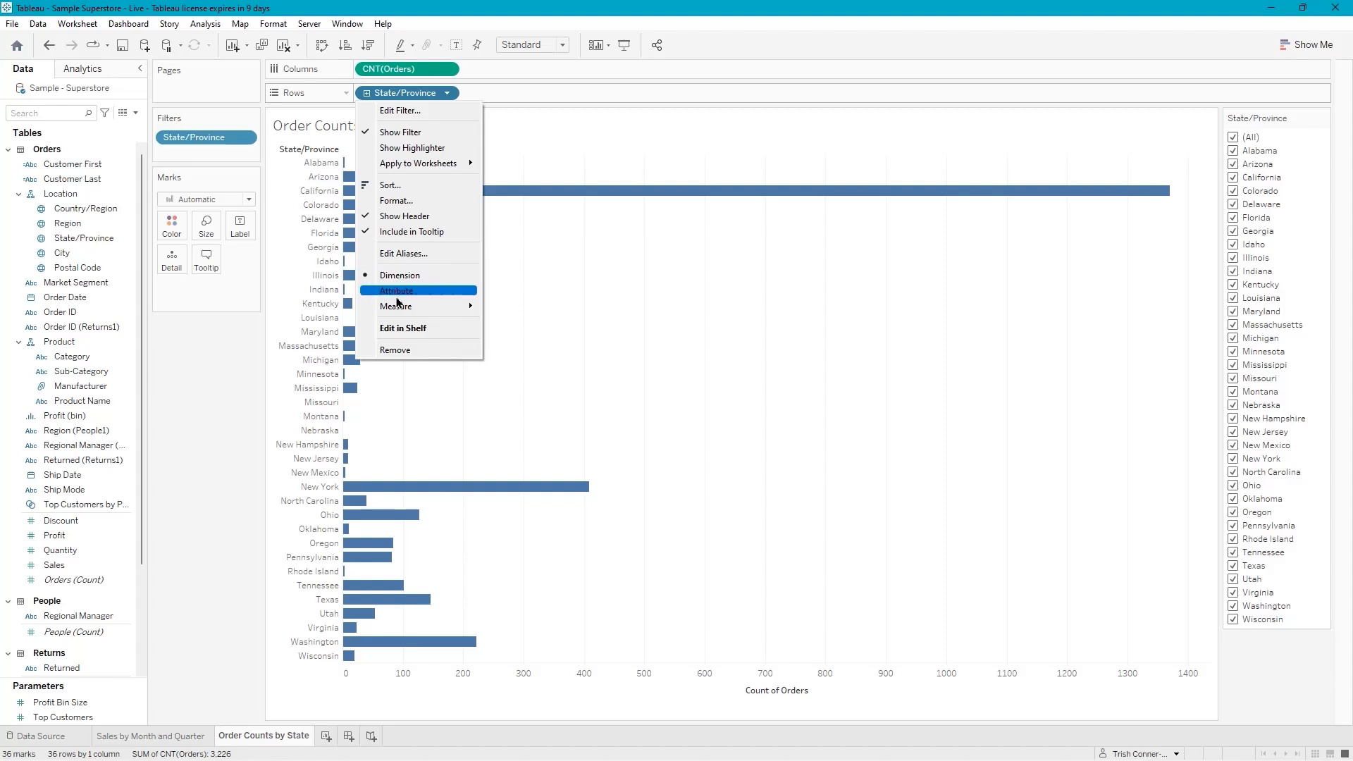
# Change the State/Province row field to a Count measure and return it to a dimension
pyautogui.moveTo(393, 312)
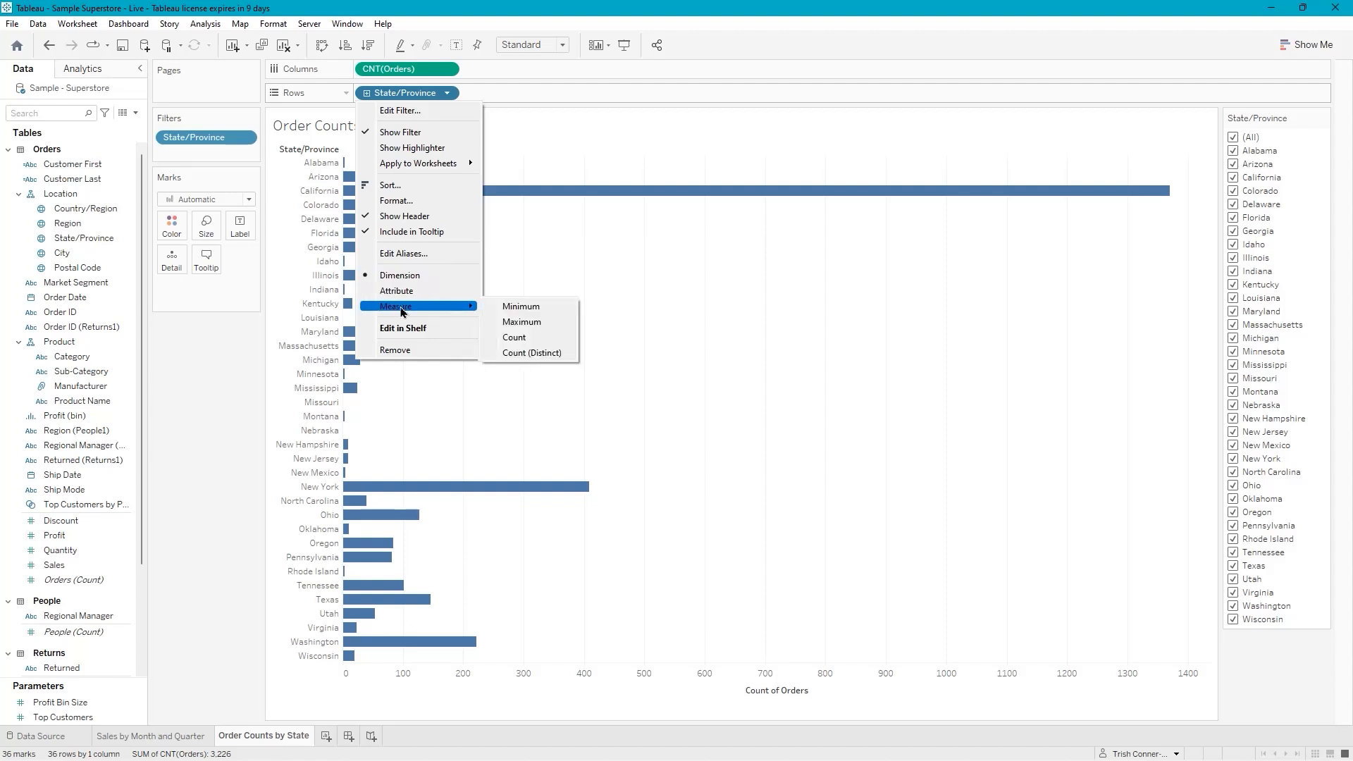
pyautogui.click(524, 342)
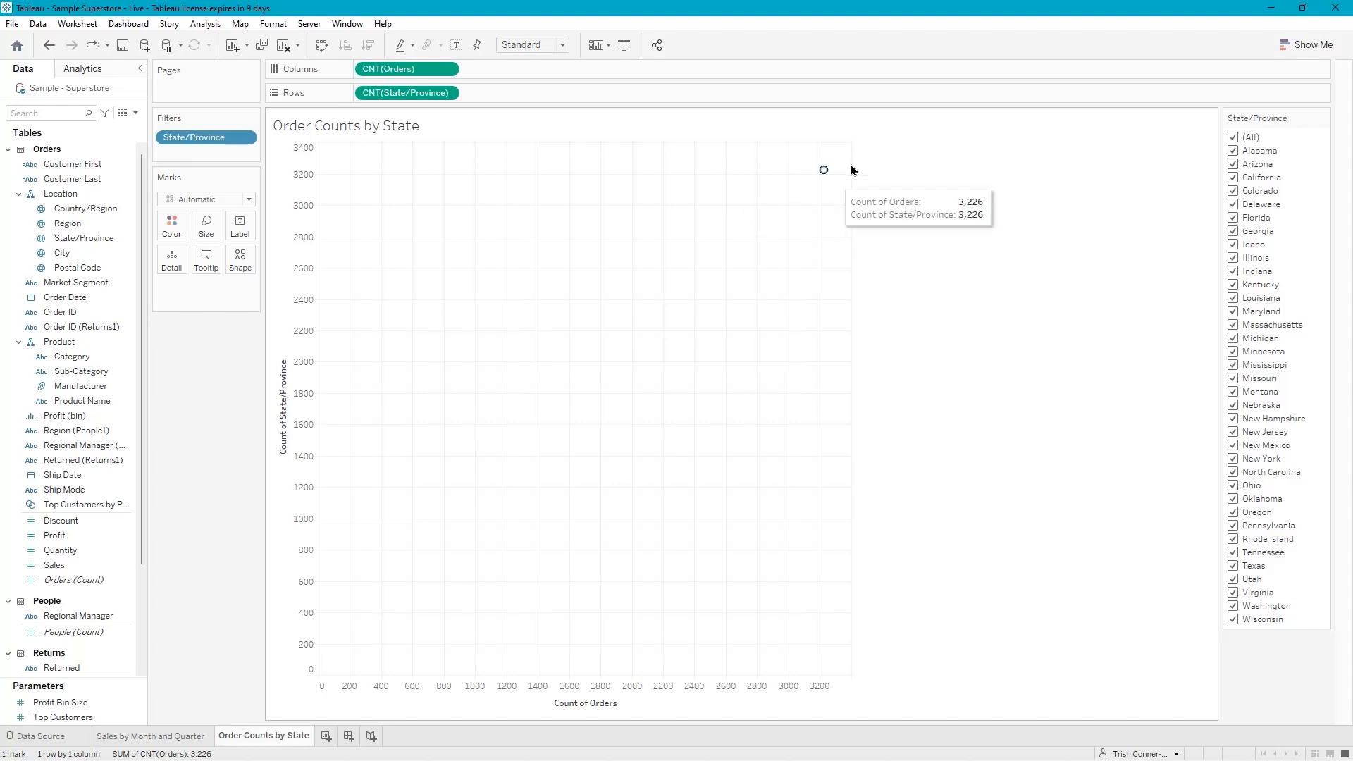
pyautogui.click(447, 94)
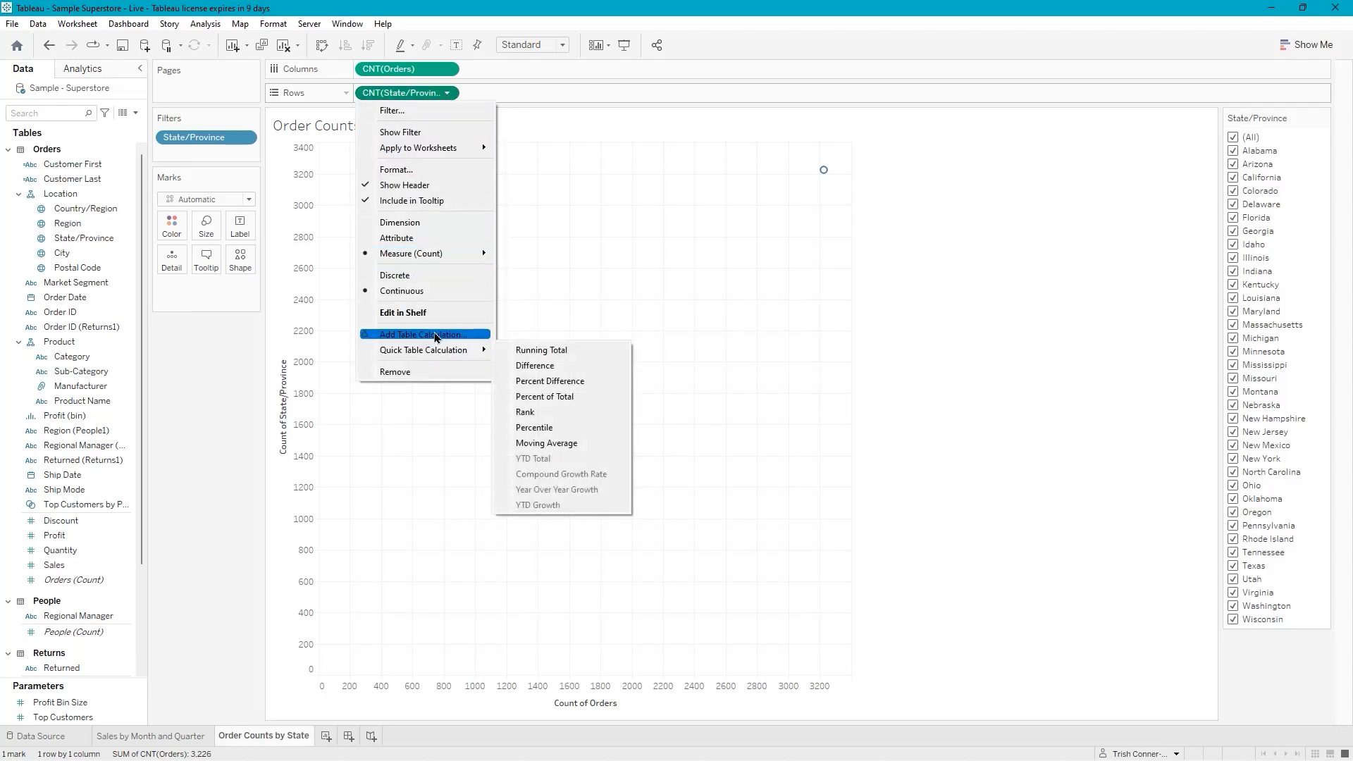
pyautogui.click(425, 227)
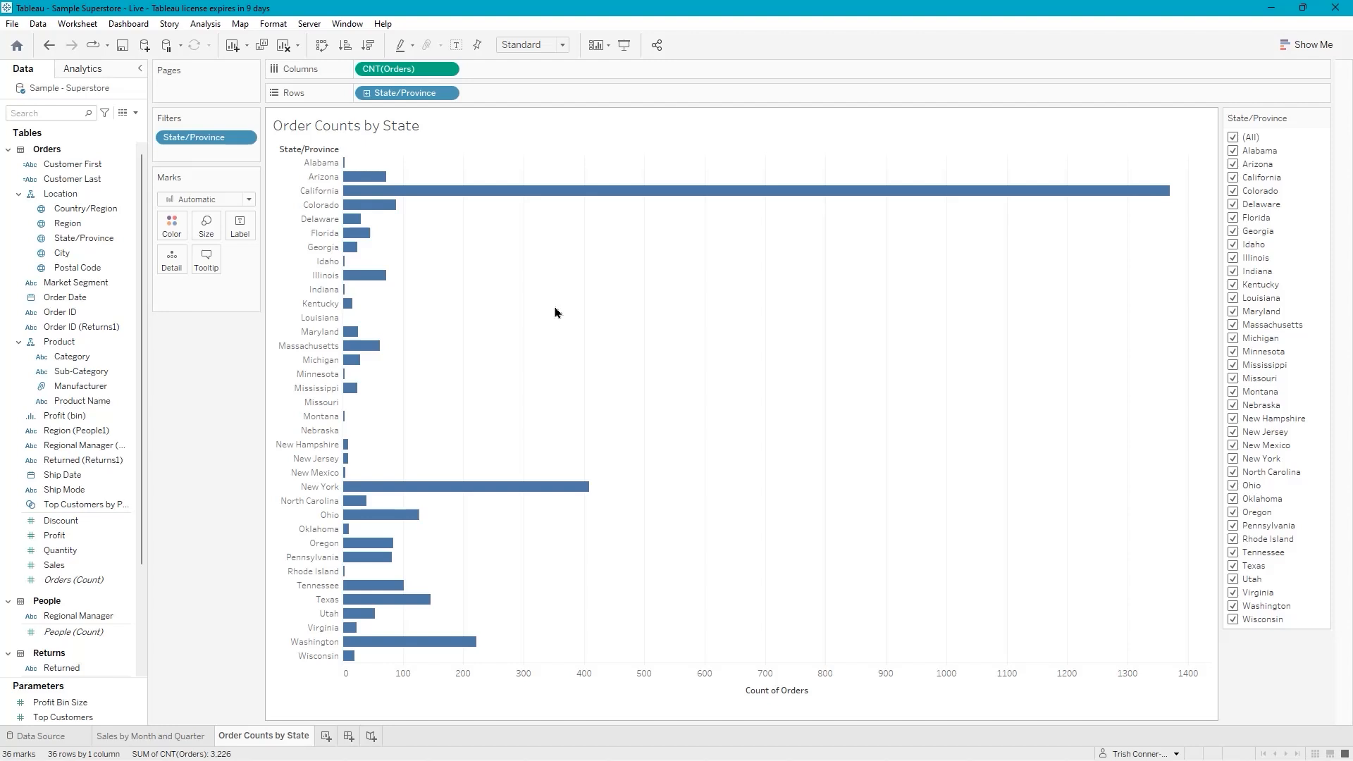
# Switch the CNT(Orders) column field to Discrete and return it to Continuous
pyautogui.click(448, 69)
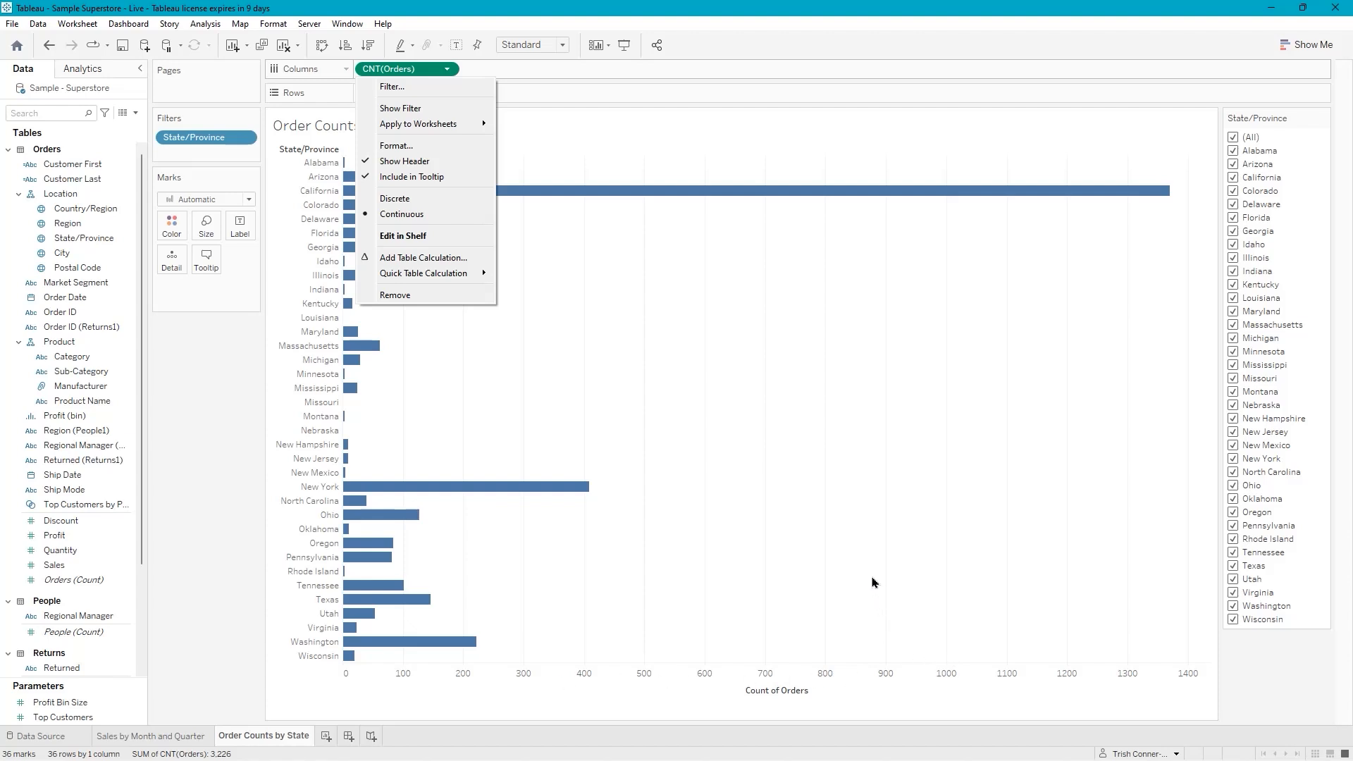
pyautogui.click(402, 200)
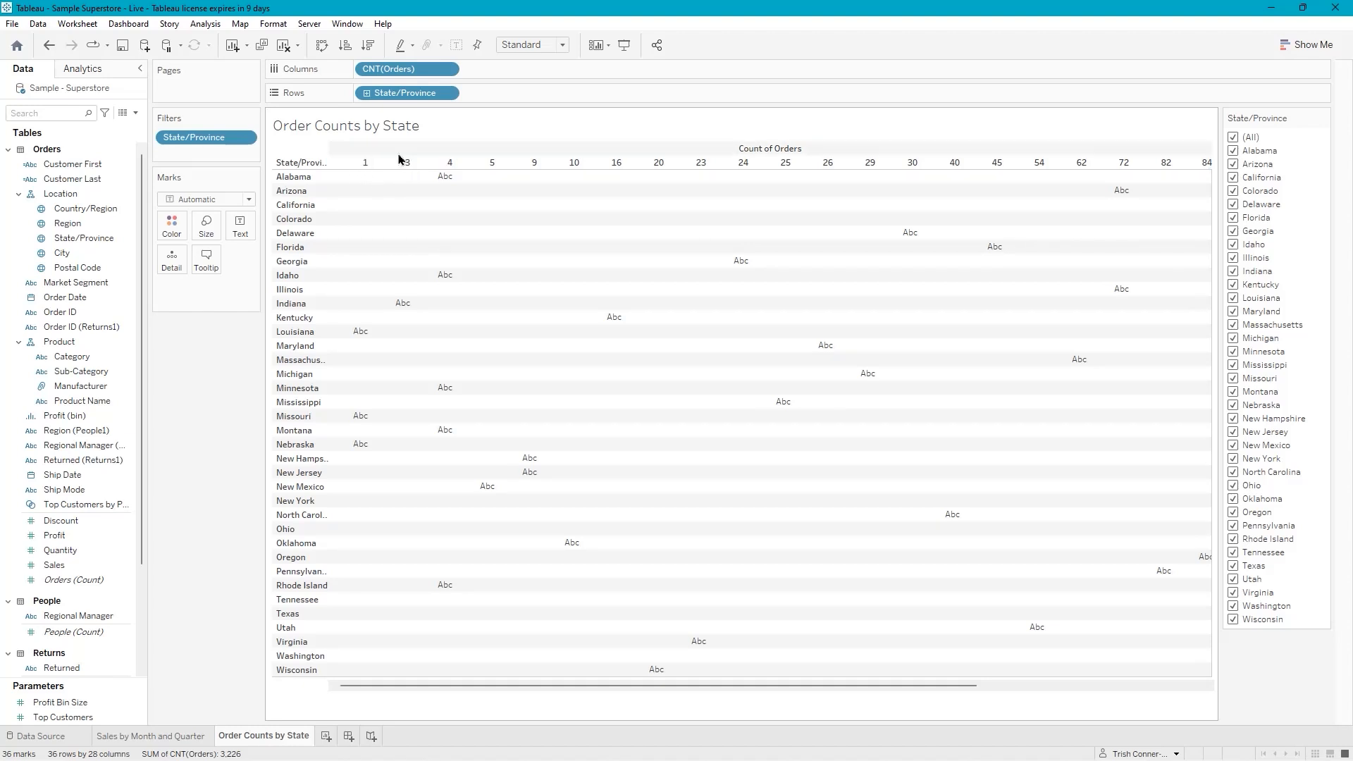
pyautogui.moveTo(440, 179)
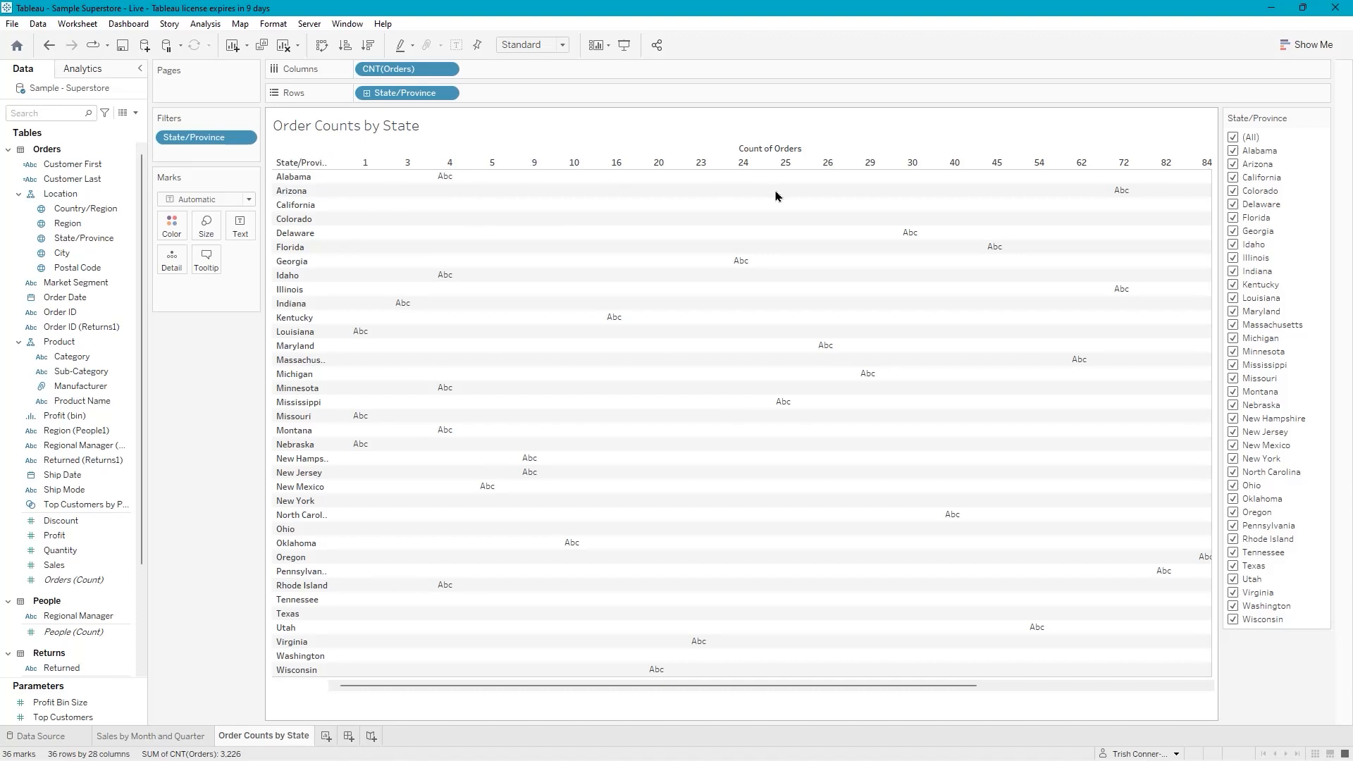
pyautogui.click(449, 71)
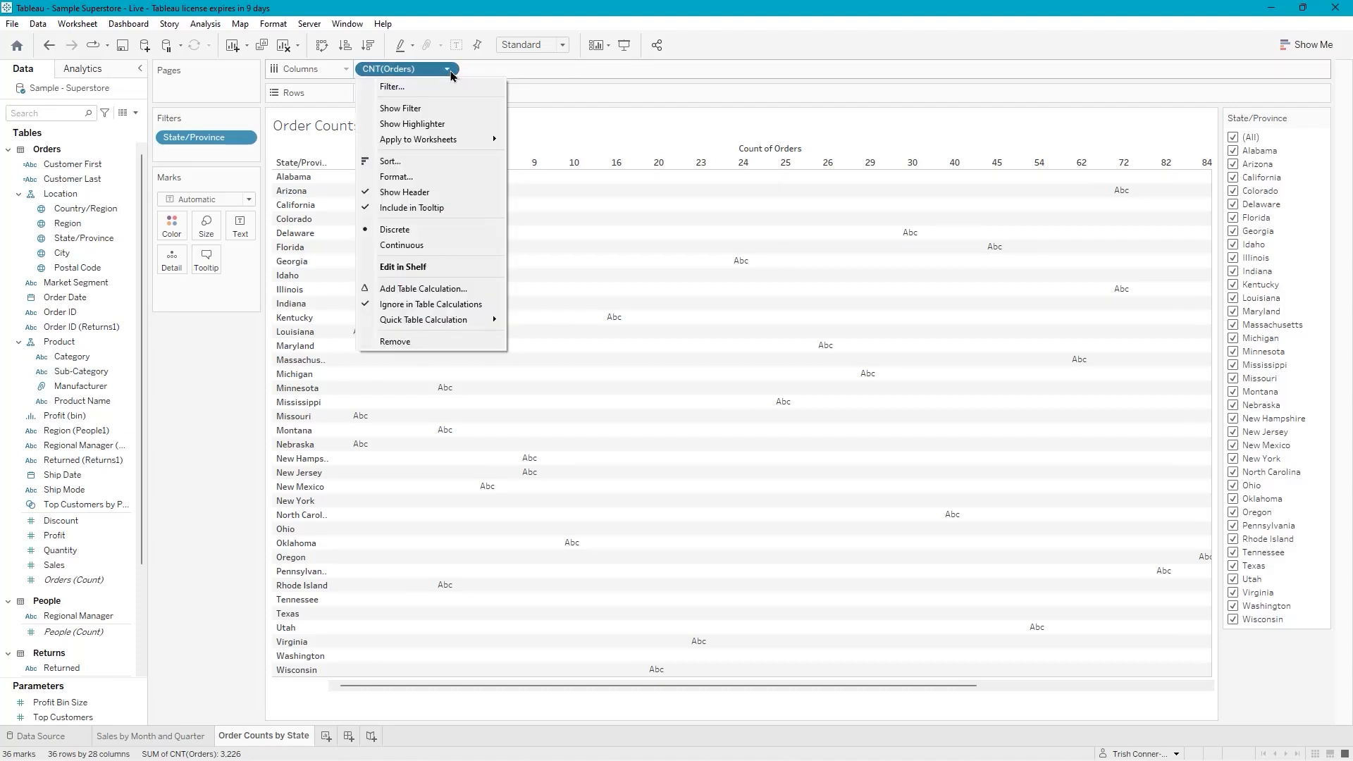
pyautogui.click(413, 247)
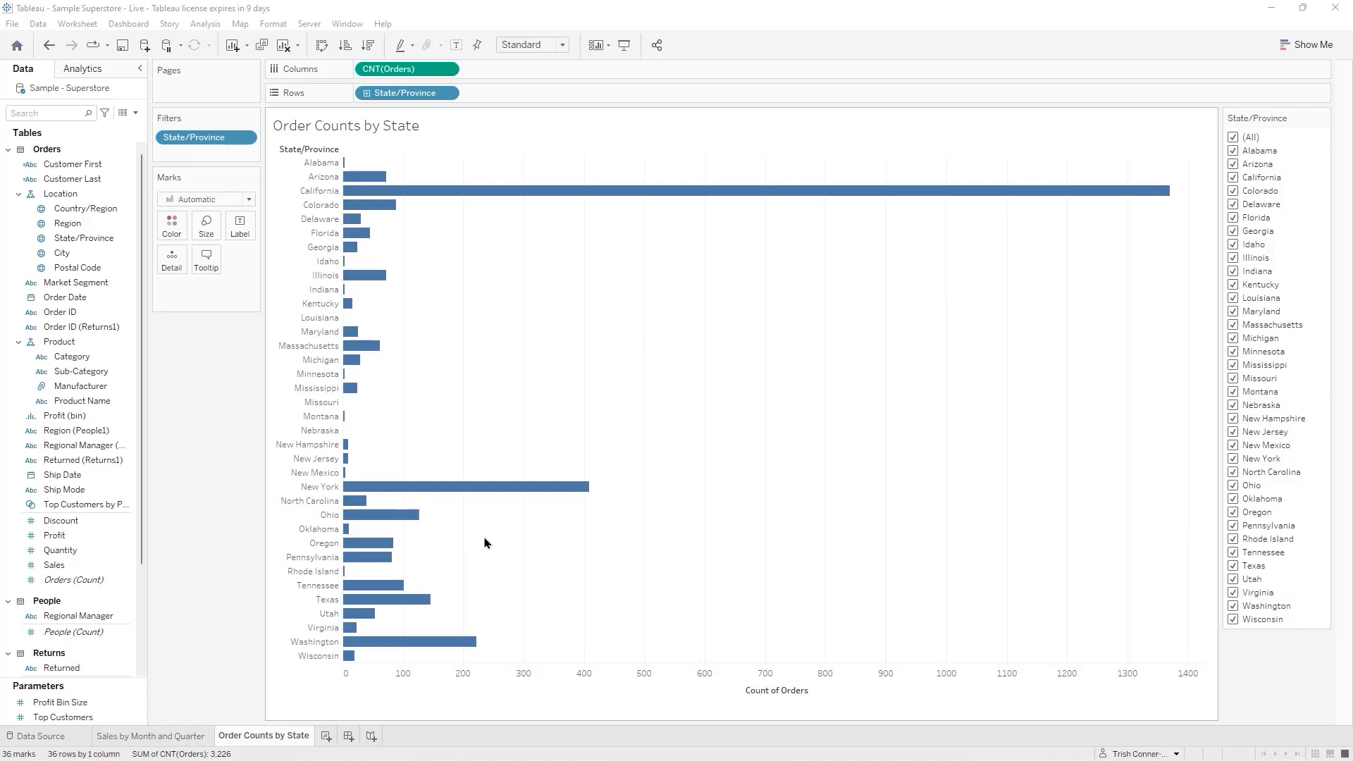
# Create a new worksheet and place Market Segment on Columns
pyautogui.click(327, 739)
pyautogui.click(326, 738)
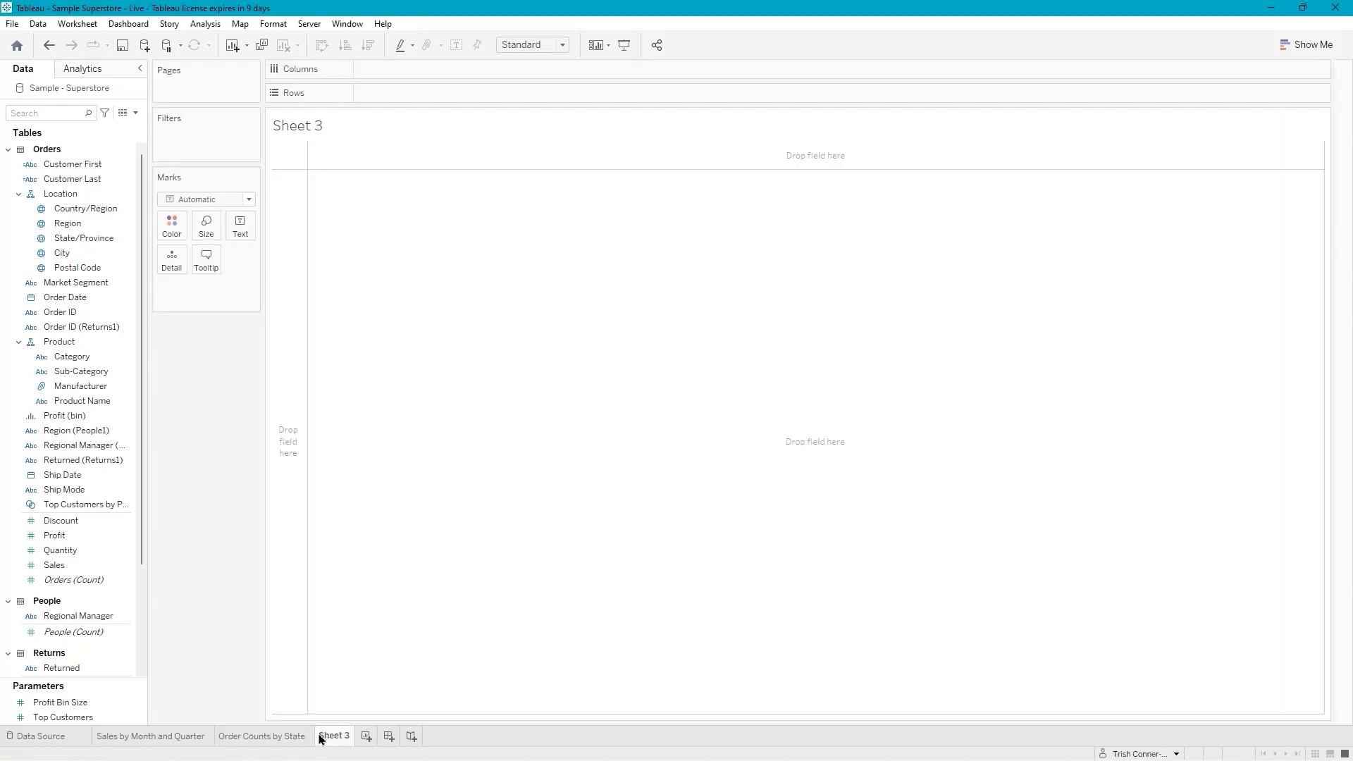
pyautogui.moveTo(321, 738)
pyautogui.click(126, 284)
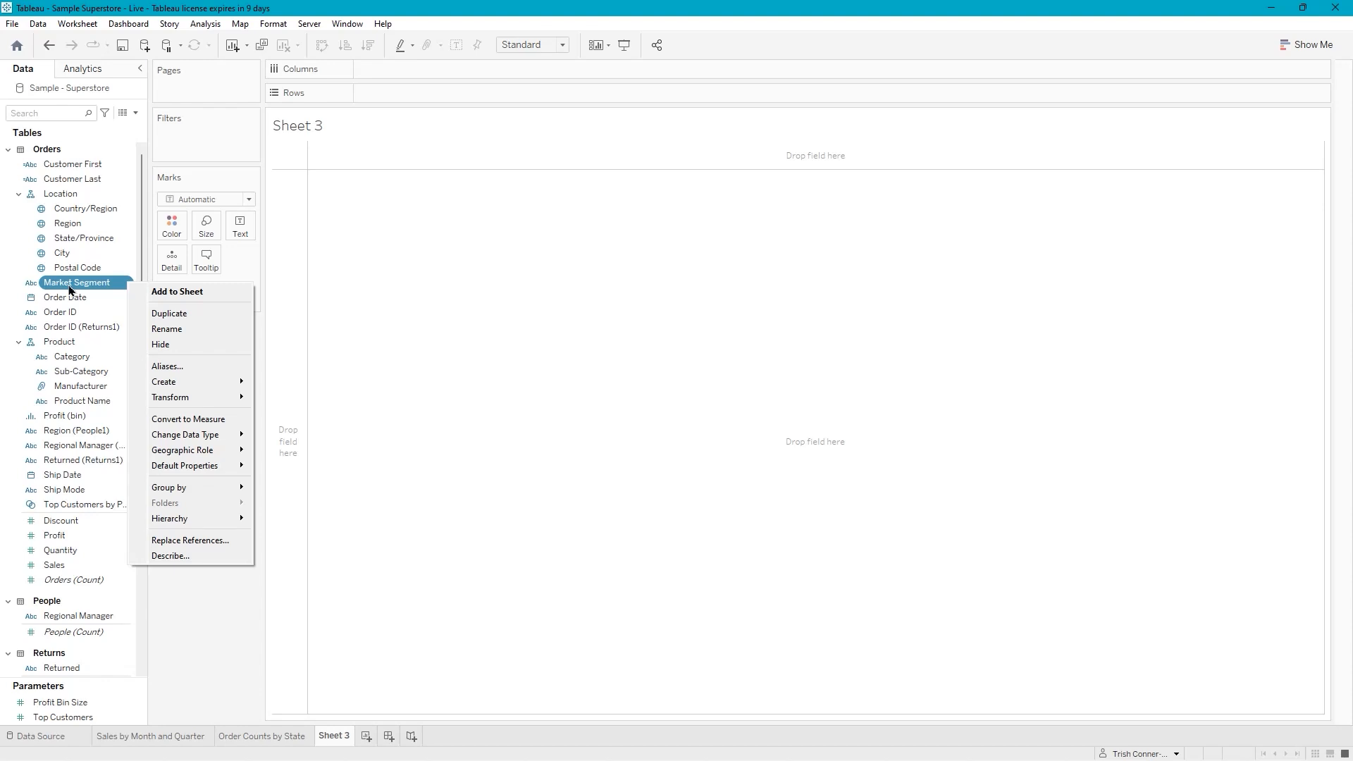
pyautogui.moveTo(71, 289); pyautogui.dragTo(390, 70)
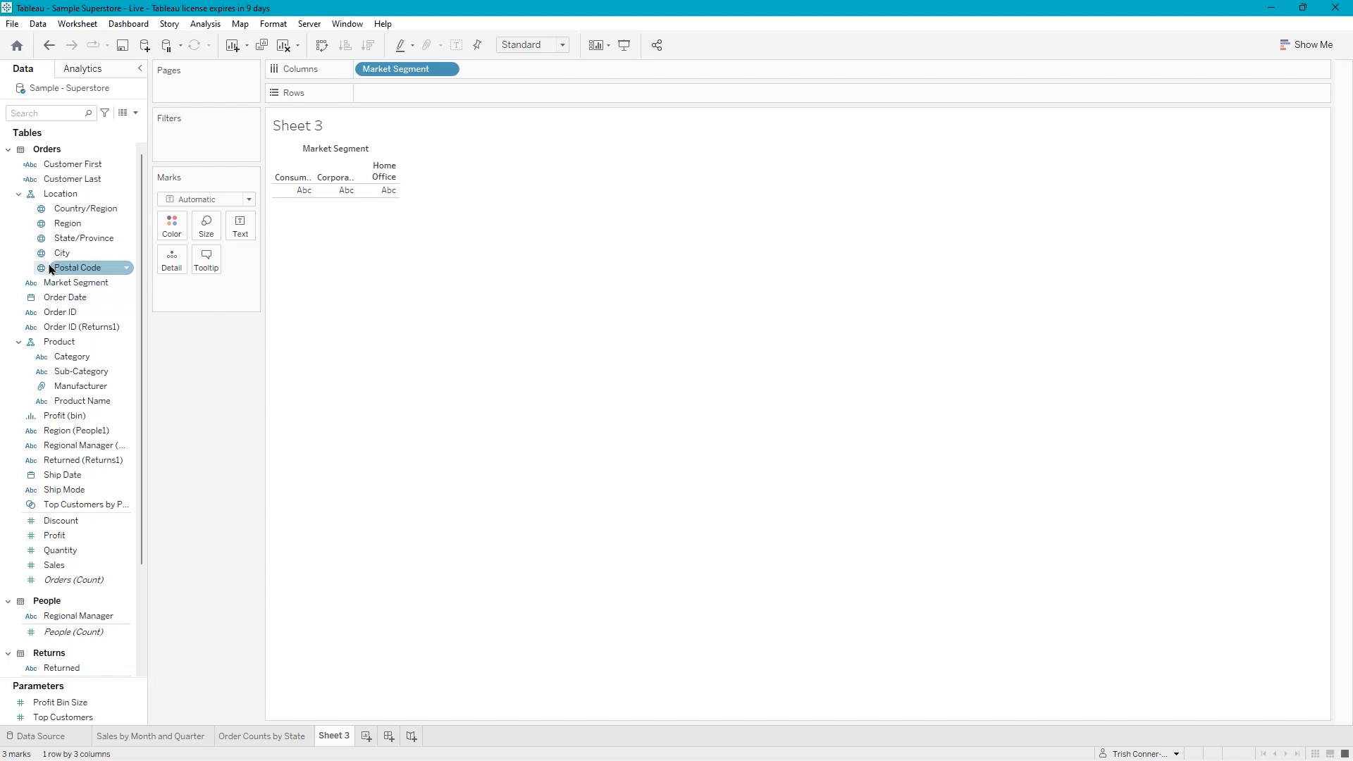
# Place State/Province on Rows and remove the extra Country/Region and State/Province fields from Columns
pyautogui.doubleClick(78, 236)
pyautogui.moveTo(77, 236); pyautogui.dragTo(387, 91)
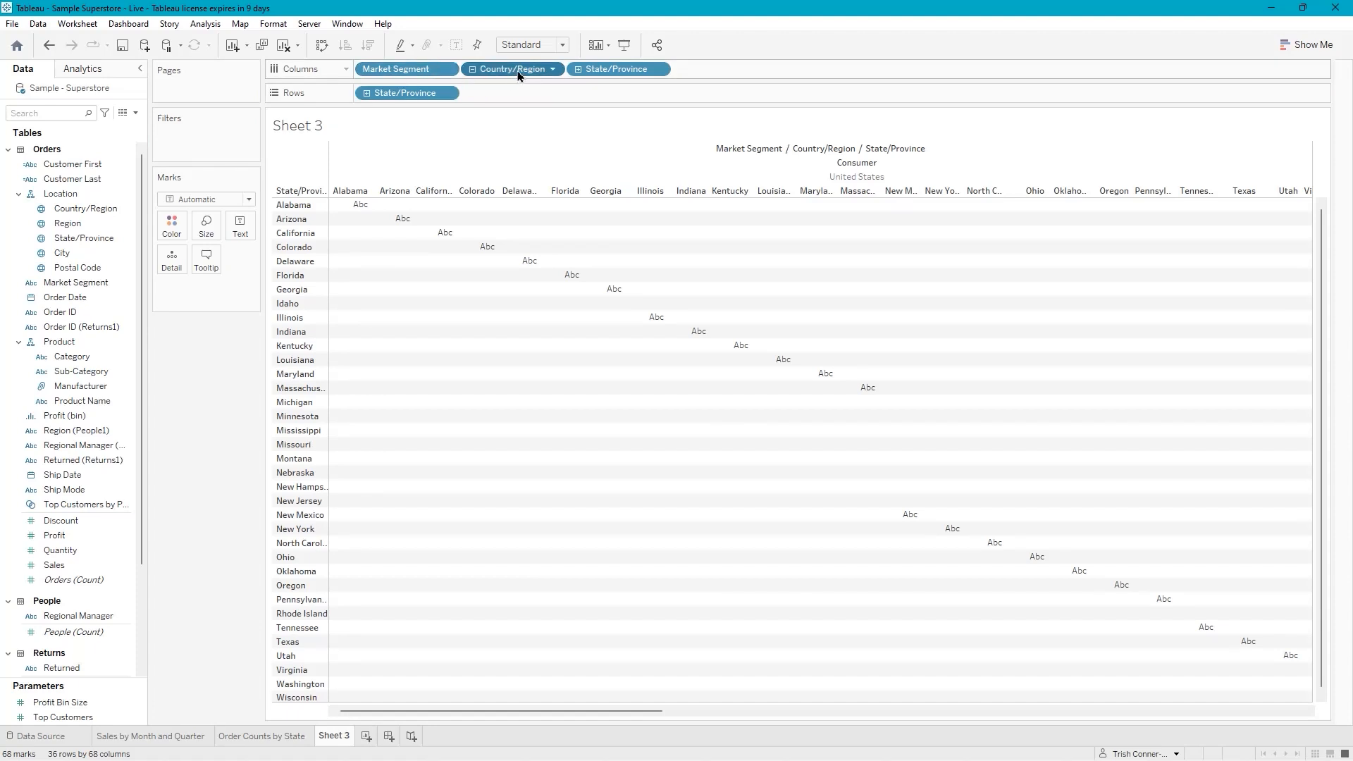
pyautogui.click(554, 71)
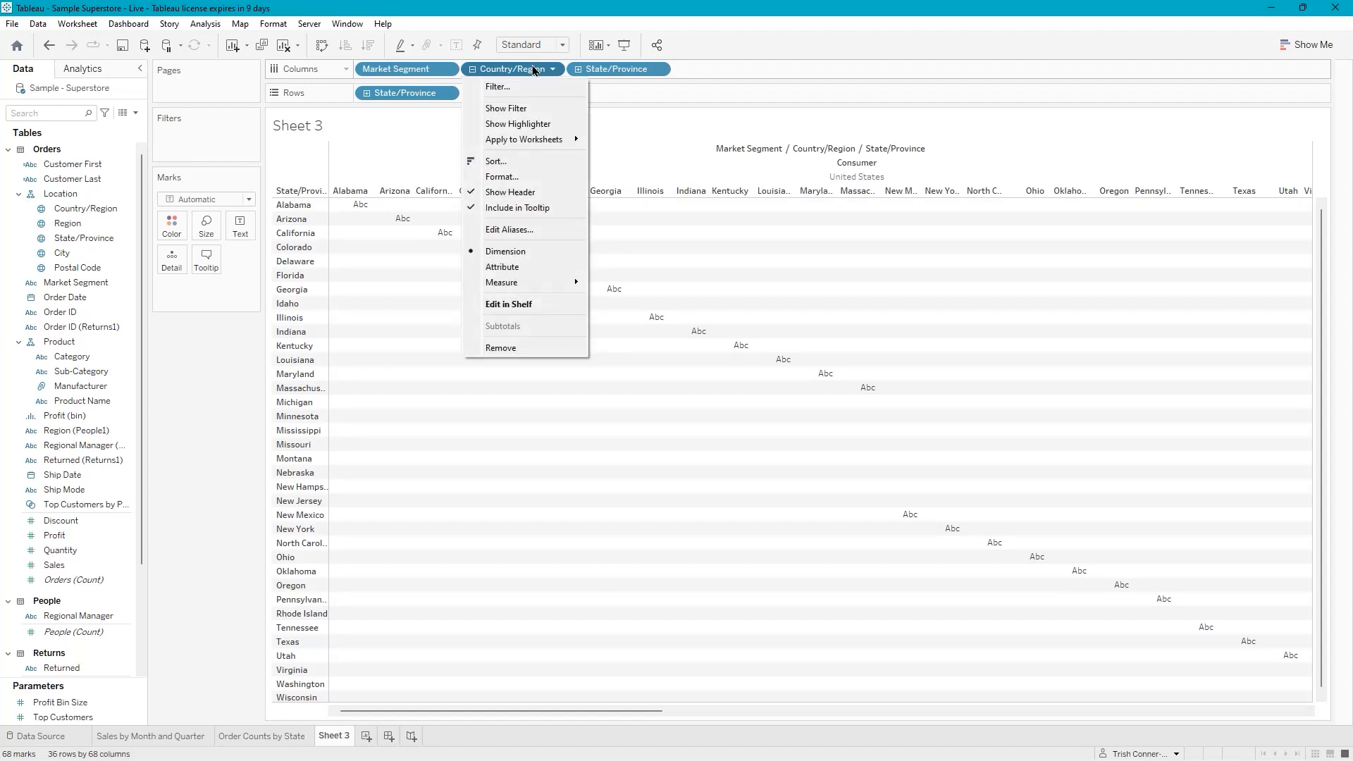
pyautogui.click(543, 349)
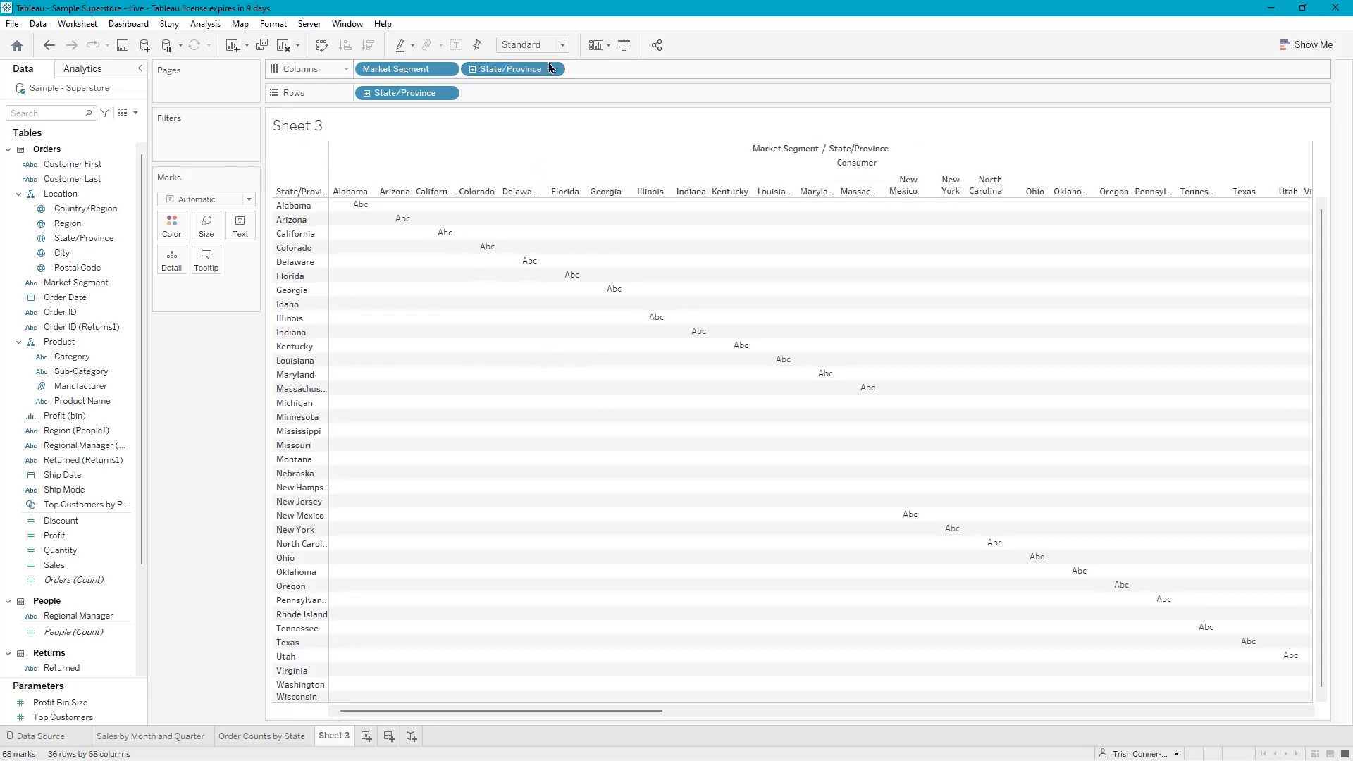
pyautogui.click(554, 70)
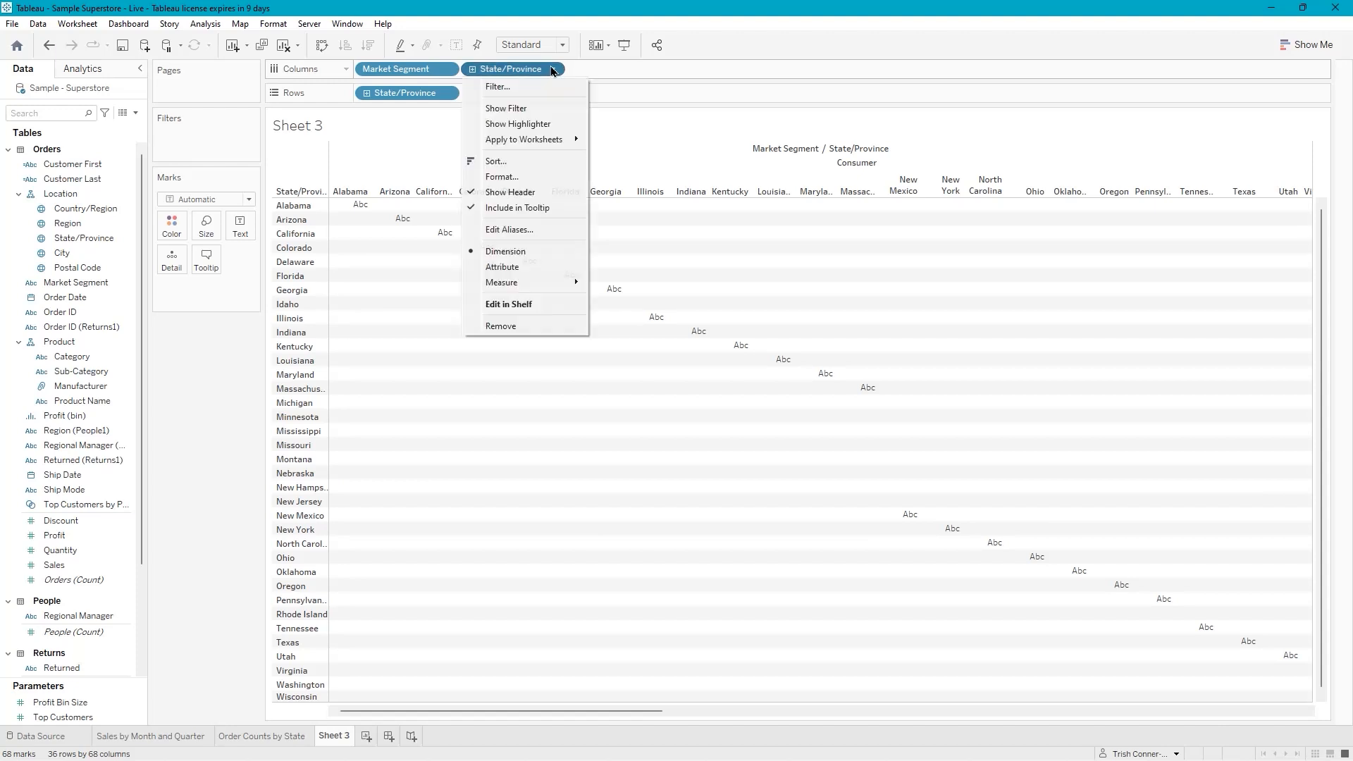
pyautogui.click(534, 327)
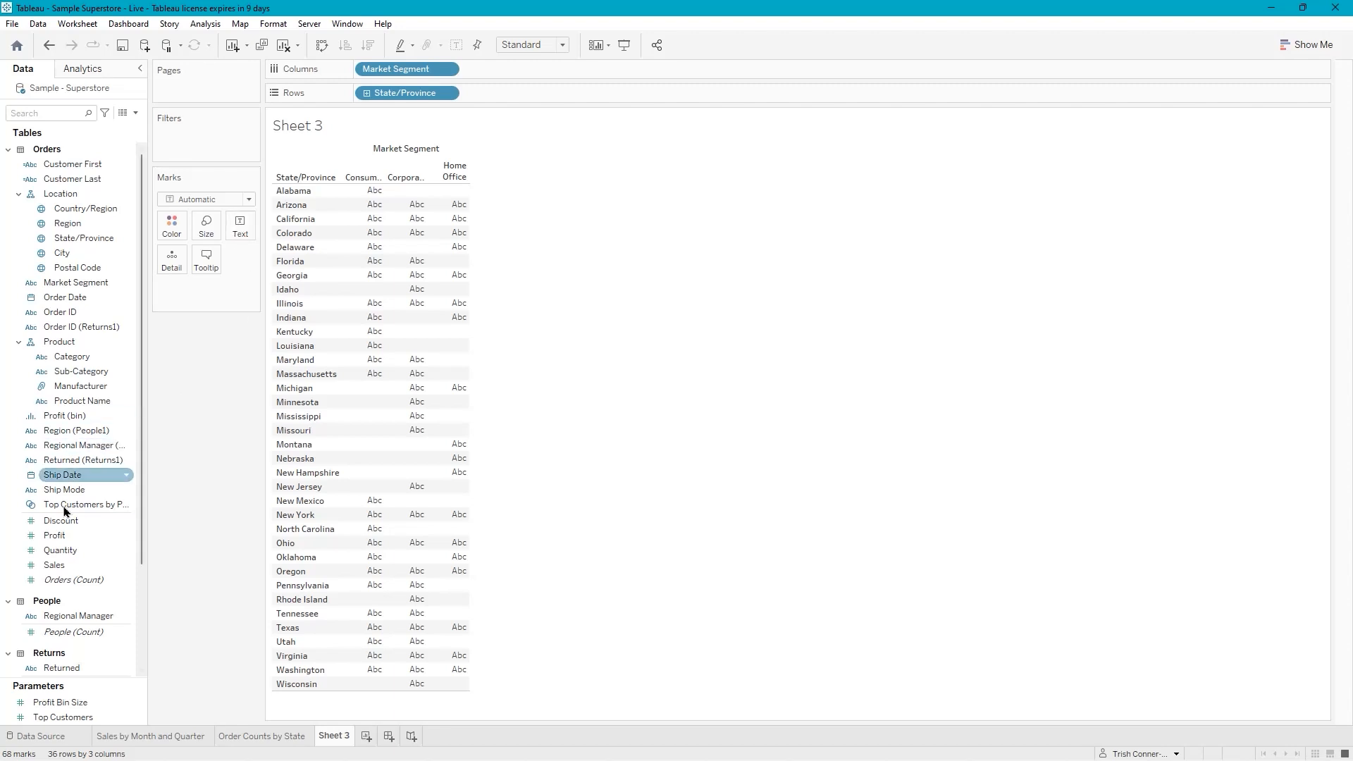
# Add Sales as the values of the state by market segment table and format its numbers as Currency (Standard)
pyautogui.moveTo(53, 568); pyautogui.dragTo(370, 340)
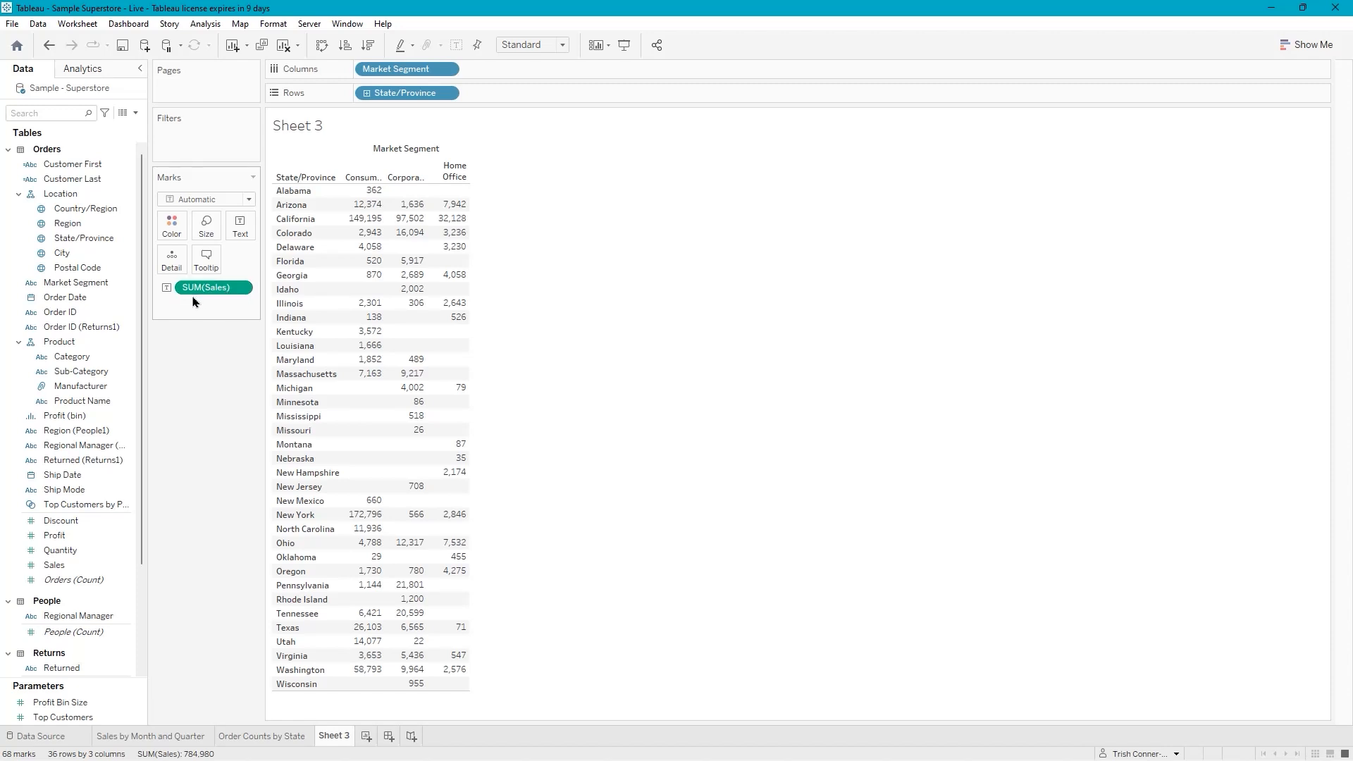
pyautogui.click(240, 288)
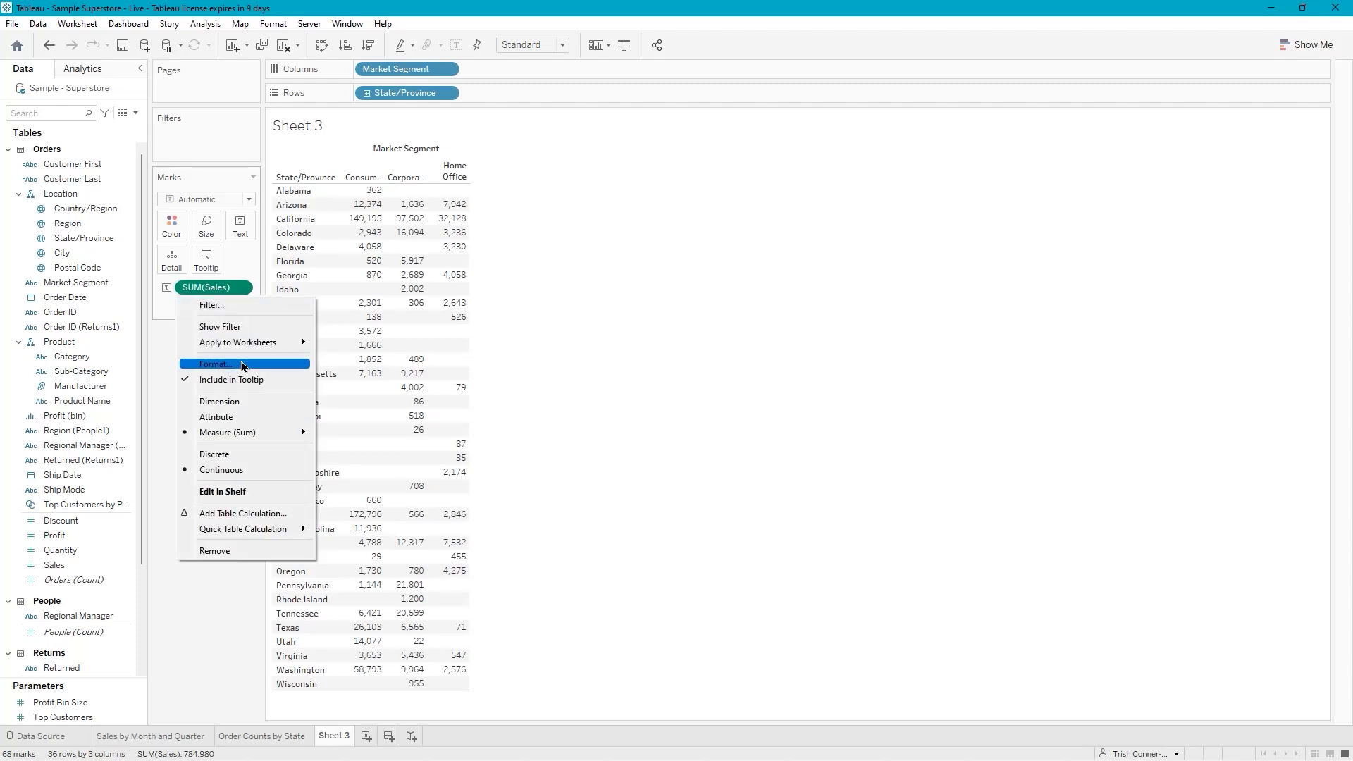
pyautogui.click(243, 366)
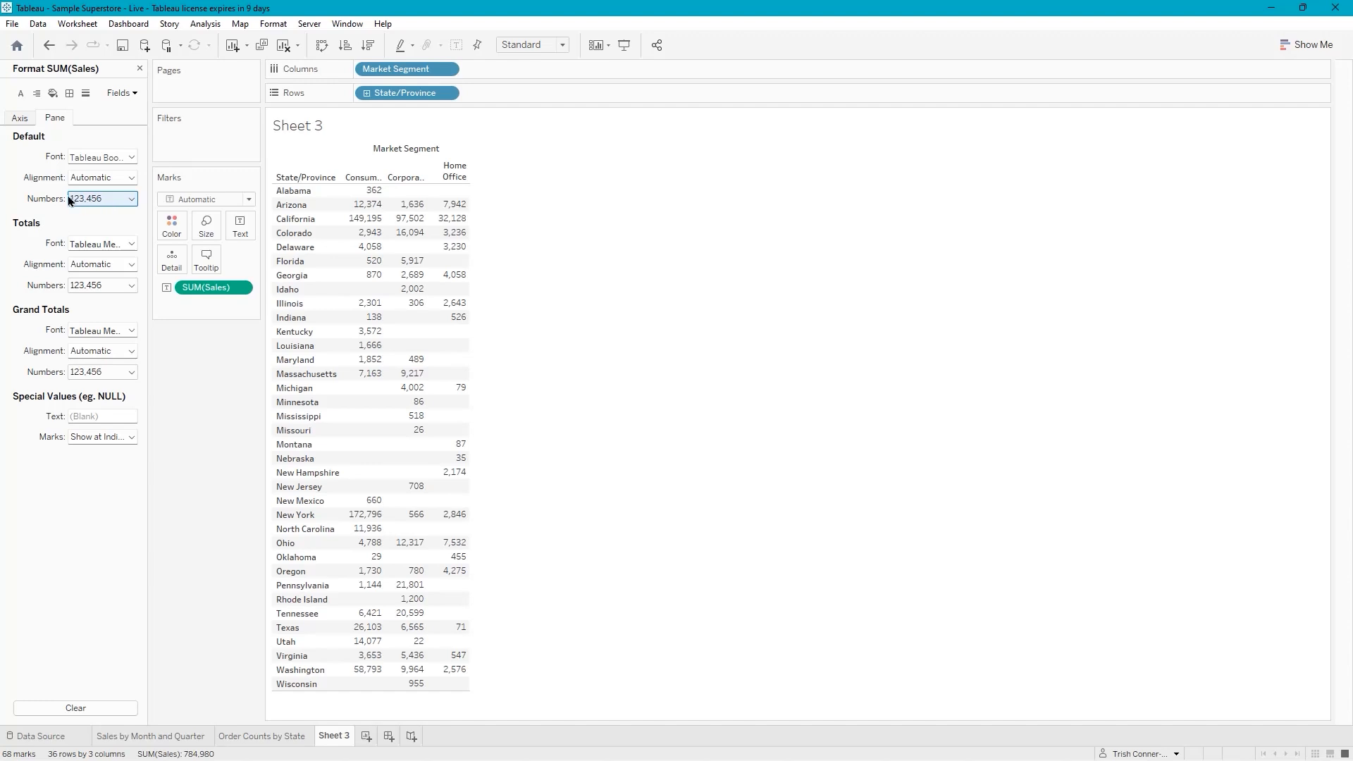
pyautogui.click(132, 199)
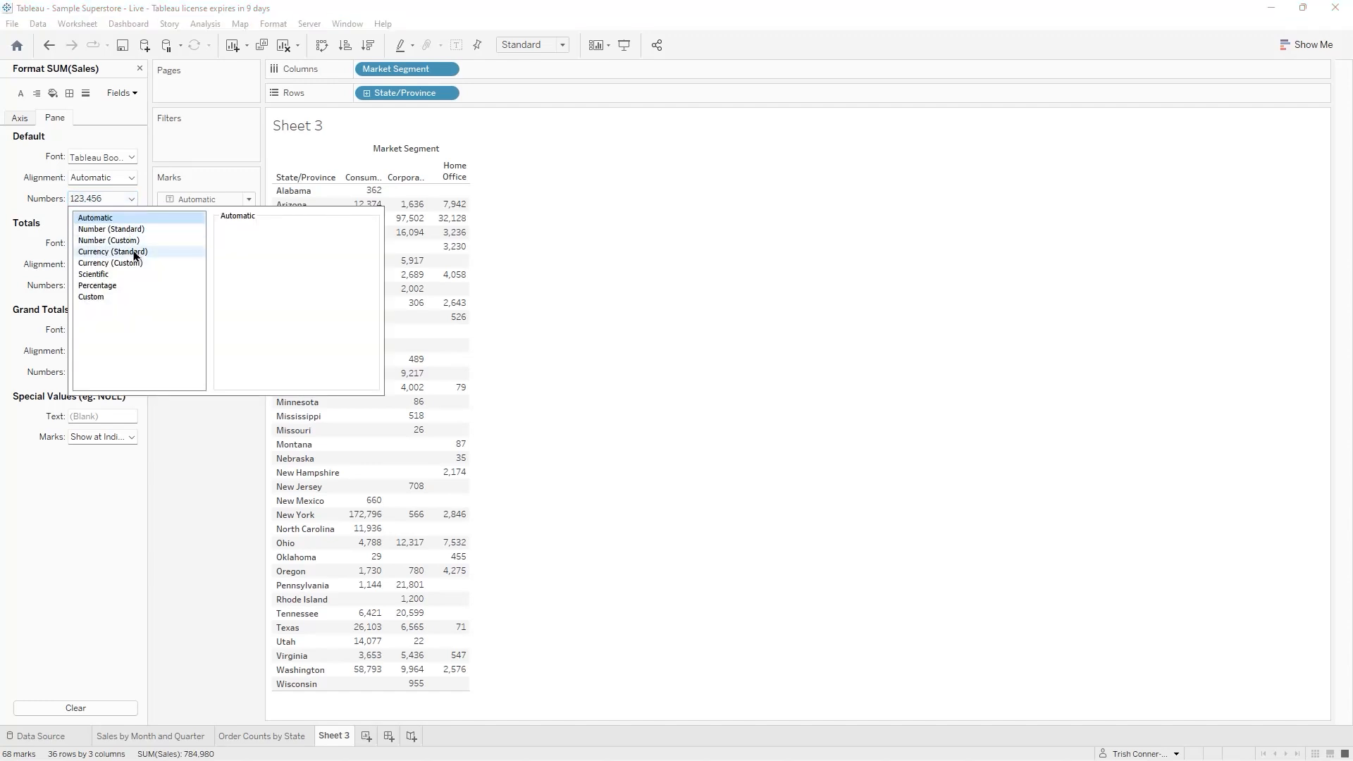
pyautogui.click(134, 254)
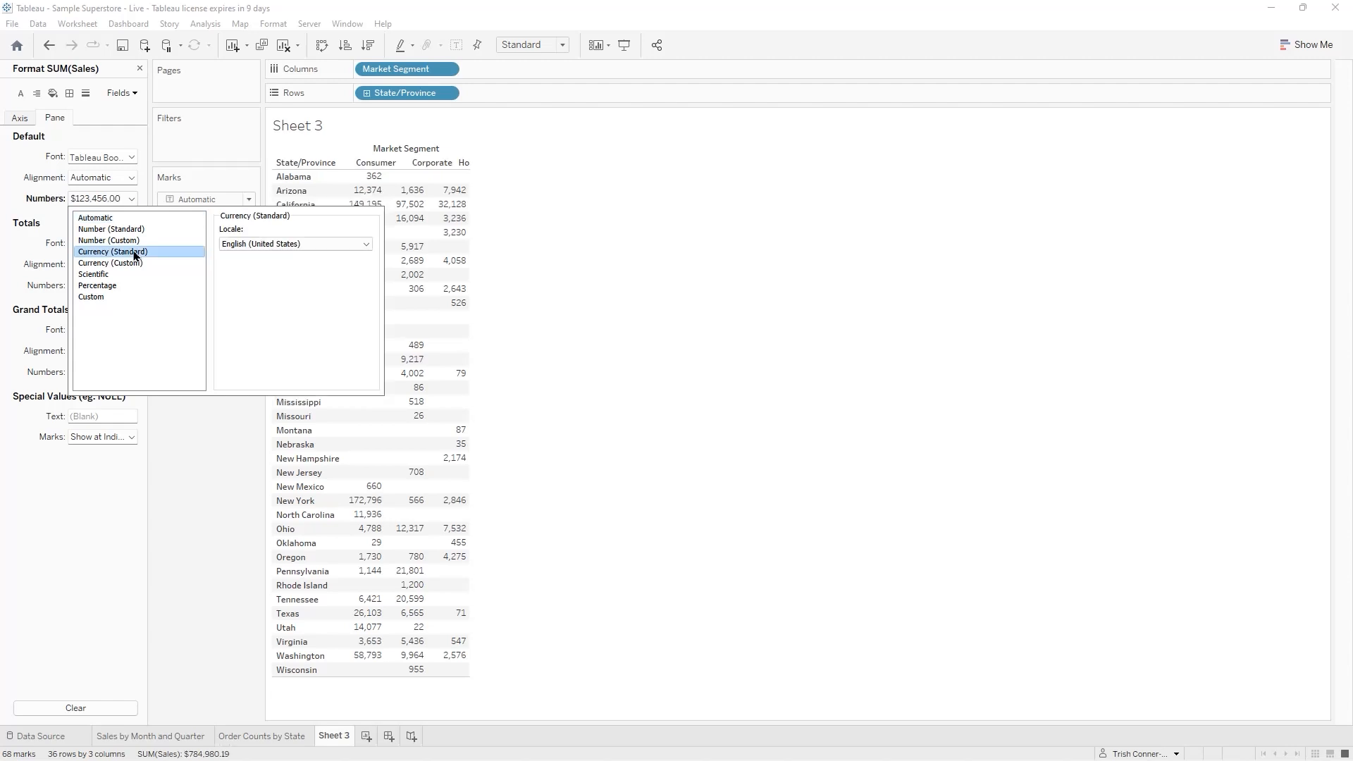
pyautogui.click(689, 279)
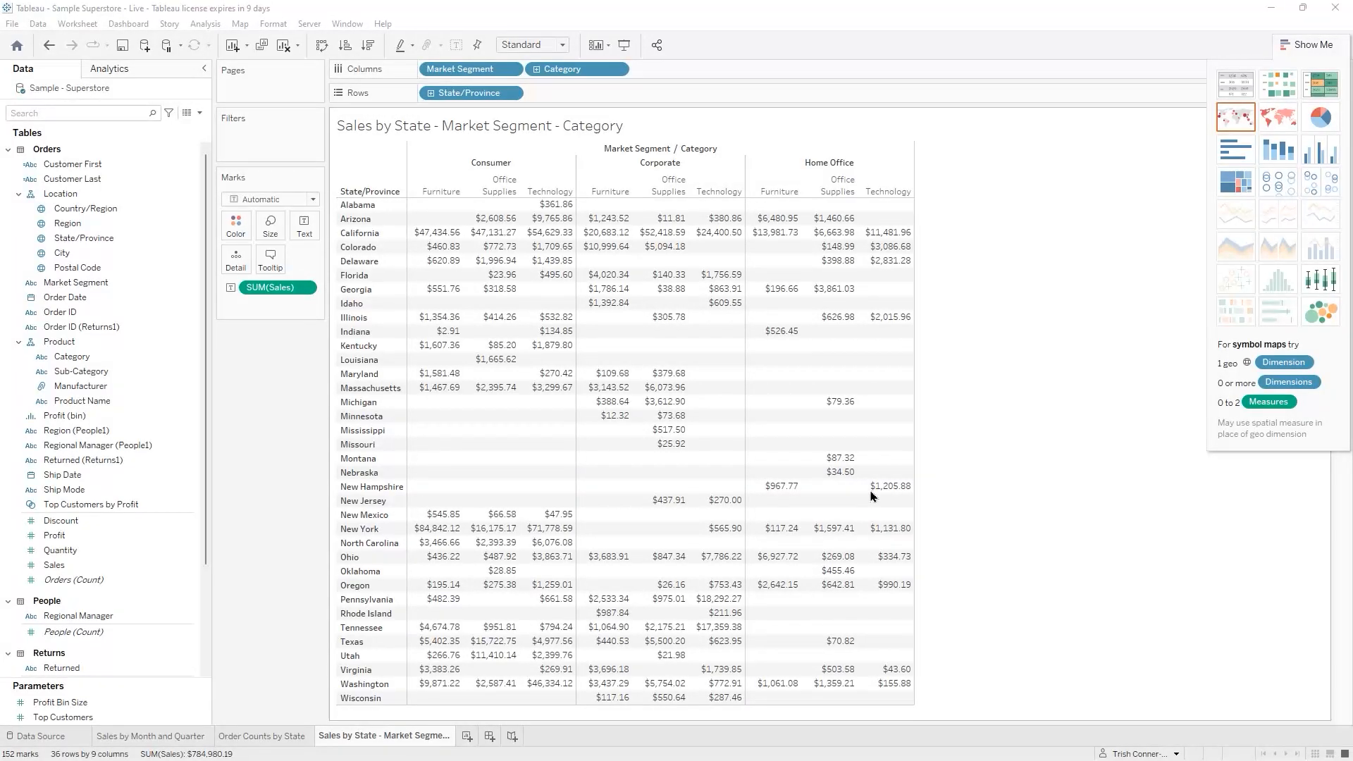
# On the Data Source page, set the Order Date field's data type to Date & Time and widen its column
pyautogui.click(43, 716)
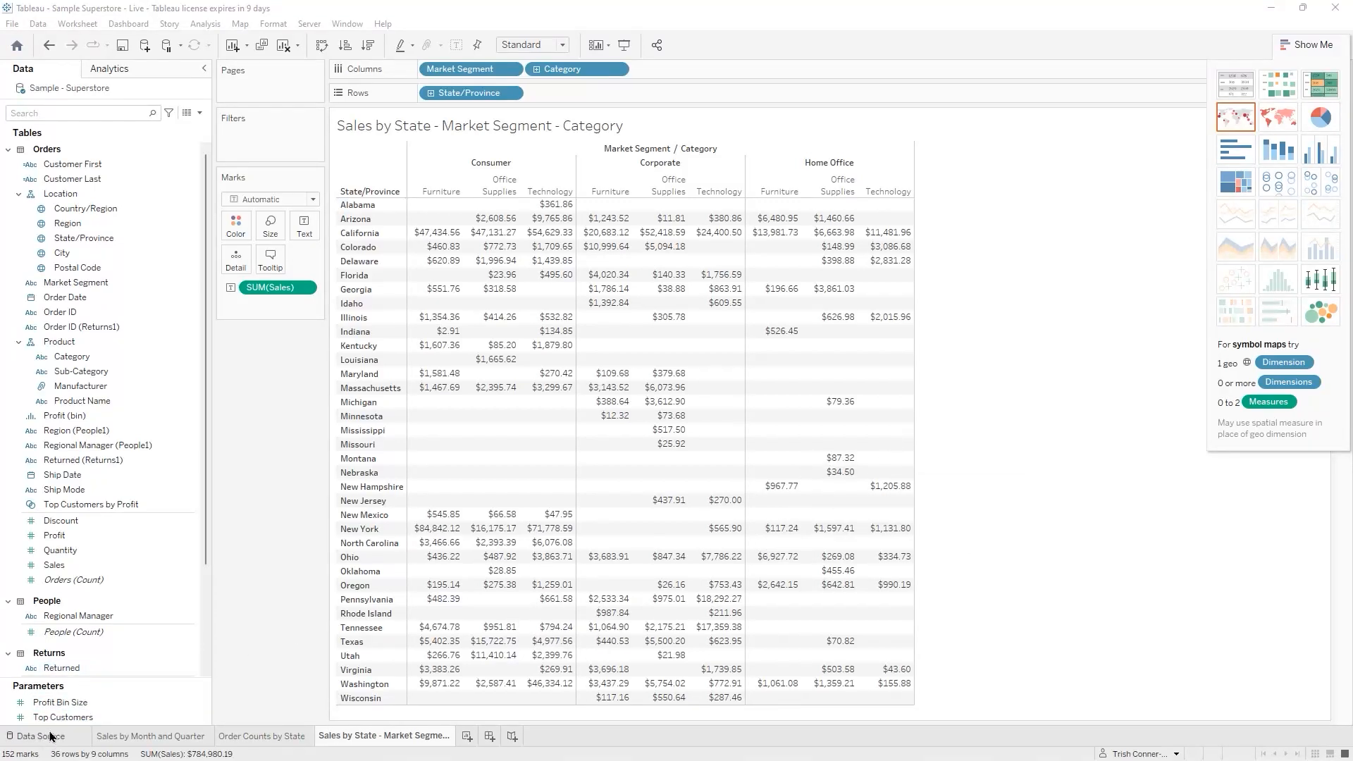
pyautogui.click(56, 735)
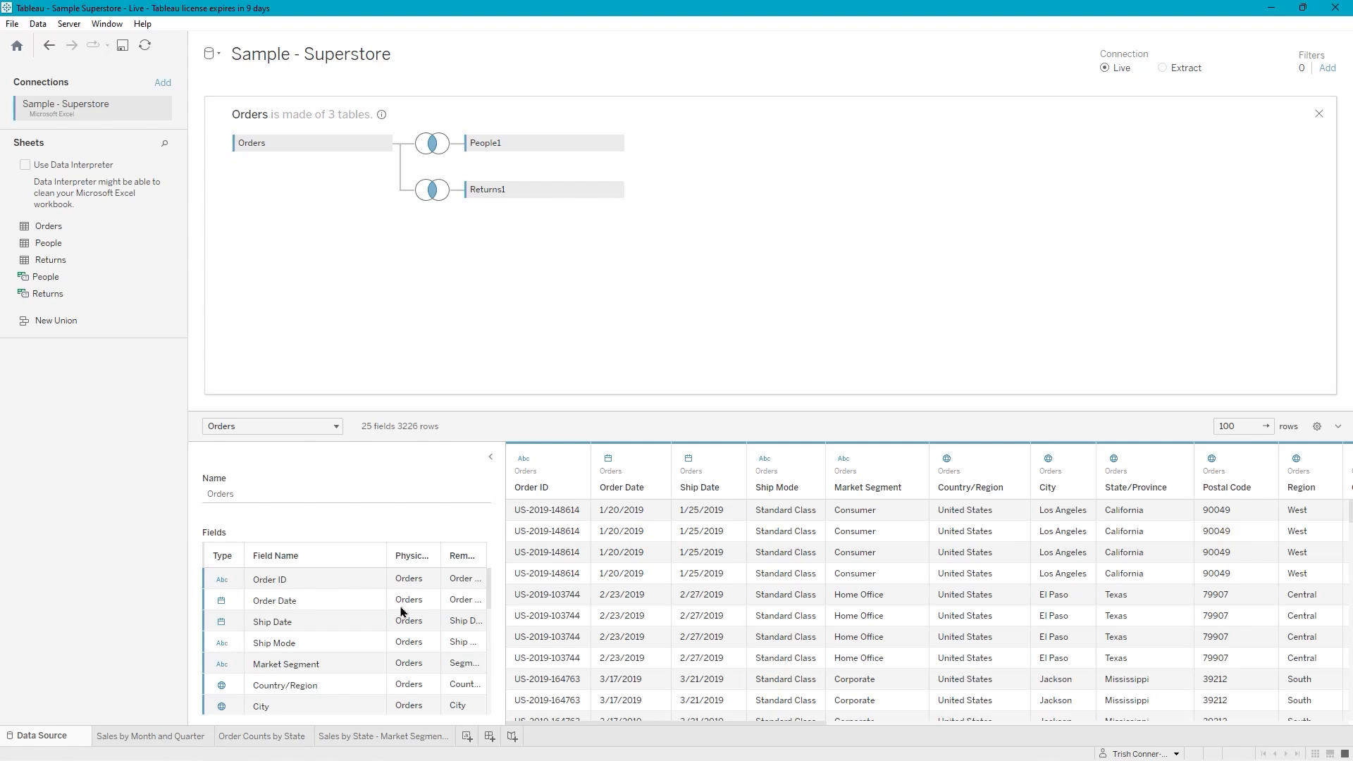
pyautogui.click(221, 602)
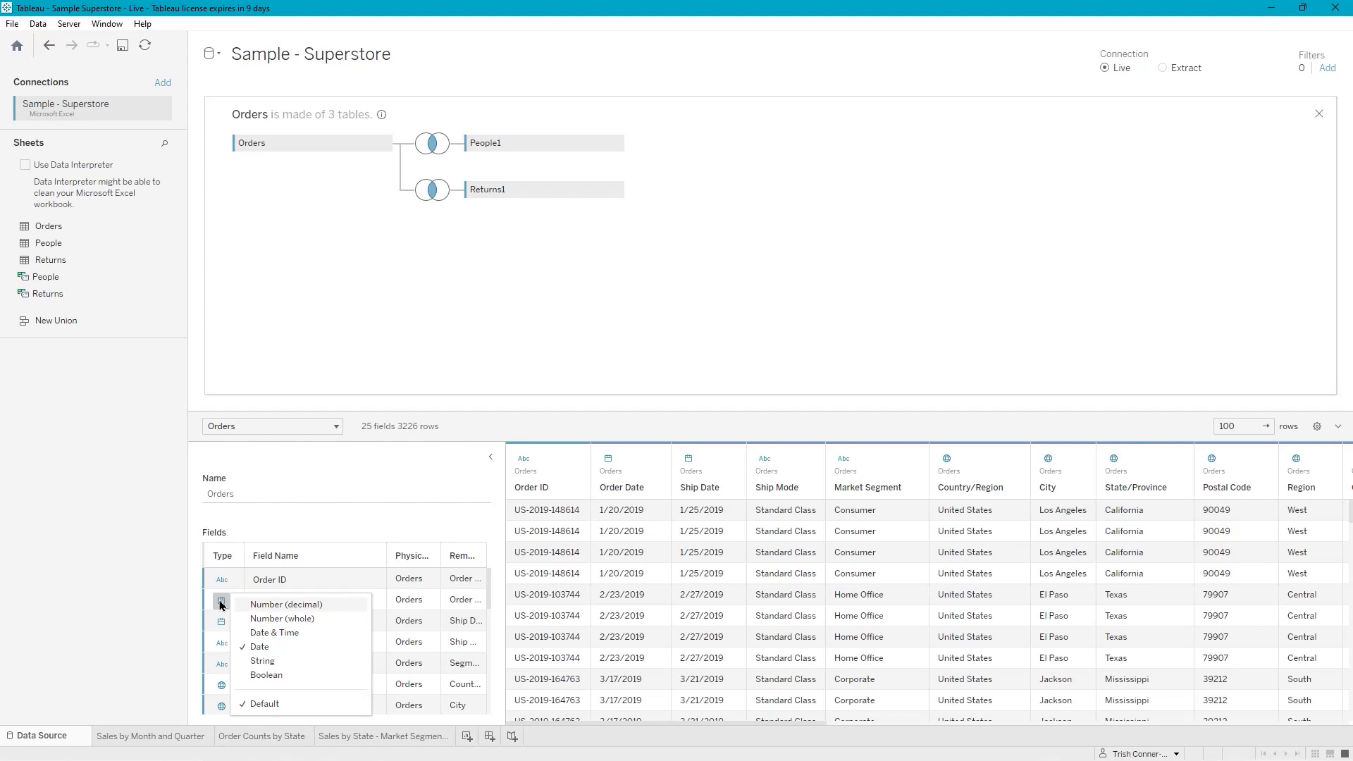
pyautogui.click(262, 634)
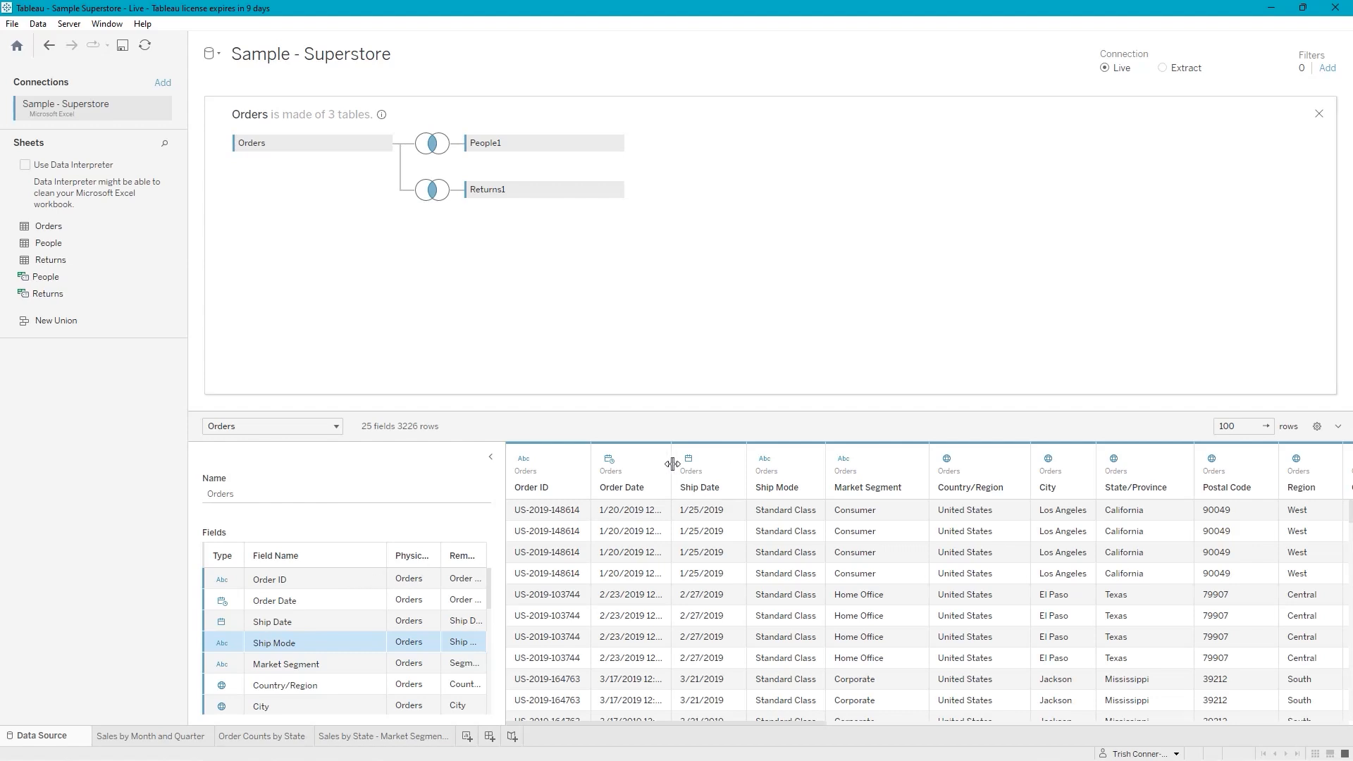
pyautogui.moveTo(669, 463); pyautogui.dragTo(759, 470)
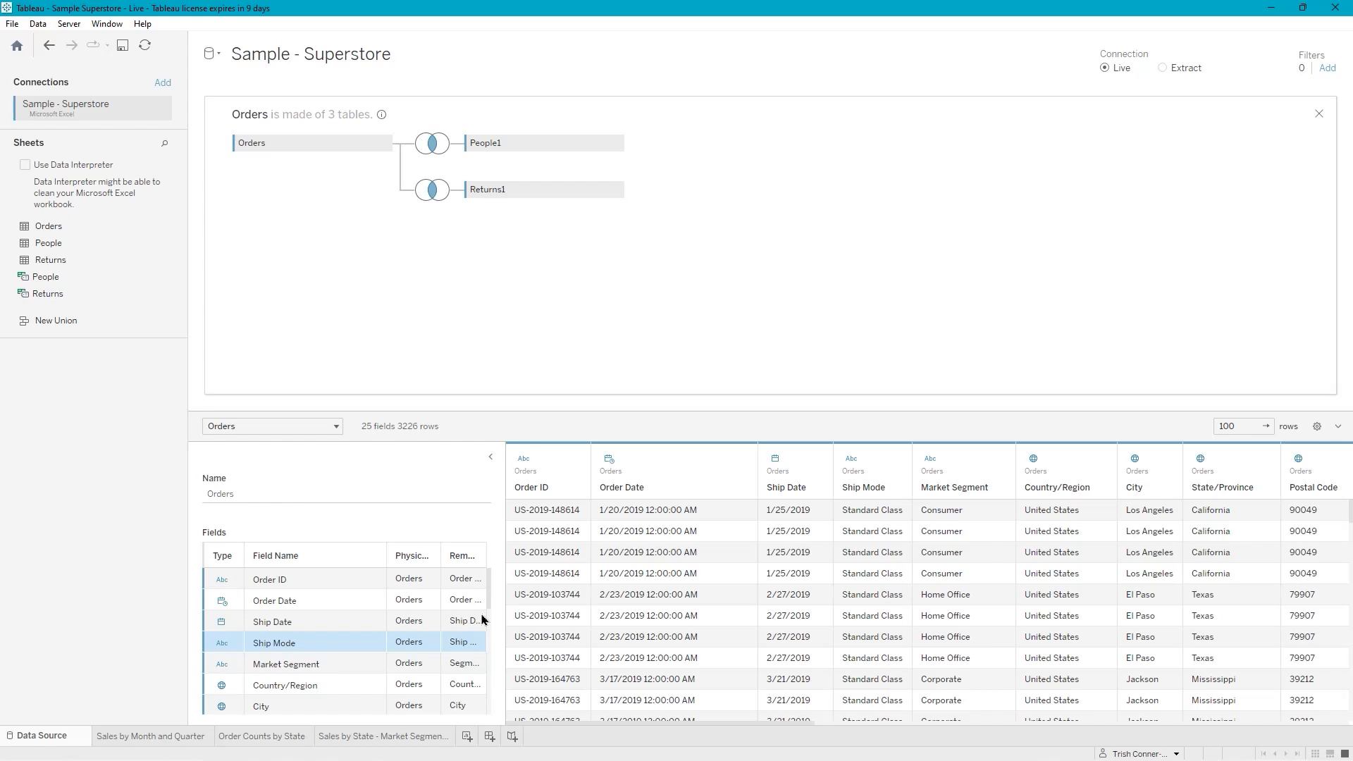
# Set the Order Date field's data type back to Date
pyautogui.click(224, 605)
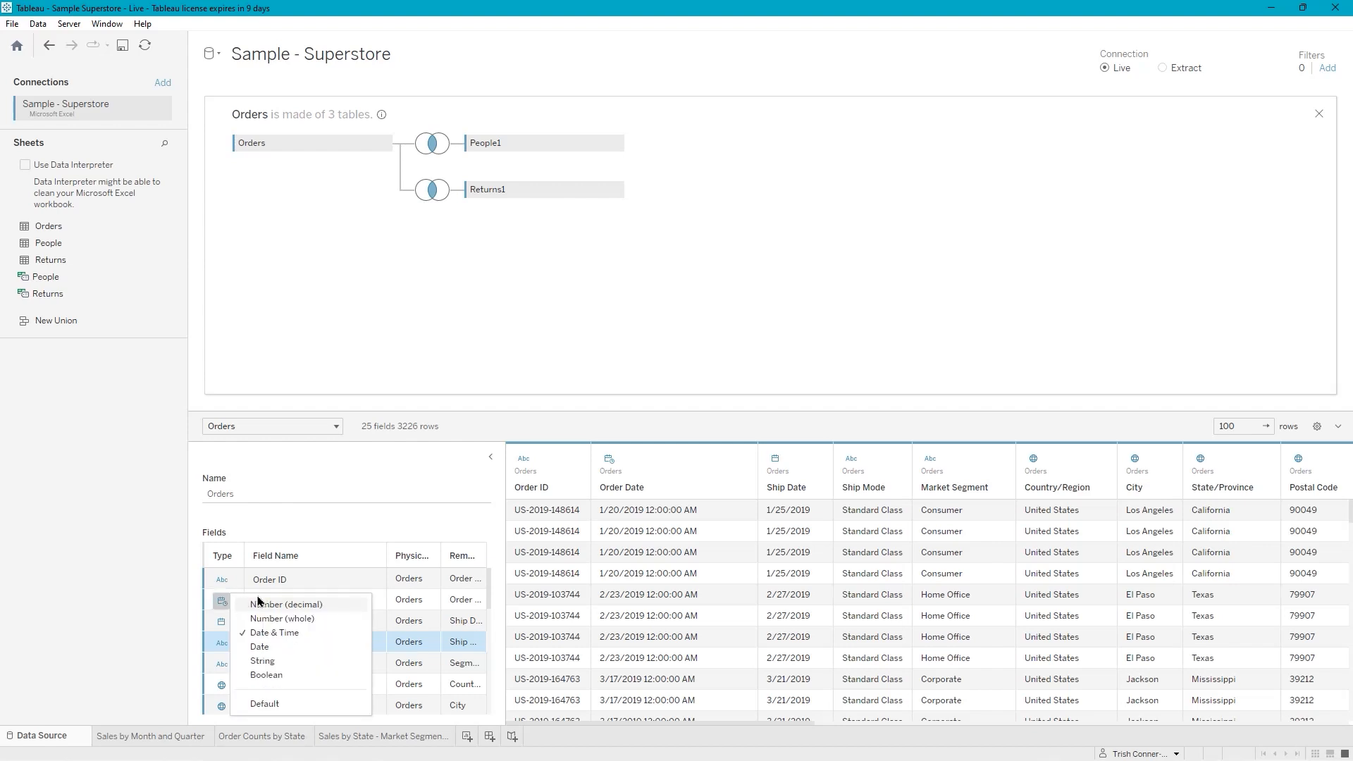
pyautogui.click(270, 650)
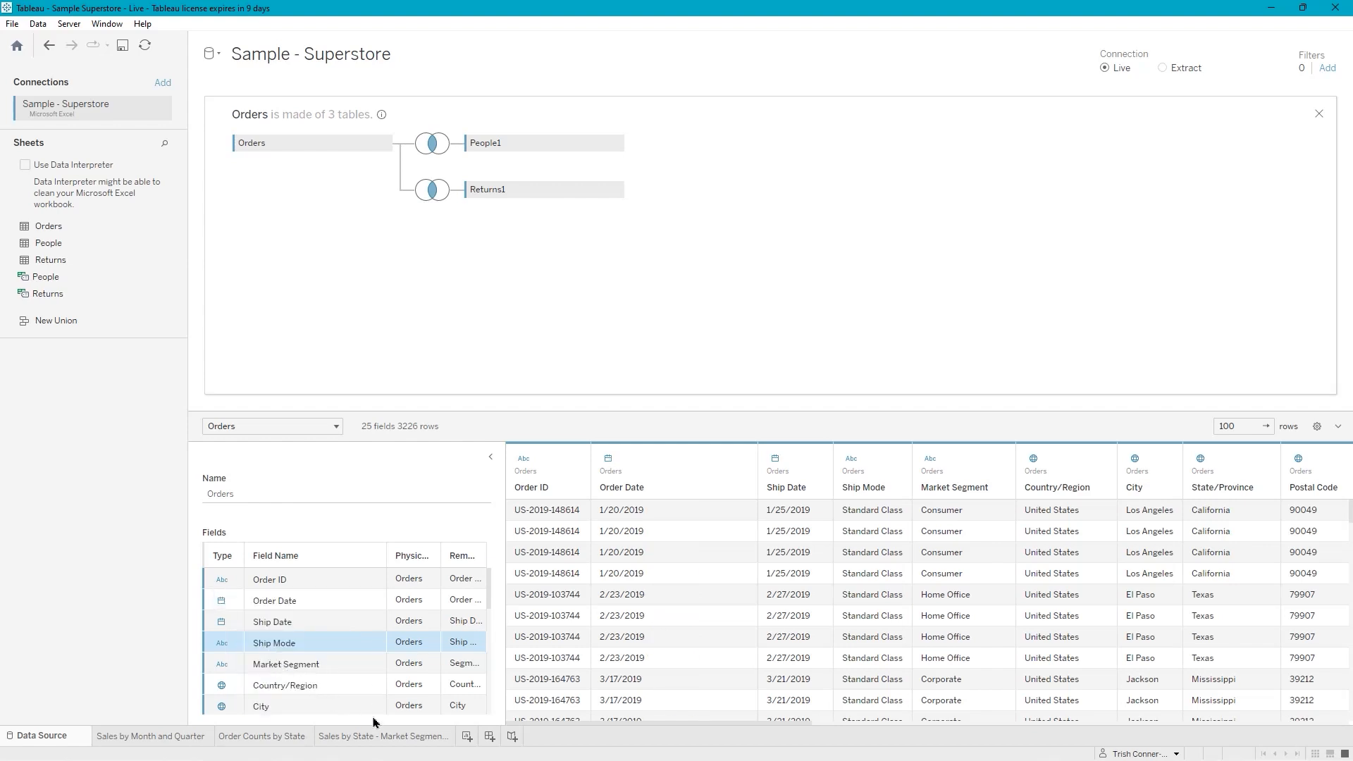
# On a new worksheet, place Order Date on Rows at the continuous Day level (May 8, 2015 style)
pyautogui.click(467, 737)
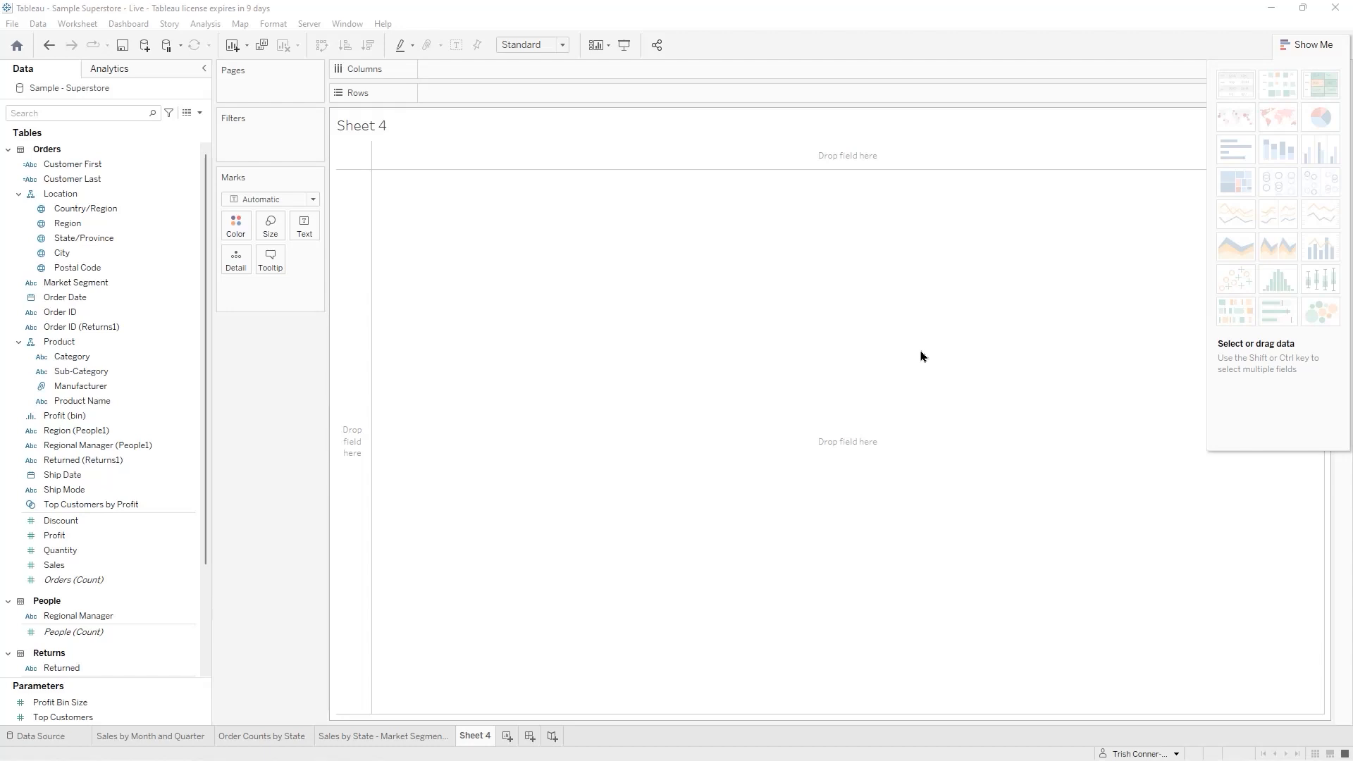
pyautogui.click(79, 268)
pyautogui.click(68, 298)
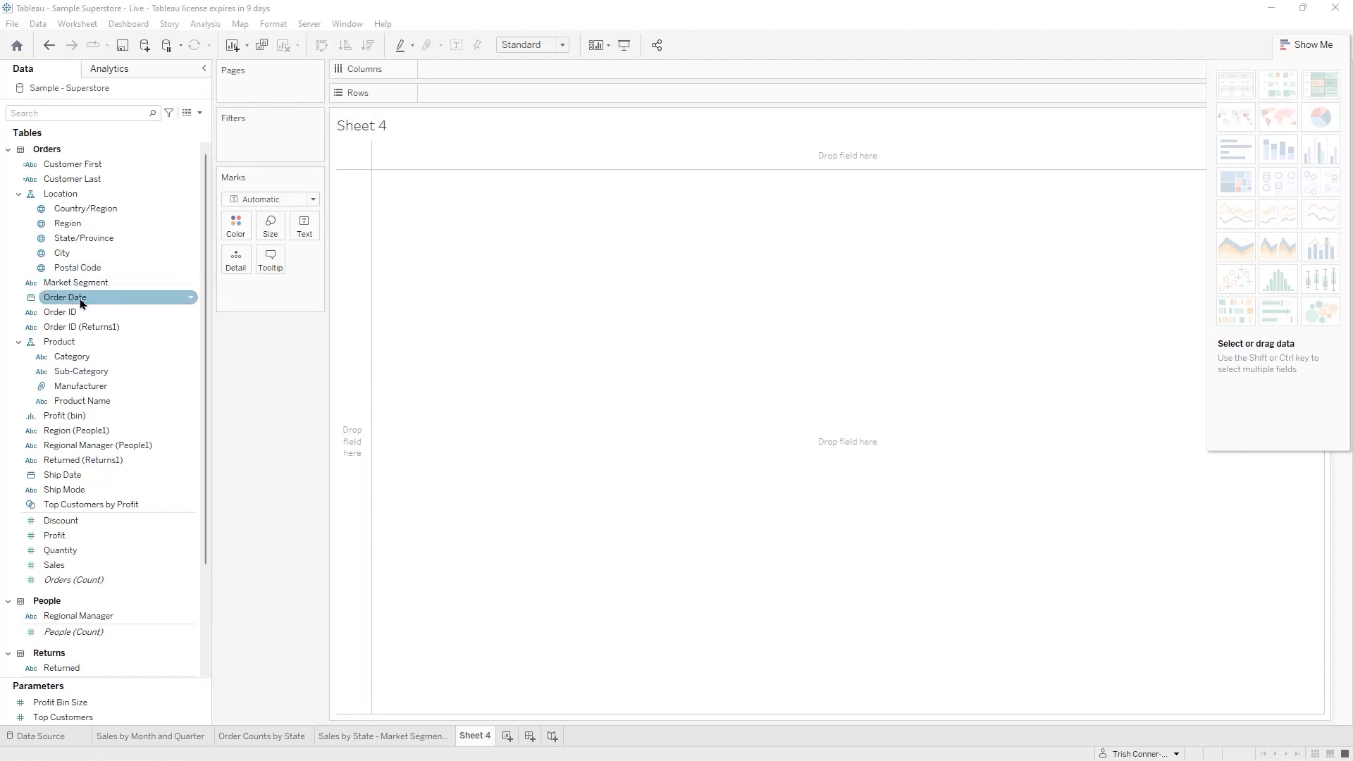
pyautogui.moveTo(80, 302); pyautogui.dragTo(479, 100)
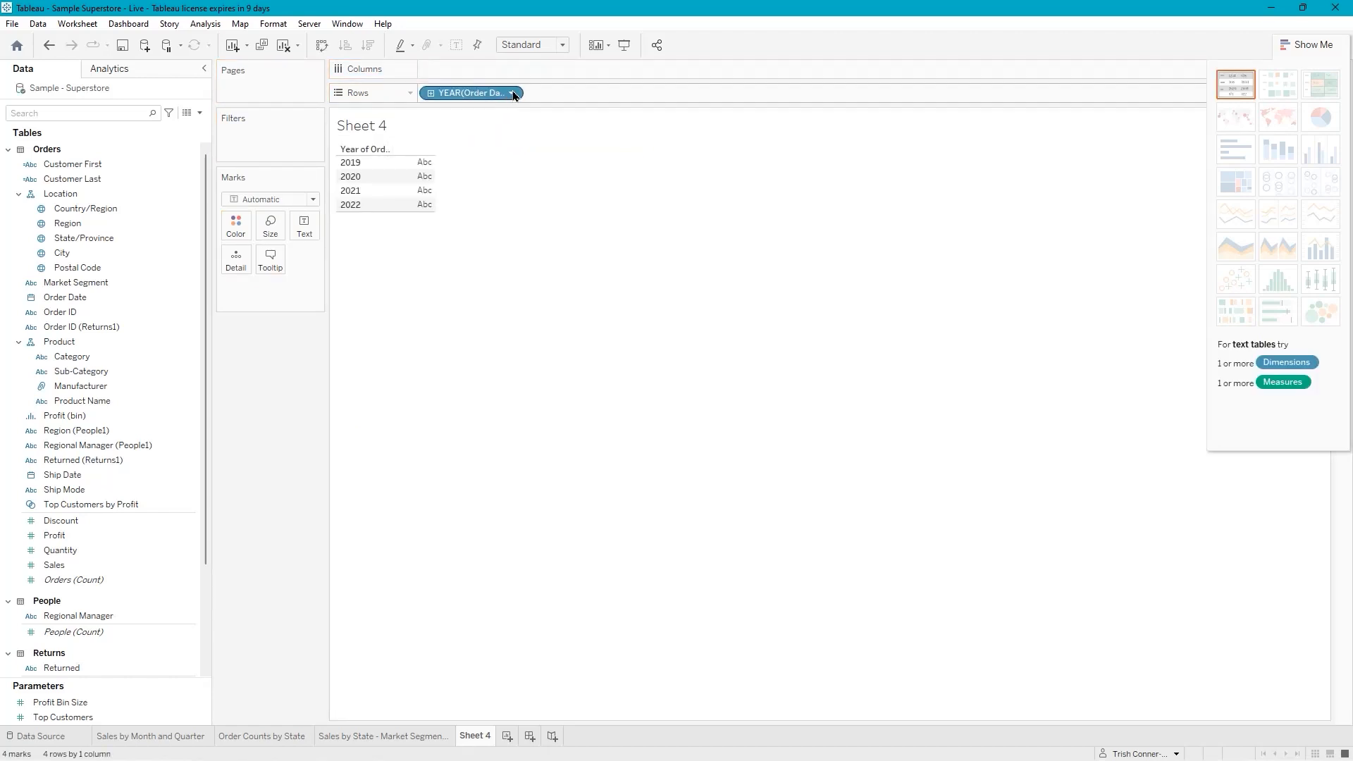
pyautogui.click(512, 94)
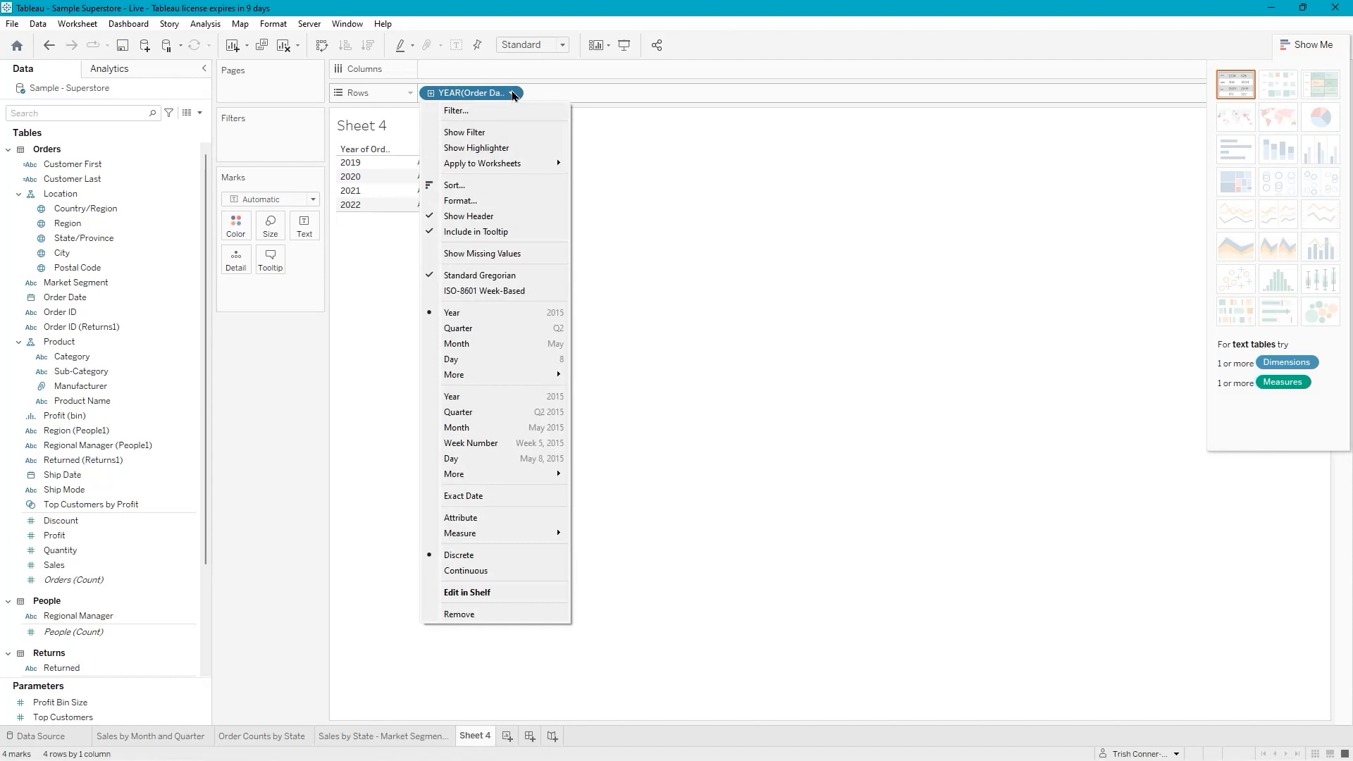
pyautogui.click(485, 460)
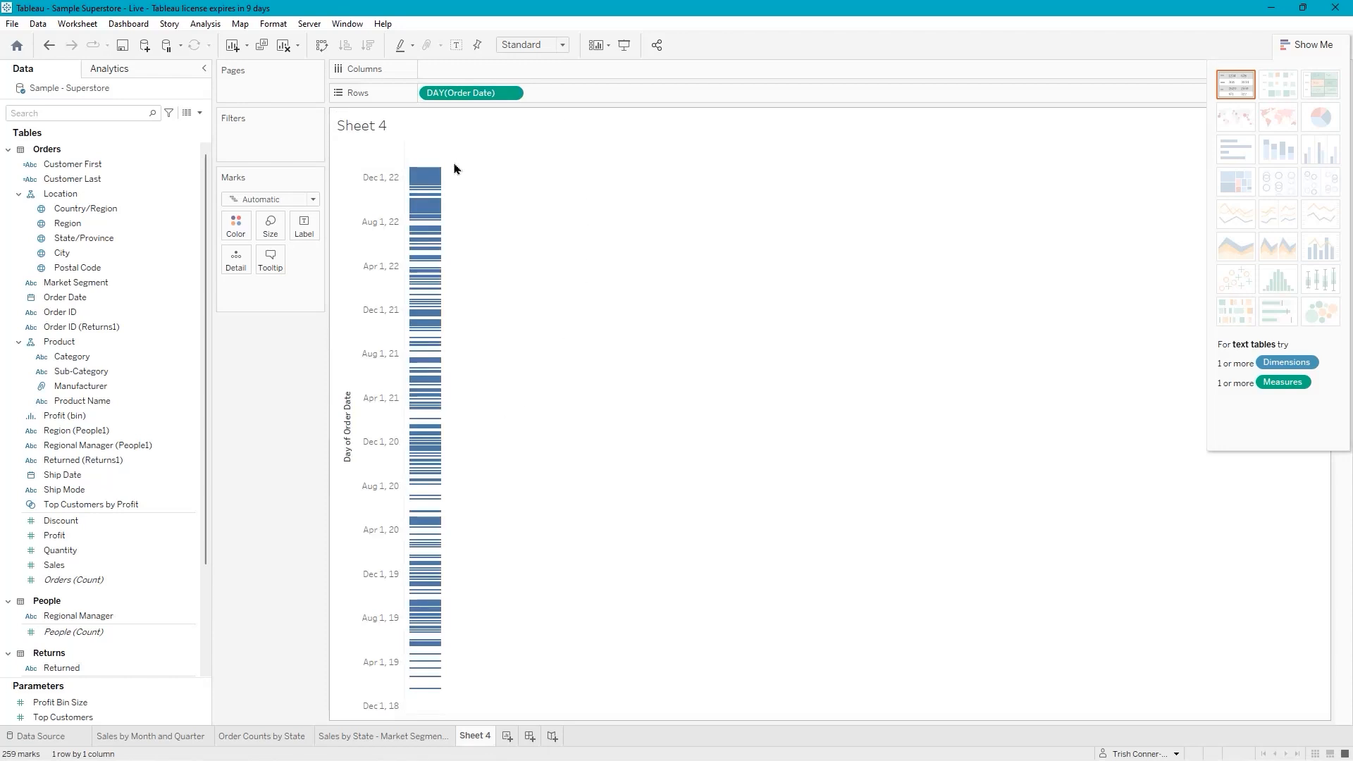
# Widen the date axis labels and set Order Date's default date format to the custom format "d mmmm yyyy"
pyautogui.moveTo(404, 154); pyautogui.dragTo(429, 145)
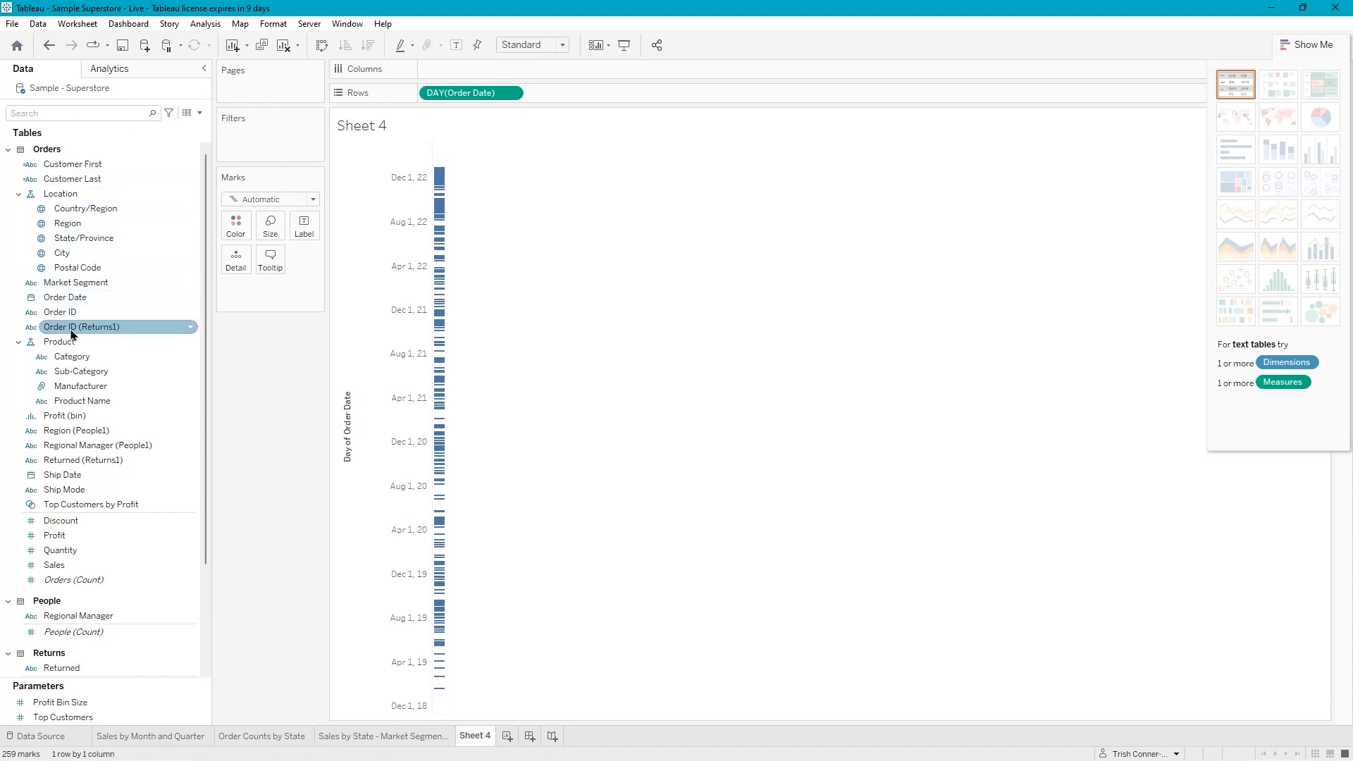
pyautogui.rightClick(85, 301)
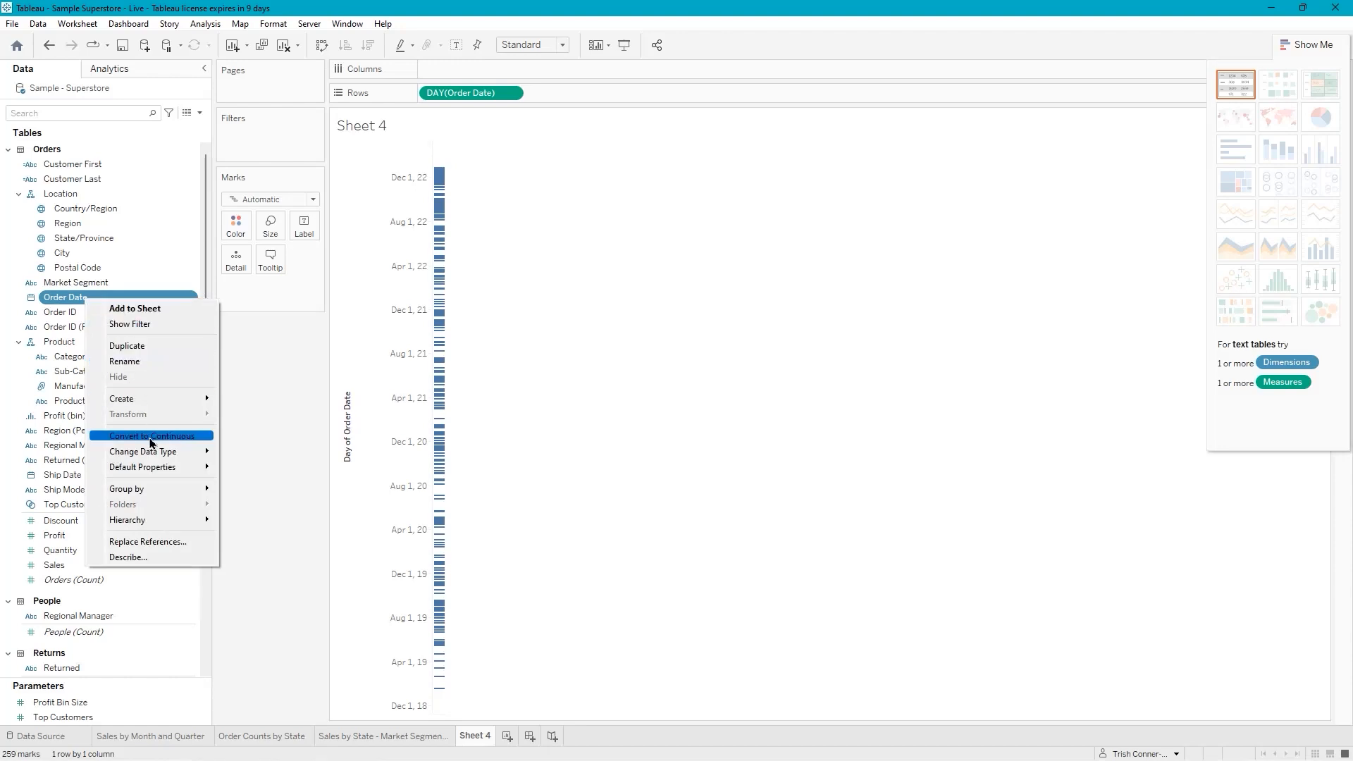
pyautogui.moveTo(157, 471)
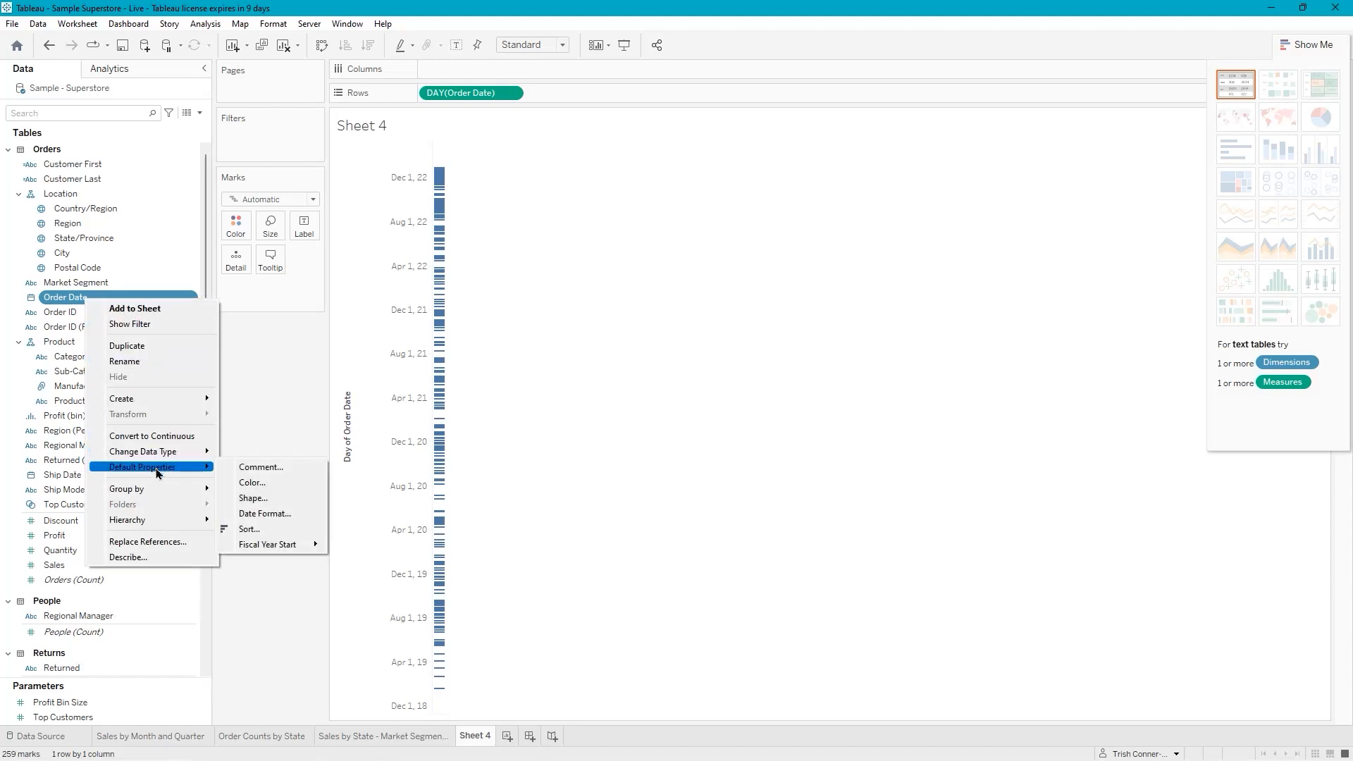
pyautogui.click(282, 516)
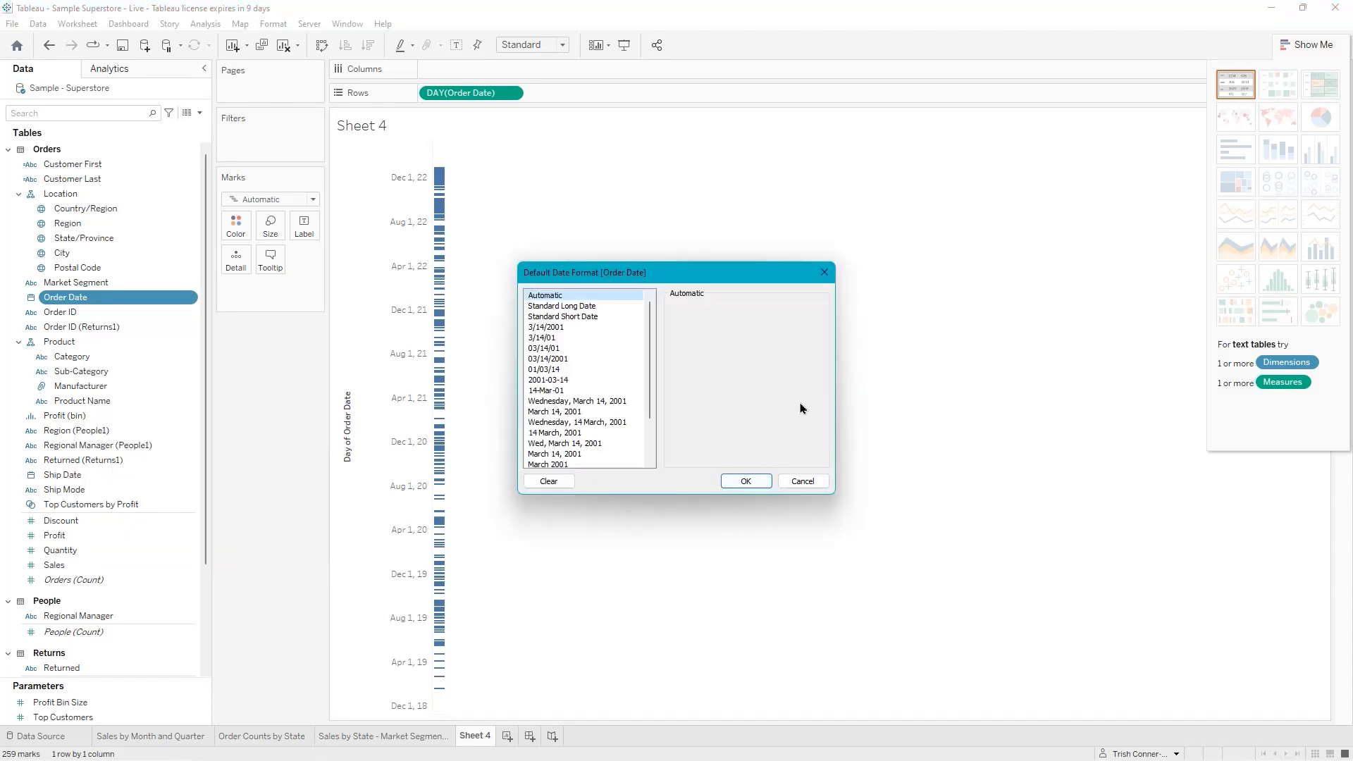
pyautogui.click(571, 308)
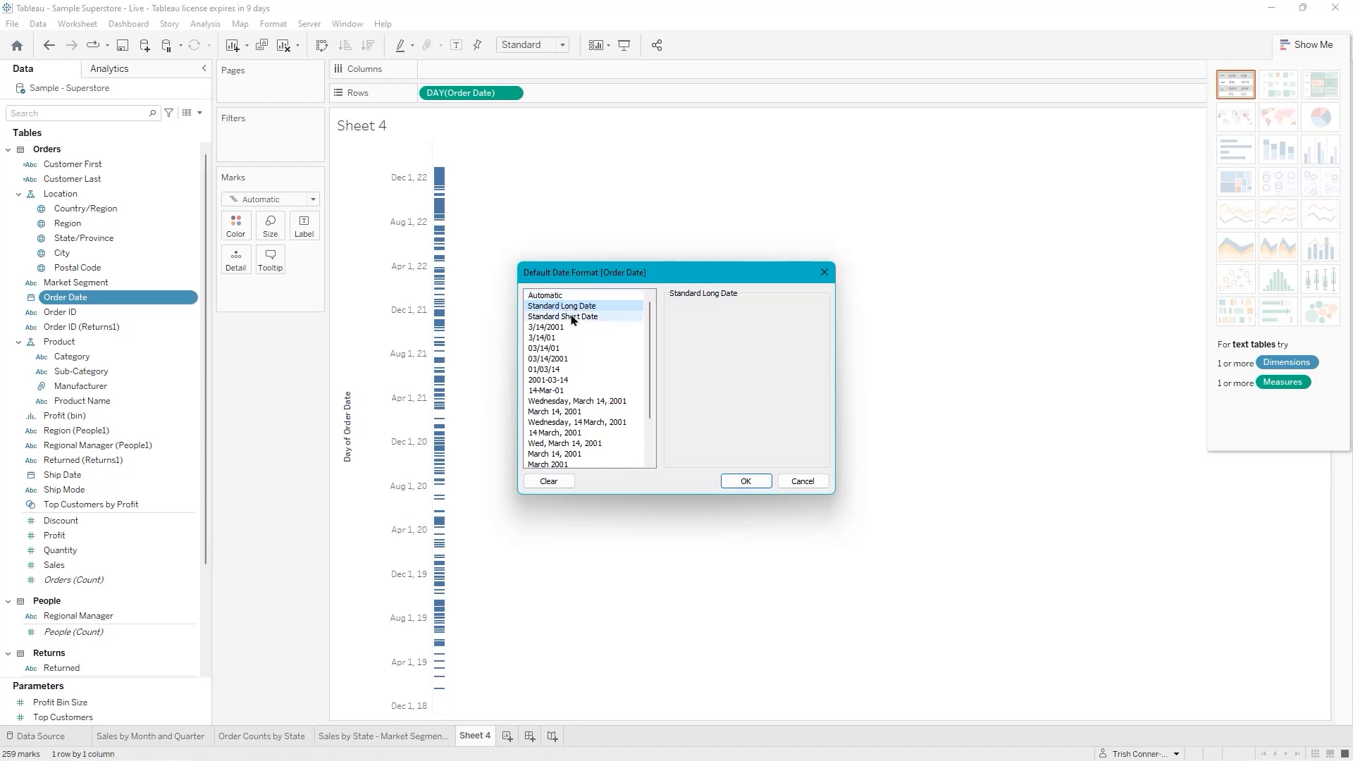
pyautogui.click(572, 318)
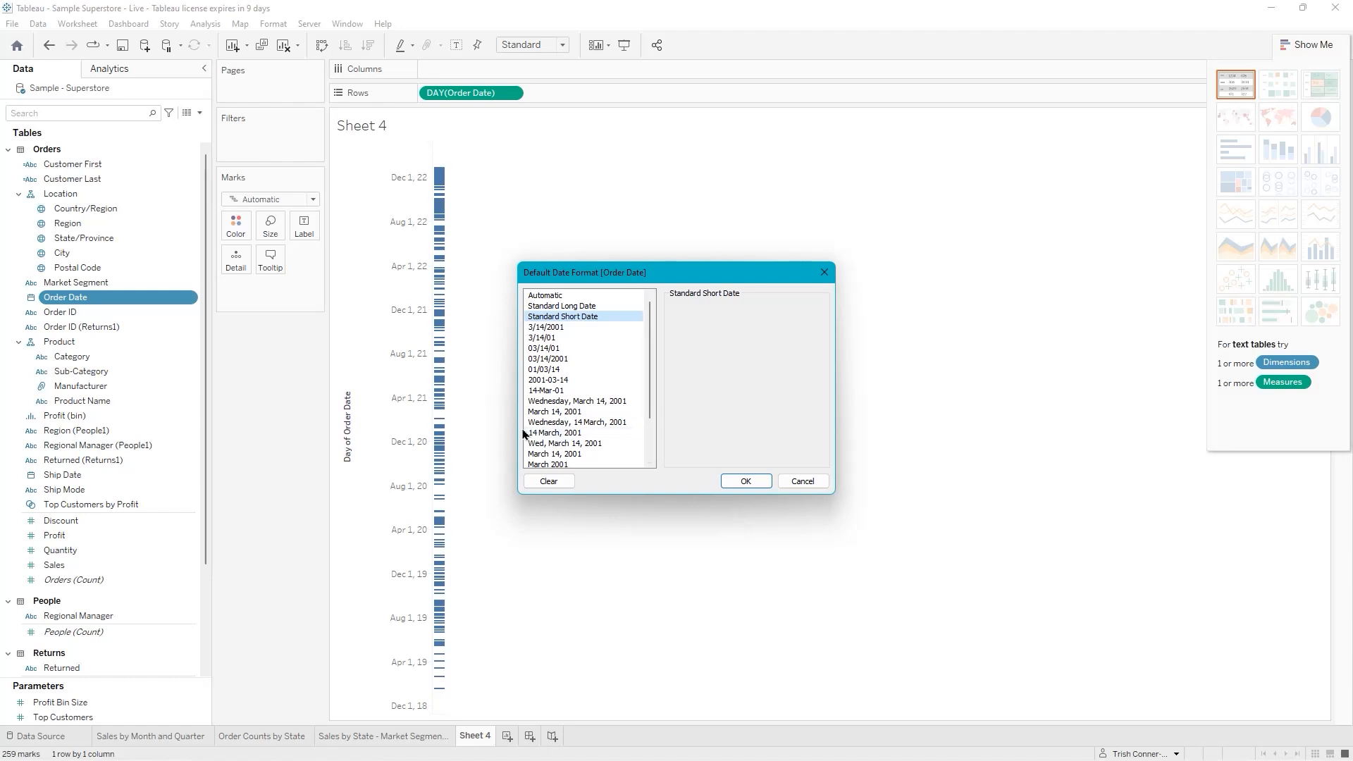
pyautogui.click(571, 435)
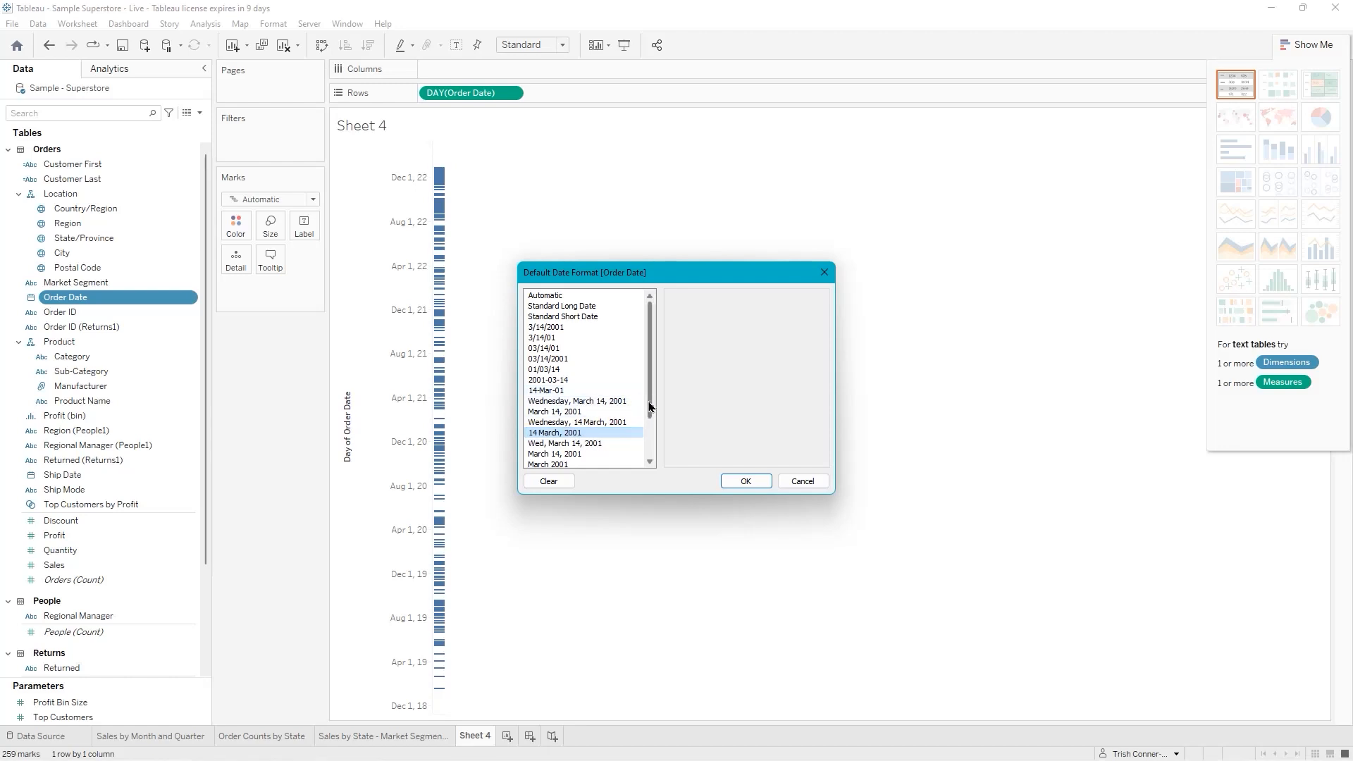
pyautogui.moveTo(649, 417); pyautogui.dragTo(651, 472)
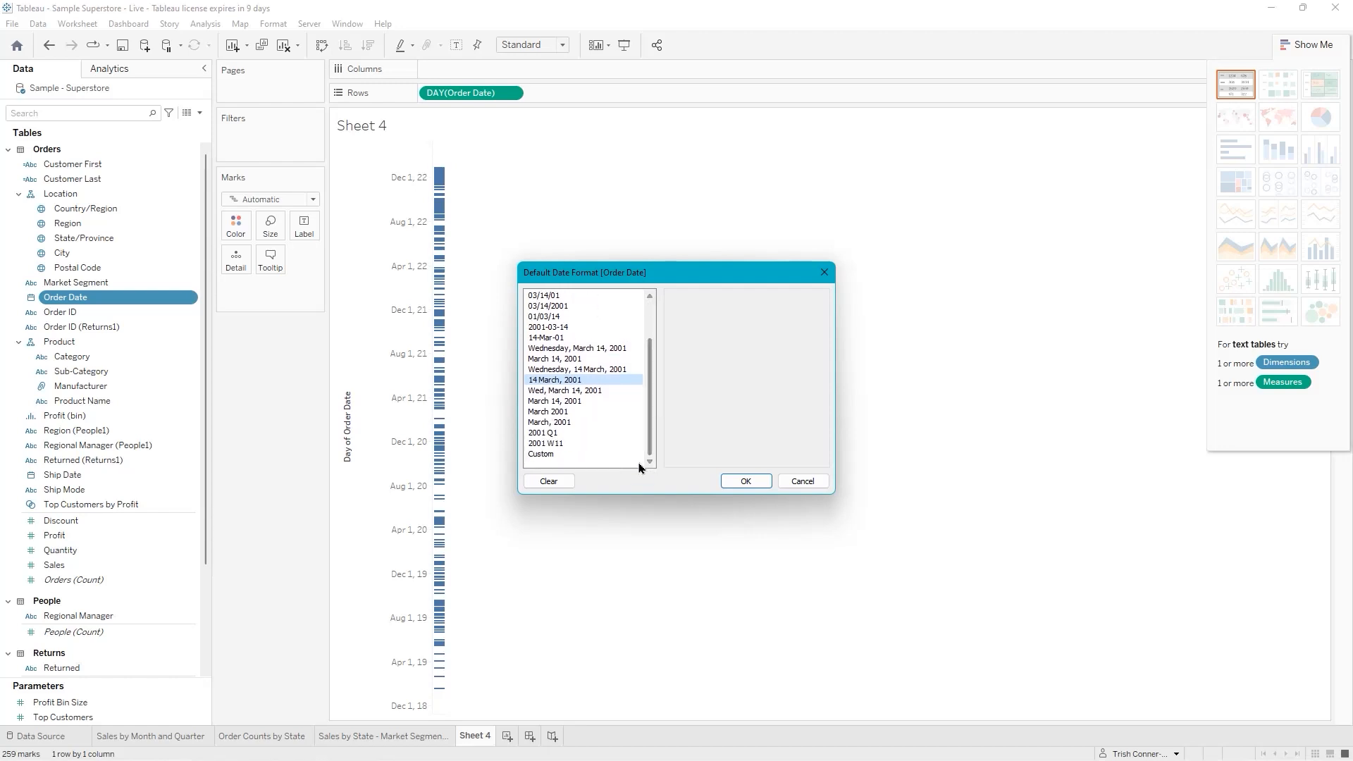
pyautogui.click(554, 457)
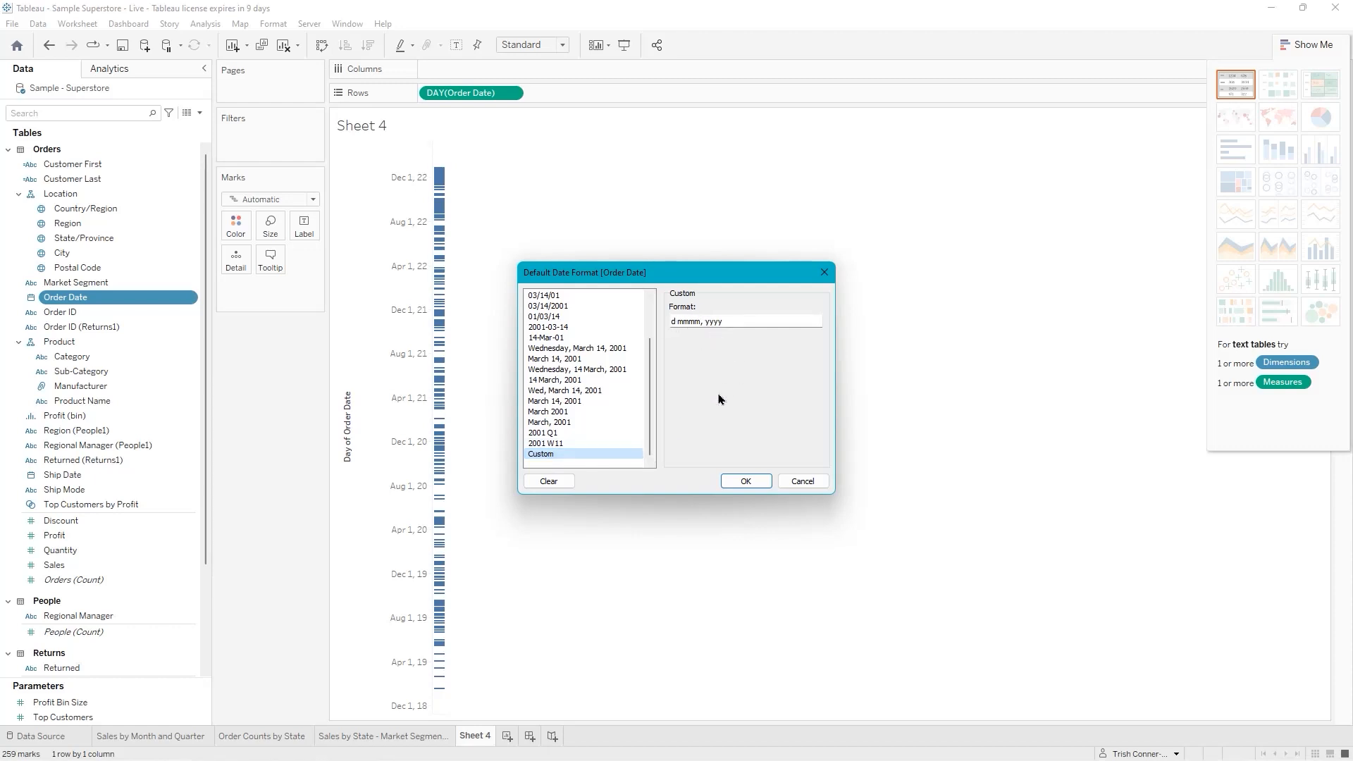
pyautogui.click(705, 320)
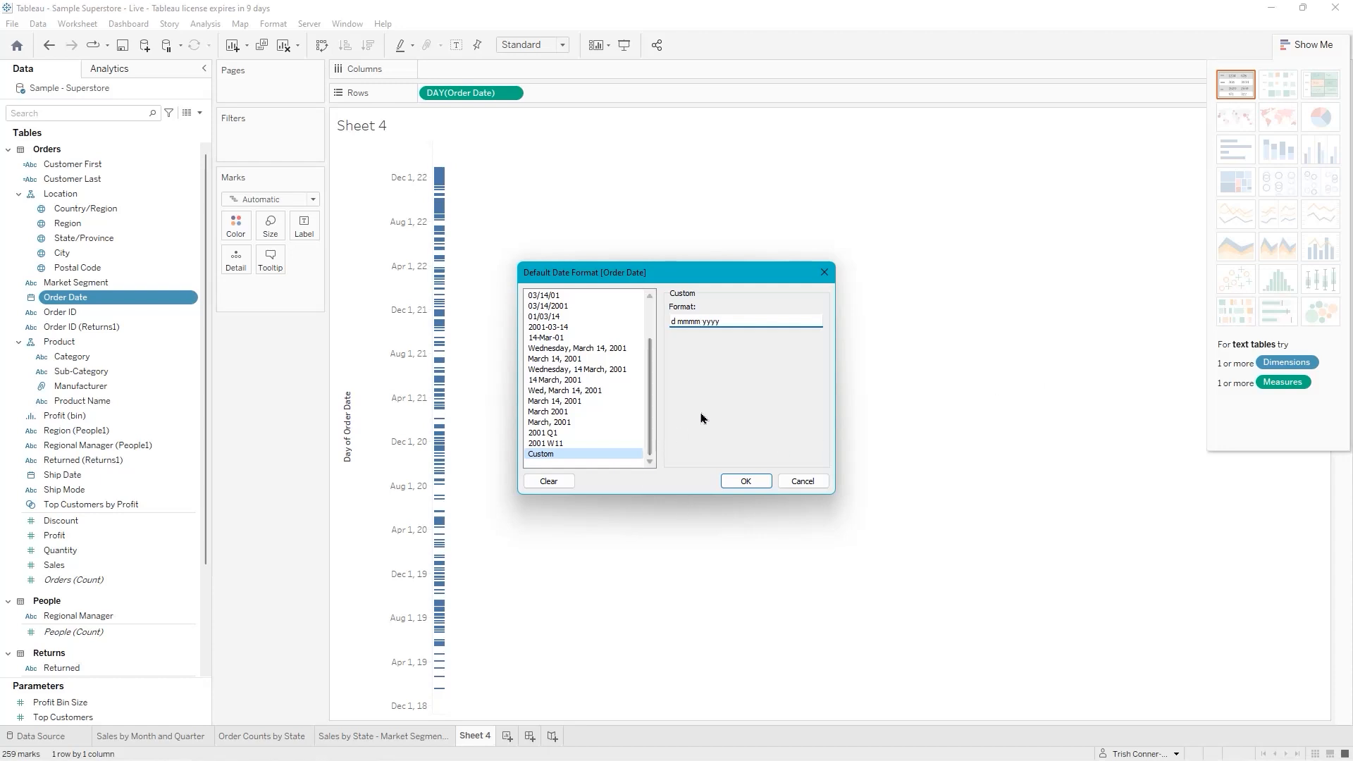
pyautogui.click(749, 482)
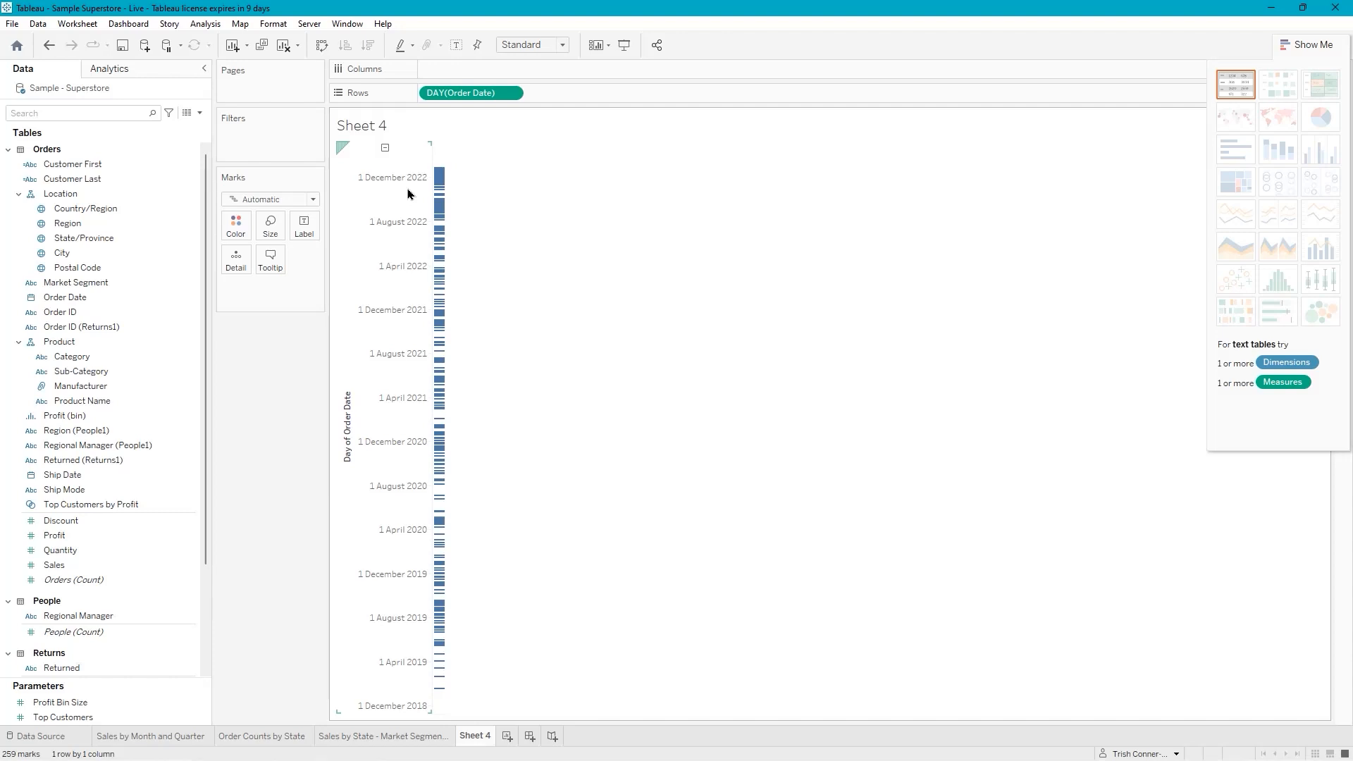
# Move the day-level Order Date to Columns, place Profit on Rows, and inspect points on the profit line
pyautogui.click(473, 98)
pyautogui.moveTo(474, 98); pyautogui.dragTo(471, 65)
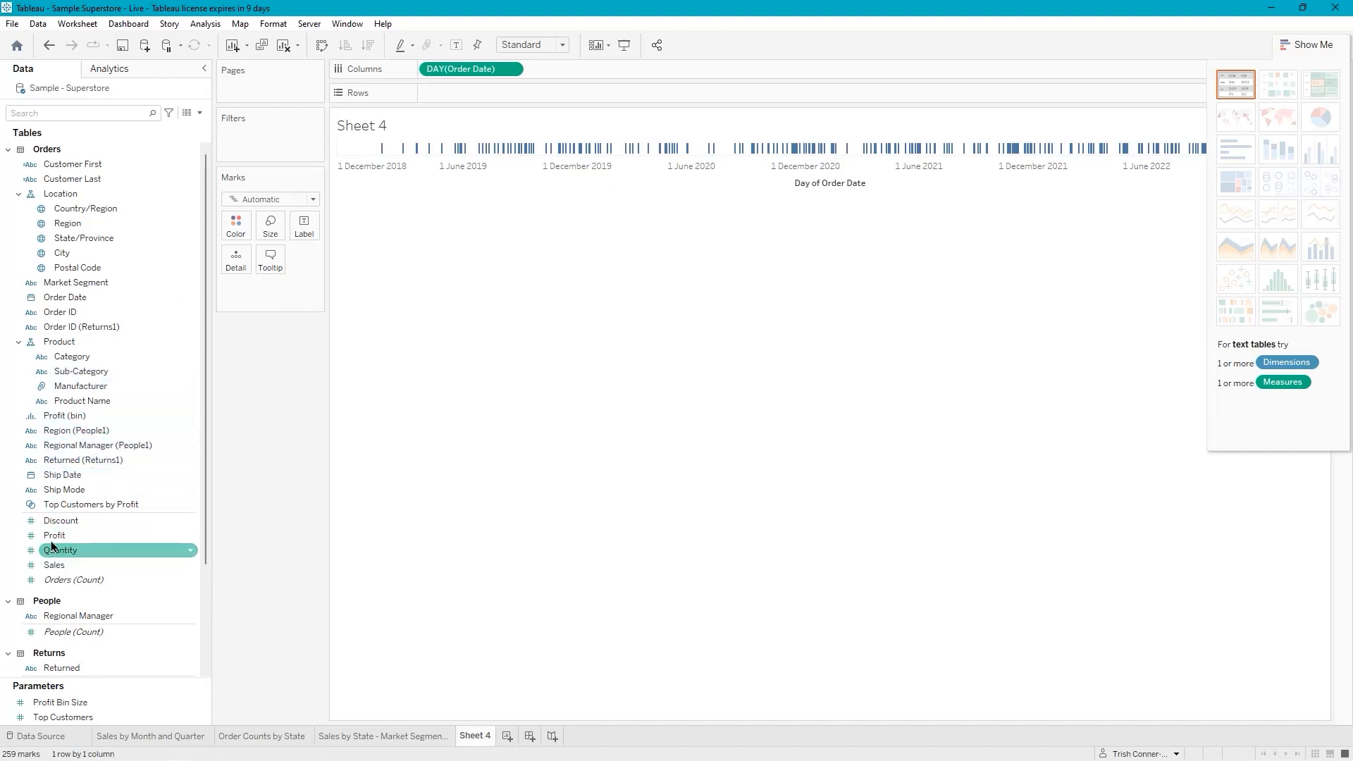
pyautogui.moveTo(57, 536); pyautogui.dragTo(442, 98)
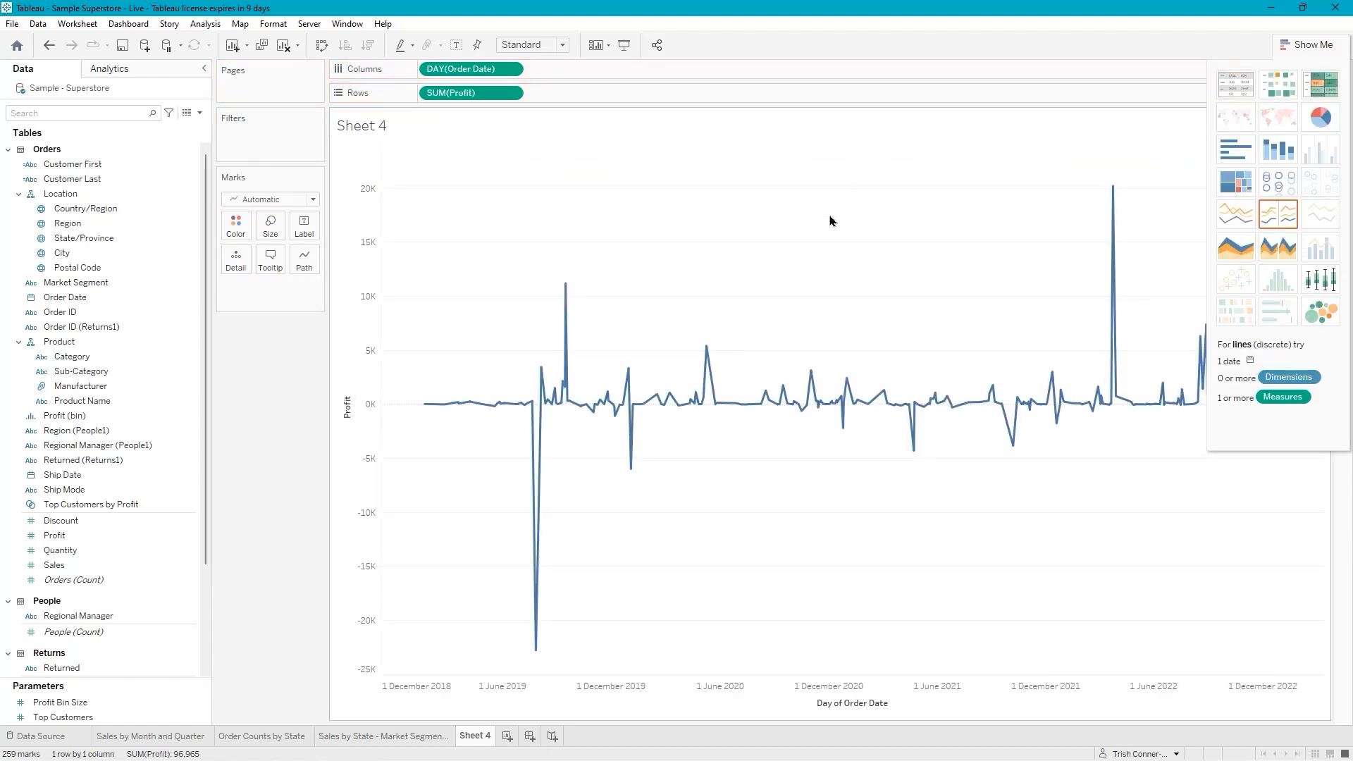
pyautogui.moveTo(634, 451)
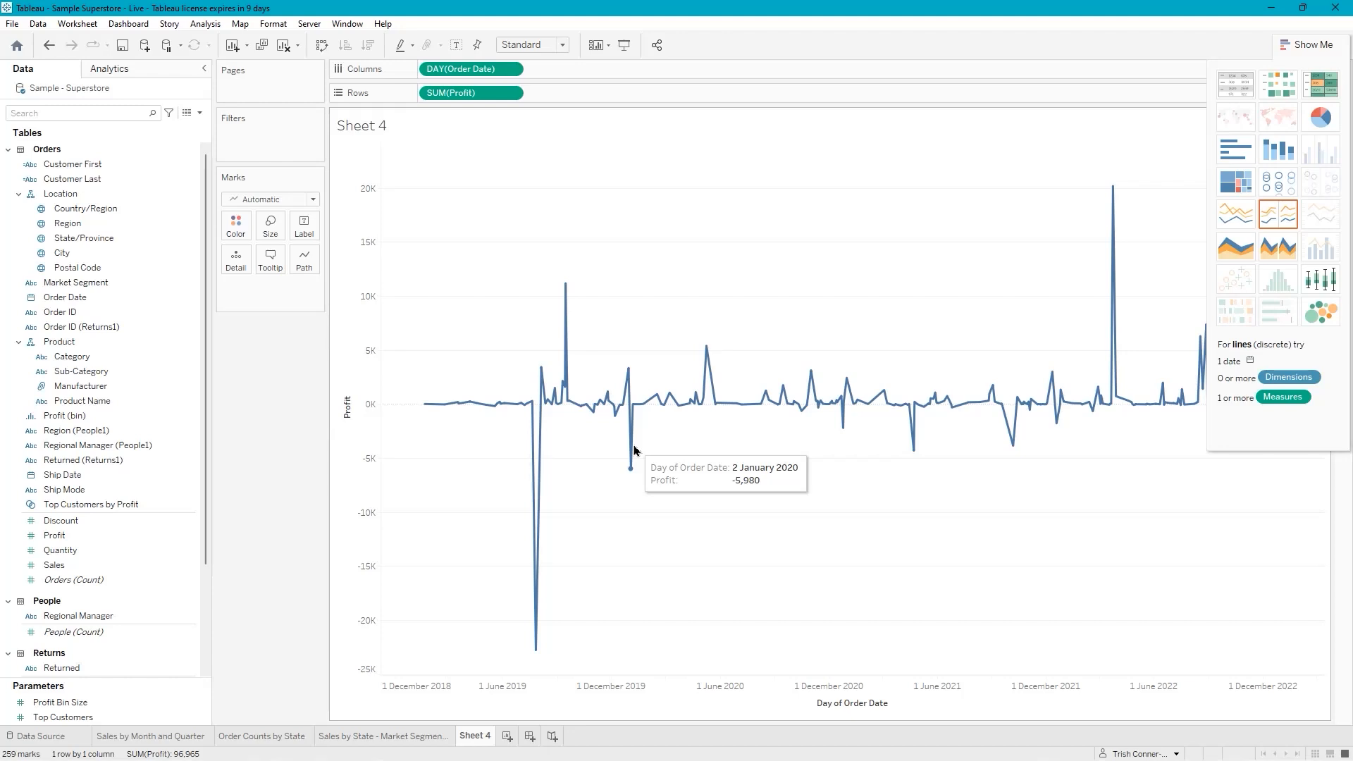
pyautogui.moveTo(432, 407)
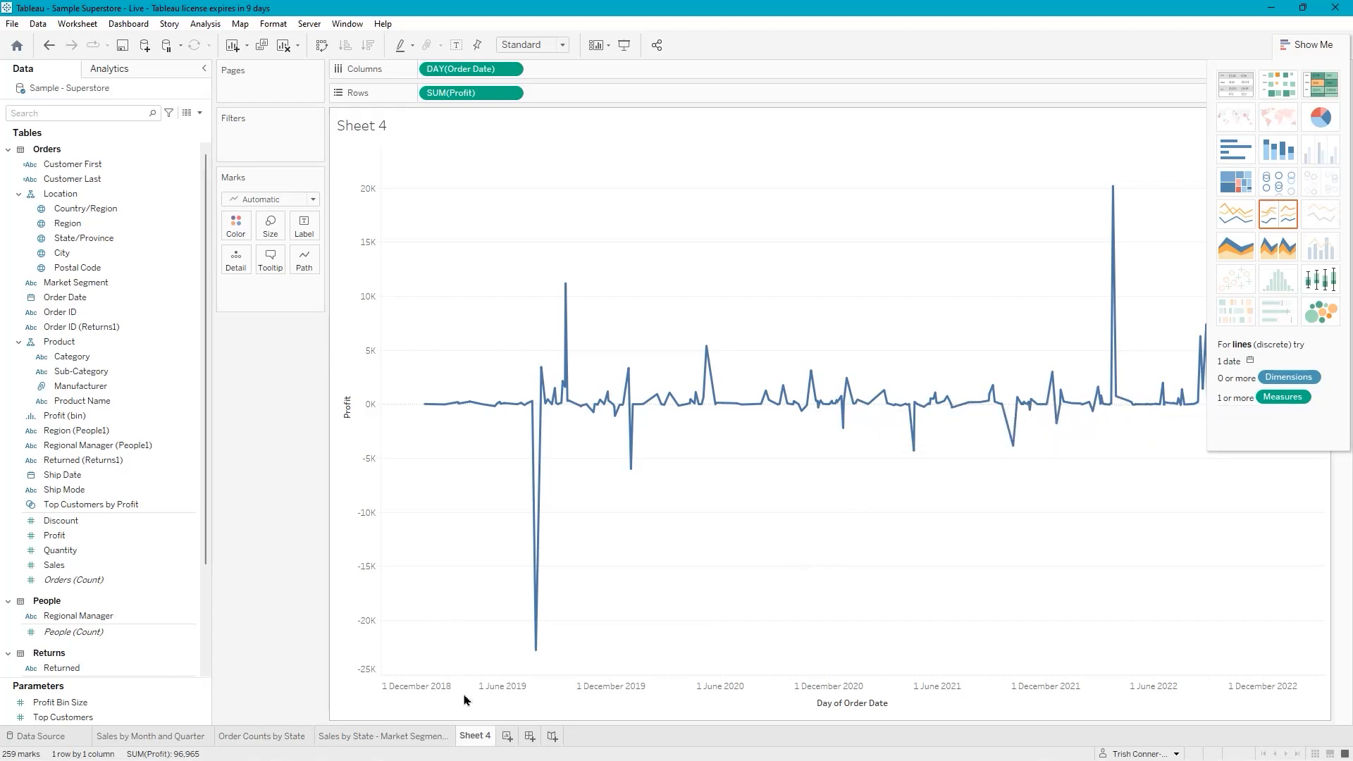
# Rename the Sheet 4 worksheet as "Profit over Time"
pyautogui.doubleClick(476, 737)
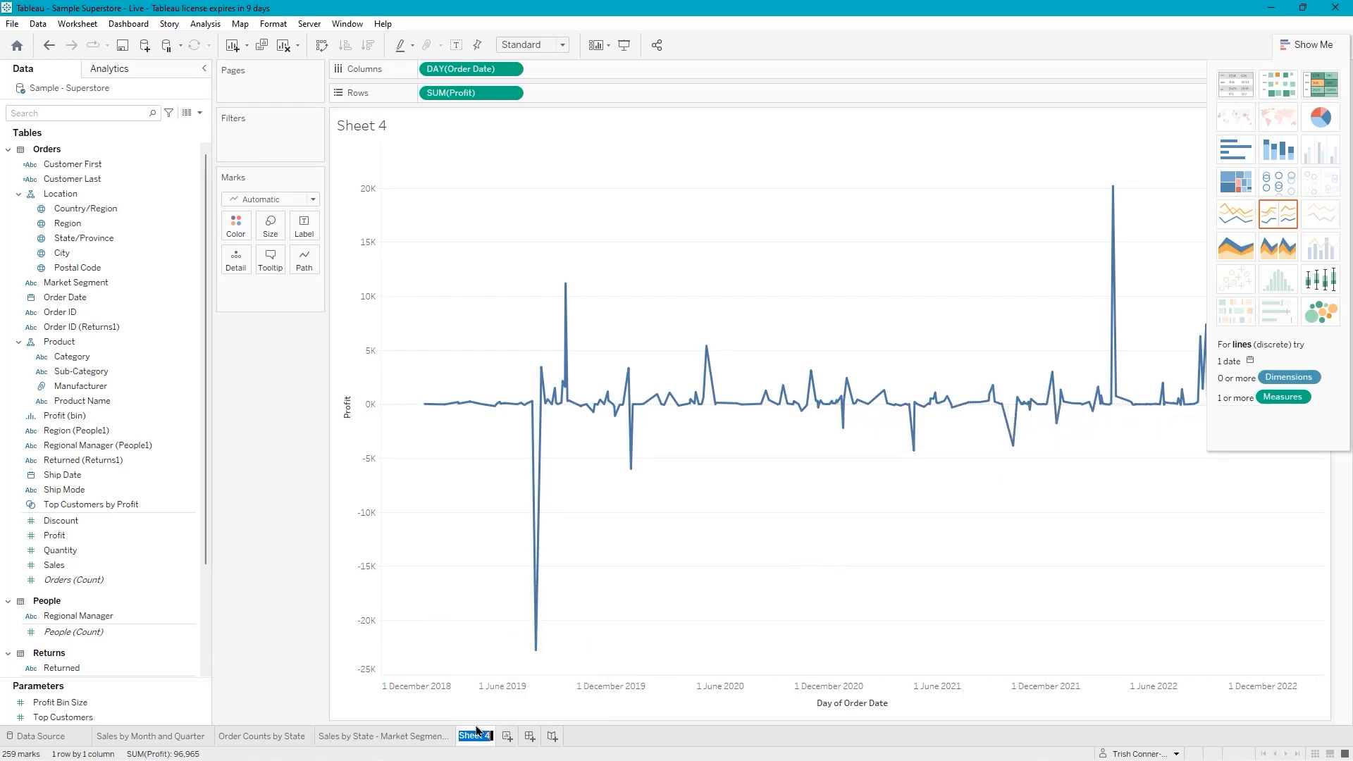
pyautogui.write('Profit over Ti')
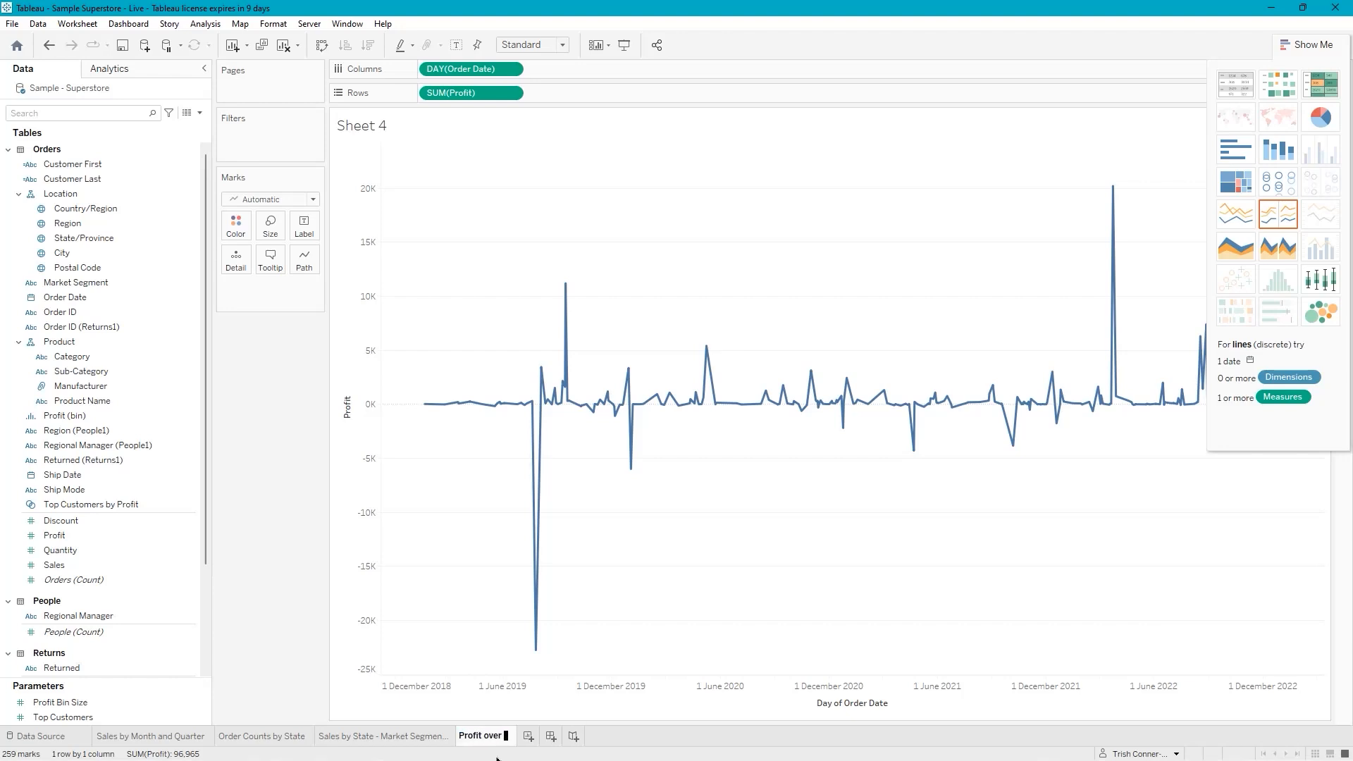
pyautogui.write('me')
pyautogui.press('Return')
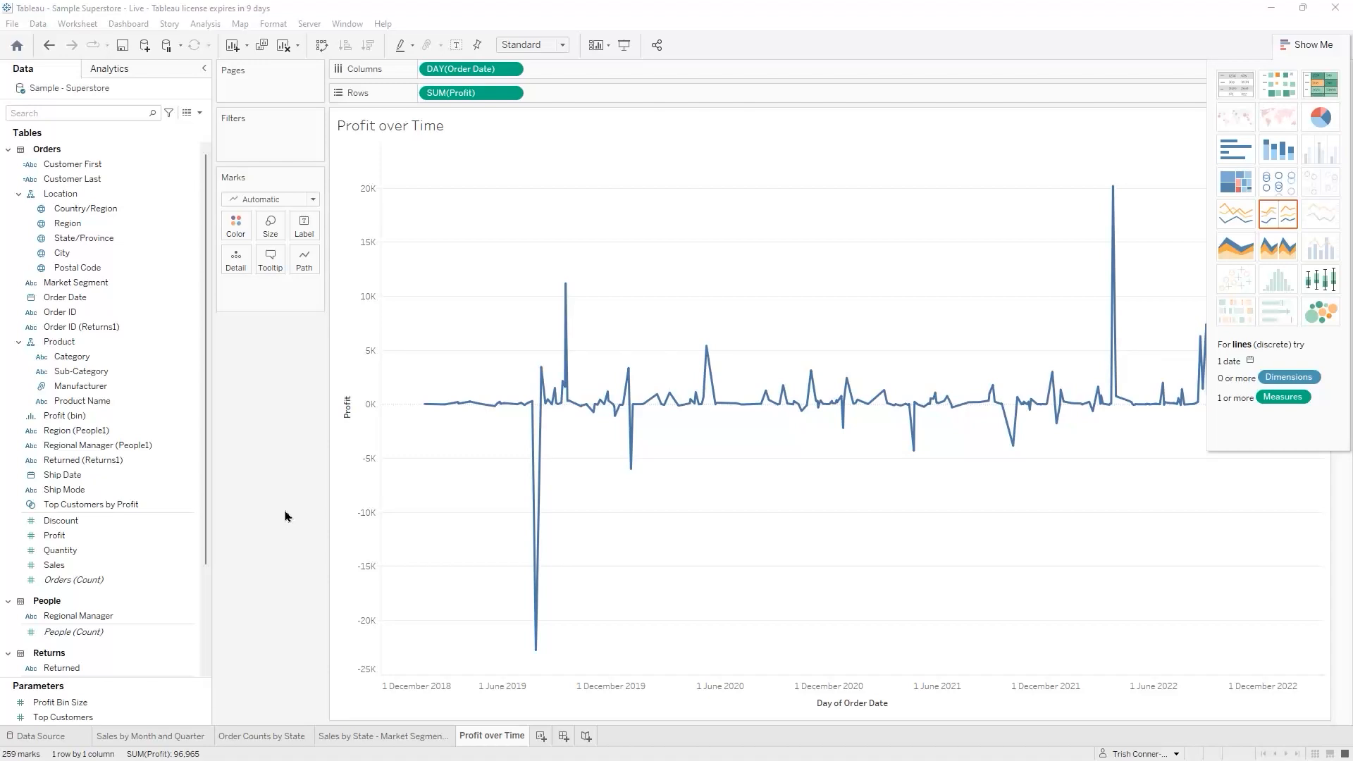
# On a new worksheet, place Sales on Rows and Quantity on Columns
pyautogui.click(539, 737)
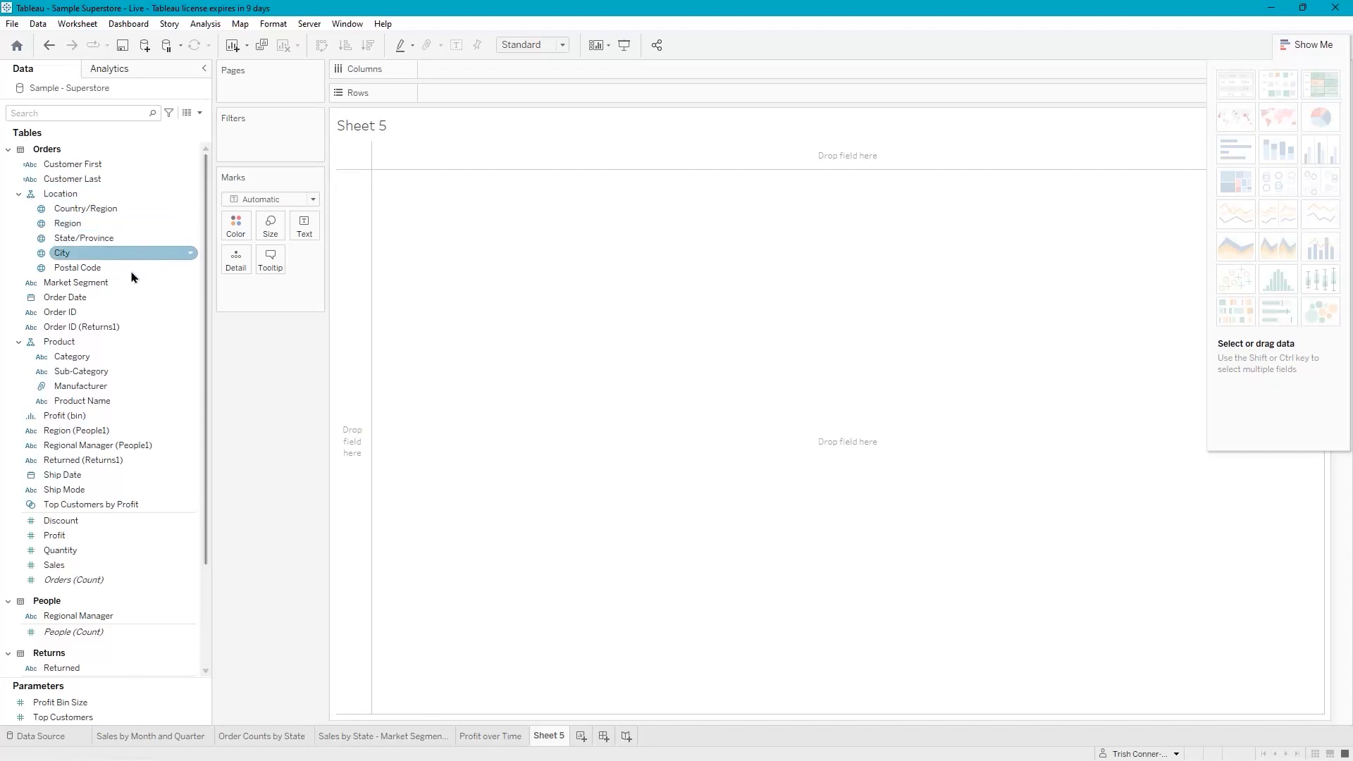
pyautogui.moveTo(64, 565); pyautogui.dragTo(451, 94)
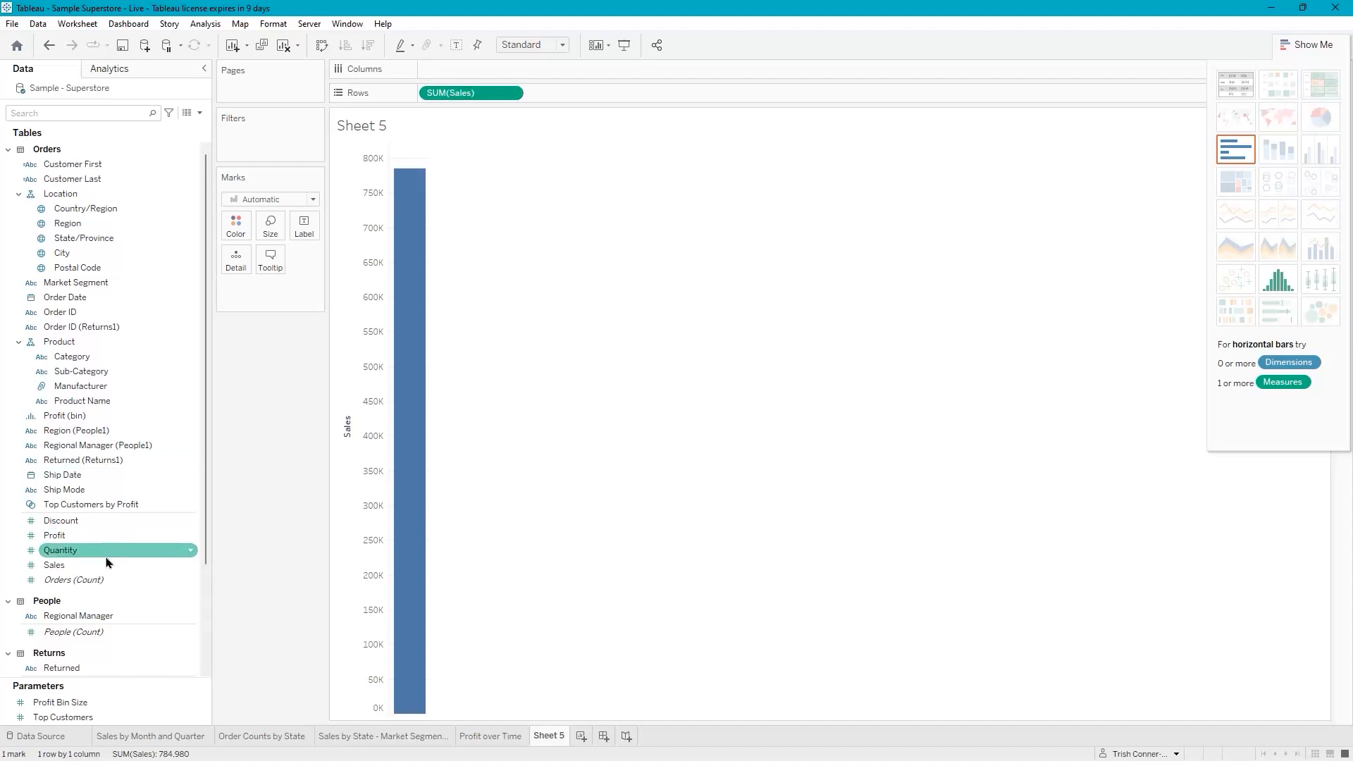
pyautogui.moveTo(62, 549); pyautogui.dragTo(447, 138)
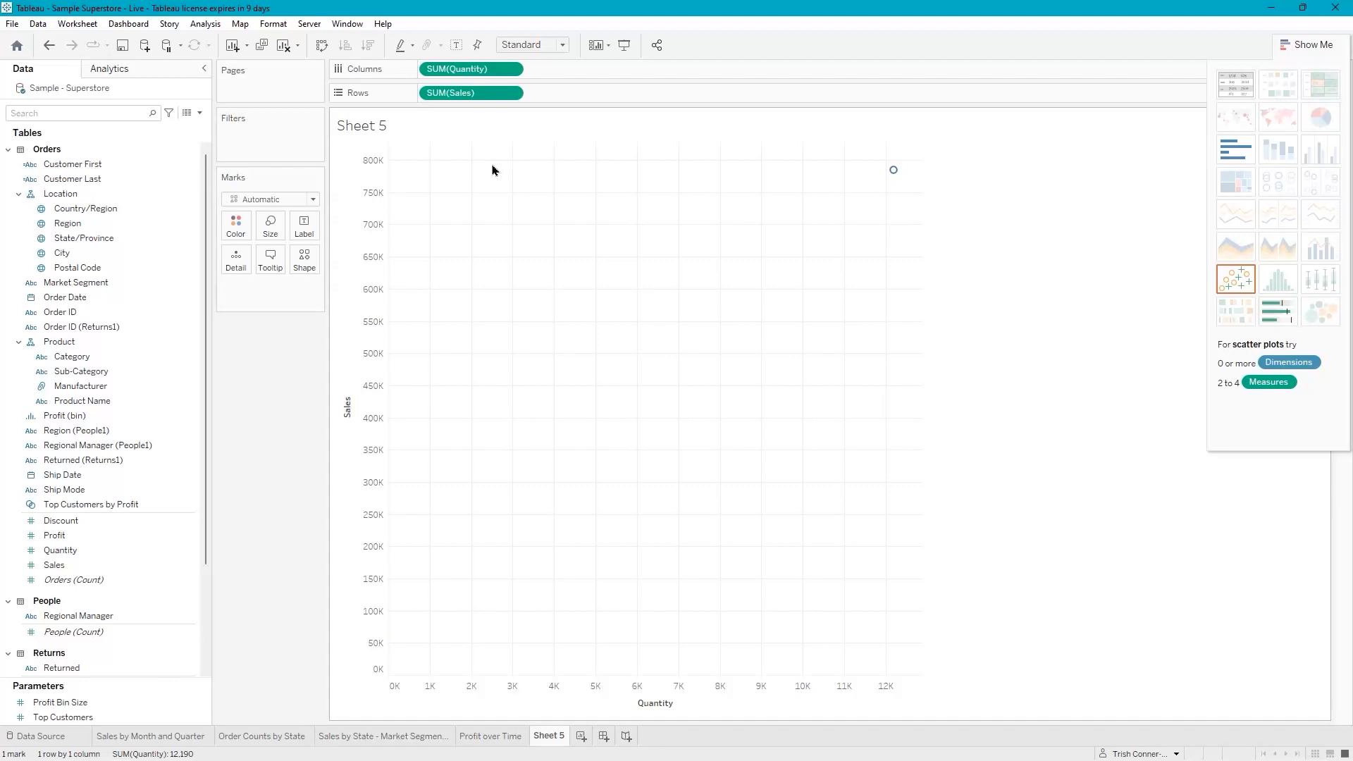
# Convert Quantity on Columns from a summed measure to a dimension and inspect the sales at individual quantities
pyautogui.click(512, 71)
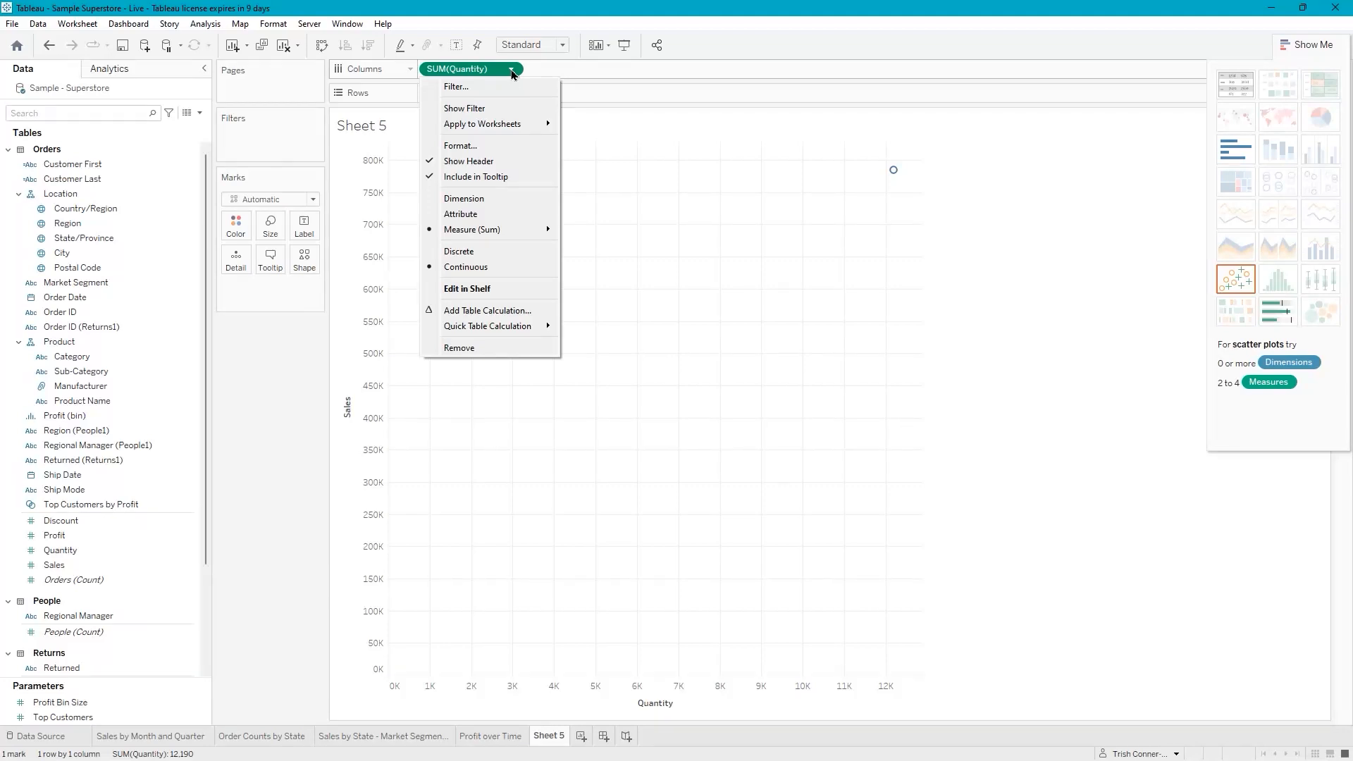
pyautogui.click(485, 202)
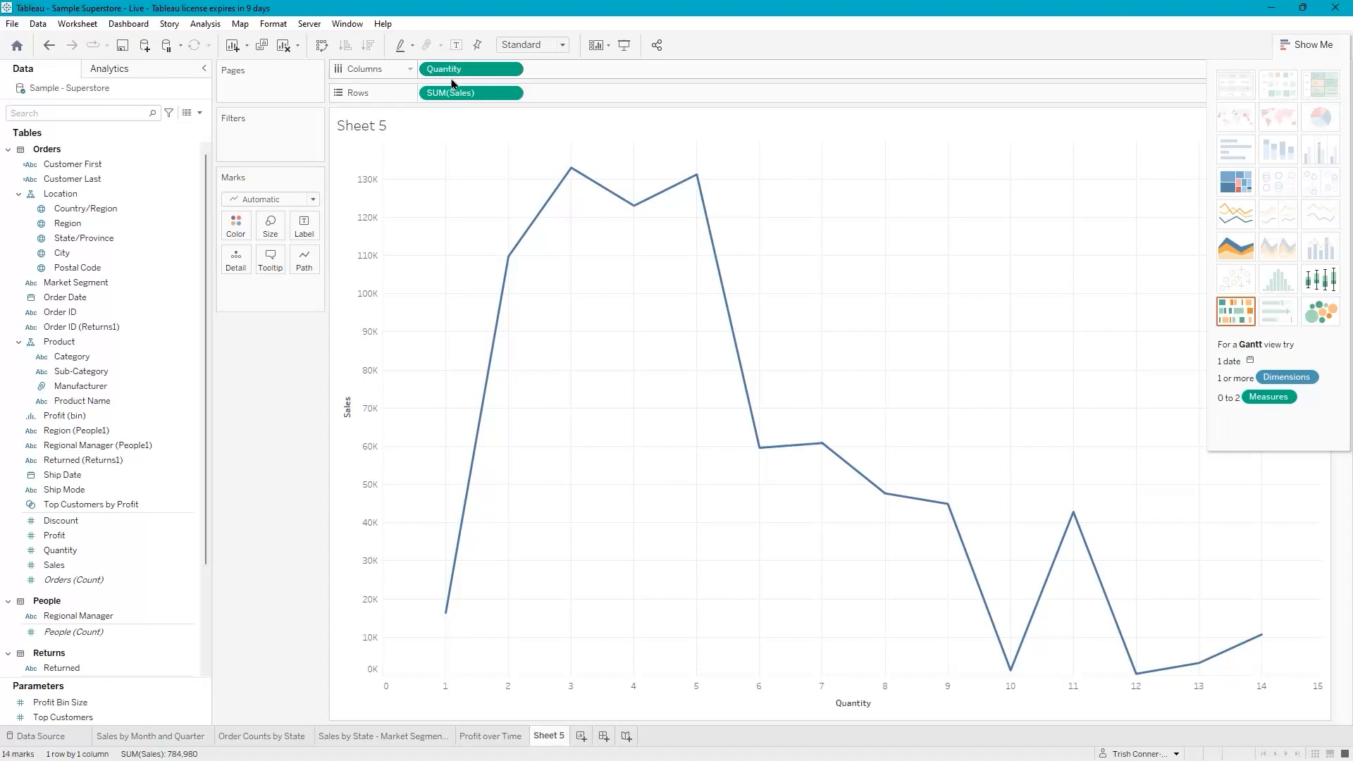
pyautogui.moveTo(453, 617)
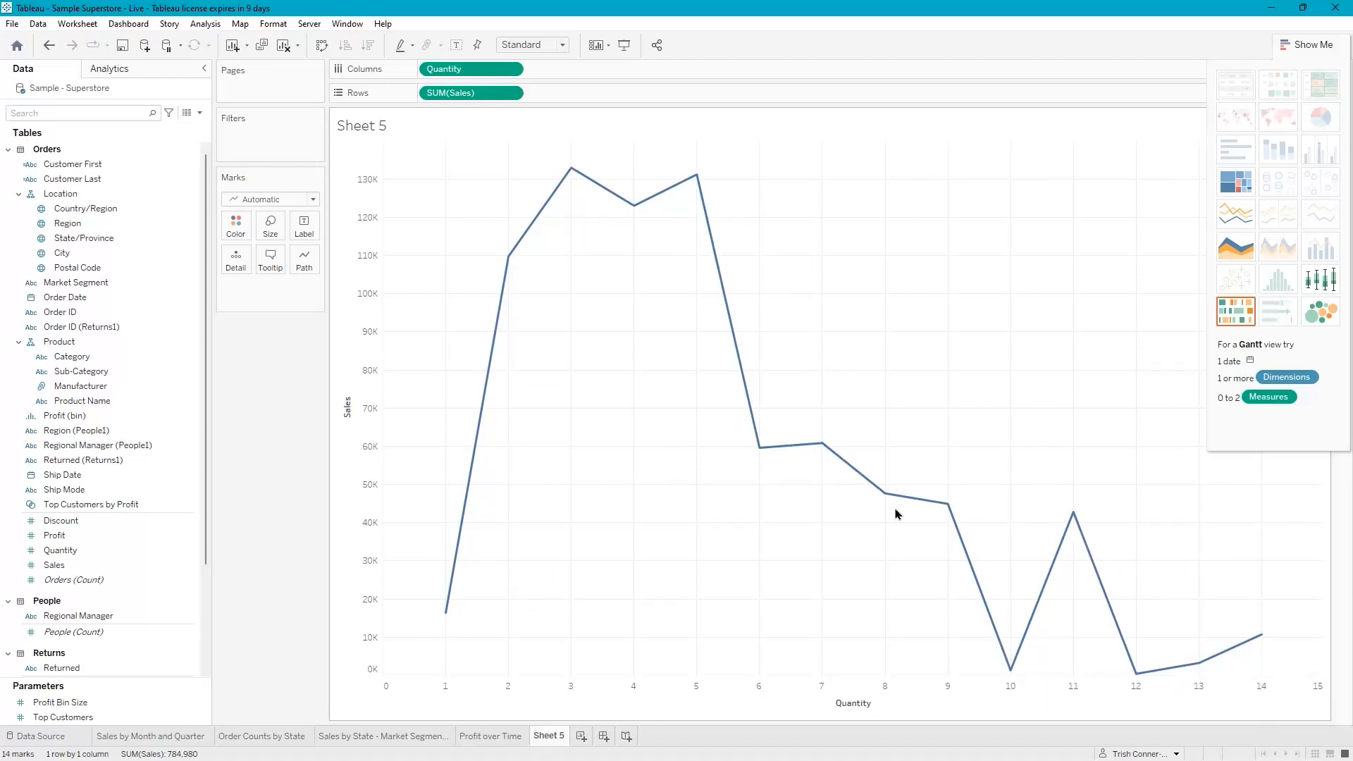
pyautogui.moveTo(757, 446)
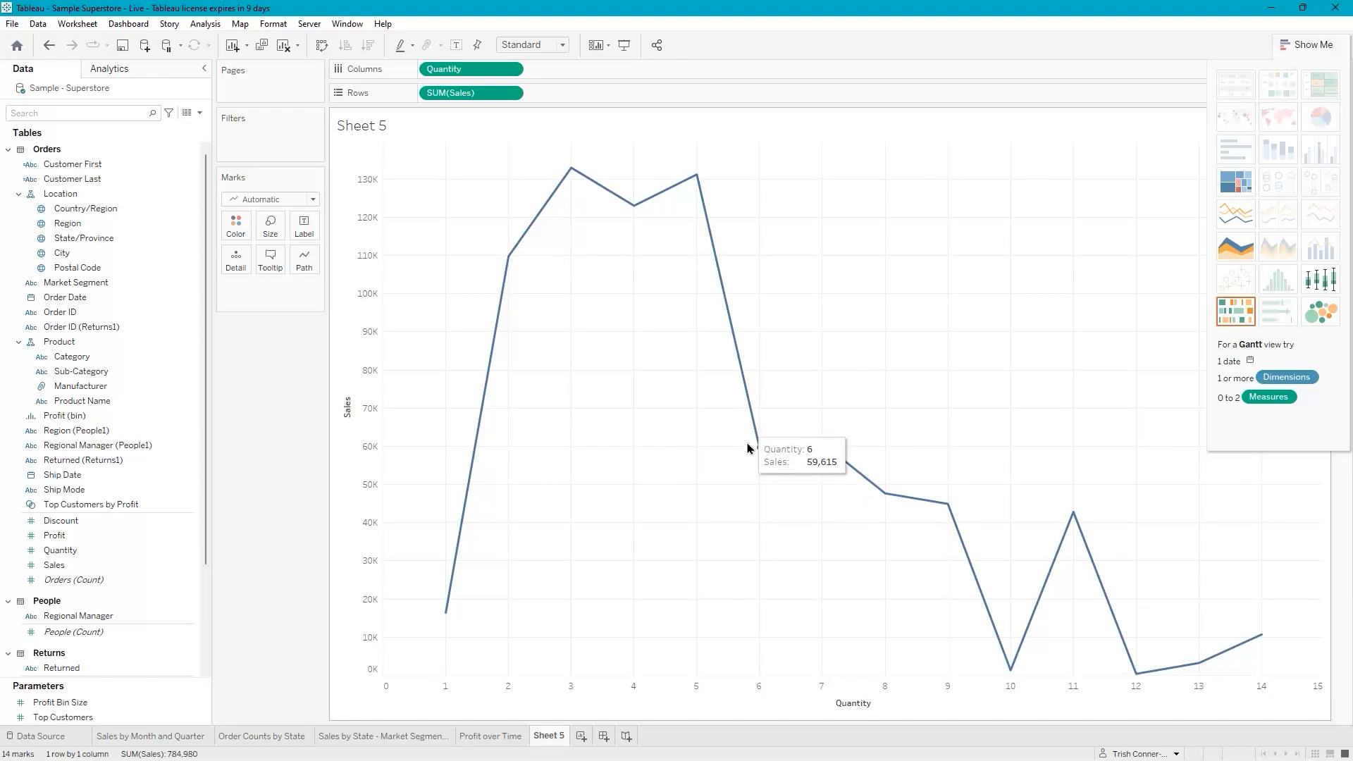
pyautogui.moveTo(695, 181)
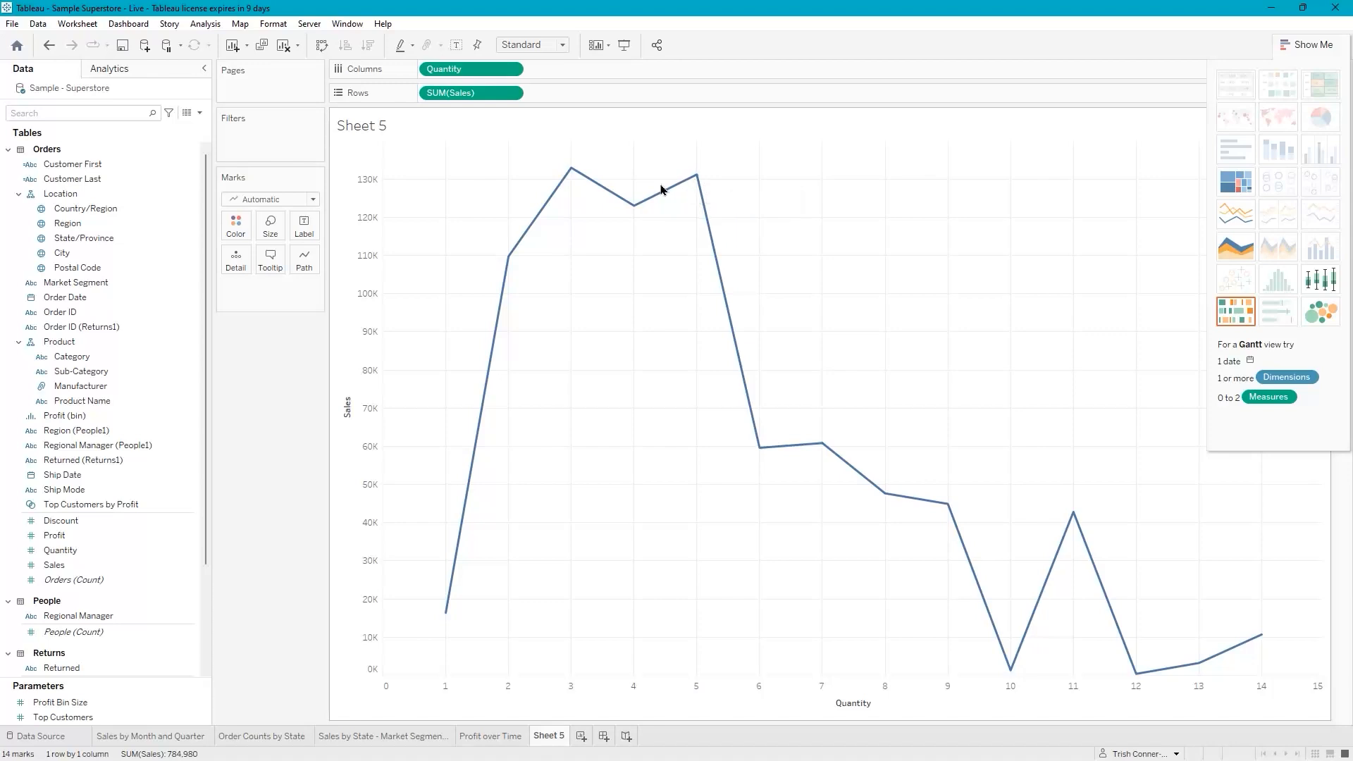
pyautogui.moveTo(631, 216)
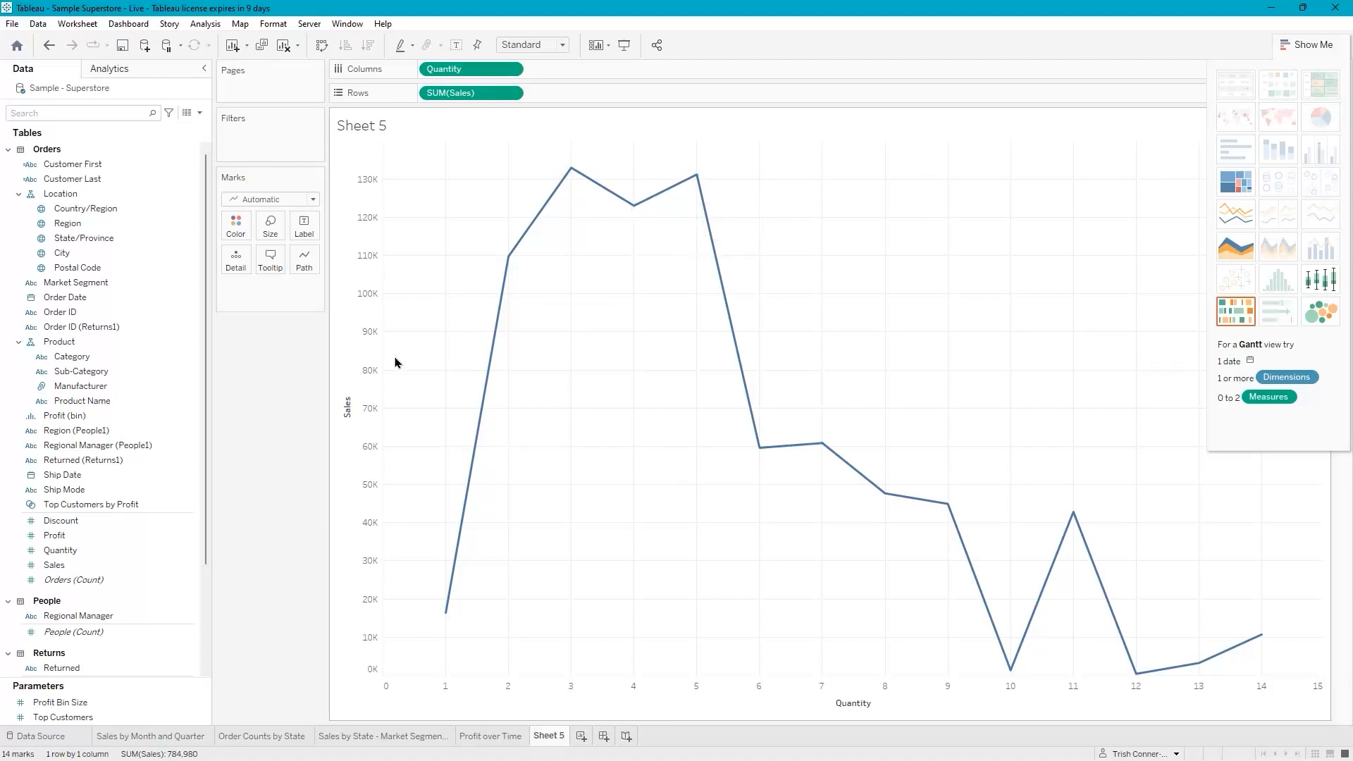
# Switch Quantity on Columns to Discrete to compare the chart, and return it to Continuous
pyautogui.click(512, 70)
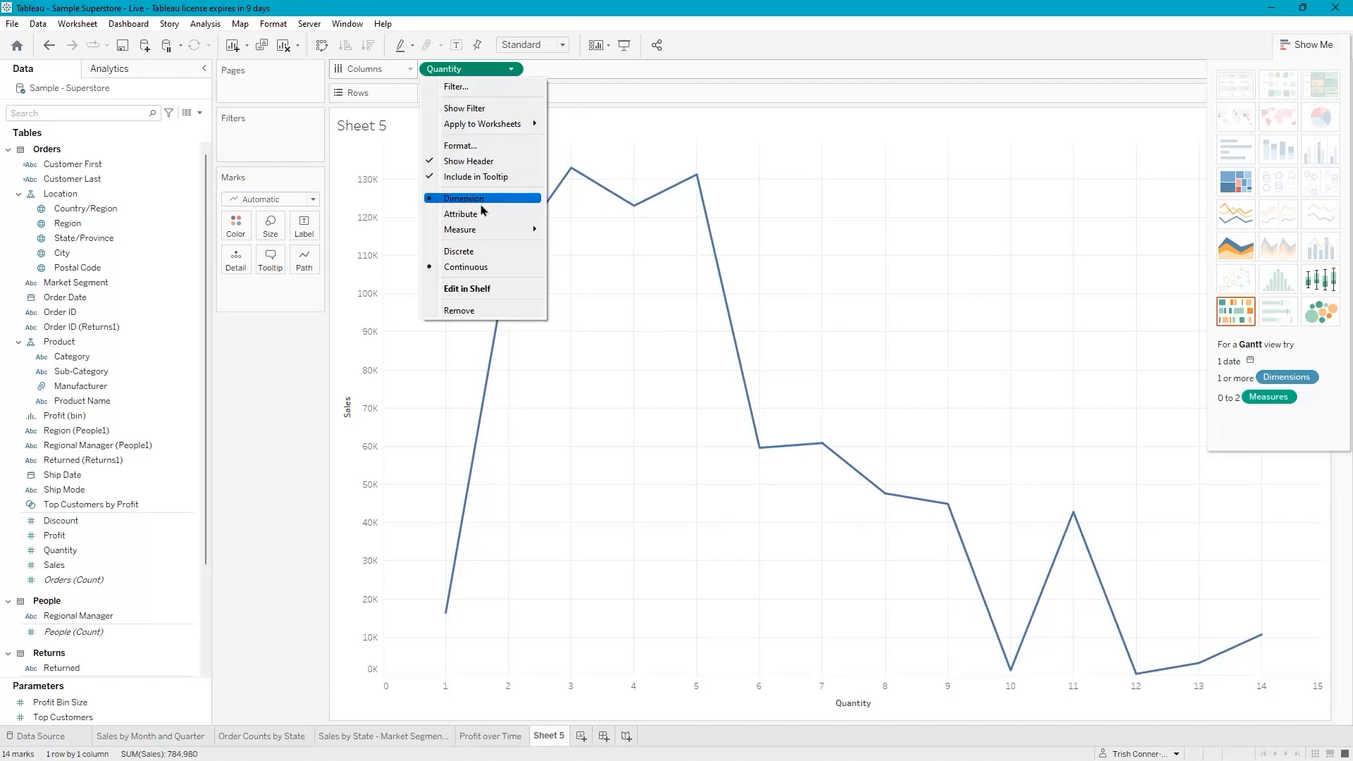
pyautogui.click(481, 253)
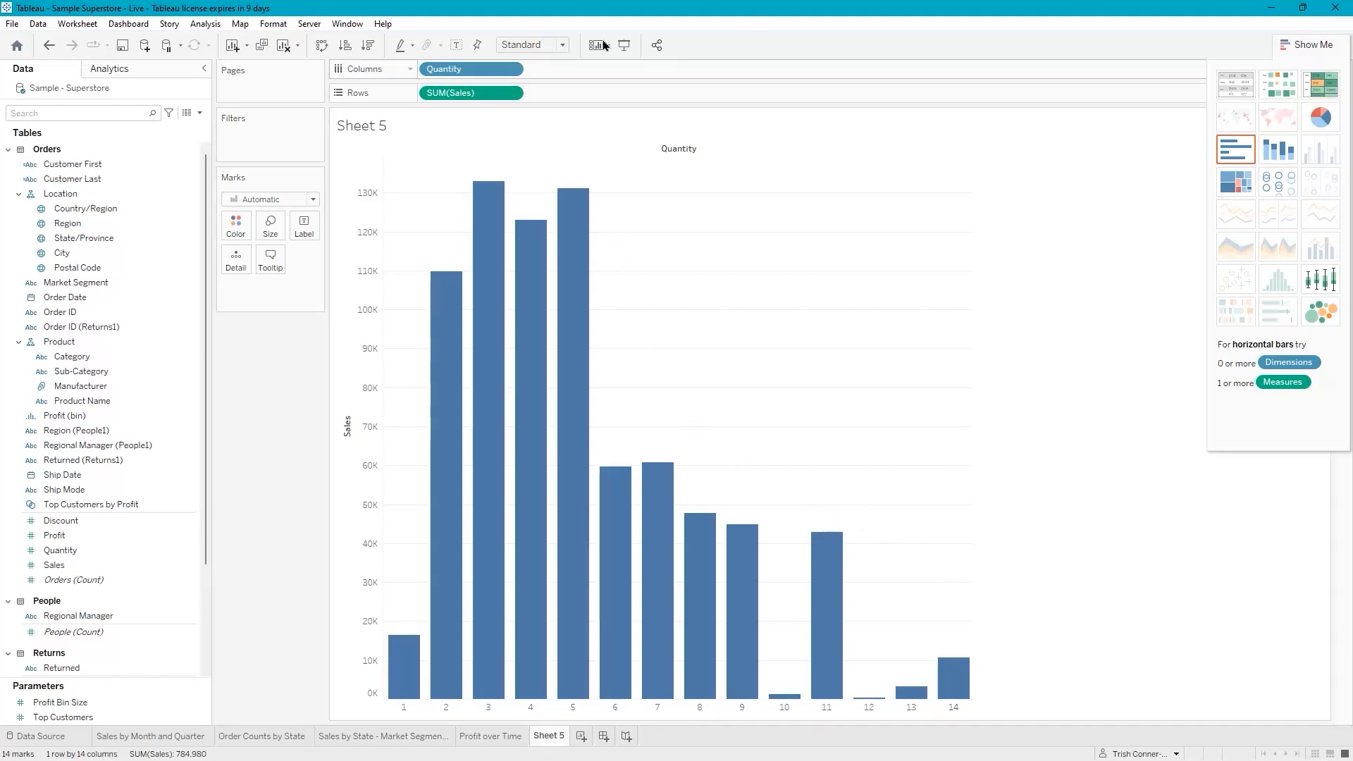
pyautogui.click(510, 70)
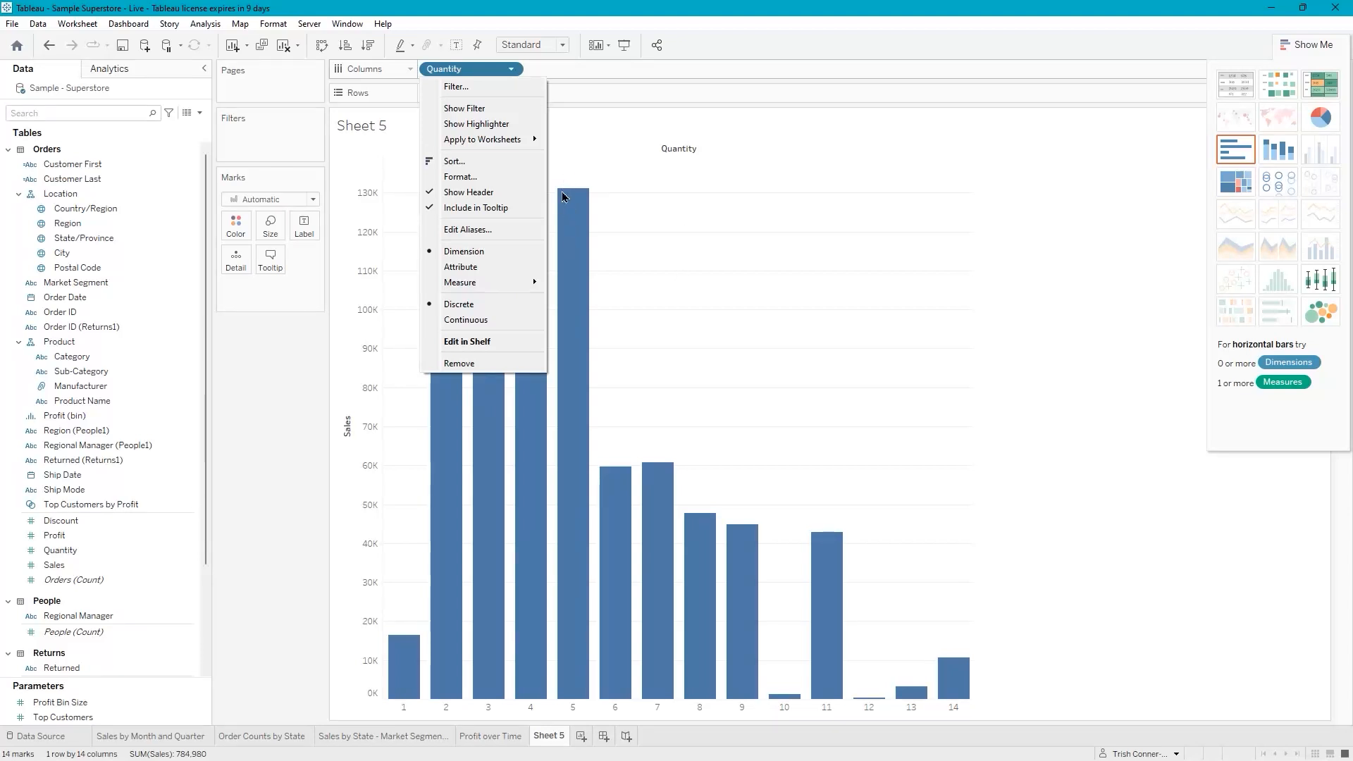
pyautogui.click(486, 320)
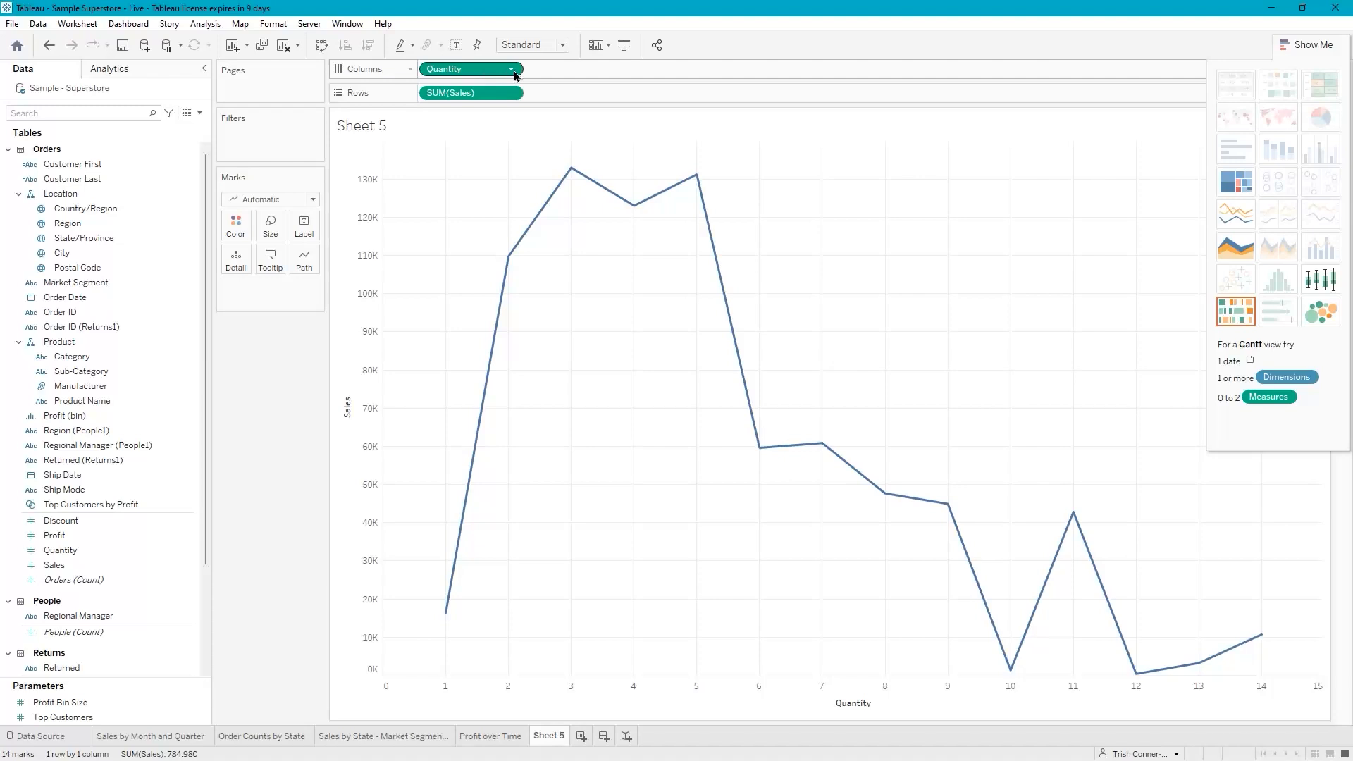
# Rename the Sheet 5 worksheet as "Discrete vs. Continuous"
pyautogui.doubleClick(548, 737)
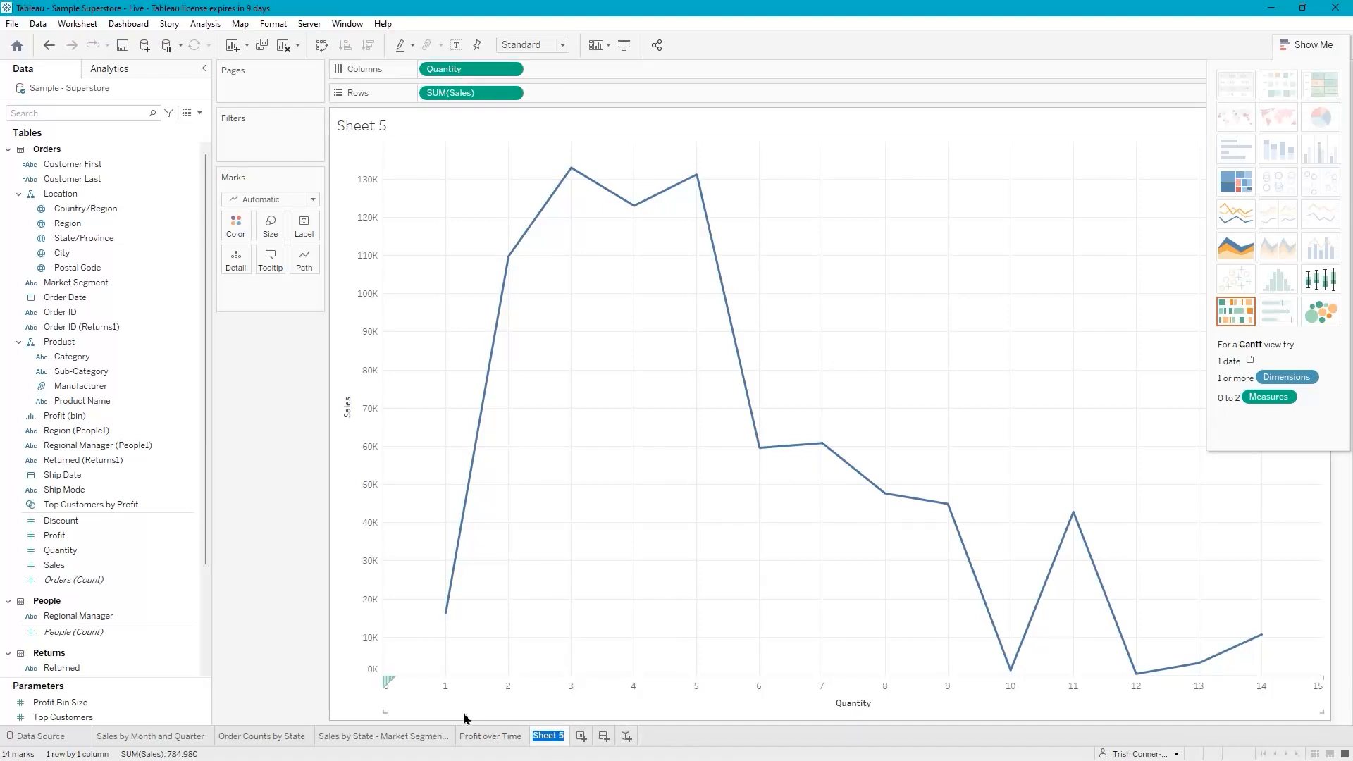
pyautogui.write('Discrete')
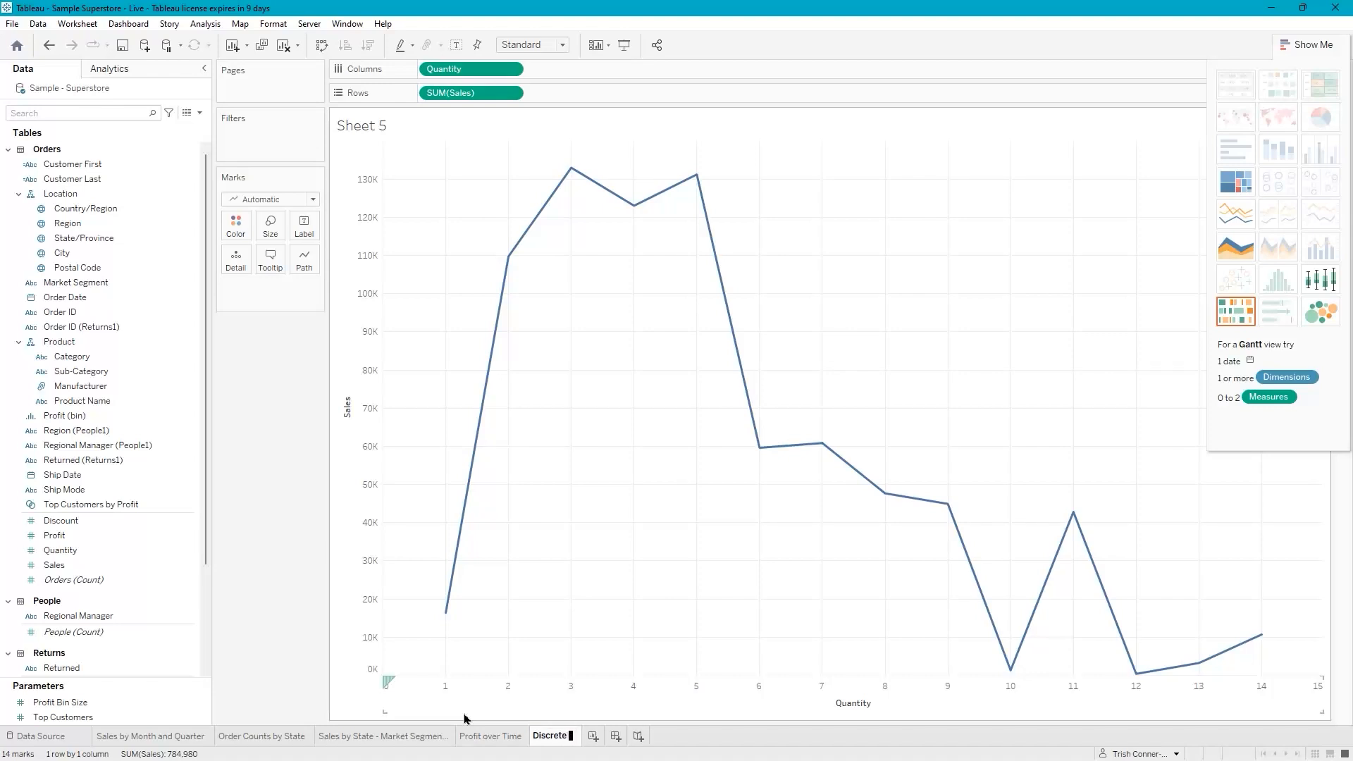
pyautogui.write(' vs. Contino')
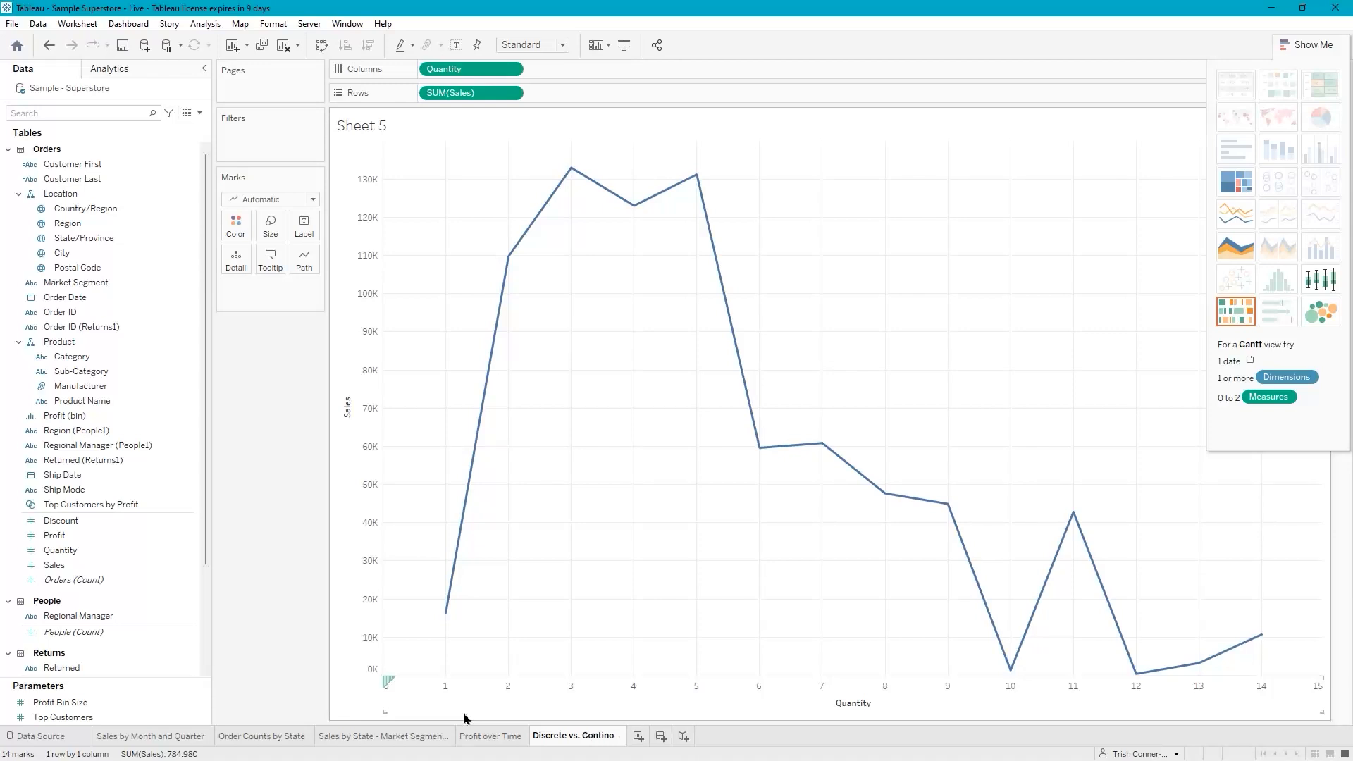
pyautogui.press('BackSpace')
pyautogui.write('uous')
pyautogui.press('Return')
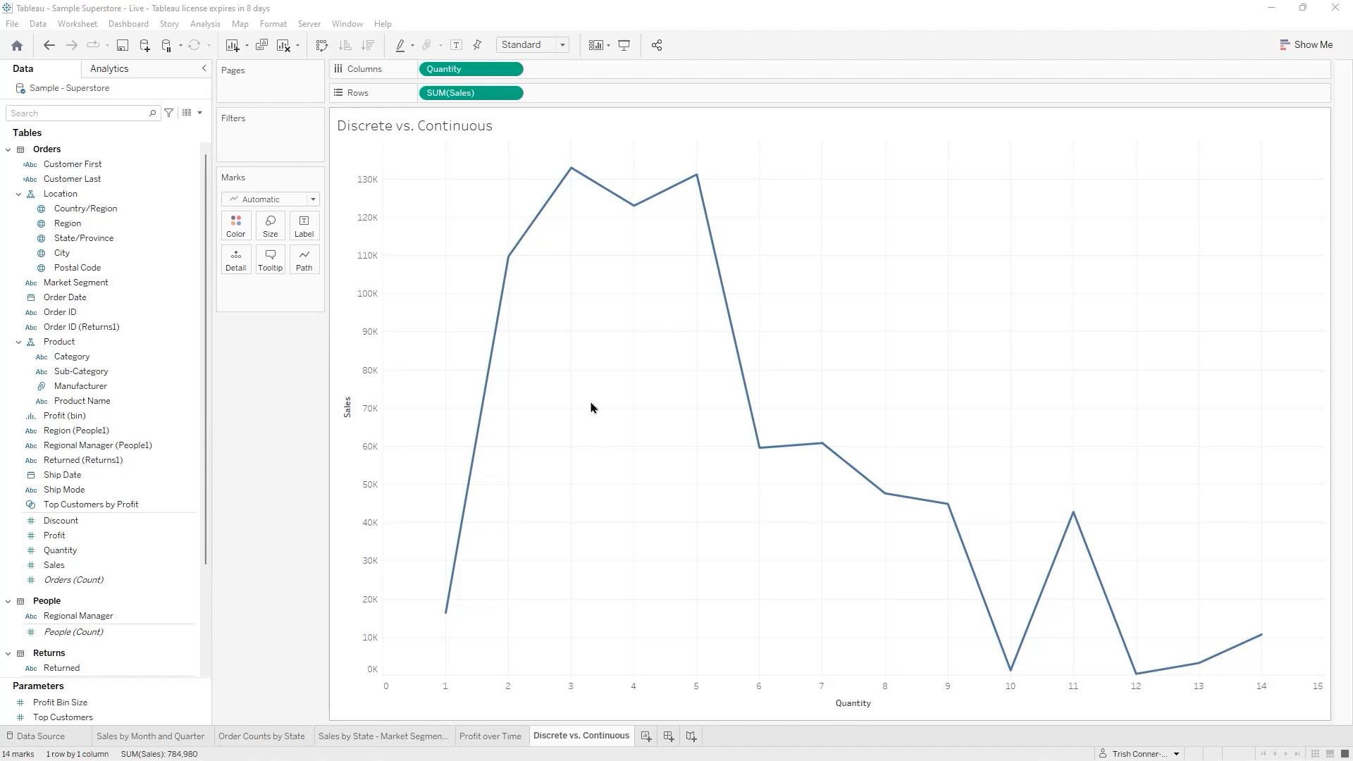
# On a new worksheet, place Sales on Columns and Region on Rows
pyautogui.click(649, 738)
pyautogui.click(649, 737)
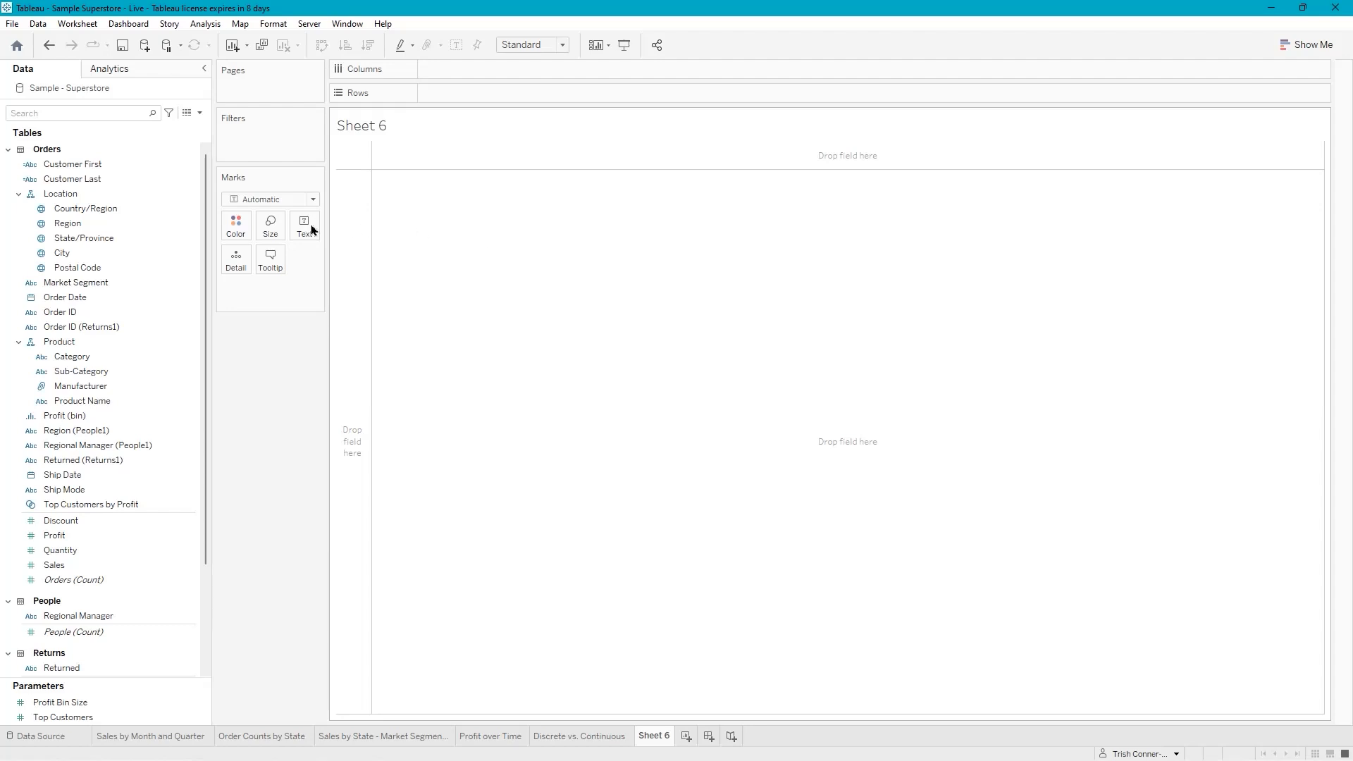
pyautogui.moveTo(53, 569); pyautogui.dragTo(460, 63)
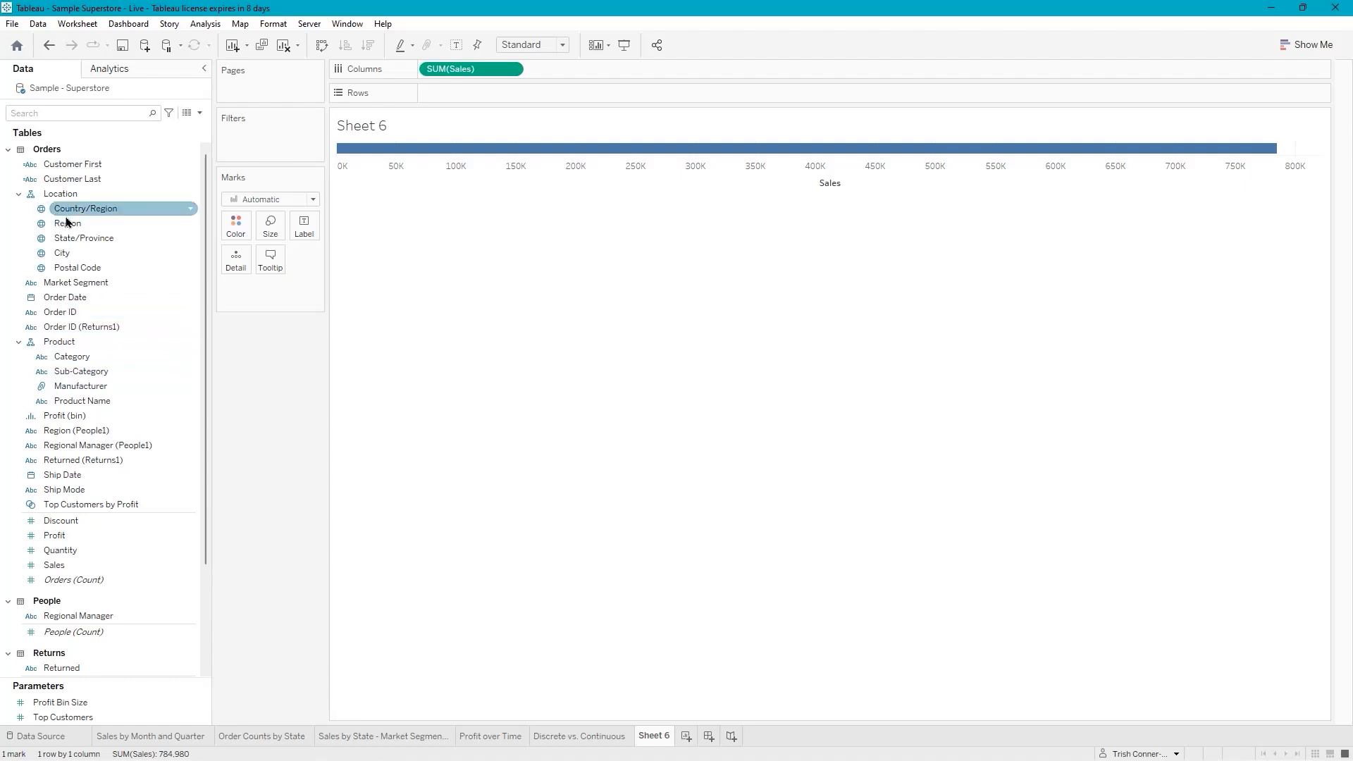
pyautogui.moveTo(68, 224); pyautogui.dragTo(470, 92)
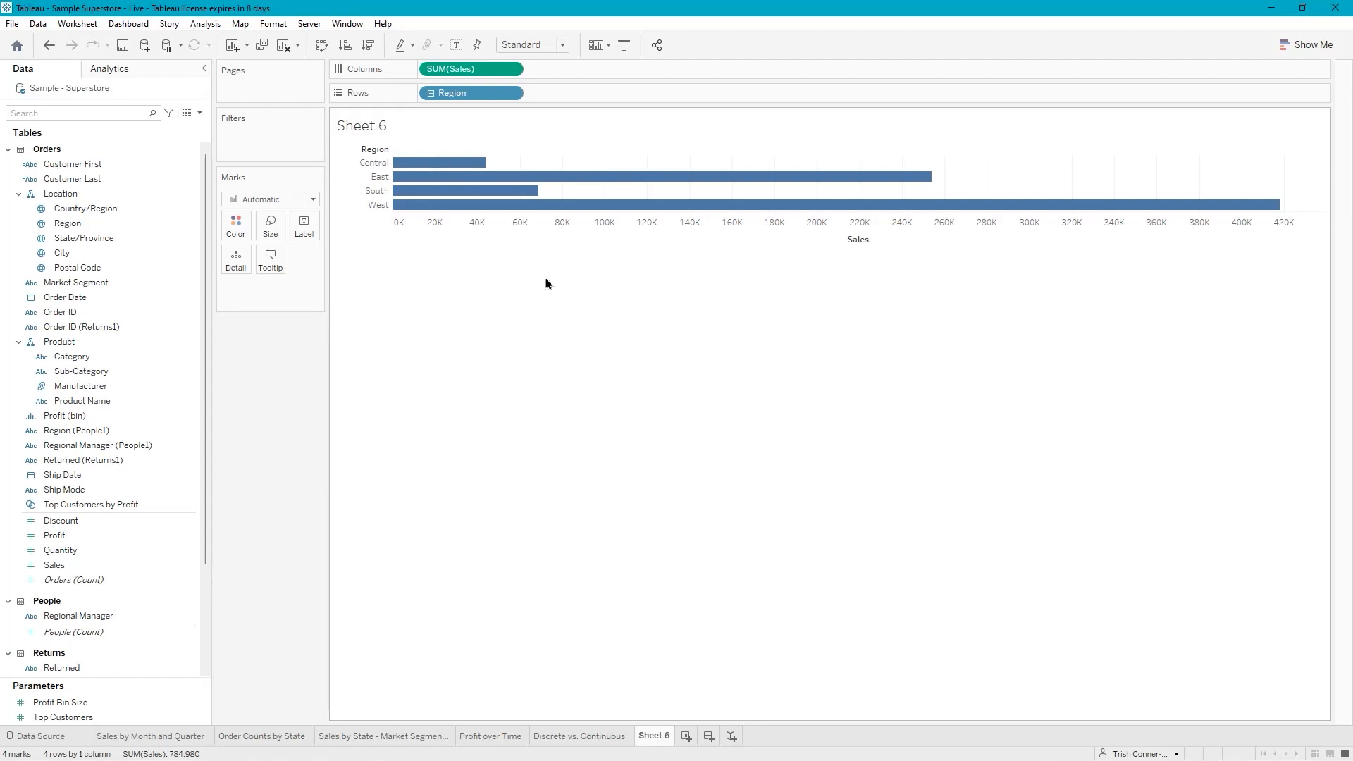
# Show the regional sales as a percentage of the column and inspect the East bar's share
pyautogui.click(206, 24)
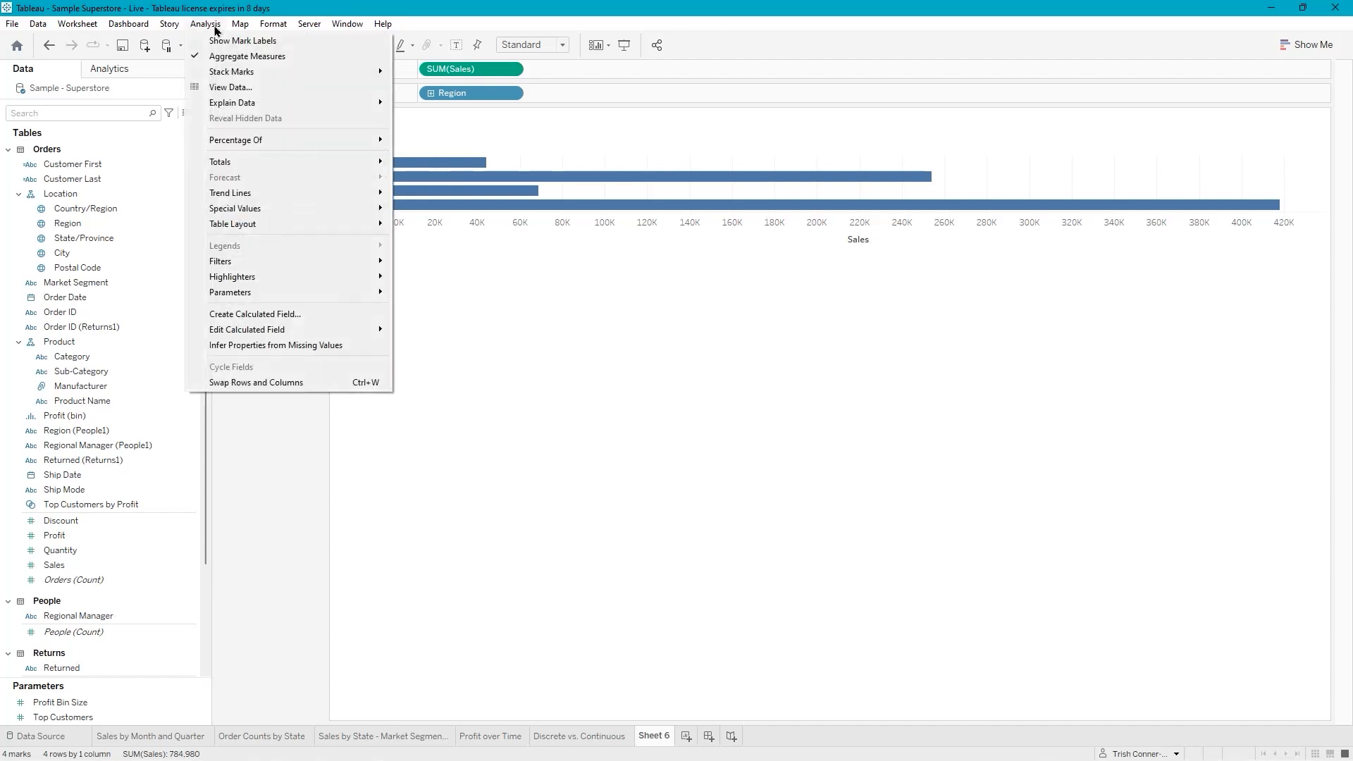
pyautogui.moveTo(229, 148)
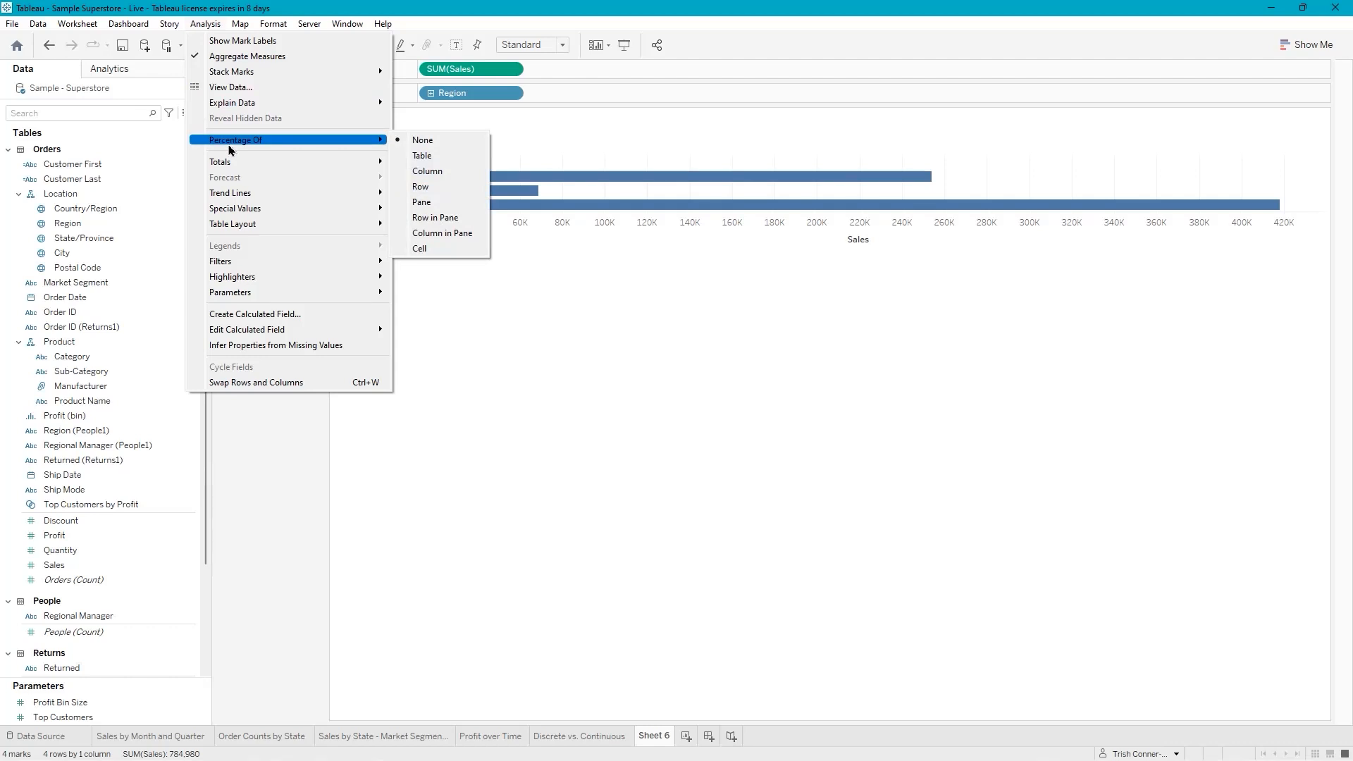
pyautogui.moveTo(381, 169)
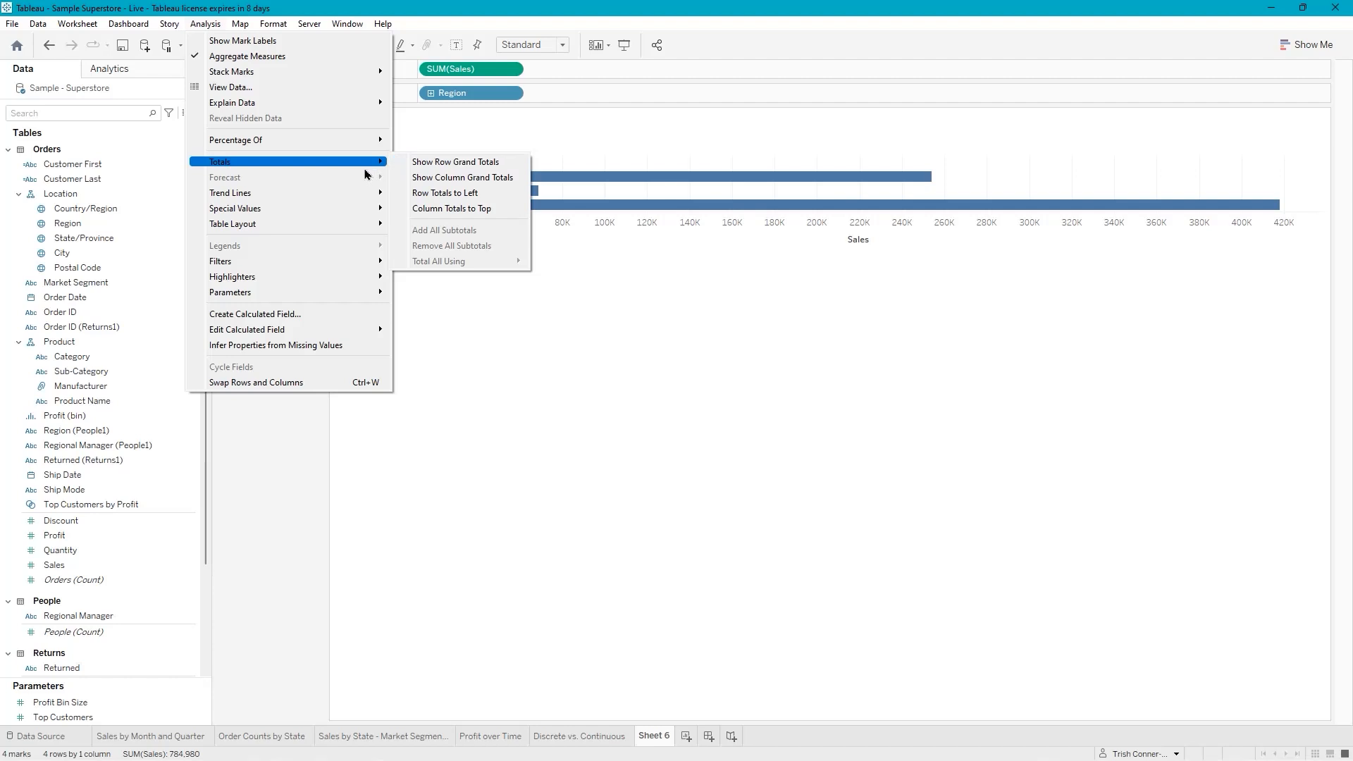
pyautogui.moveTo(339, 147)
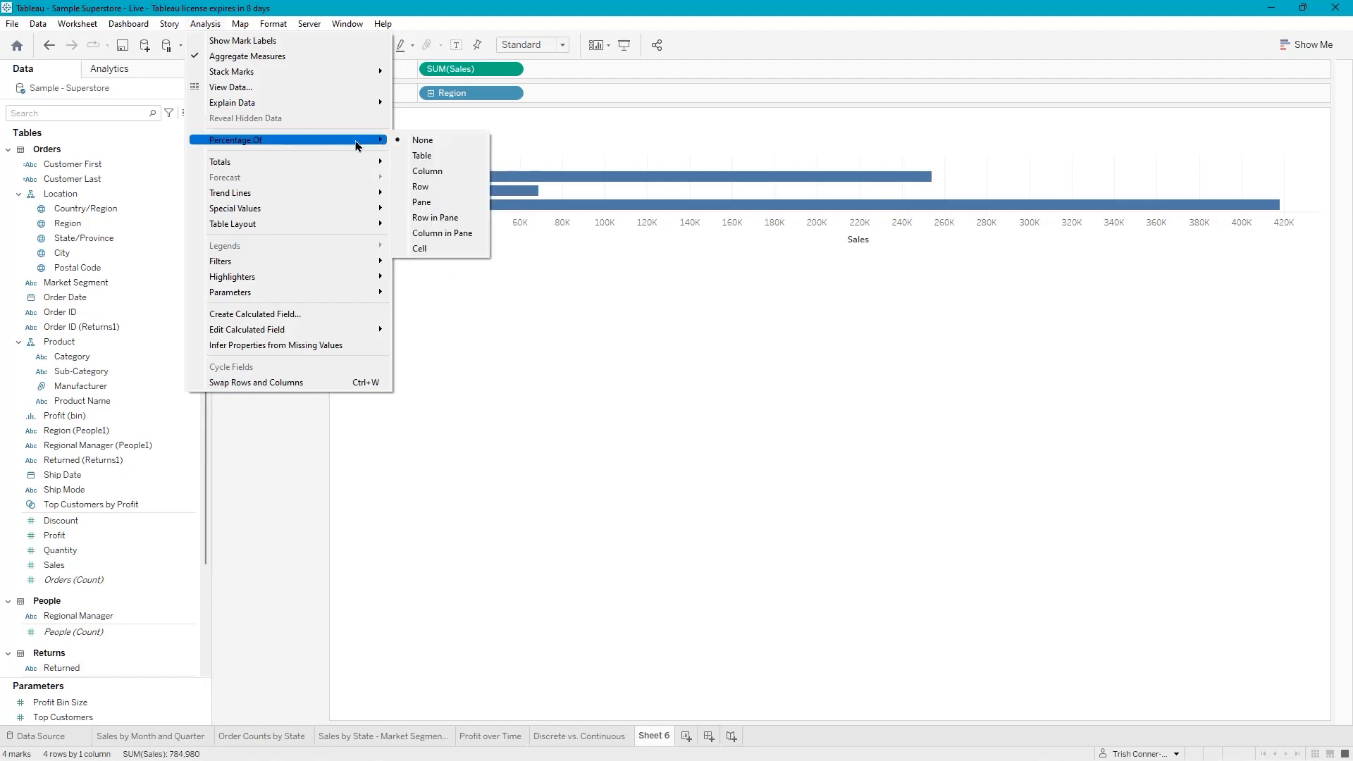
pyautogui.click(437, 171)
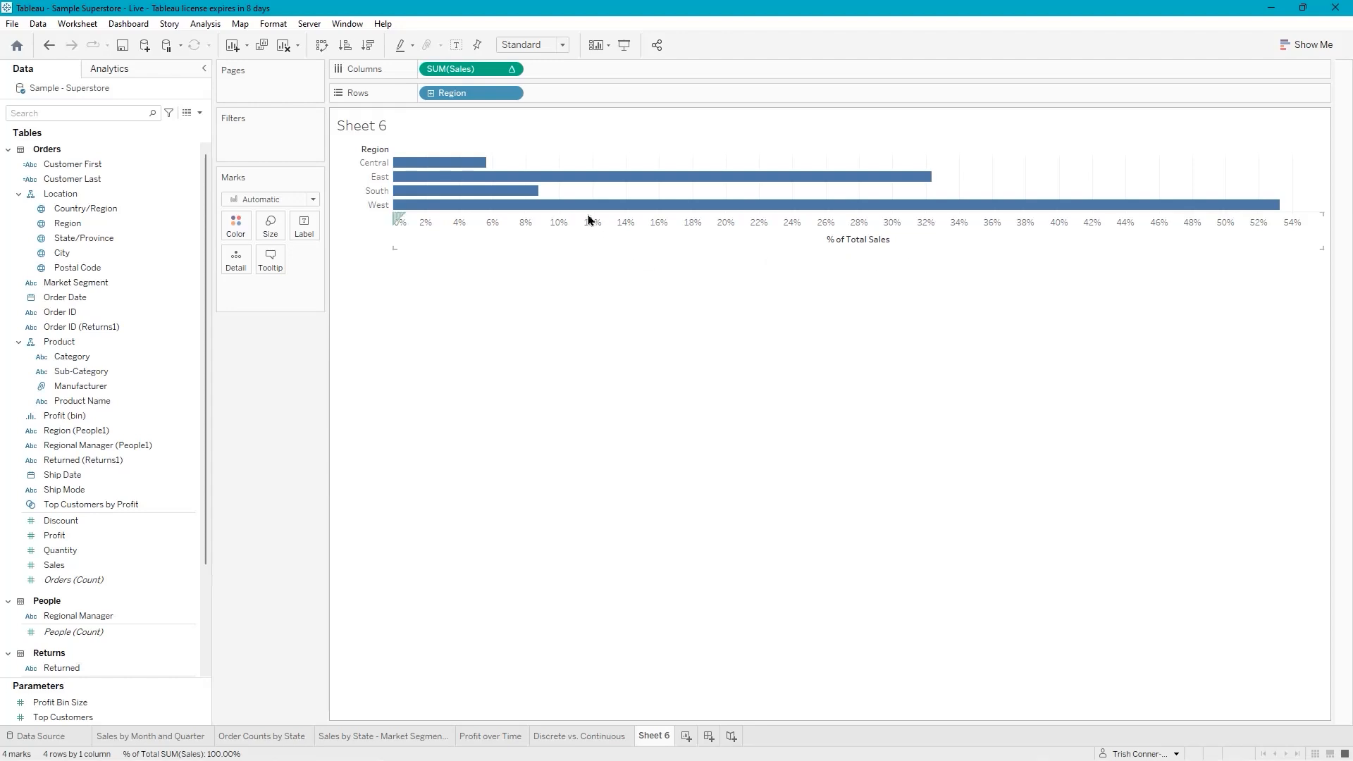
pyautogui.moveTo(530, 182)
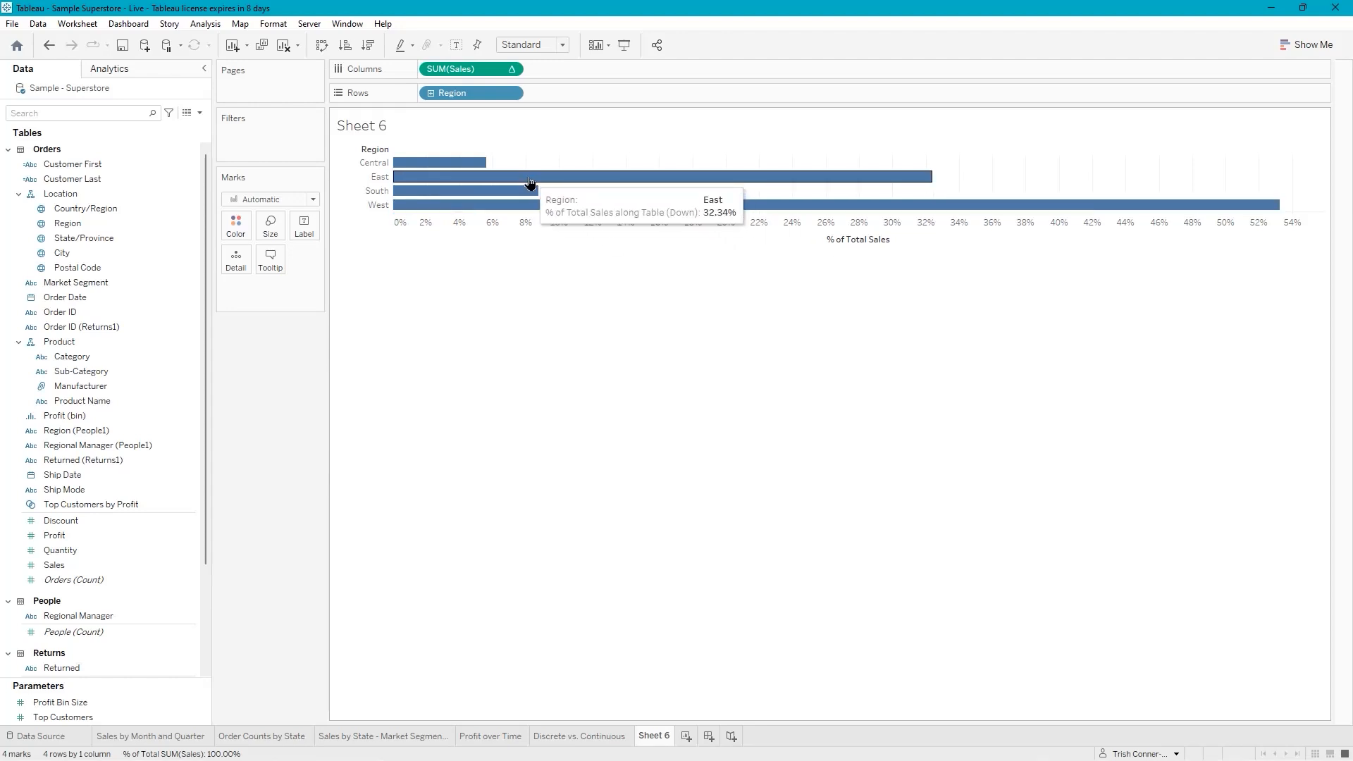
pyautogui.moveTo(443, 199)
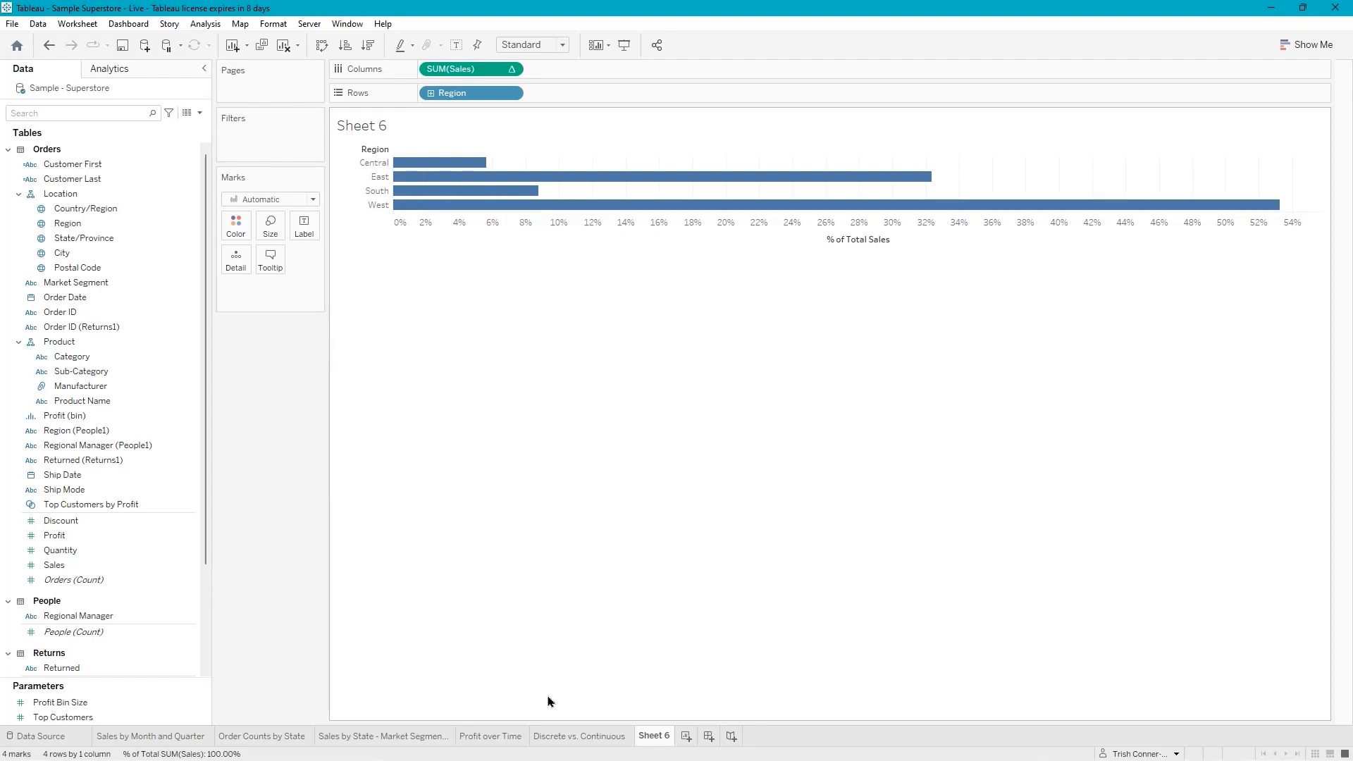
# Rename the Sheet 6 worksheet as "Percentage of Total Sales by Region" and save the workbook
pyautogui.doubleClick(656, 742)
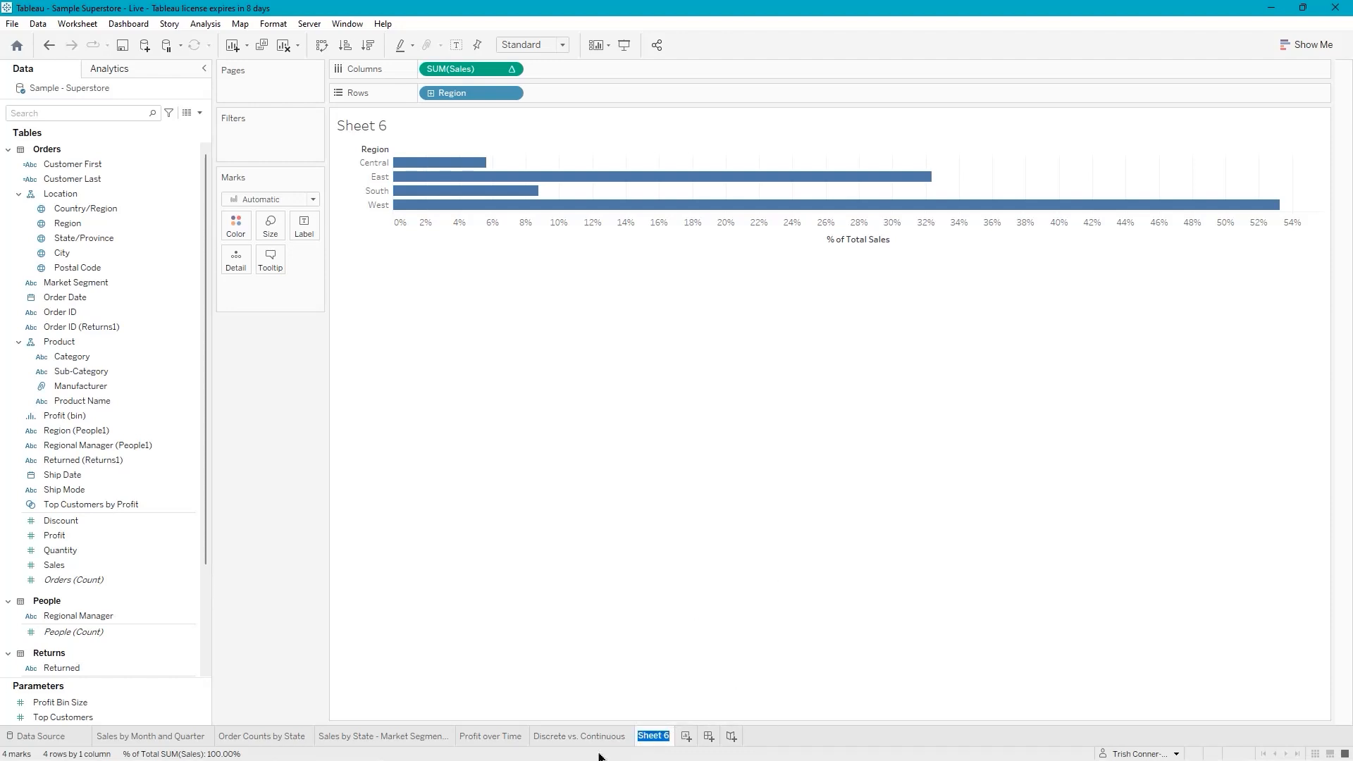
pyautogui.write('Per')
pyautogui.write('centage')
pyautogui.write(' of T')
pyautogui.write('otal Sales b')
pyautogui.write('y Region')
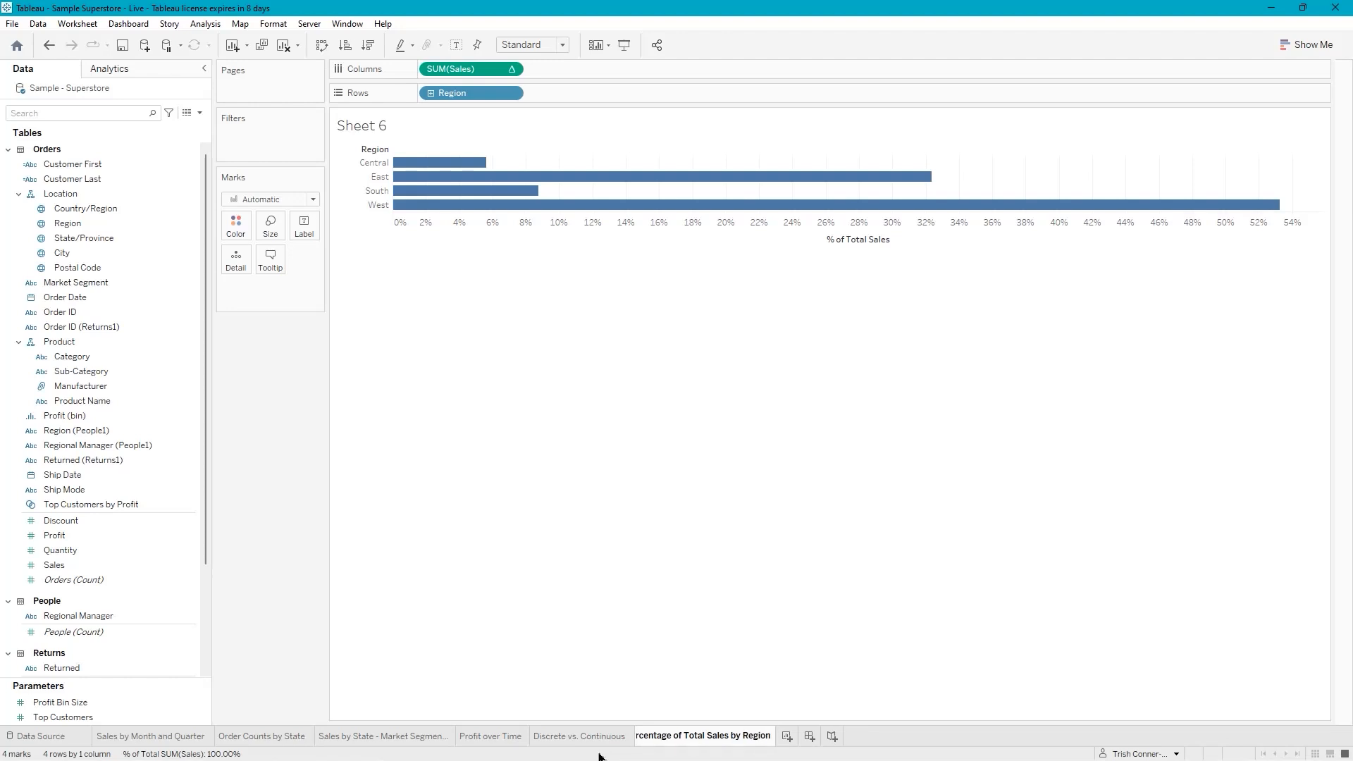
pyautogui.press('Return')
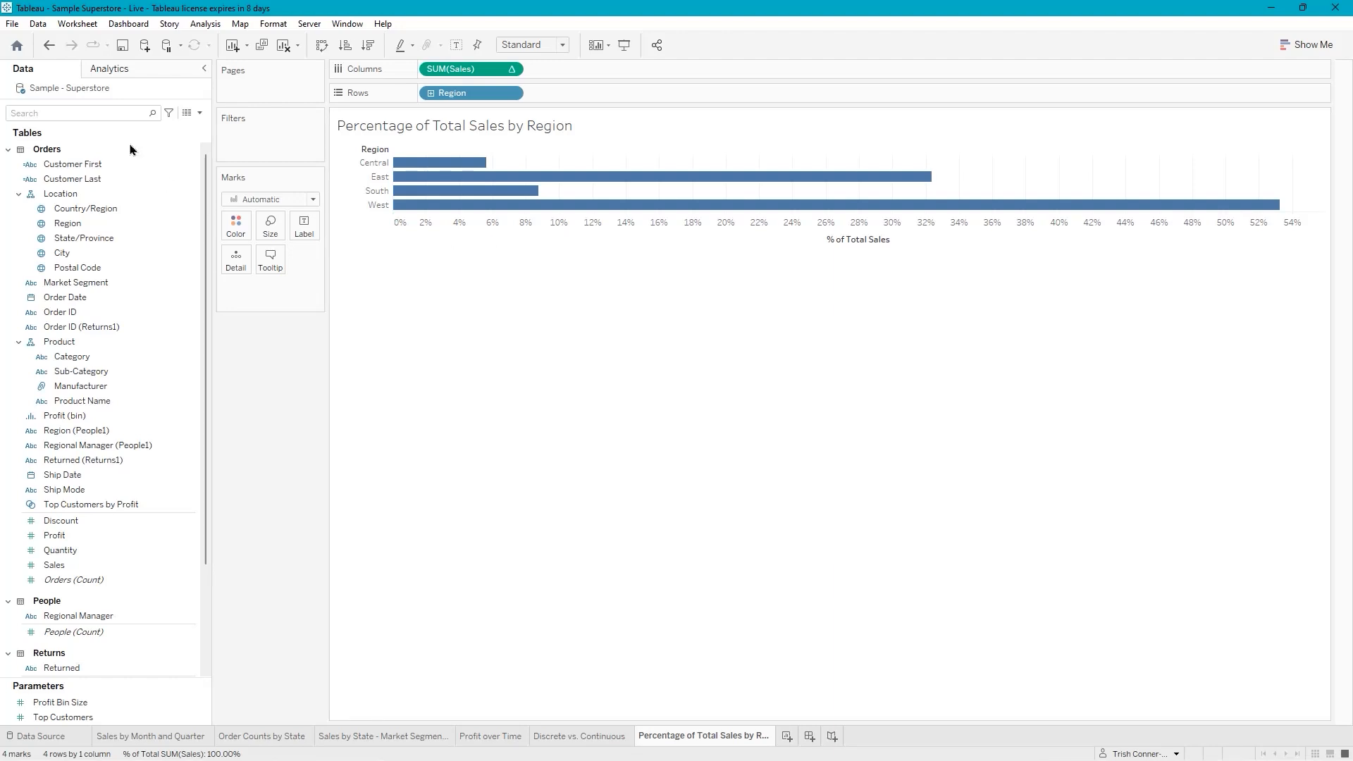
pyautogui.click(126, 50)
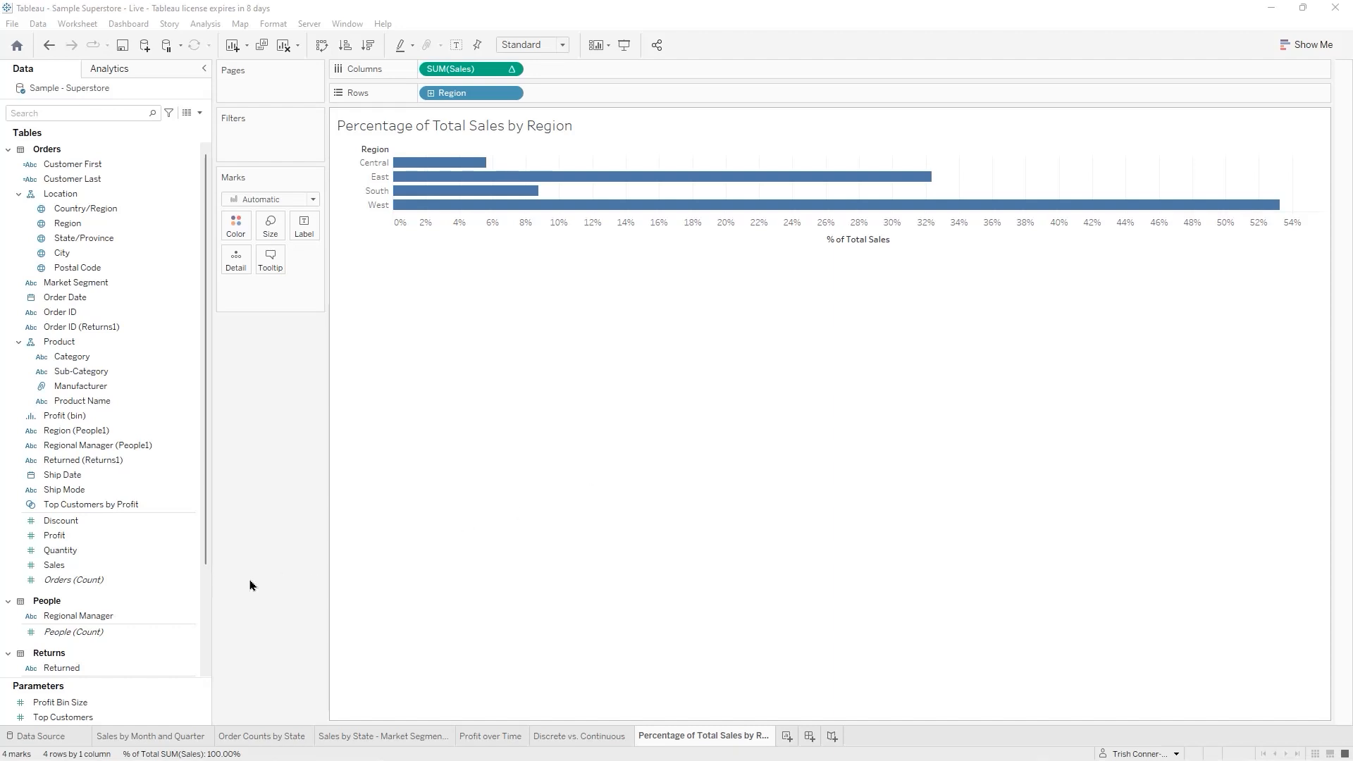
# Add a table-wide distribution band to the Sales by Month and Quarter chart, keeping its settings dialog clear of the bars
pyautogui.click(169, 737)
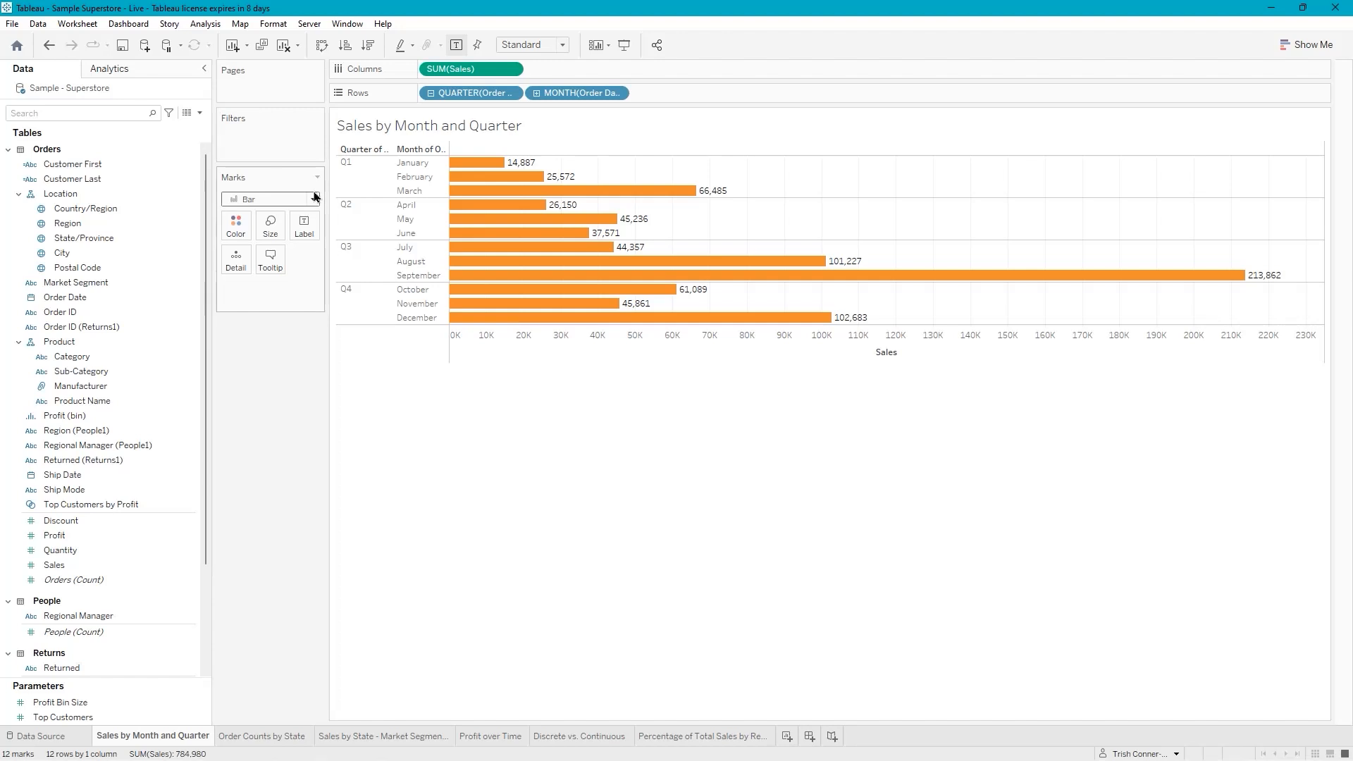
pyautogui.click(100, 73)
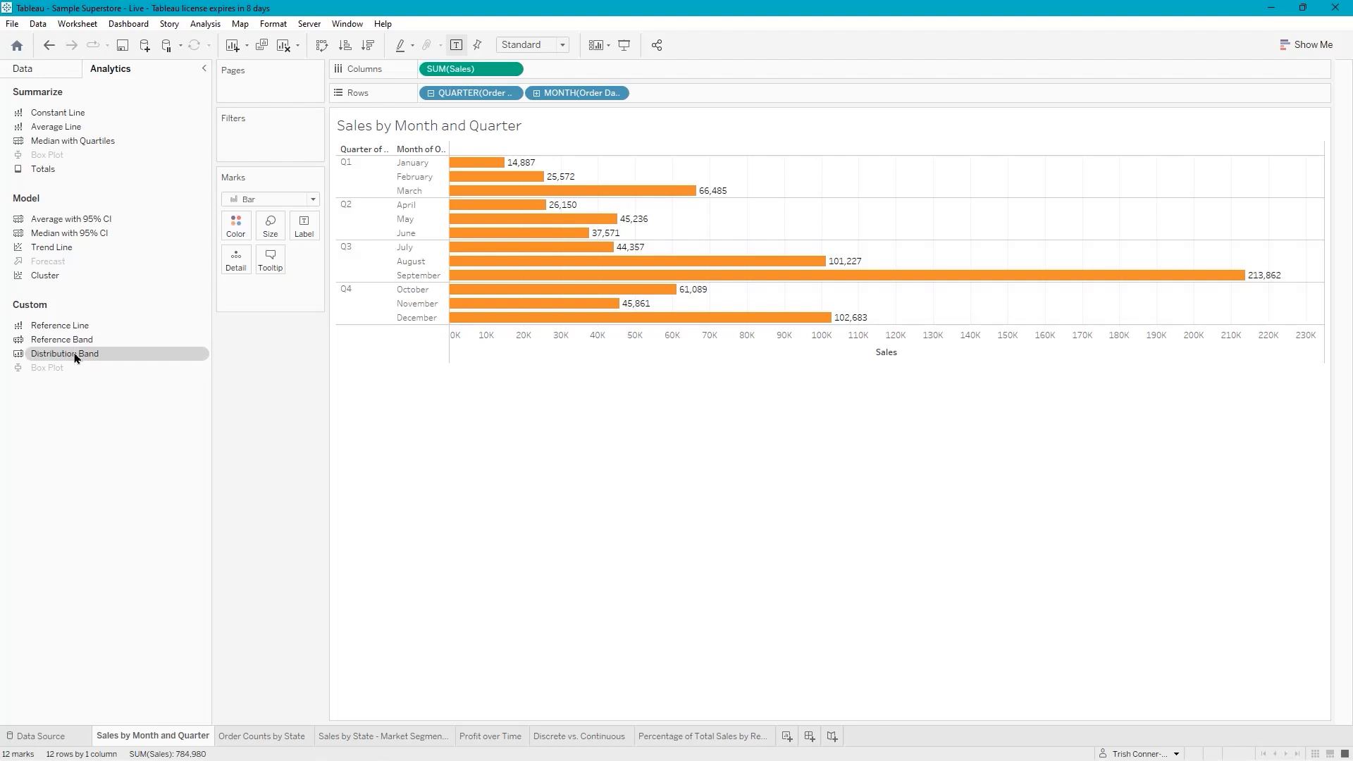
pyautogui.moveTo(76, 358); pyautogui.dragTo(453, 206)
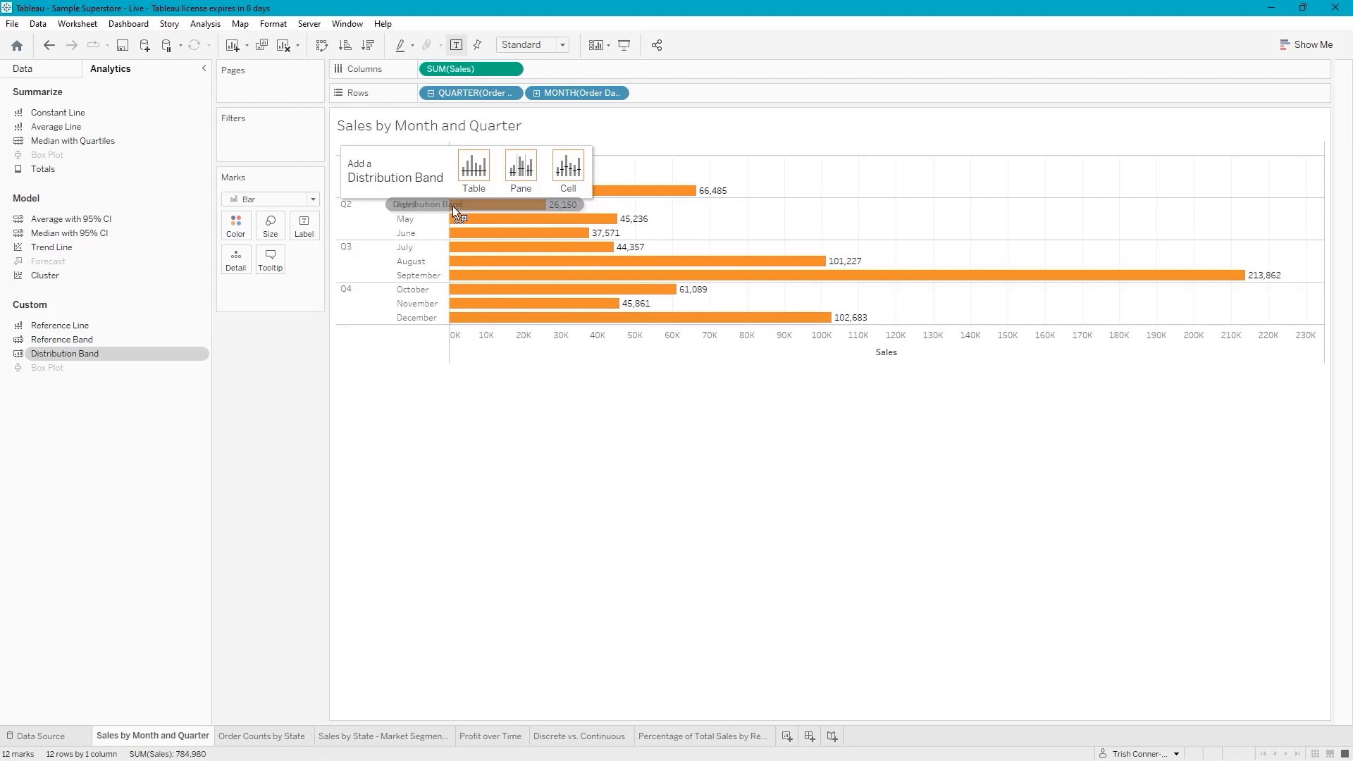
pyautogui.moveTo(452, 206); pyautogui.dragTo(478, 165)
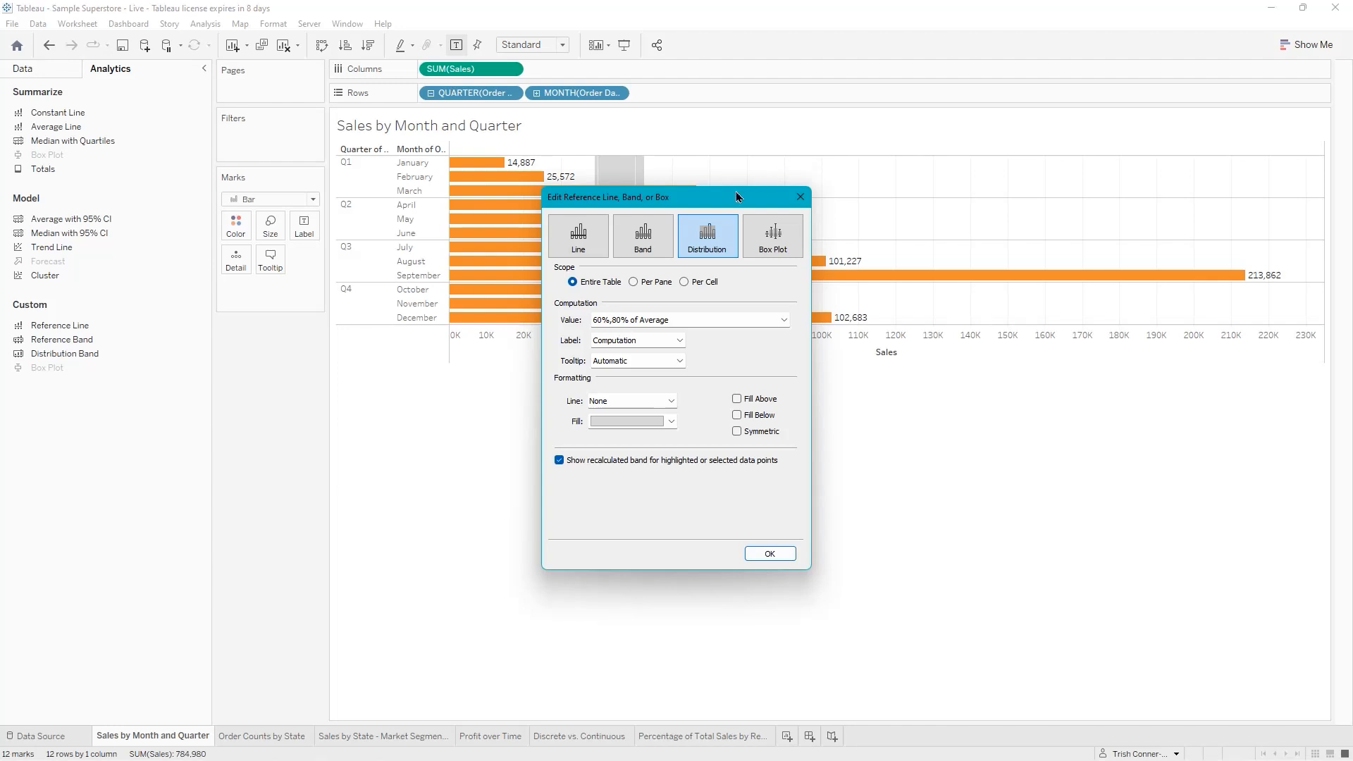
pyautogui.moveTo(736, 192); pyautogui.dragTo(1191, 302)
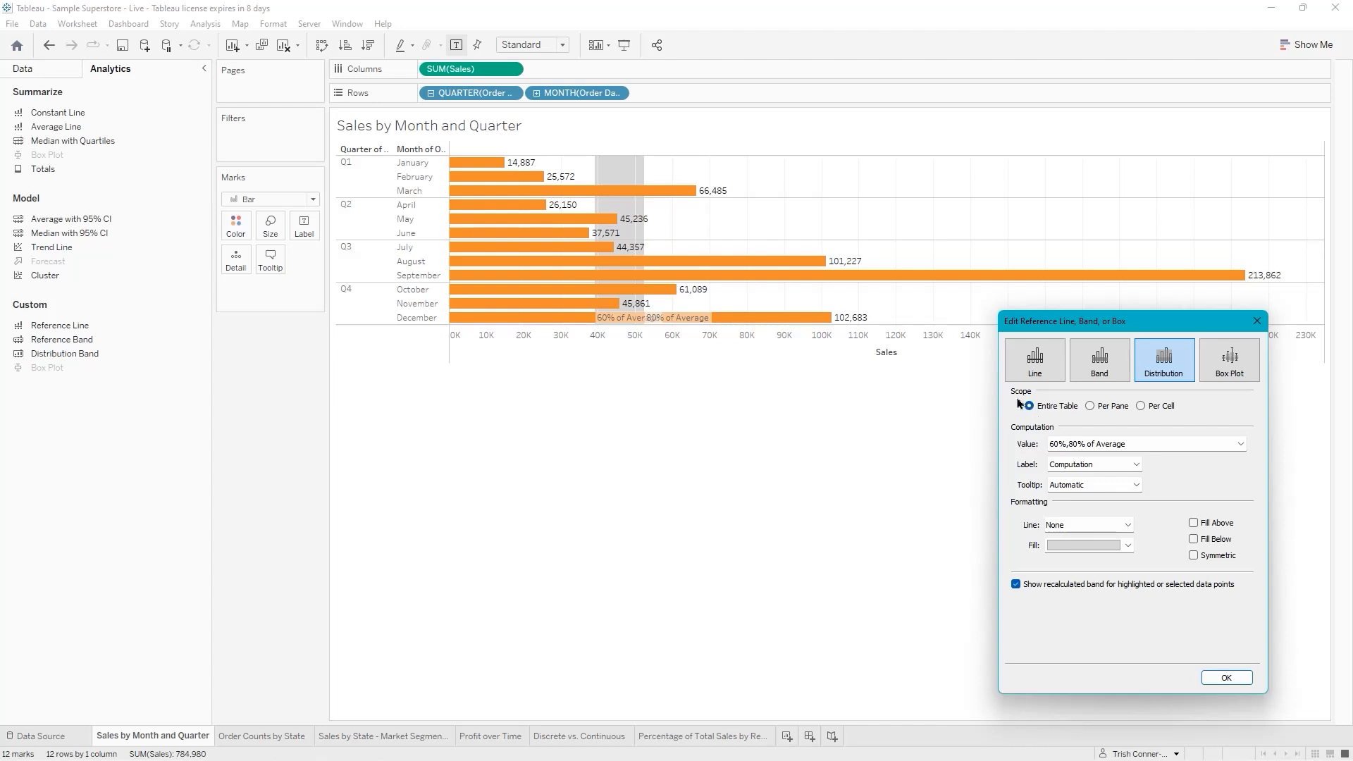
# Compare the distribution band with Per Pane and Per Cell scope, and return it to Entire Table
pyautogui.click(1091, 407)
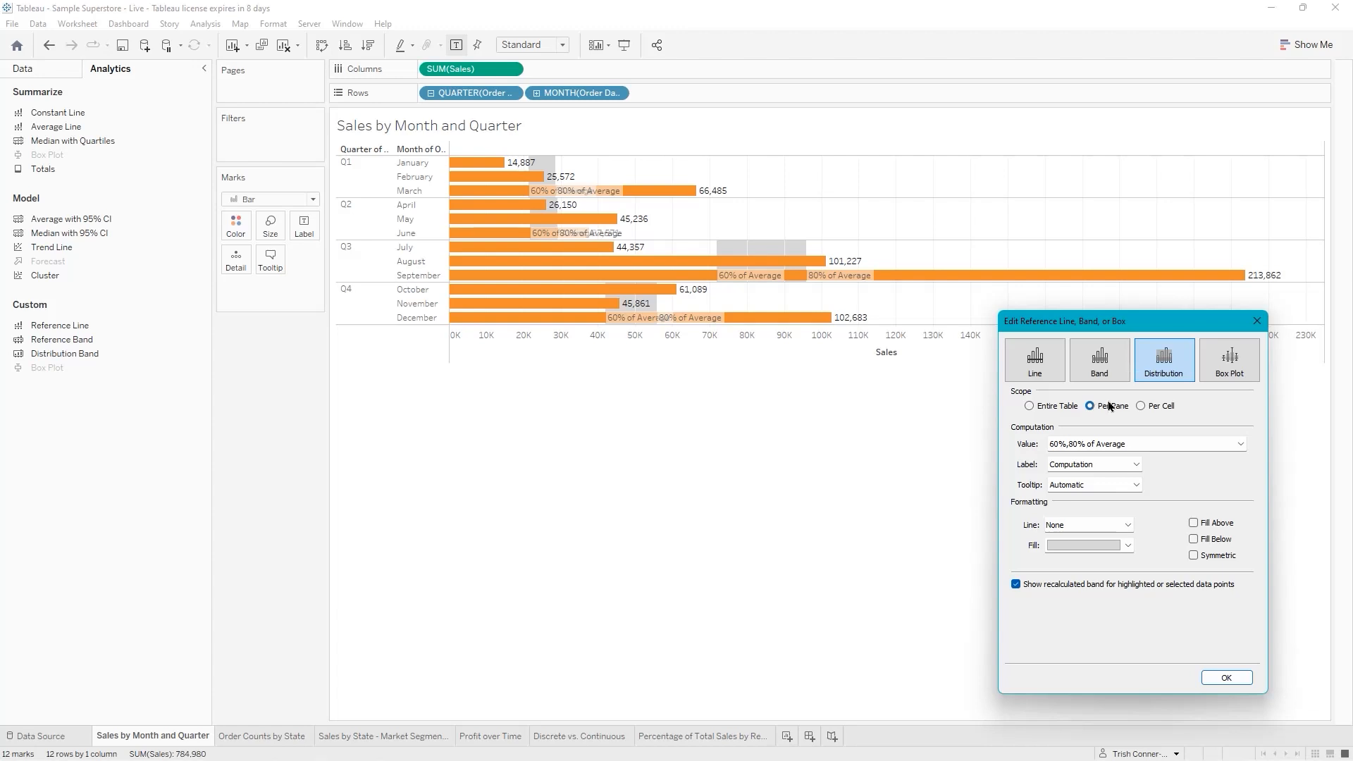
pyautogui.click(1141, 409)
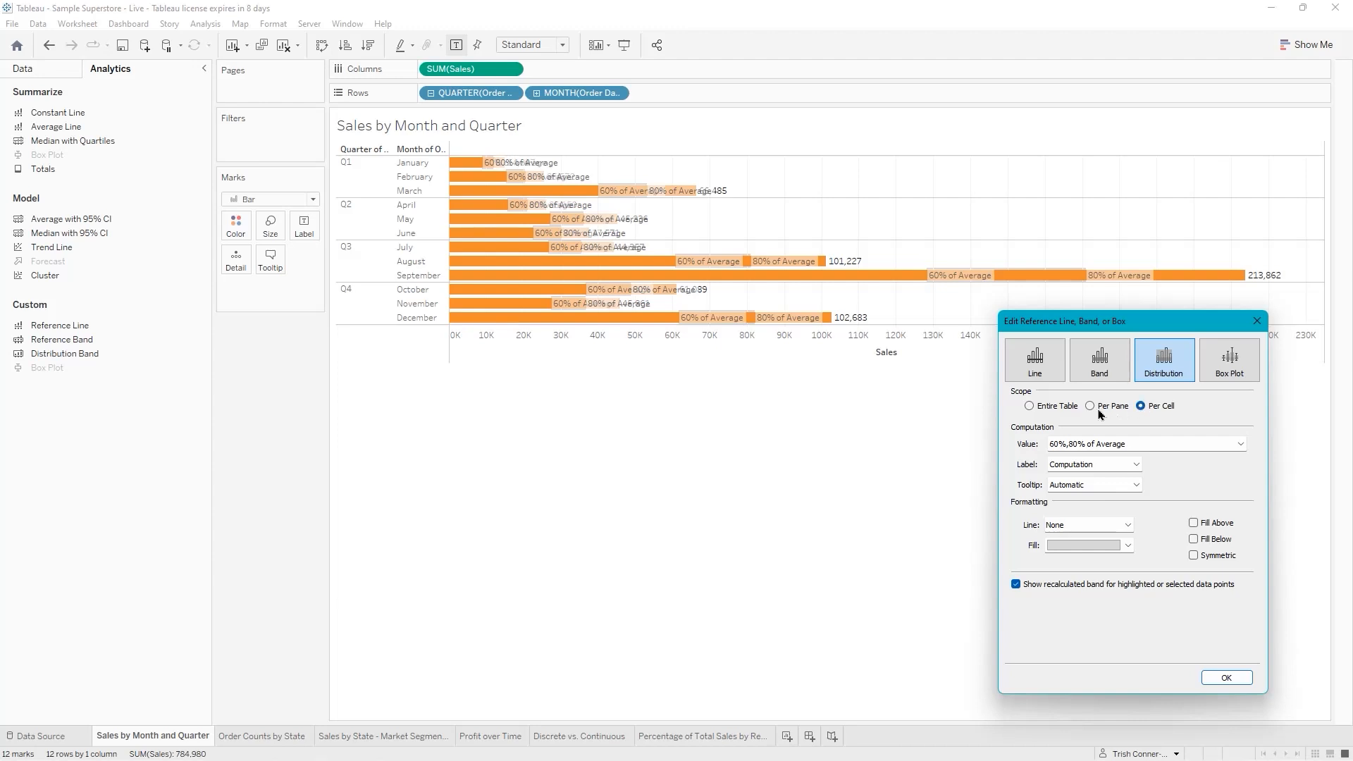
pyautogui.click(1030, 408)
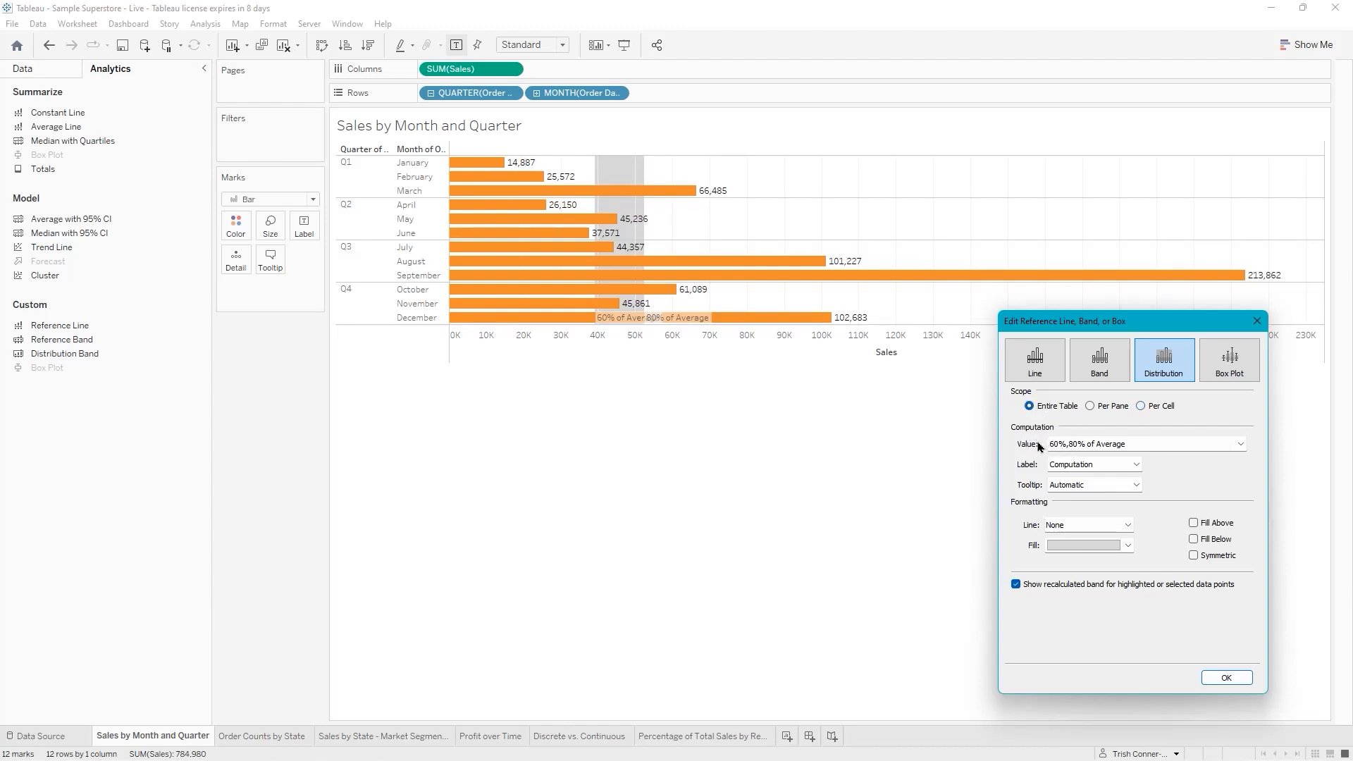
# Set the distribution band's percentages to 15, 25 and 35
pyautogui.click(1240, 444)
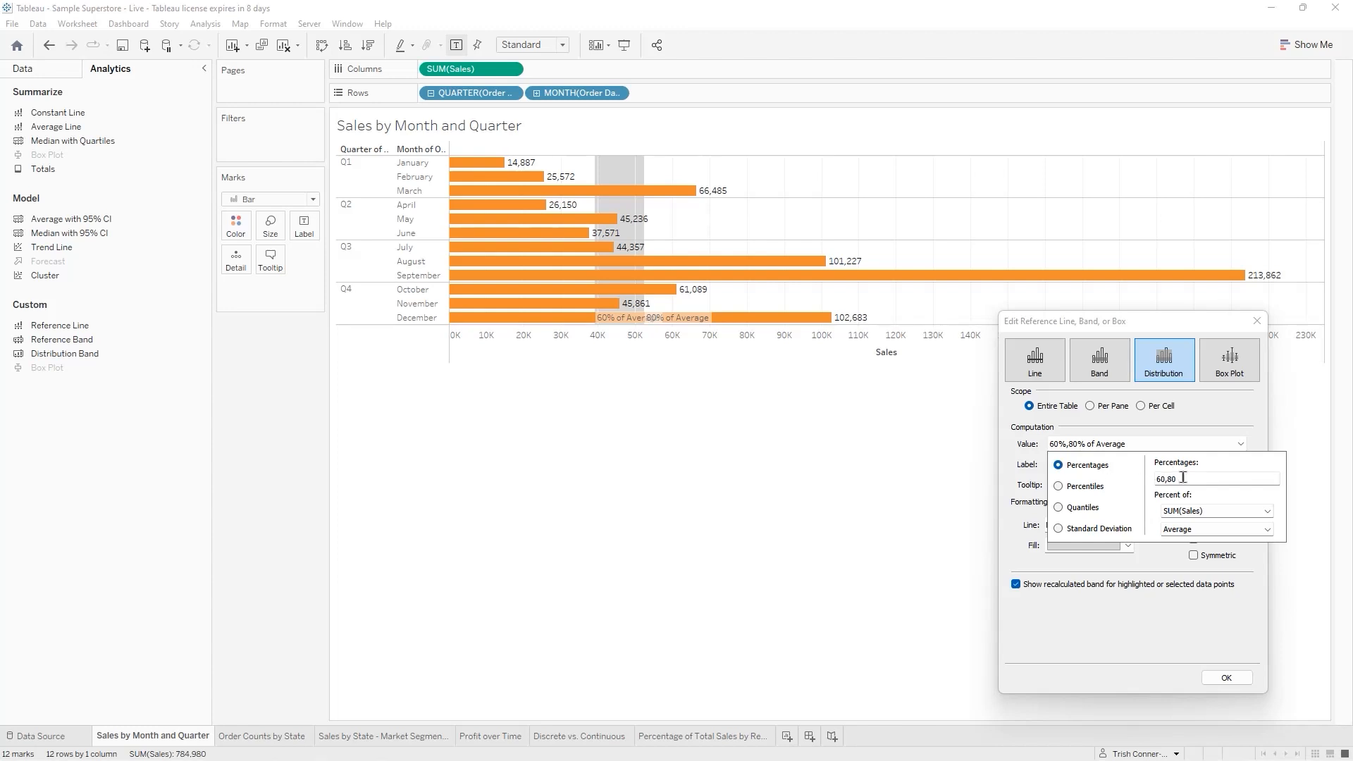
pyautogui.moveTo(1182, 478); pyautogui.dragTo(1123, 468)
pyautogui.write('15,25,35')
# Base the band's percentages on the Sum of Sales for comparison, and switch the basis back to Average
pyautogui.click(1273, 529)
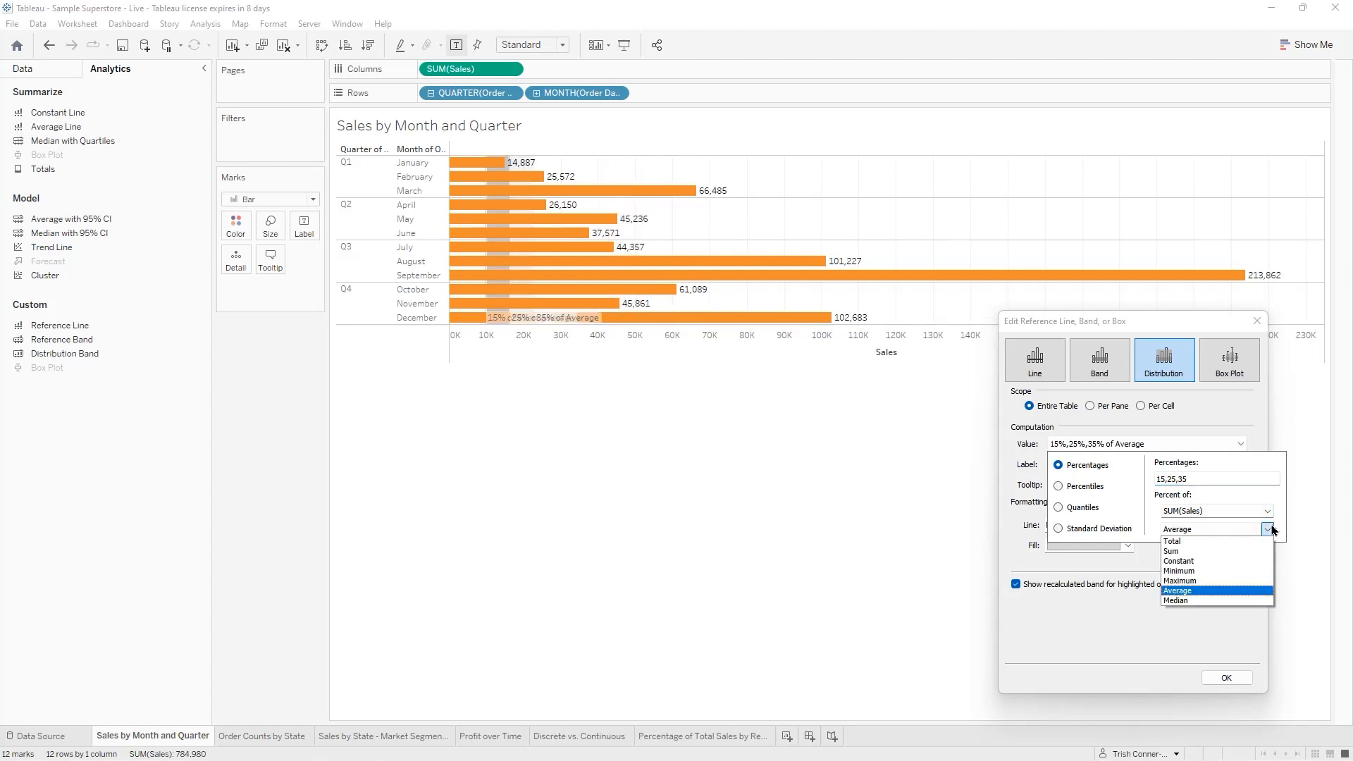
pyautogui.click(1249, 552)
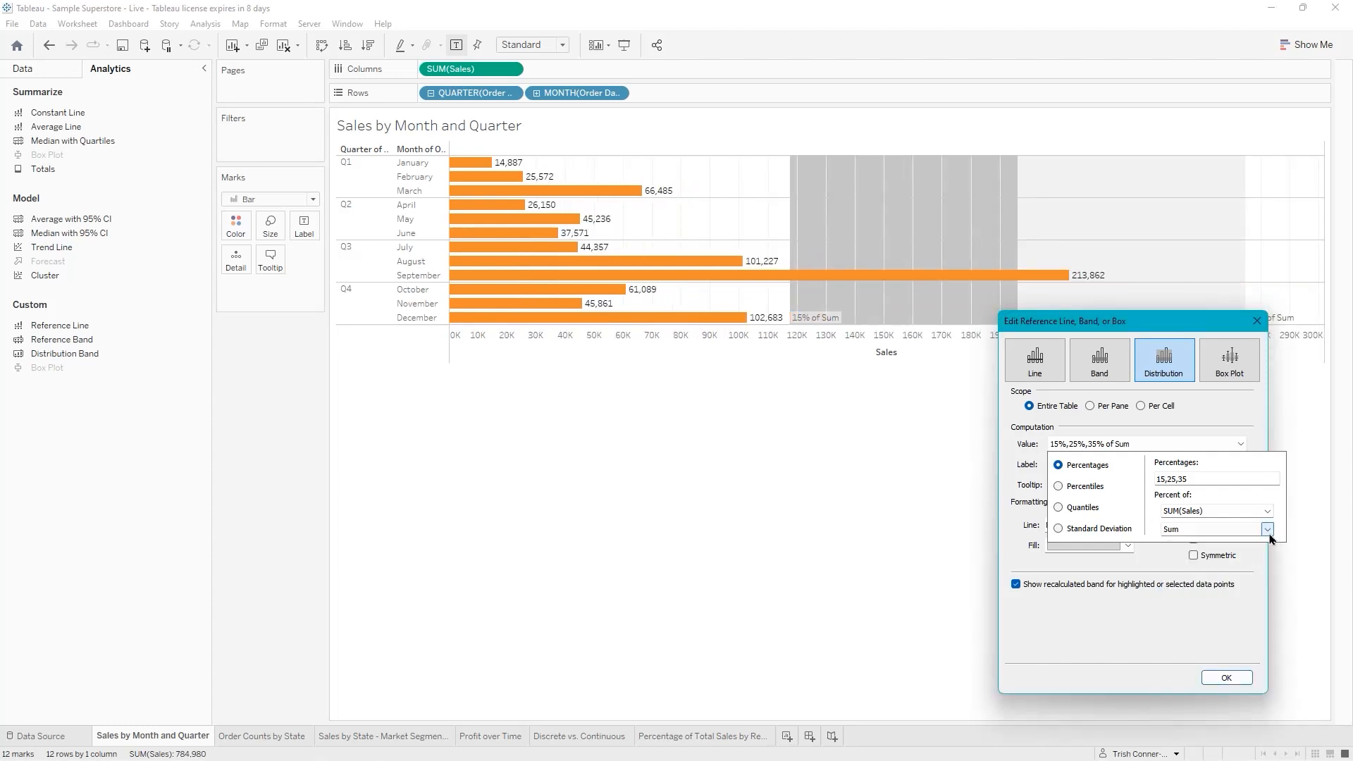
pyautogui.click(1266, 529)
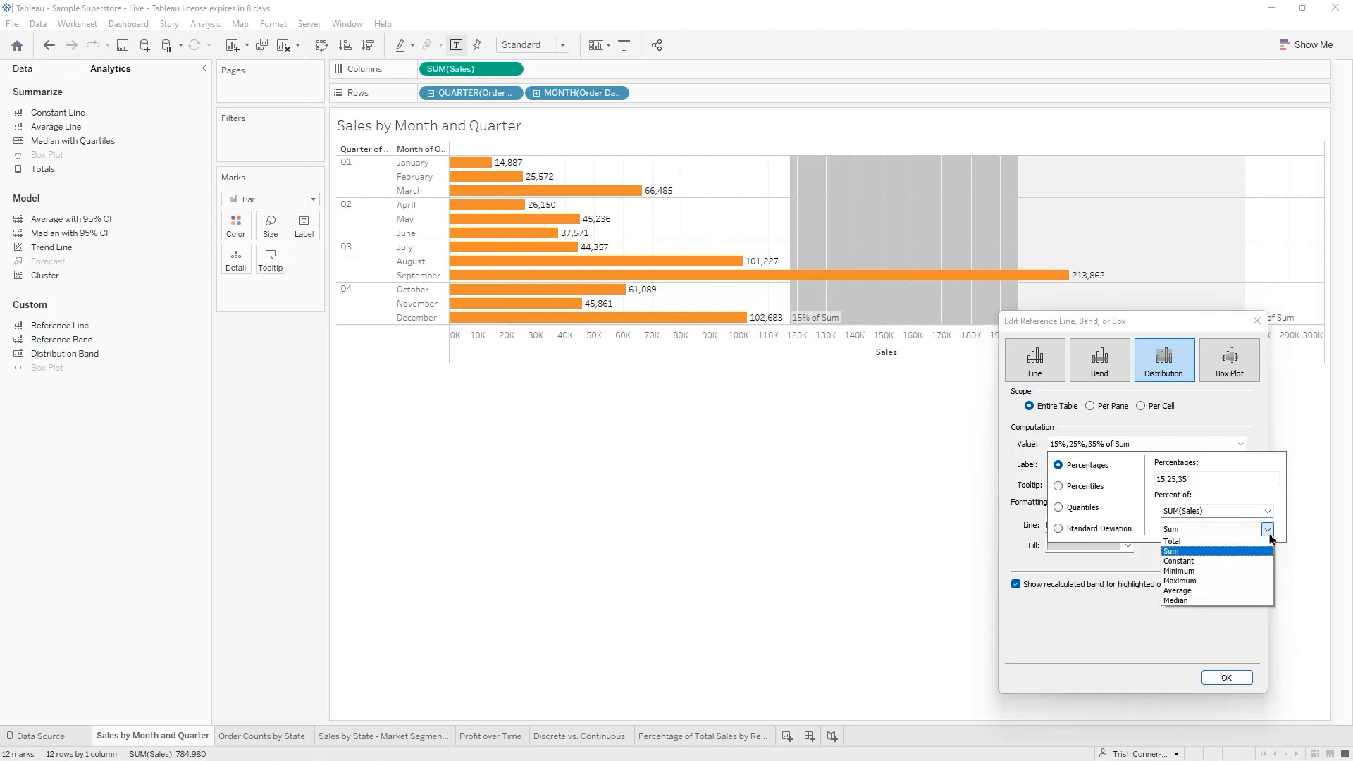
pyautogui.click(1200, 592)
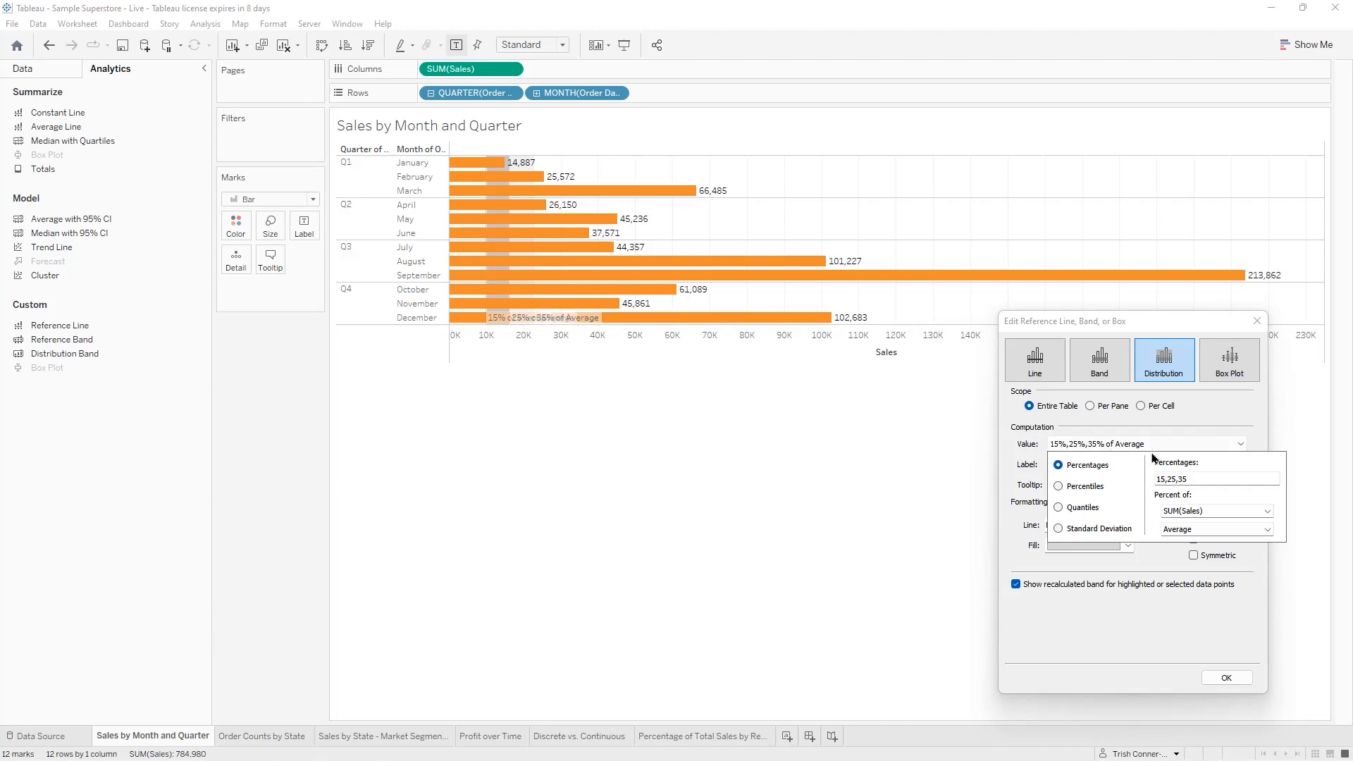
# Change the distribution band's percentages to 15, 35 and 55 of the average
pyautogui.moveTo(1200, 479); pyautogui.dragTo(1167, 479)
pyautogui.press('BackSpace')
pyautogui.click(1073, 653)
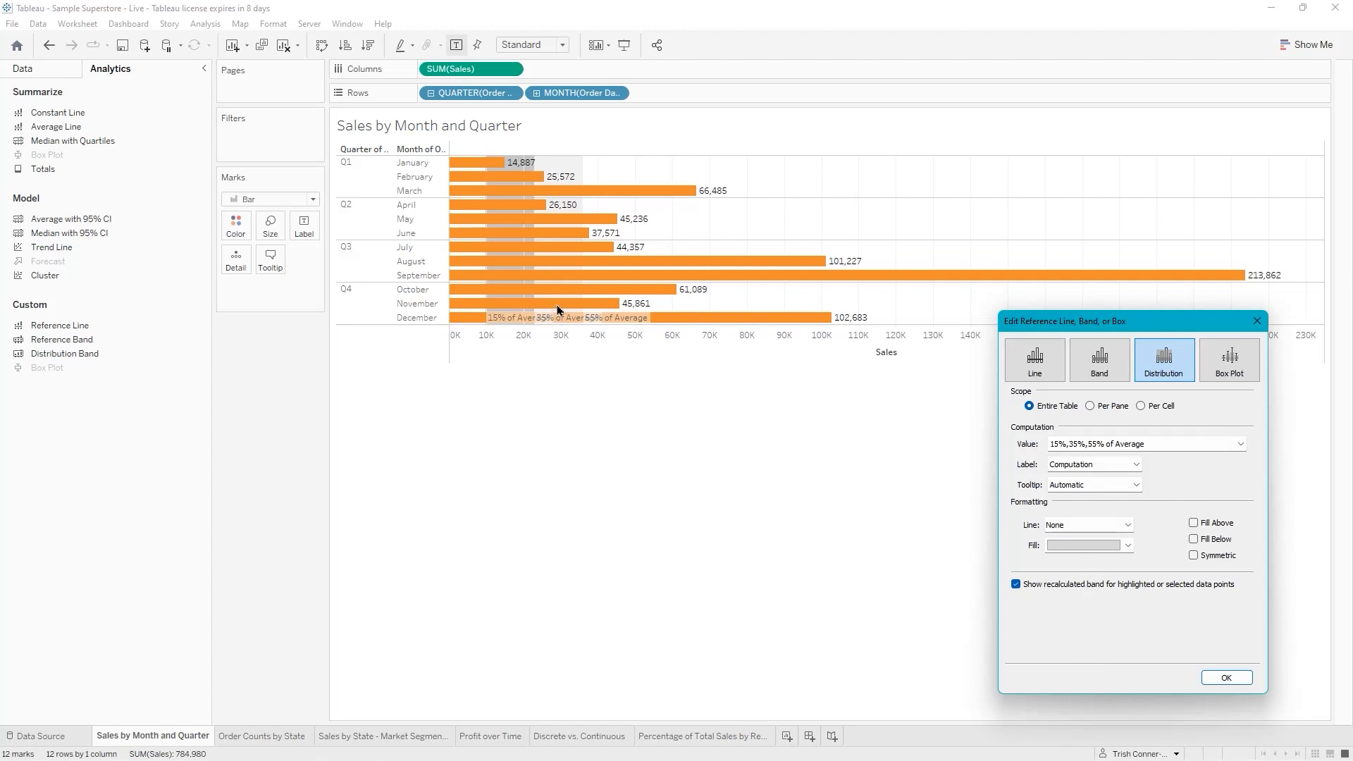
# Set the distribution band's percentages to 10, 40 and 60
pyautogui.click(1128, 447)
pyautogui.click(1198, 479)
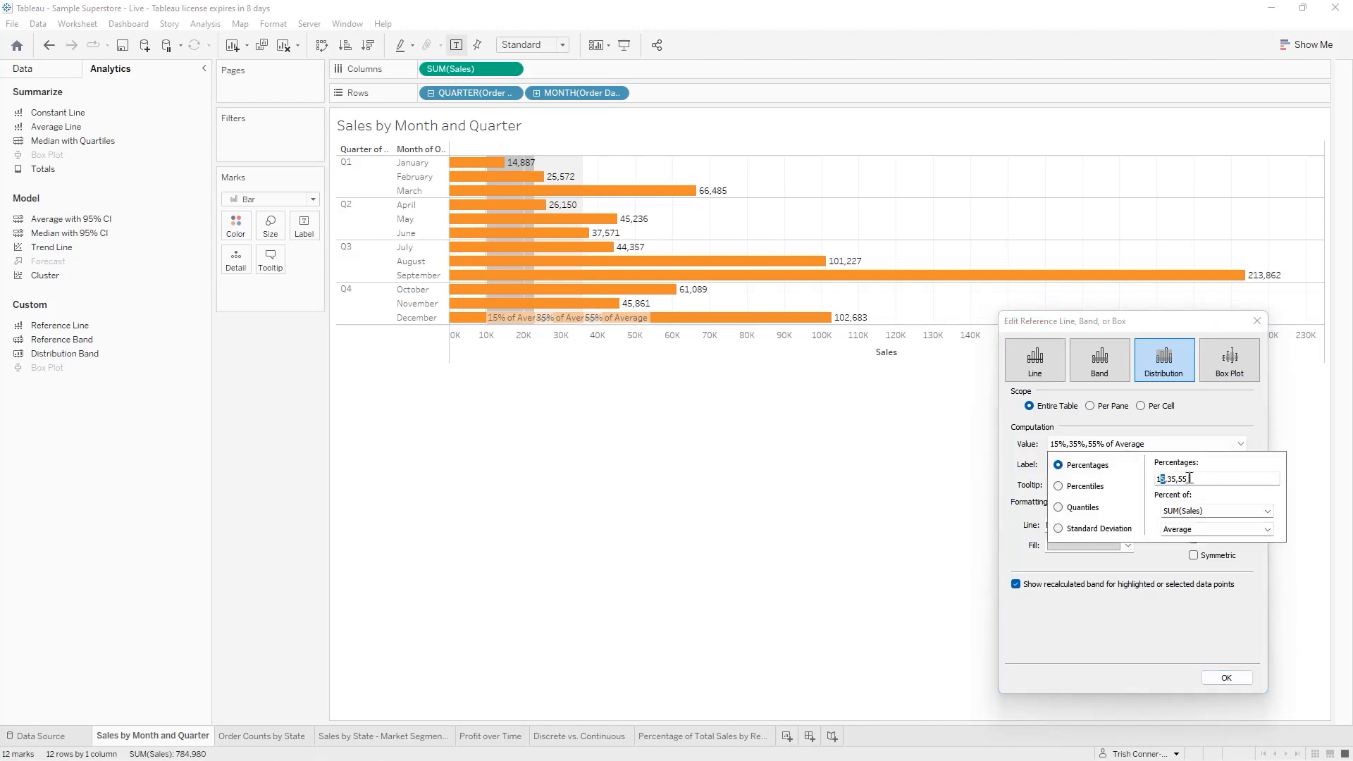
pyautogui.moveTo(1172, 477)
pyautogui.mouseDown()
pyautogui.moveTo(1188, 477)
pyautogui.moveTo(1169, 480)
pyautogui.mouseUp()
pyautogui.moveTo(1199, 477); pyautogui.dragTo(1097, 483)
pyautogui.write('10, 40')
pyautogui.click(1104, 638)
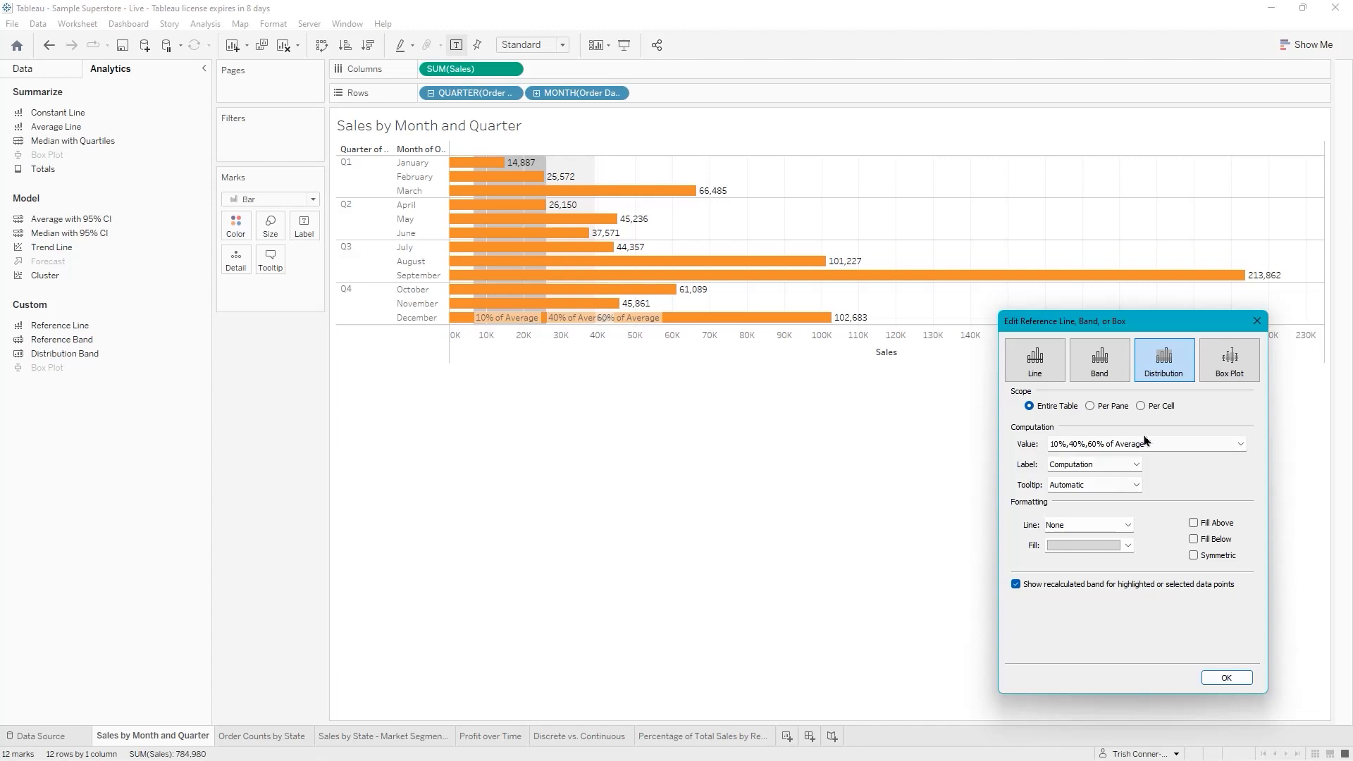
# Base the band's percentages on the Sum of Sales and move the settings dialog off the chart
pyautogui.click(1196, 450)
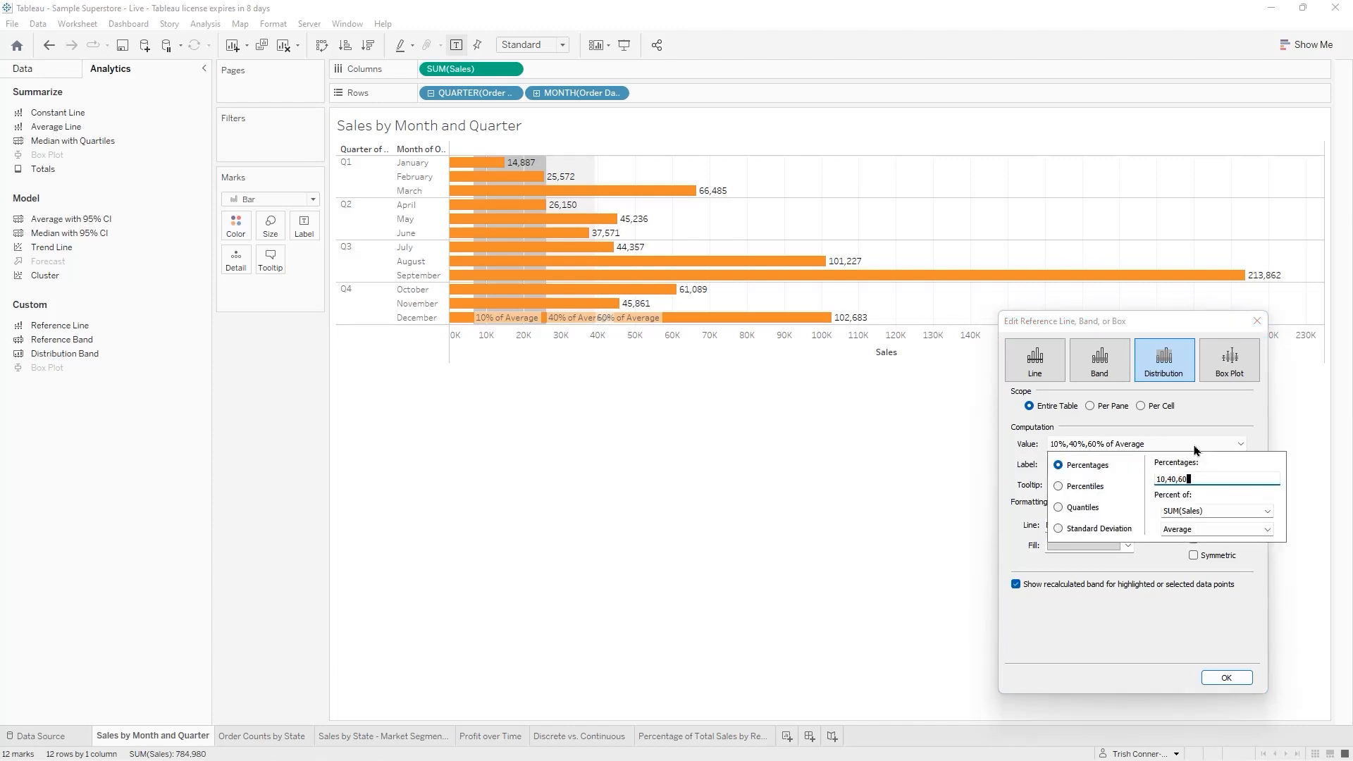
pyautogui.click(1231, 534)
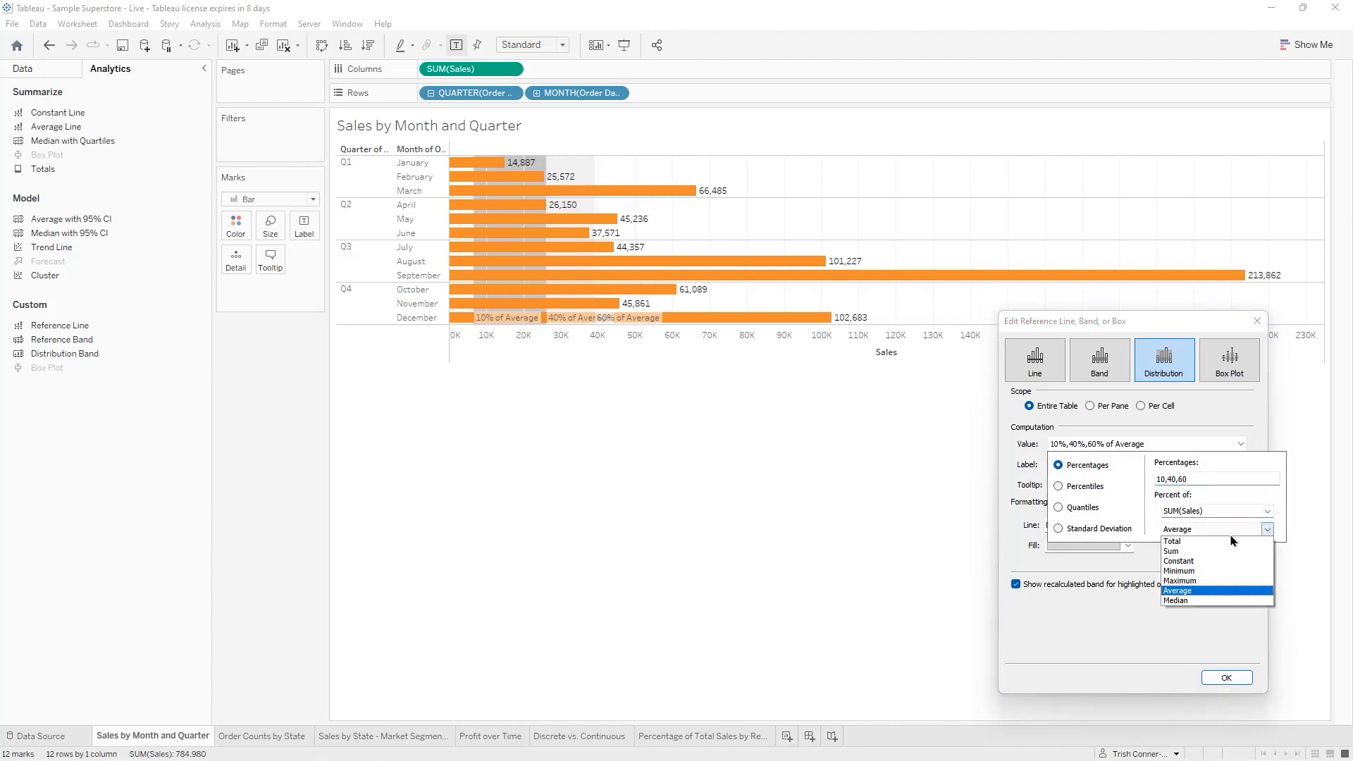
pyautogui.click(1195, 551)
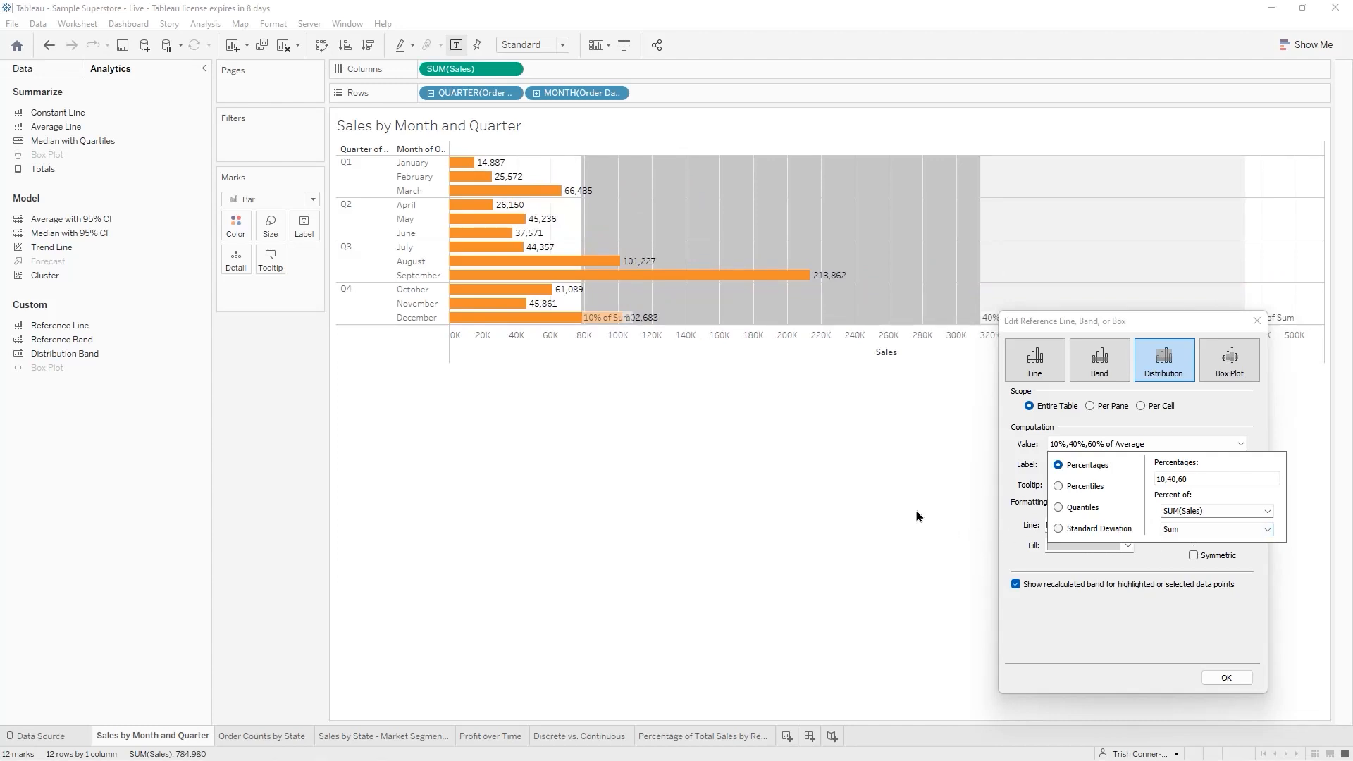
pyautogui.click(1172, 323)
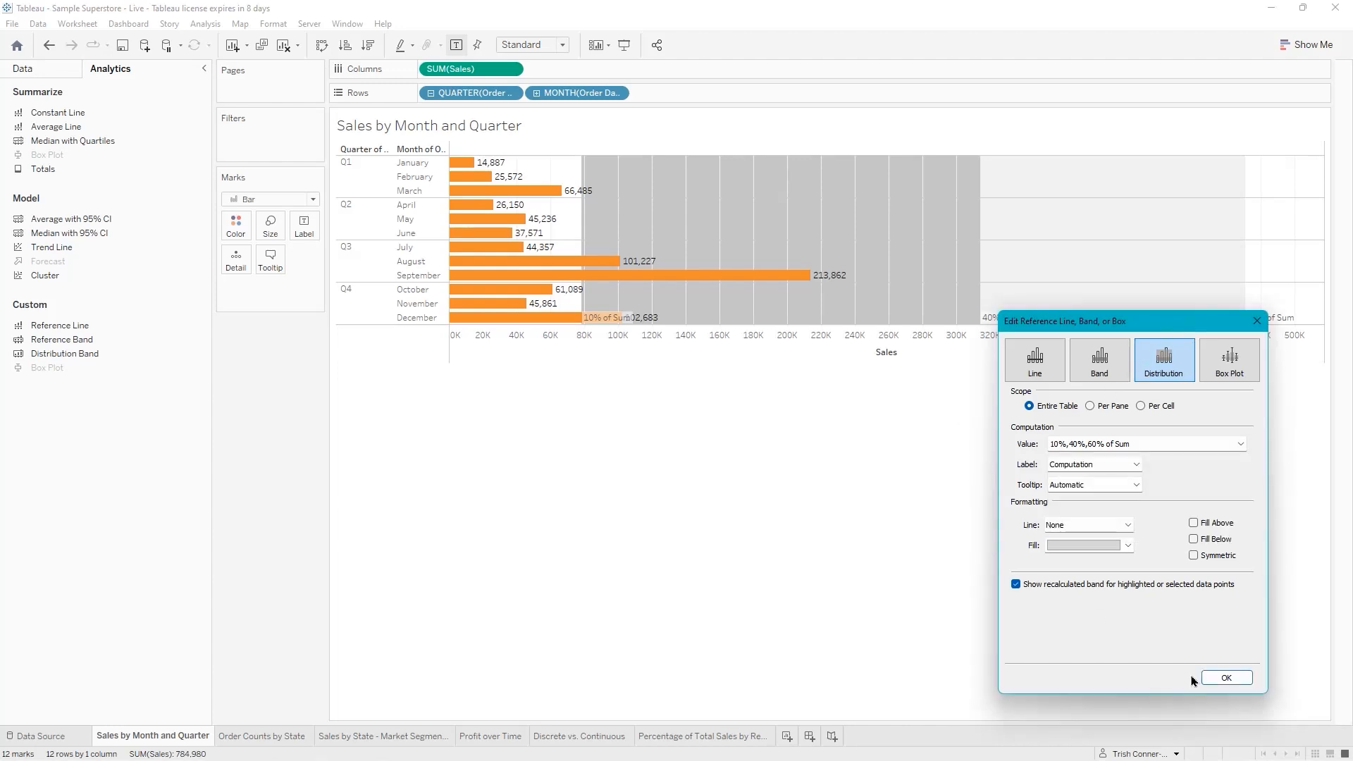
pyautogui.moveTo(1127, 327); pyautogui.dragTo(852, 453)
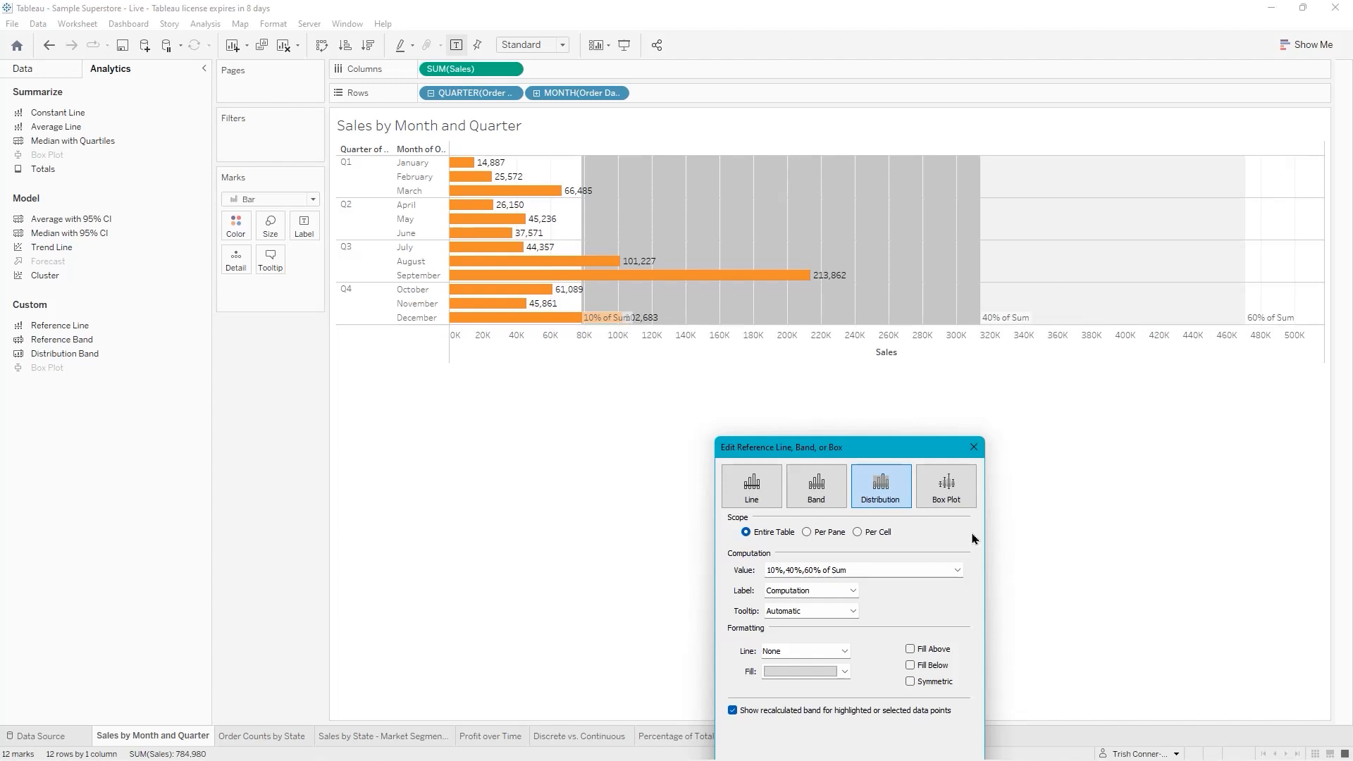
# Set the distribution band's percentages to 10, 20 and 30 of the Sum and apply the band settings
pyautogui.click(876, 573)
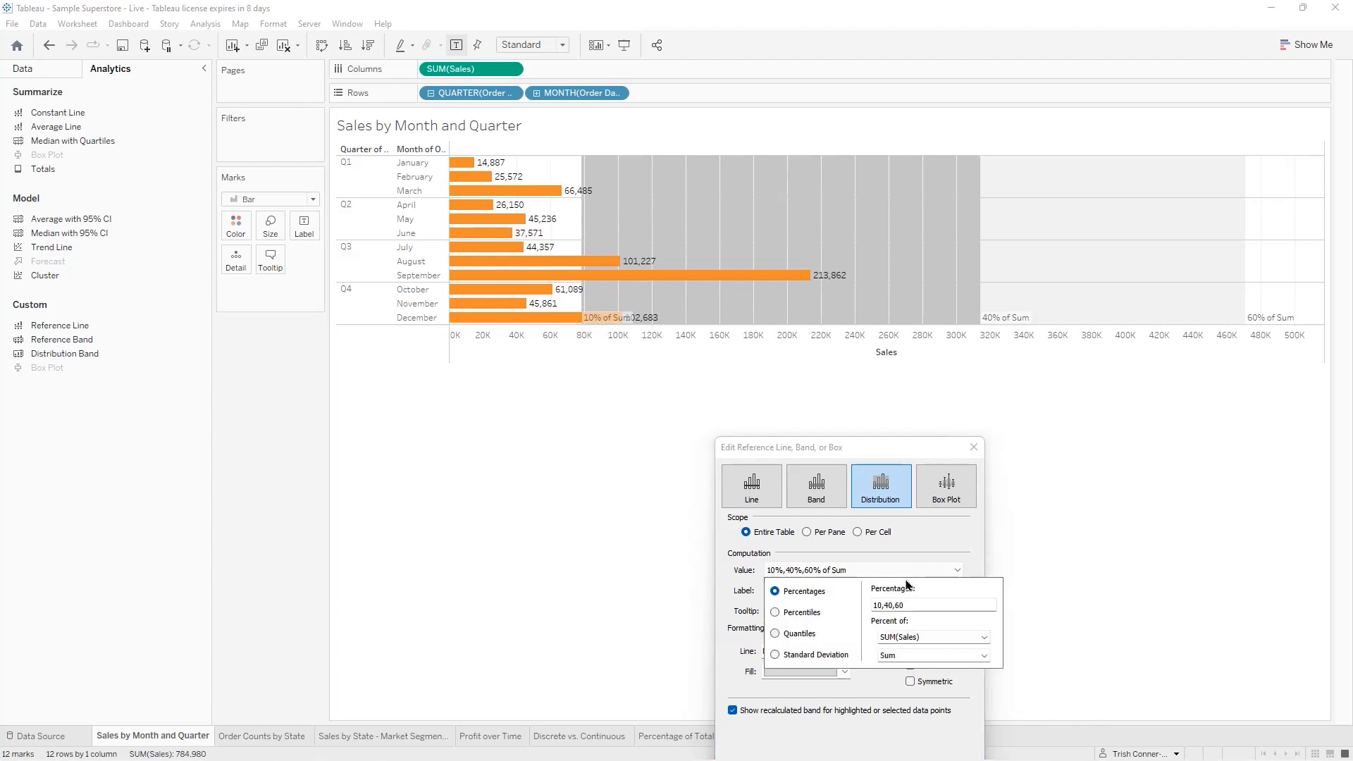
pyautogui.doubleClick(884, 604)
pyautogui.moveTo(884, 605); pyautogui.dragTo(913, 605)
pyautogui.moveTo(880, 607); pyautogui.dragTo(849, 601)
pyautogui.write('10')
pyautogui.click(958, 535)
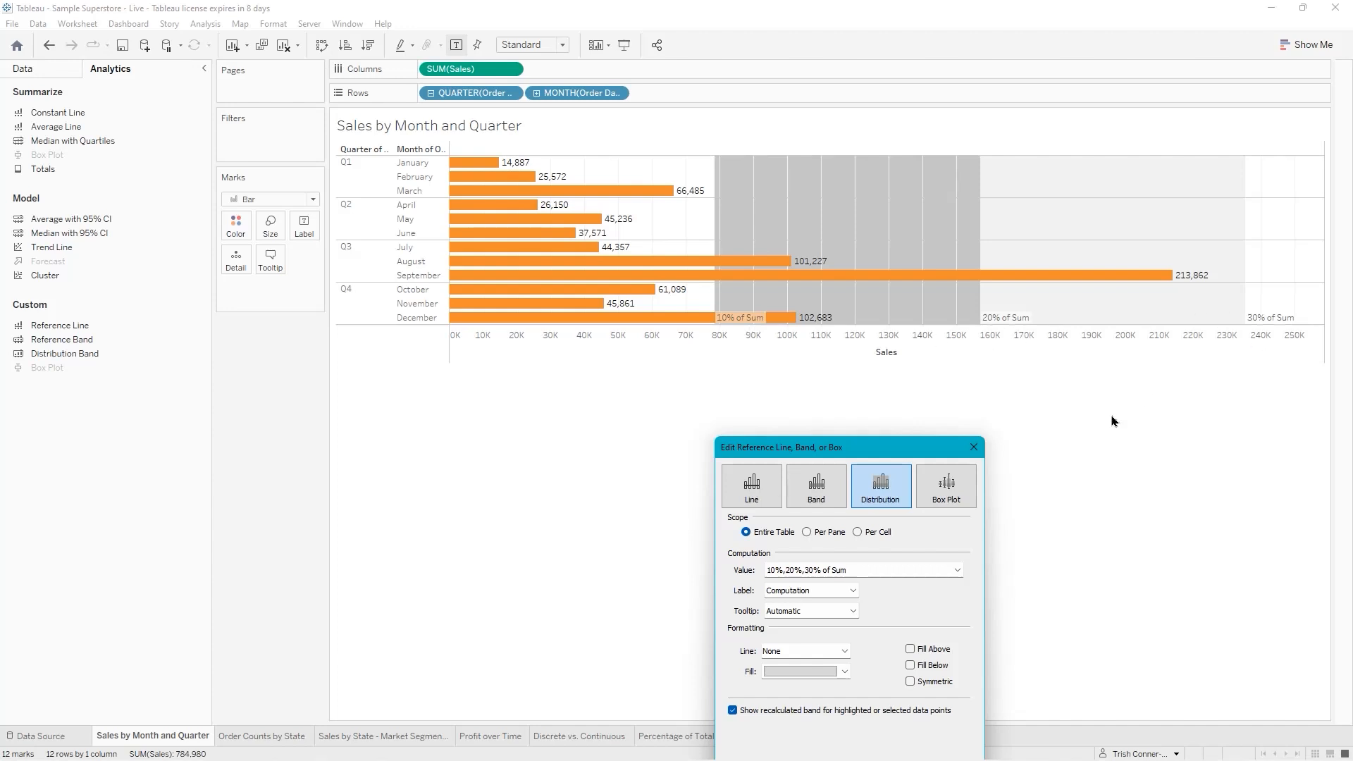
pyautogui.moveTo(890, 456); pyautogui.dragTo(912, 374)
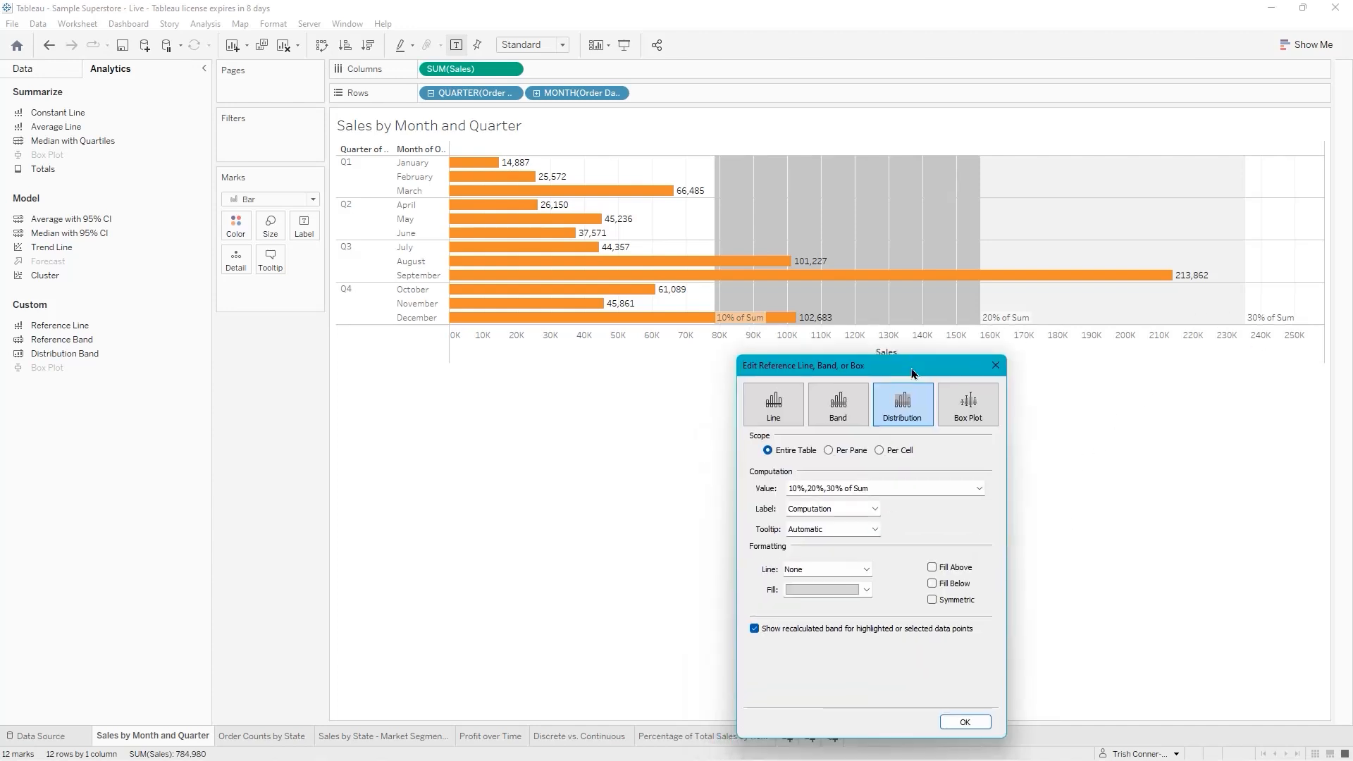
pyautogui.click(967, 723)
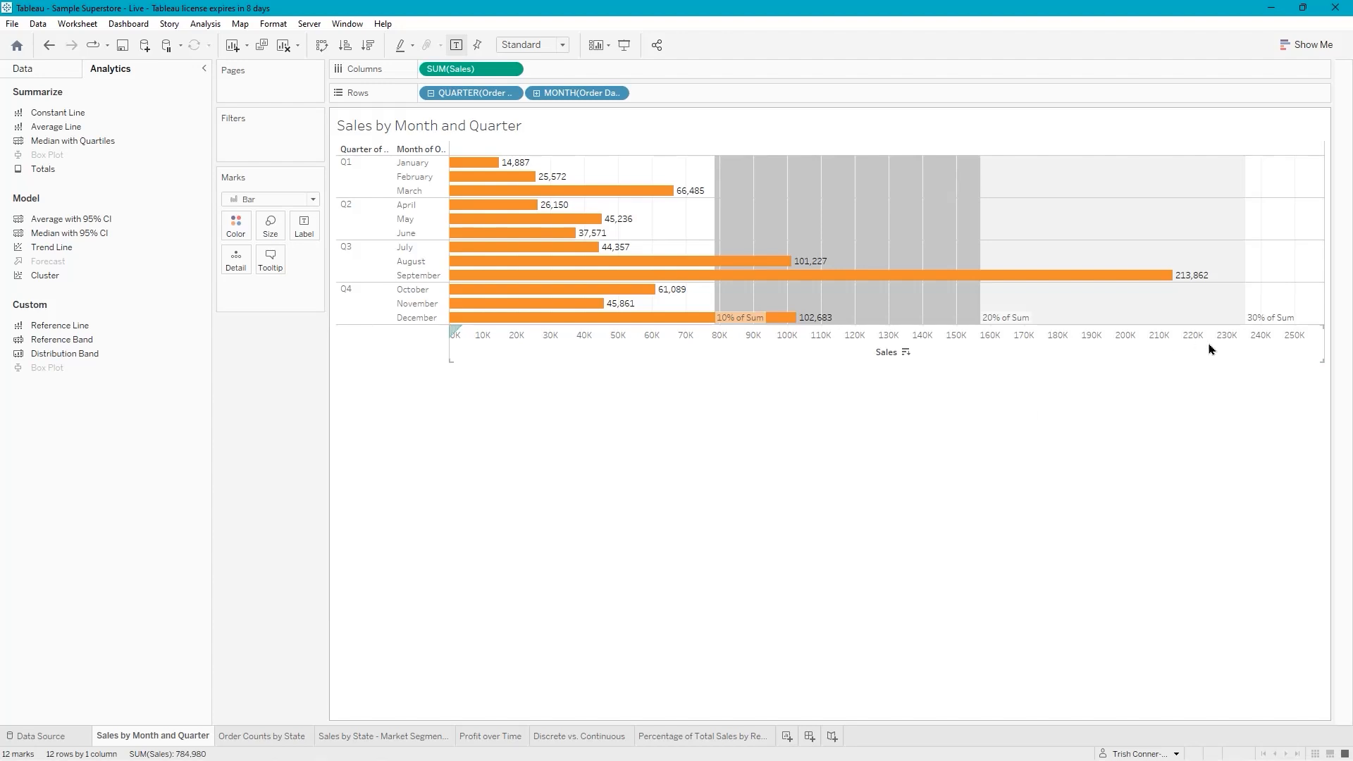
# Review the distribution band's settings and inspect the values of its 10%, 20% and 30% boundary lines
pyautogui.rightClick(1260, 325)
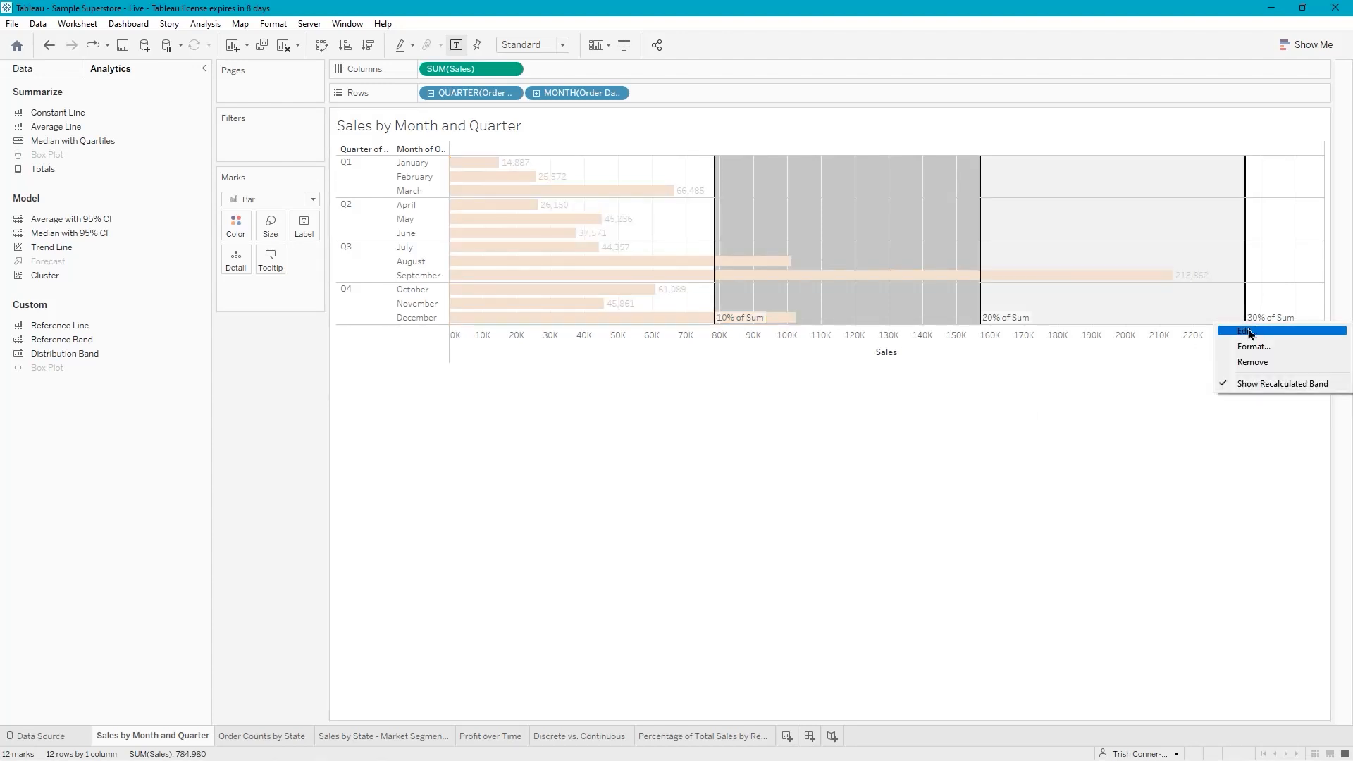
pyautogui.click(1249, 333)
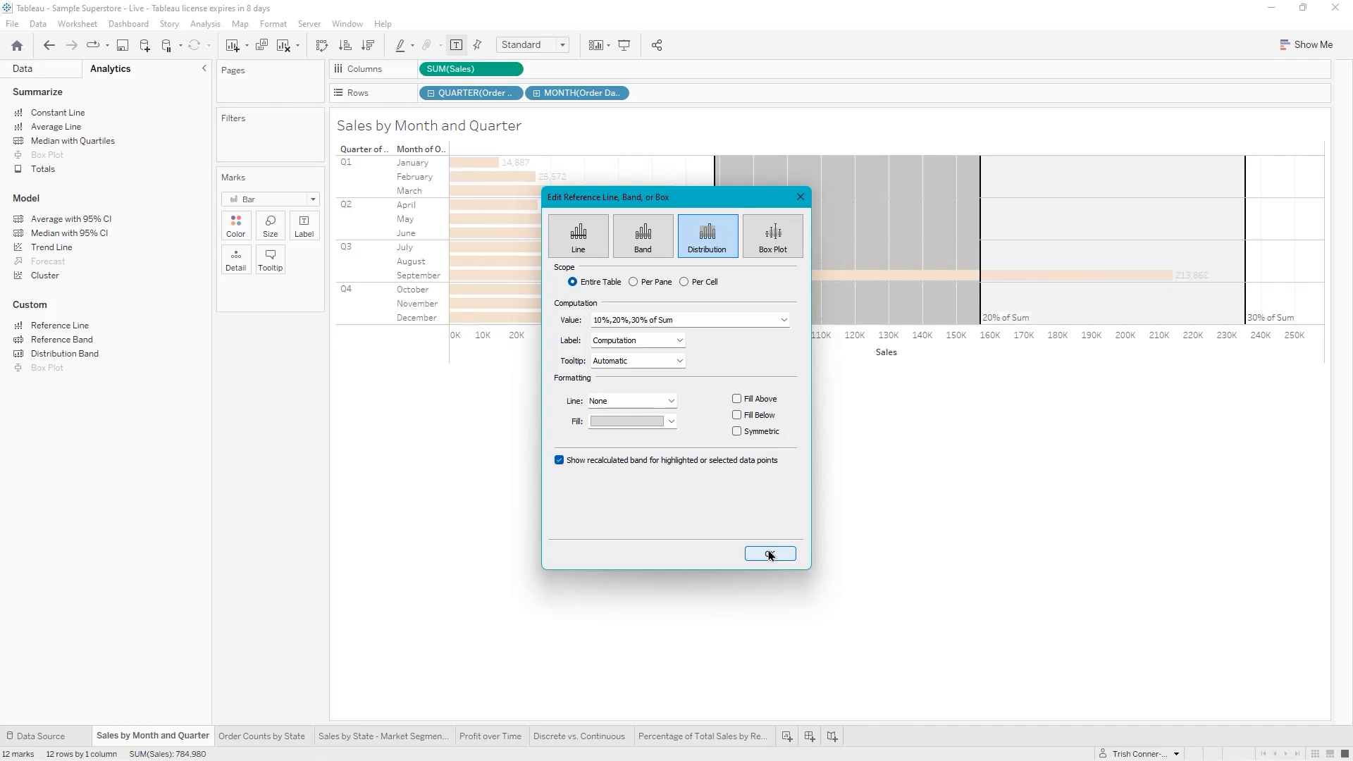
pyautogui.click(769, 555)
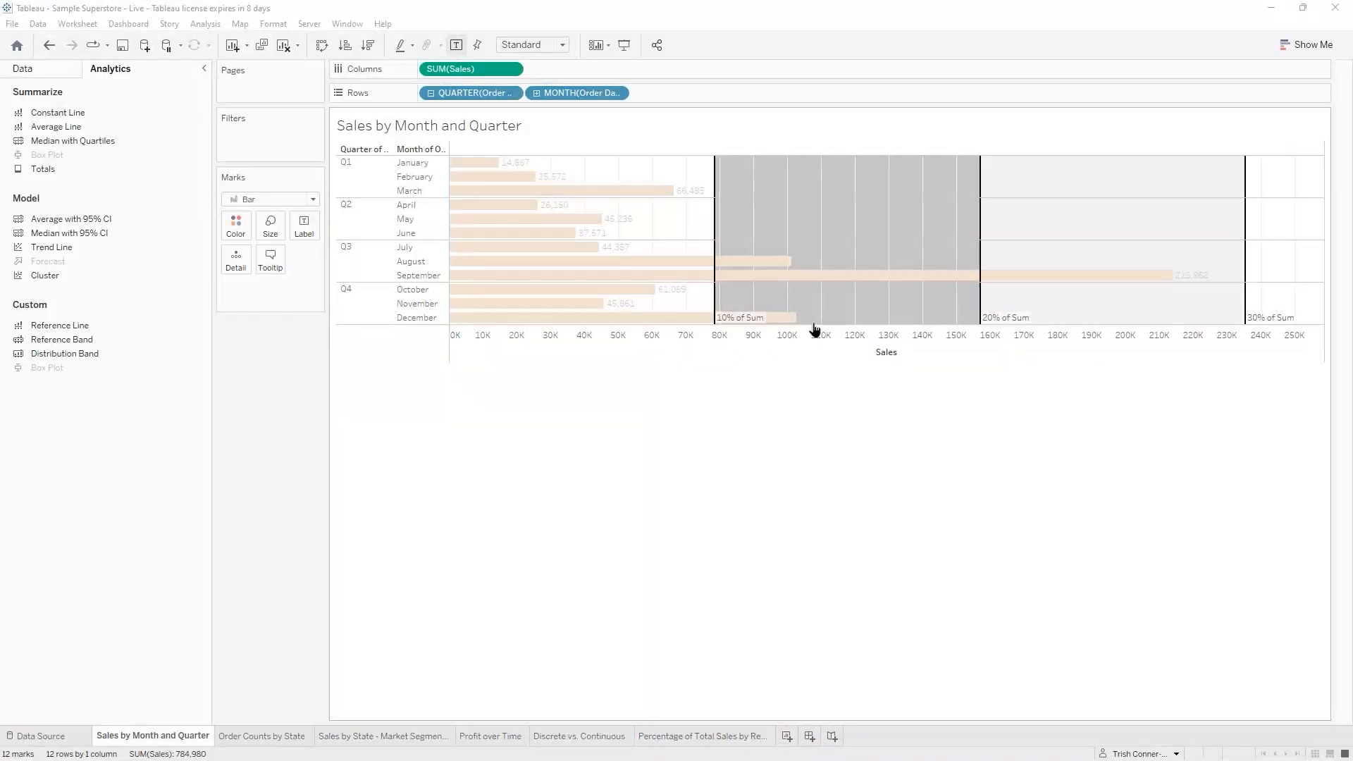
pyautogui.moveTo(731, 327)
pyautogui.moveTo(718, 252)
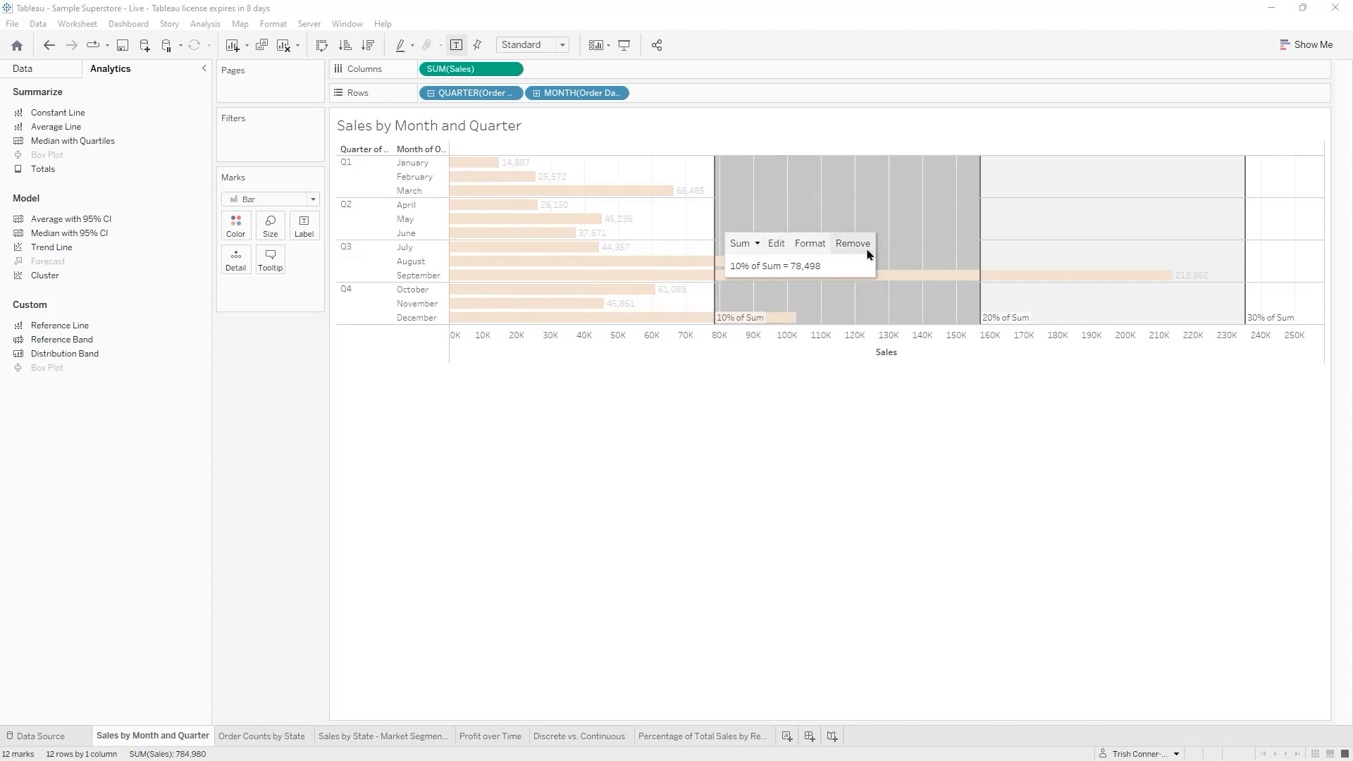
pyautogui.moveTo(983, 257)
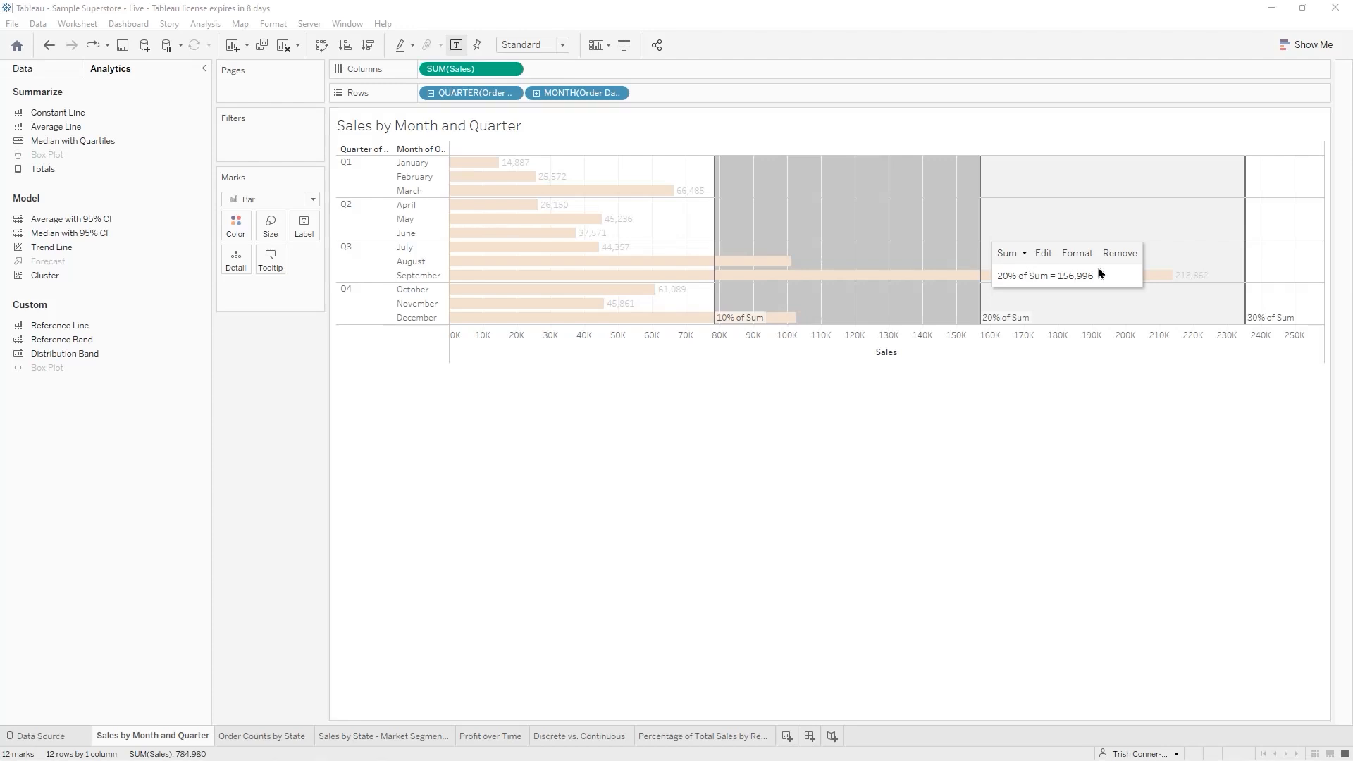
pyautogui.moveTo(1245, 264)
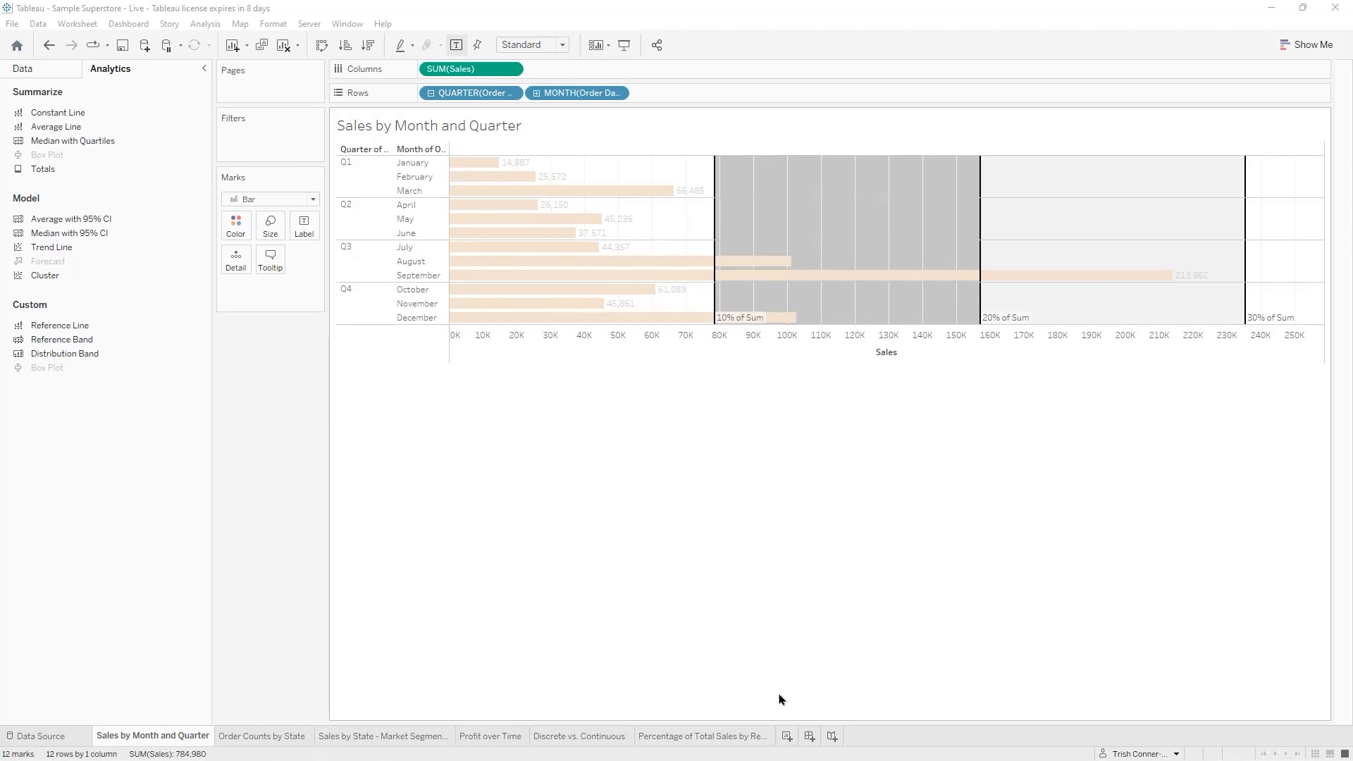
# Create a new worksheet and place Order Date in the columns, grouped by discrete quarter
pyautogui.click(787, 736)
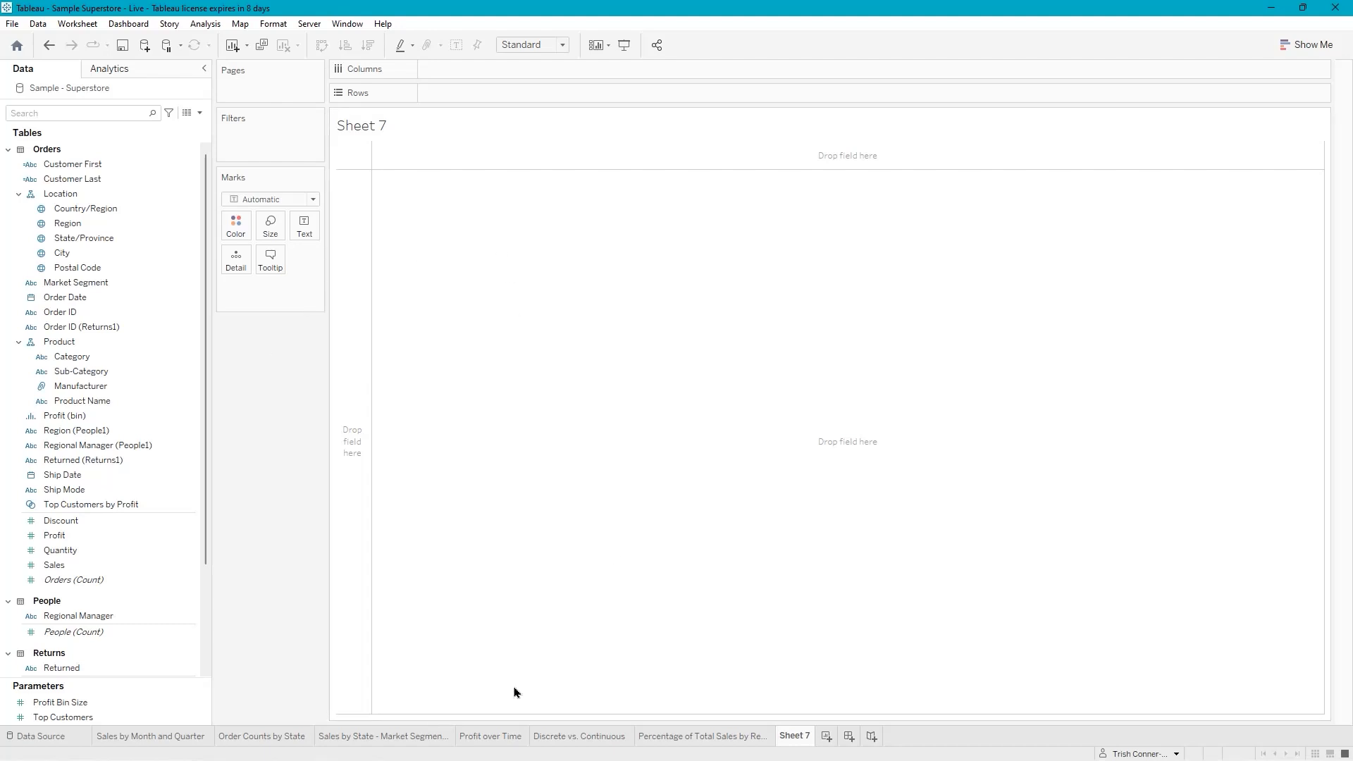
pyautogui.moveTo(62, 297); pyautogui.dragTo(452, 65)
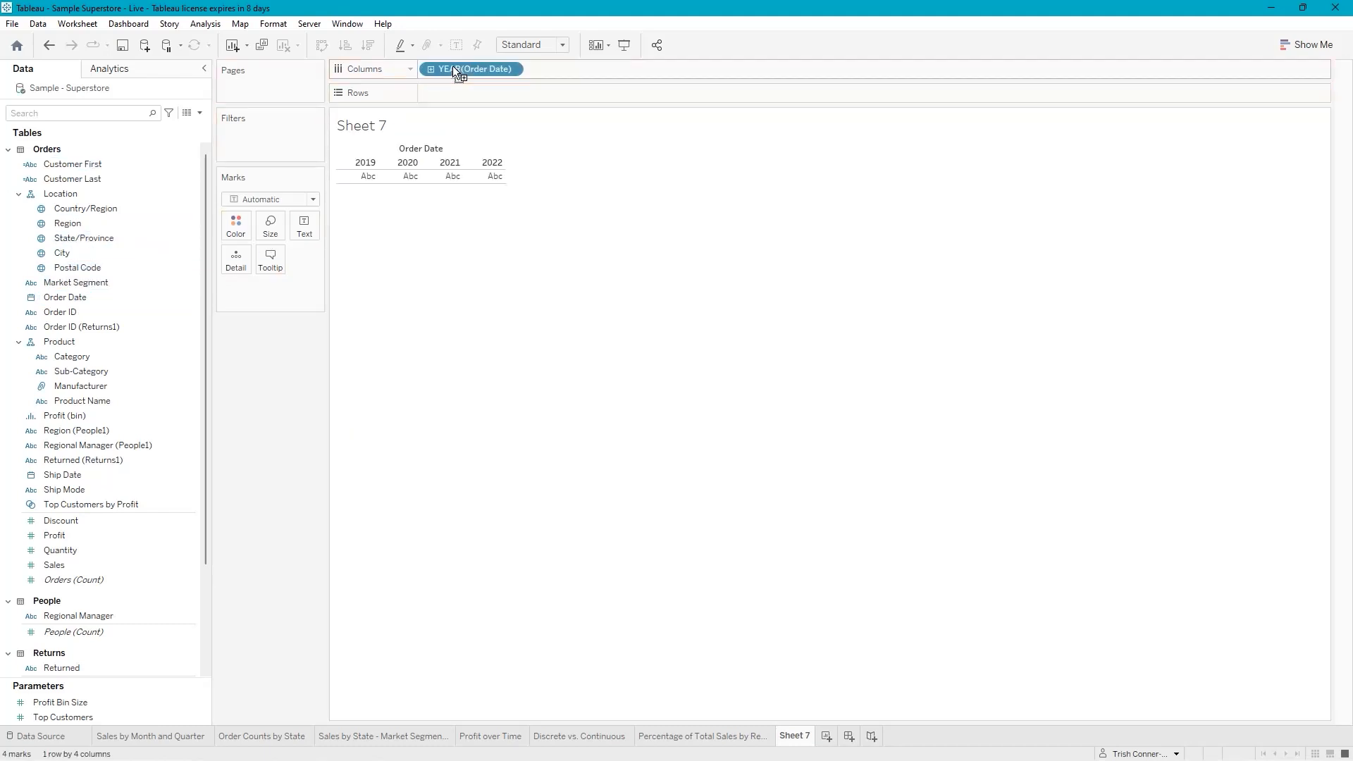
pyautogui.click(511, 69)
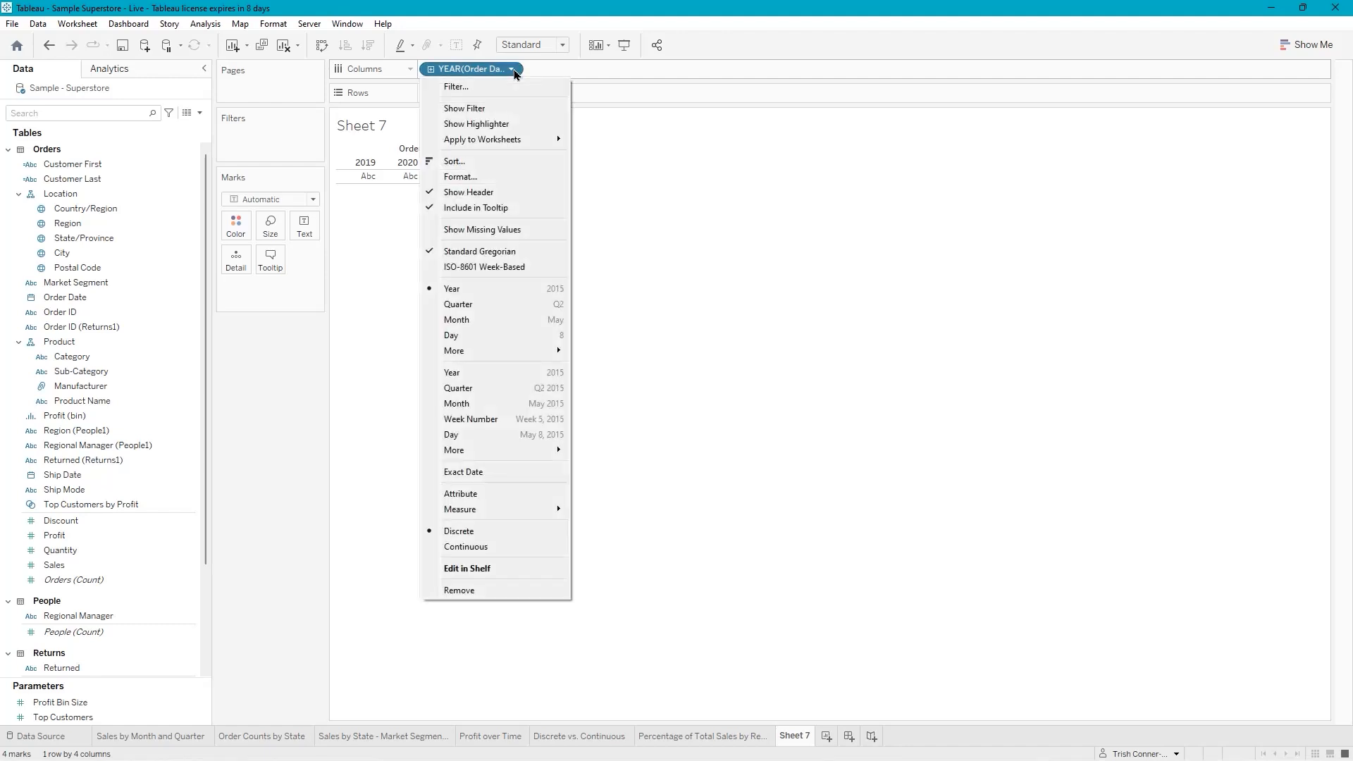
pyautogui.click(505, 304)
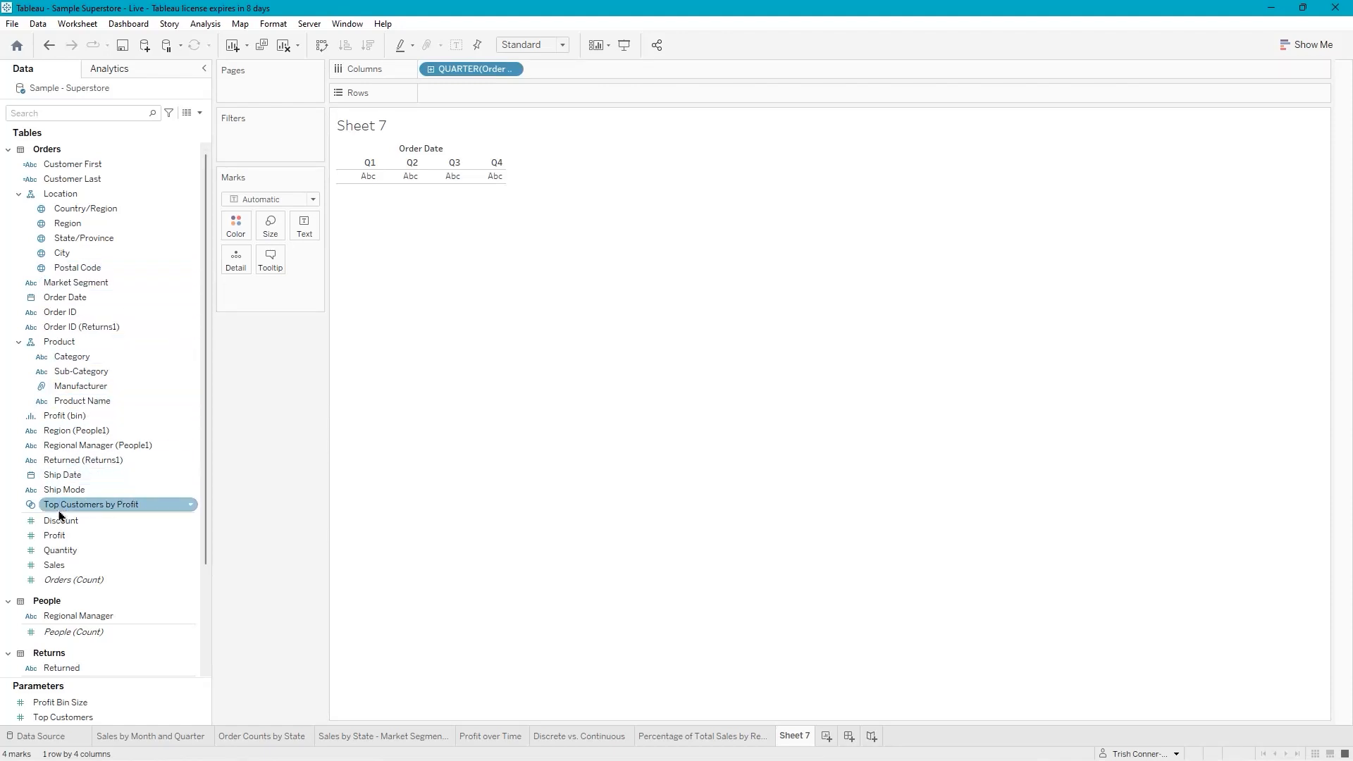
# Add Sales and Profit to the rows and inspect points on both quarterly lines
pyautogui.moveTo(62, 565); pyautogui.dragTo(448, 91)
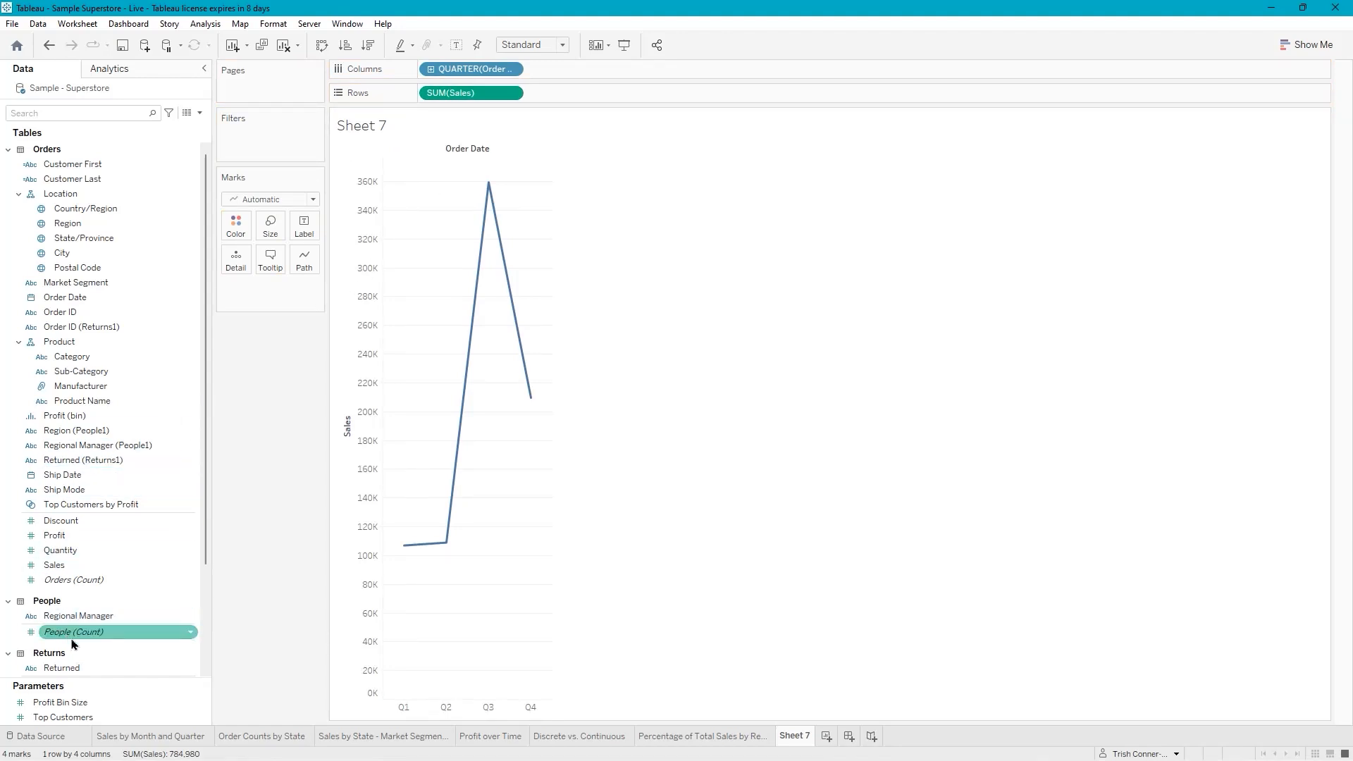
pyautogui.moveTo(59, 543); pyautogui.dragTo(555, 91)
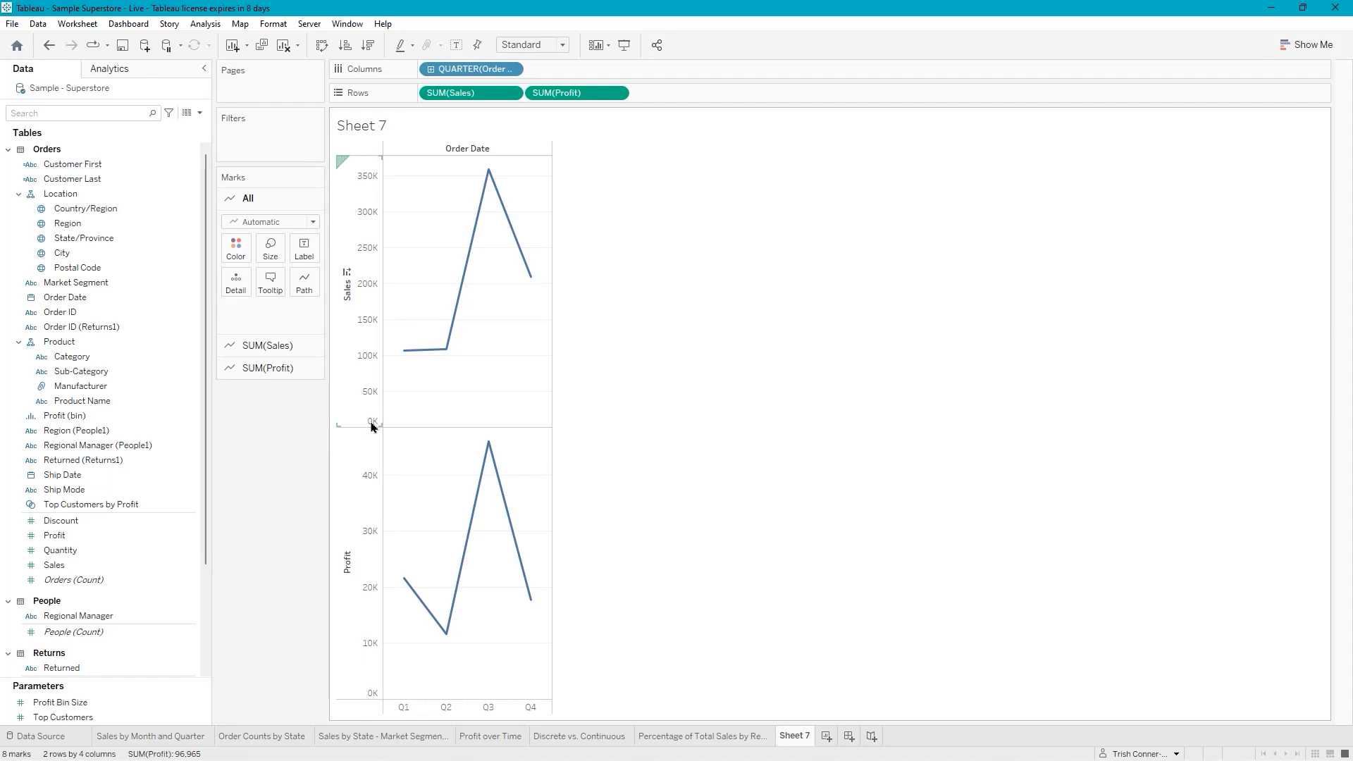
pyautogui.moveTo(409, 358)
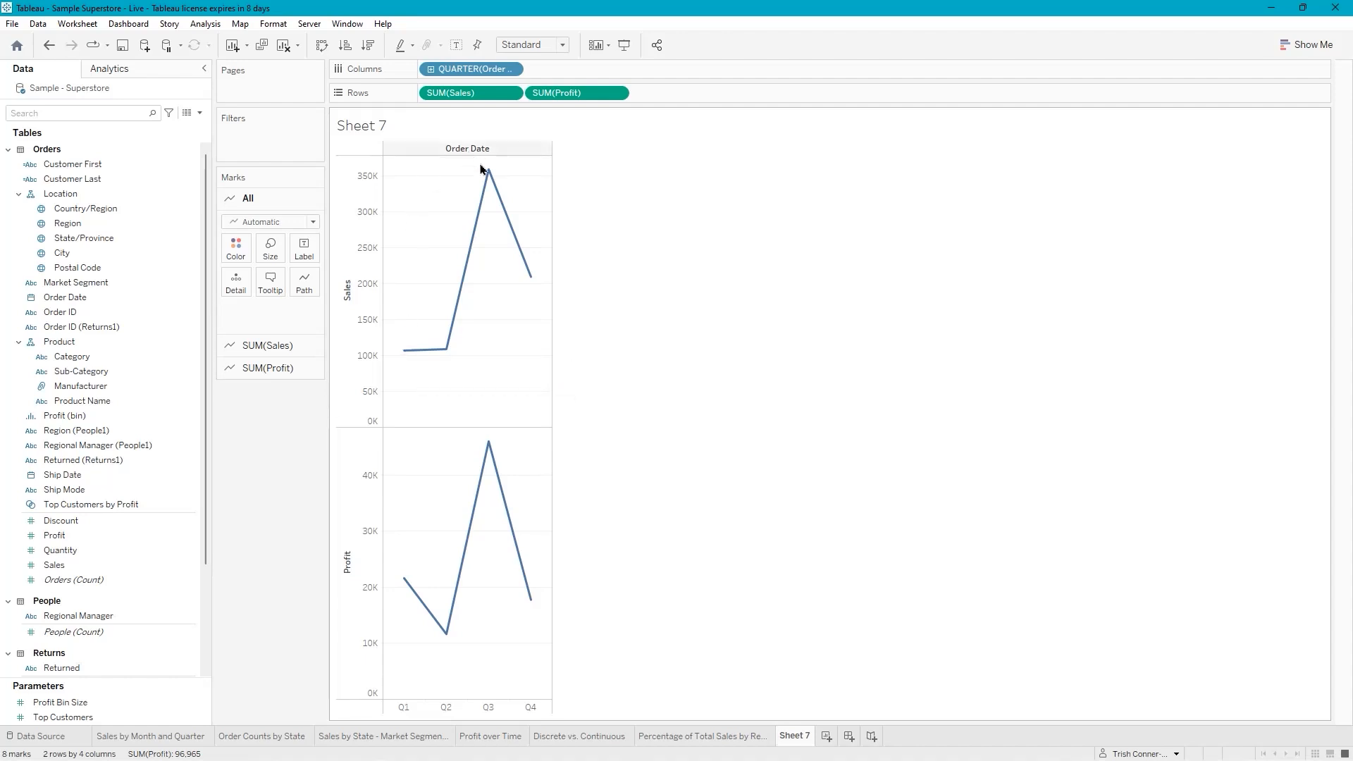
pyautogui.moveTo(489, 176)
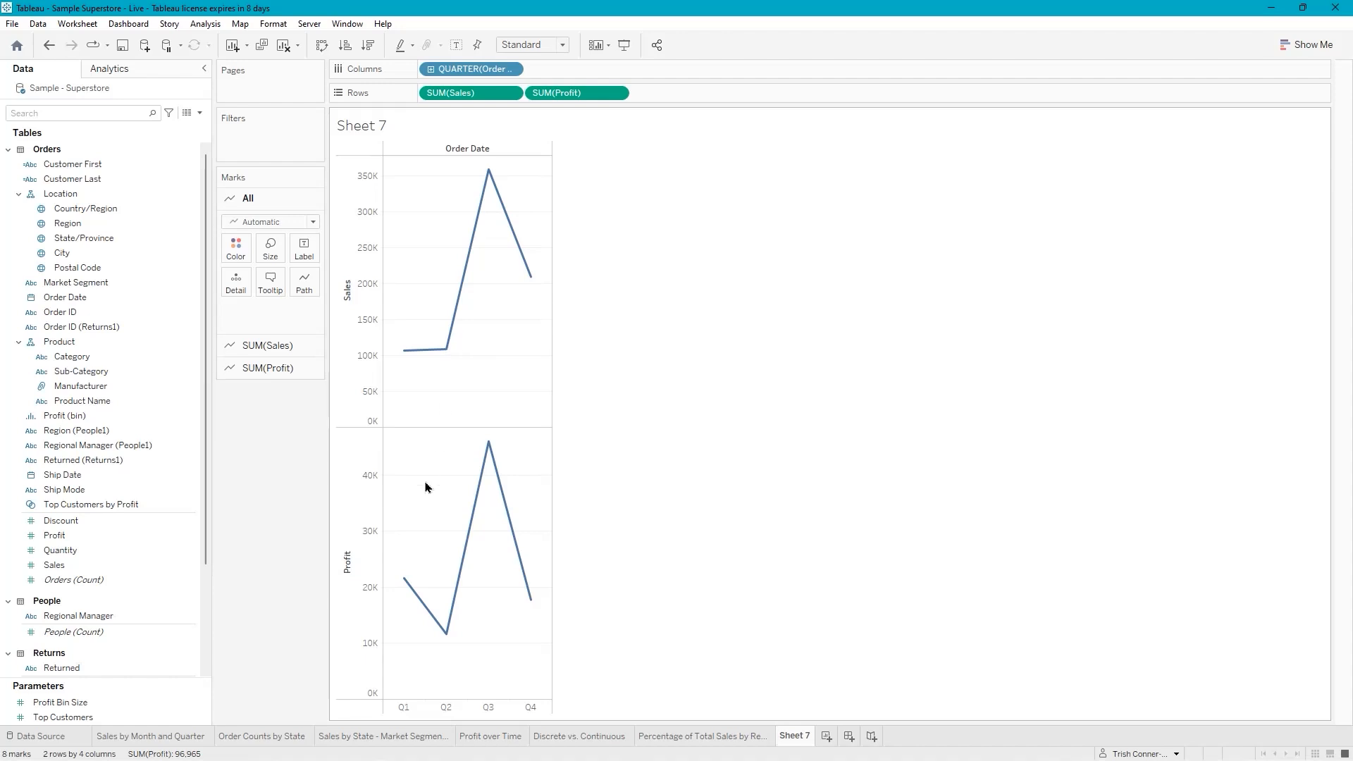
pyautogui.moveTo(409, 580)
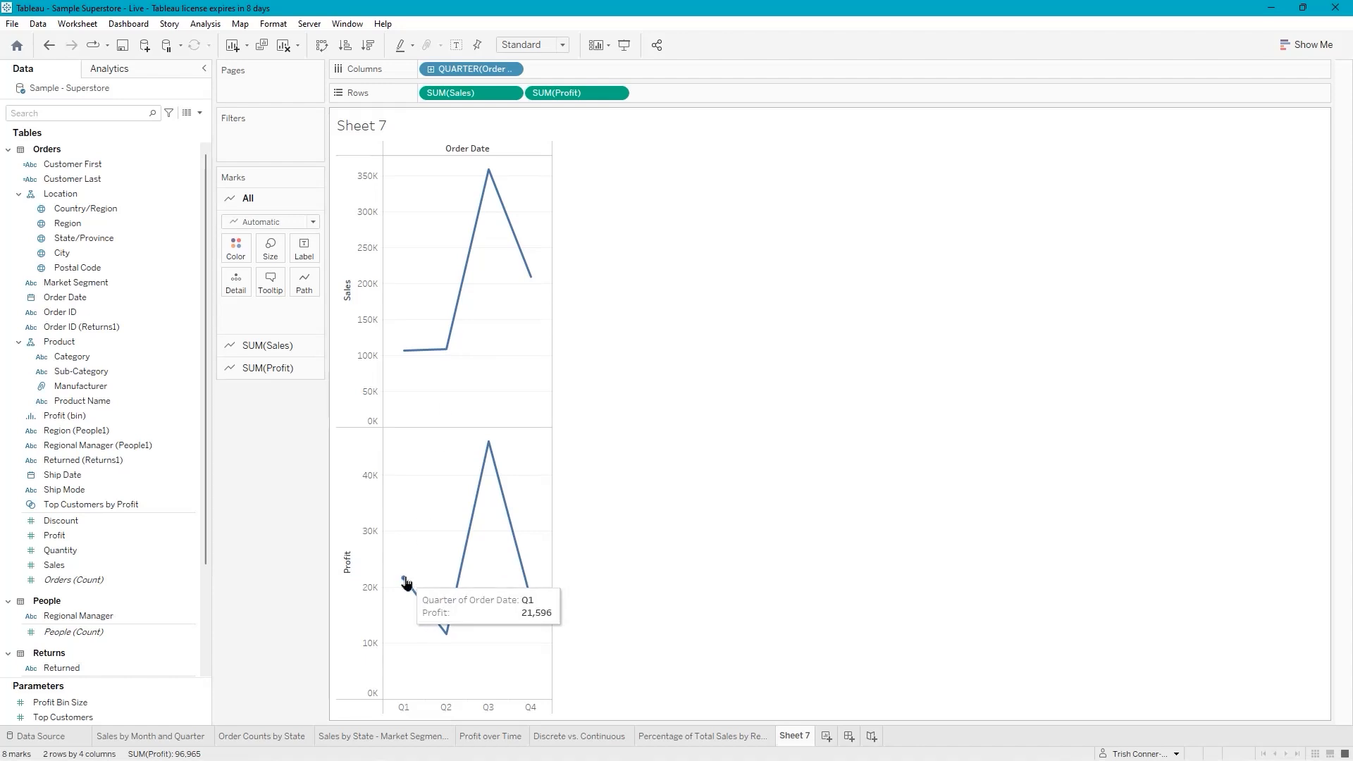
pyautogui.moveTo(487, 452)
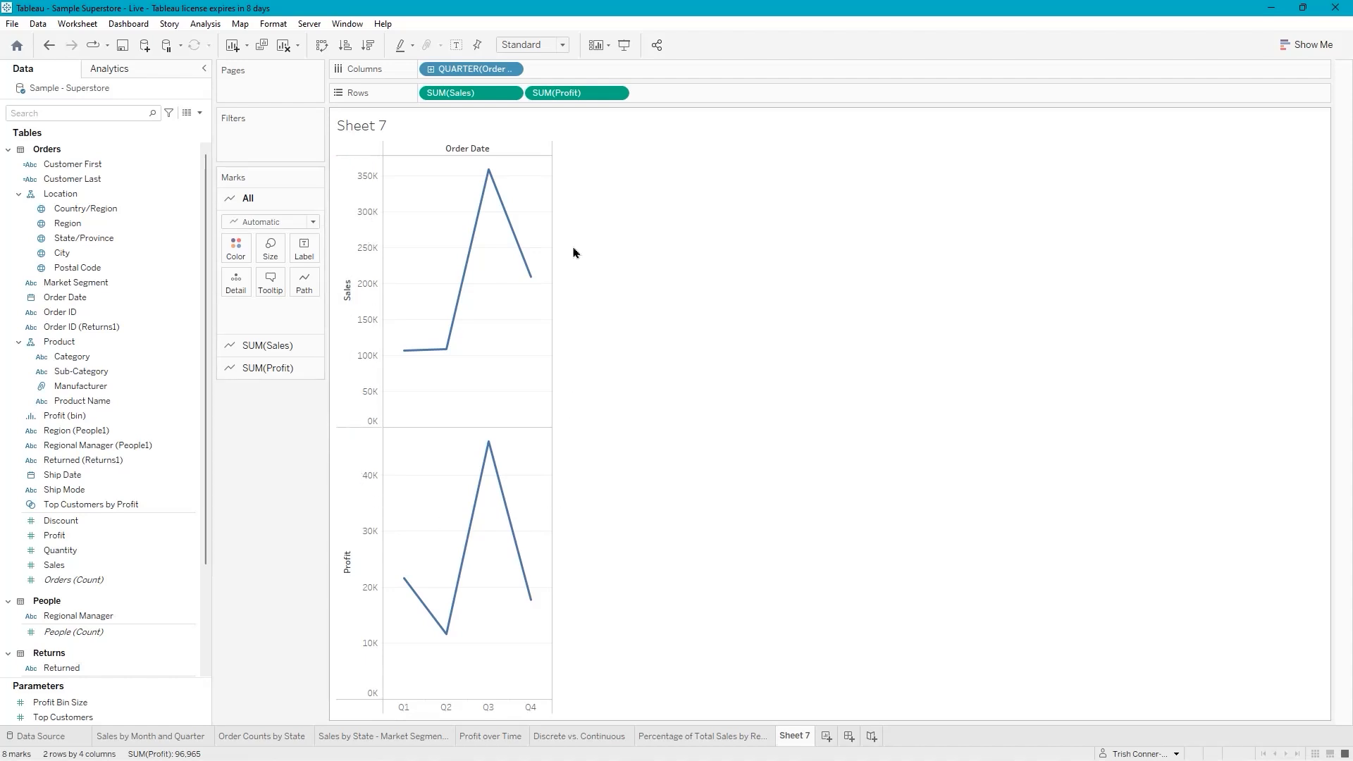
# Combine Profit with Sales on a dual axis and hide the title of the Measure Names legend
pyautogui.rightClick(555, 94)
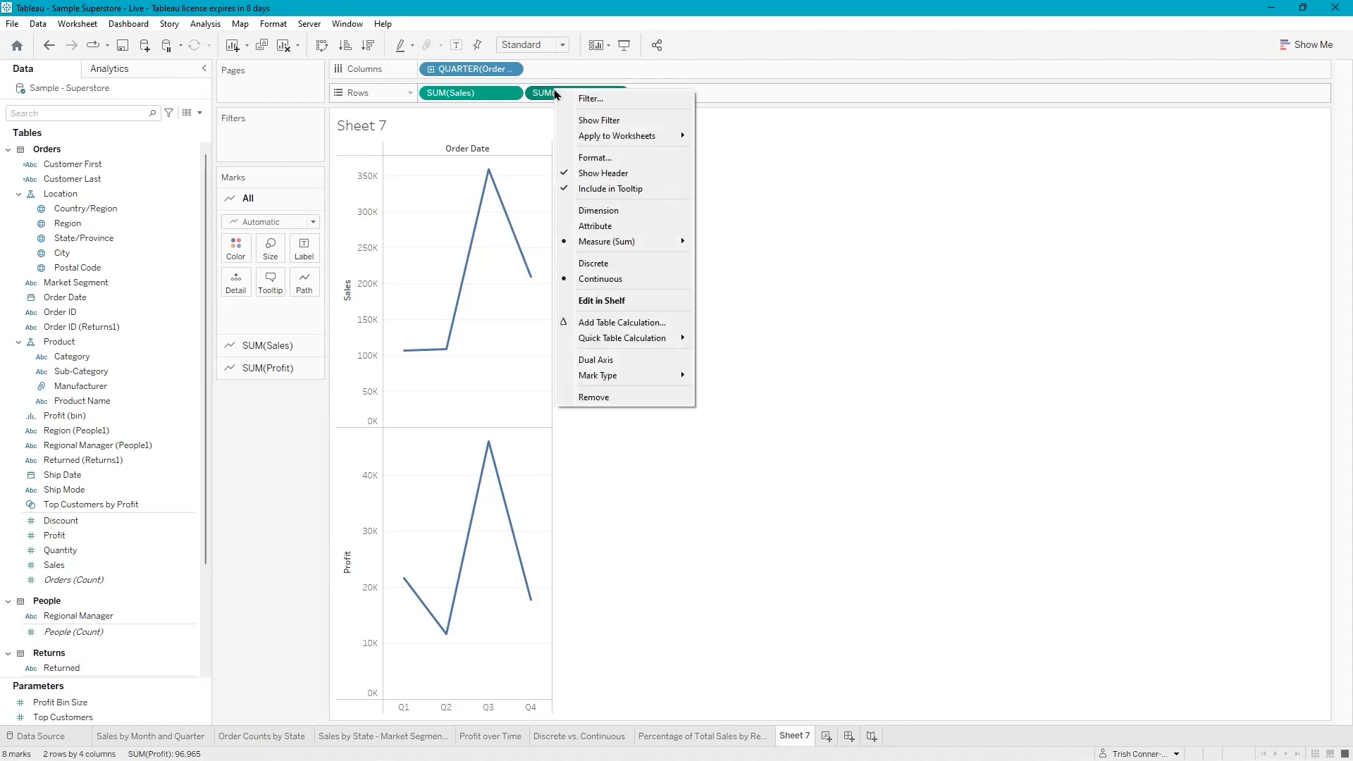
pyautogui.click(638, 371)
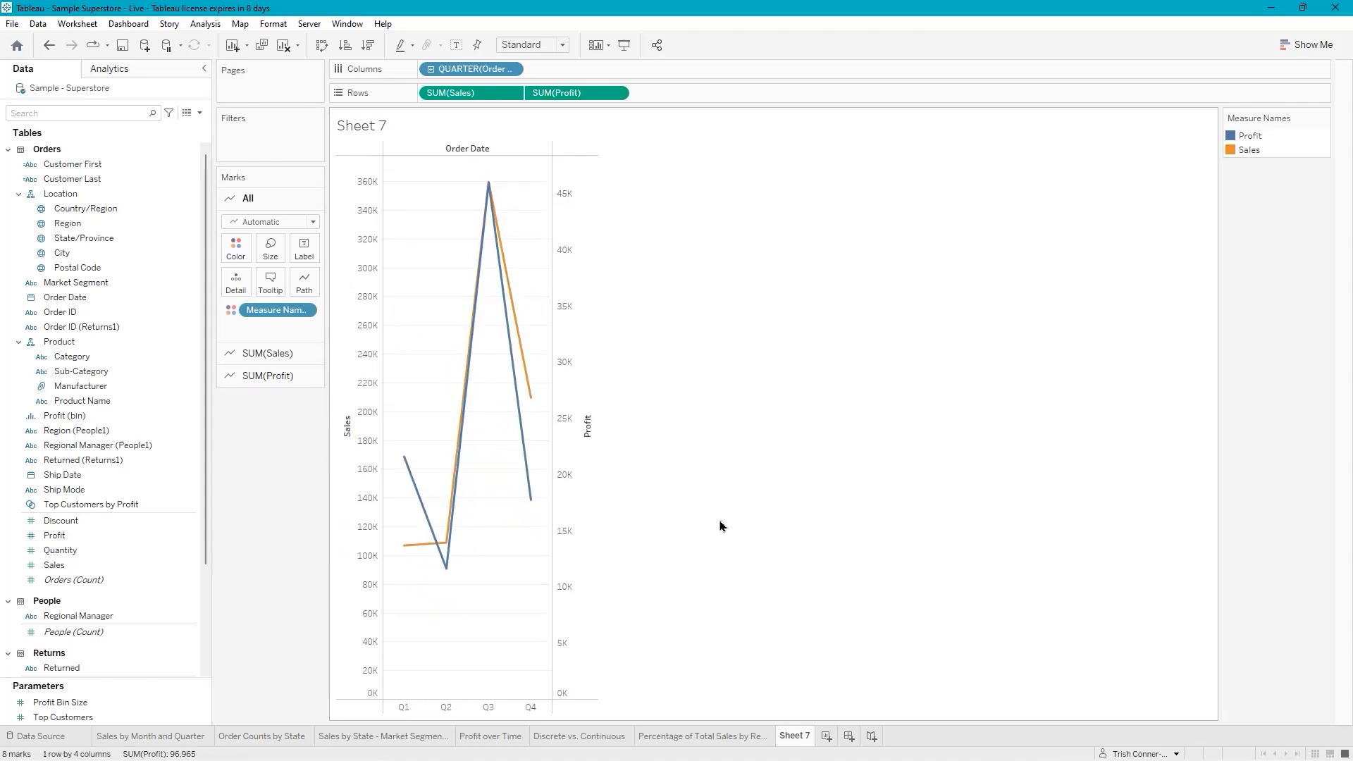
pyautogui.moveTo(525, 395)
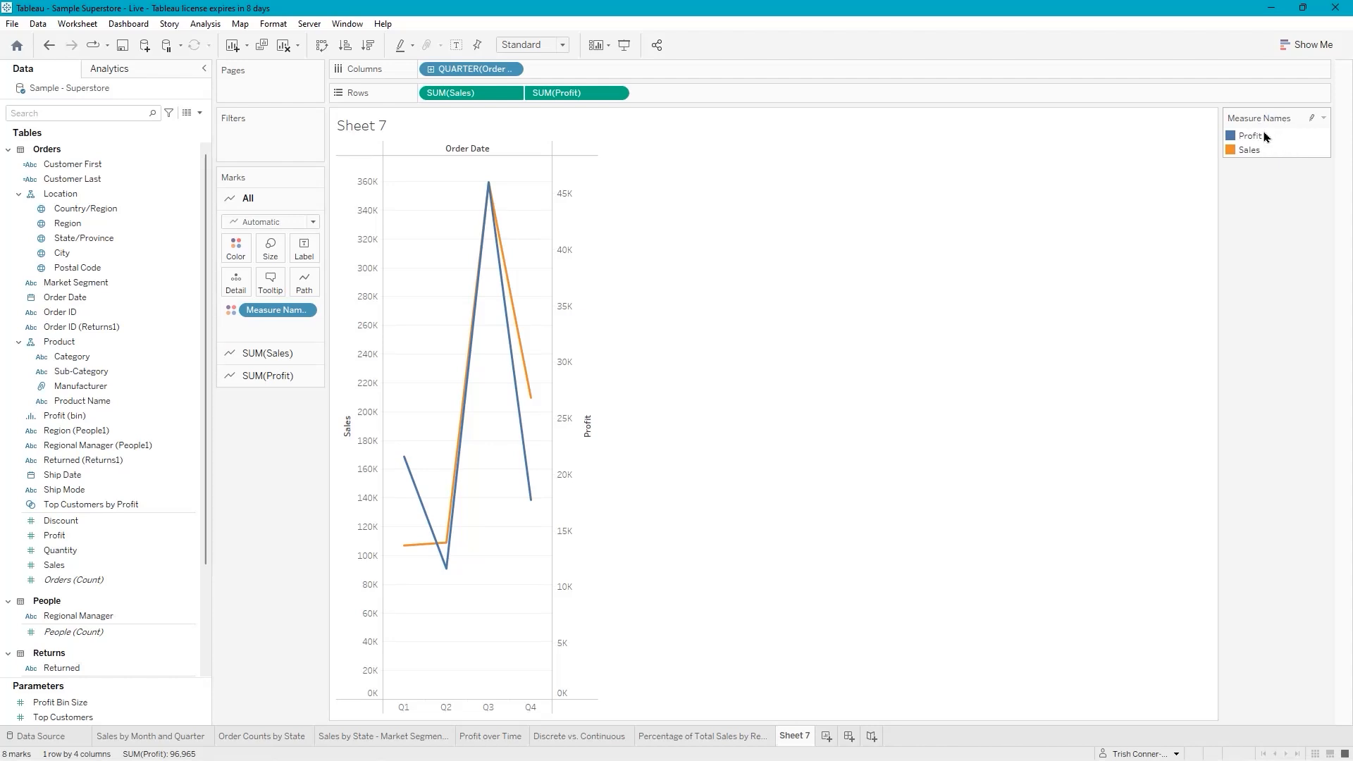
pyautogui.click(1323, 119)
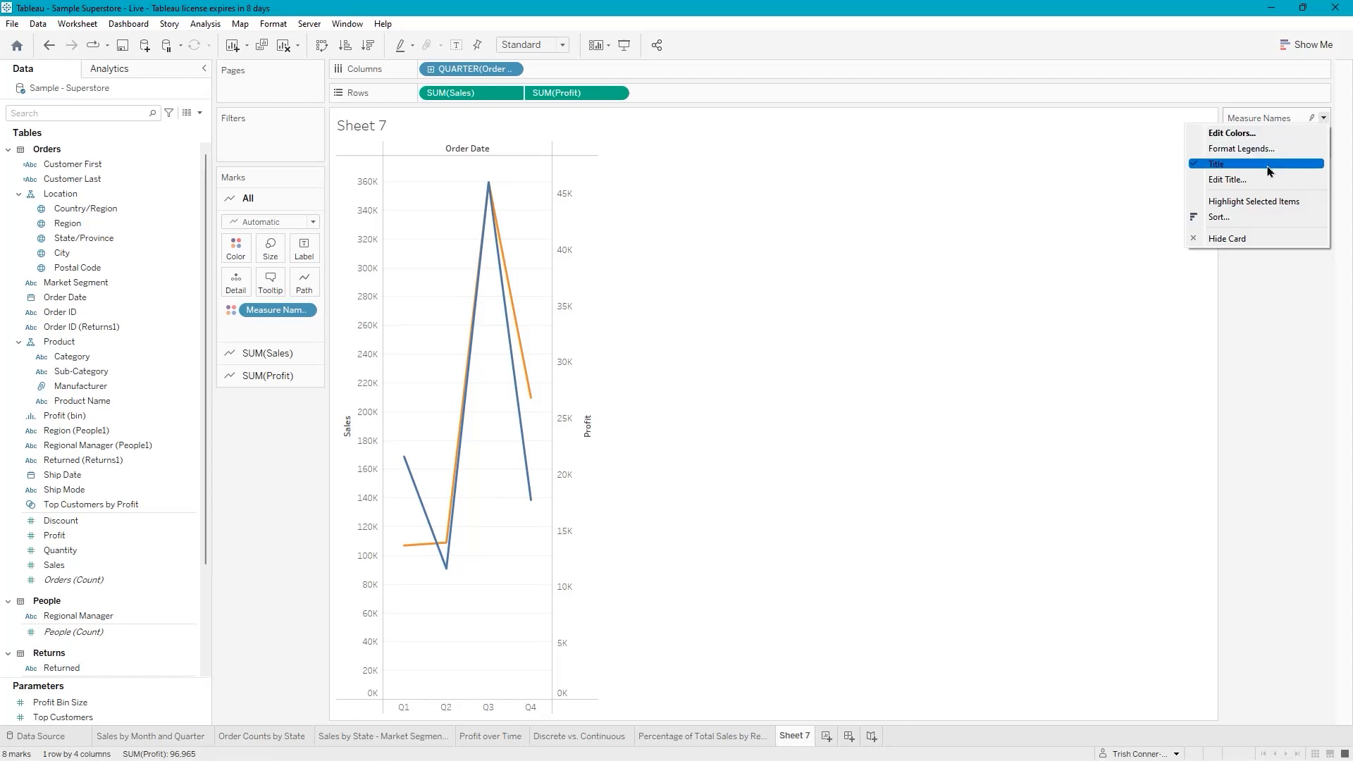
pyautogui.click(1230, 170)
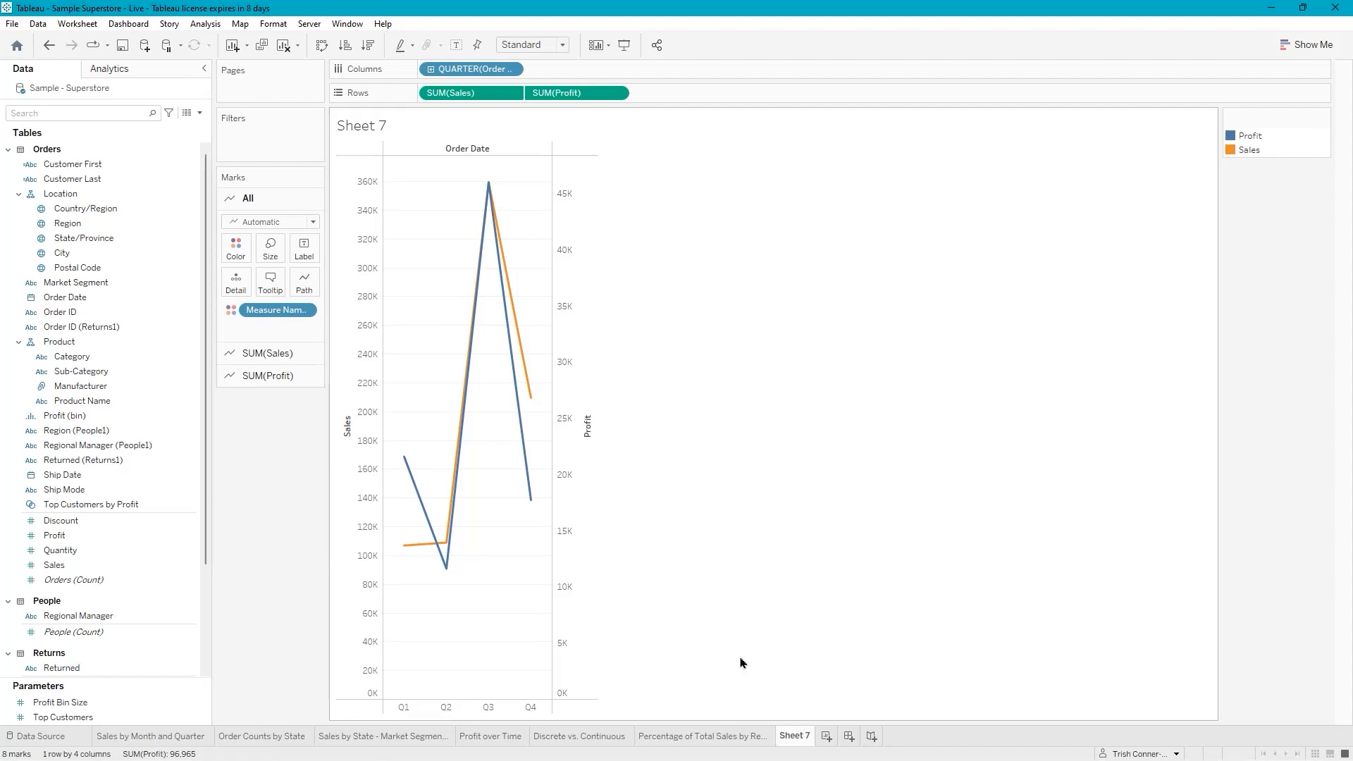
# Rename the worksheet as "Sales and Profit by Quarter"
pyautogui.doubleClick(795, 738)
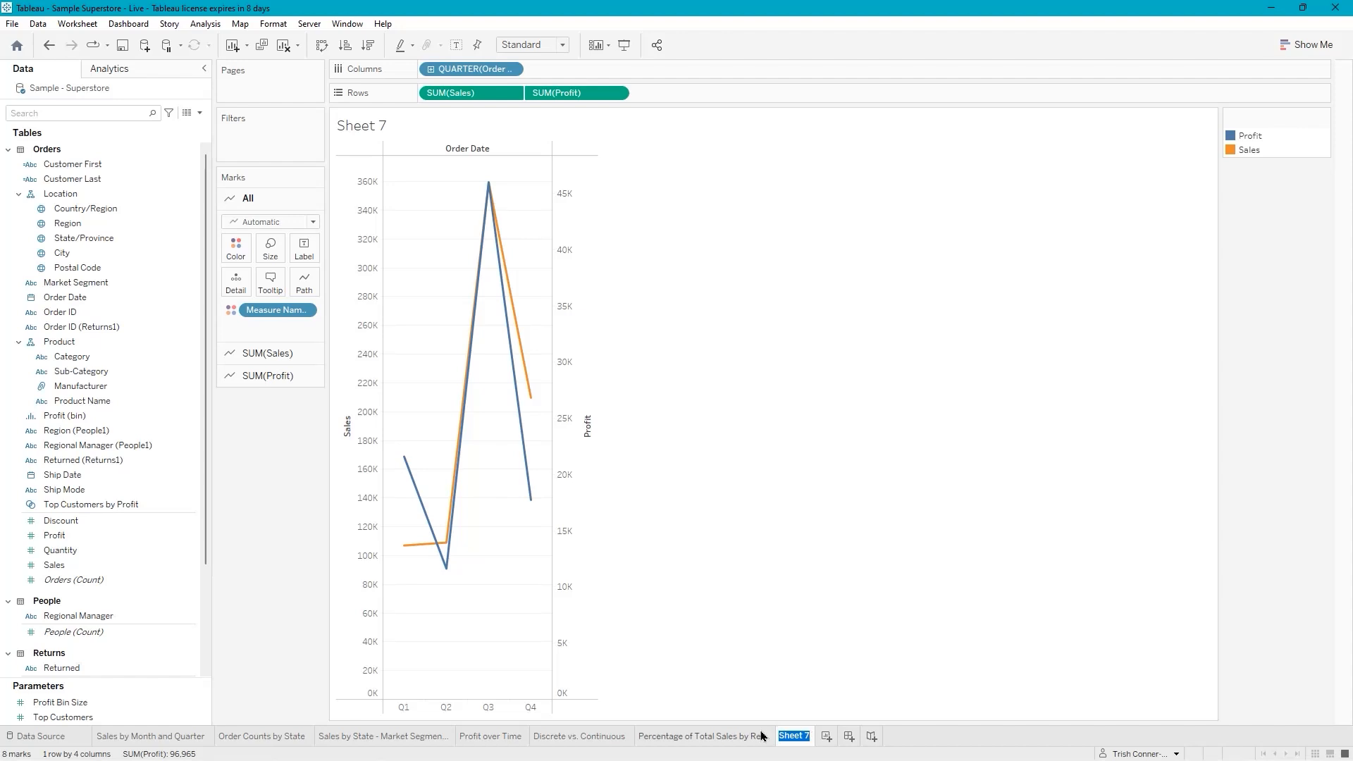
pyautogui.moveTo(762, 736)
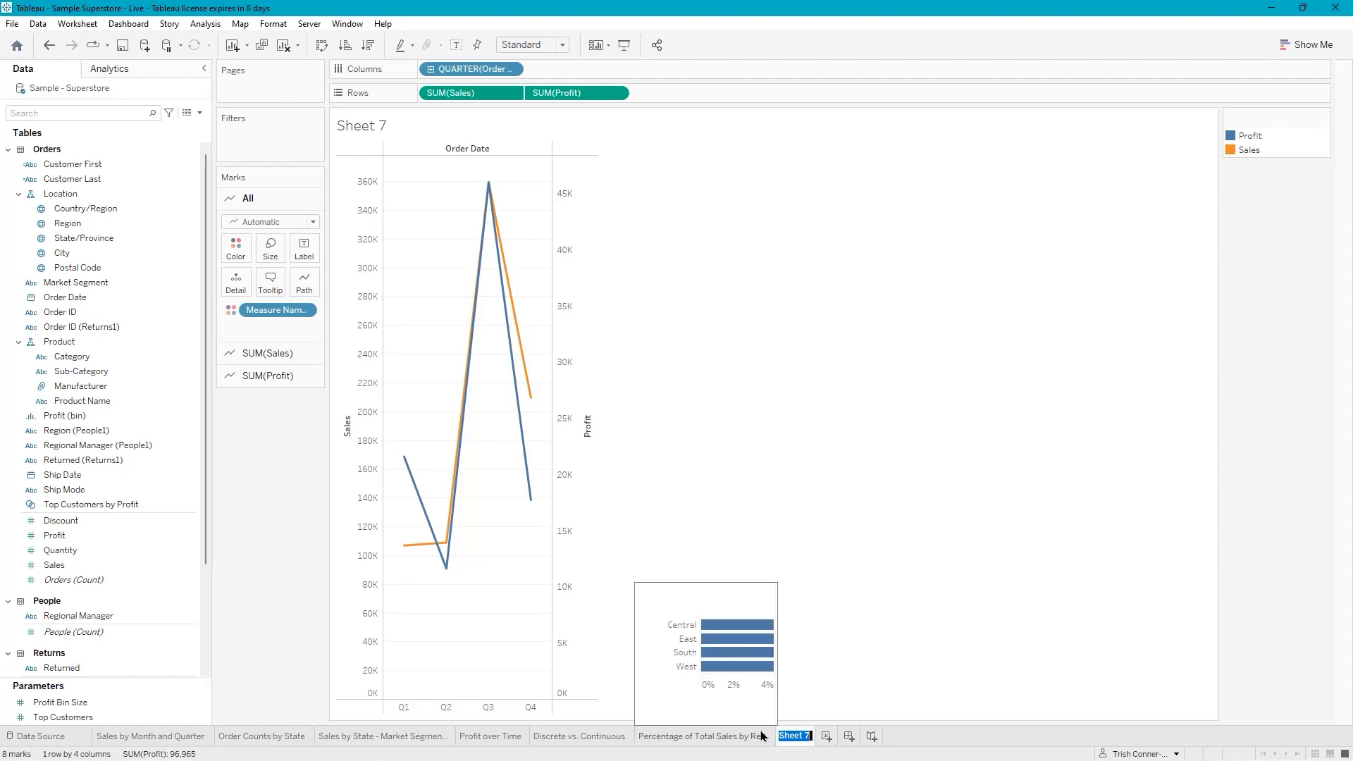
pyautogui.write('Sales and Pr')
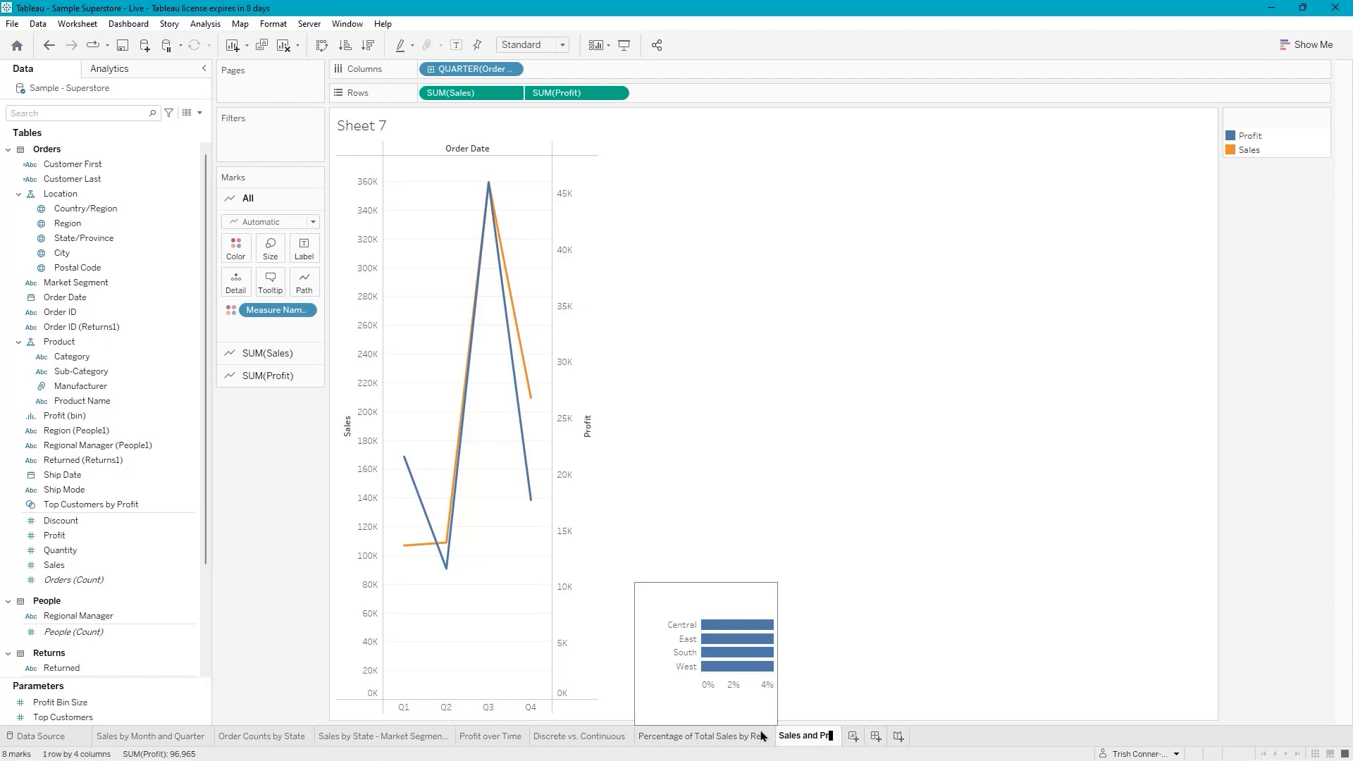
pyautogui.write('ofit by Quyar')
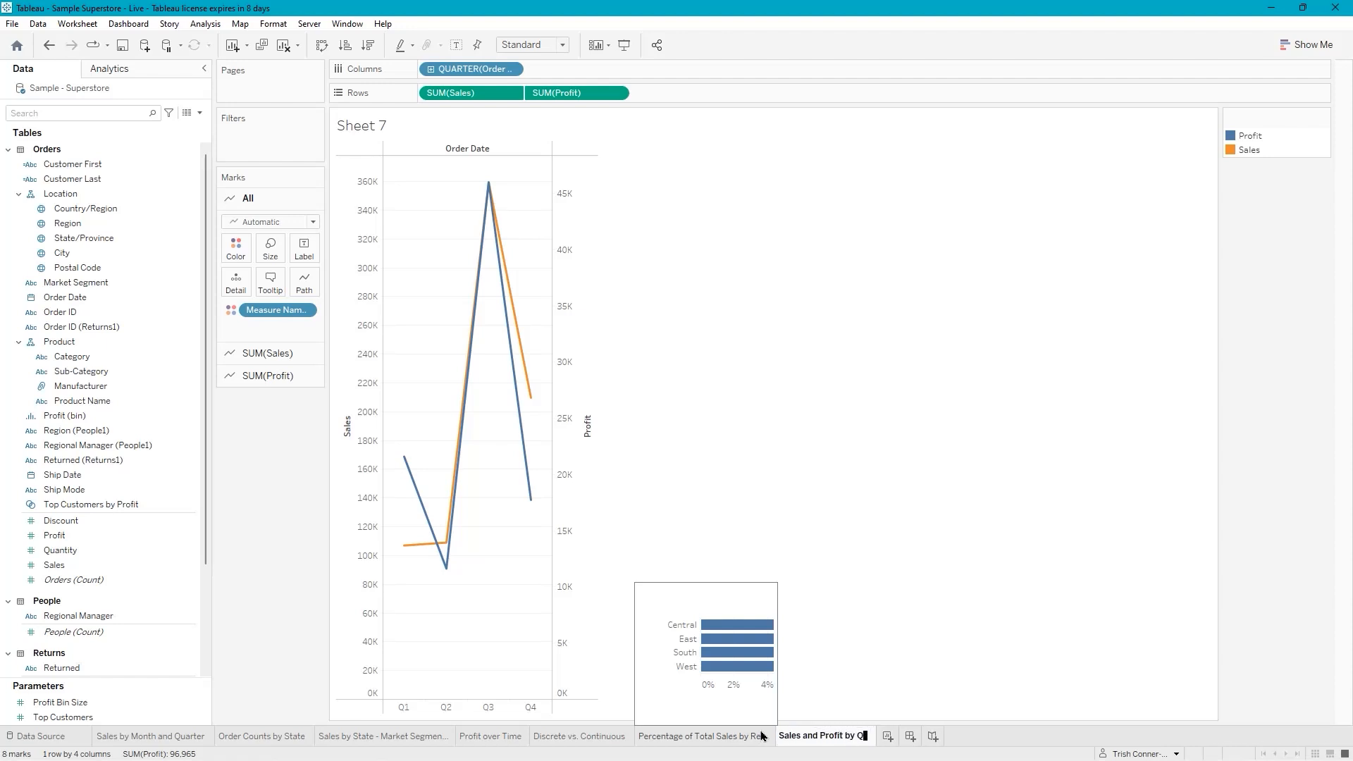
pyautogui.press('BackSpace')
pyautogui.press('BackSpace')
pyautogui.press('BackSpace')
pyautogui.write('arter')
pyautogui.press('Return')
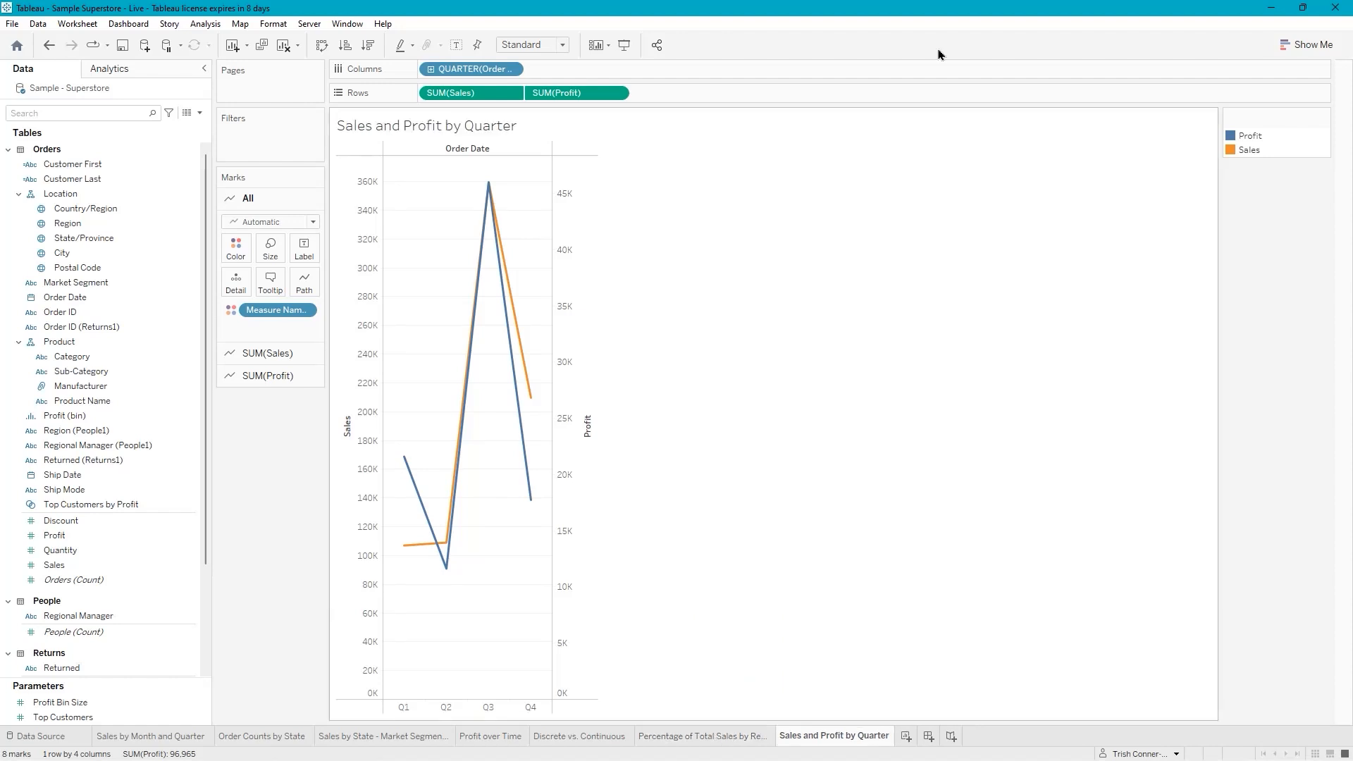
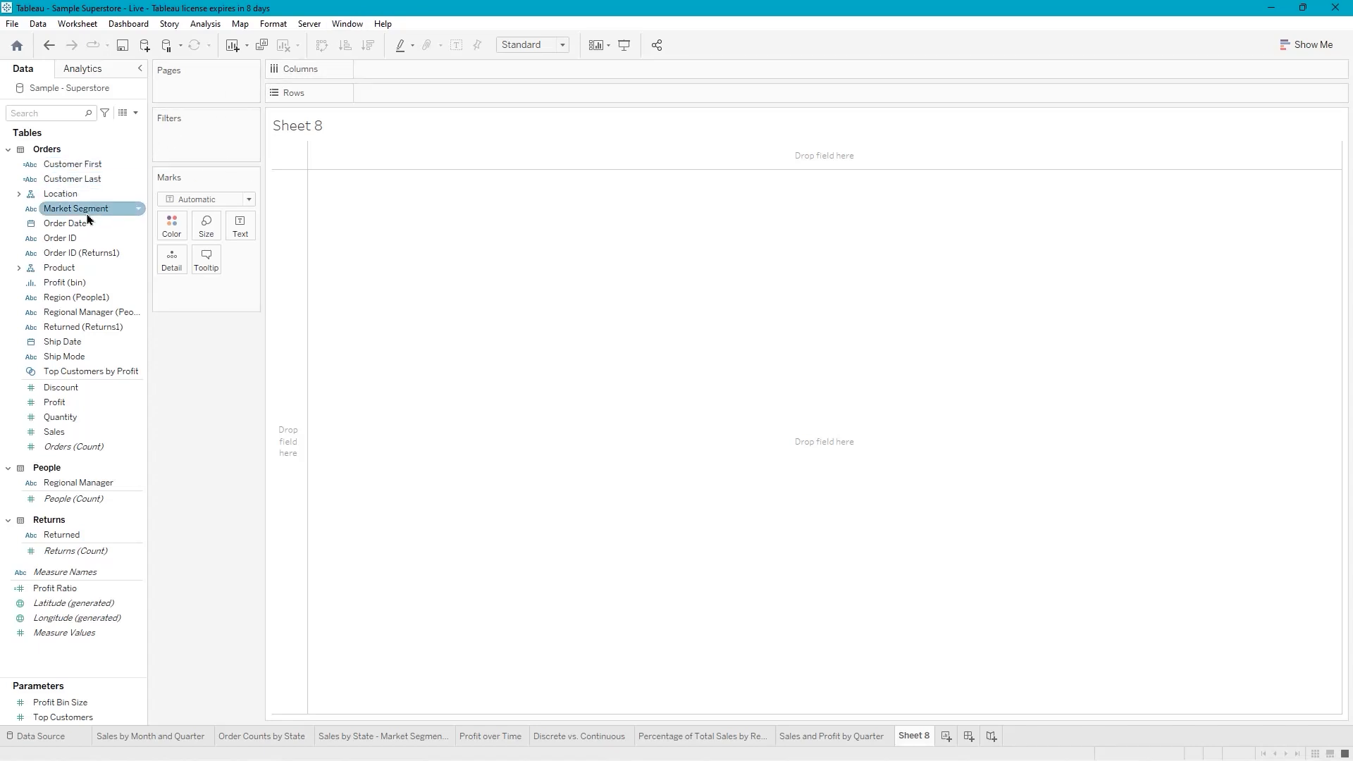
# On the blank Sheet 8, place Order Date by year and Sales in the columns and Ship Mode in the rows
pyautogui.click(85, 224)
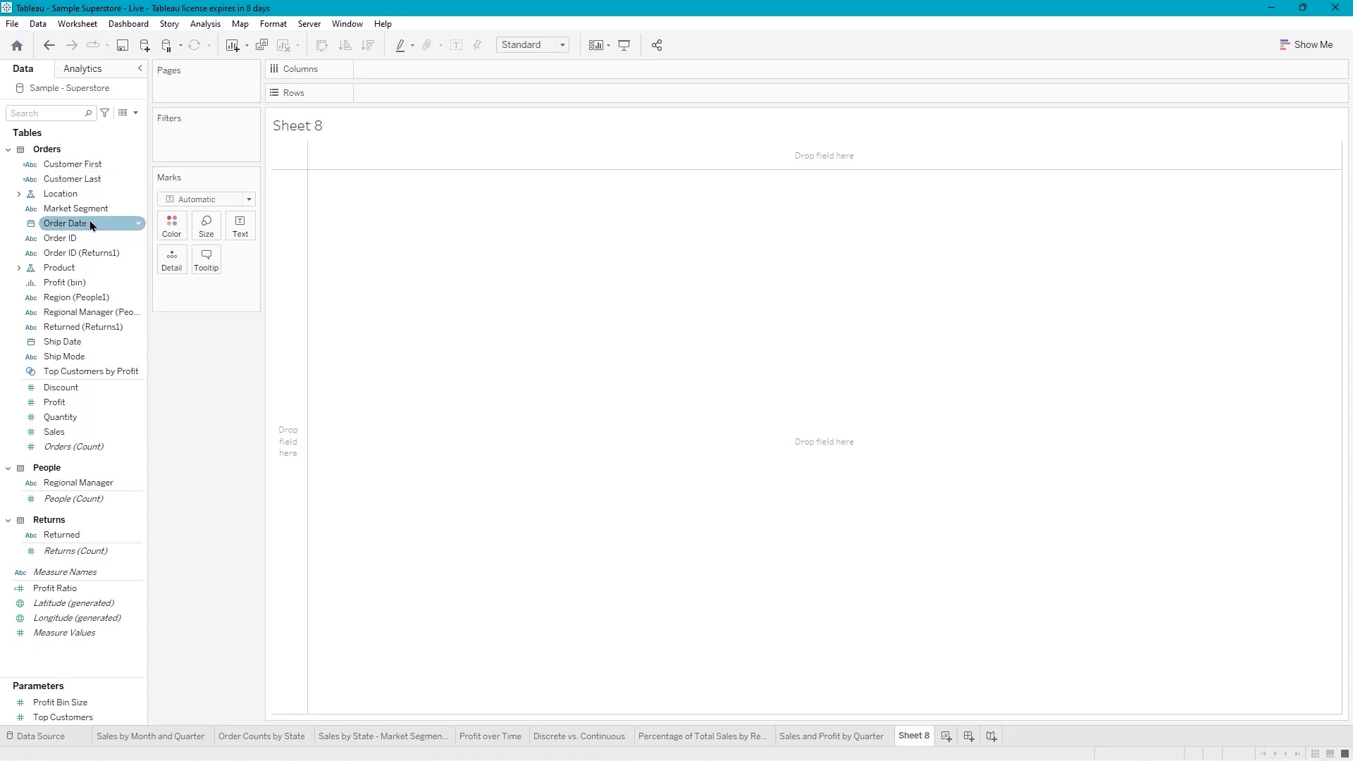
pyautogui.moveTo(90, 222); pyautogui.dragTo(439, 68)
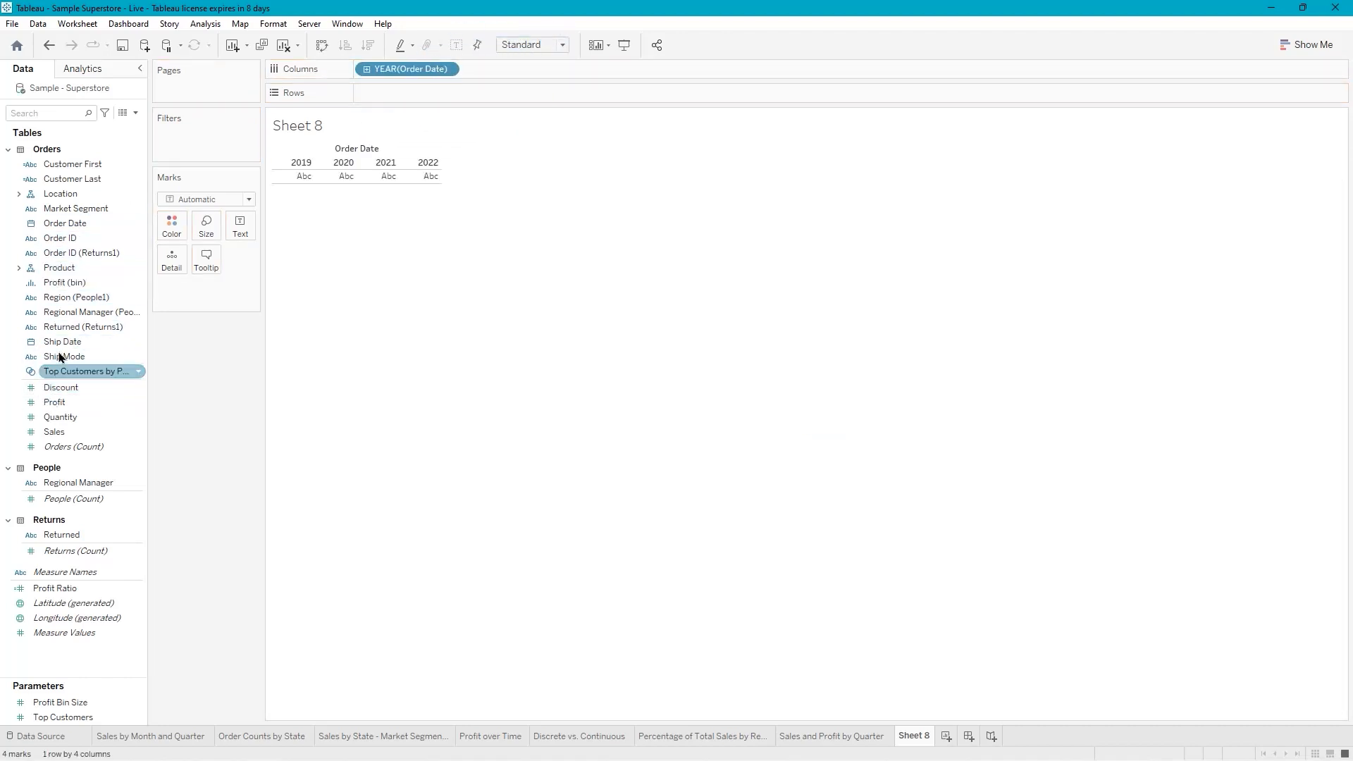
pyautogui.moveTo(53, 431); pyautogui.dragTo(489, 70)
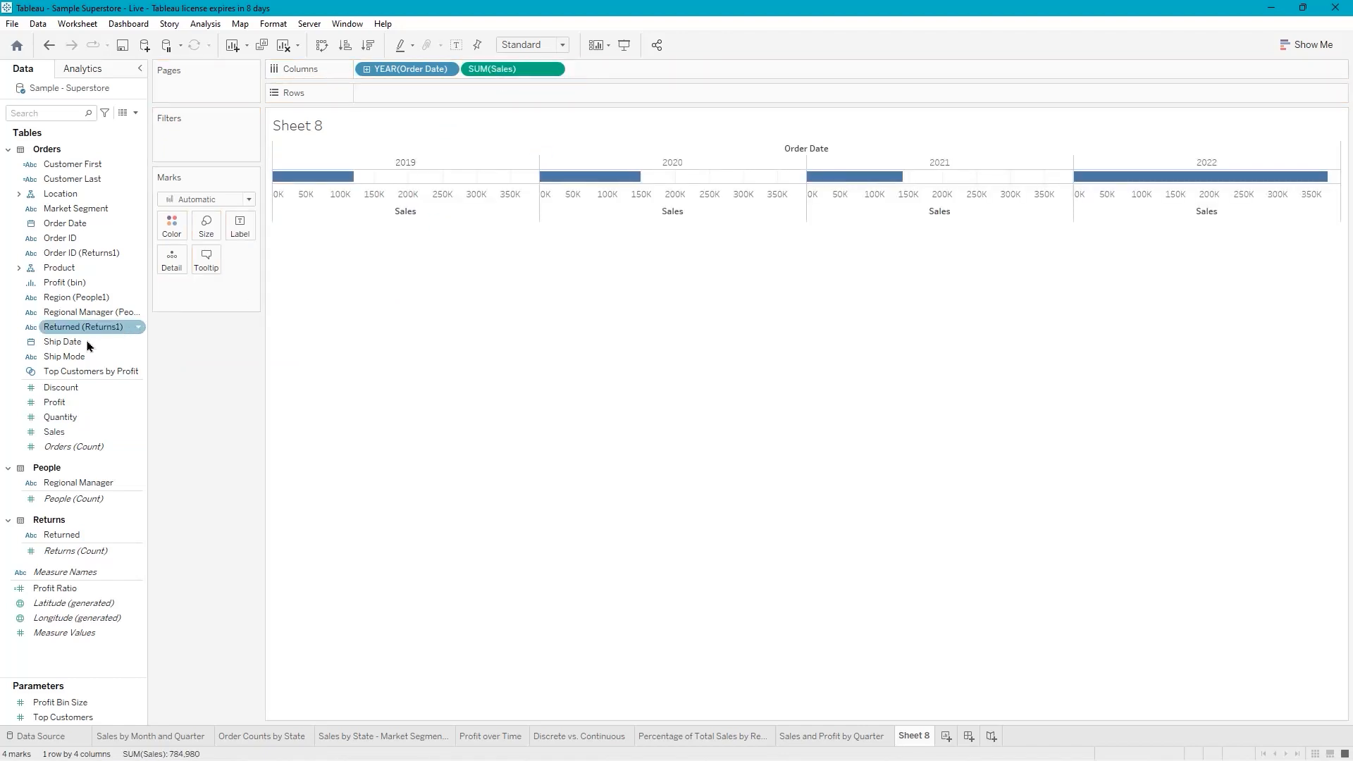
pyautogui.click(62, 359)
pyautogui.moveTo(62, 361); pyautogui.dragTo(384, 97)
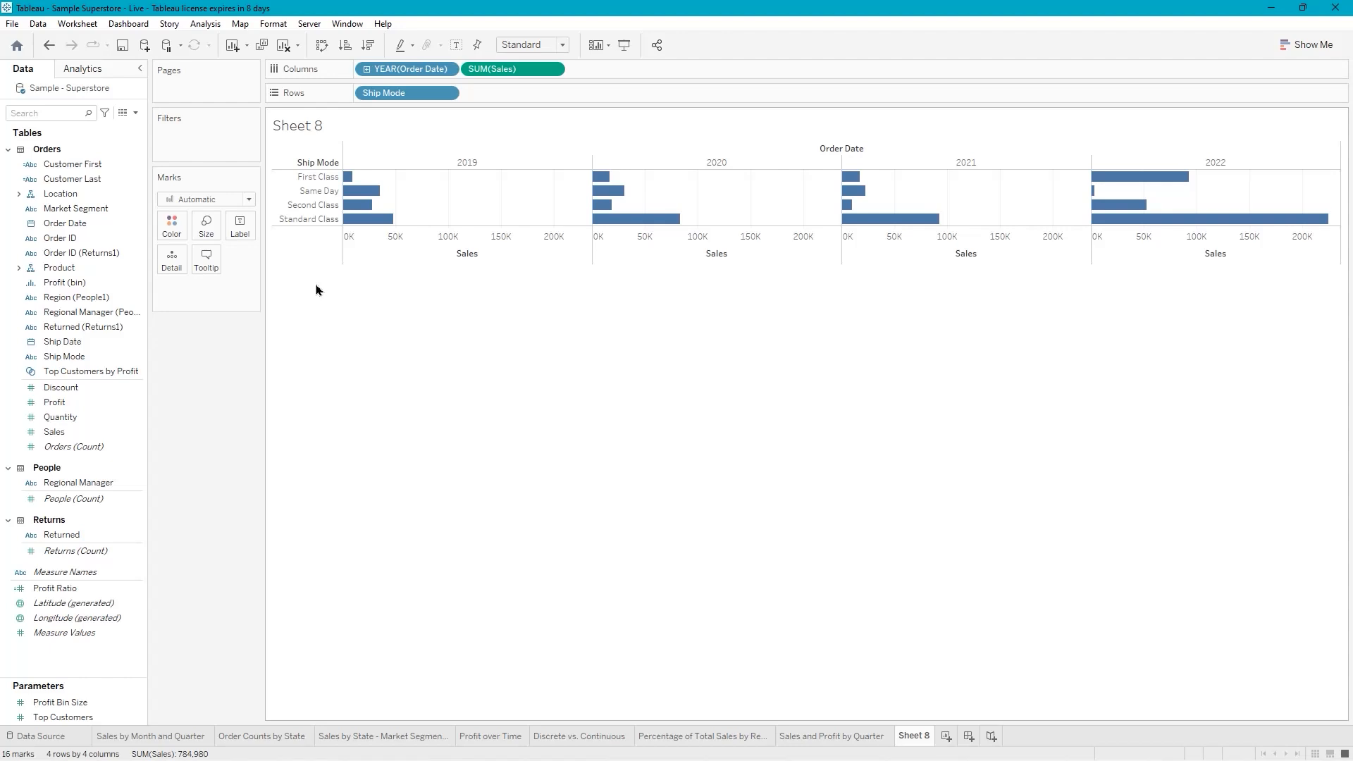
# Turn the Ship Mode field in the rows into the calculation SPLIT([Ship Mode]," ",1) and apply it
pyautogui.doubleClick(405, 94)
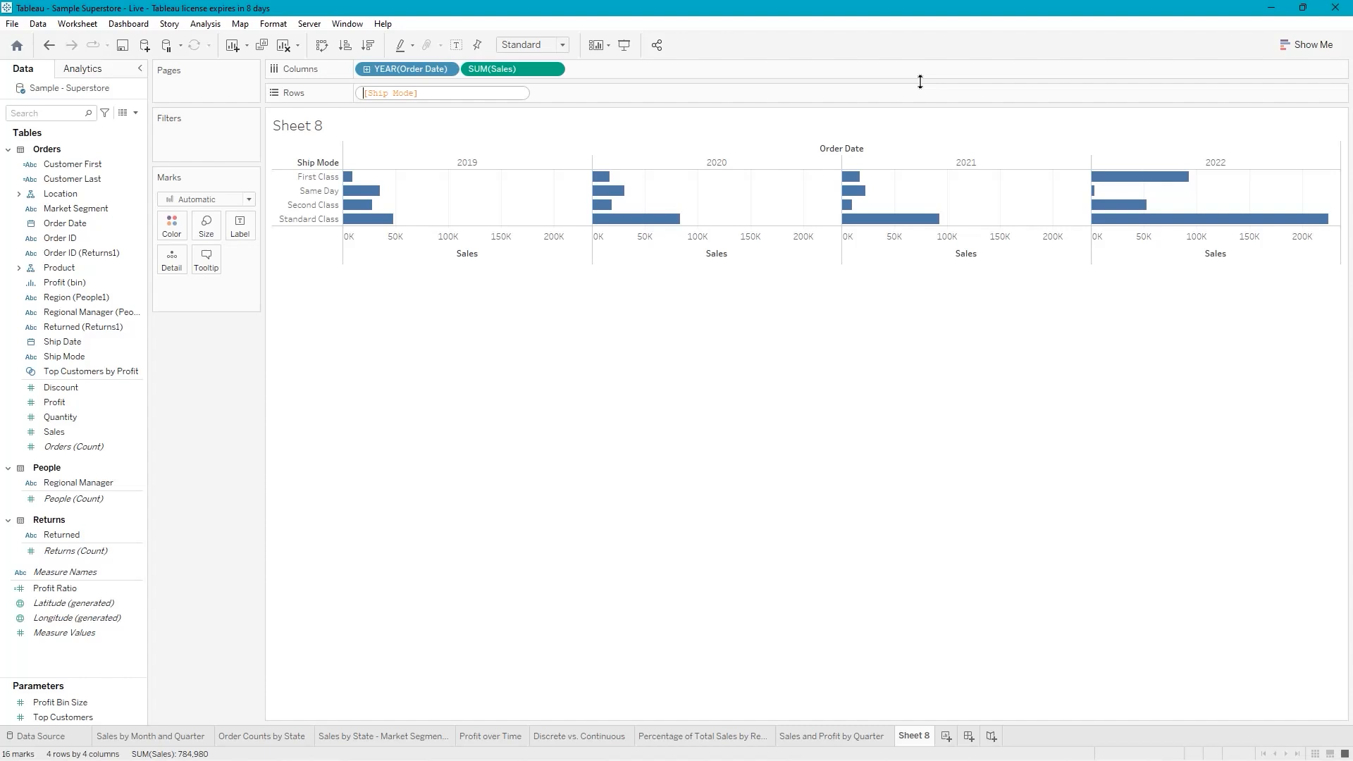
pyautogui.write('sp')
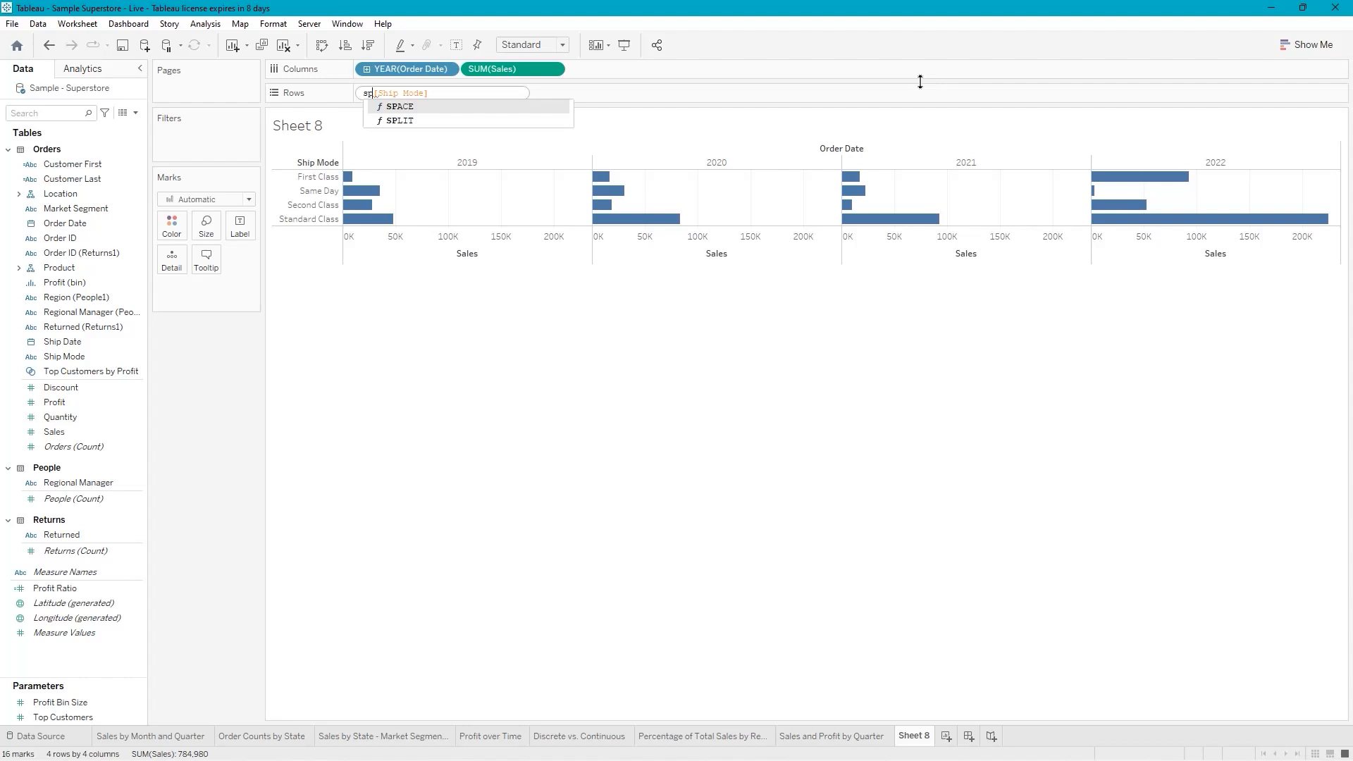
pyautogui.press('Down')
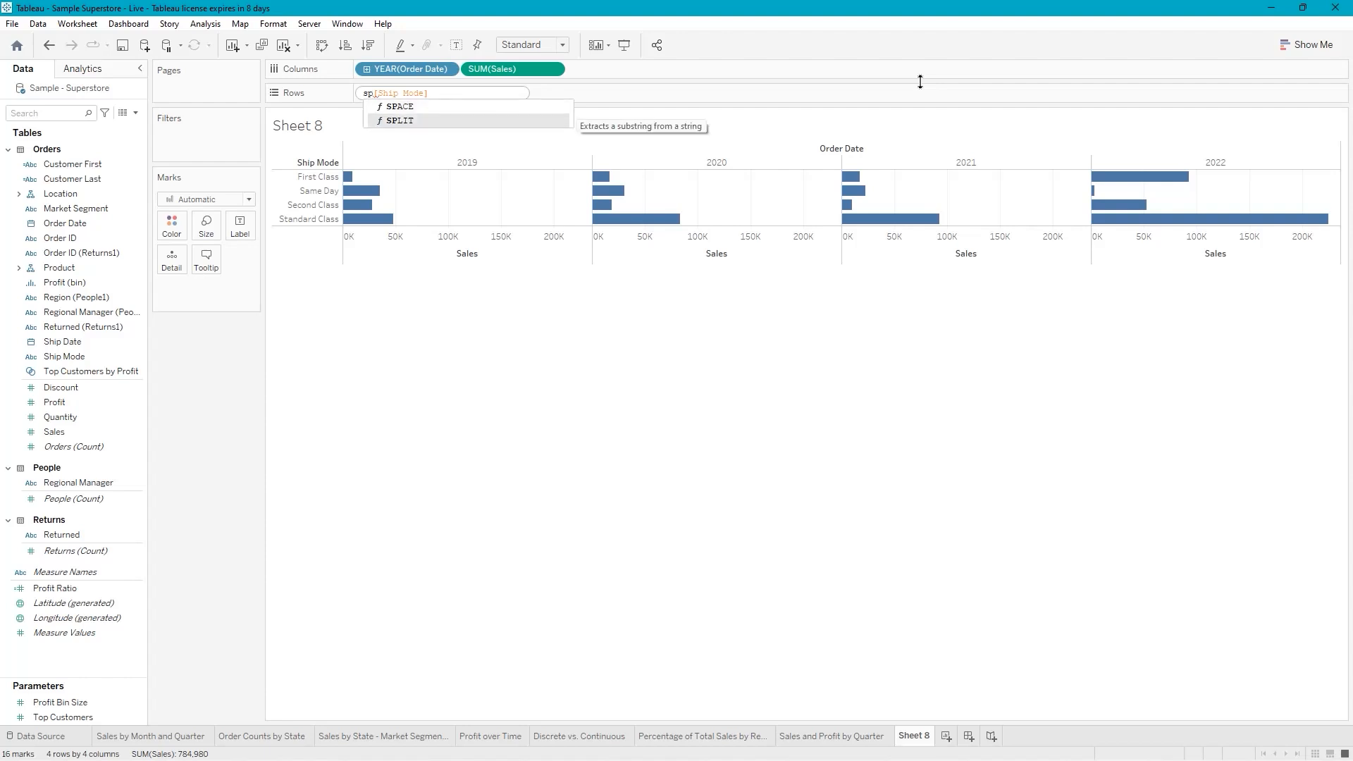
pyautogui.press('Return')
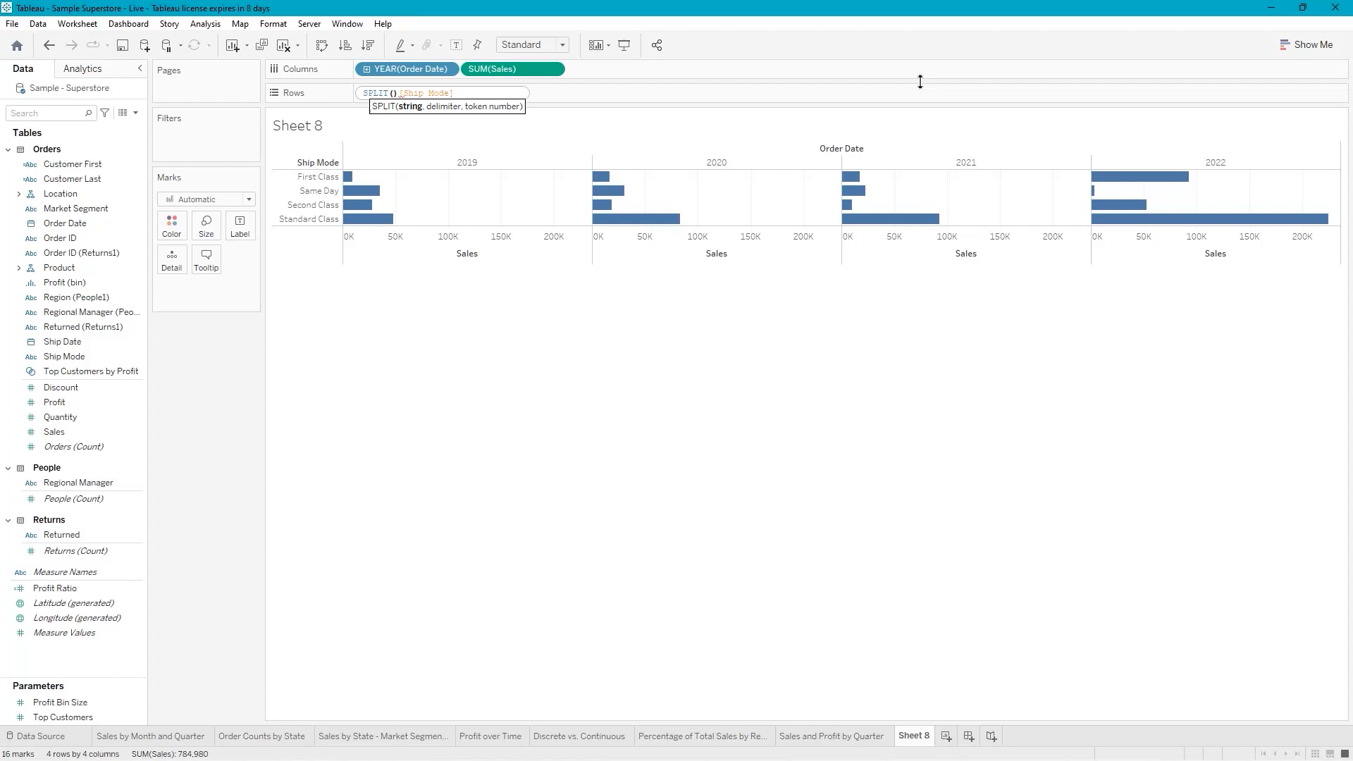
pyautogui.press('BackSpace')
pyautogui.write(',')
pyautogui.write(',')
pyautogui.write('1')
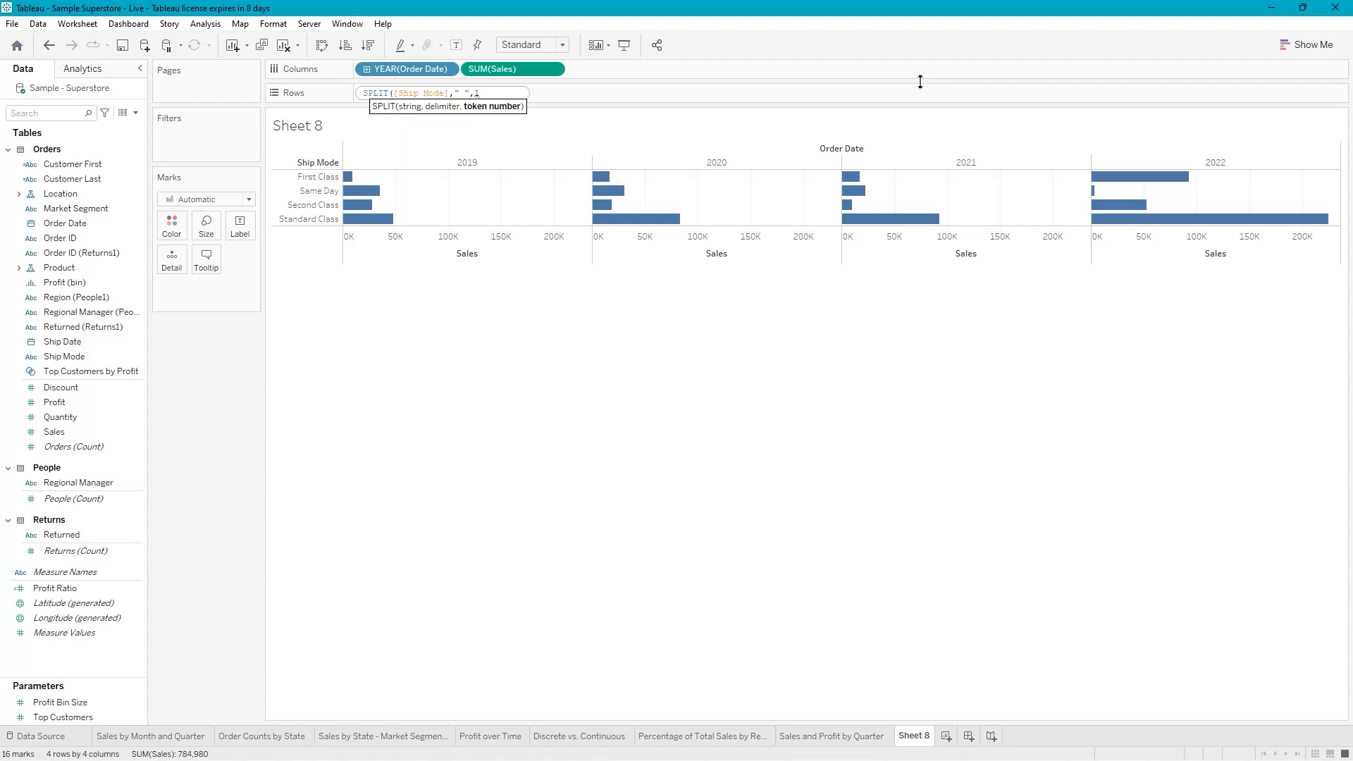
pyautogui.write(')')
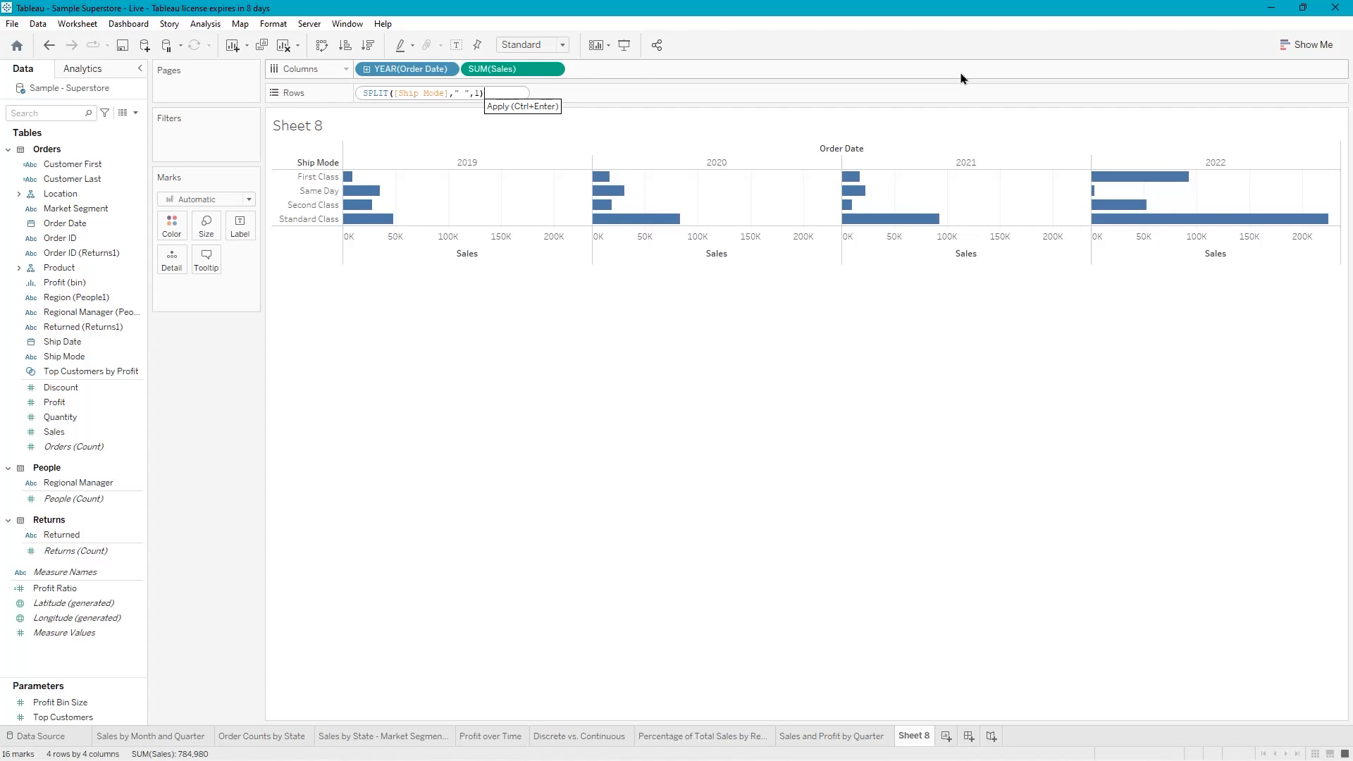
pyautogui.hotkey('ctrl', 'Return')
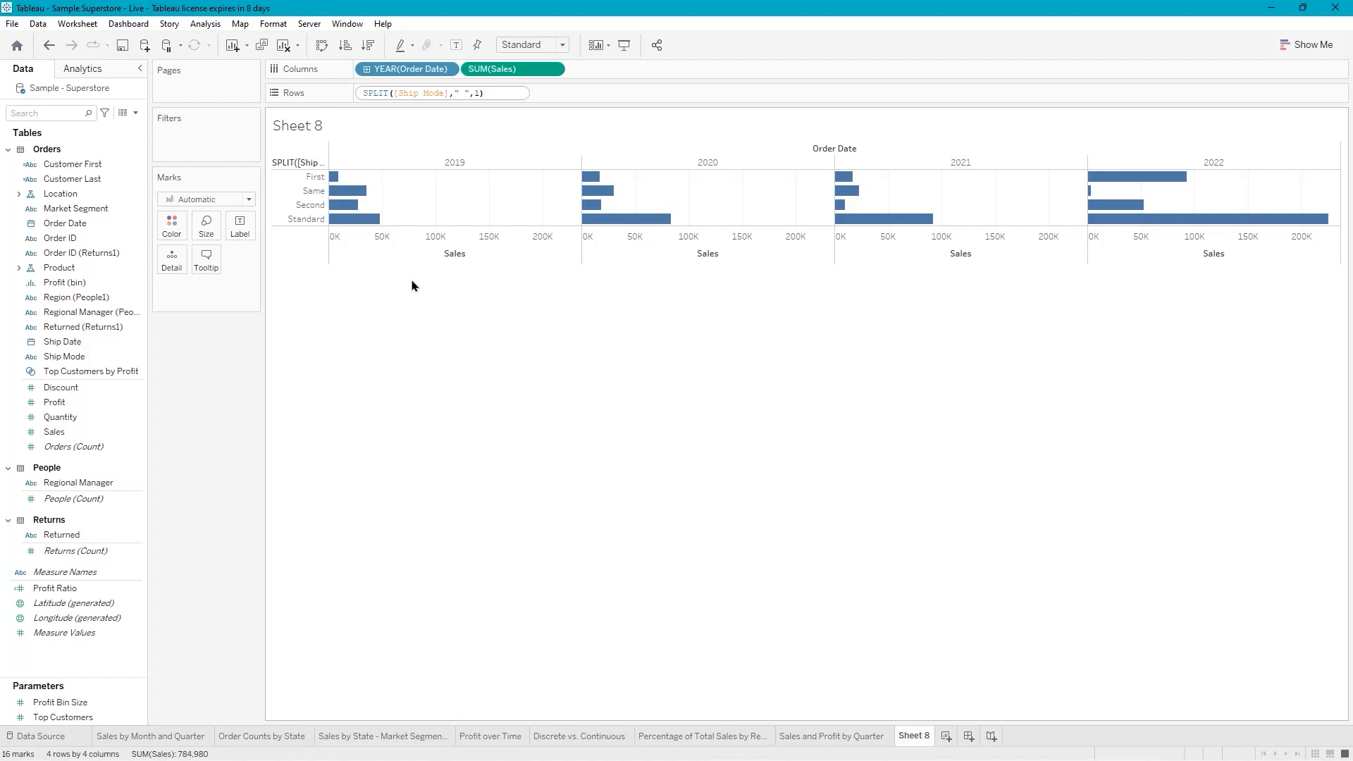
# Set the token number of the SPLIT calculation in the rows to 2 and apply it
pyautogui.click(475, 93)
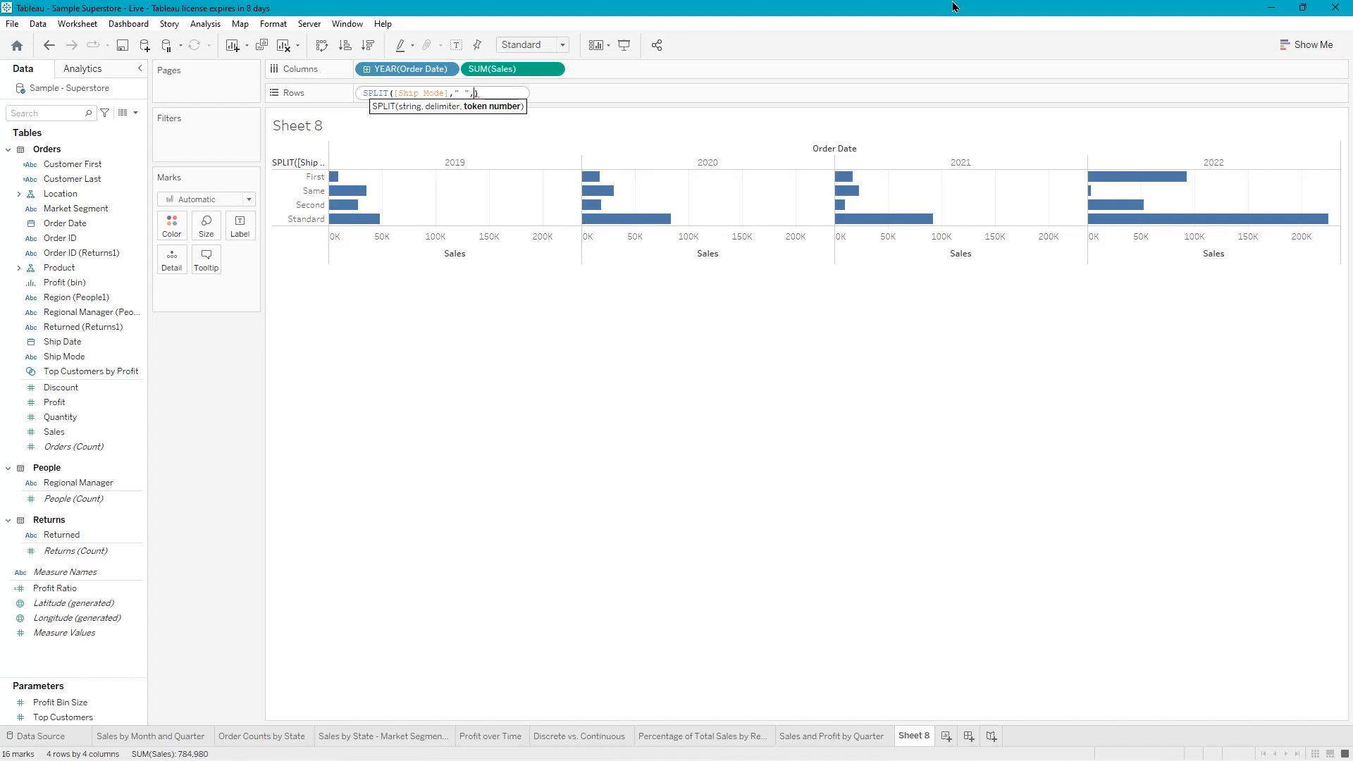
pyautogui.write('2')
pyautogui.press('Right')
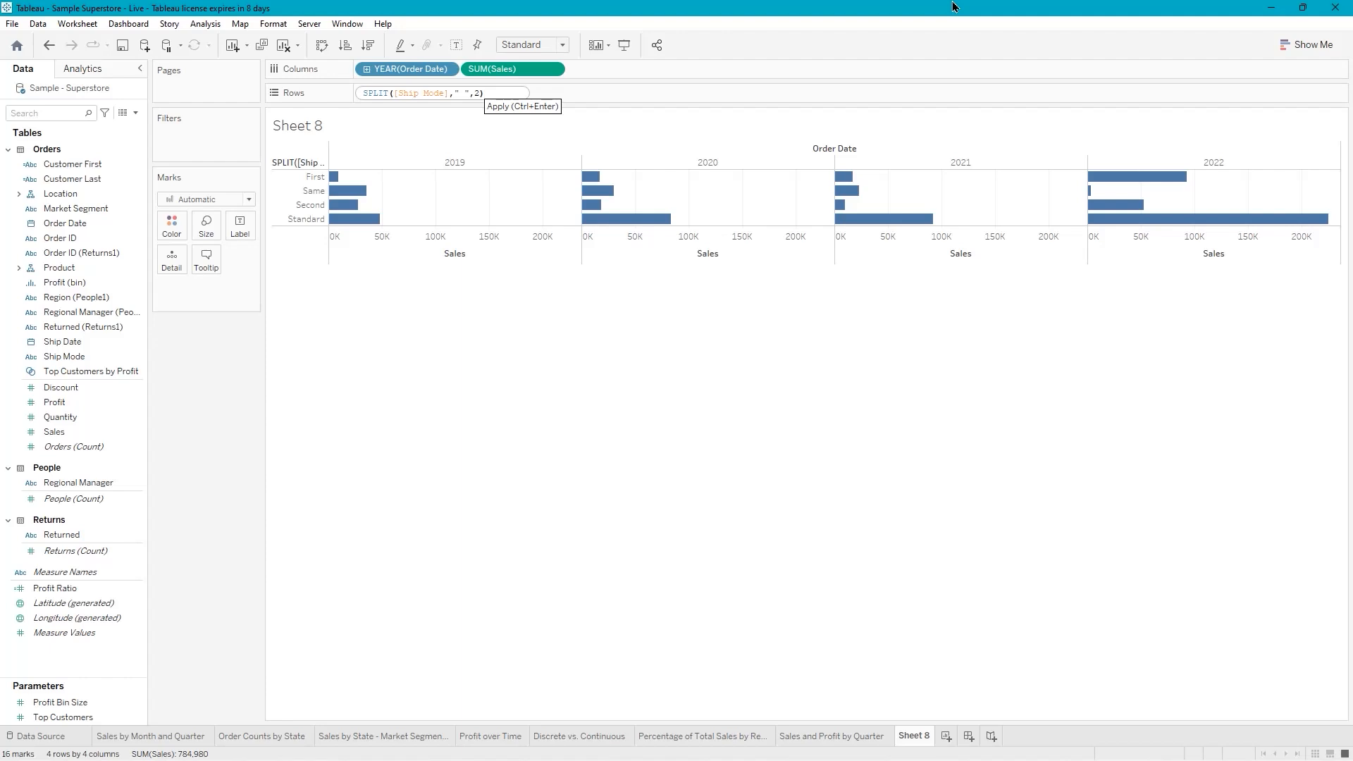
pyautogui.hotkey('ctrl', 'Return')
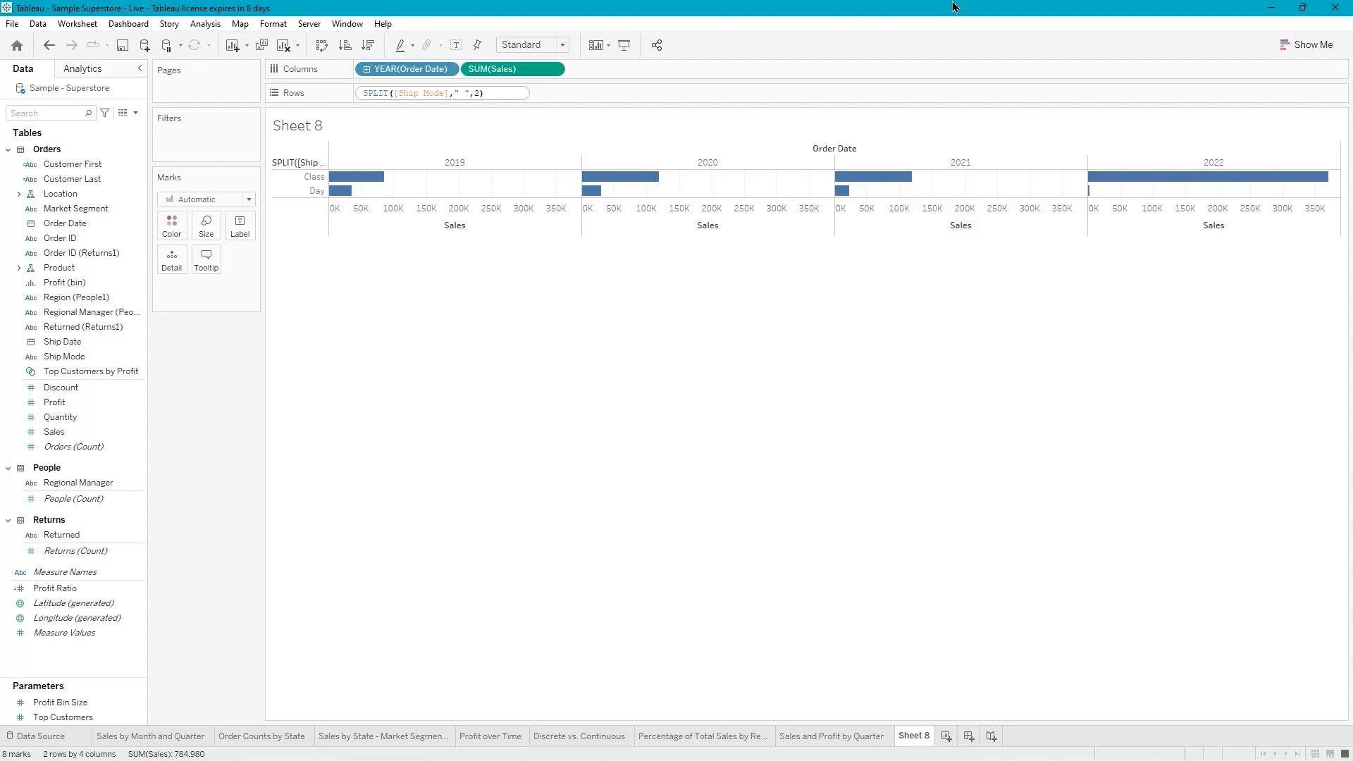
# Set the SPLIT calculation's token number back to 1 and commit the calculation to the rows
pyautogui.press('Left')
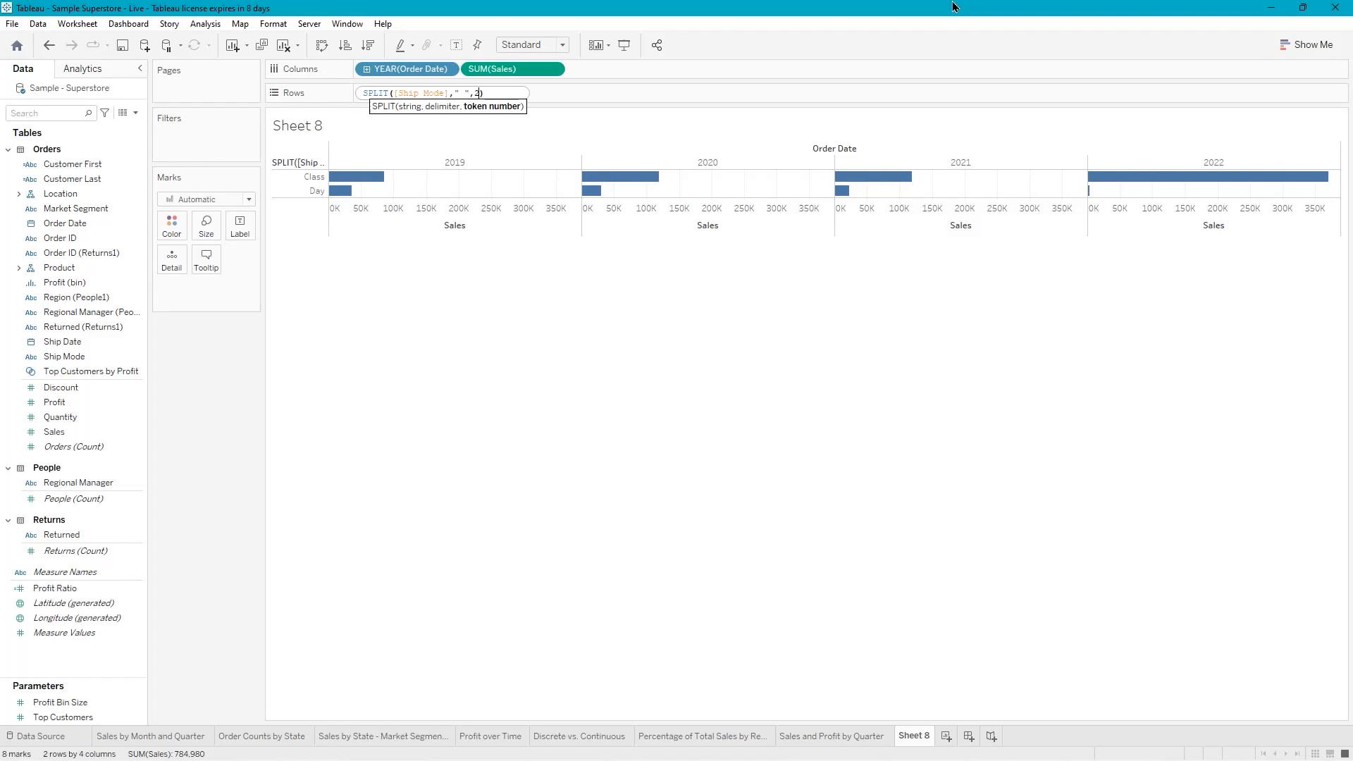
pyautogui.press('BackSpace')
pyautogui.write('1')
pyautogui.press('Right')
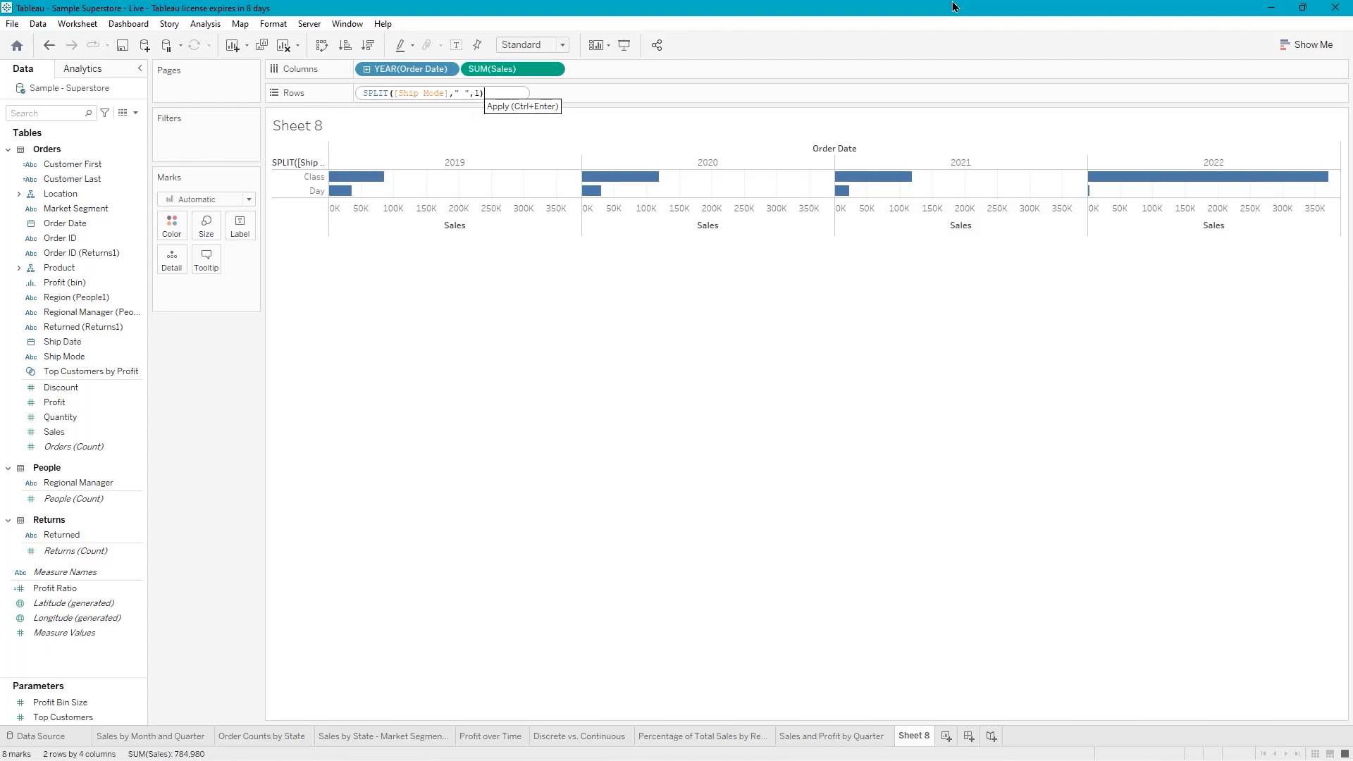
pyautogui.press('Return')
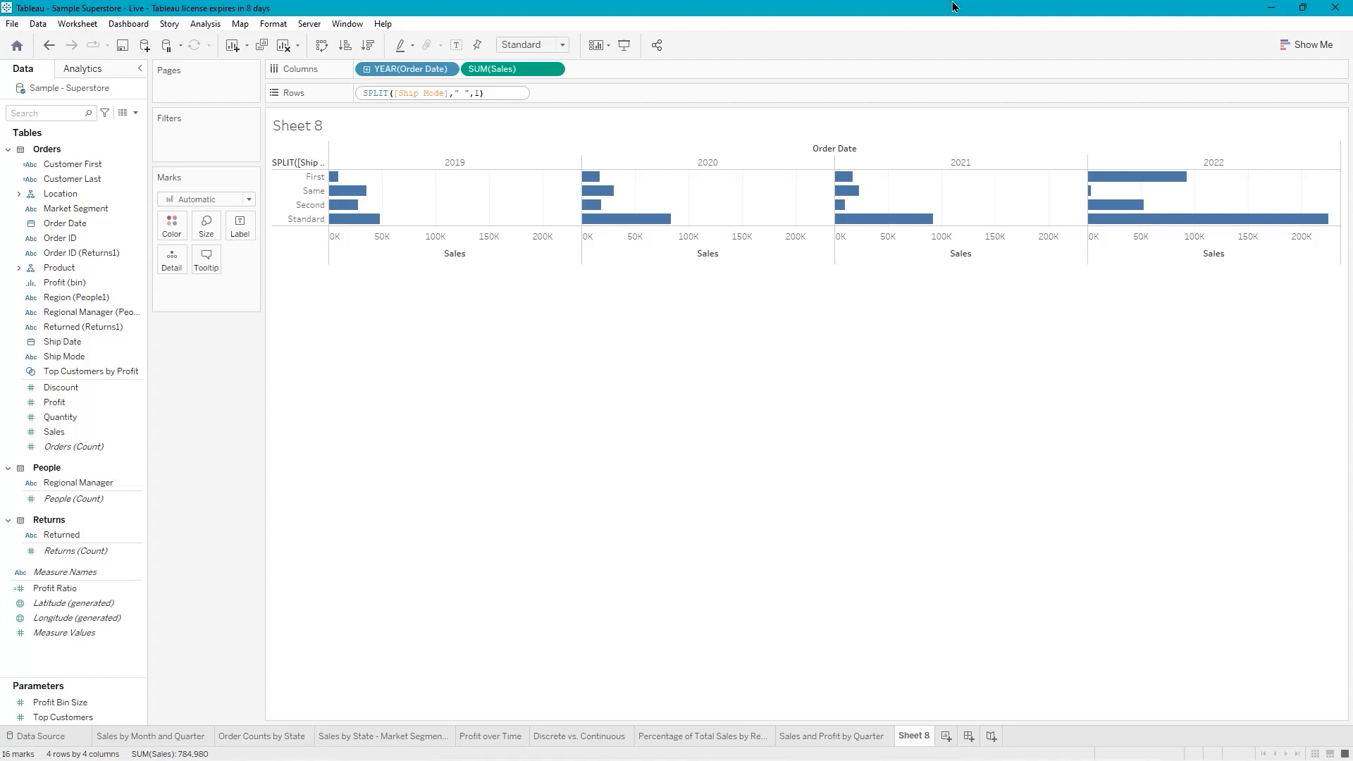
# Rename the Sheet 8 worksheet as "Row-Level Calculation"
pyautogui.doubleClick(914, 736)
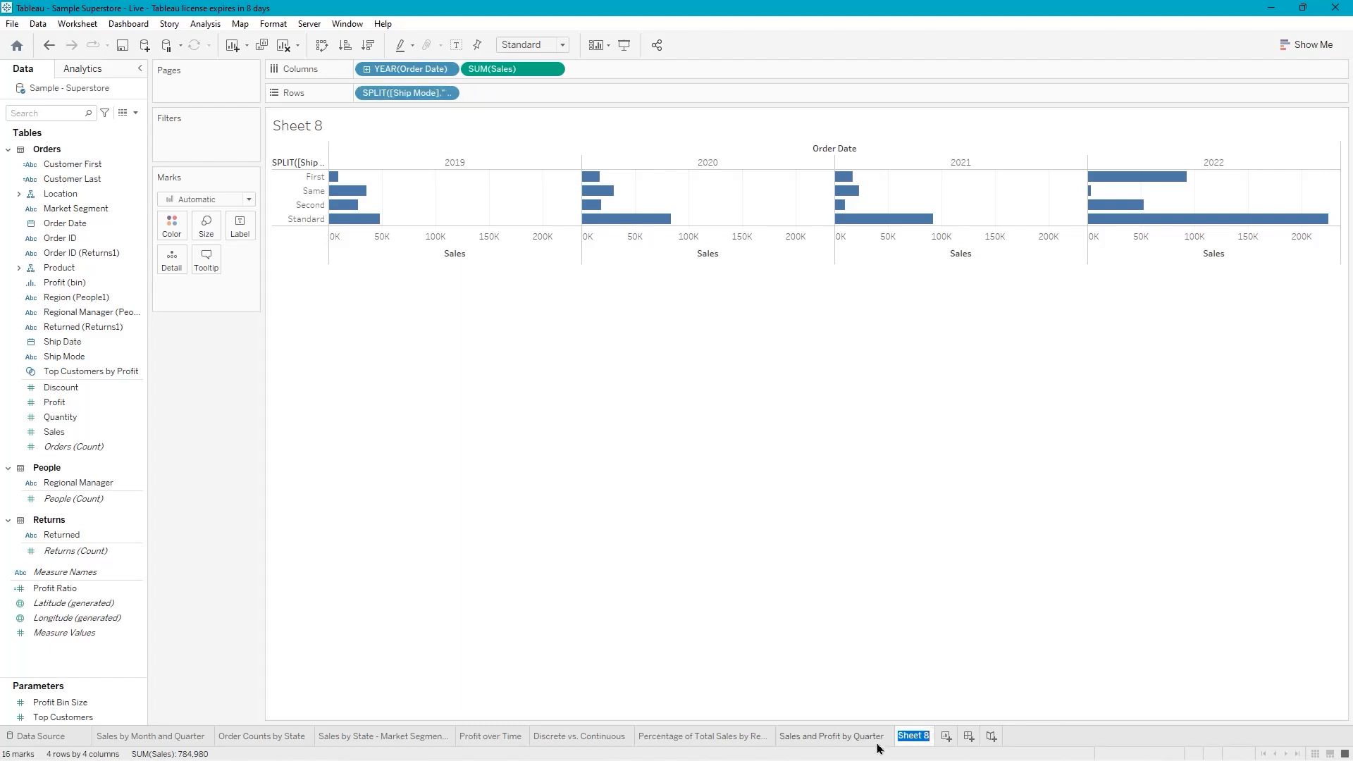
pyautogui.write('Row')
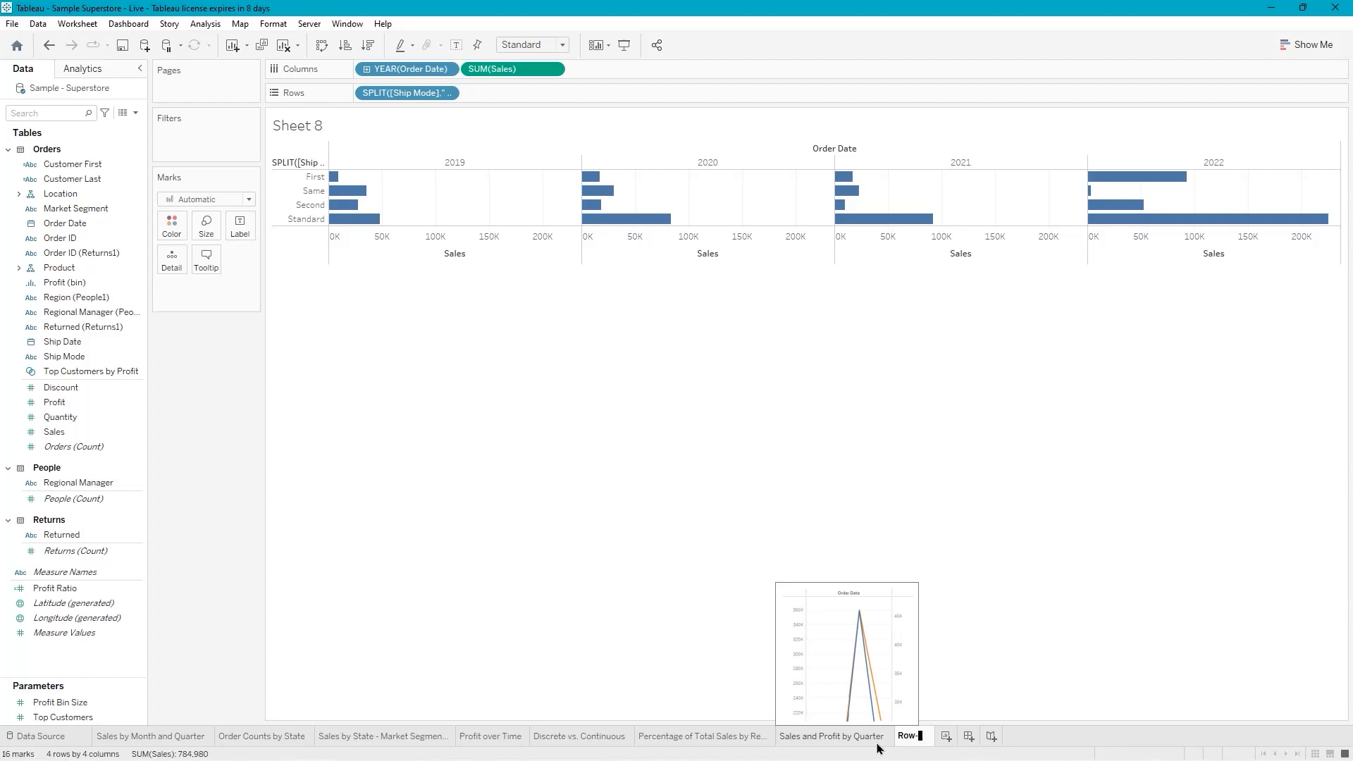
pyautogui.write('-Level Calculation')
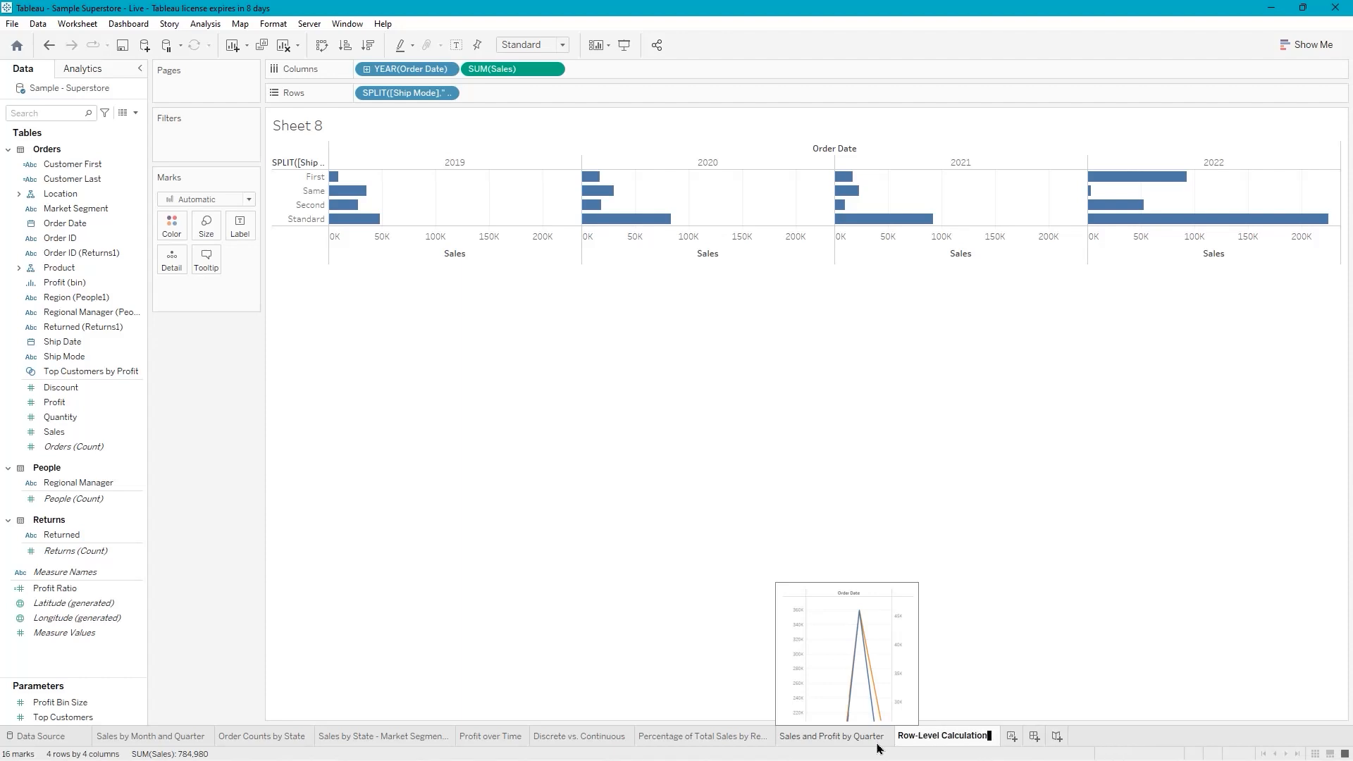
pyautogui.press('Return')
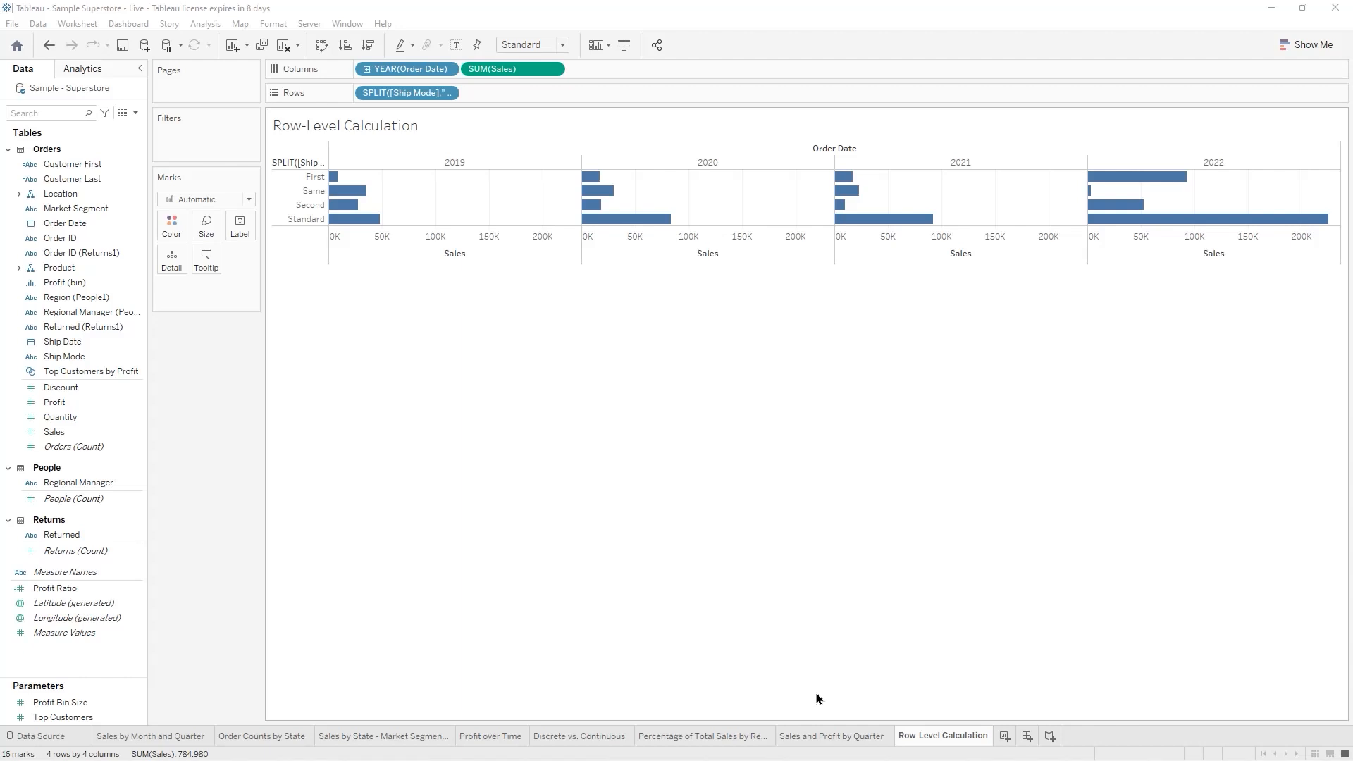
# Duplicate the Sales and Profit by Quarter worksheet and rename the copy as "Aggregate Calculation"
pyautogui.click(832, 742)
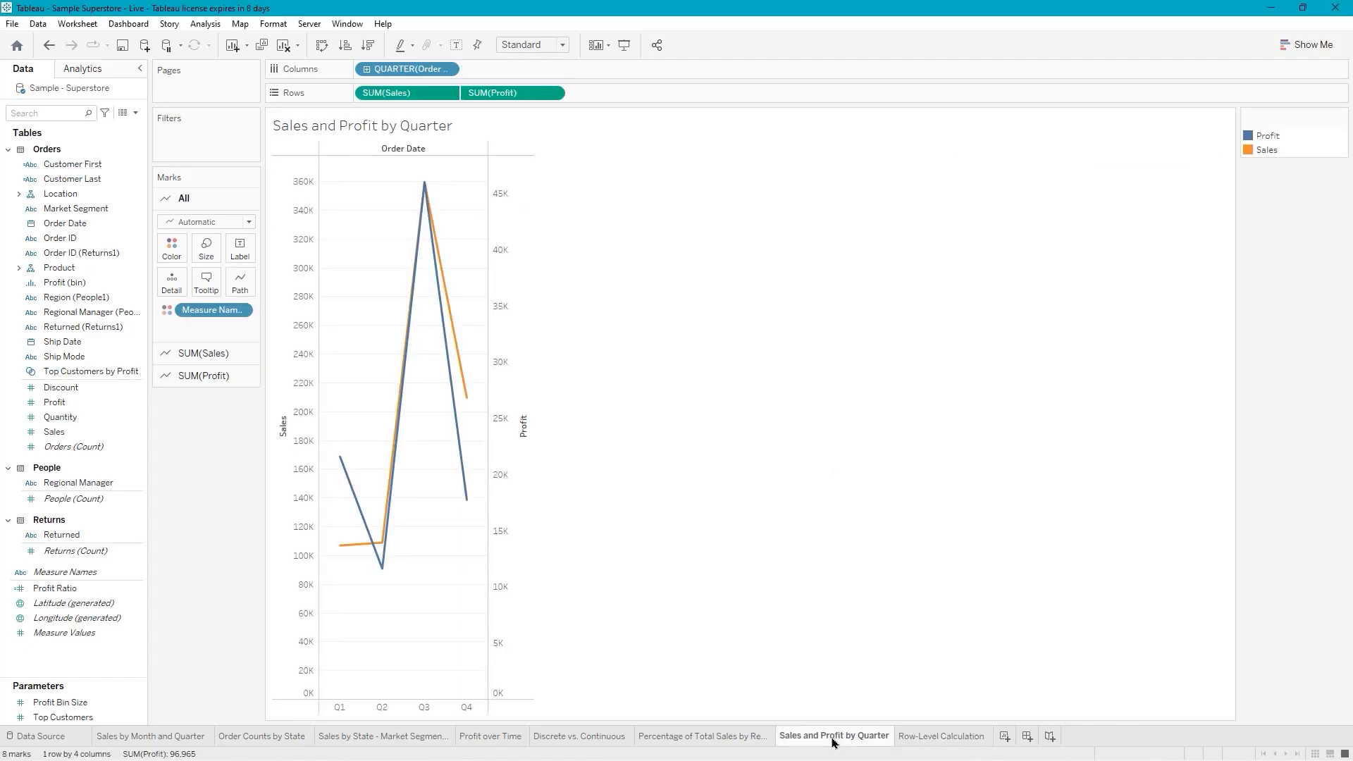
pyautogui.rightClick(832, 742)
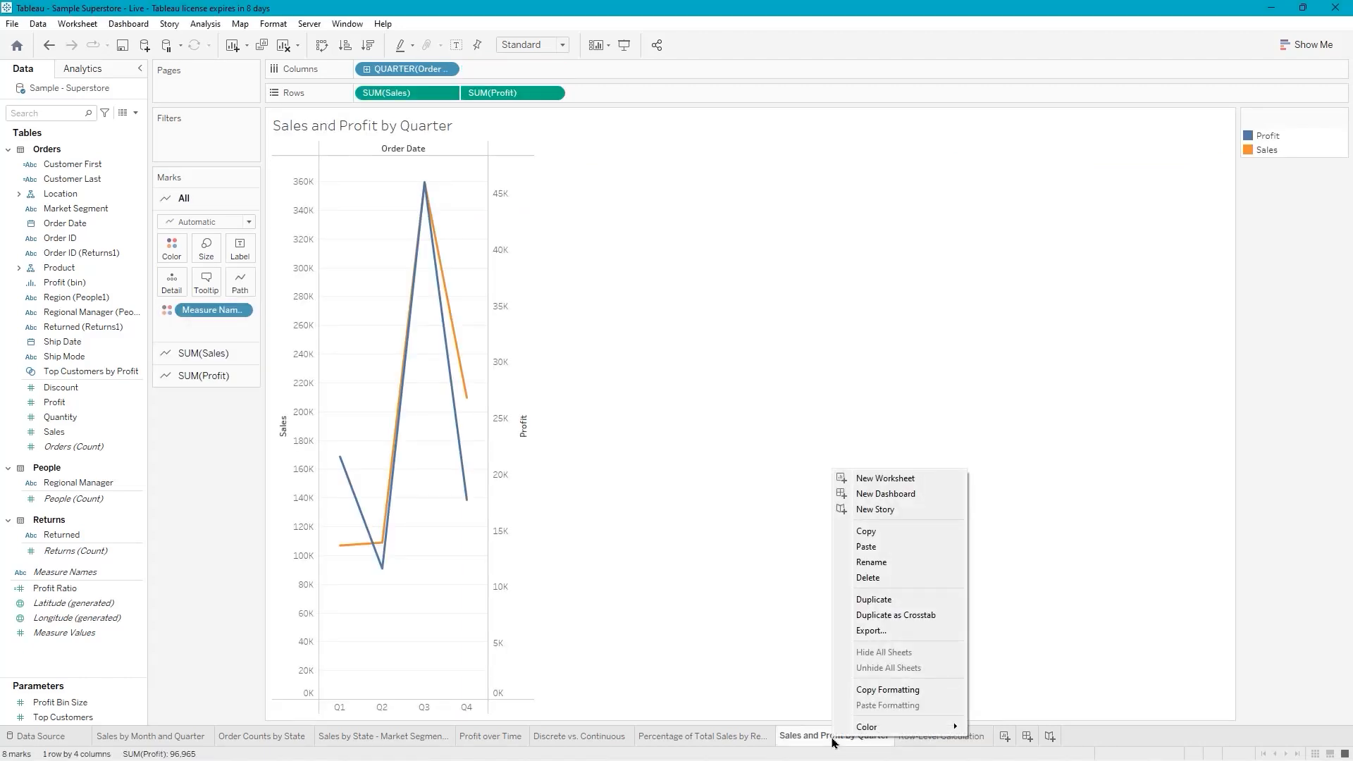
pyautogui.click(873, 600)
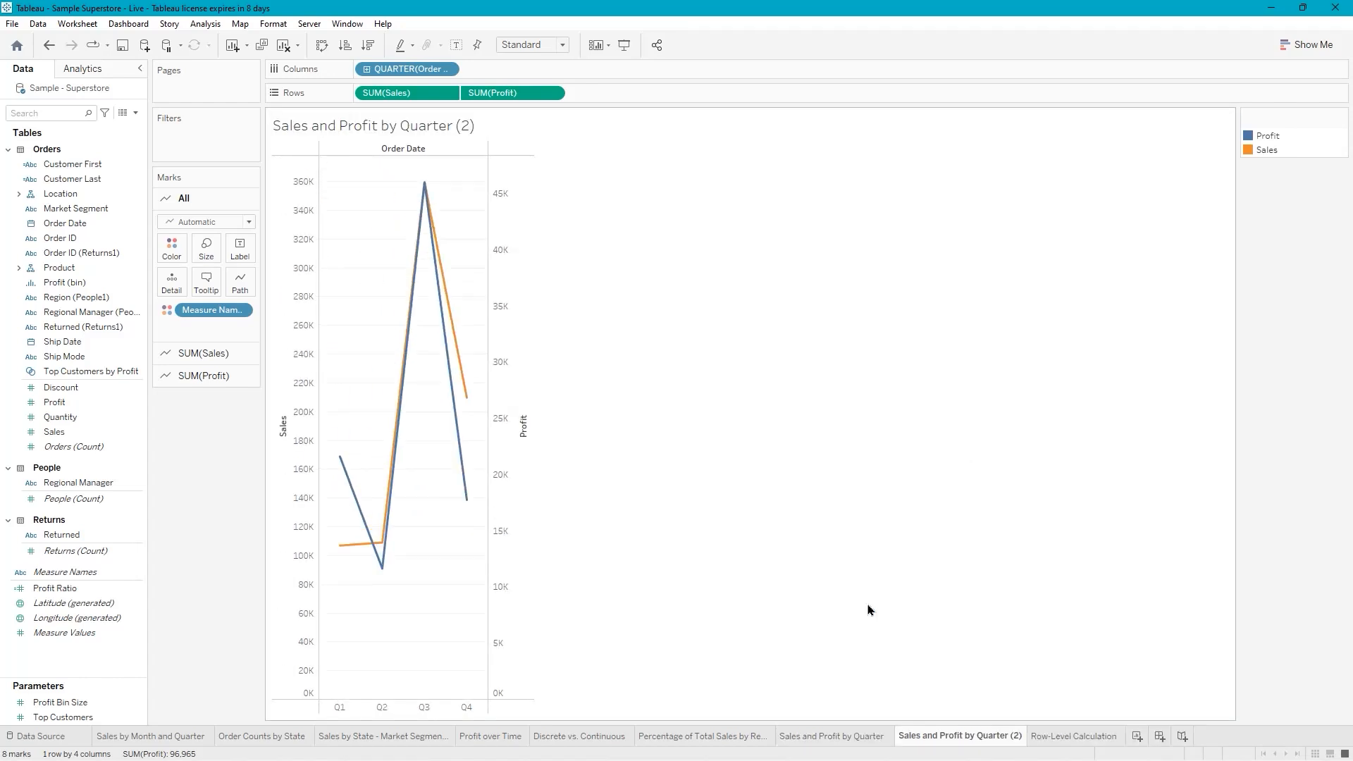
pyautogui.doubleClick(987, 737)
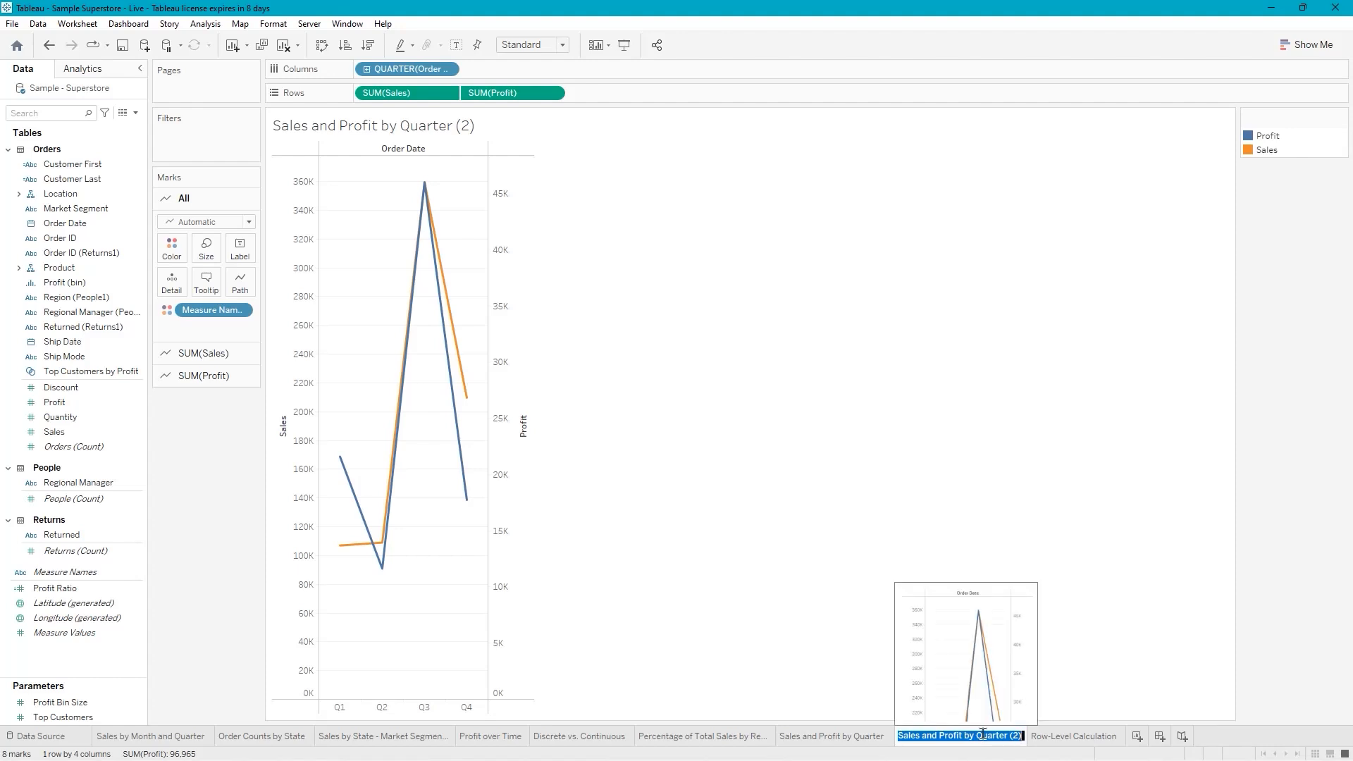
pyautogui.write('Aggreg')
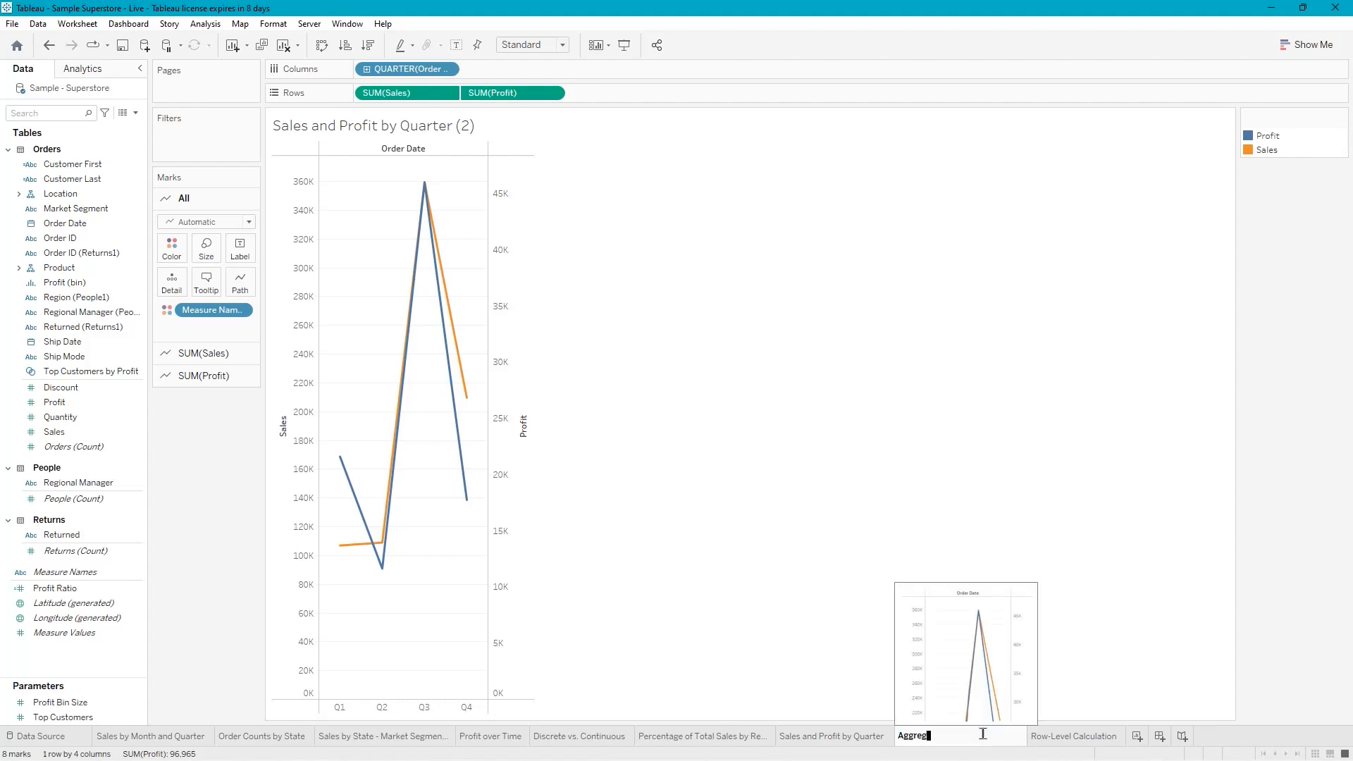
pyautogui.write('ate Calculation')
pyautogui.press('Return')
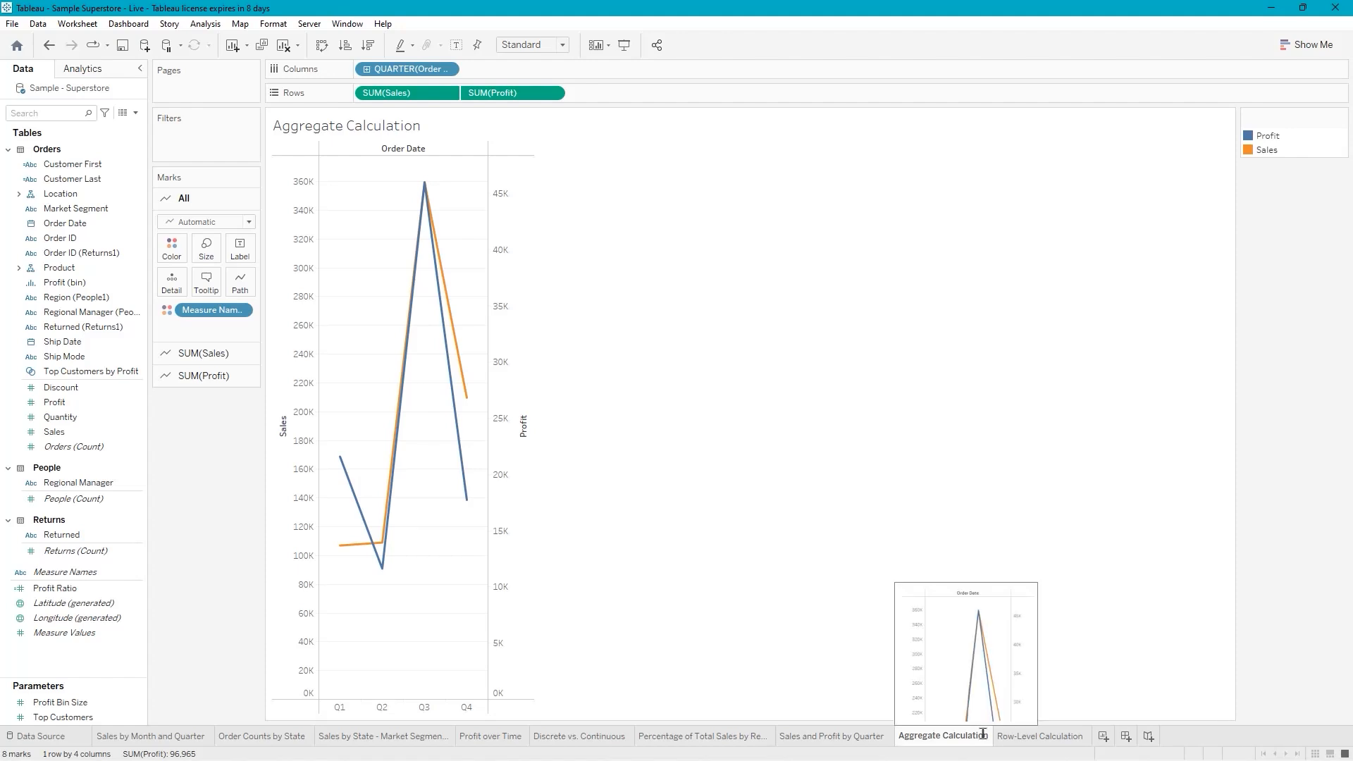
# Remove the Sales and Profit measures from the rows of the Aggregate Calculation worksheet
pyautogui.click(403, 97)
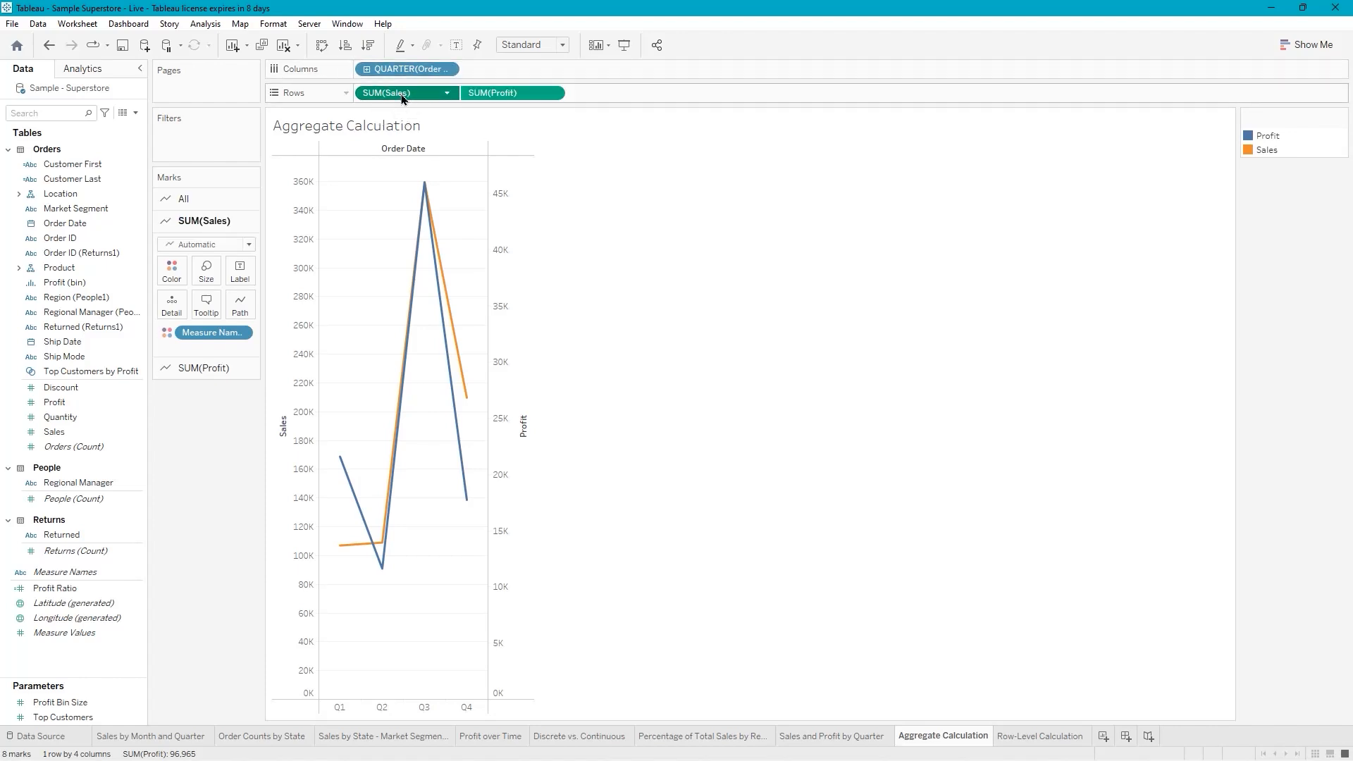
pyautogui.press('Delete')
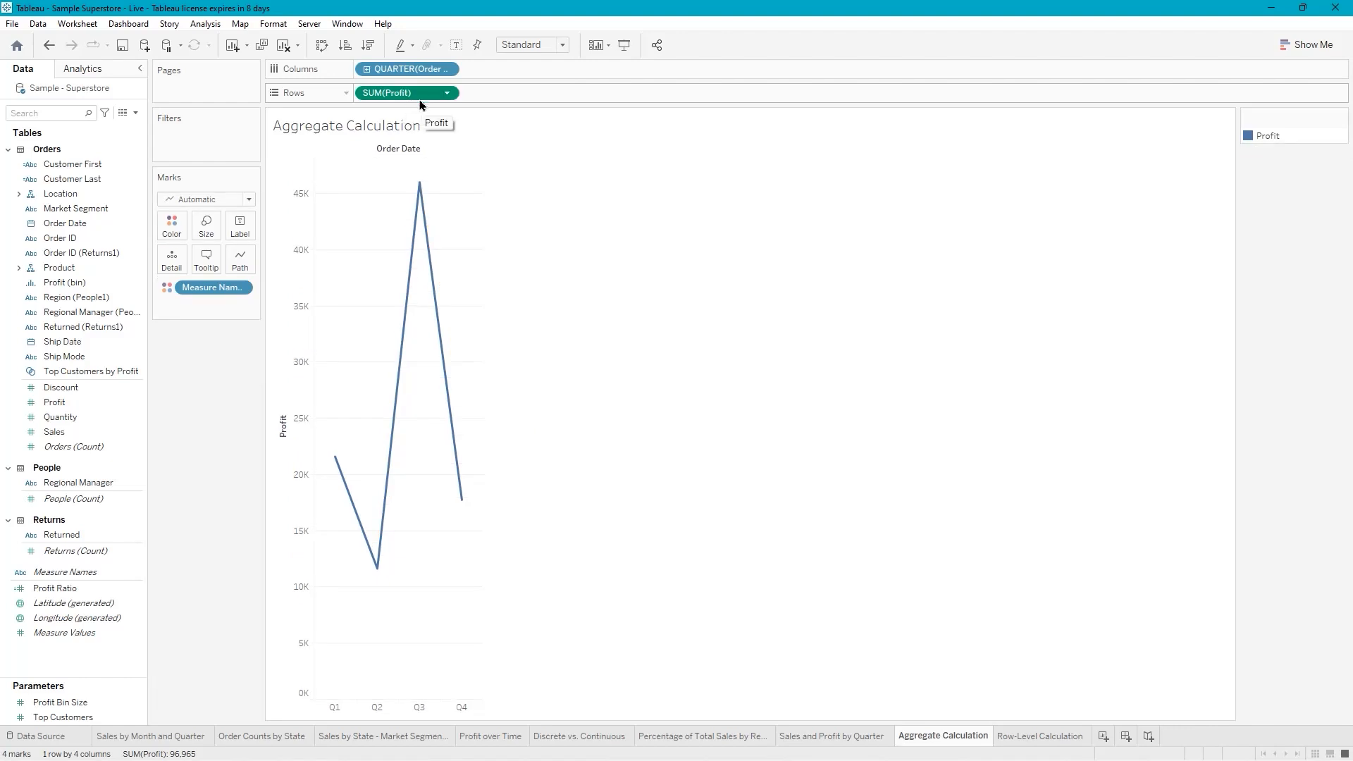
pyautogui.press('Delete')
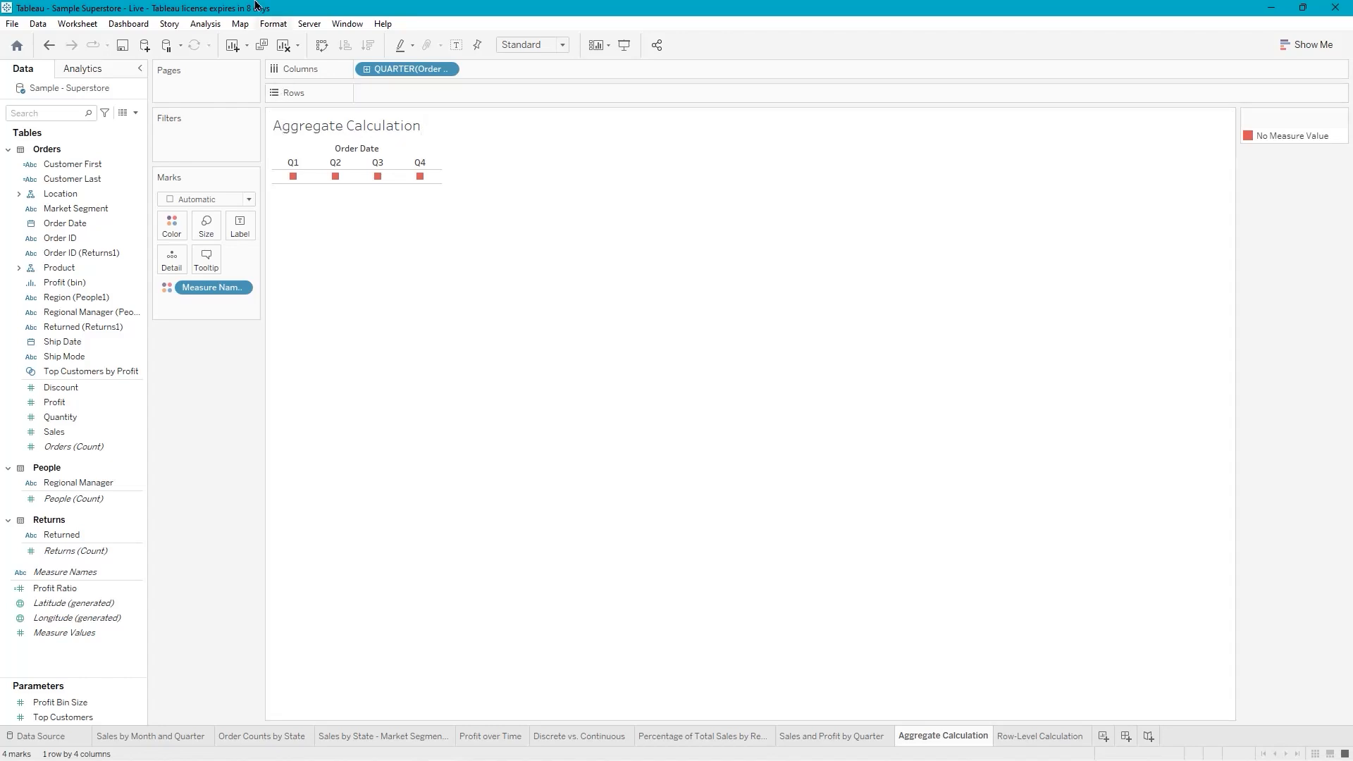
# Create the calculation [Sales]-[Profit] directly in the empty rows and commit it
pyautogui.doubleClick(378, 92)
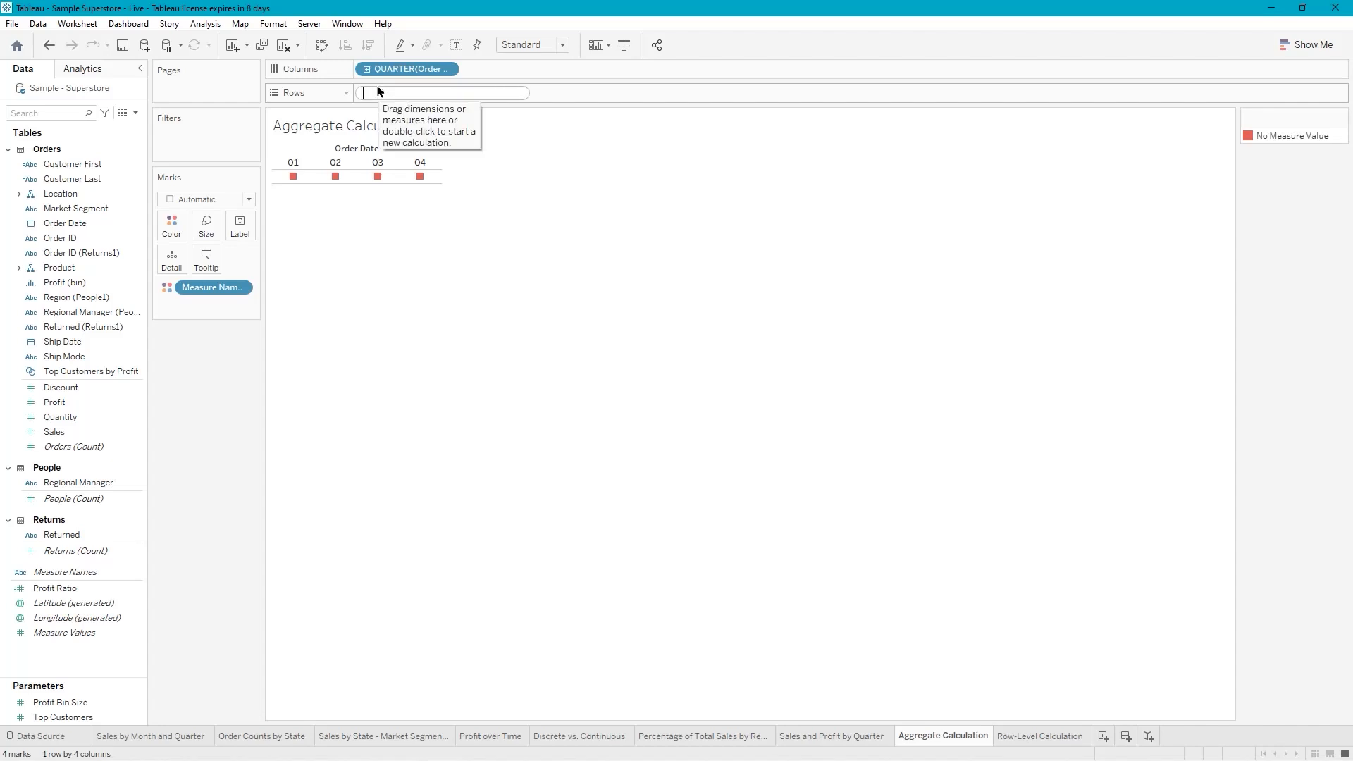
pyautogui.write('sal')
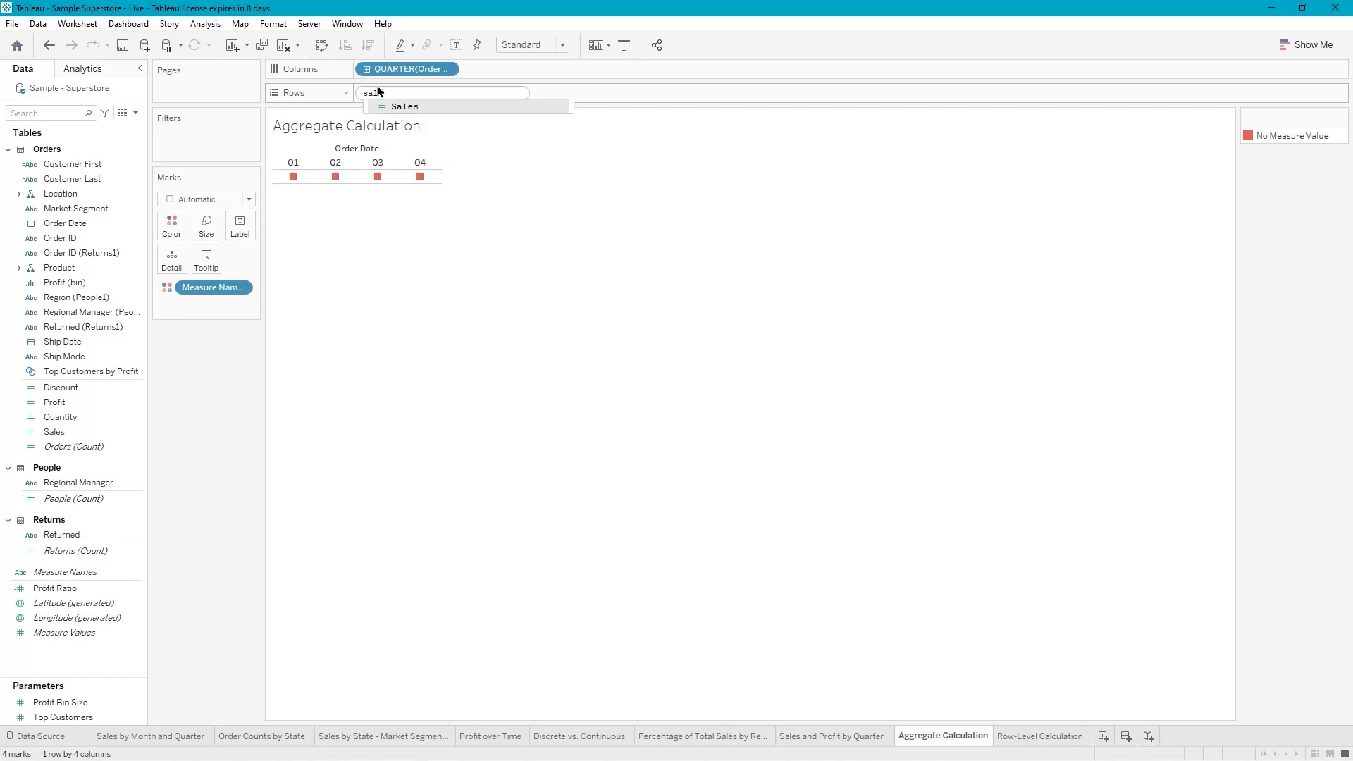
pyautogui.press('Return')
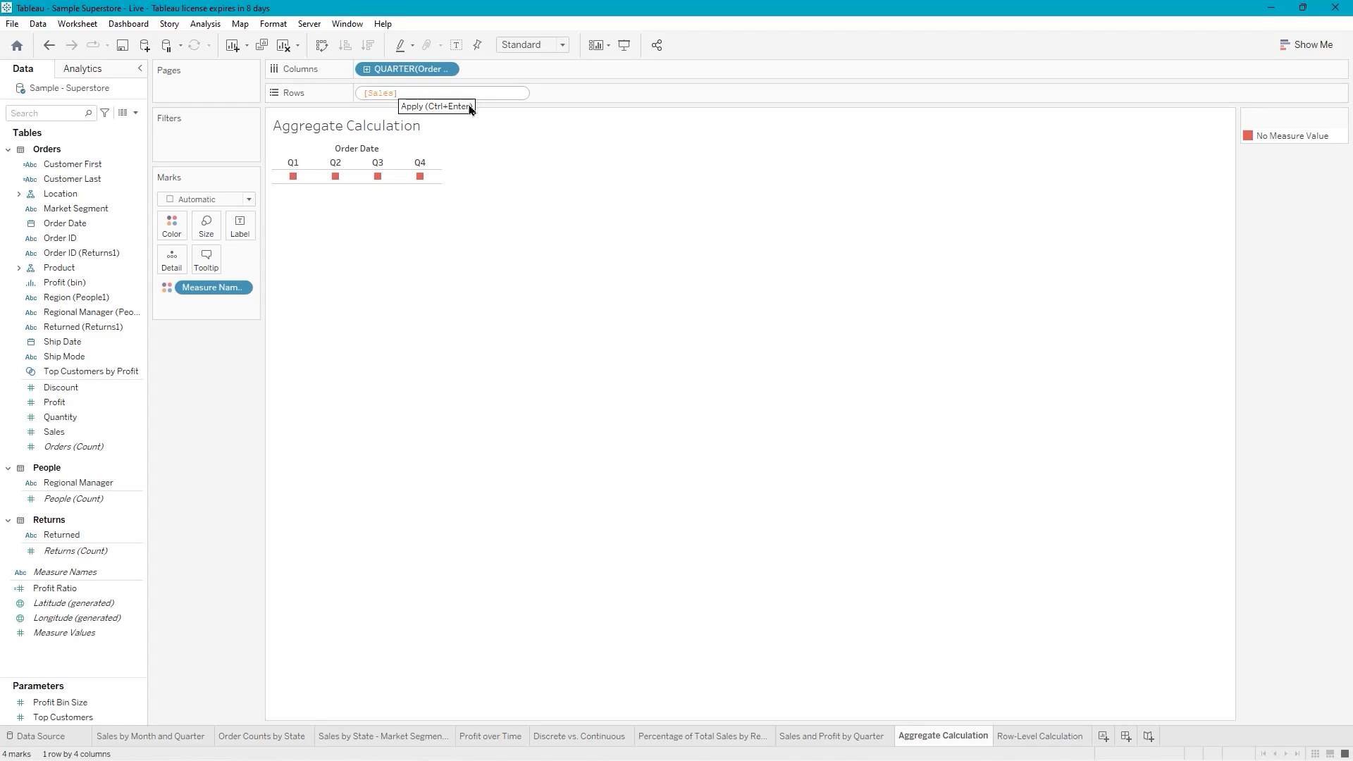
pyautogui.write('-p')
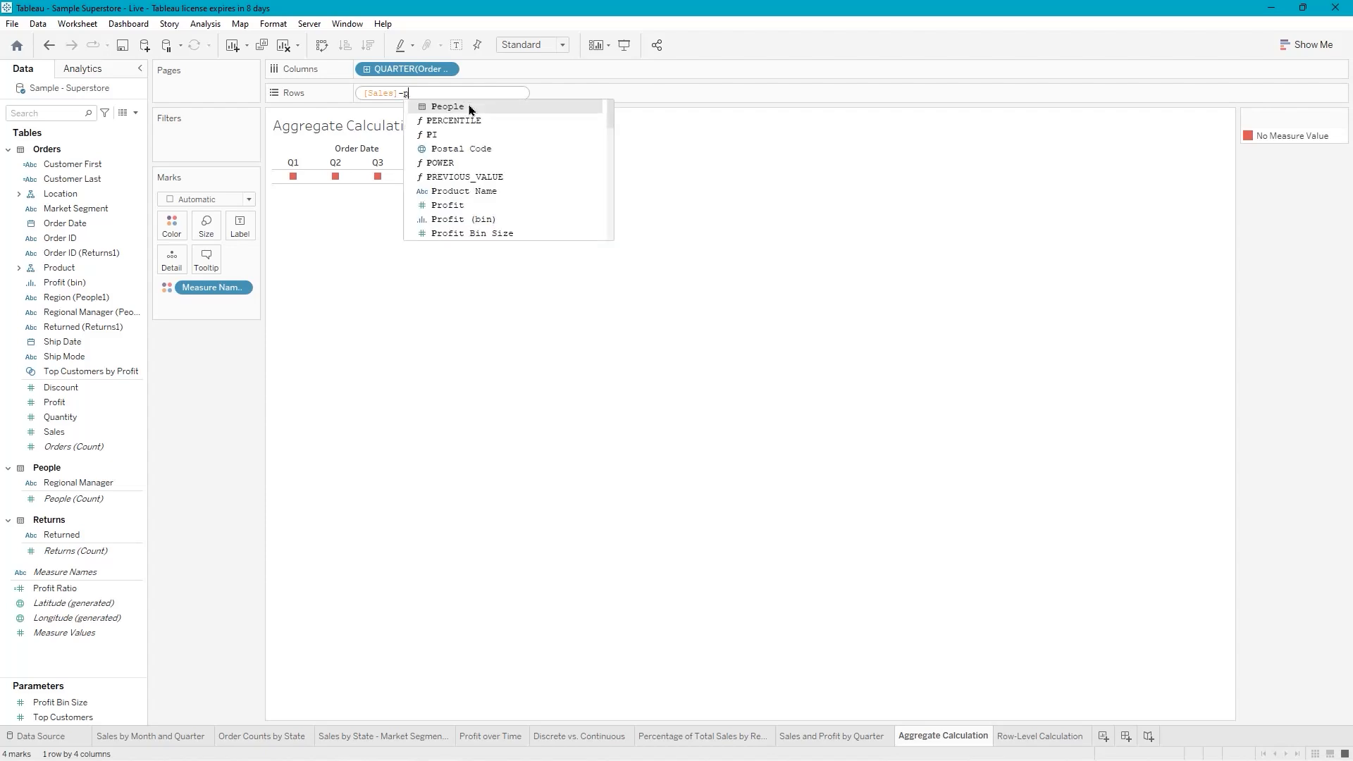
pyautogui.write('ro')
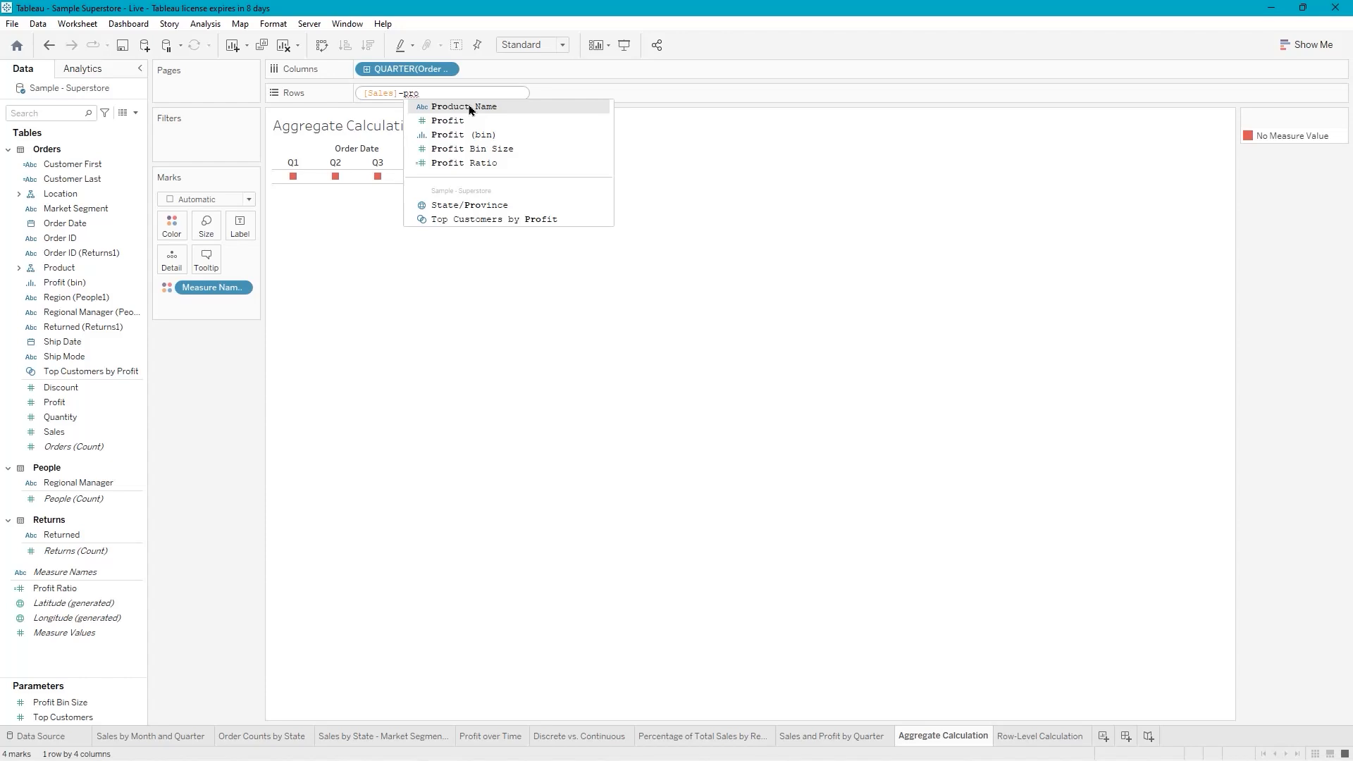
pyautogui.press('Down')
pyautogui.press('Return')
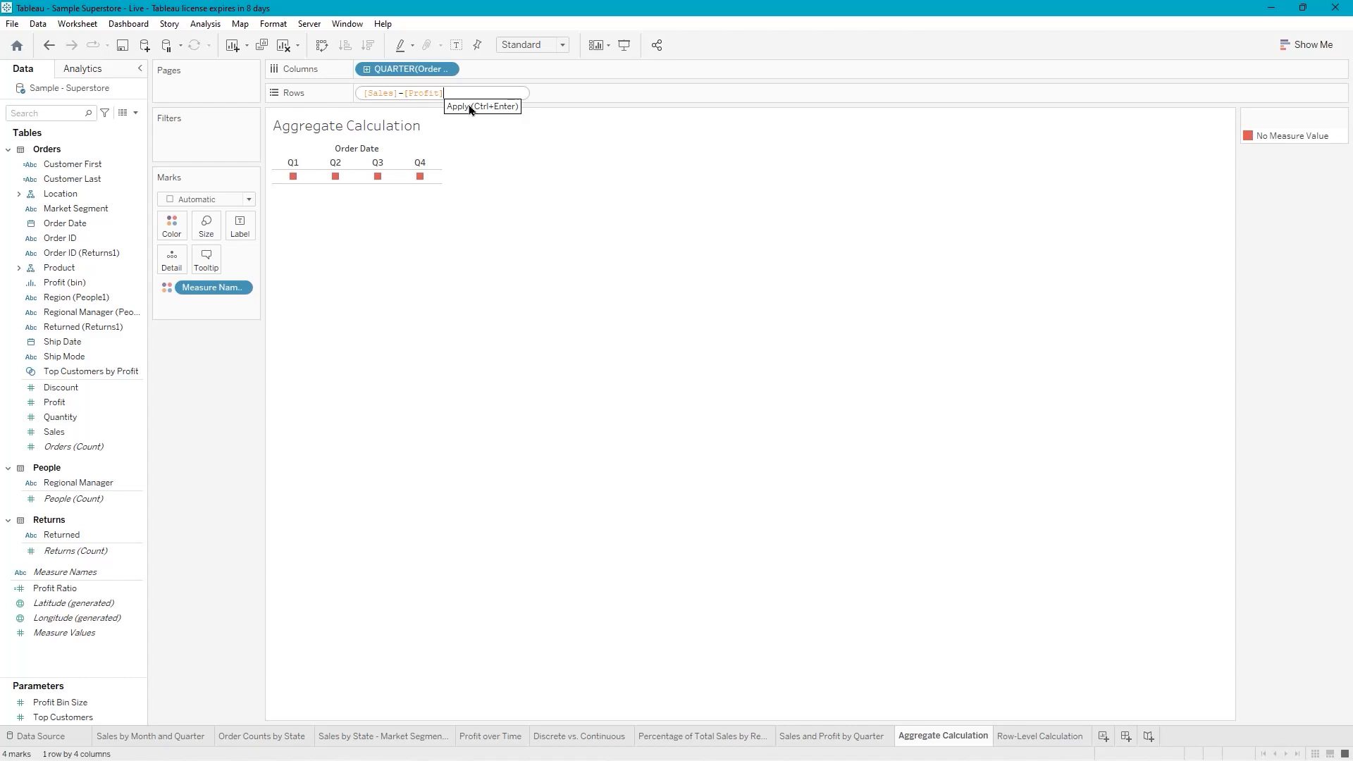
pyautogui.hotkey('ctrl', 'Return')
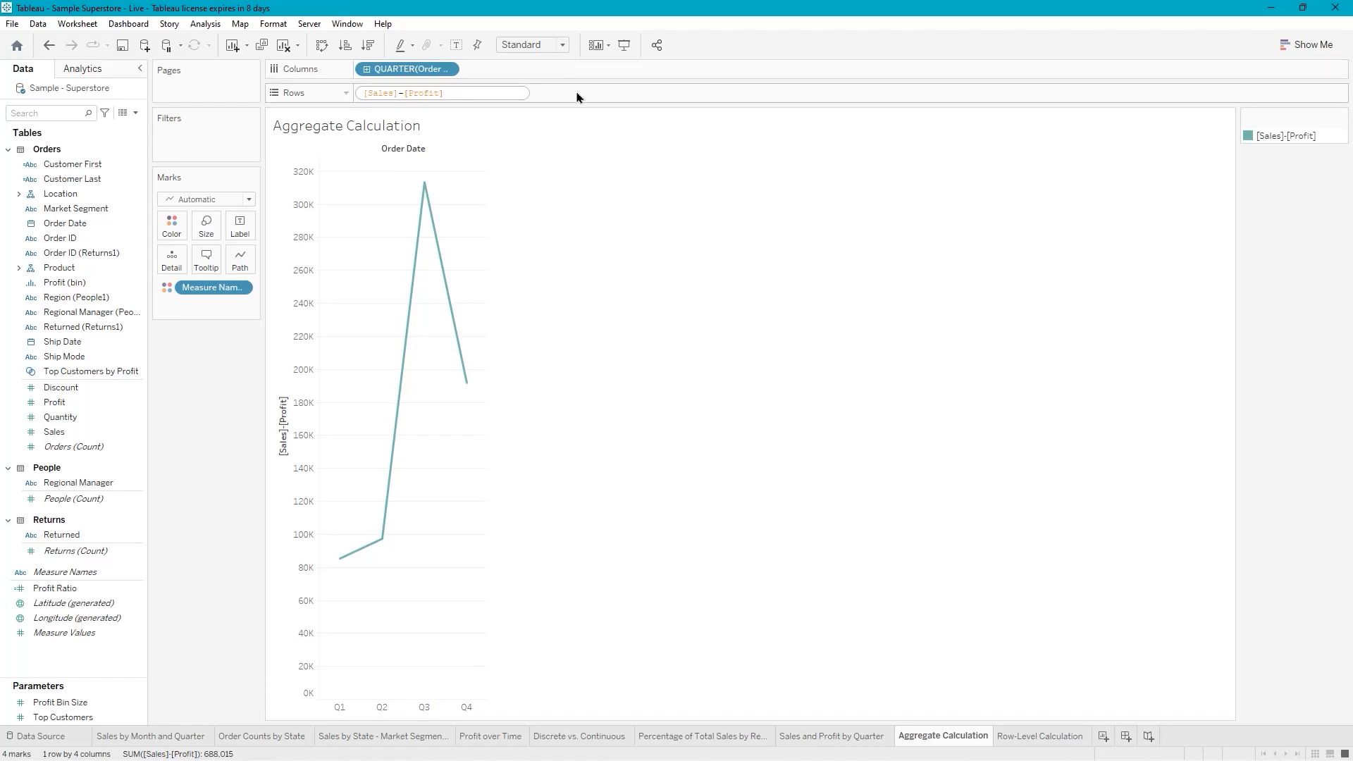
pyautogui.press('Return')
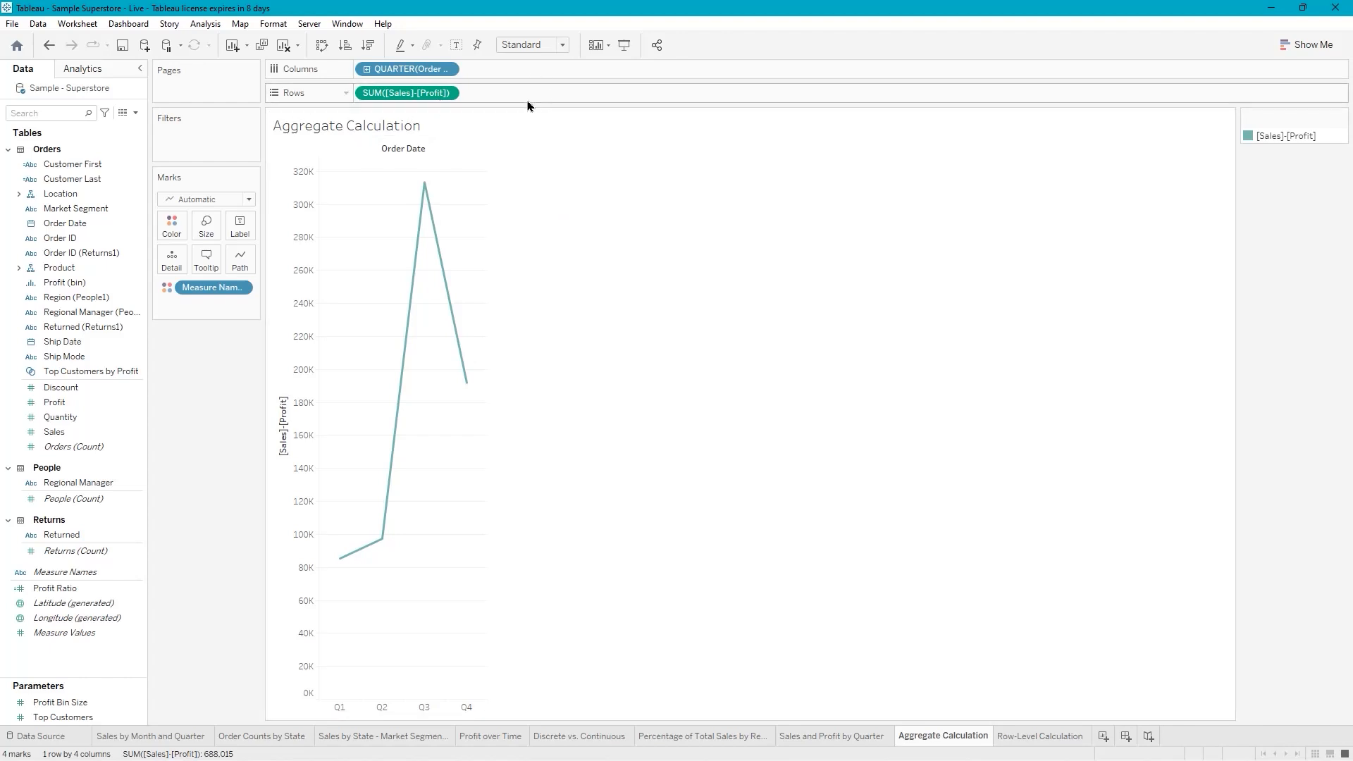
# Save the [Sales]-[Profit] calculation from the rows as a field in the Orders table and rename it "Cost"
pyautogui.doubleClick(416, 94)
pyautogui.click(619, 169)
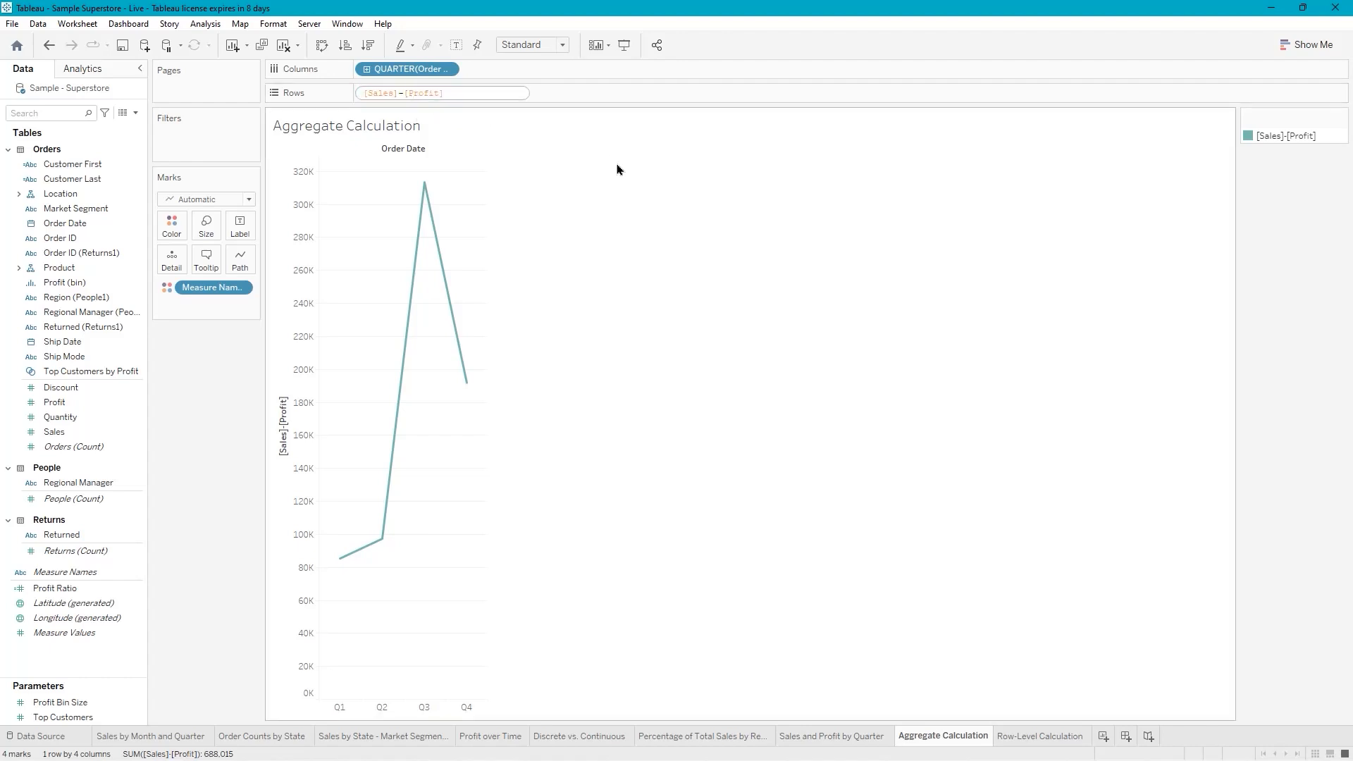
pyautogui.moveTo(435, 98); pyautogui.dragTo(70, 224)
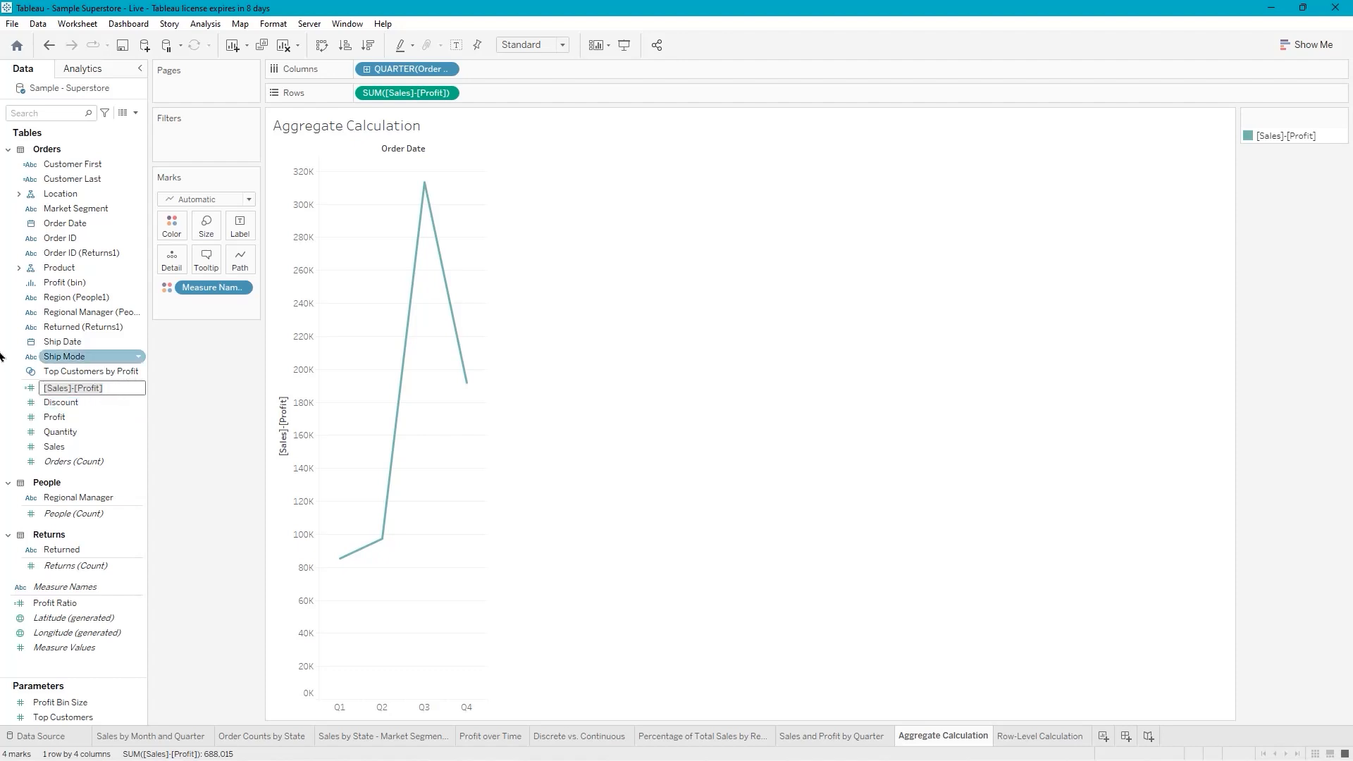
pyautogui.press('Return')
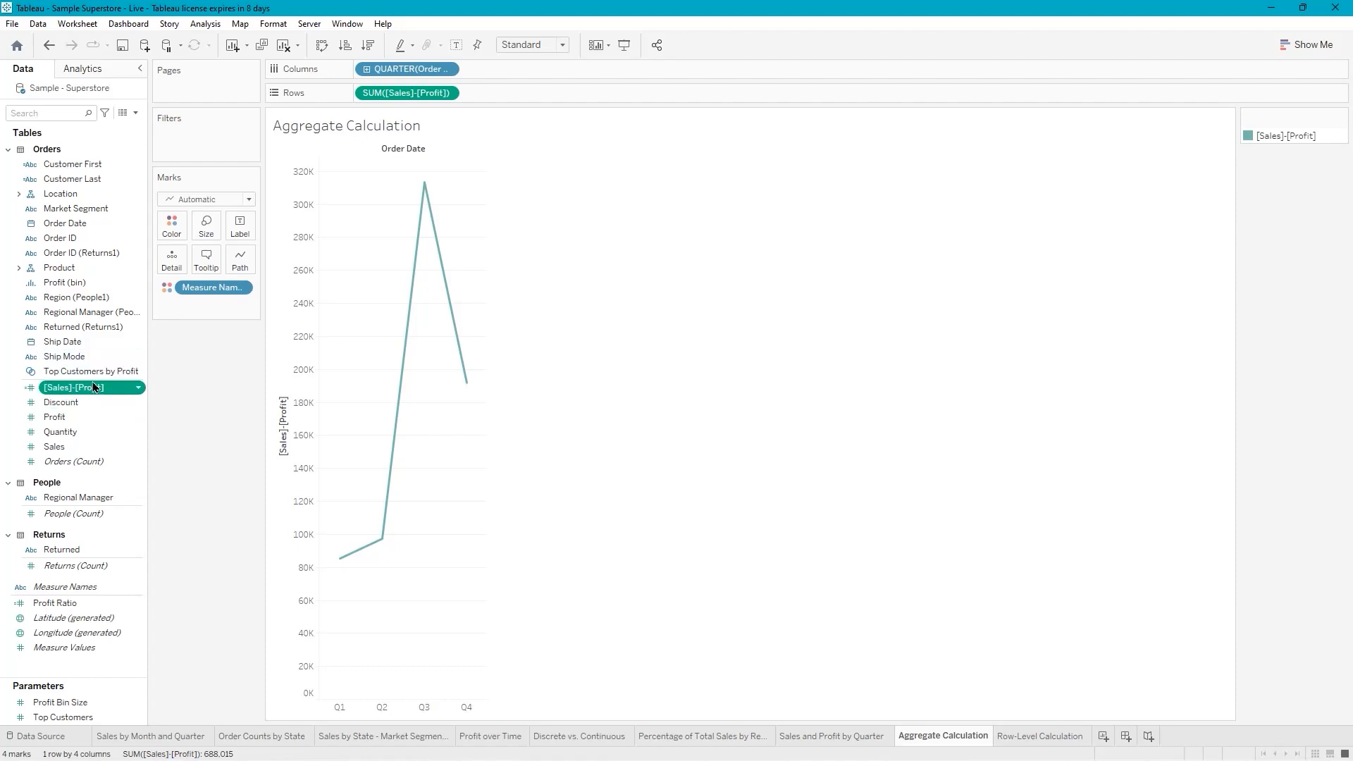
pyautogui.click(137, 388)
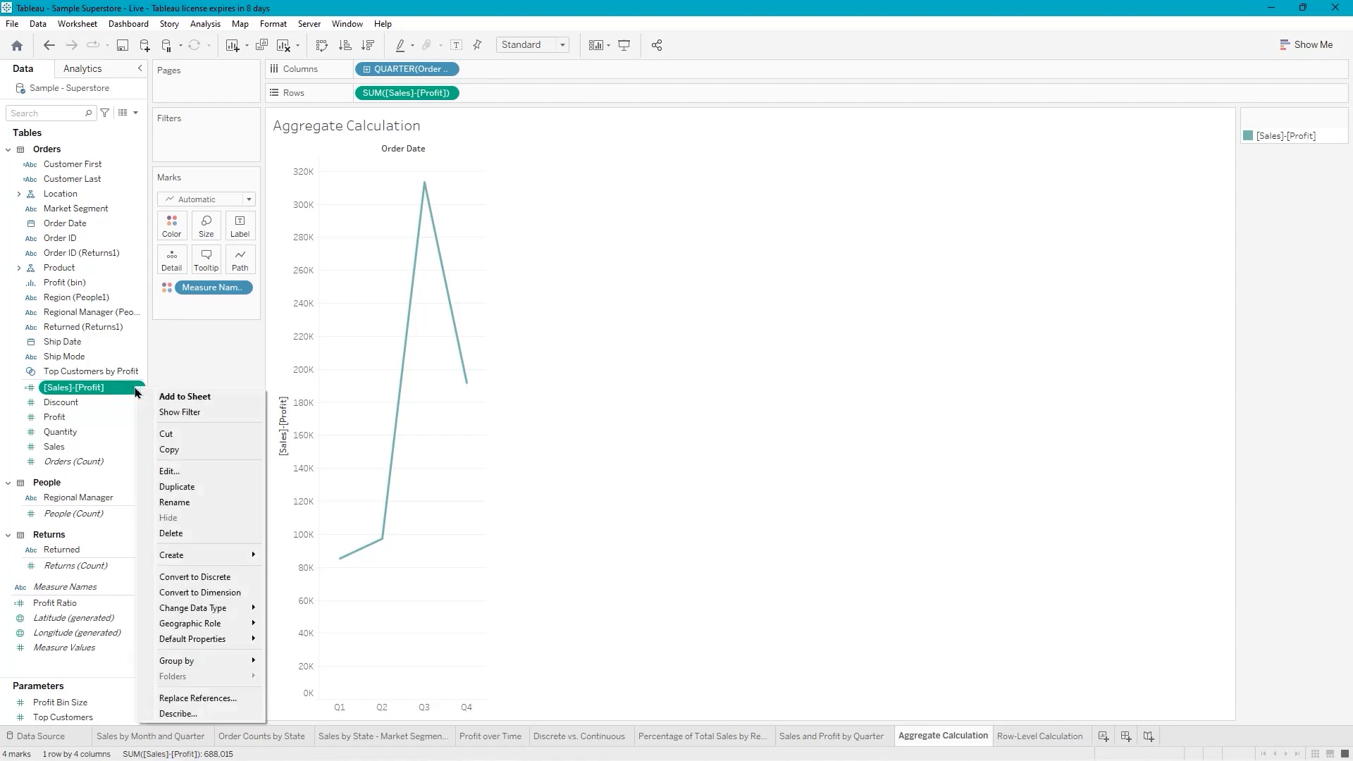
pyautogui.click(193, 504)
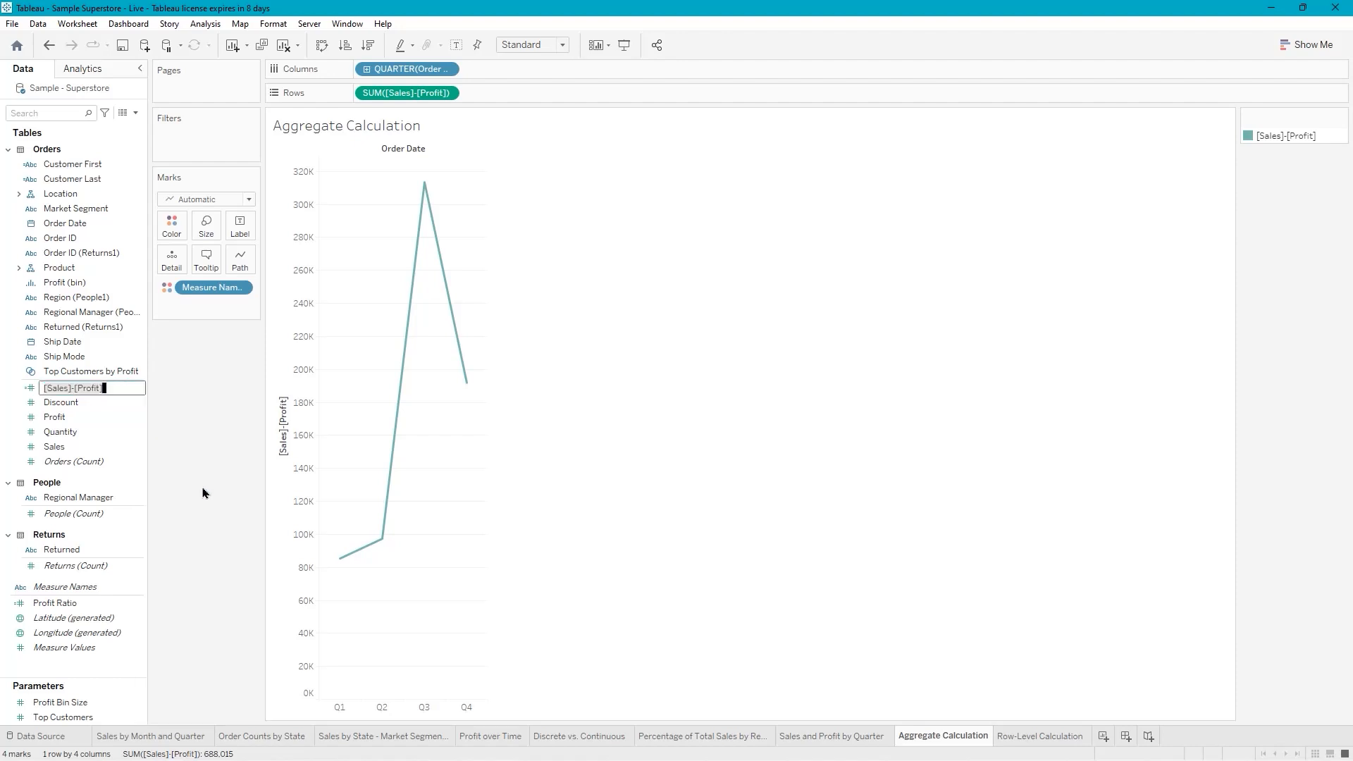
pyautogui.press('BackSpace')
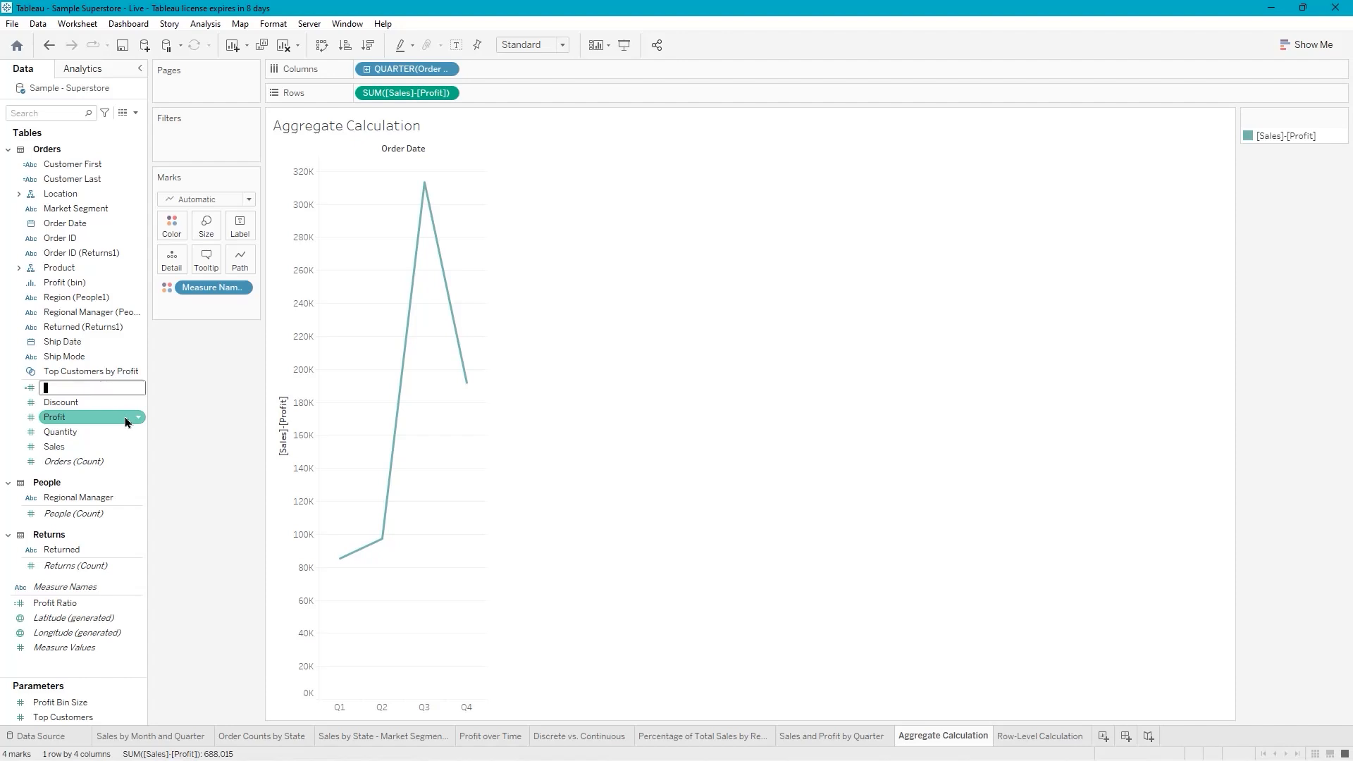
pyautogui.write('Cost')
pyautogui.press('Return')
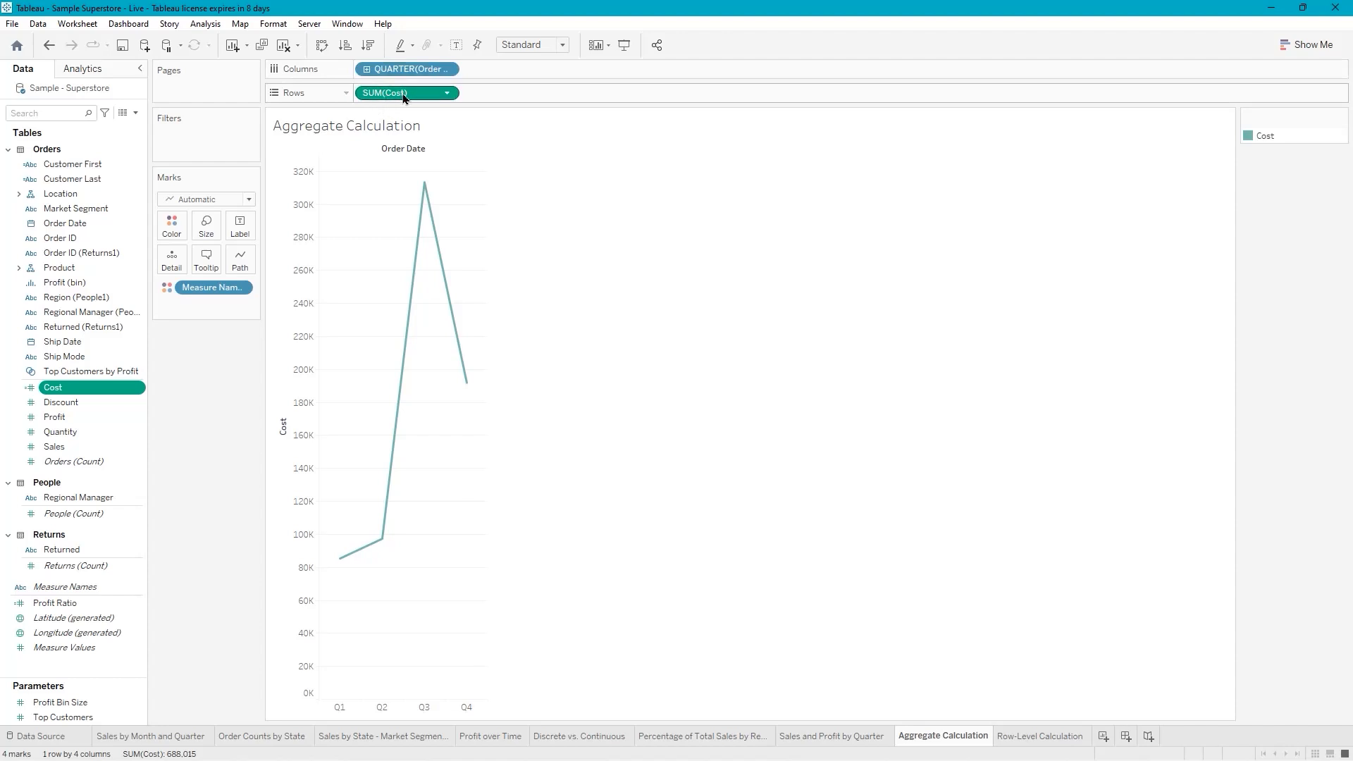
# Leave the worksheet's name editing without a change and save the workbook
pyautogui.moveTo(945, 758)
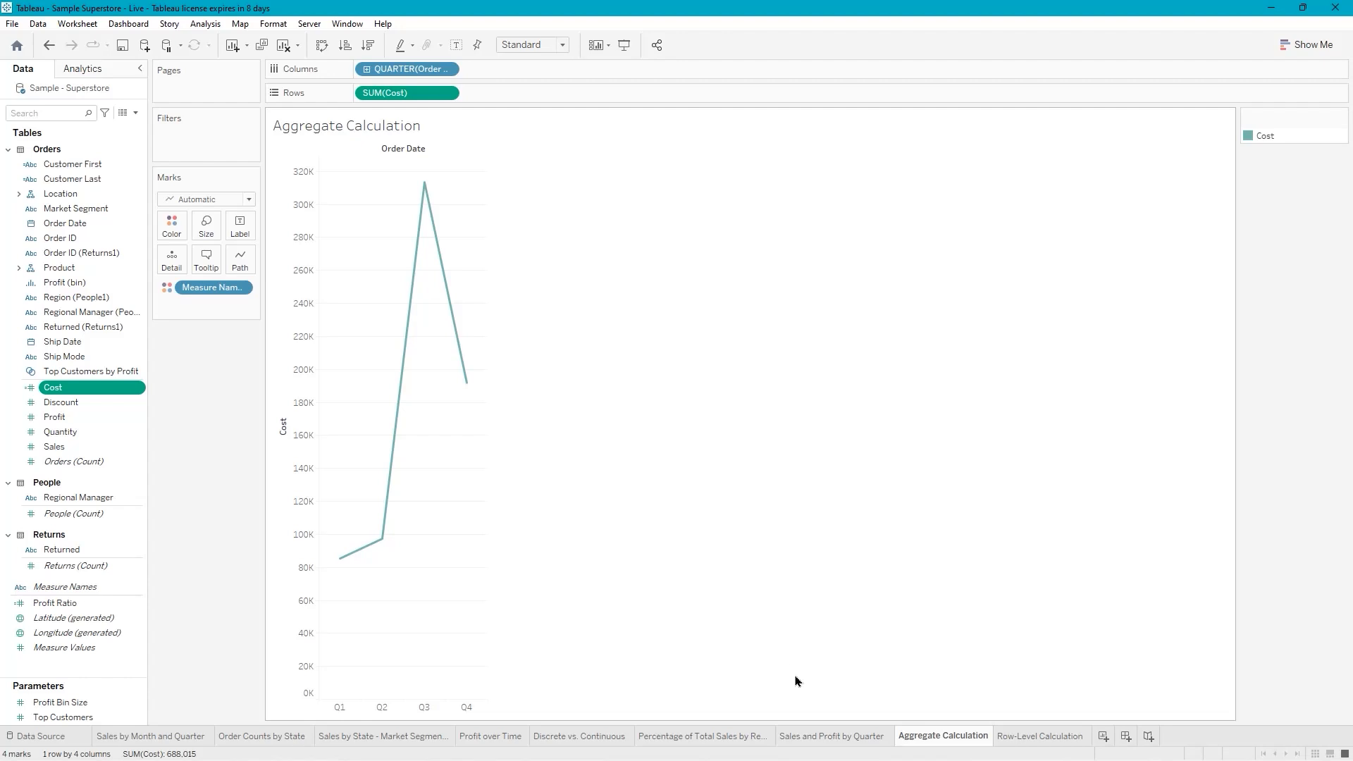
pyautogui.doubleClick(931, 738)
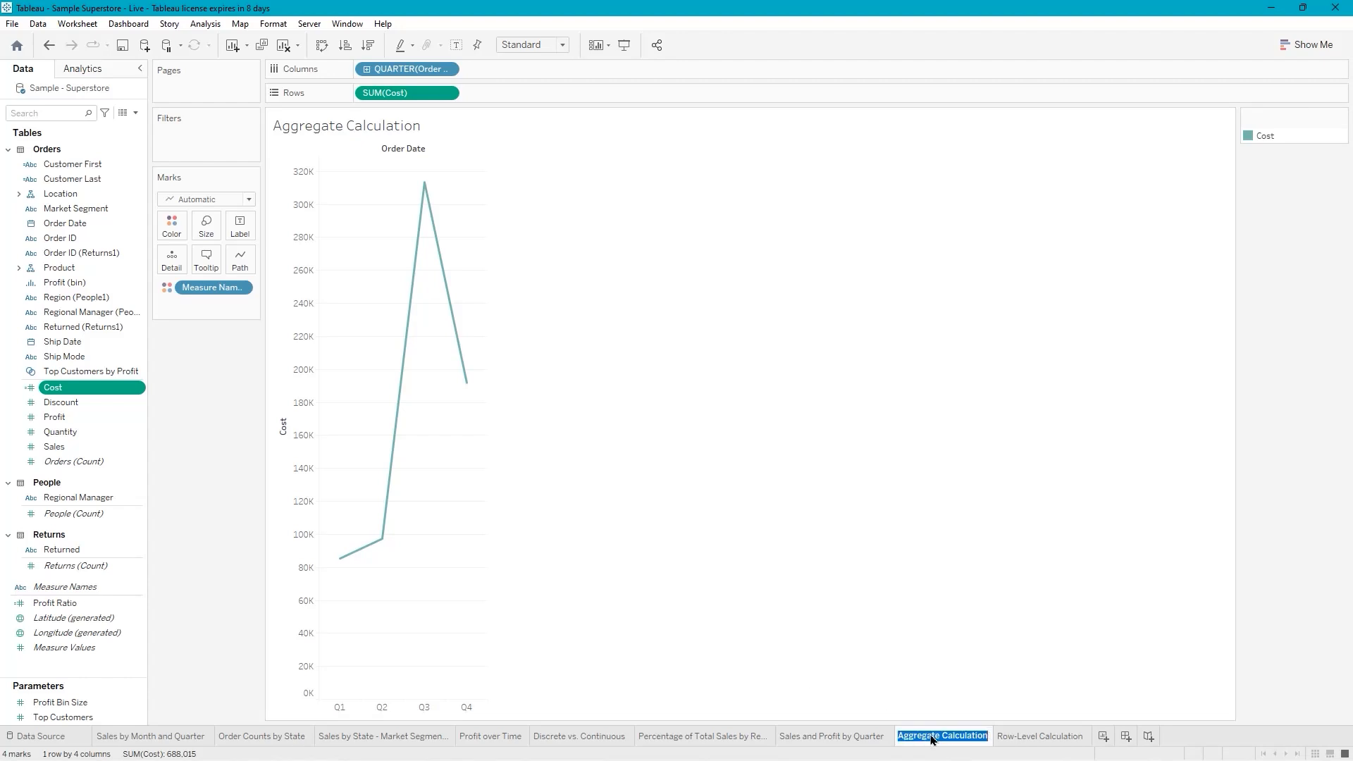
pyautogui.click(964, 698)
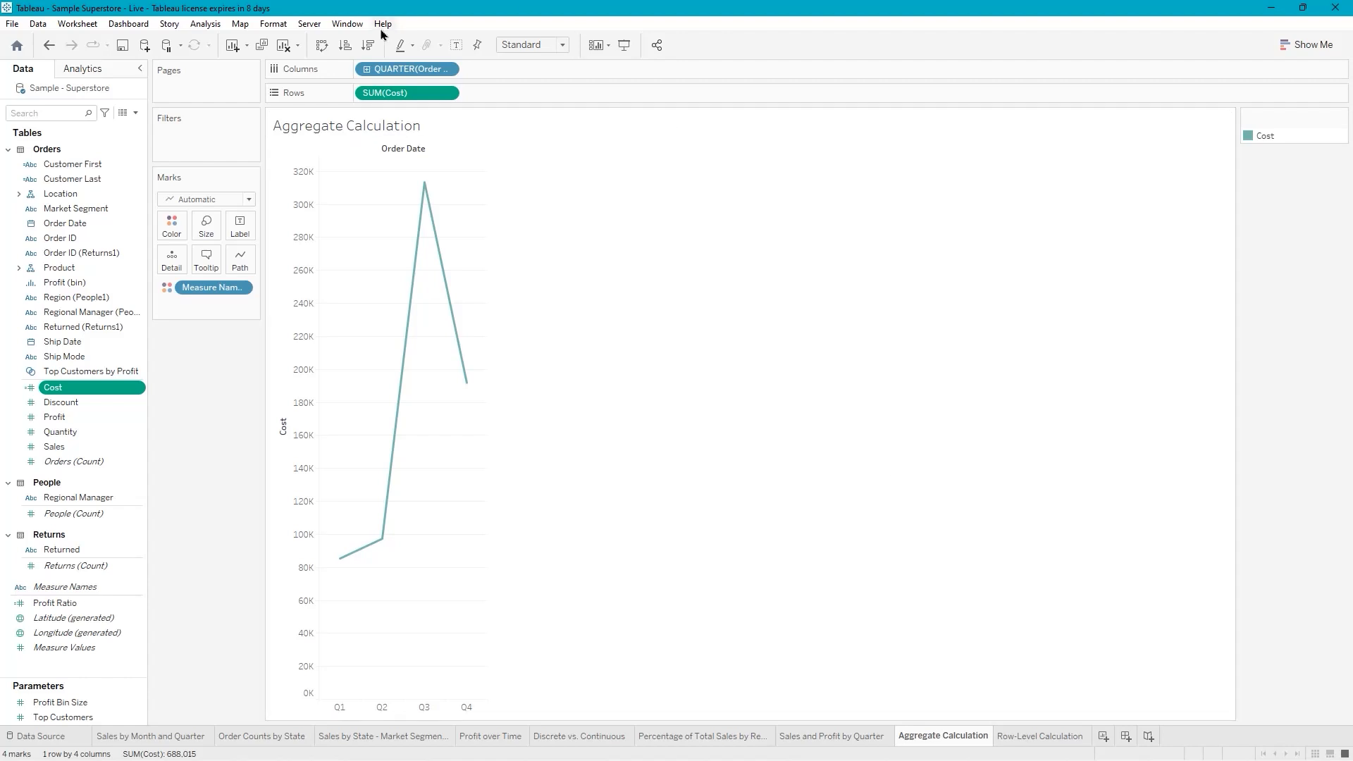
pyautogui.click(124, 47)
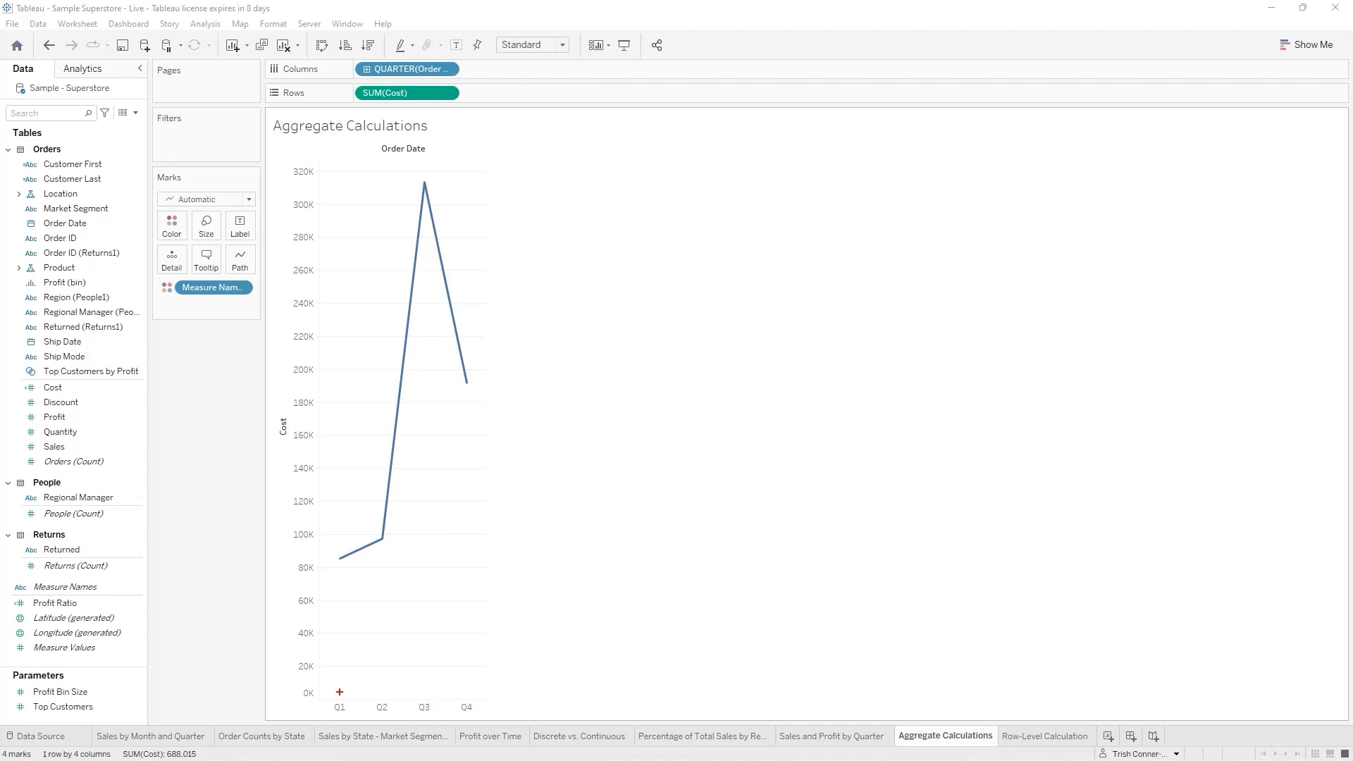
pyautogui.moveTo(339, 692); pyautogui.dragTo(340, 547)
pyautogui.moveTo(472, 69); pyautogui.dragTo(579, 75)
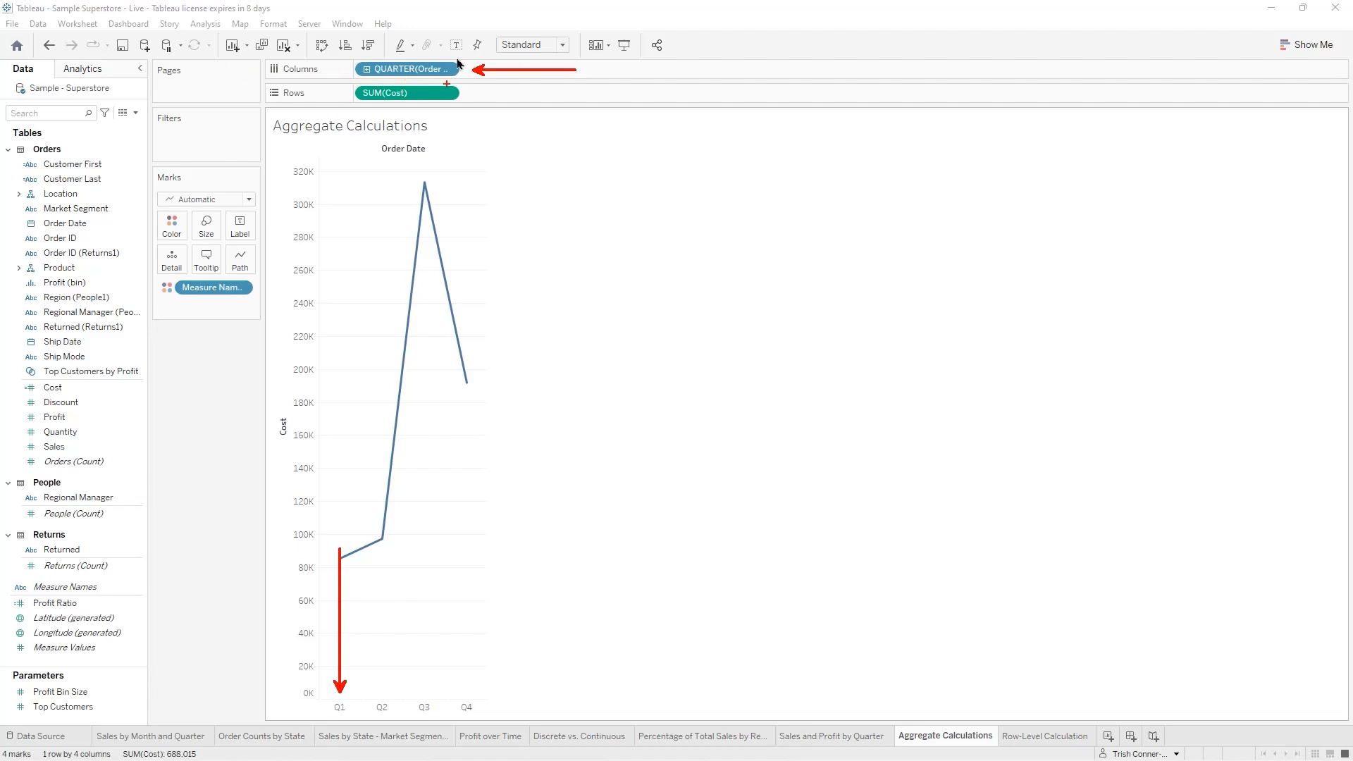
pyautogui.press('Escape')
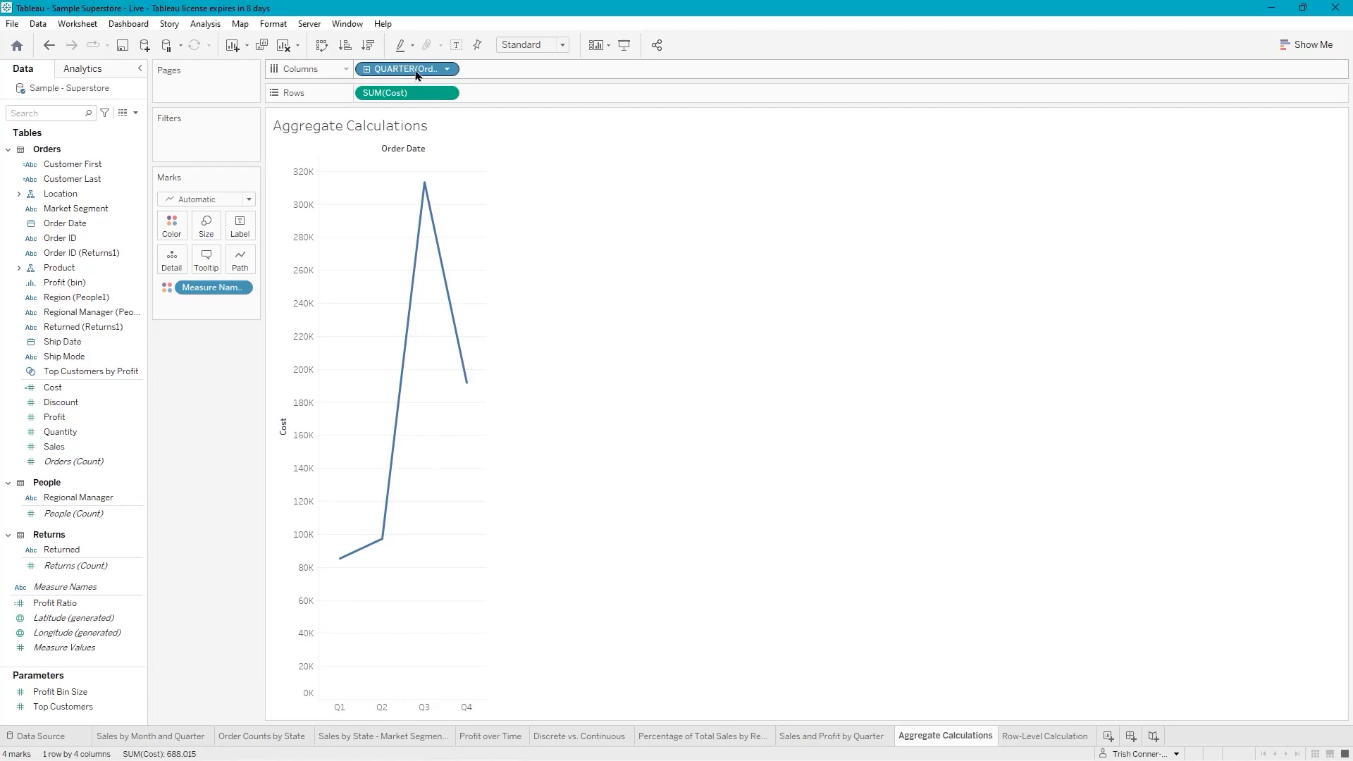
# Convert the quarter of Order Date in the columns to continuous and check the Cost values along the line
pyautogui.rightClick(417, 75)
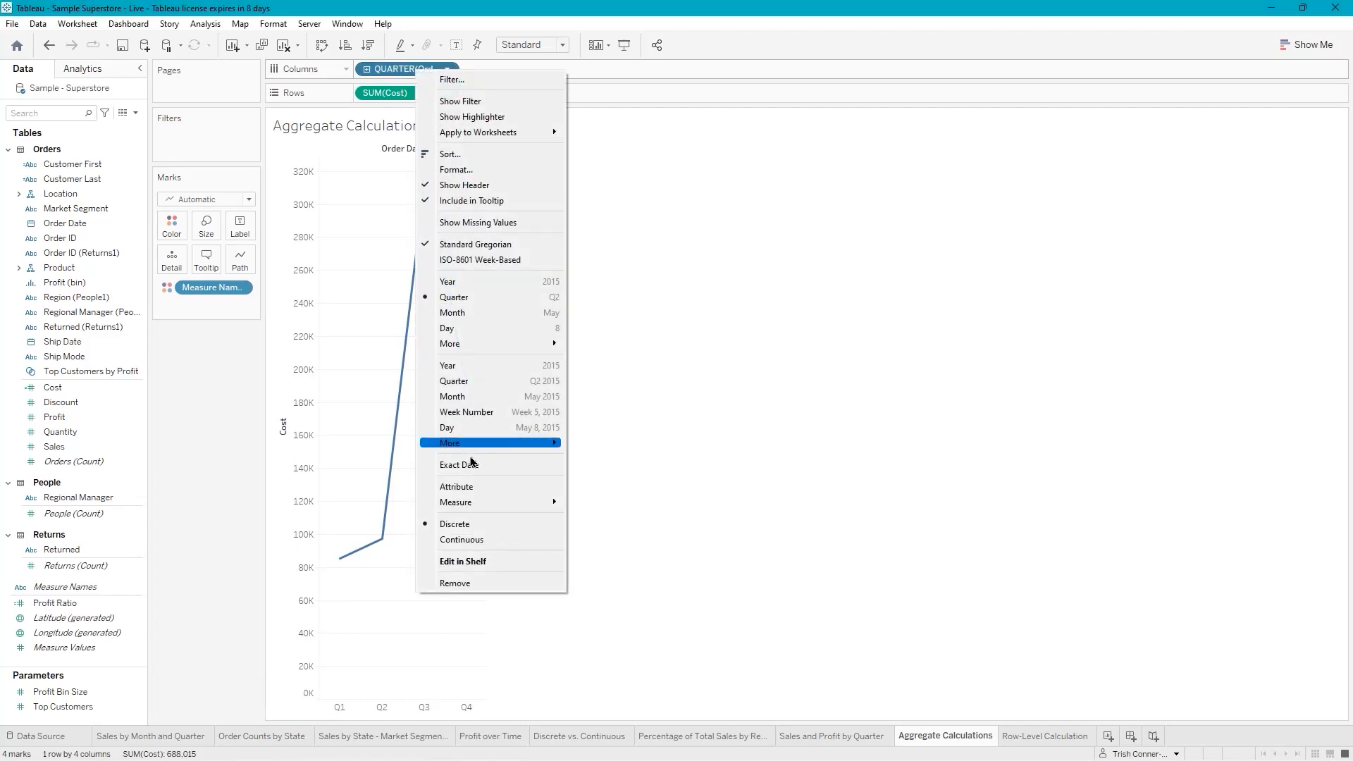
pyautogui.click(467, 540)
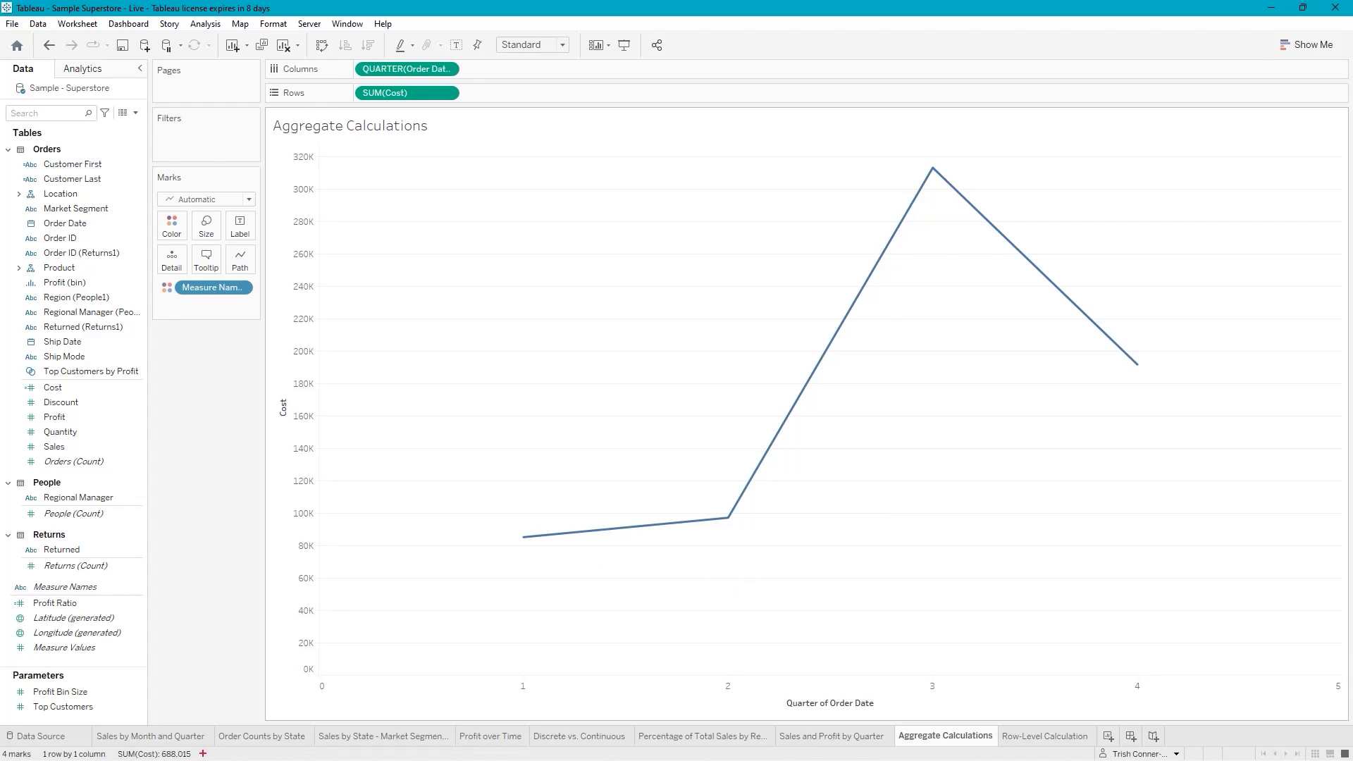
pyautogui.moveTo(203, 753); pyautogui.dragTo(328, 754)
pyautogui.moveTo(524, 541)
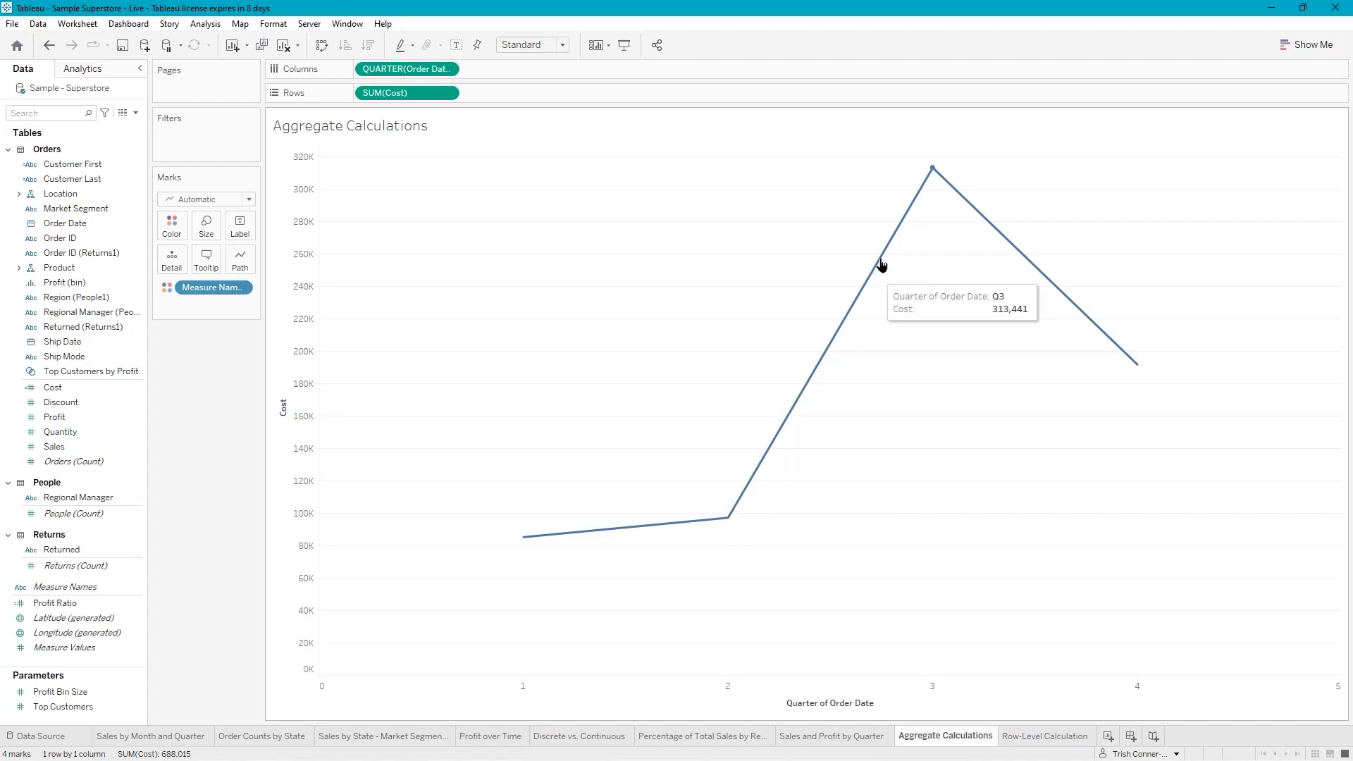
pyautogui.moveTo(933, 175)
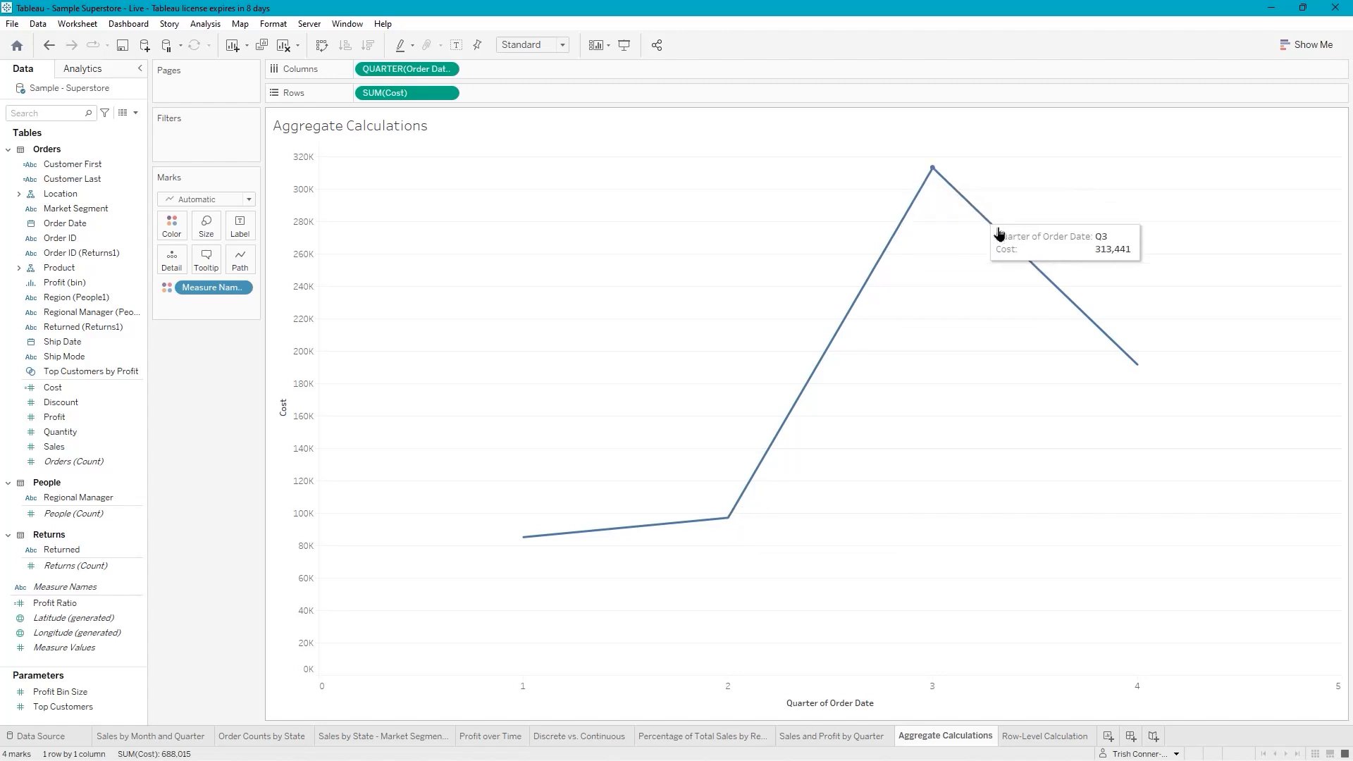
pyautogui.moveTo(1134, 363)
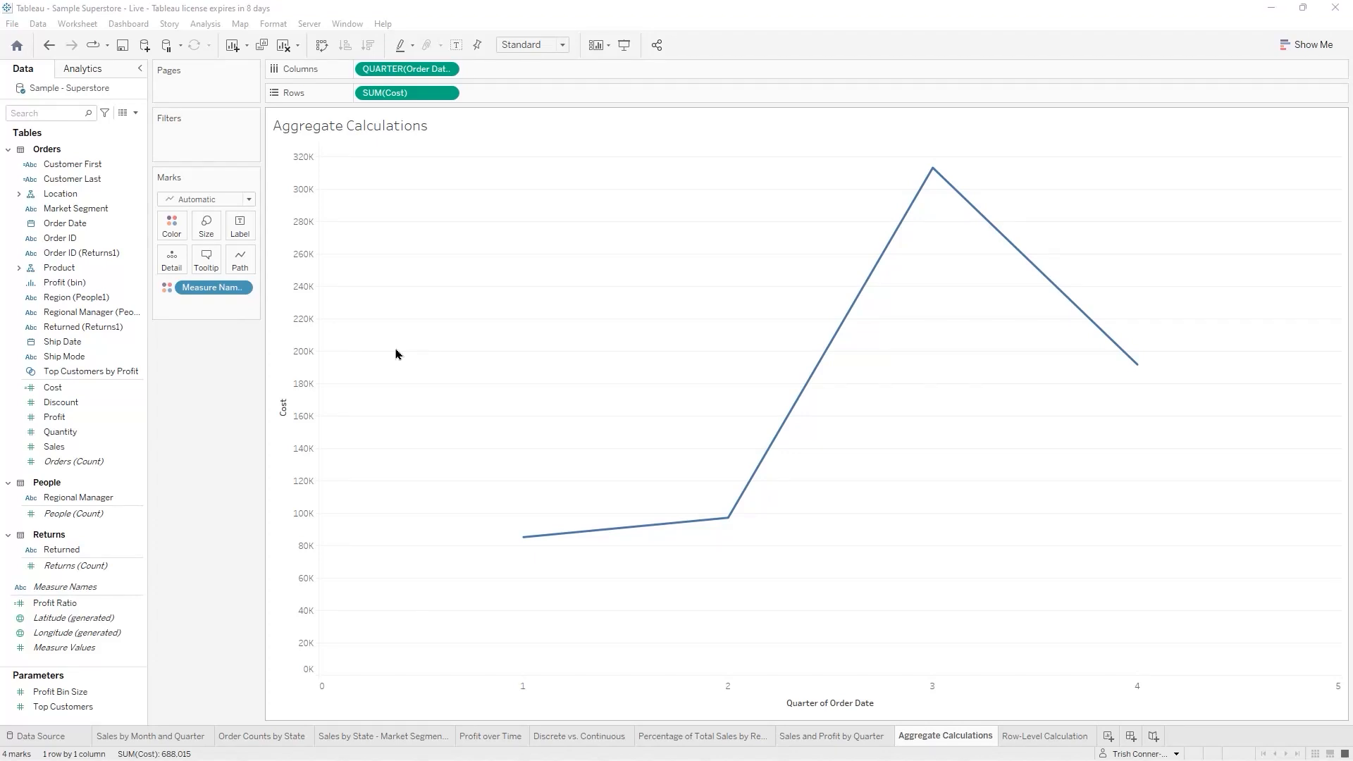
# Add the Profit measure to the rows and split the view by Market Segment
pyautogui.click(88, 406)
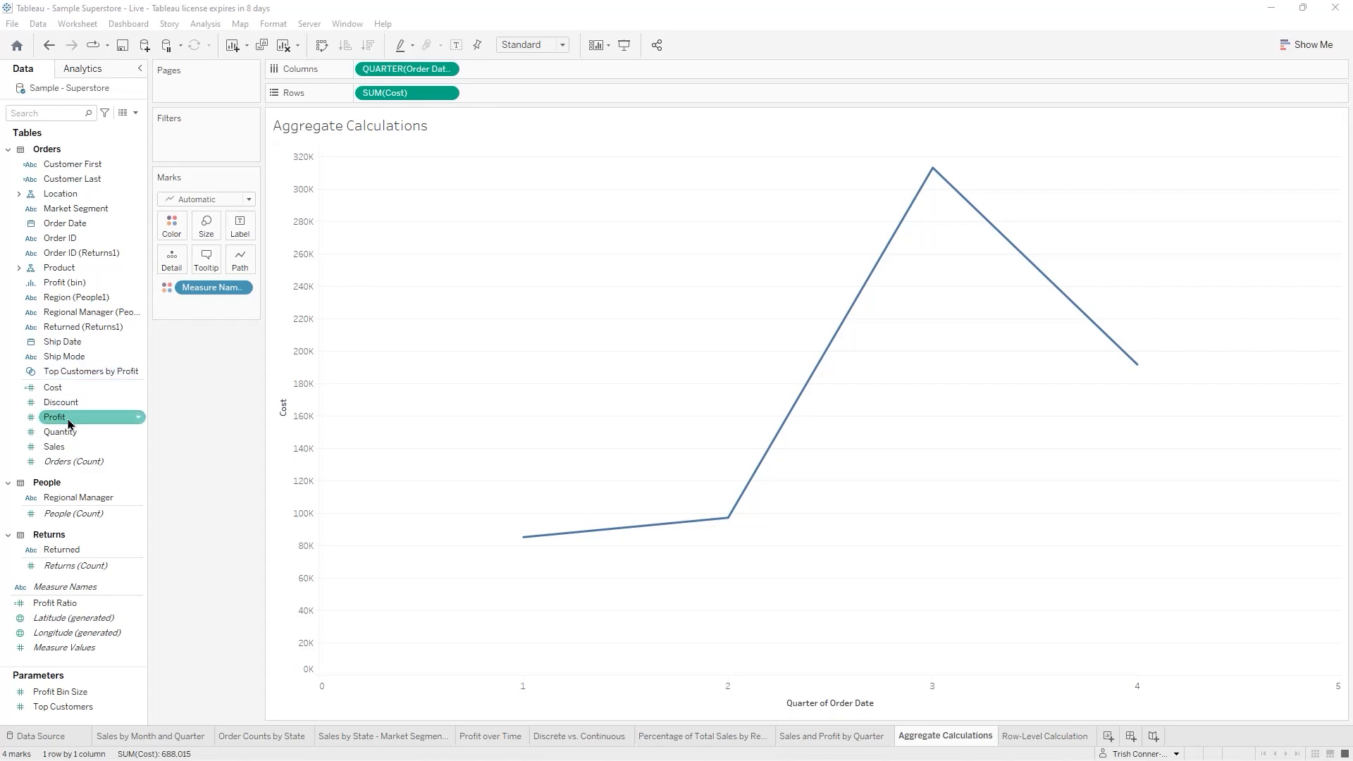
pyautogui.doubleClick(69, 423)
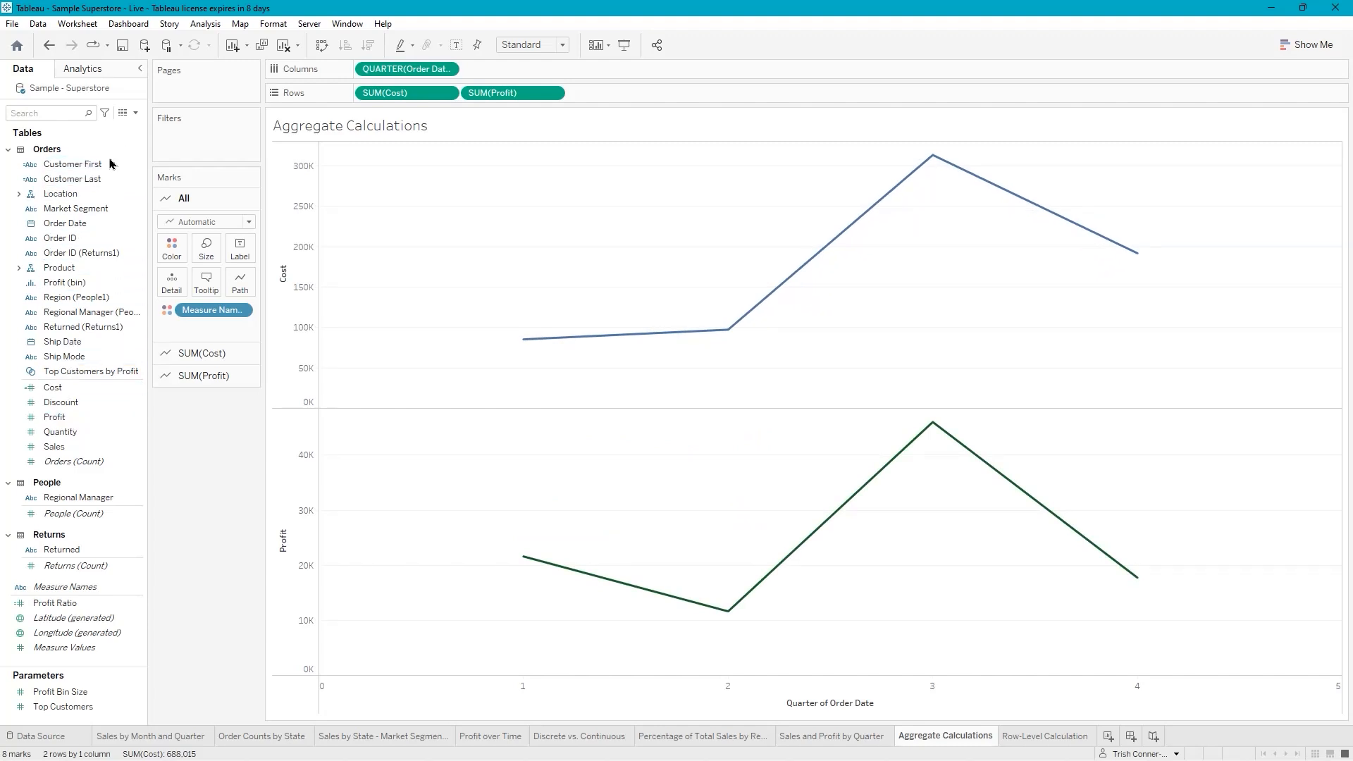
pyautogui.doubleClick(77, 210)
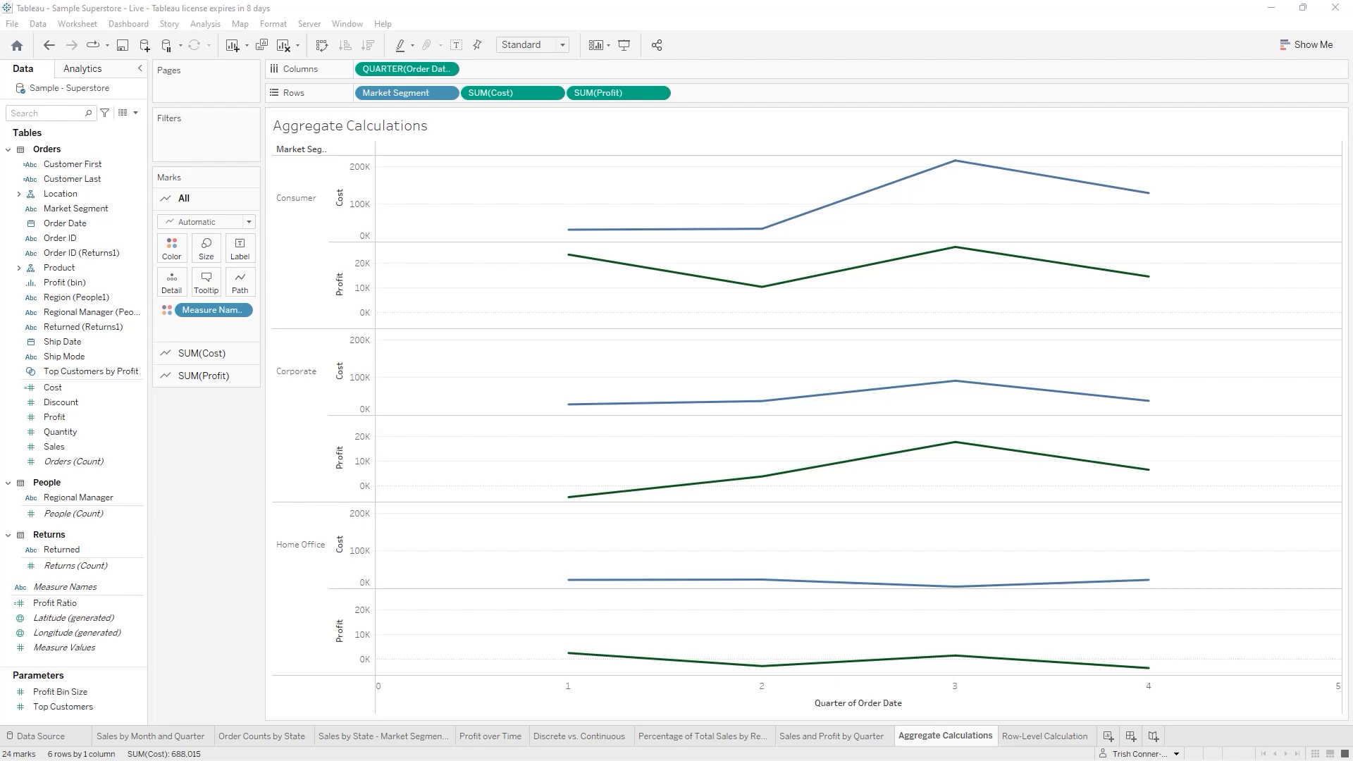
# Apply the dual lines chart type to Cost and Profit, comparing it with the separate-axis view by undoing and redoing the change
pyautogui.click(1295, 49)
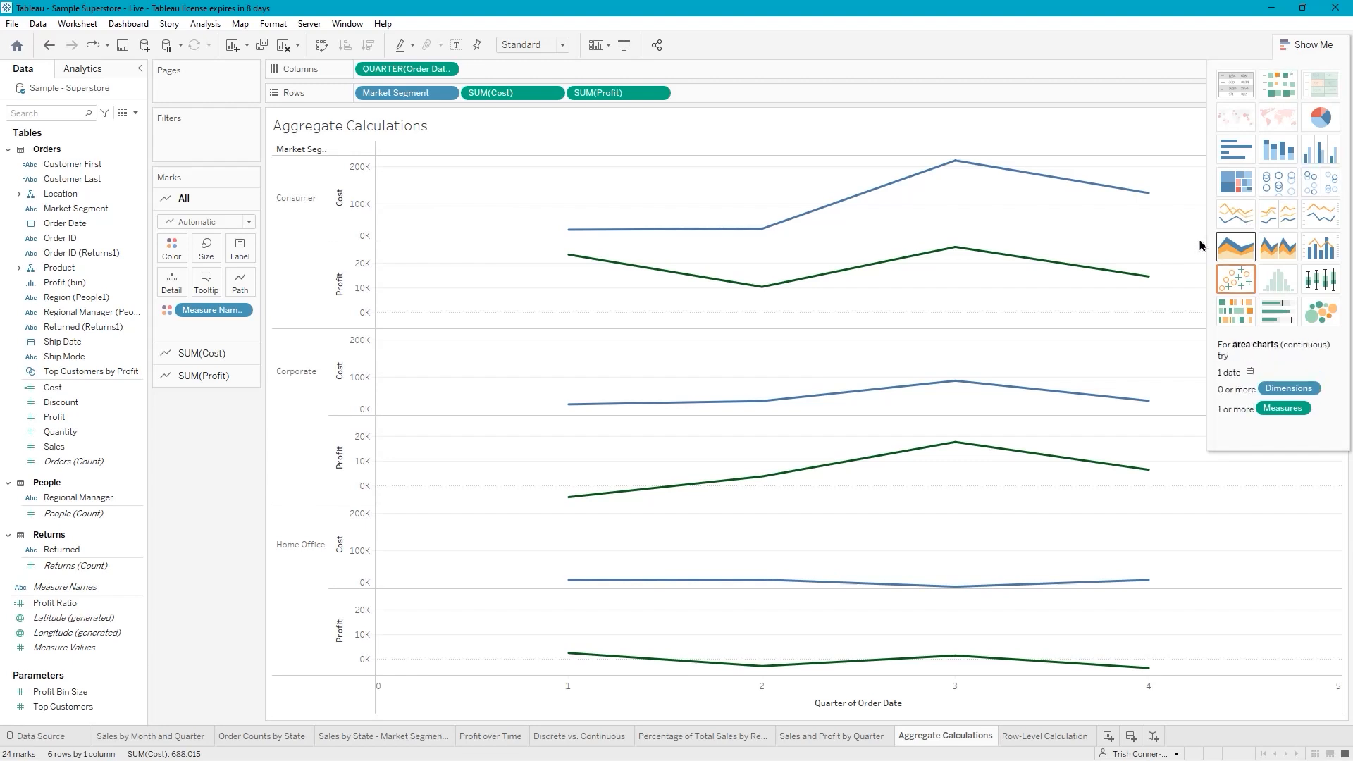
pyautogui.click(1313, 221)
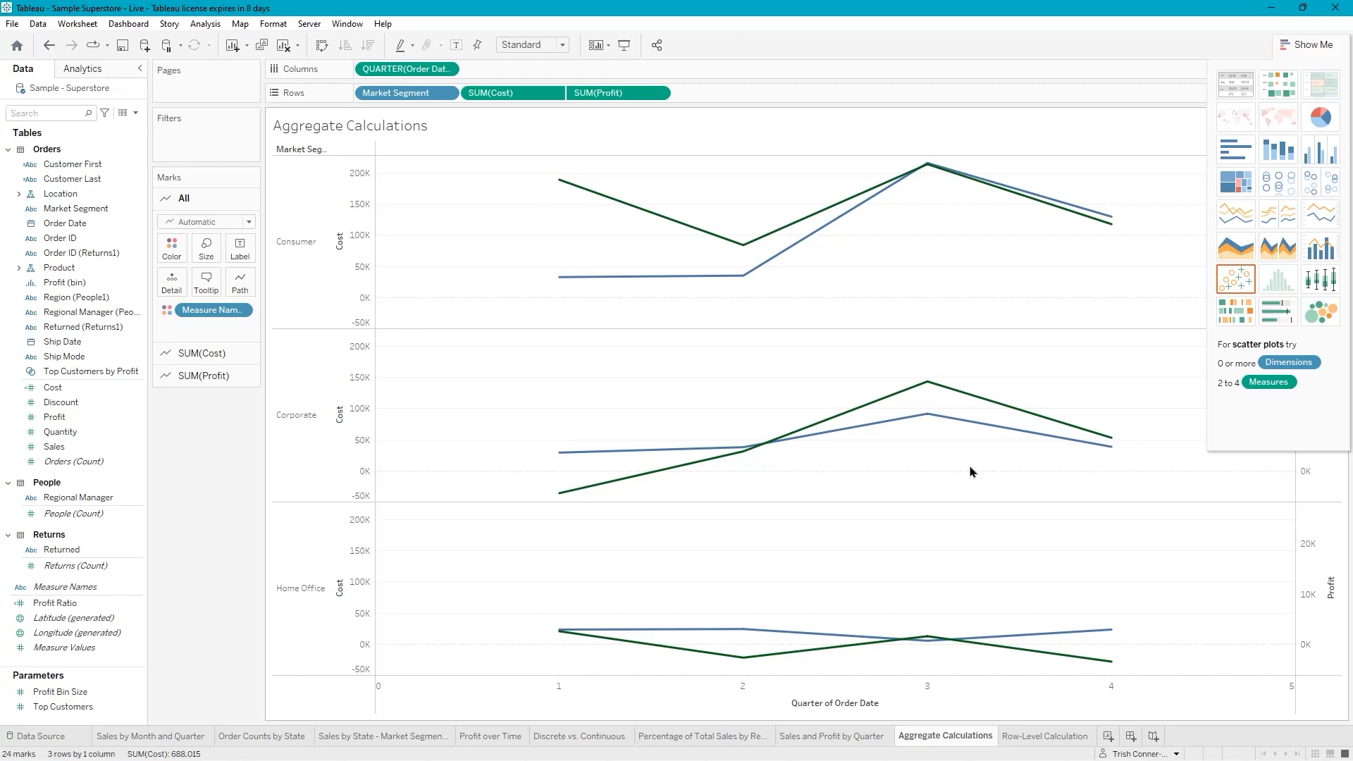
pyautogui.hotkey('ctrl', 'z')
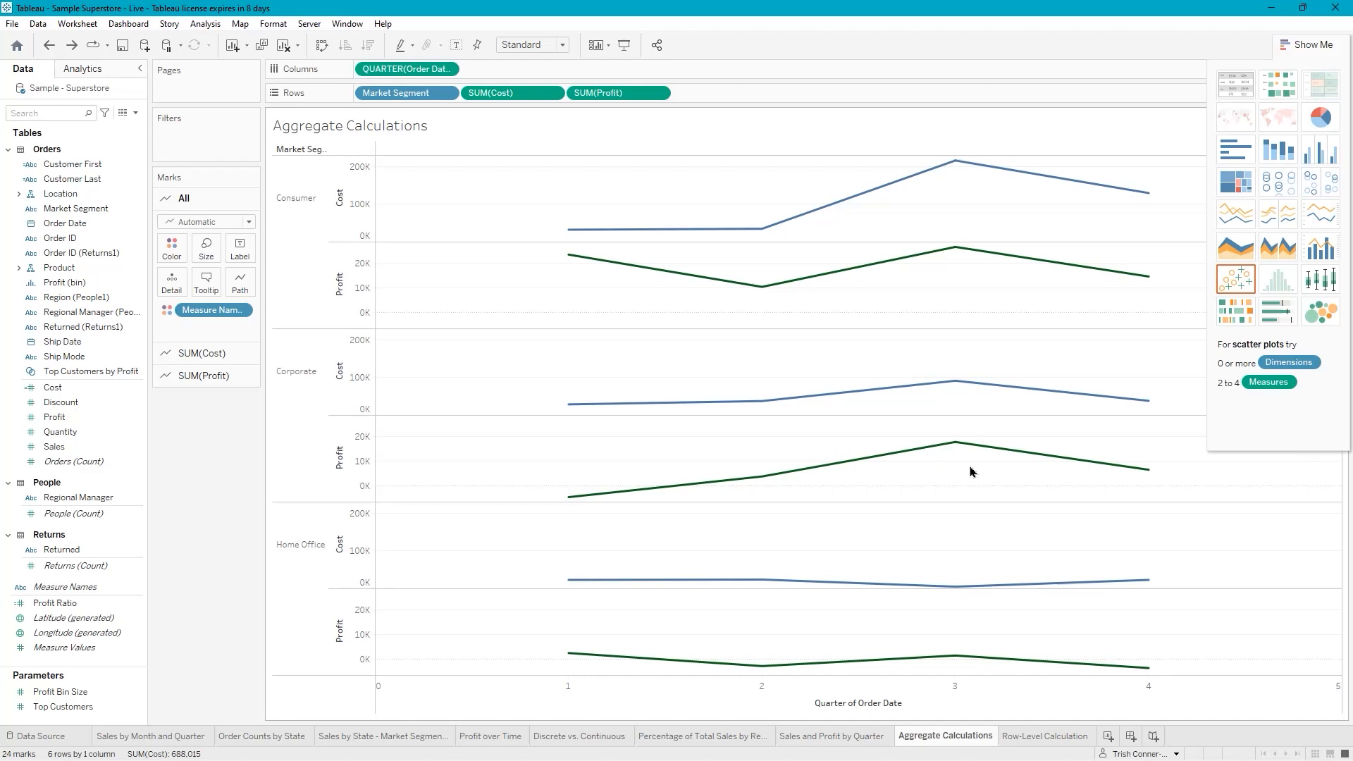
pyautogui.hotkey('ctrl', 'y')
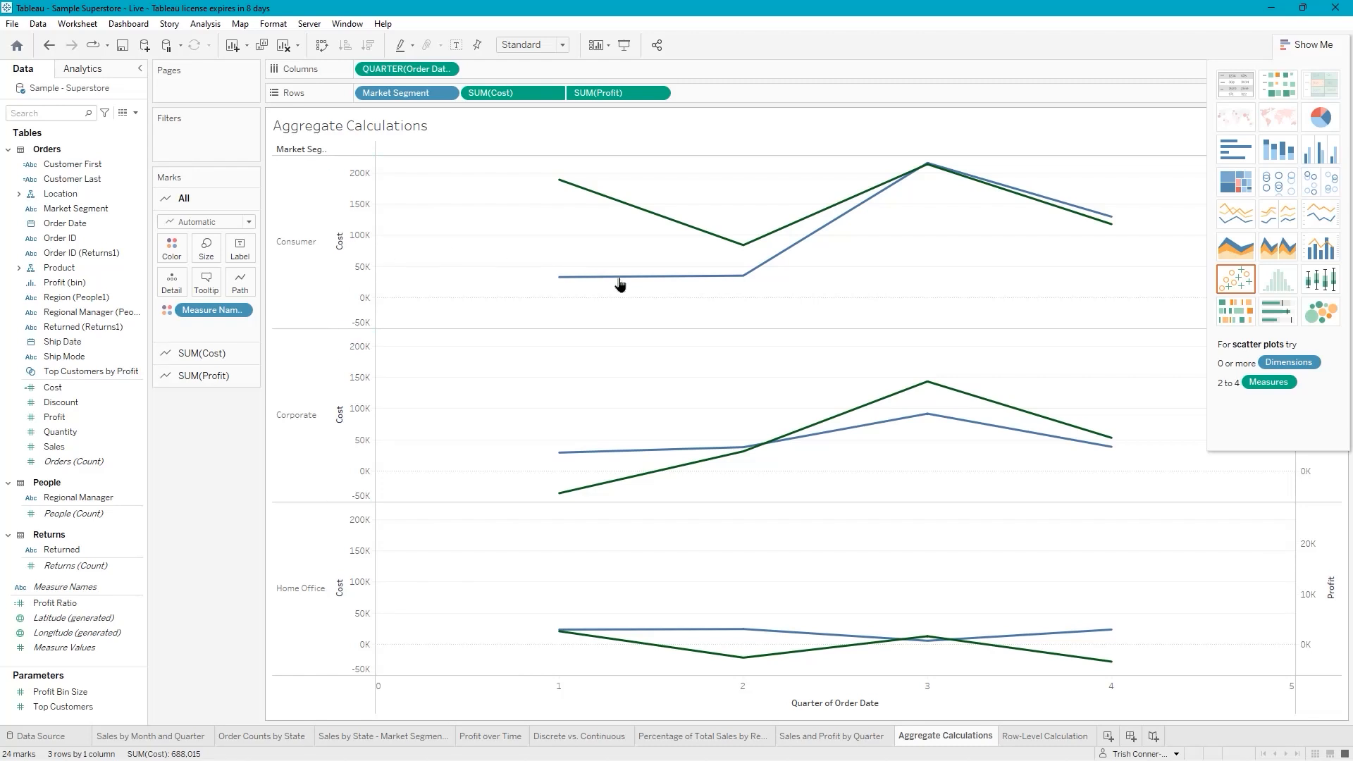
pyautogui.moveTo(683, 282)
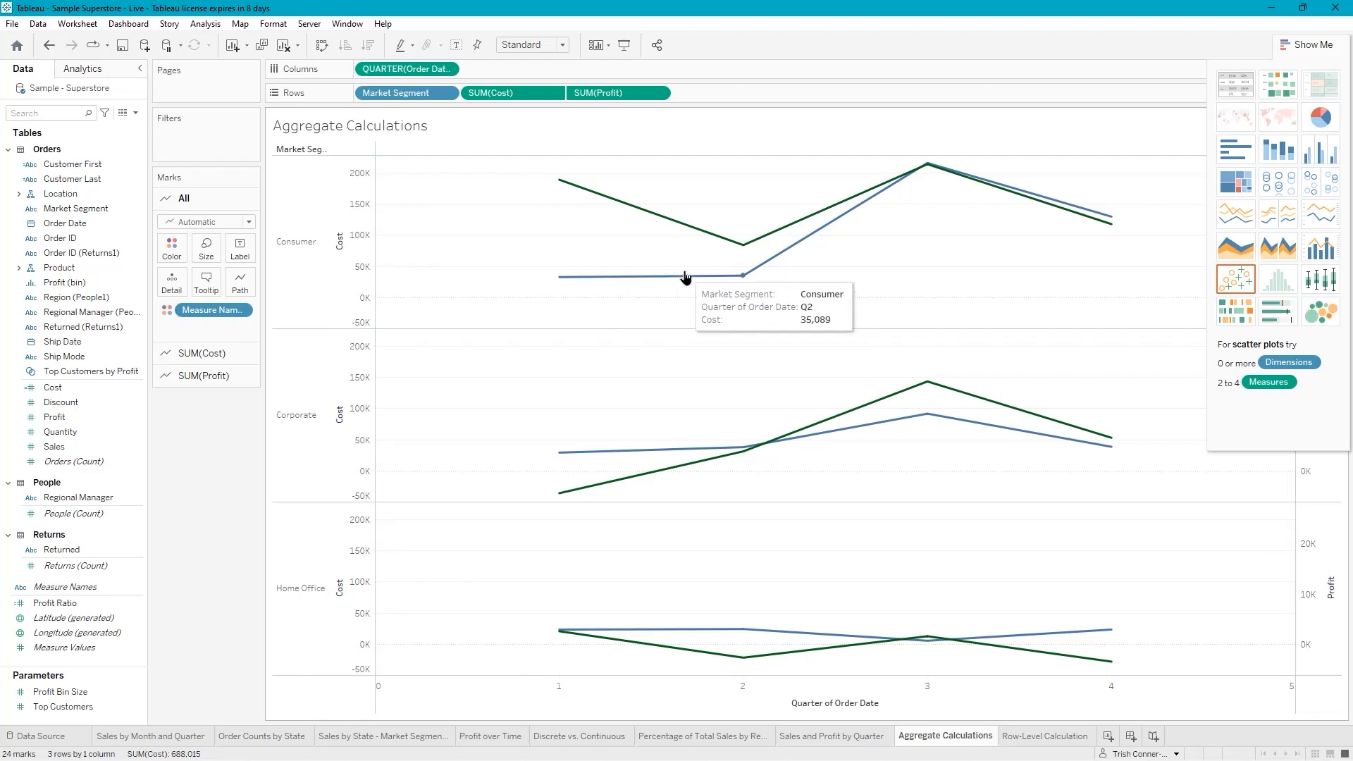
pyautogui.hotkey('ctrl', 'z')
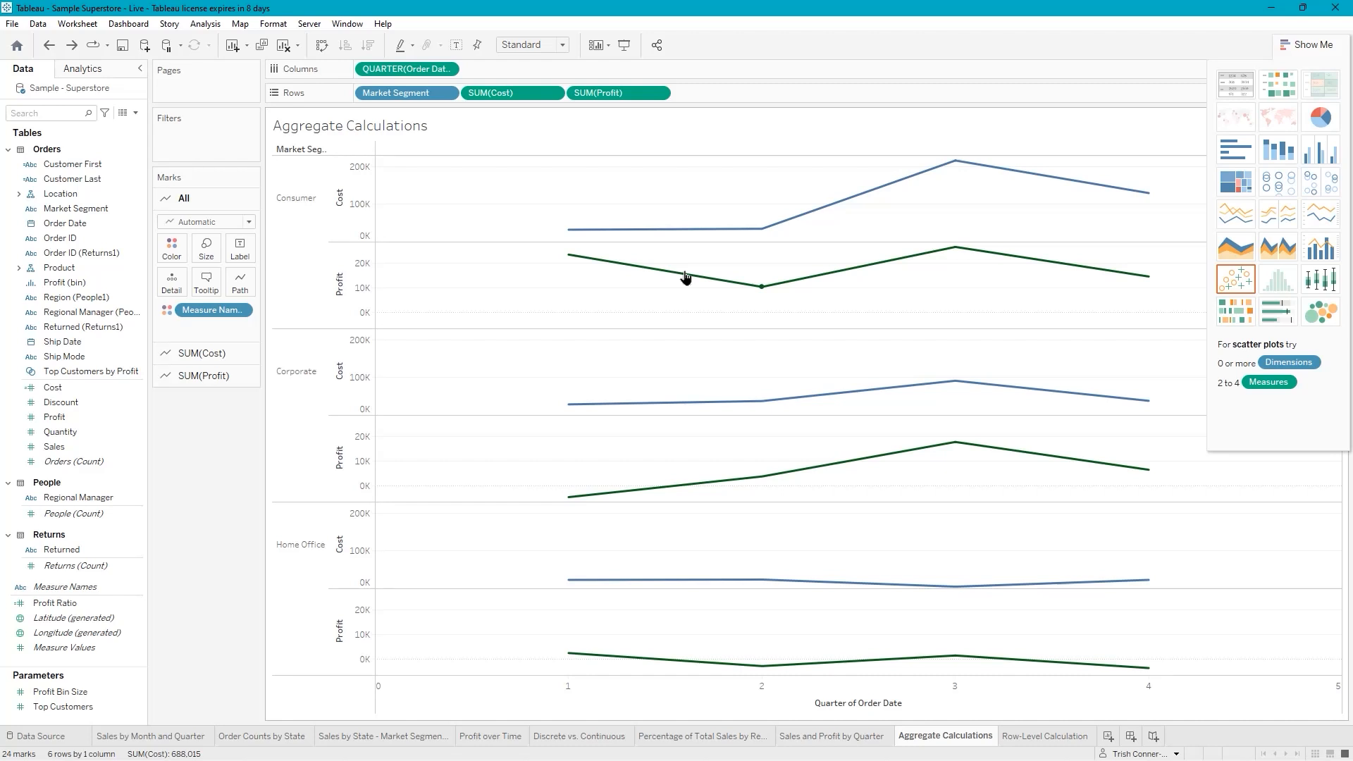
pyautogui.hotkey('ctrl', 'y')
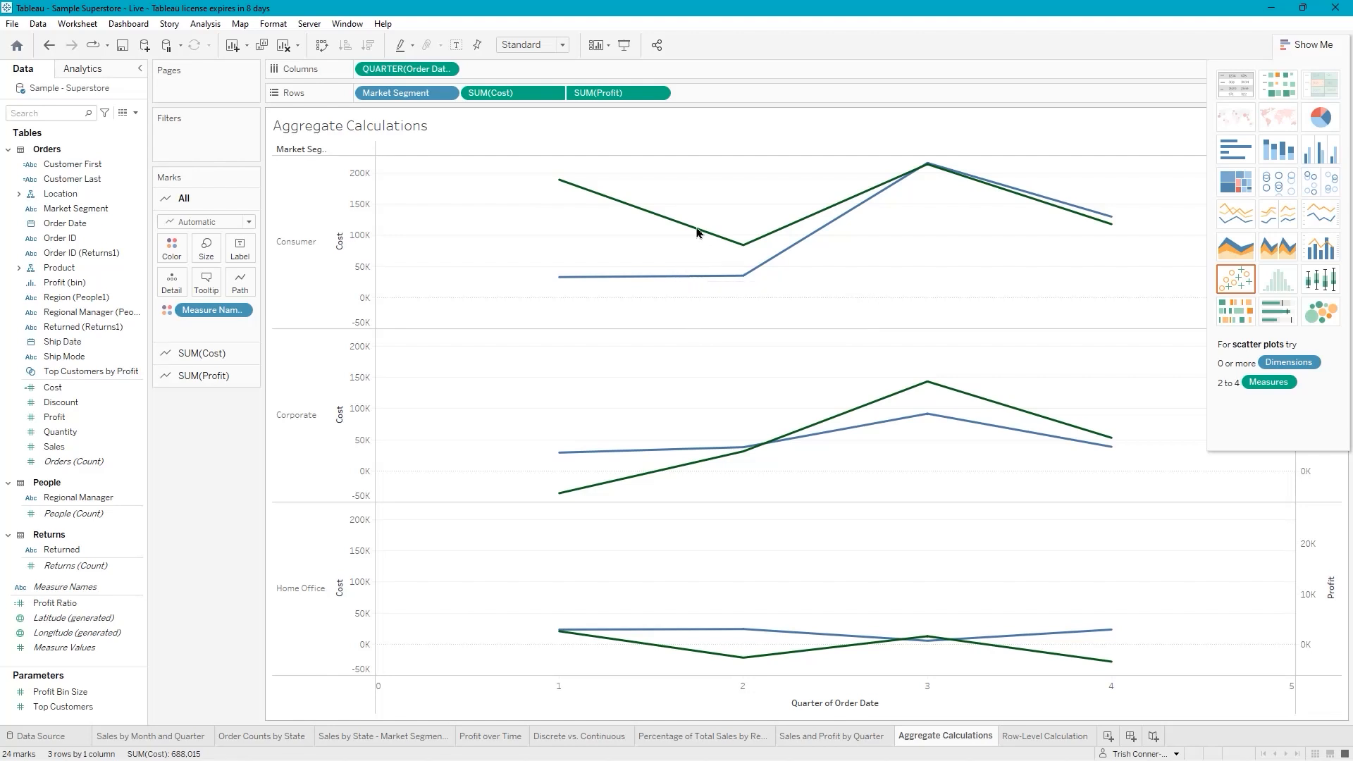
pyautogui.moveTo(695, 235)
pyautogui.click(1307, 44)
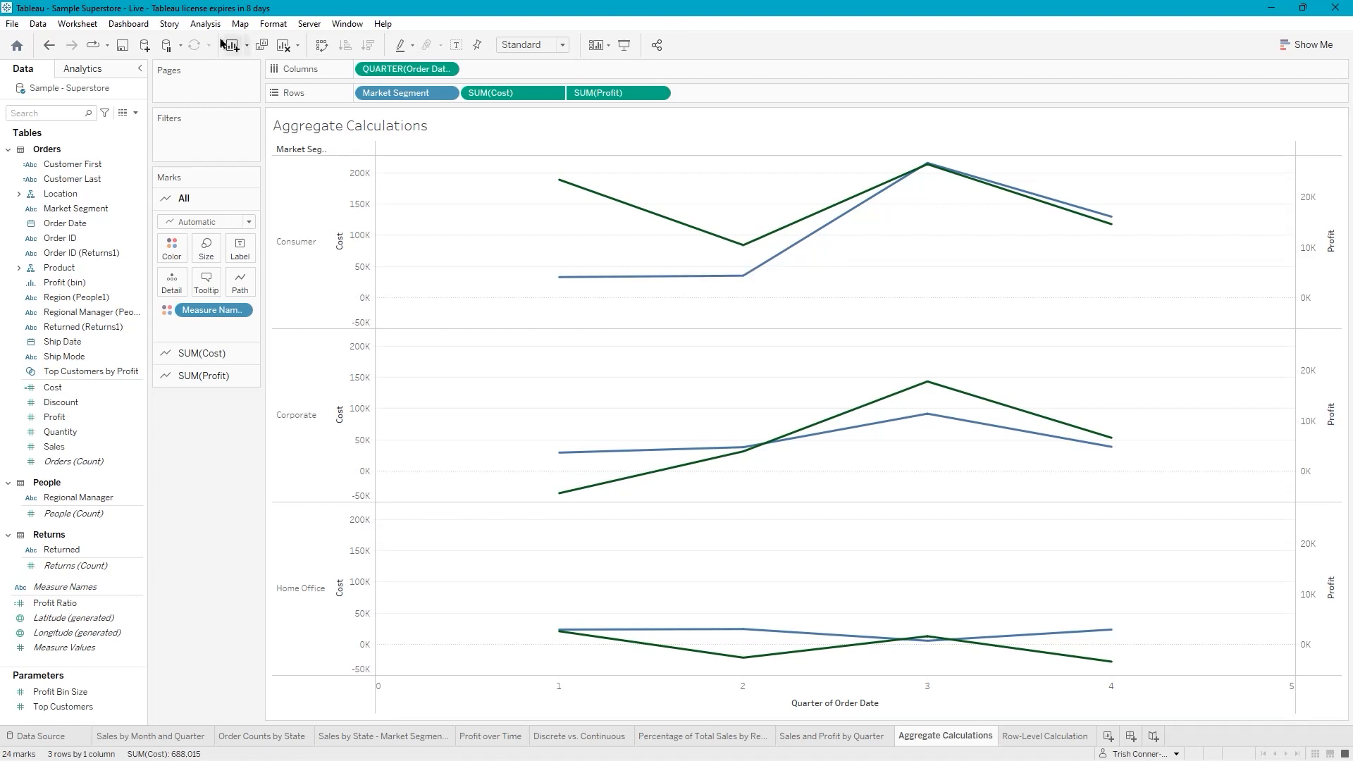
# Show the color legend for Measure Names on the Aggregate Calculations worksheet
pyautogui.click(205, 24)
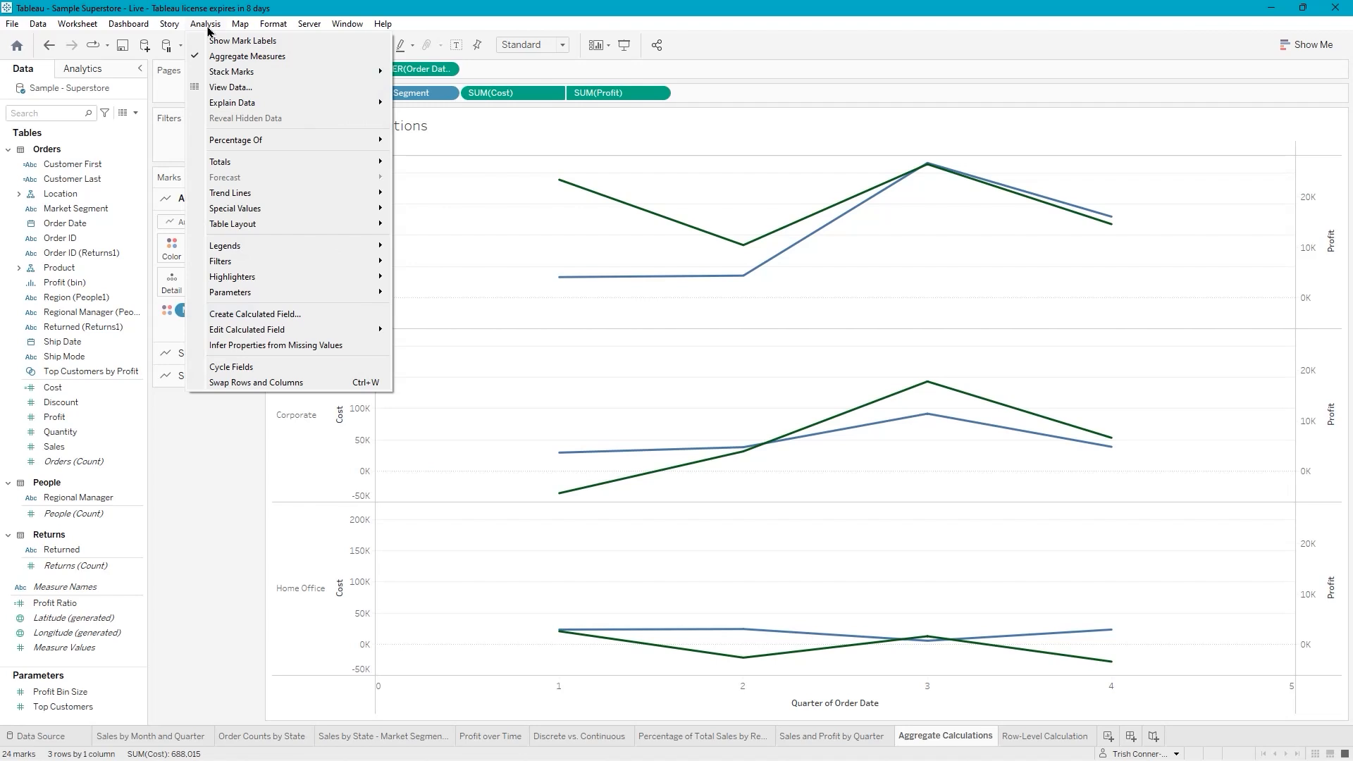
pyautogui.moveTo(260, 247)
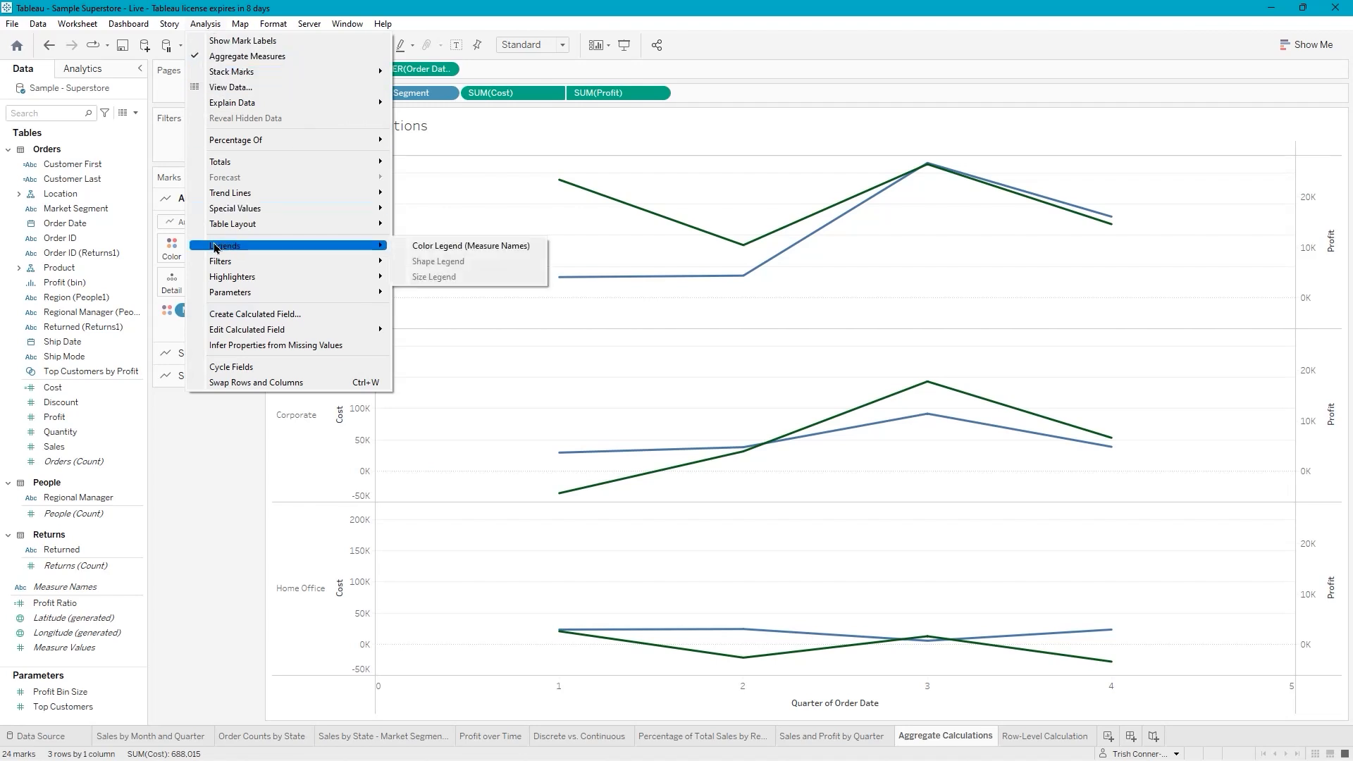
pyautogui.click(452, 252)
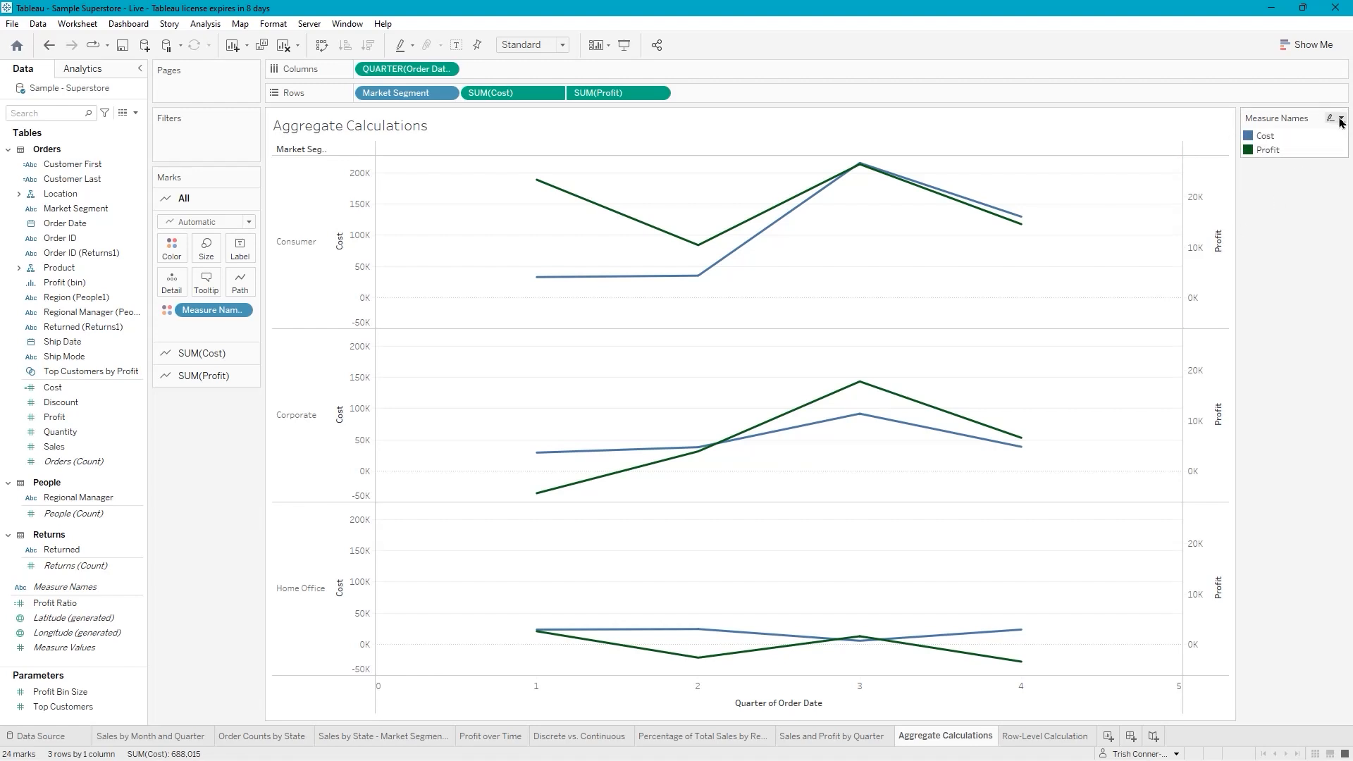
# Recolor the Cost line dark red using the Lightning Watermelon palette, leaving Profit dark green
pyautogui.click(1341, 120)
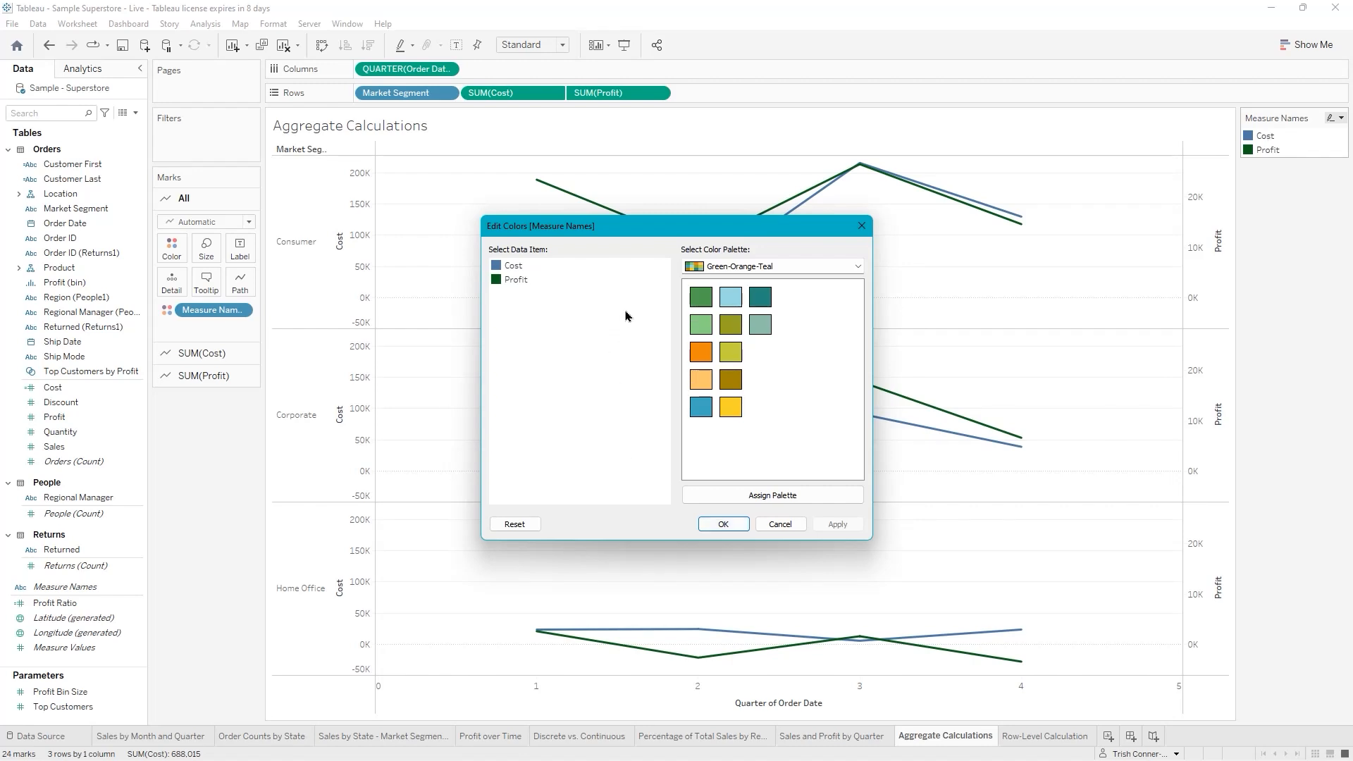
pyautogui.click(858, 268)
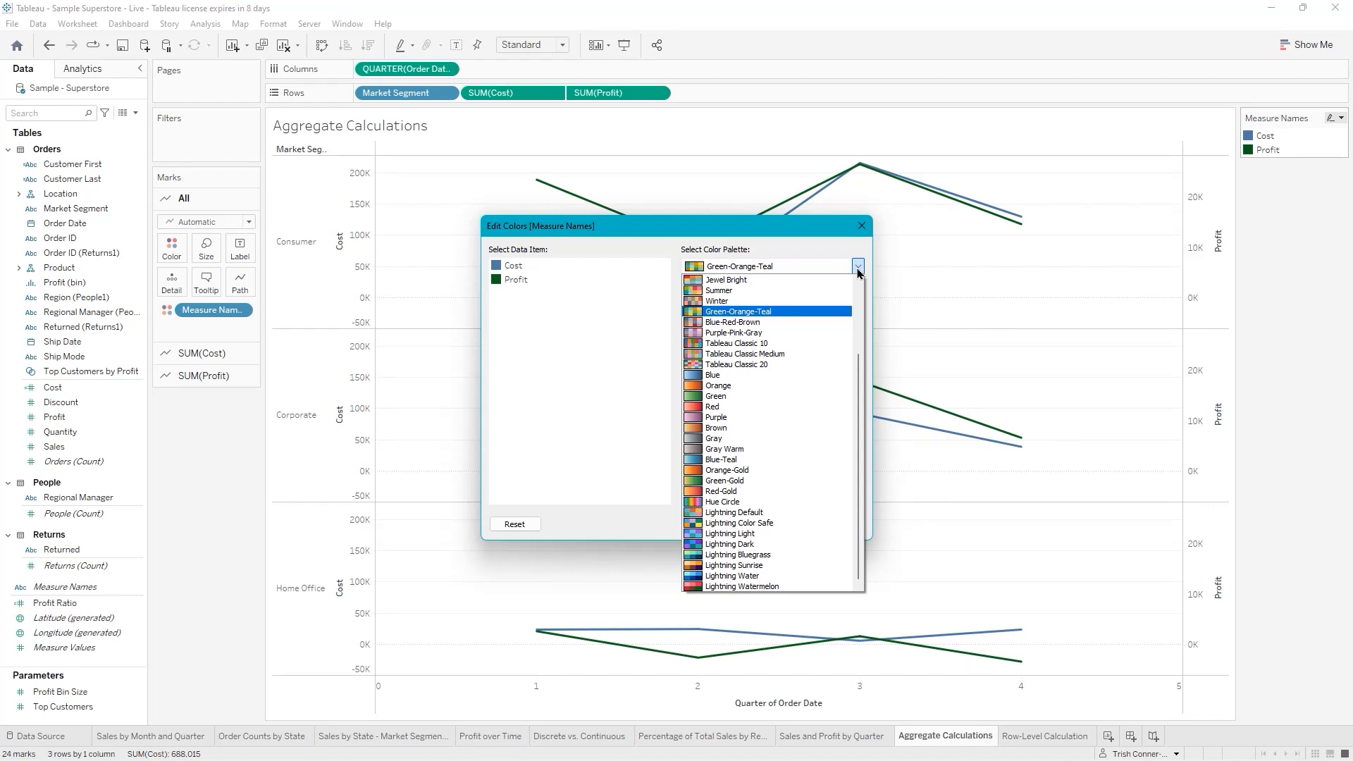
pyautogui.click(754, 593)
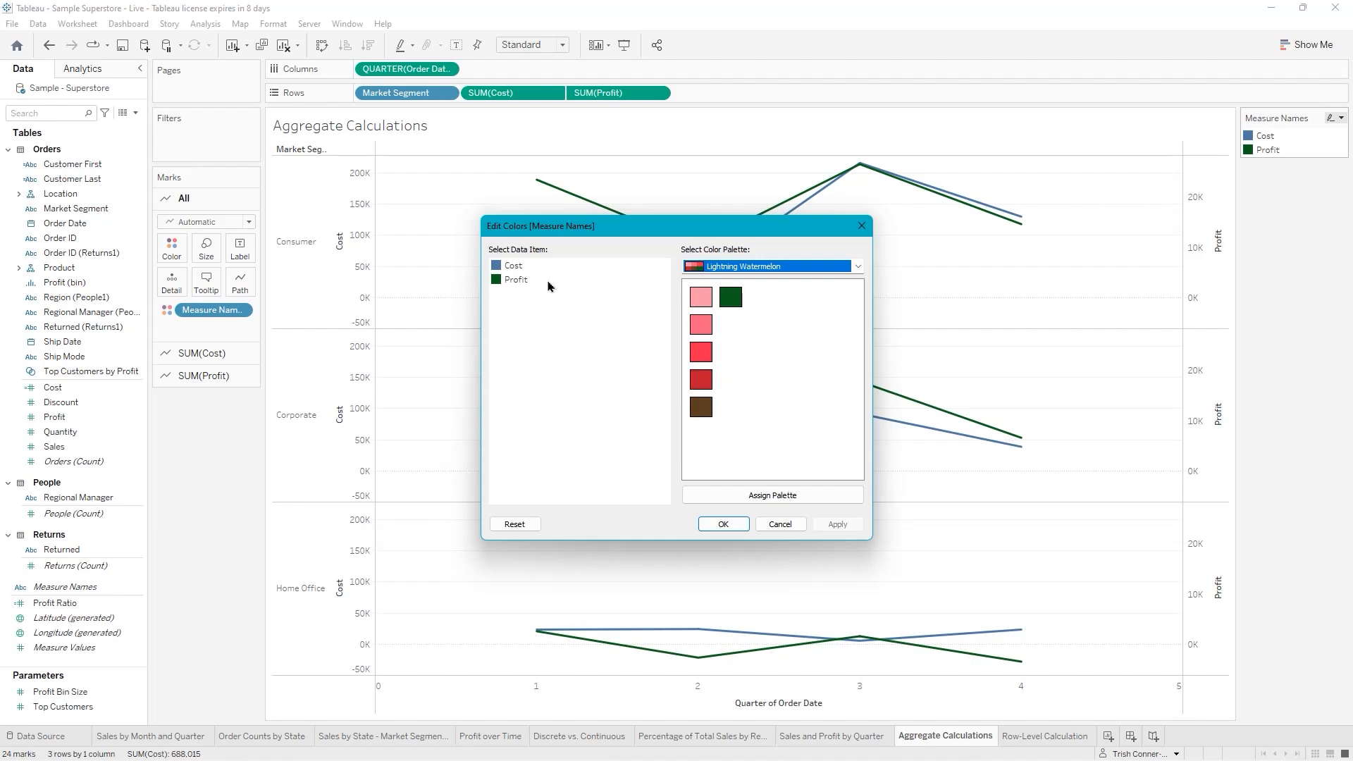
pyautogui.click(515, 269)
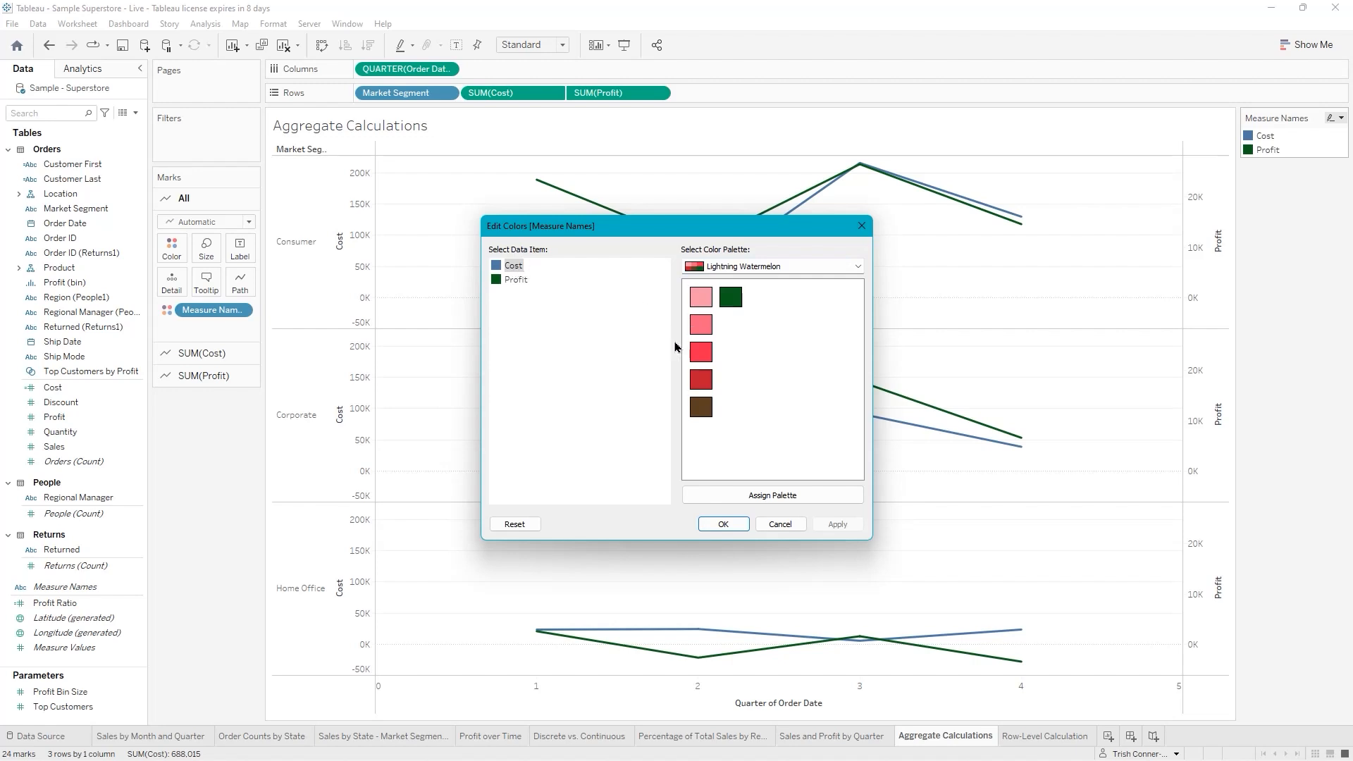
pyautogui.click(701, 381)
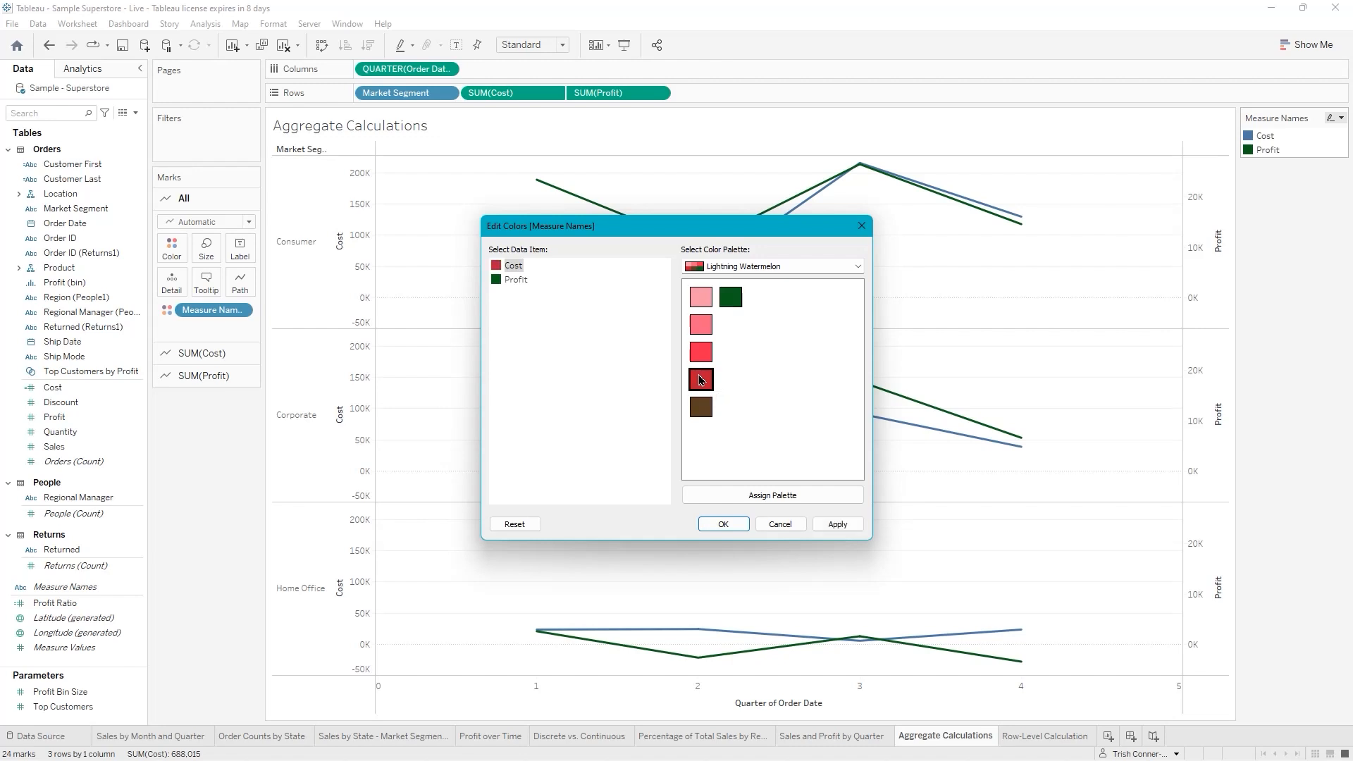
pyautogui.click(521, 280)
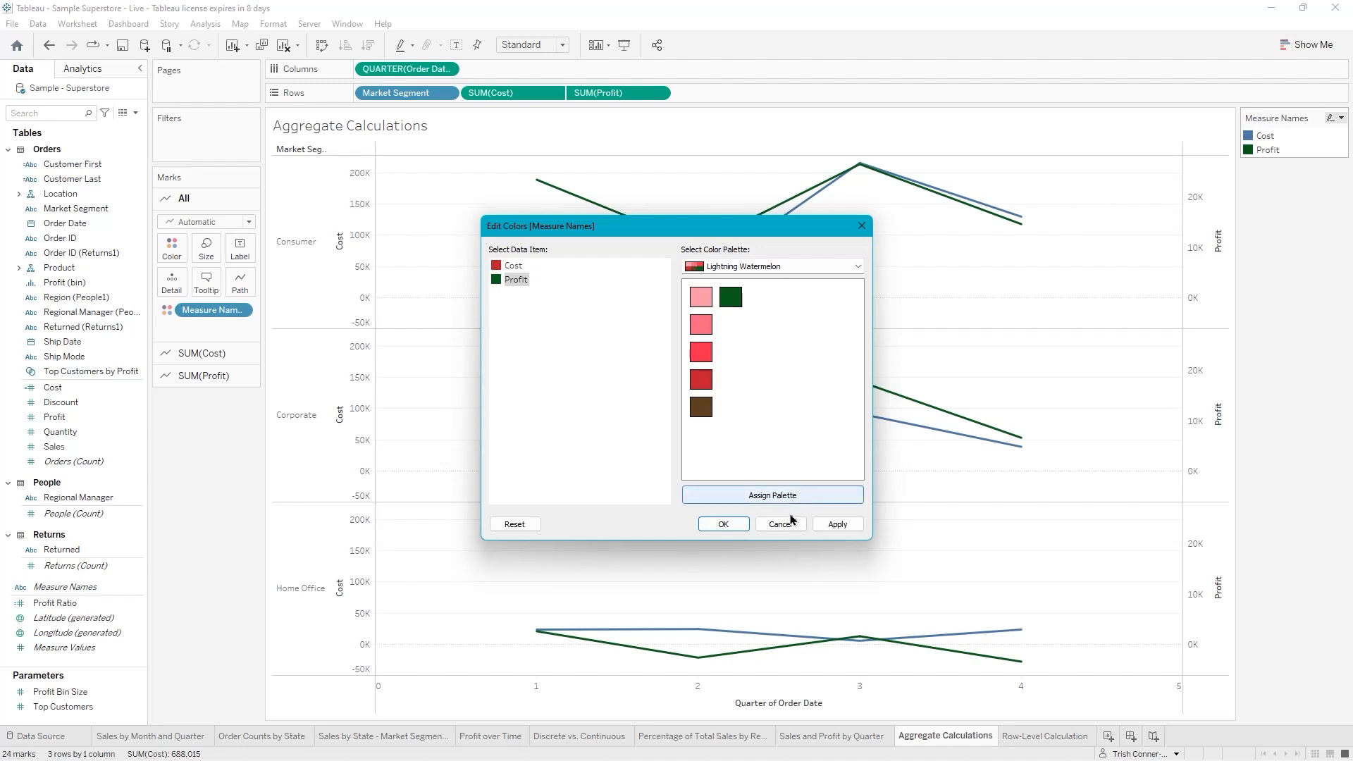
pyautogui.click(837, 530)
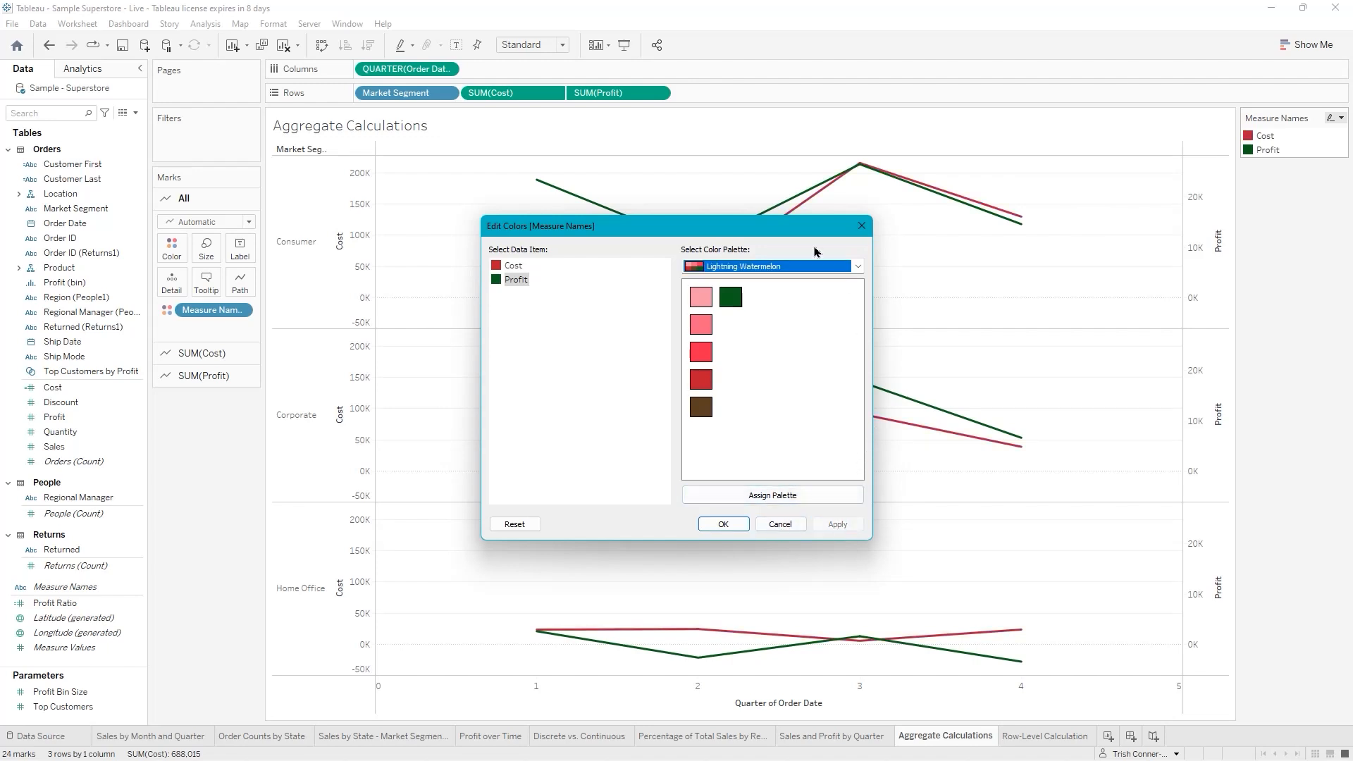
pyautogui.moveTo(747, 236); pyautogui.dragTo(664, 372)
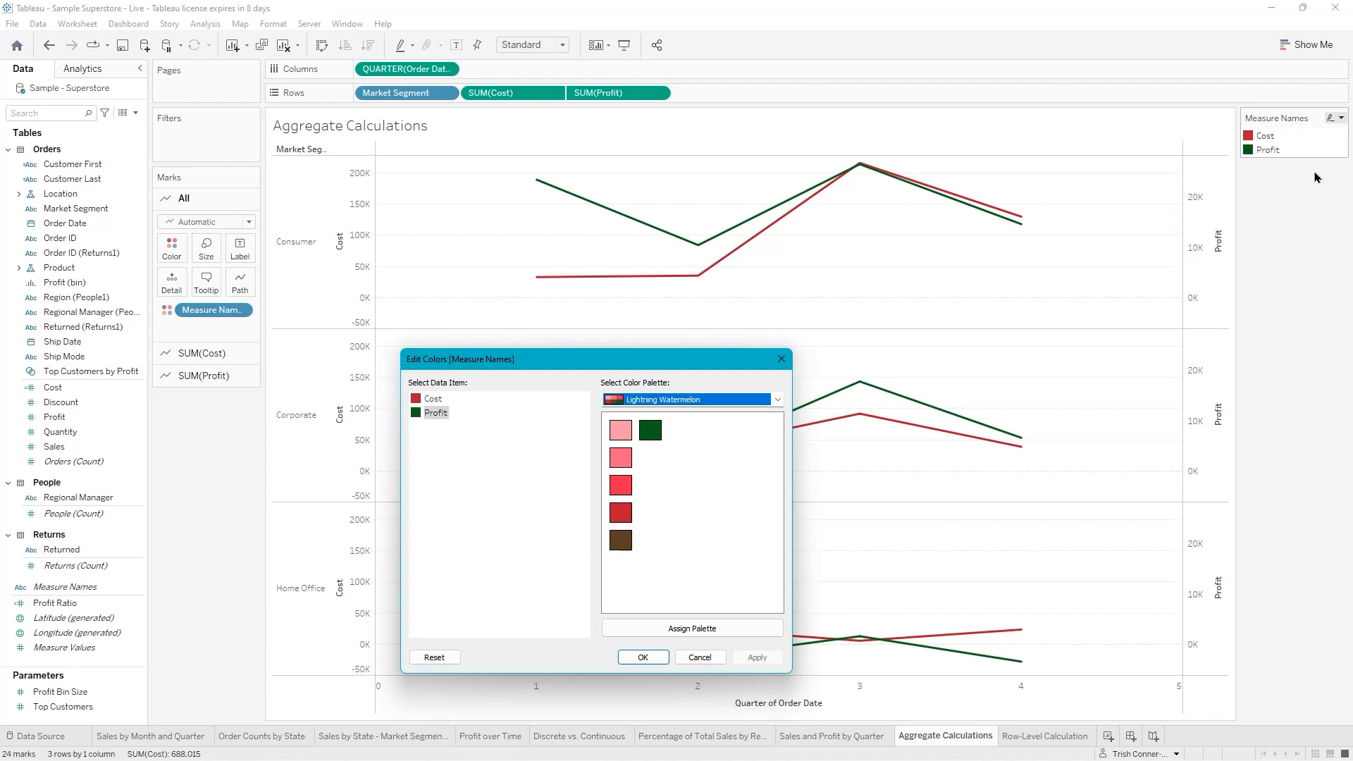
pyautogui.click(781, 361)
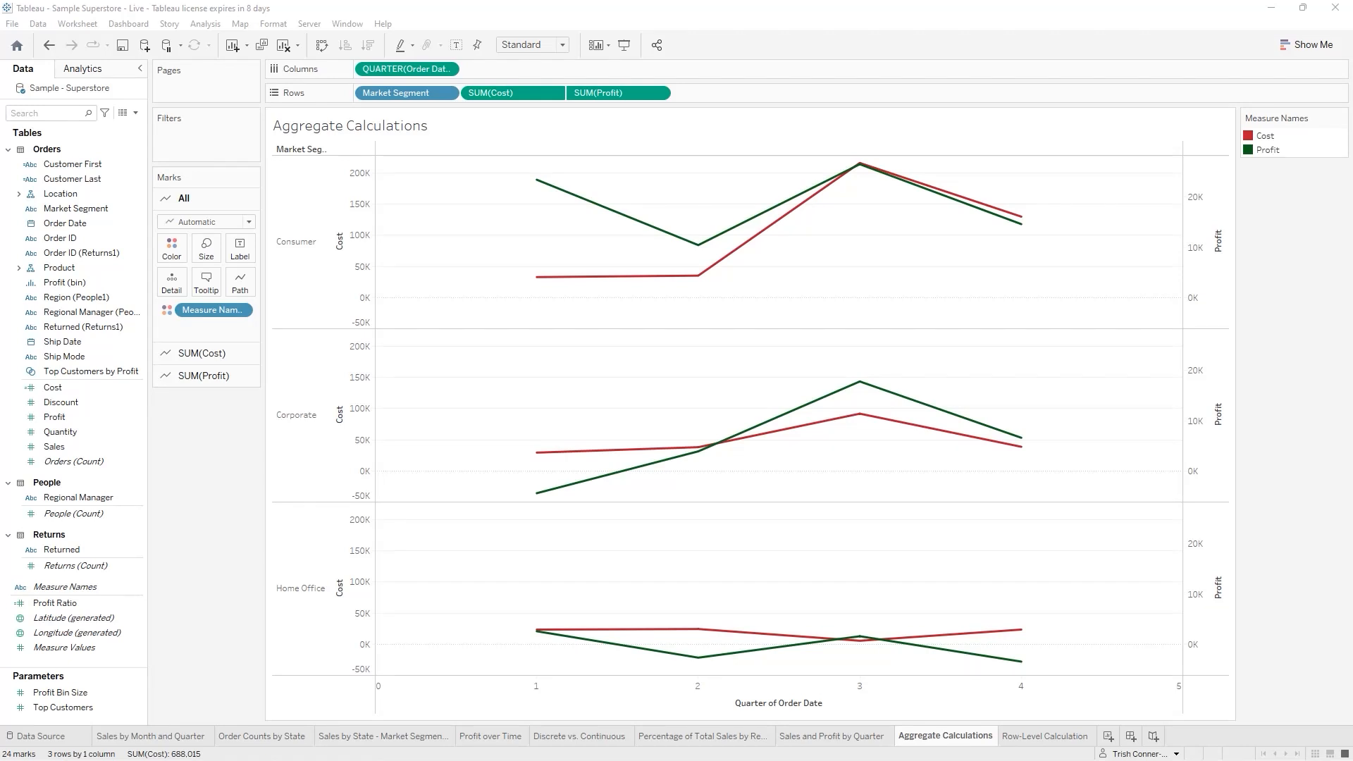
# Change Order Date in the columns to continuous months and show a filter for it
pyautogui.rightClick(416, 74)
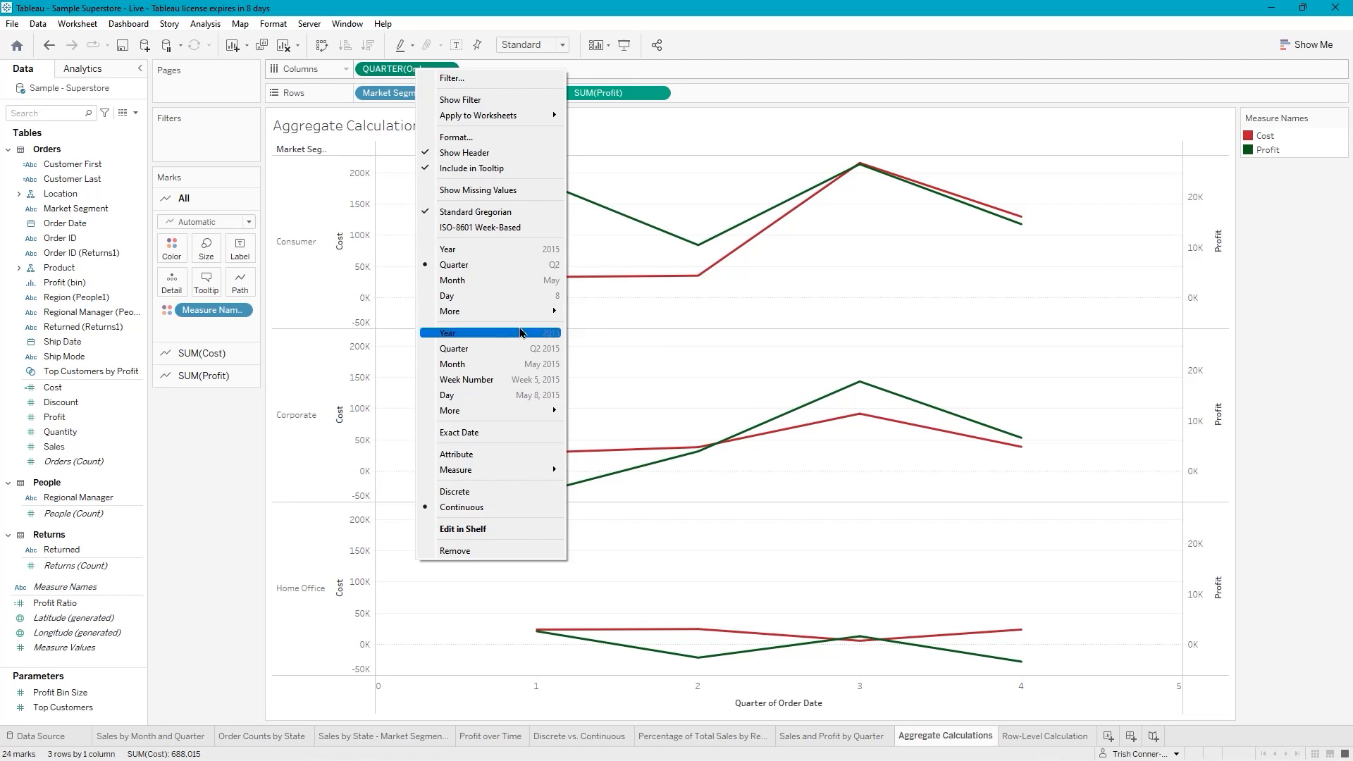
pyautogui.click(515, 365)
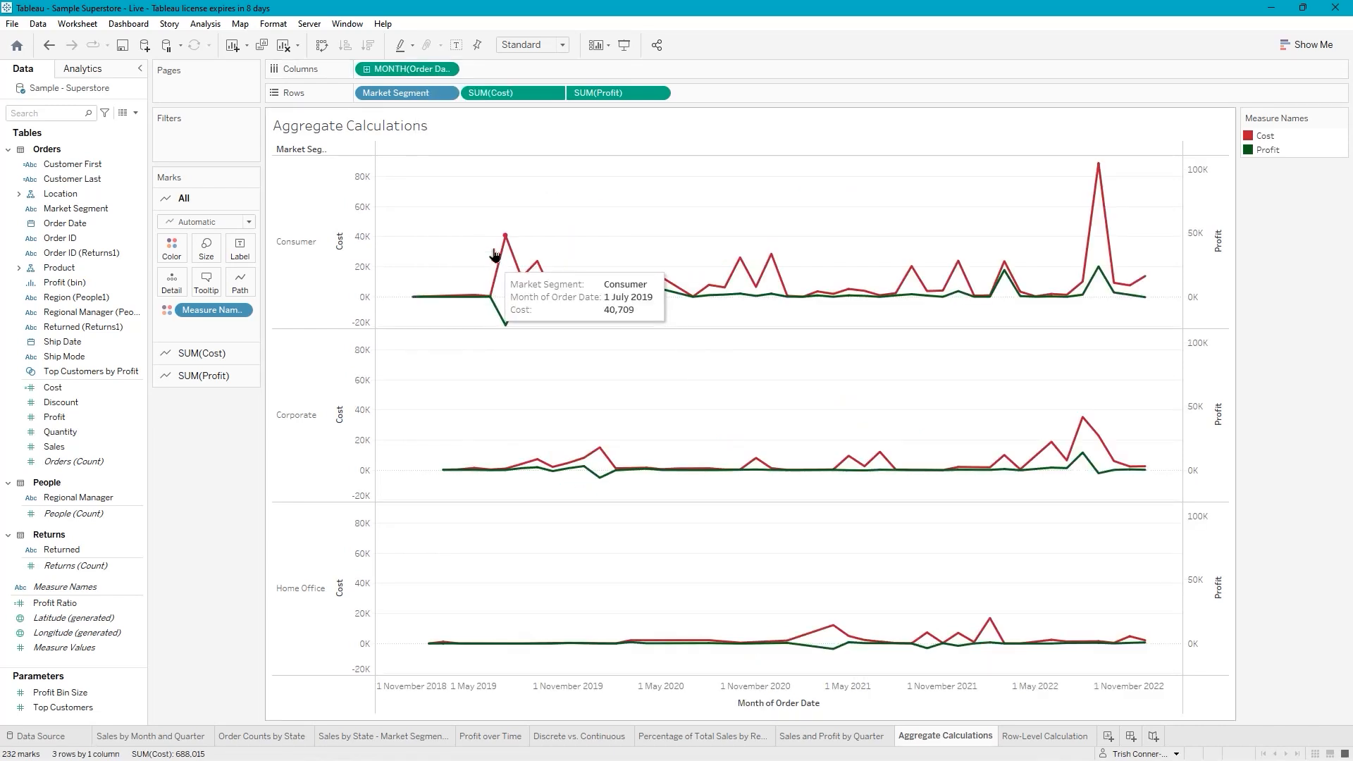
pyautogui.moveTo(518, 265)
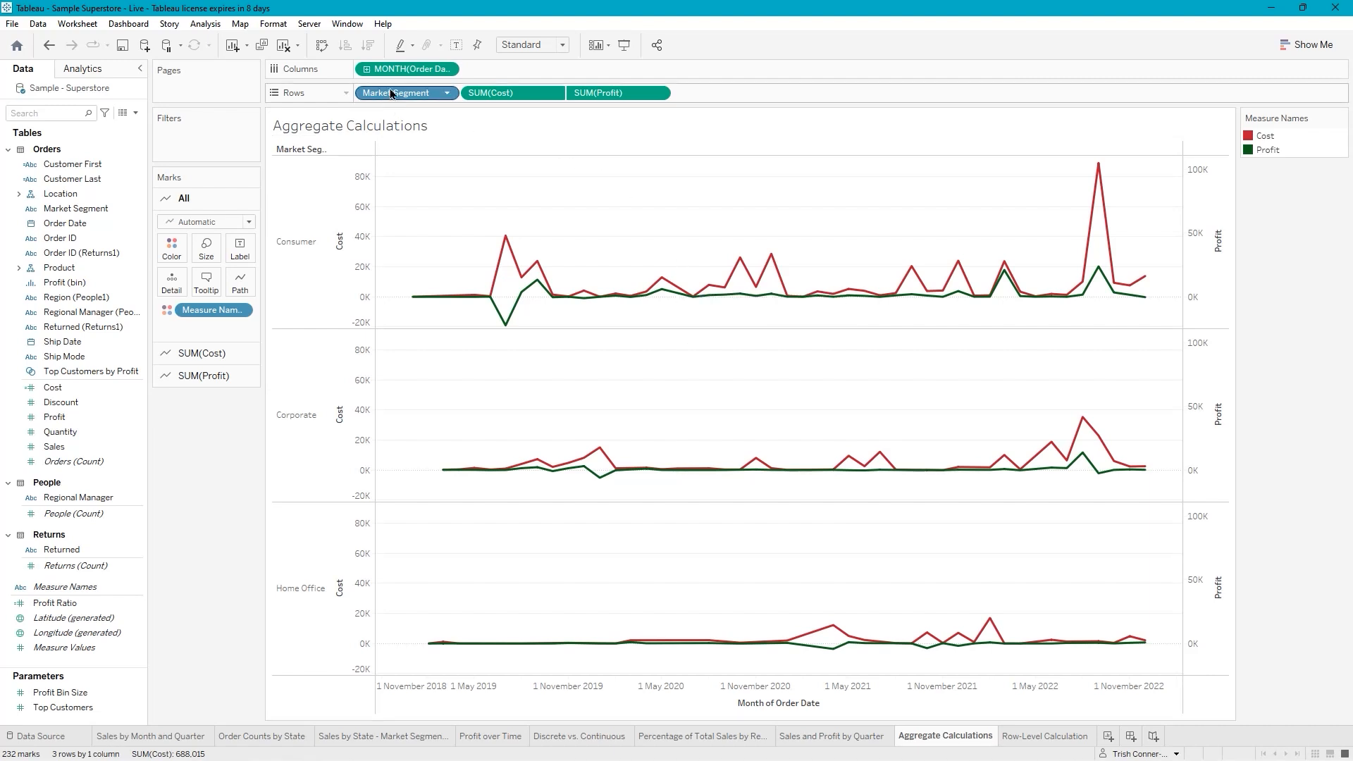
pyautogui.rightClick(421, 73)
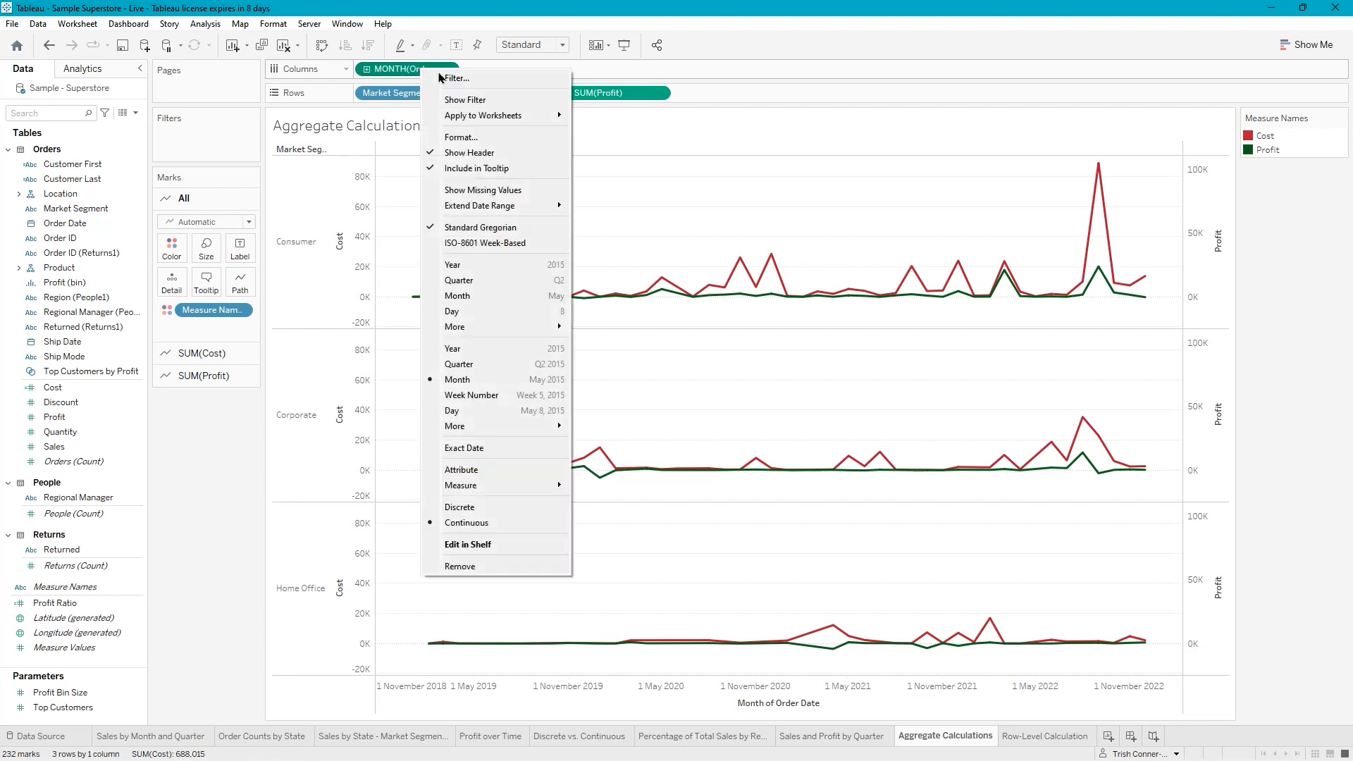
pyautogui.click(480, 100)
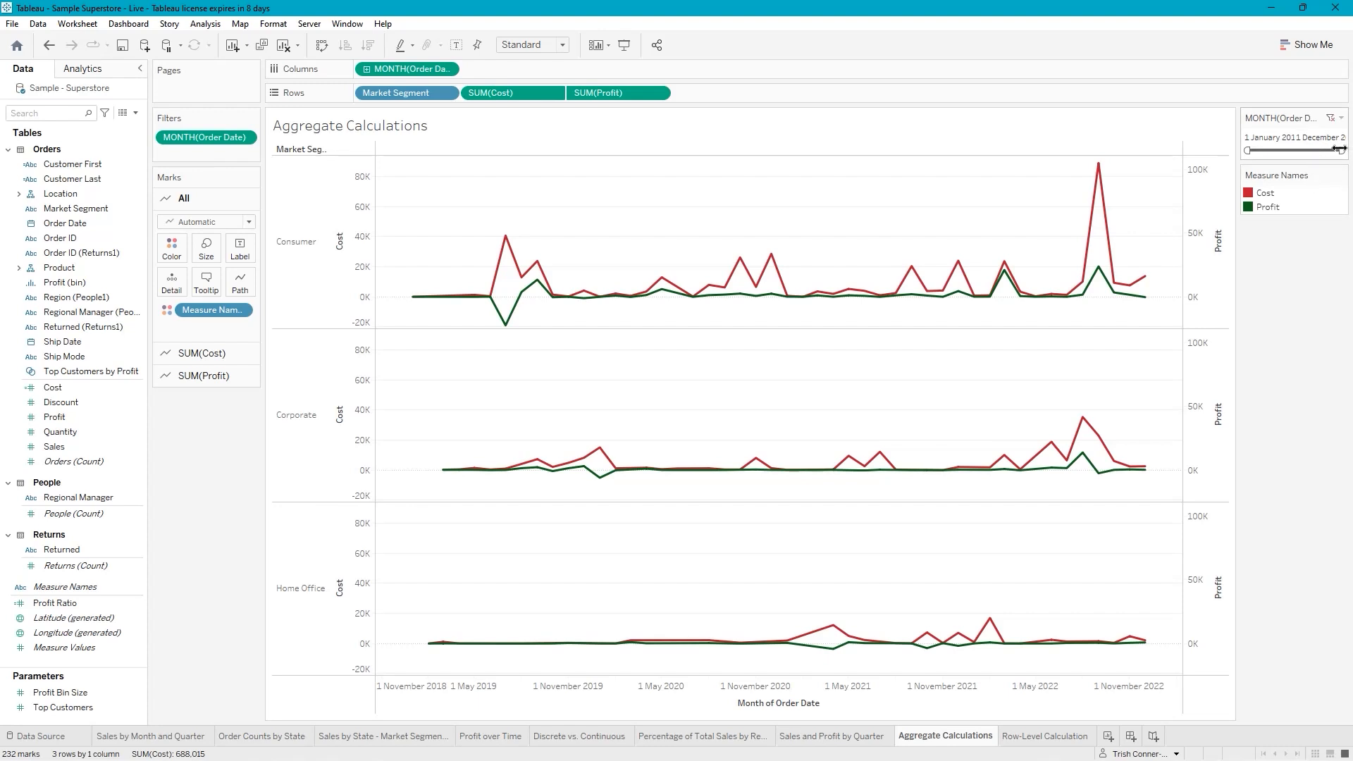
# Try an earlier end date in the month range filter and reset it to all values
pyautogui.moveTo(1341, 150)
pyautogui.mouseDown()
pyautogui.moveTo(1314, 150)
pyautogui.moveTo(1341, 150)
pyautogui.mouseUp()
pyautogui.moveTo(1338, 150); pyautogui.dragTo(1325, 149)
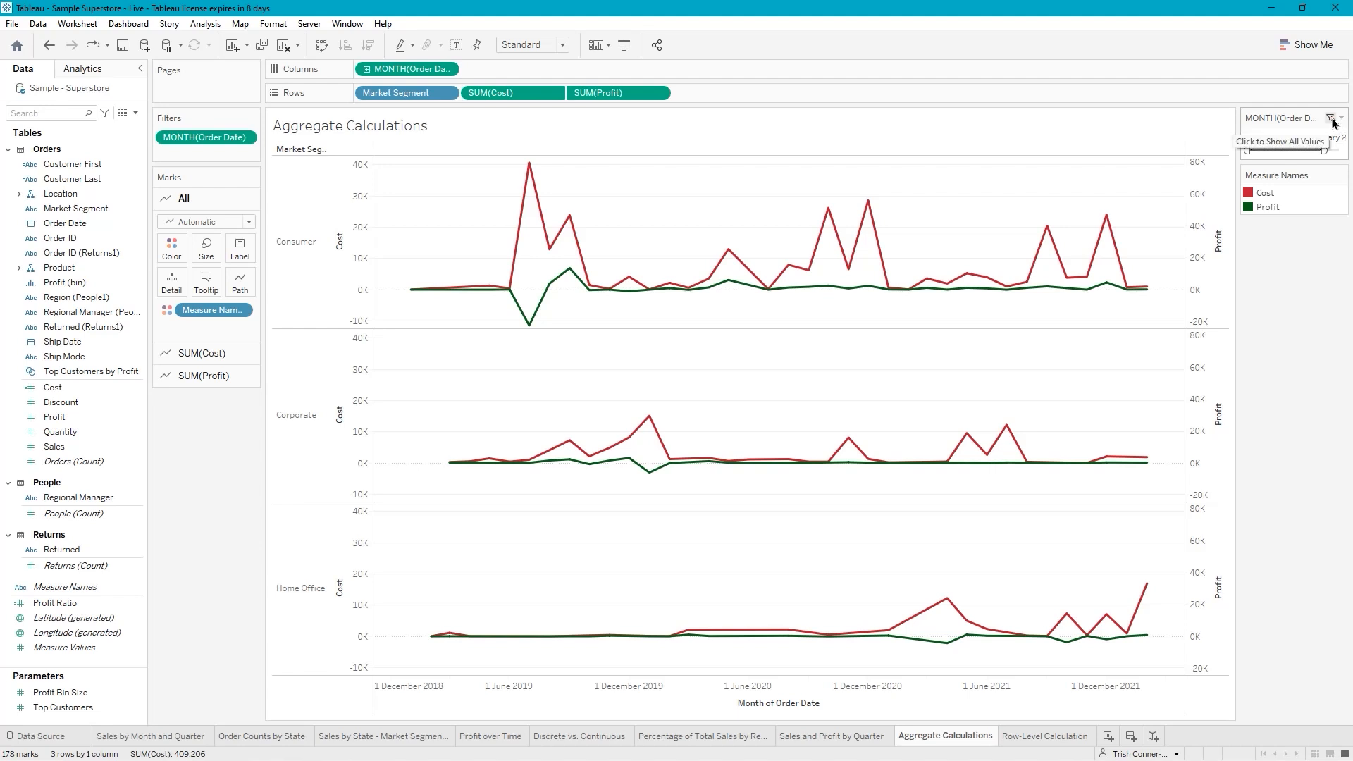
pyautogui.click(1331, 119)
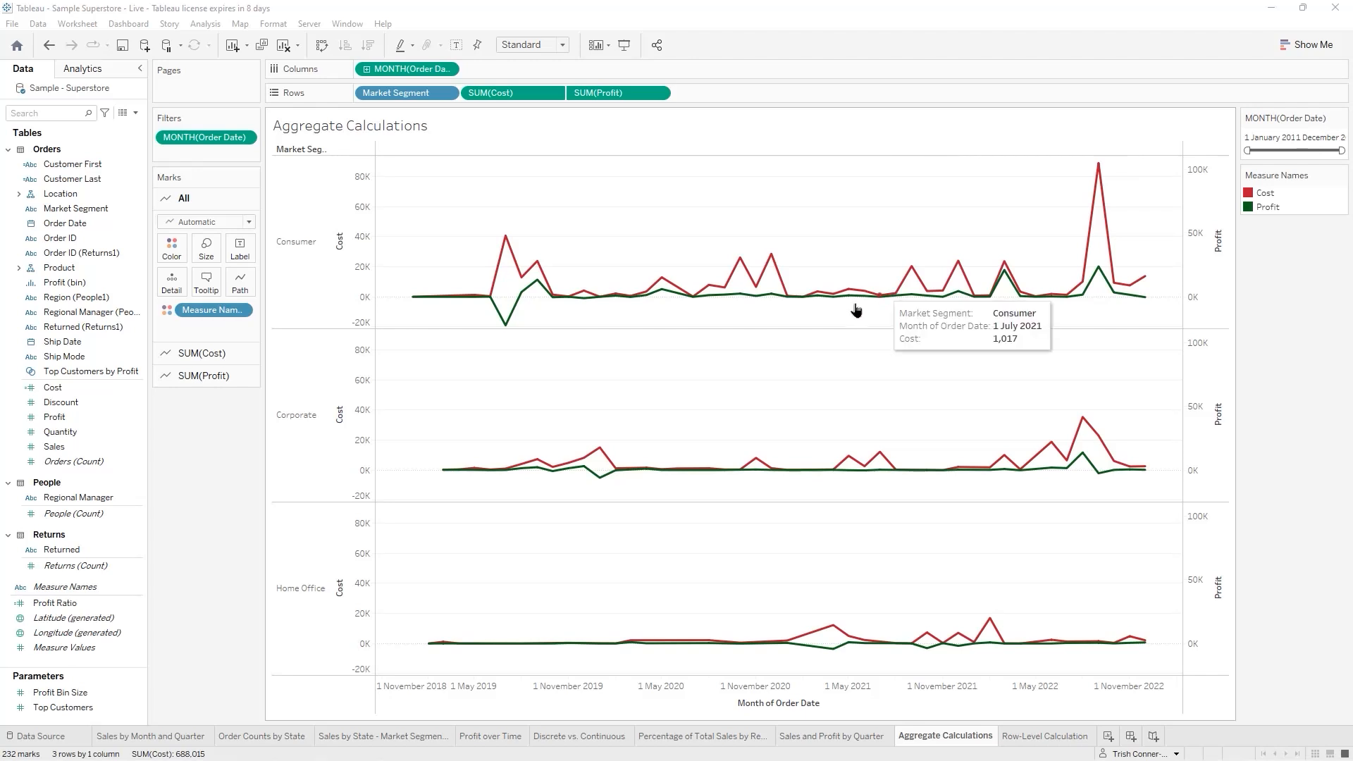
# Set the worksheet's default shading to a custom light green, #e7ffc1
pyautogui.rightClick(708, 390)
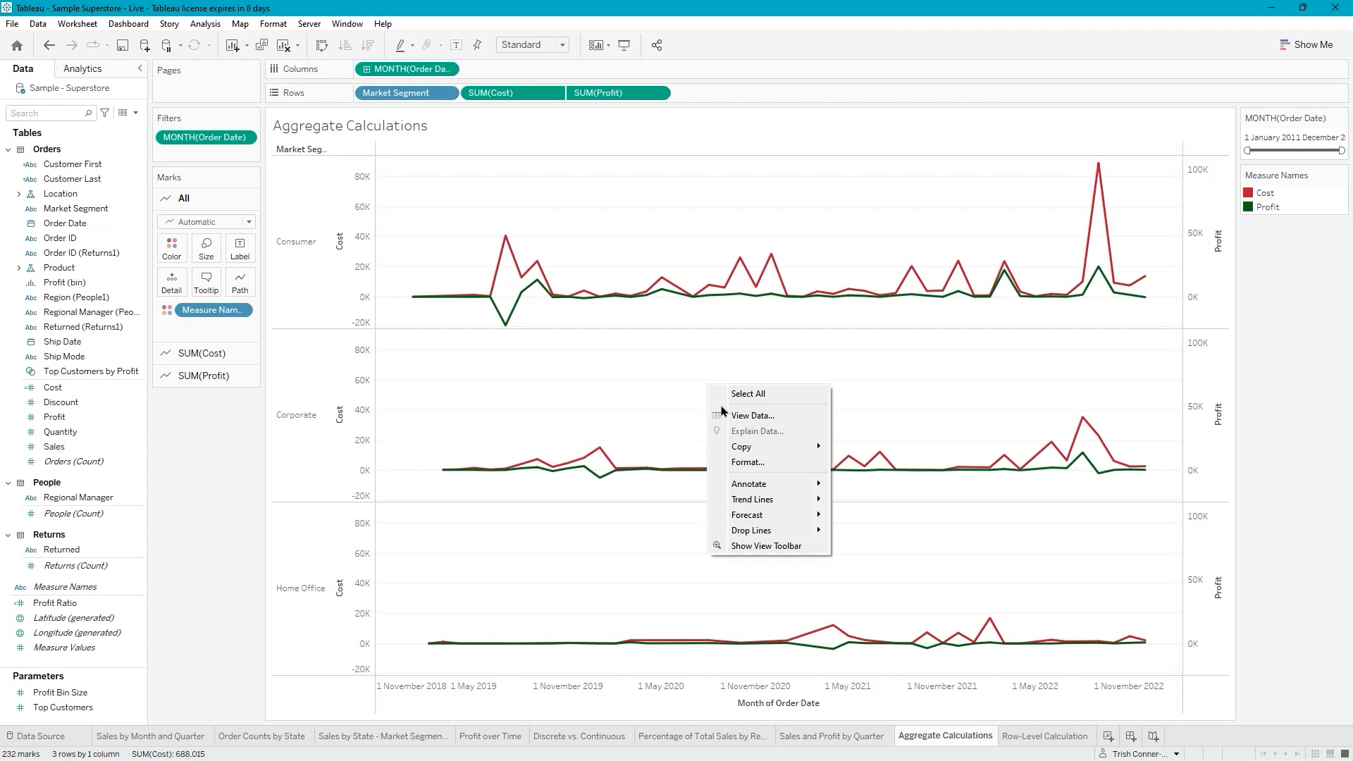
pyautogui.click(749, 463)
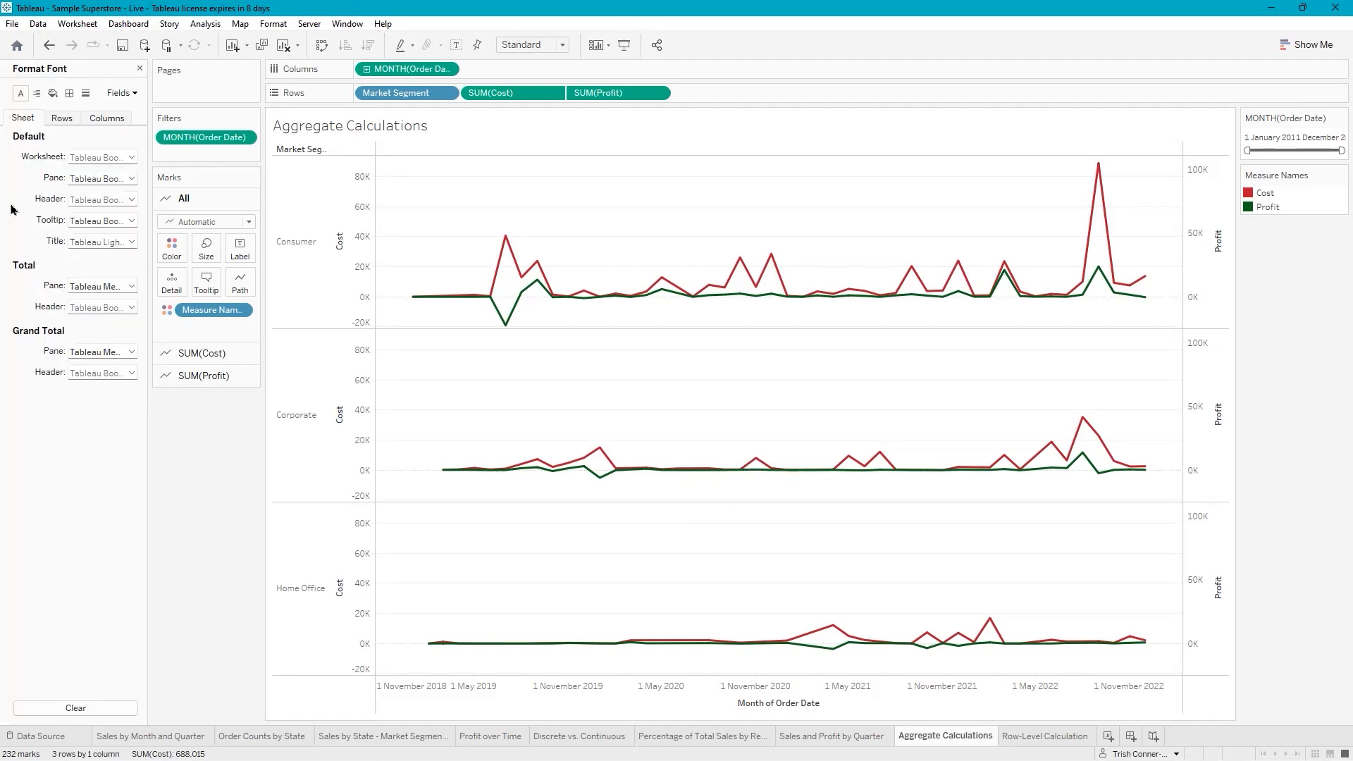
pyautogui.click(52, 99)
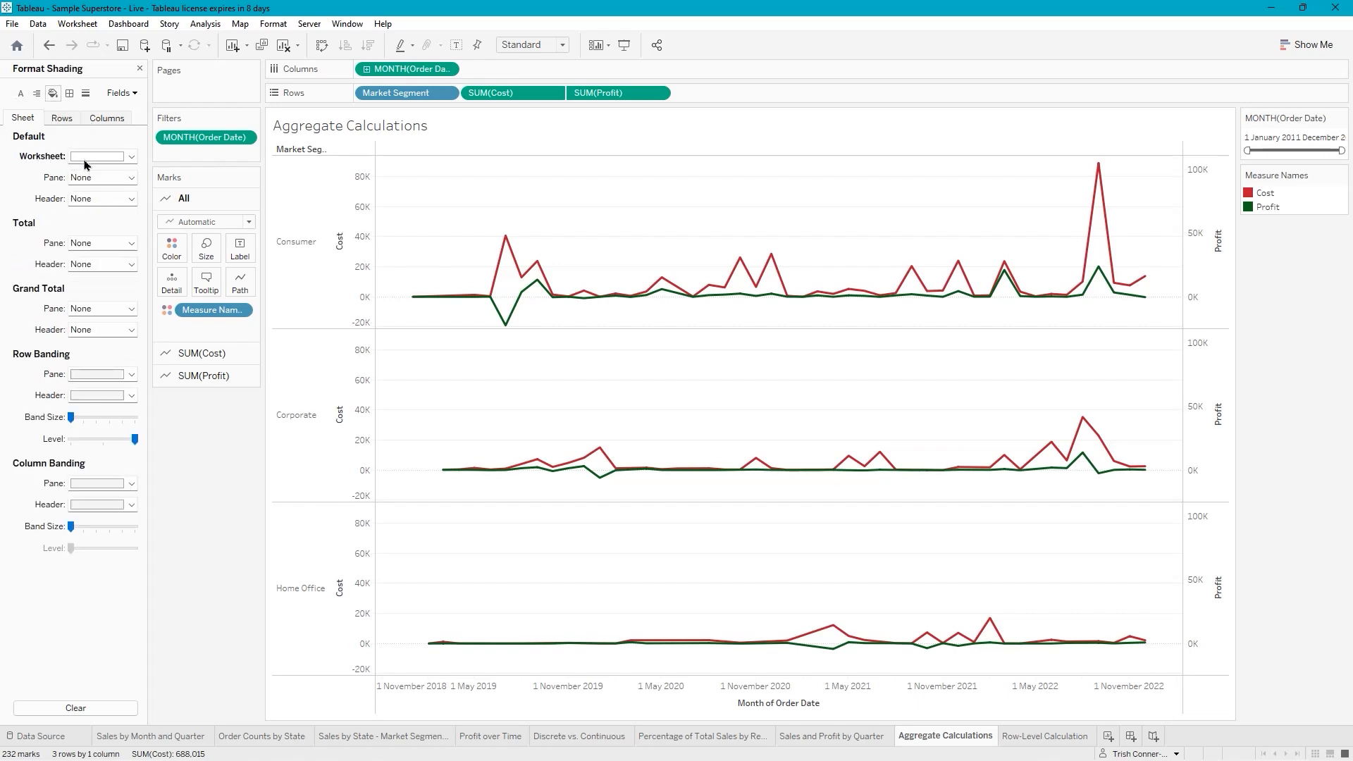
pyautogui.click(132, 156)
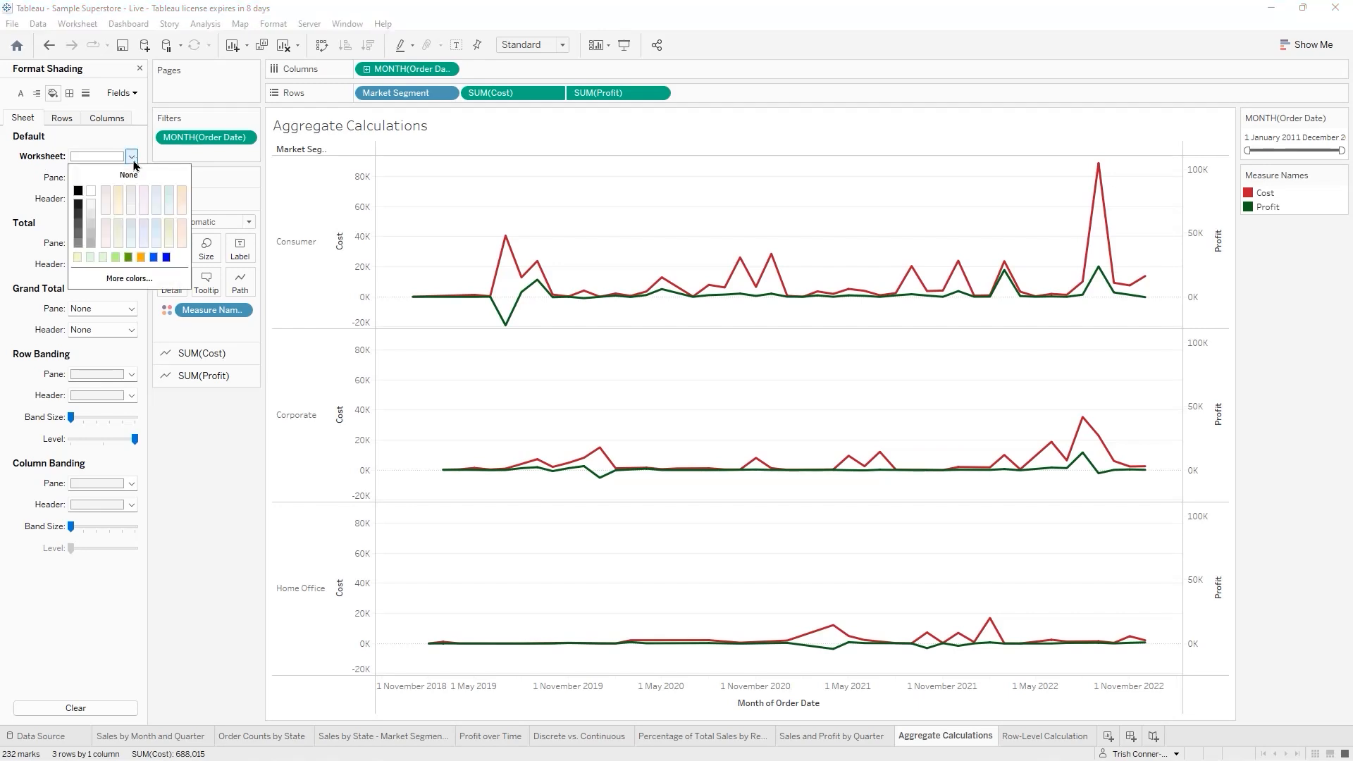
pyautogui.click(146, 281)
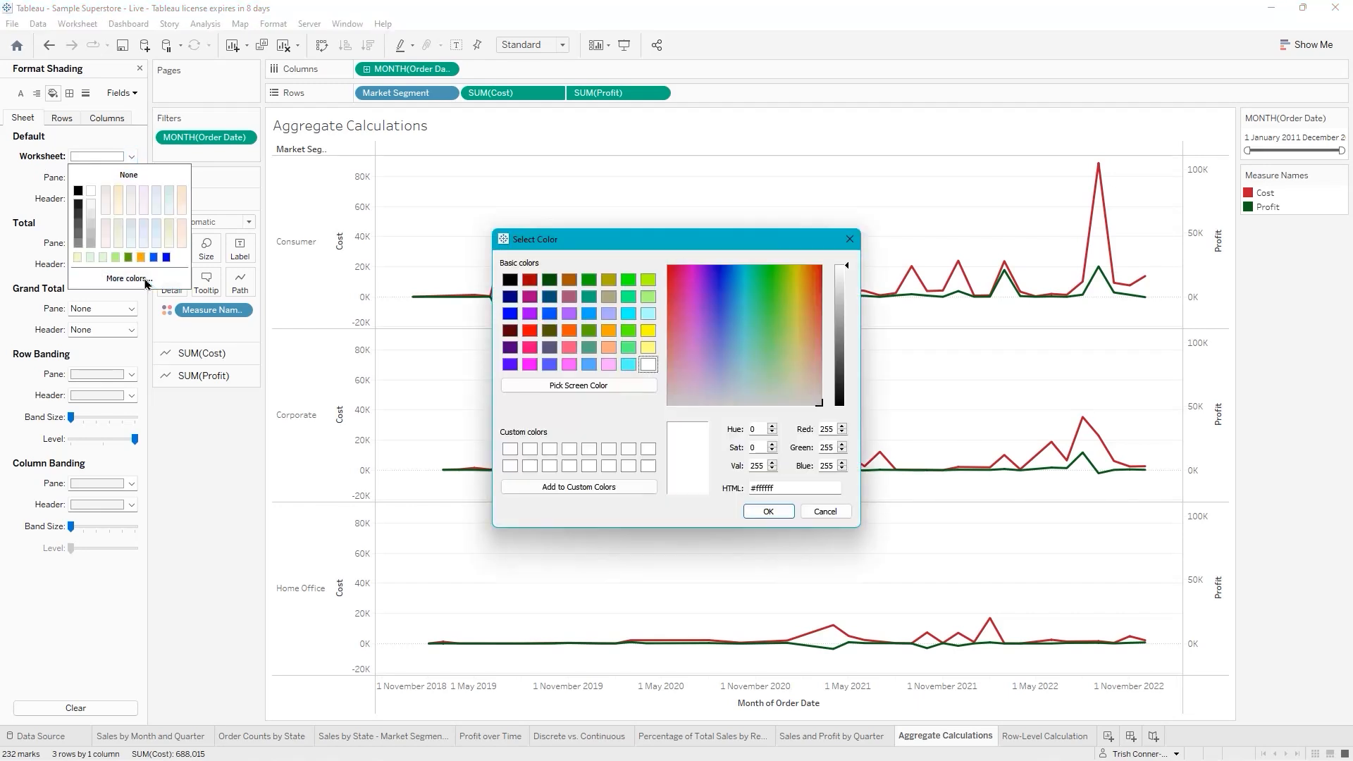
pyautogui.click(654, 283)
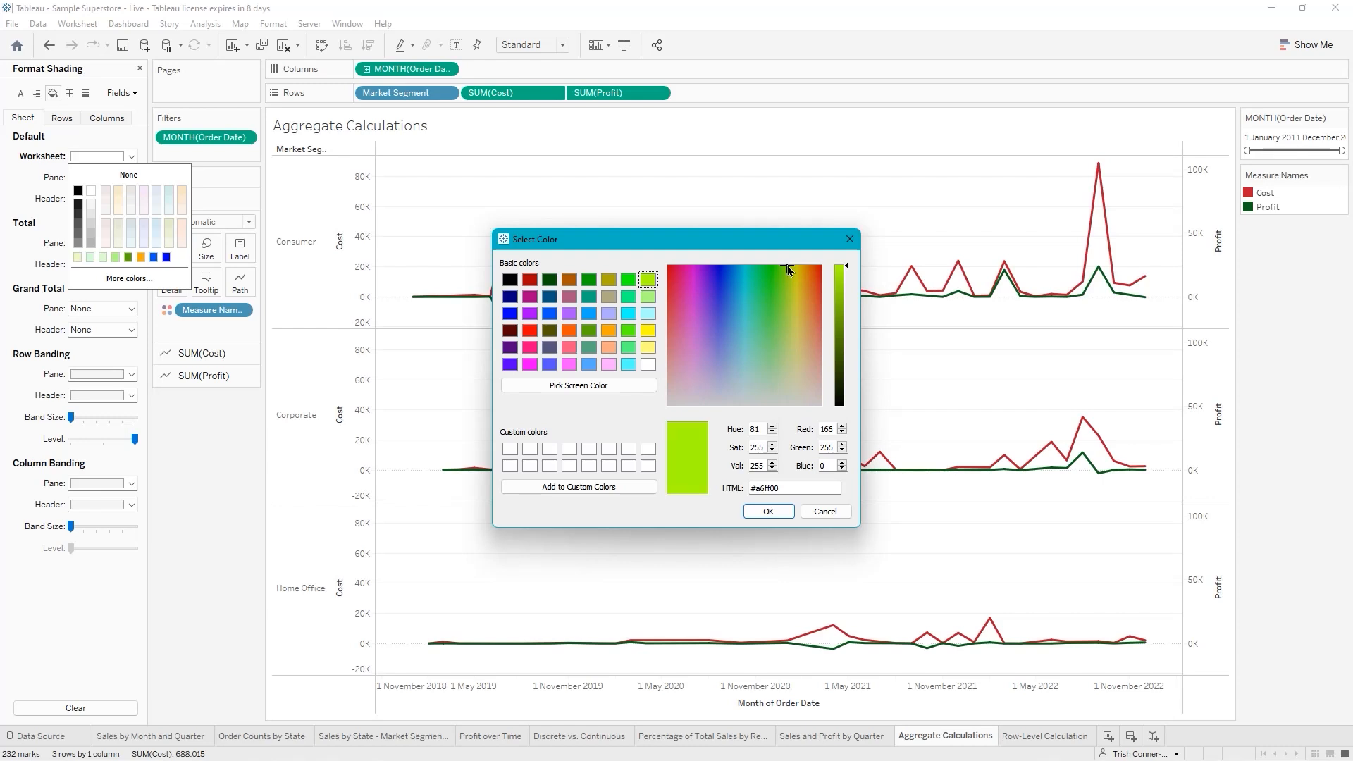
pyautogui.moveTo(787, 267); pyautogui.dragTo(787, 379)
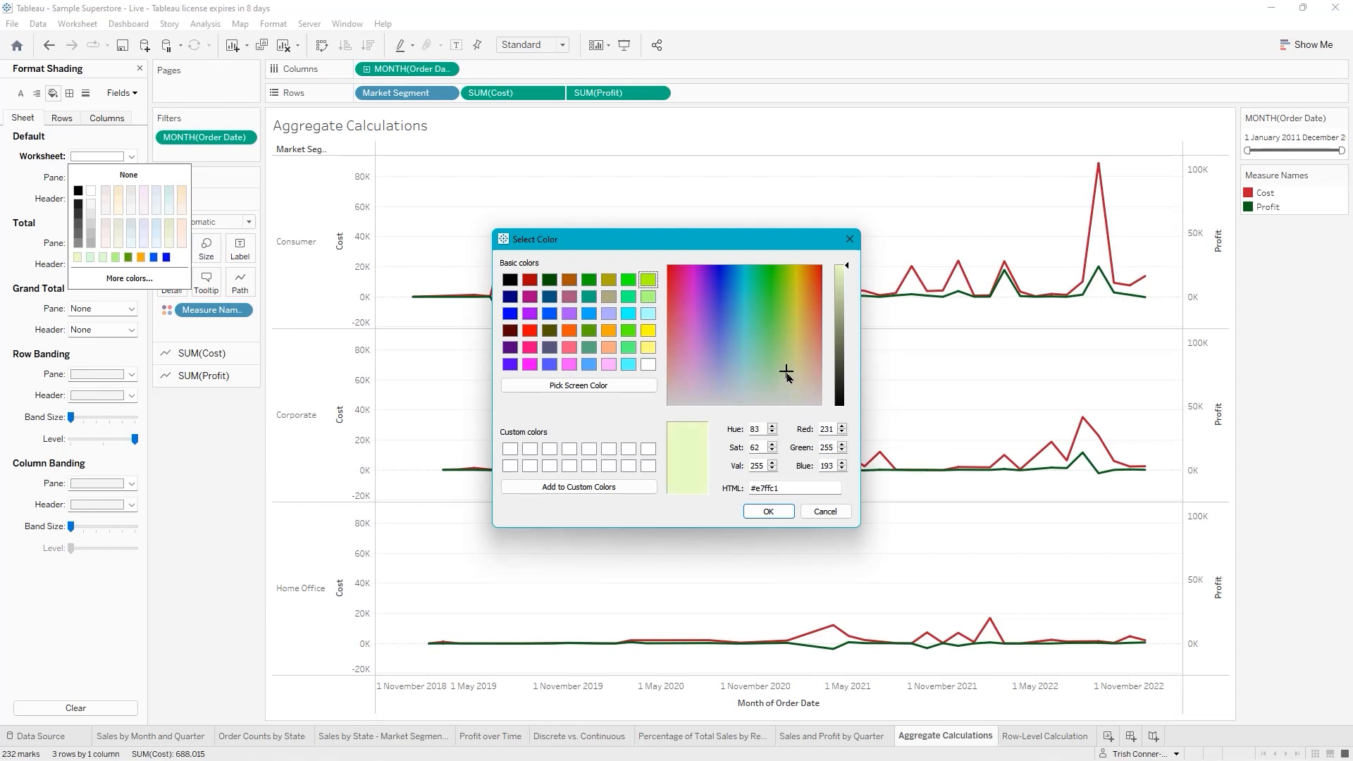
pyautogui.click(764, 516)
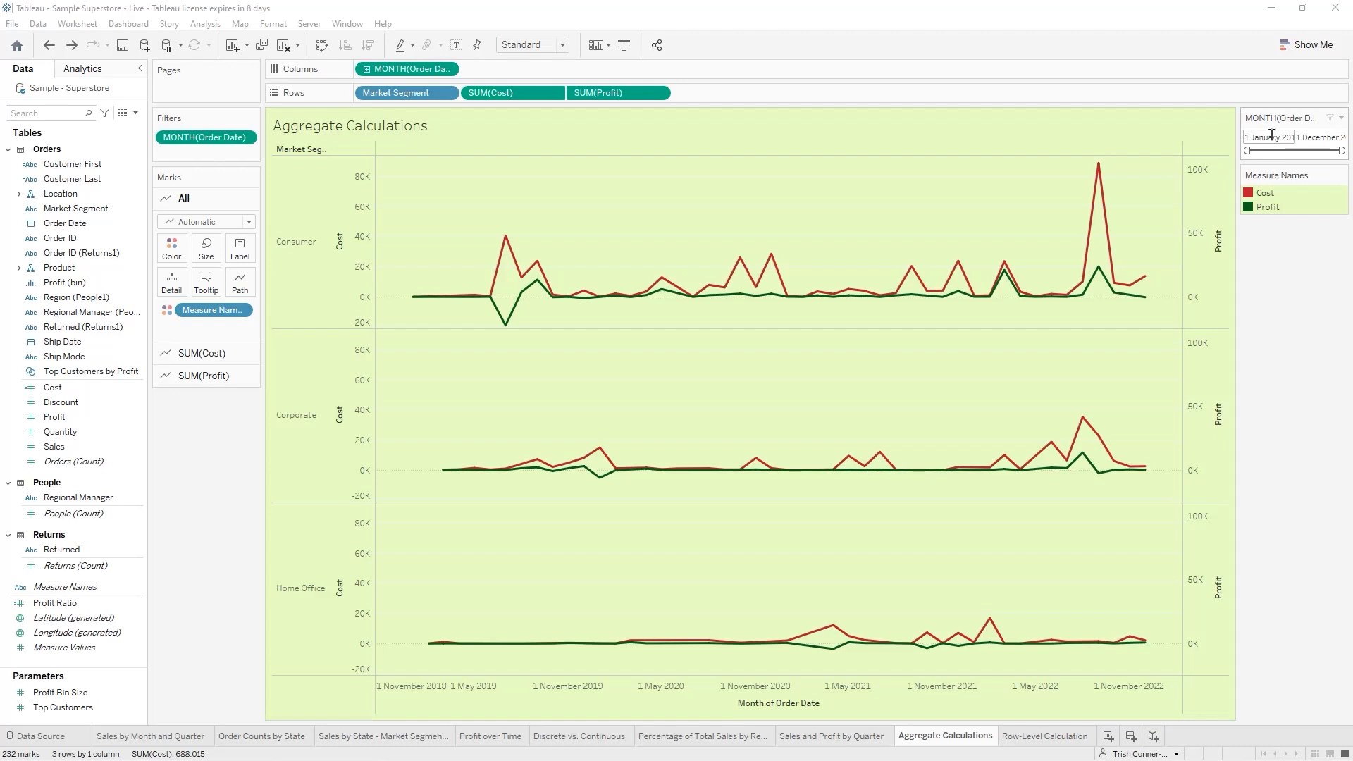
# Shade the body of the MONTH(Order Date) filter control with the same light green as the worksheet
pyautogui.click(1341, 120)
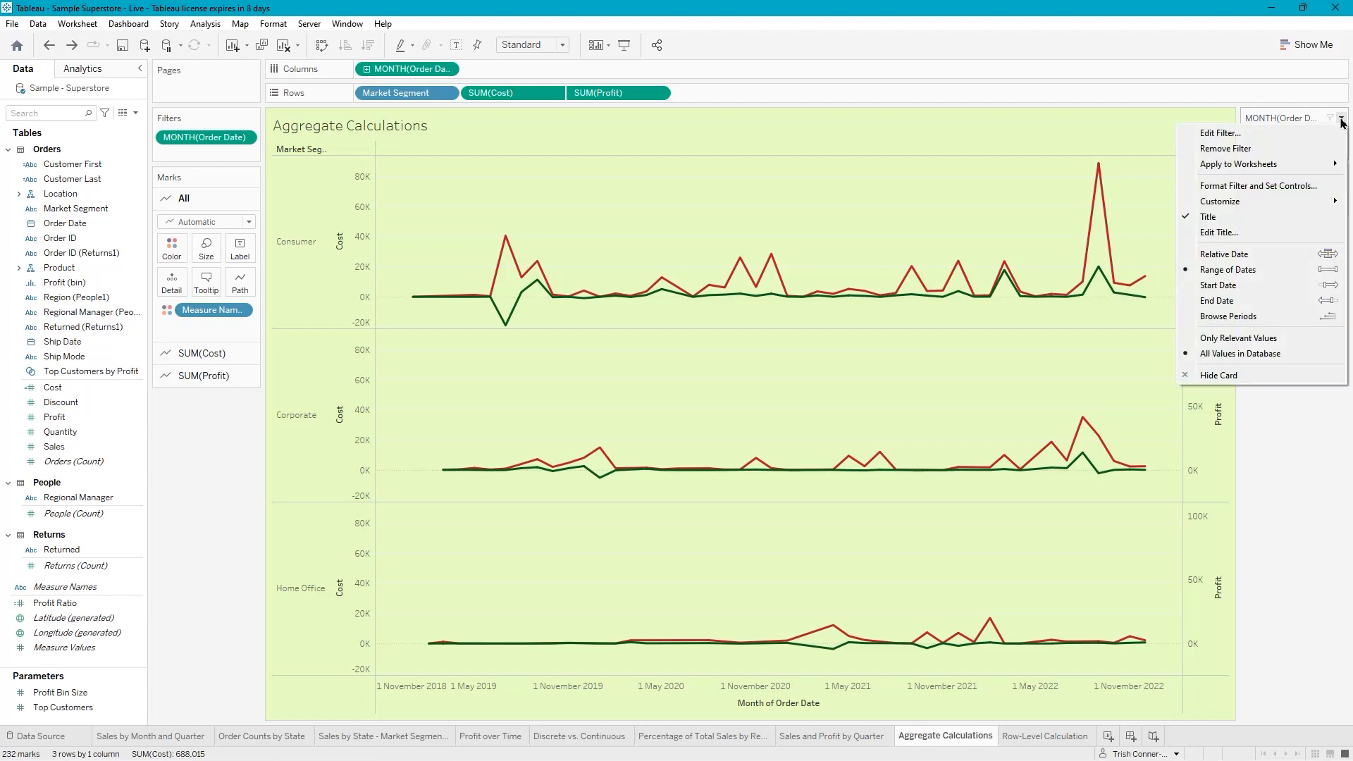
pyautogui.click(1233, 189)
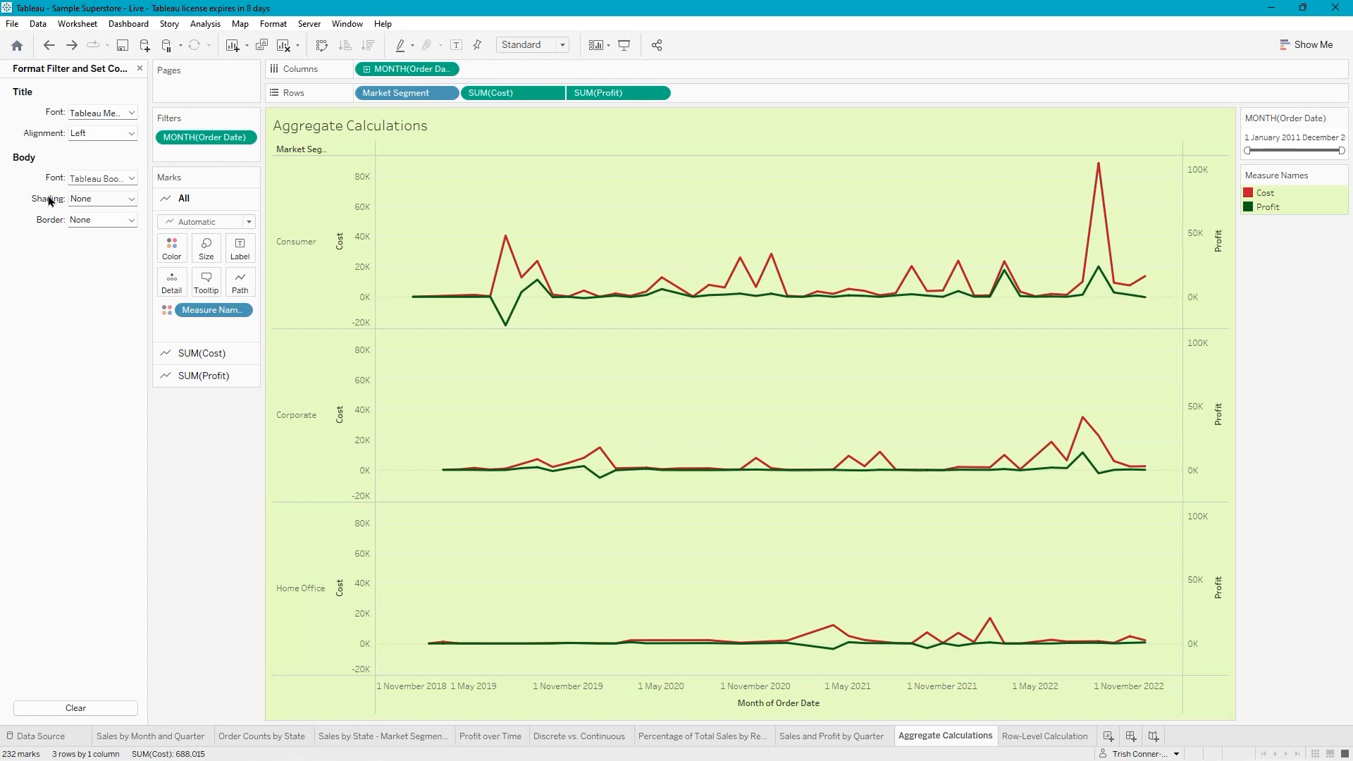
pyautogui.click(132, 200)
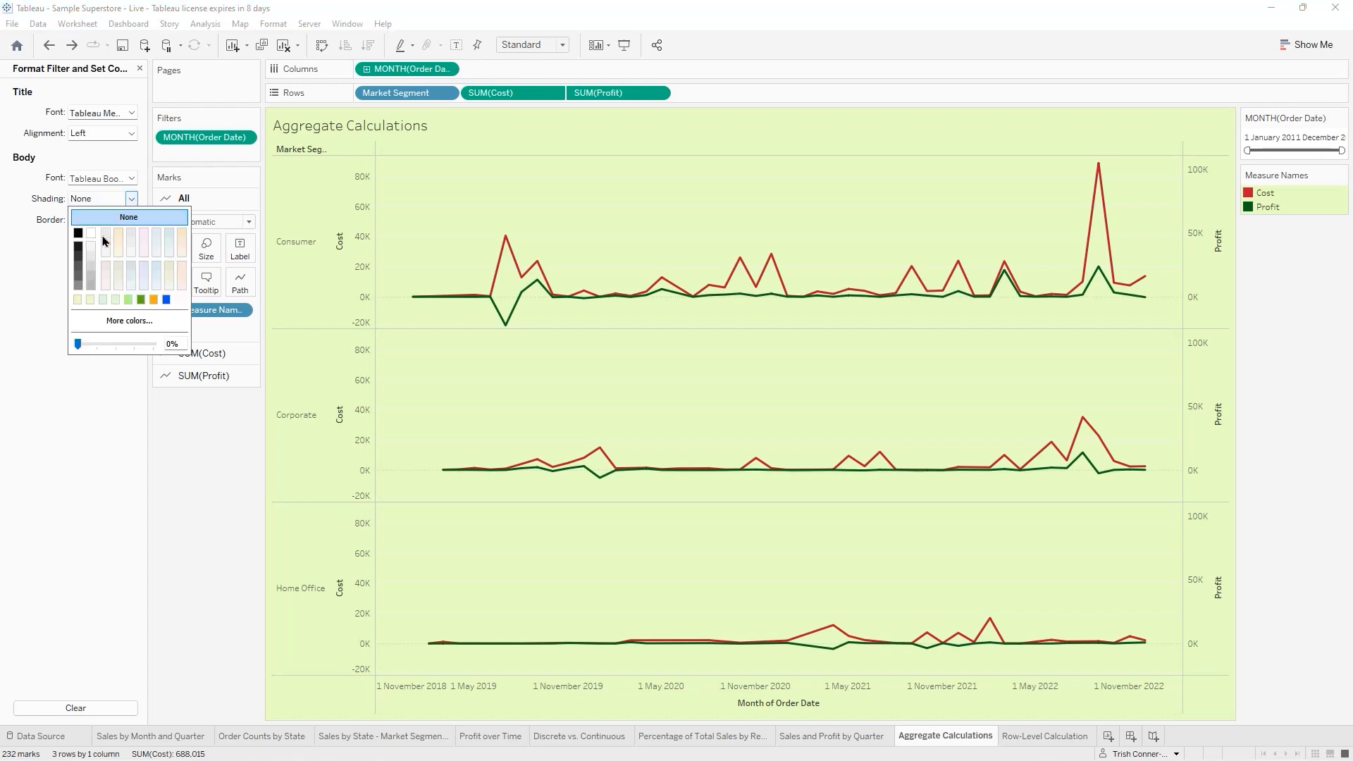
pyautogui.click(77, 301)
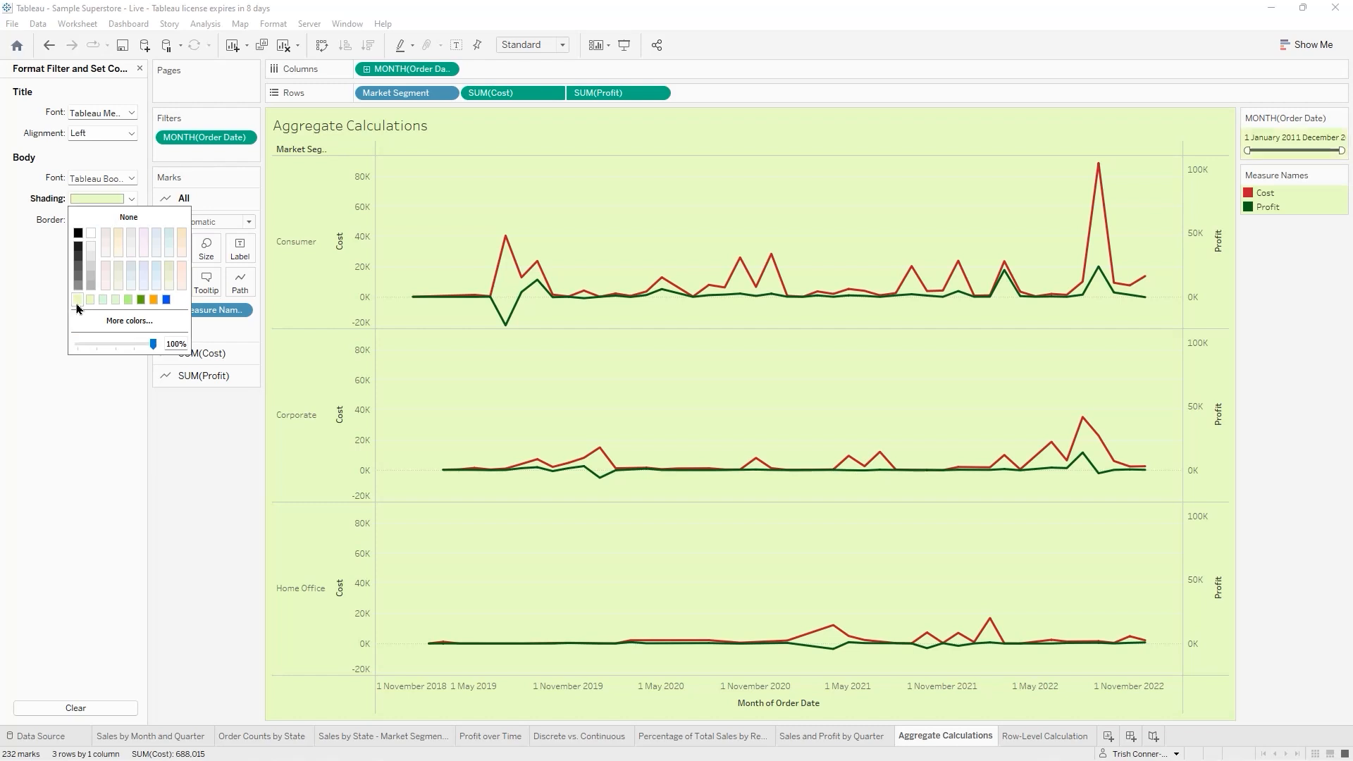
pyautogui.click(78, 432)
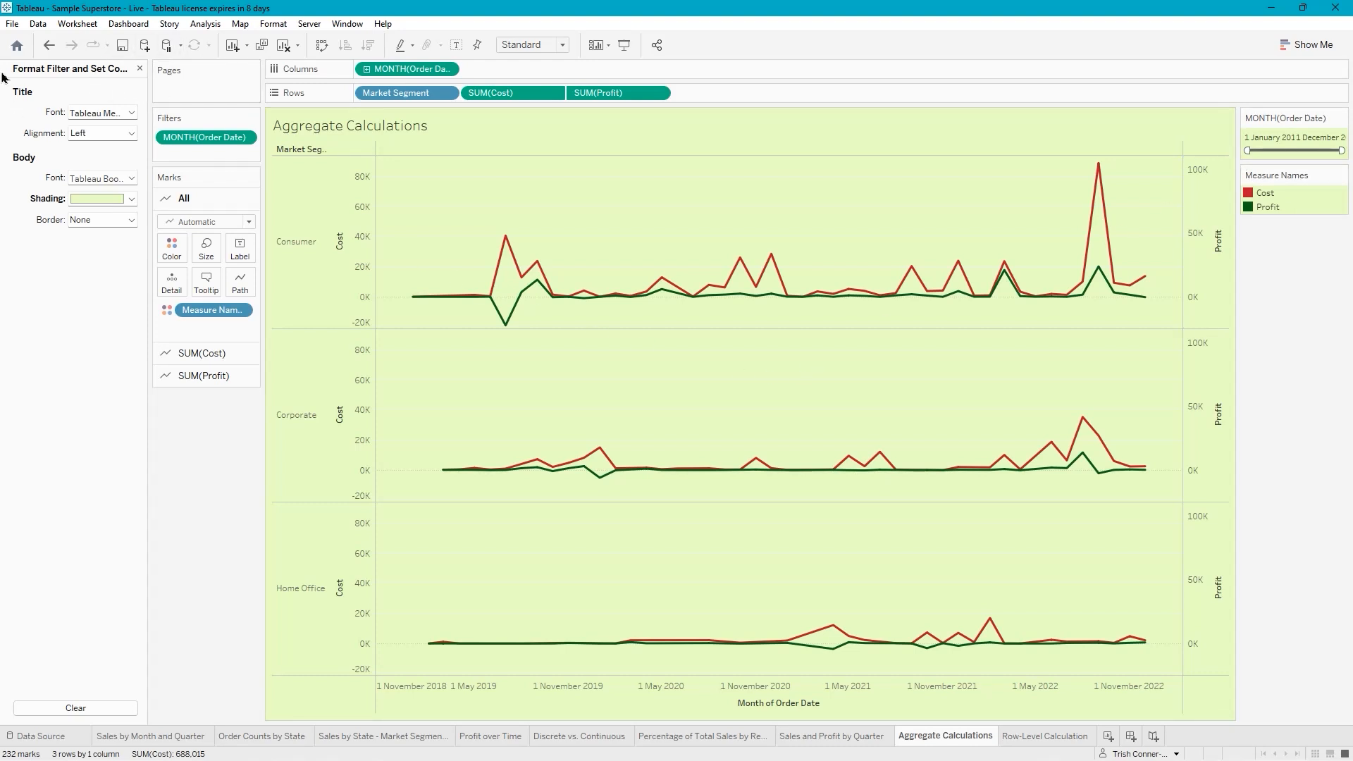
# Save the workbook, close the filter formatting options and redisplay the list of data fields
pyautogui.click(122, 50)
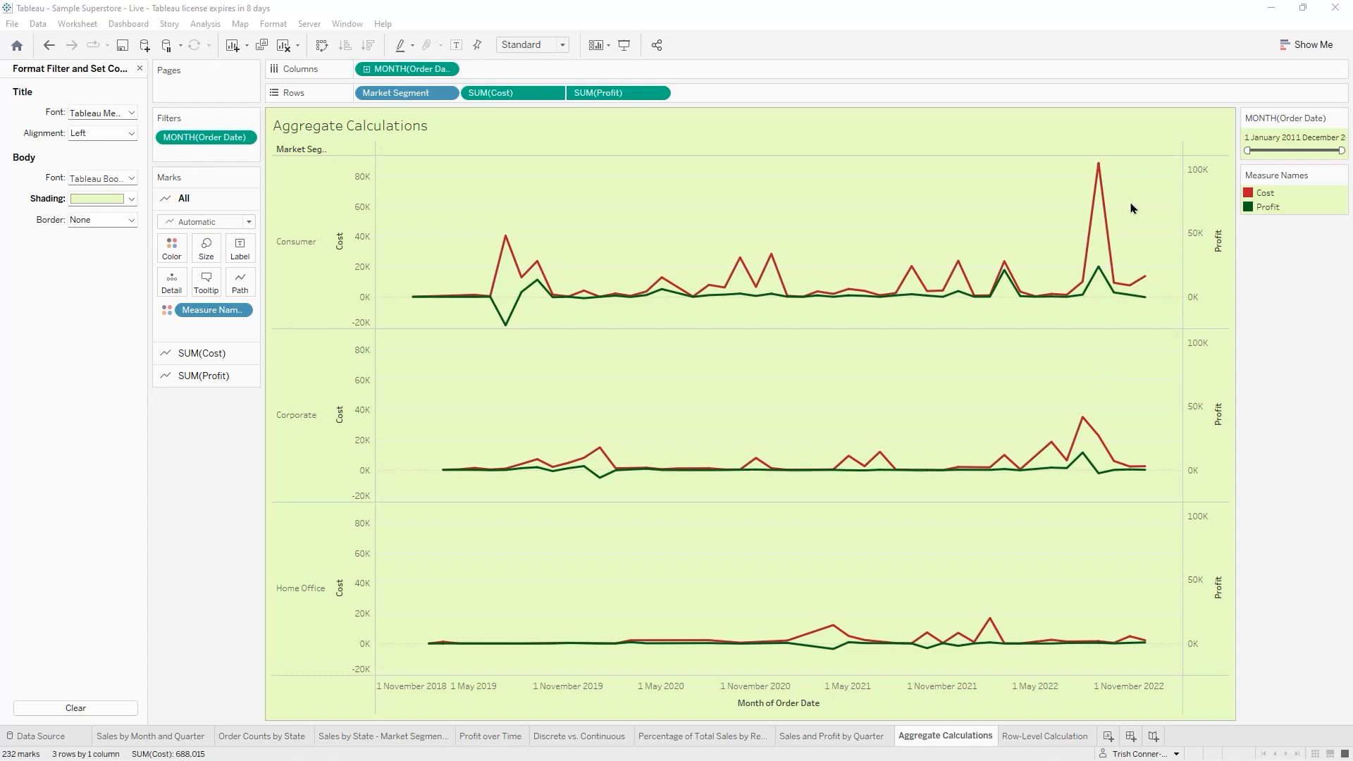
pyautogui.click(139, 68)
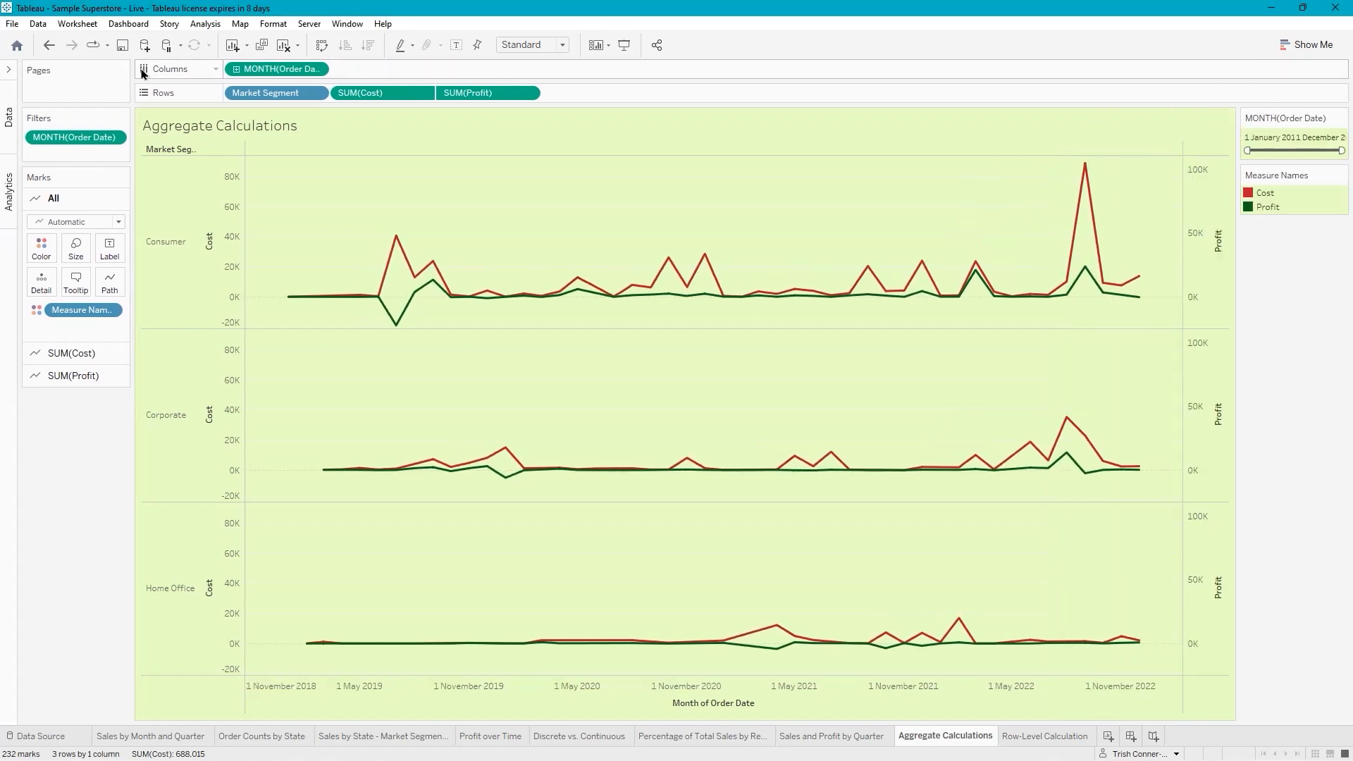
pyautogui.click(8, 68)
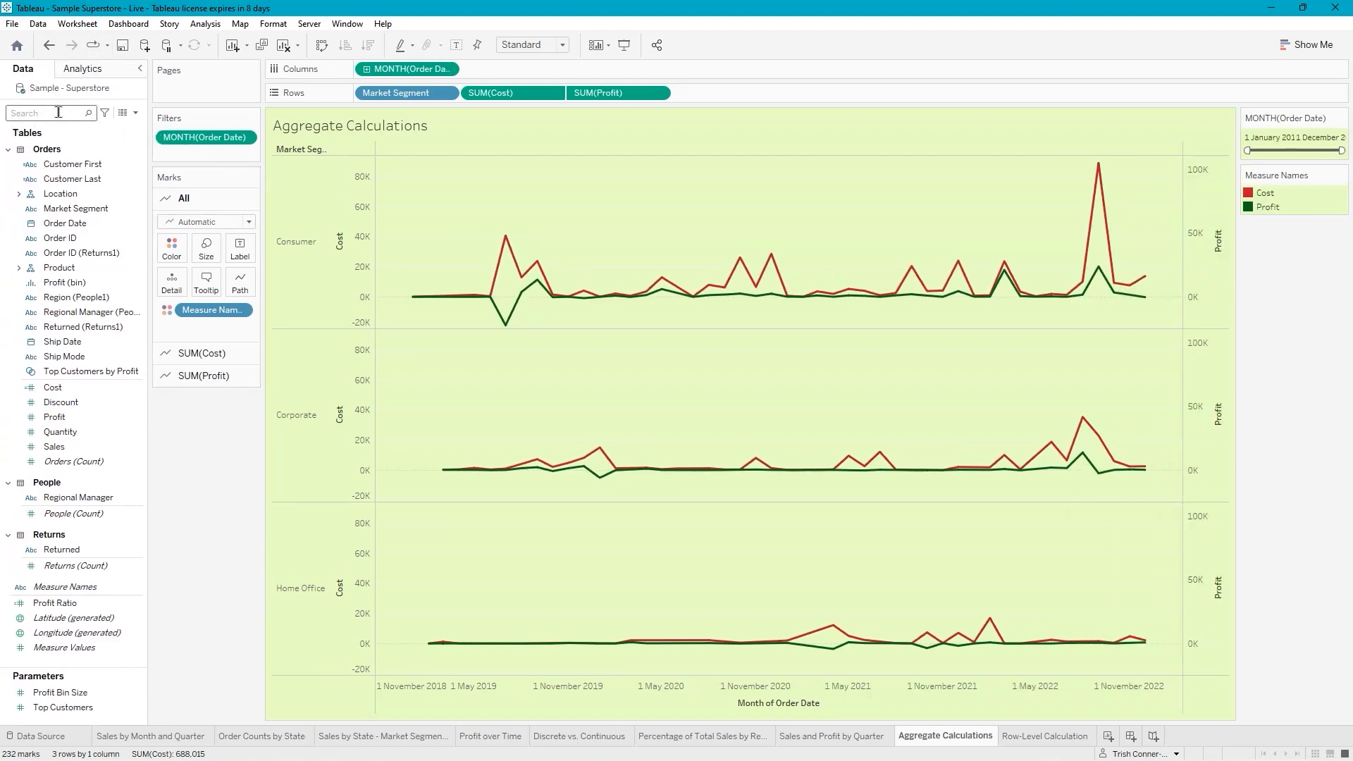
# Start a new parameter named Choice 1 Selector with the String data type and a list of allowable values
pyautogui.click(136, 114)
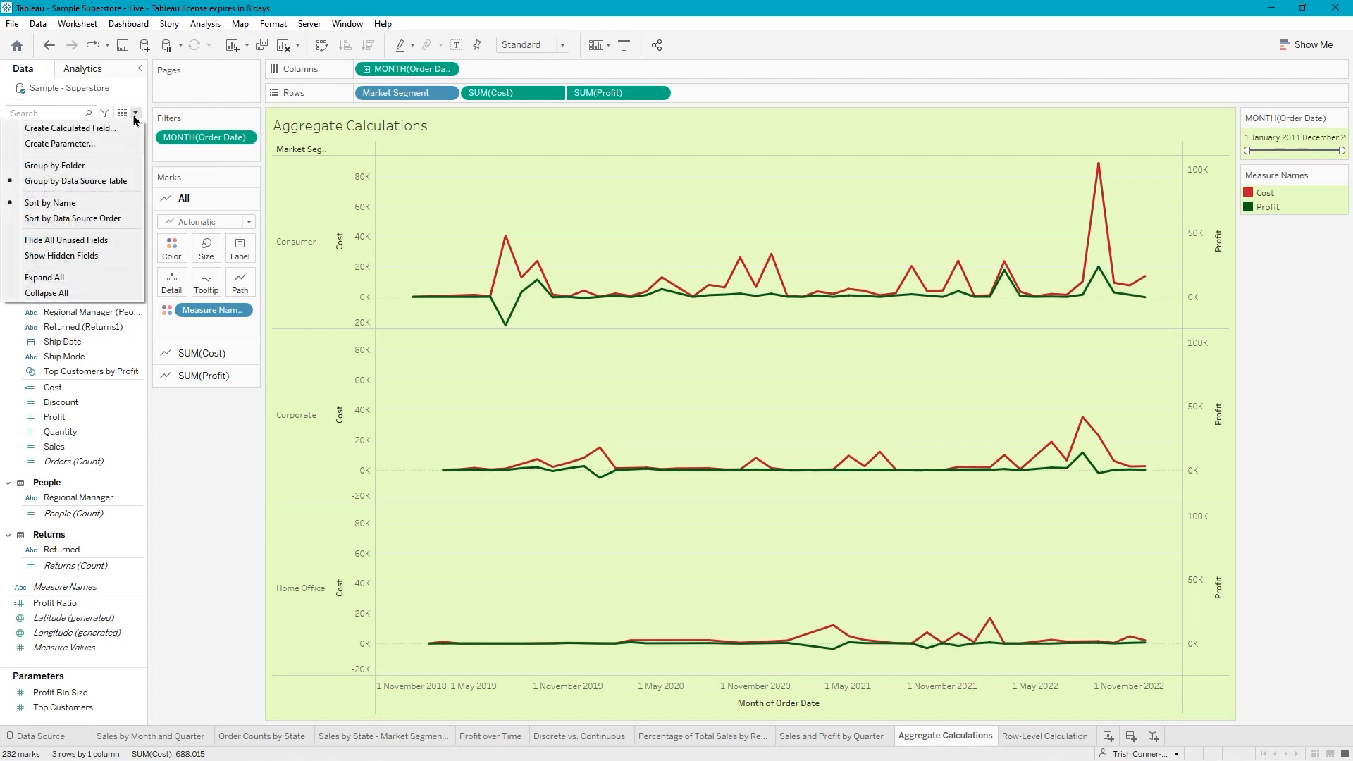
pyautogui.click(100, 144)
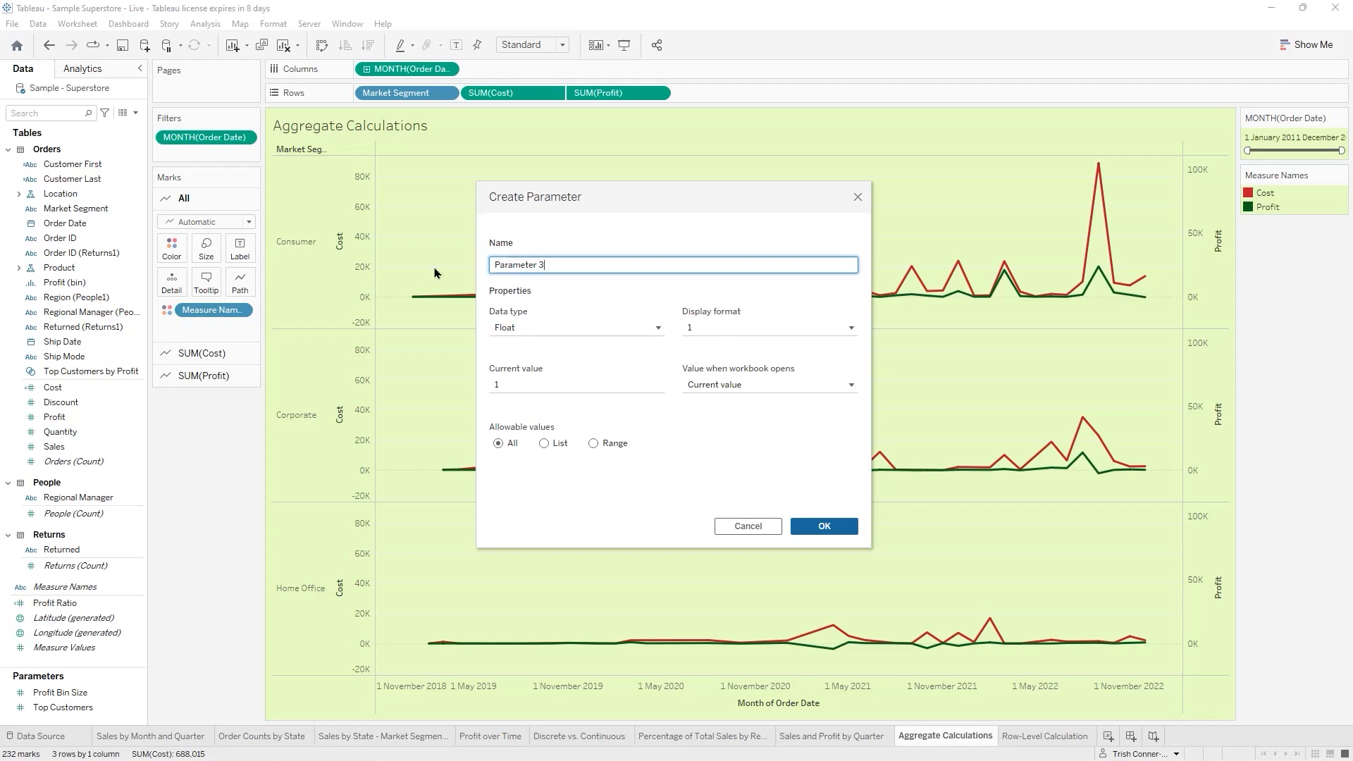
pyautogui.moveTo(542, 261); pyautogui.dragTo(485, 271)
pyautogui.write('Choice 1 Selector')
pyautogui.click(568, 337)
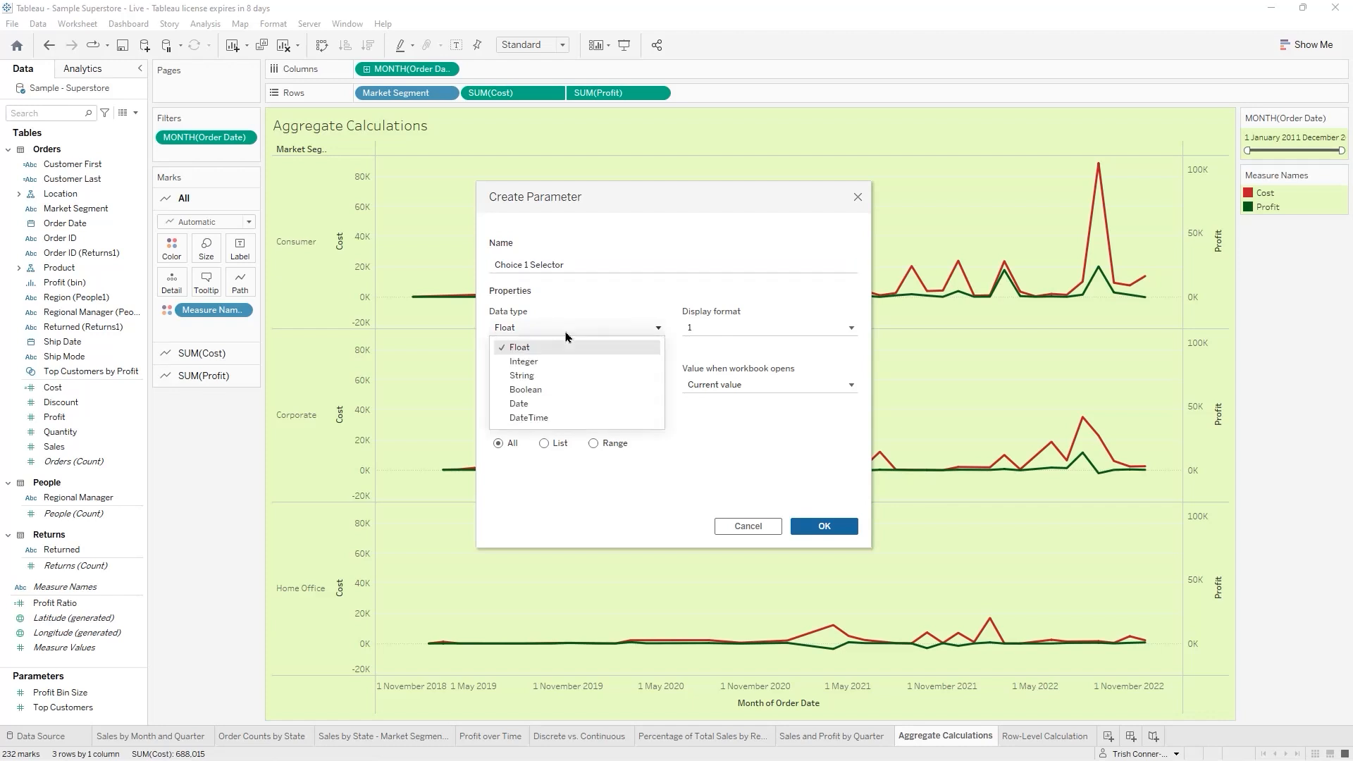
pyautogui.click(538, 381)
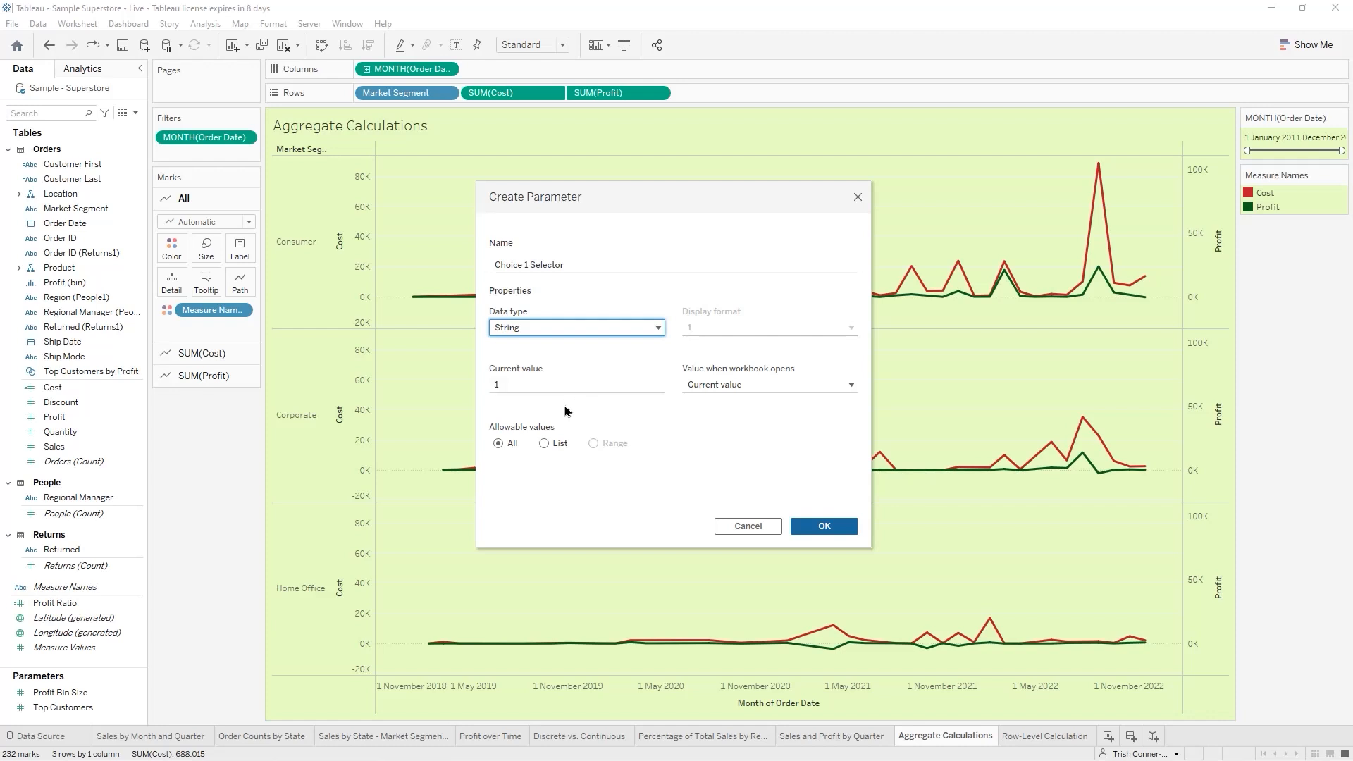
pyautogui.click(544, 444)
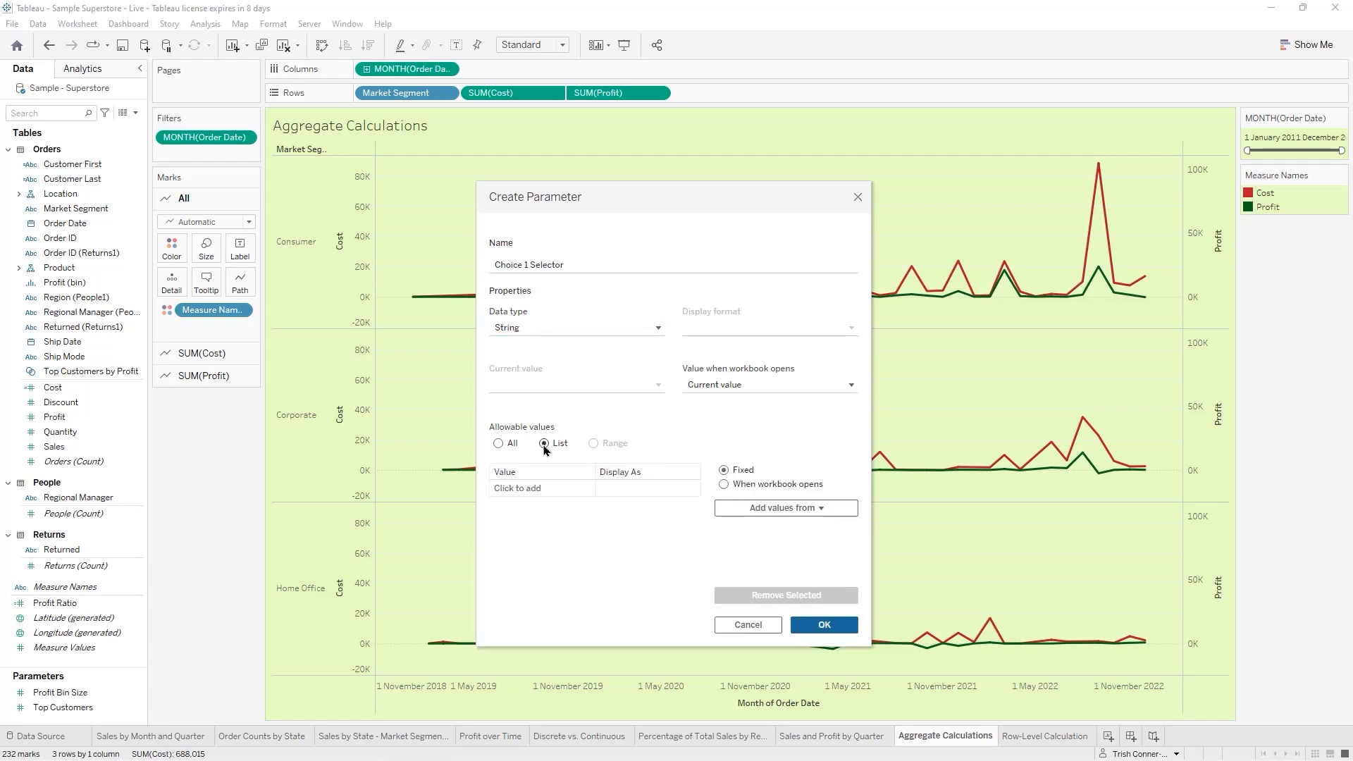
# Add Discount, Profit, Quantity and Sales to the parameter's list of allowable values and create the parameter
pyautogui.click(513, 492)
pyautogui.write('Discount')
pyautogui.press('Return')
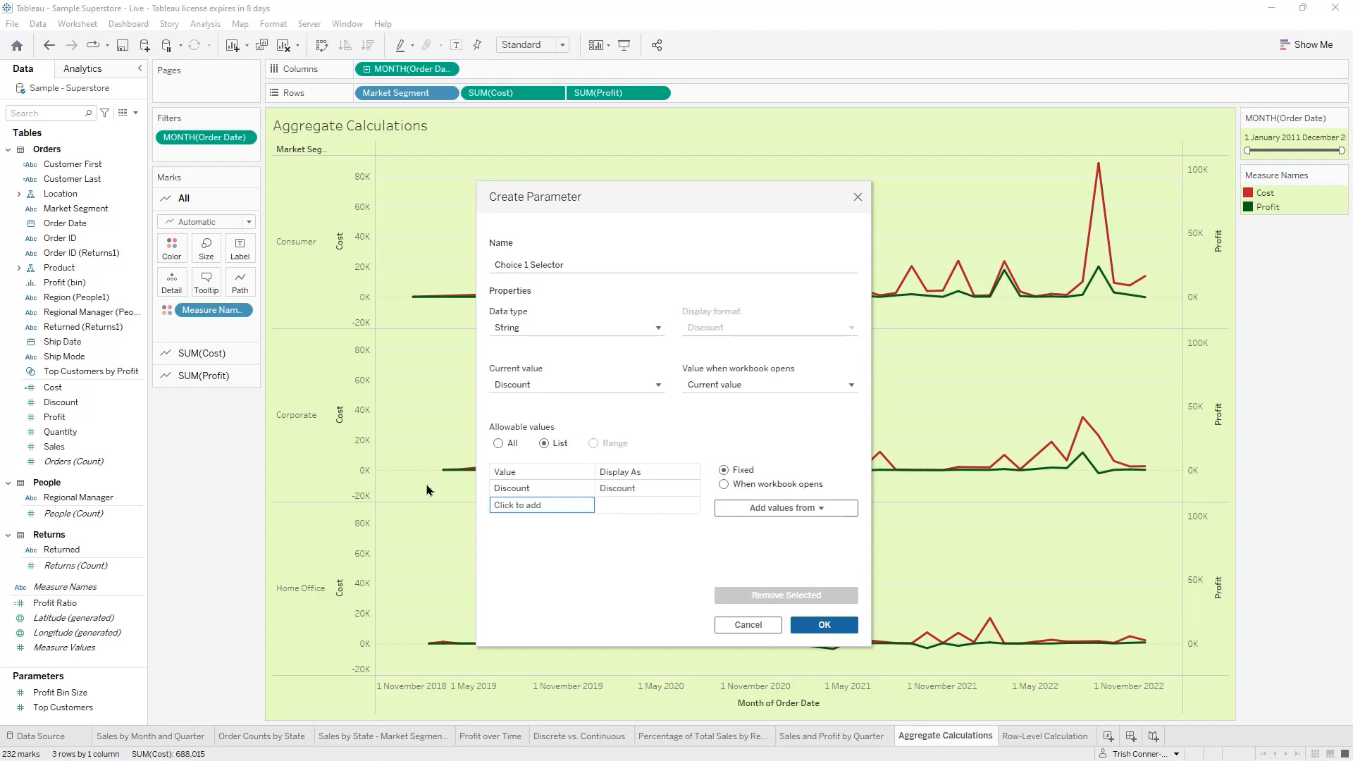
pyautogui.click(504, 506)
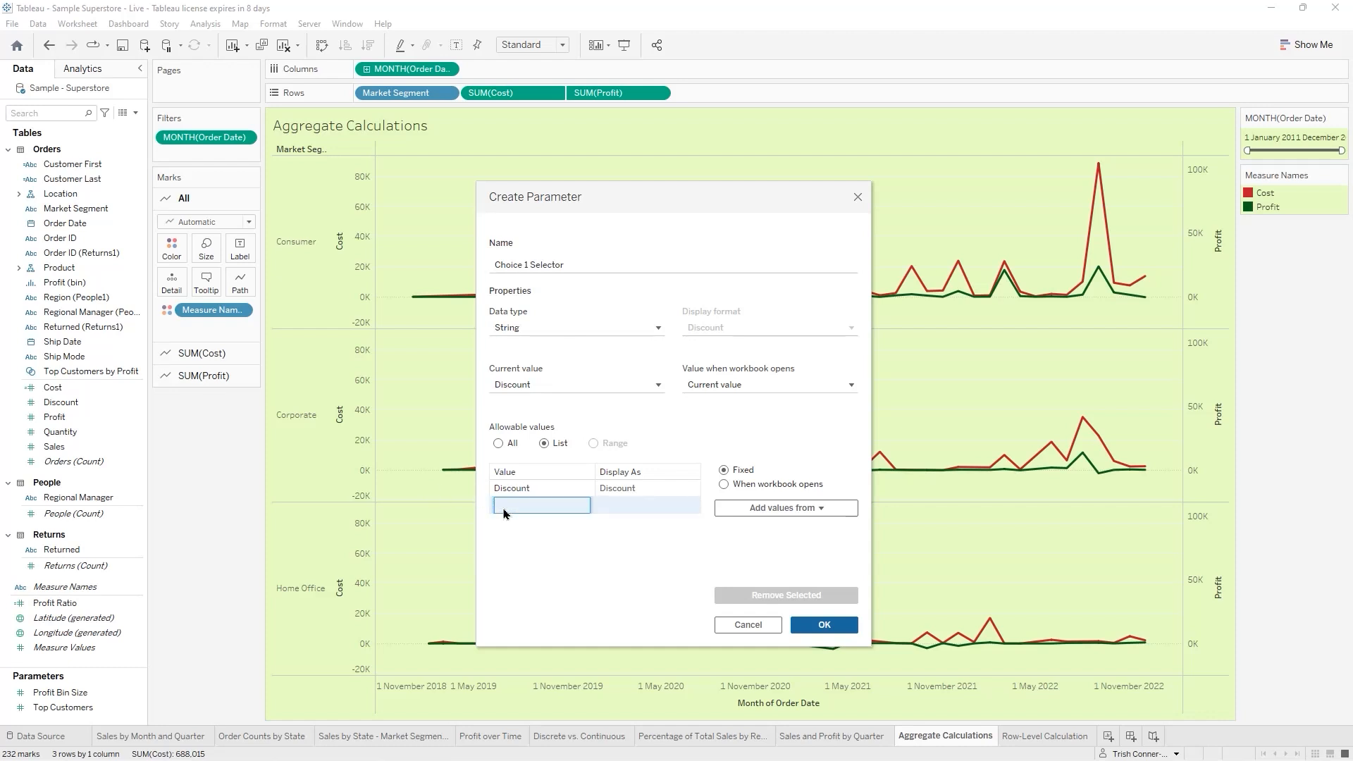
pyautogui.write('Profit')
pyautogui.press('Return')
pyautogui.click(500, 520)
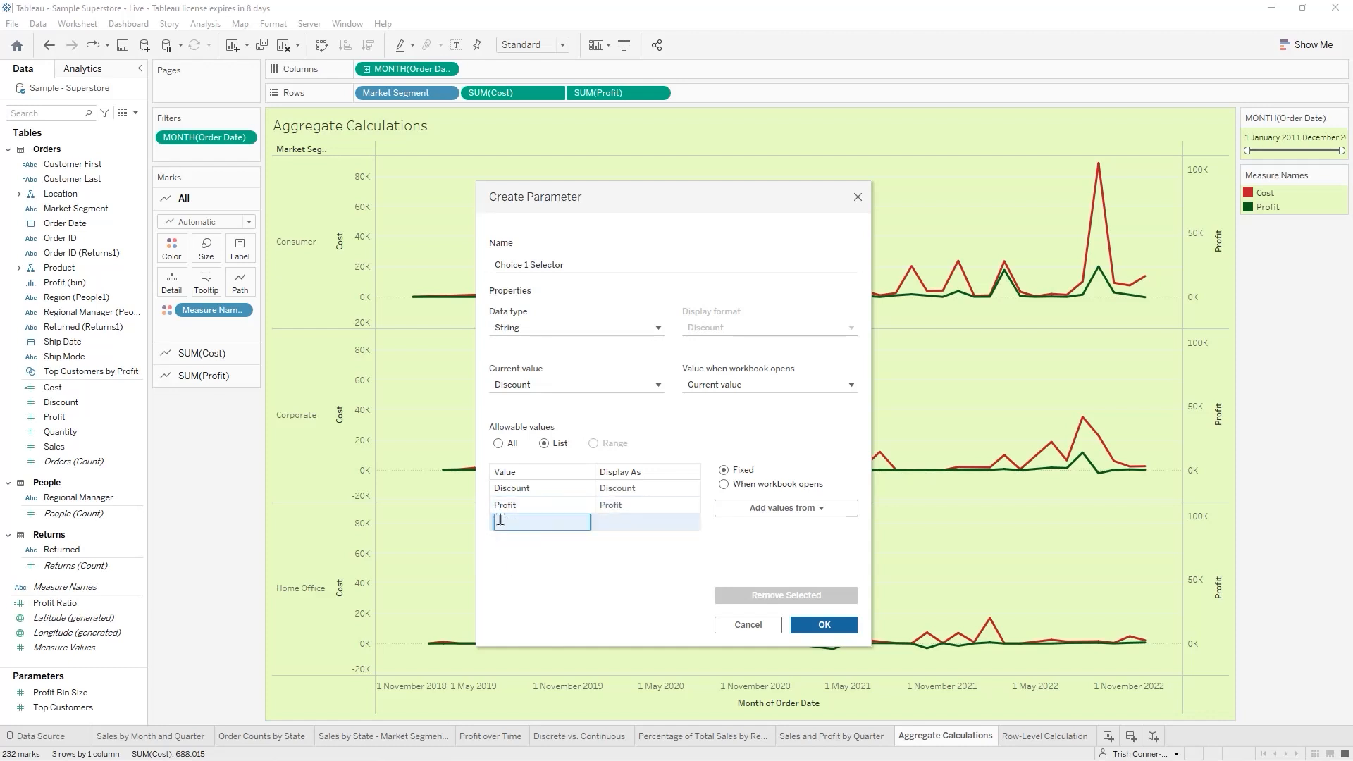
pyautogui.write('Duyan')
pyautogui.write('antity')
pyautogui.press('Return')
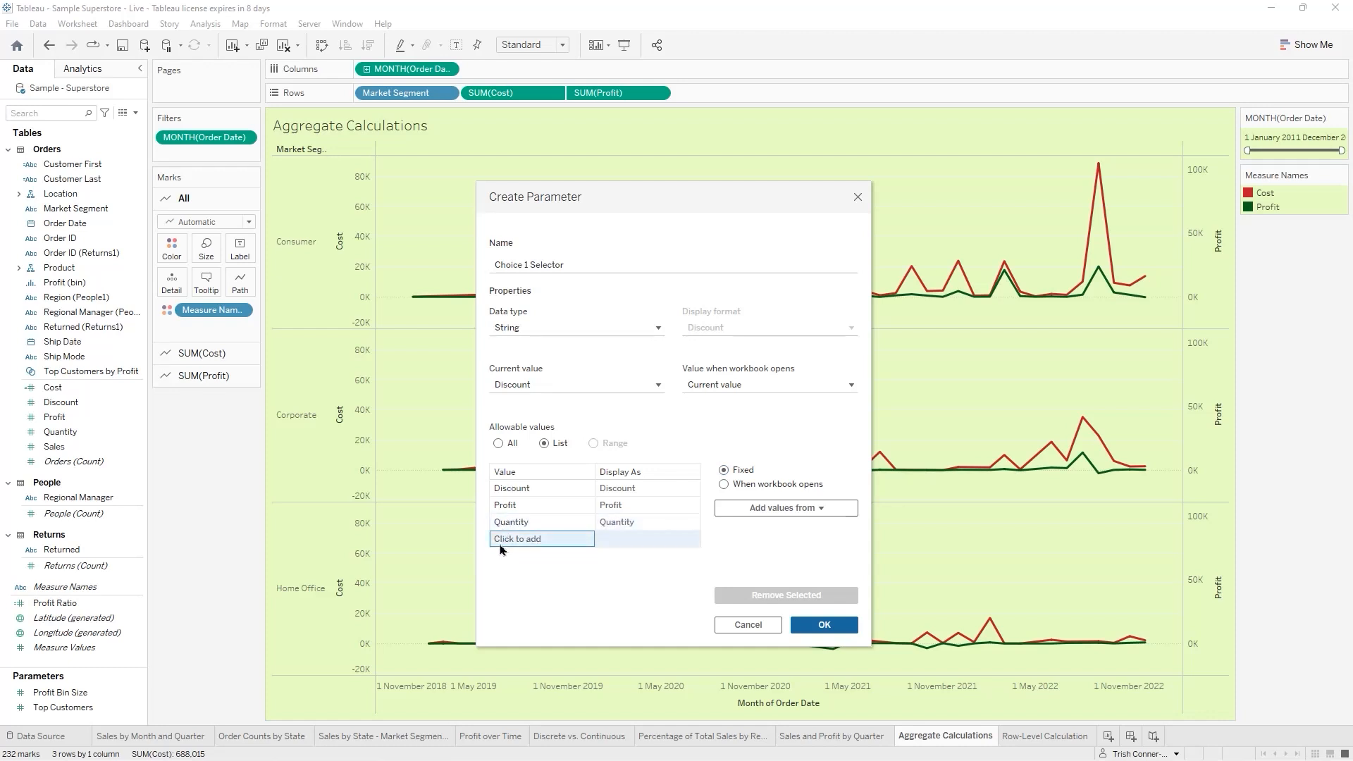
pyautogui.click(502, 547)
pyautogui.write('Sales')
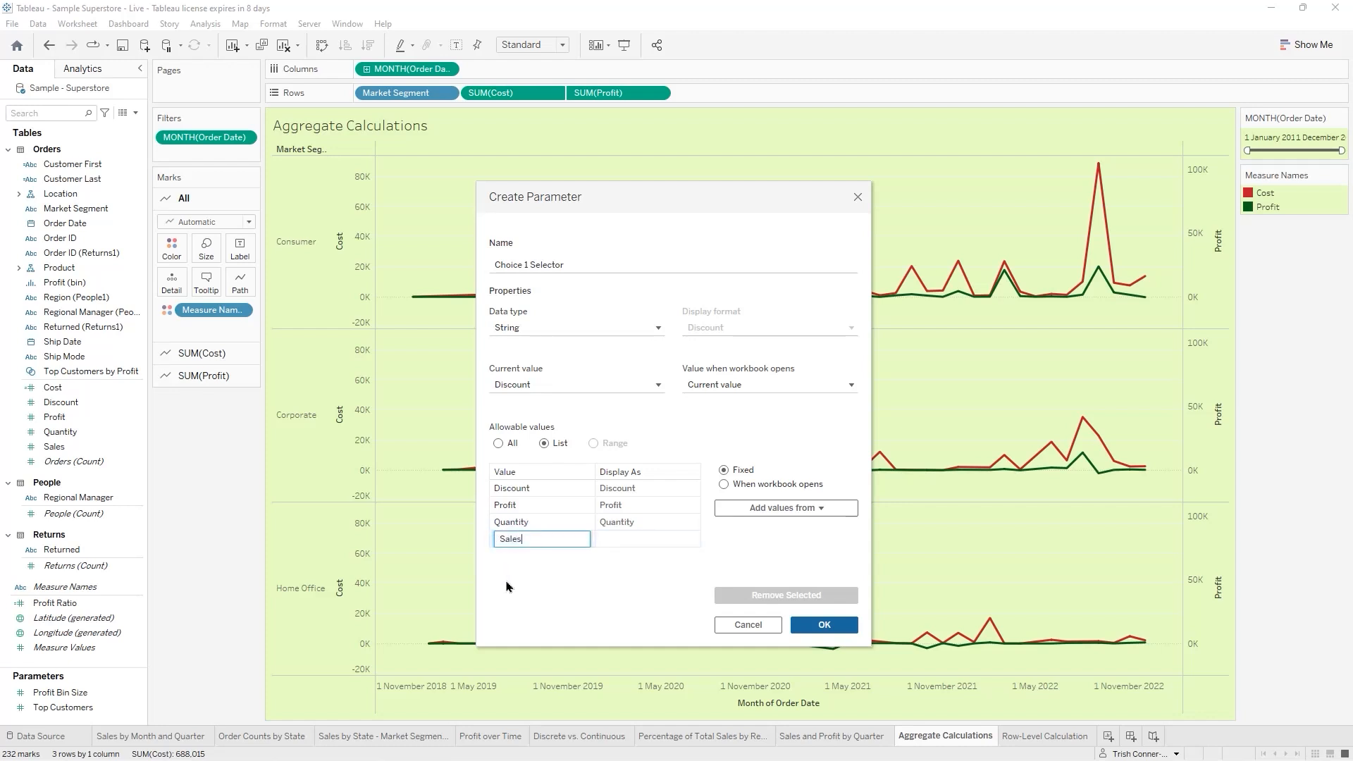
pyautogui.press('Return')
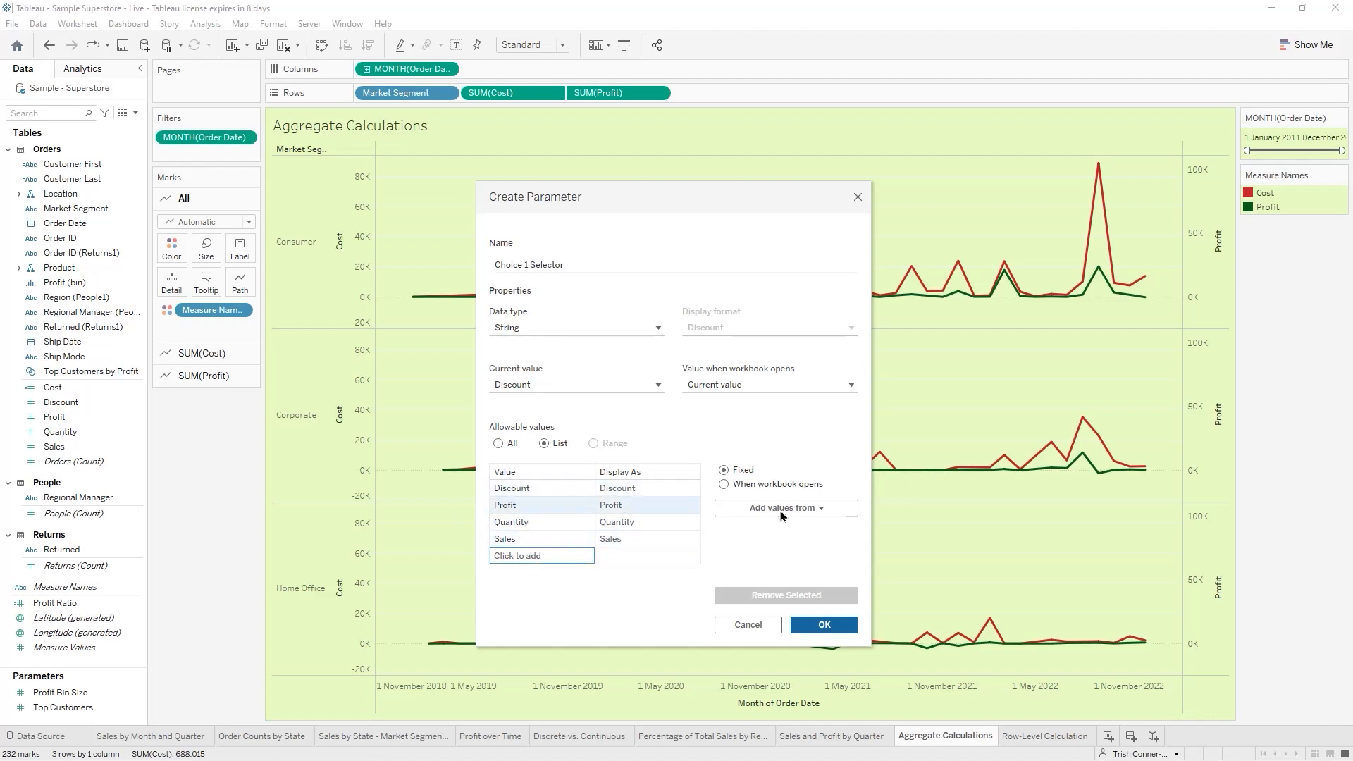
pyautogui.click(839, 635)
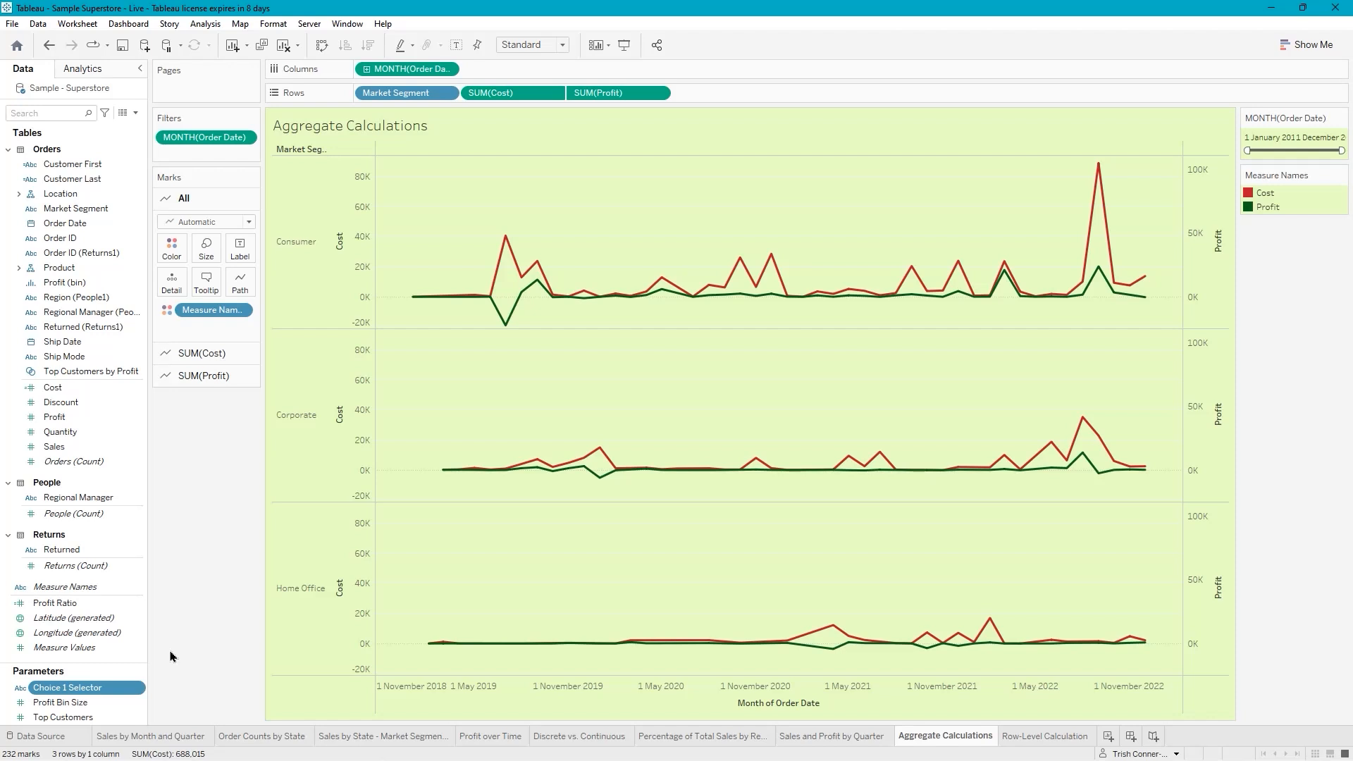
# Duplicate the Choice 1 Selector parameter and rename the copy Choice 2 Selector
pyautogui.rightClick(104, 692)
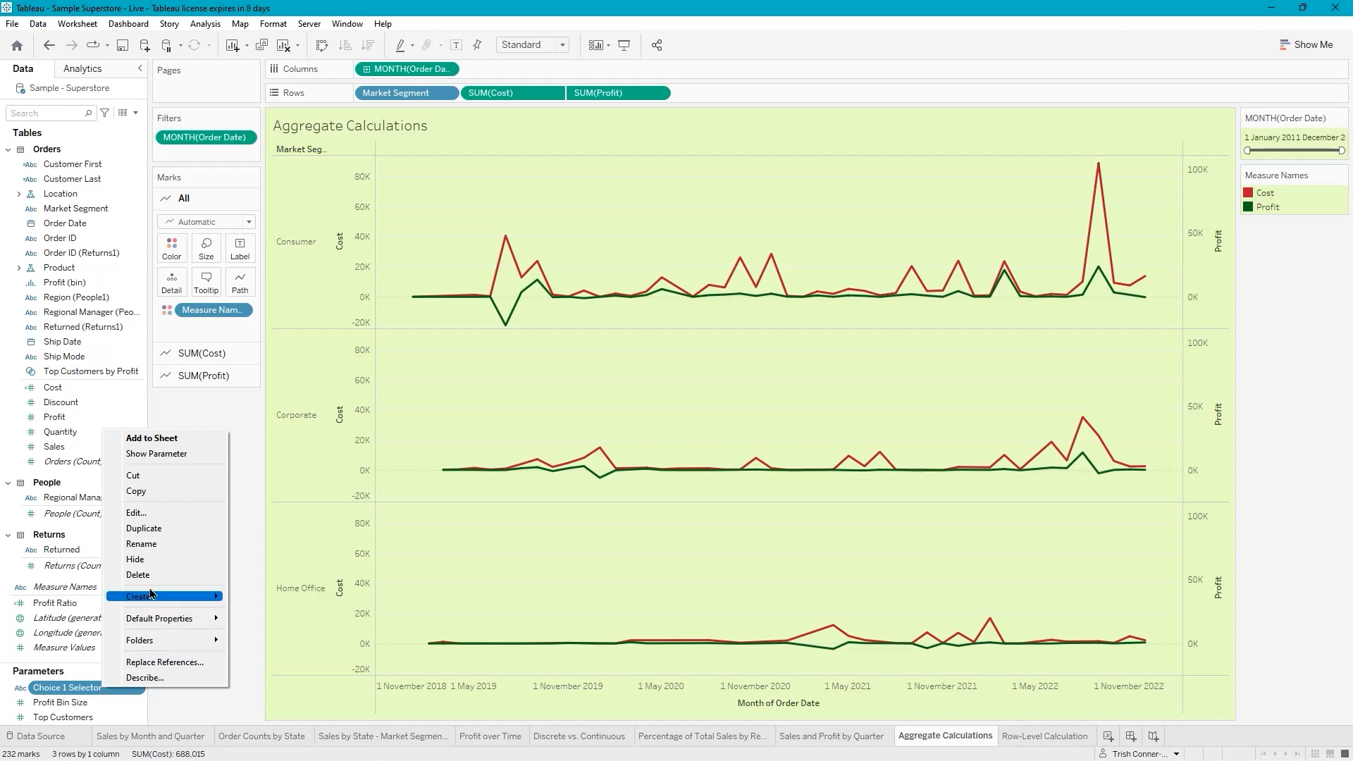
pyautogui.click(159, 532)
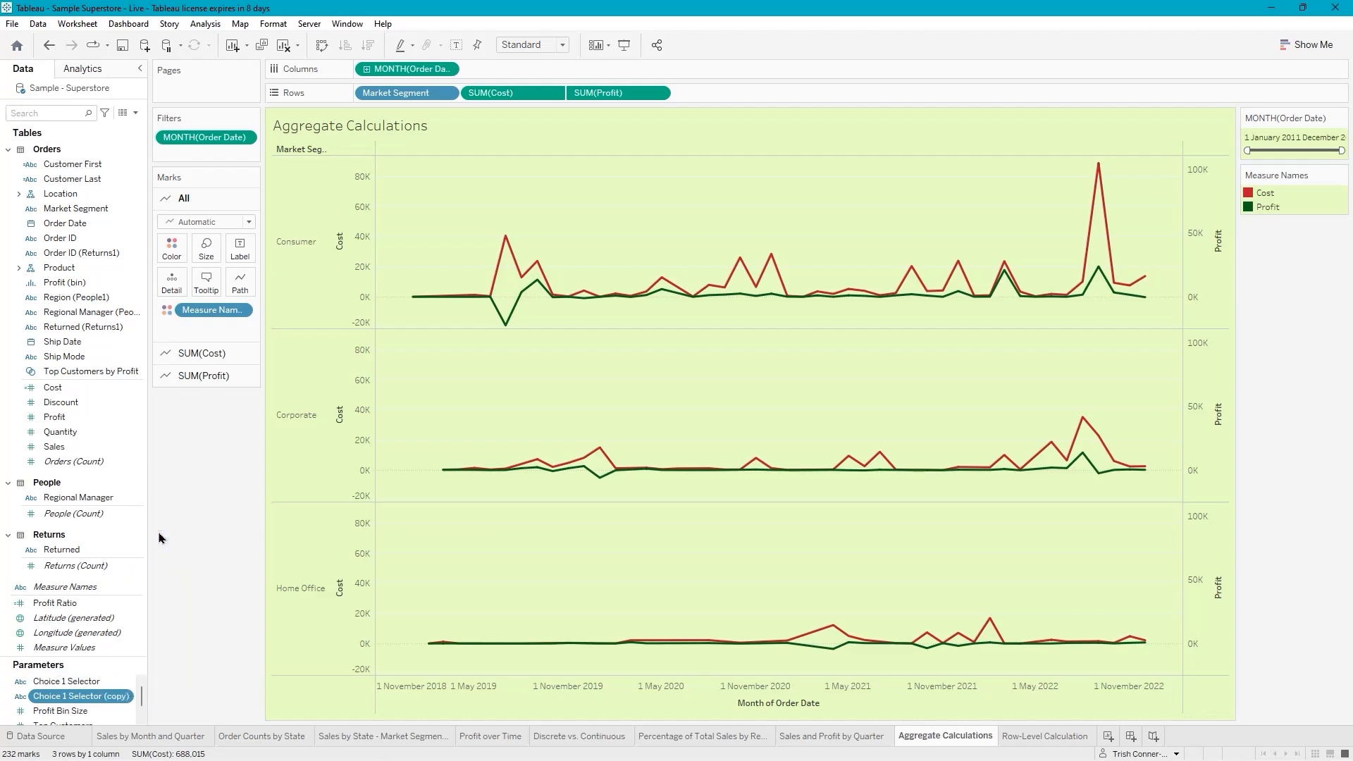
pyautogui.rightClick(107, 704)
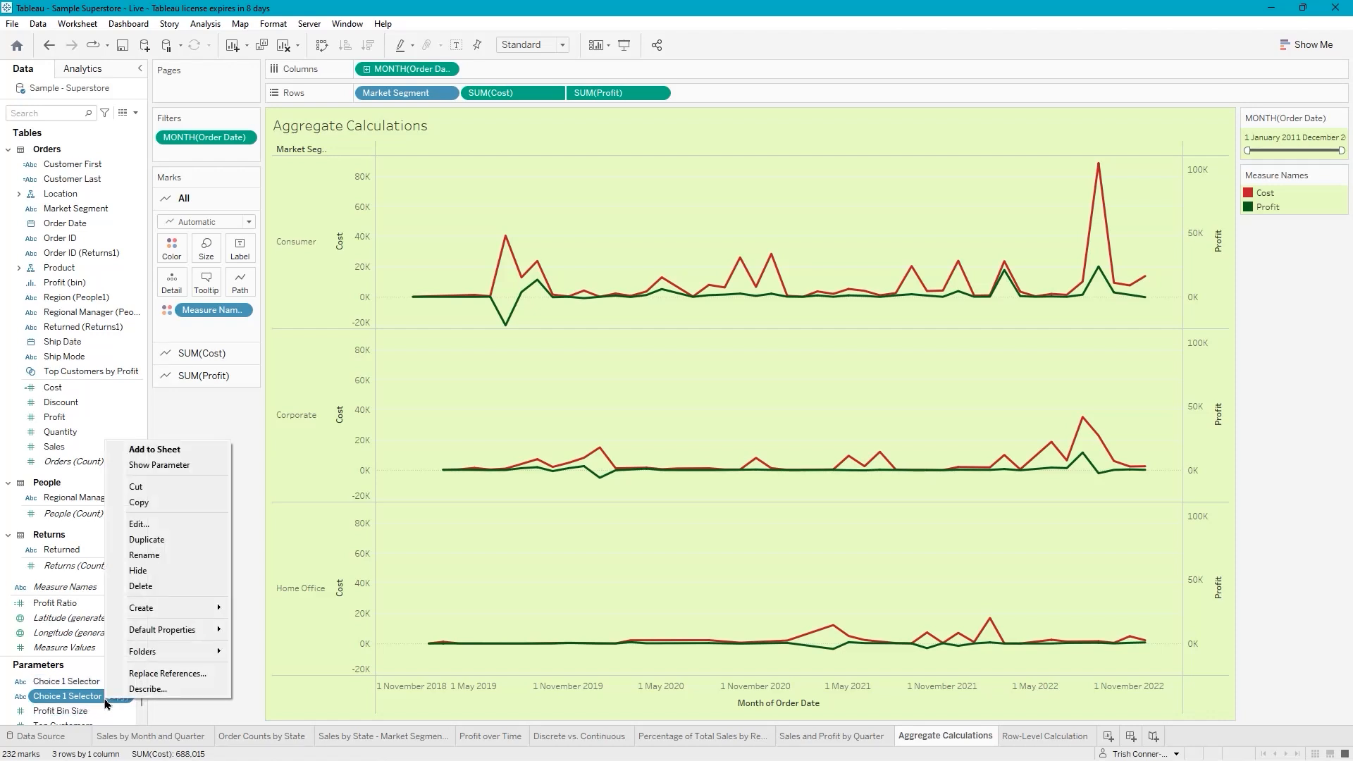
pyautogui.click(160, 528)
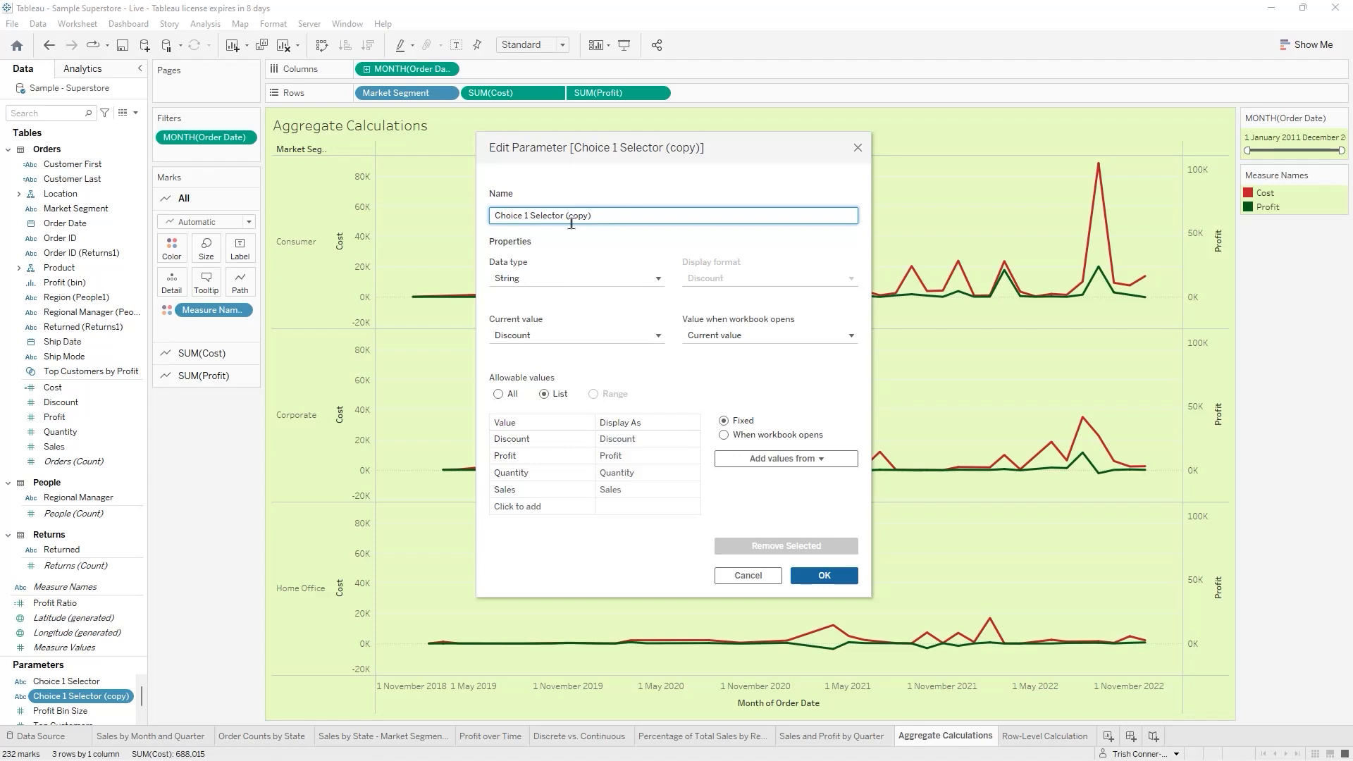
pyautogui.press('BackSpace')
pyautogui.press('BackSpace')
pyautogui.click(531, 214)
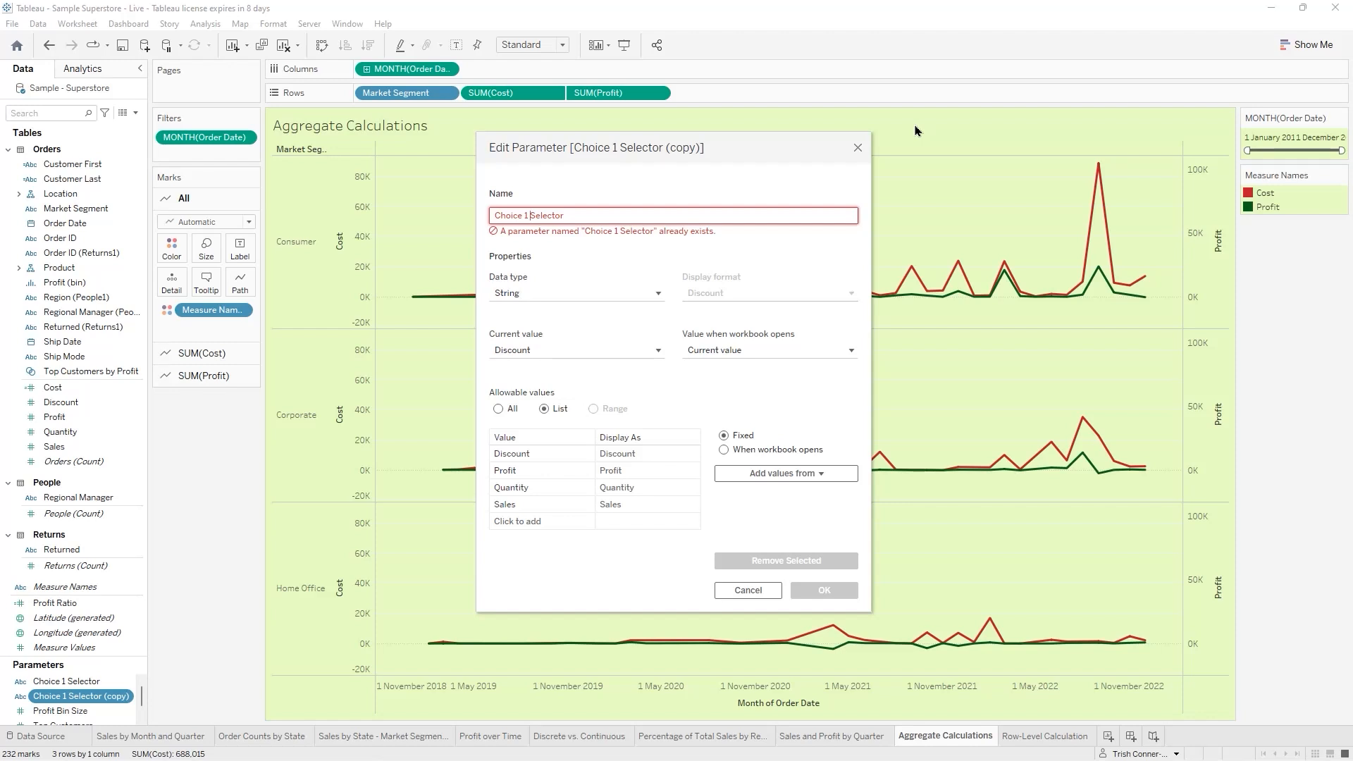
pyautogui.press('BackSpace')
pyautogui.press('BackSpace')
pyautogui.write('2')
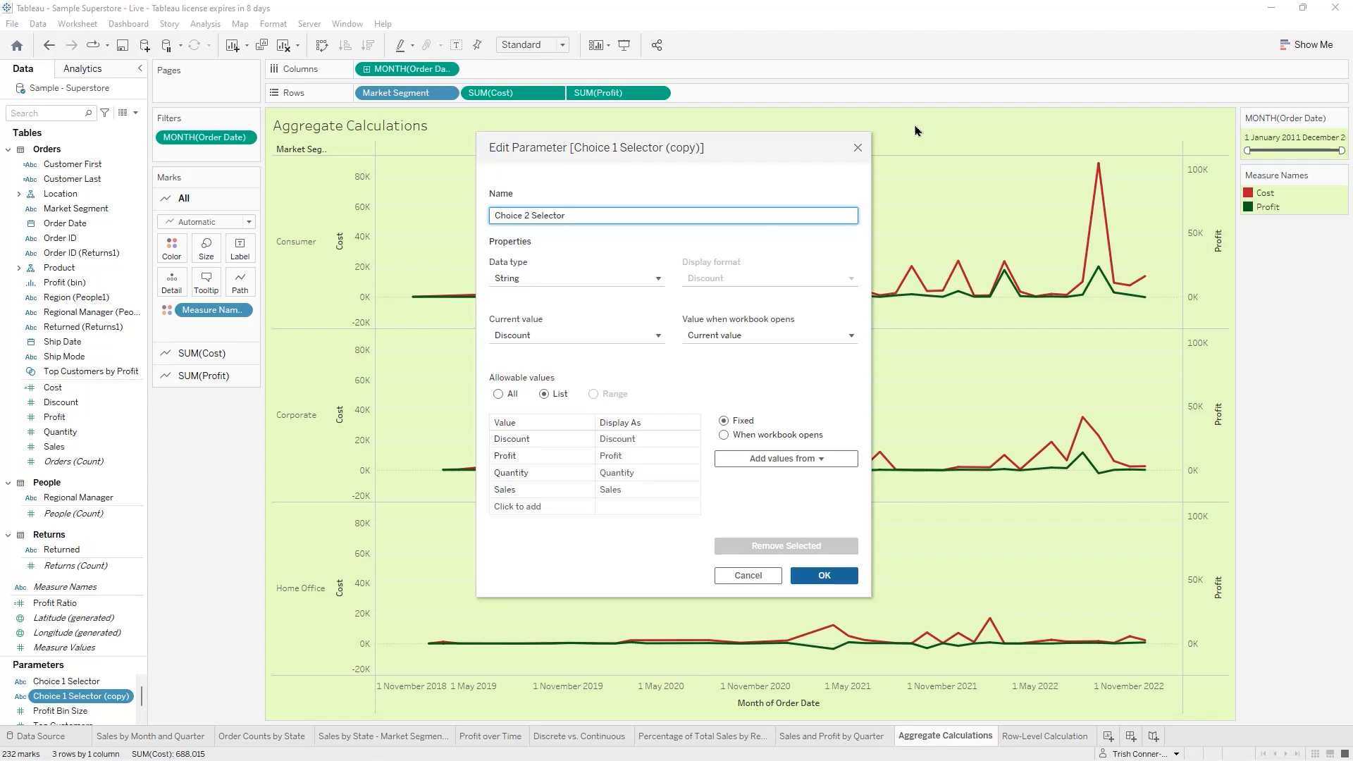
pyautogui.click(822, 577)
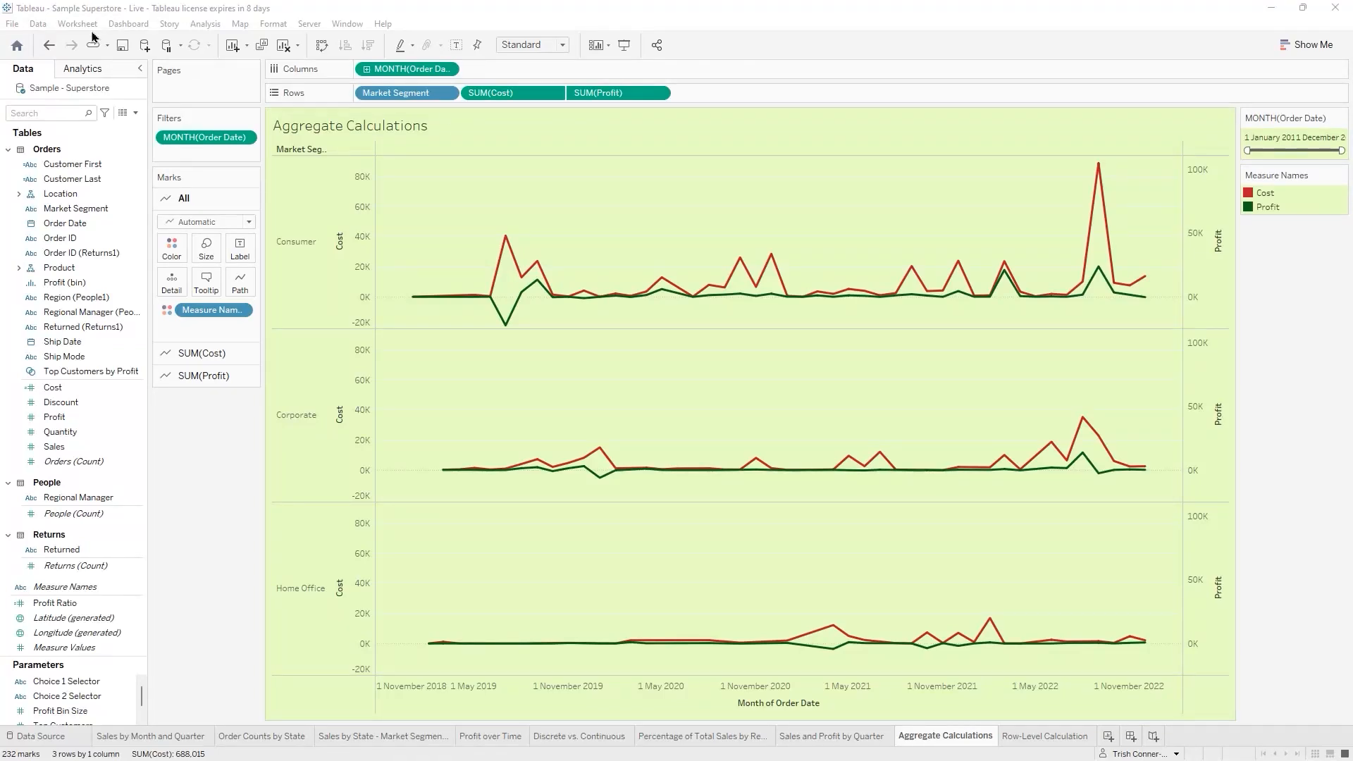
# Start a new calculated field named Placeholder 1, with its editor moved over the chart
pyautogui.click(136, 115)
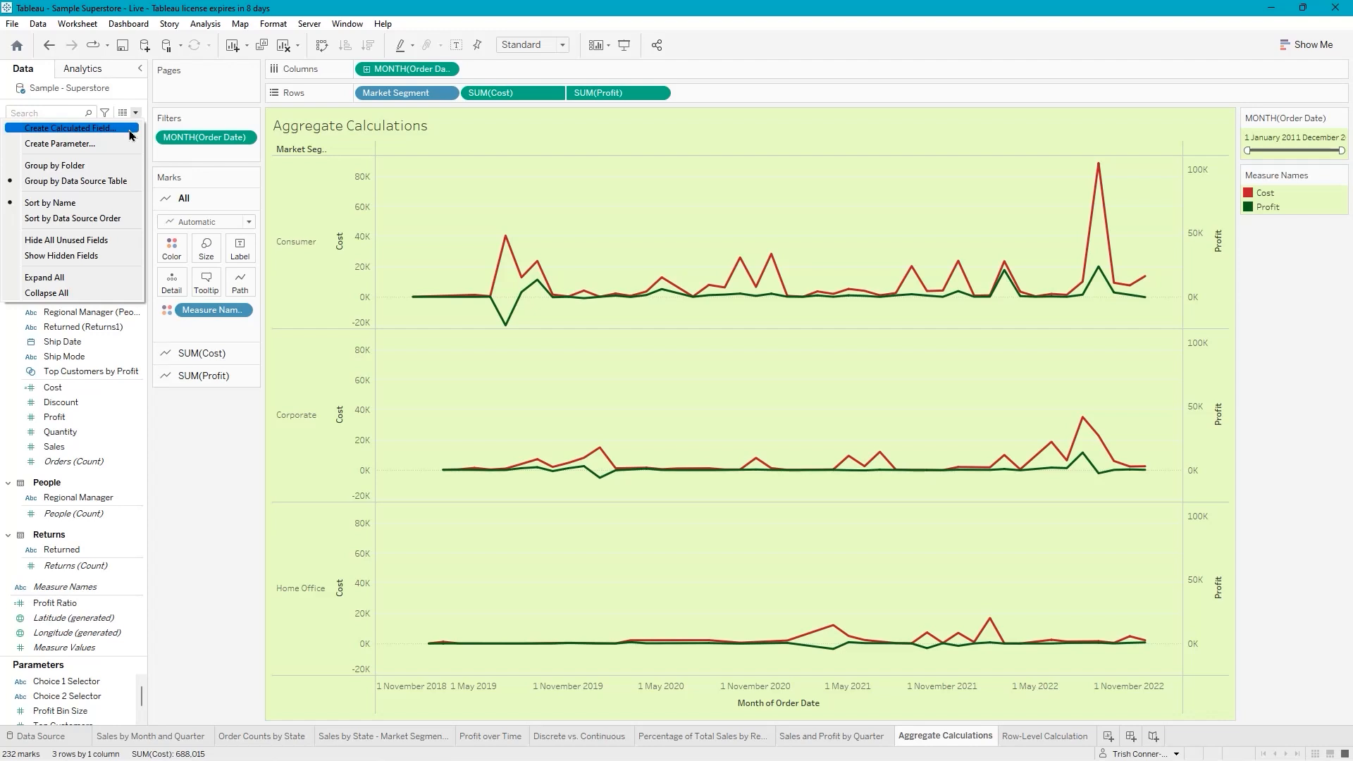
pyautogui.click(70, 127)
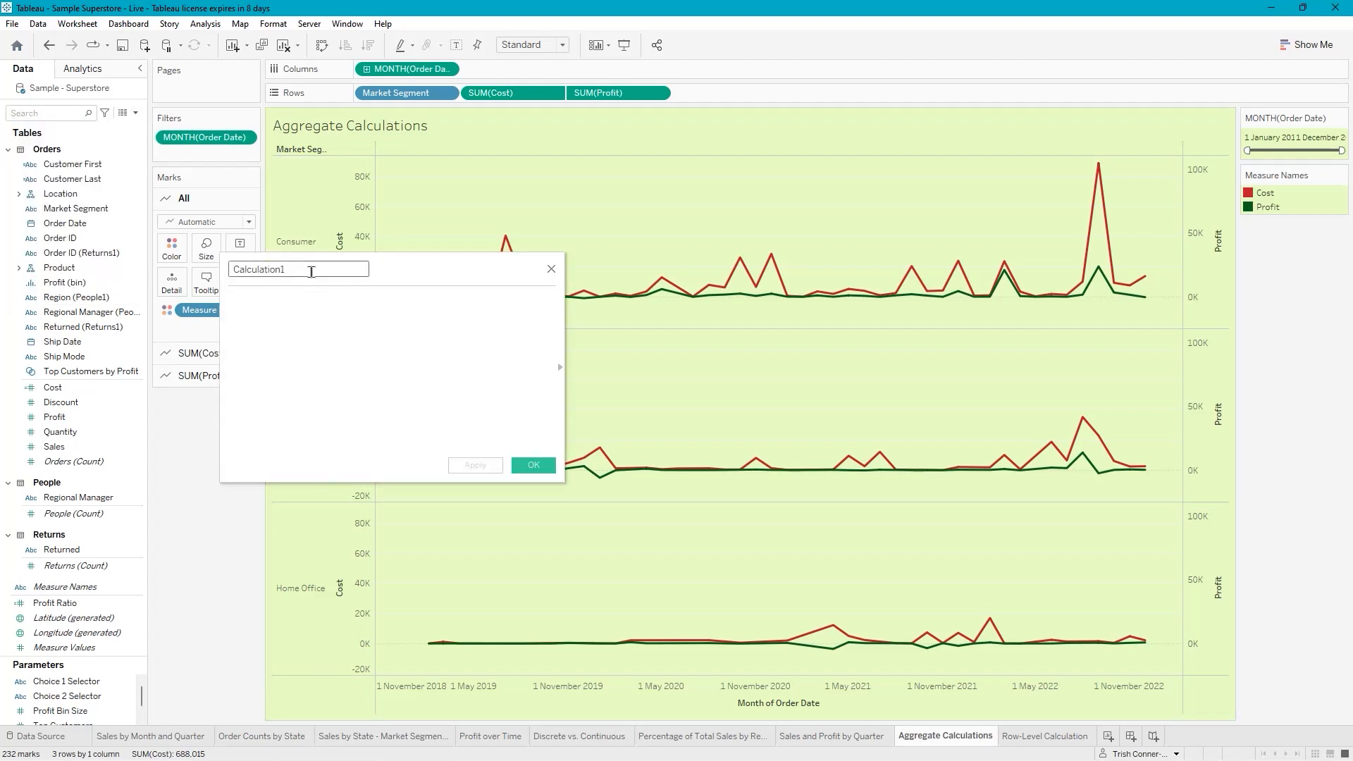
pyautogui.click(210, 245)
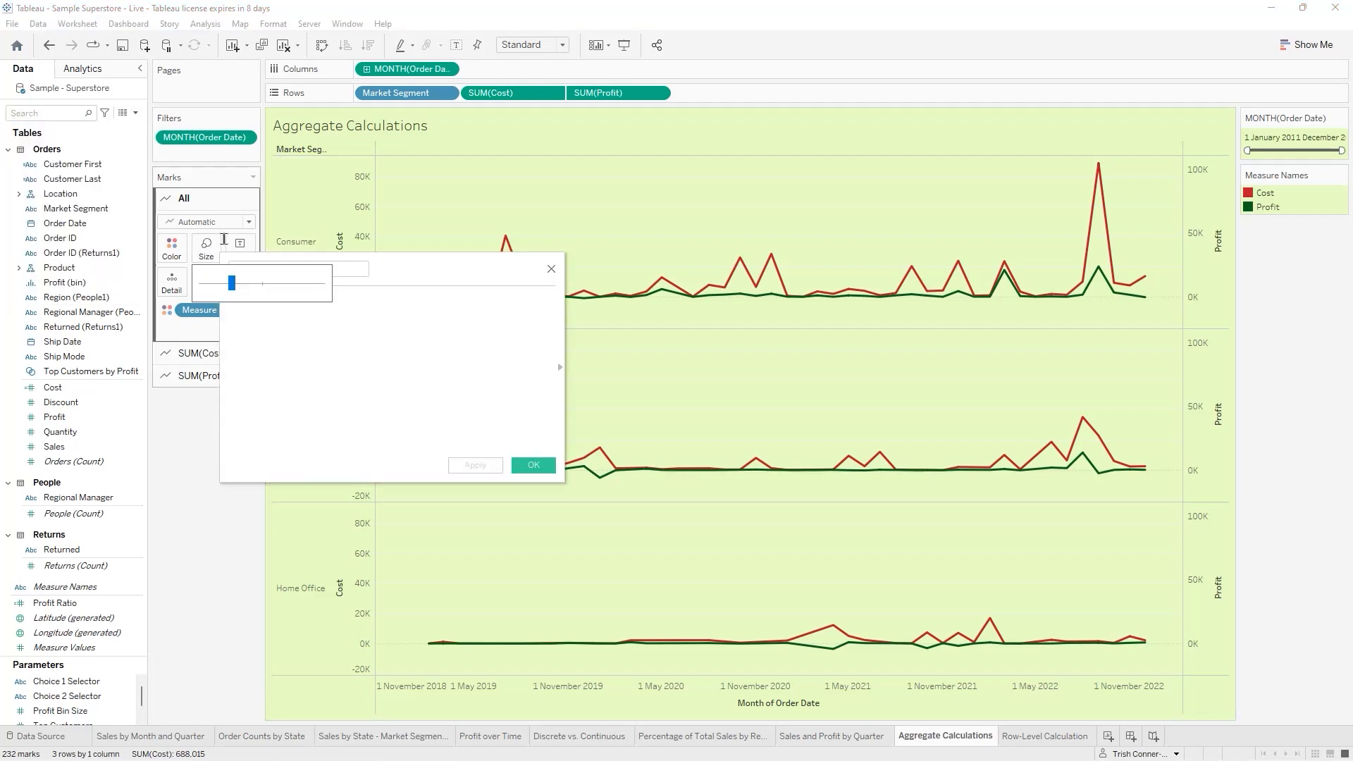
pyautogui.click(440, 319)
pyautogui.moveTo(420, 262); pyautogui.dragTo(681, 231)
pyautogui.click(538, 238)
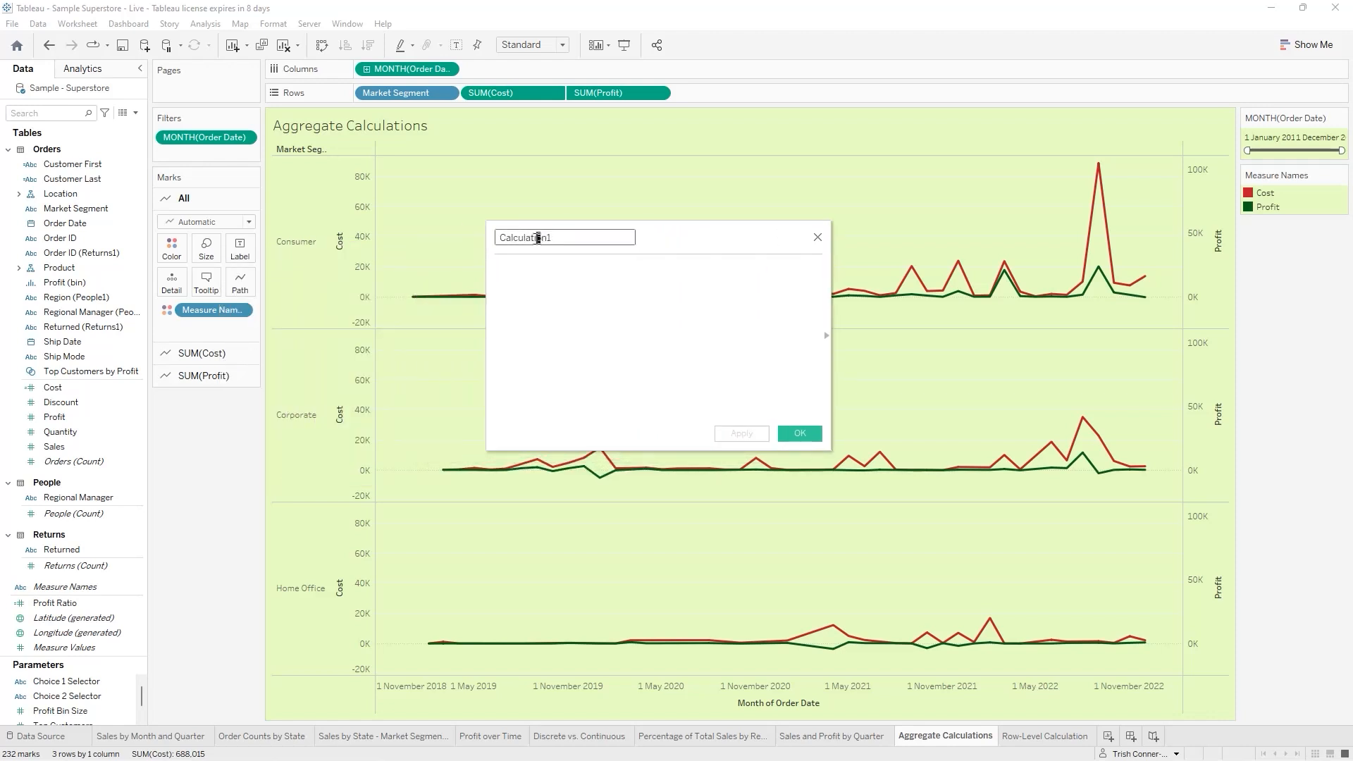
pyautogui.doubleClick(539, 238)
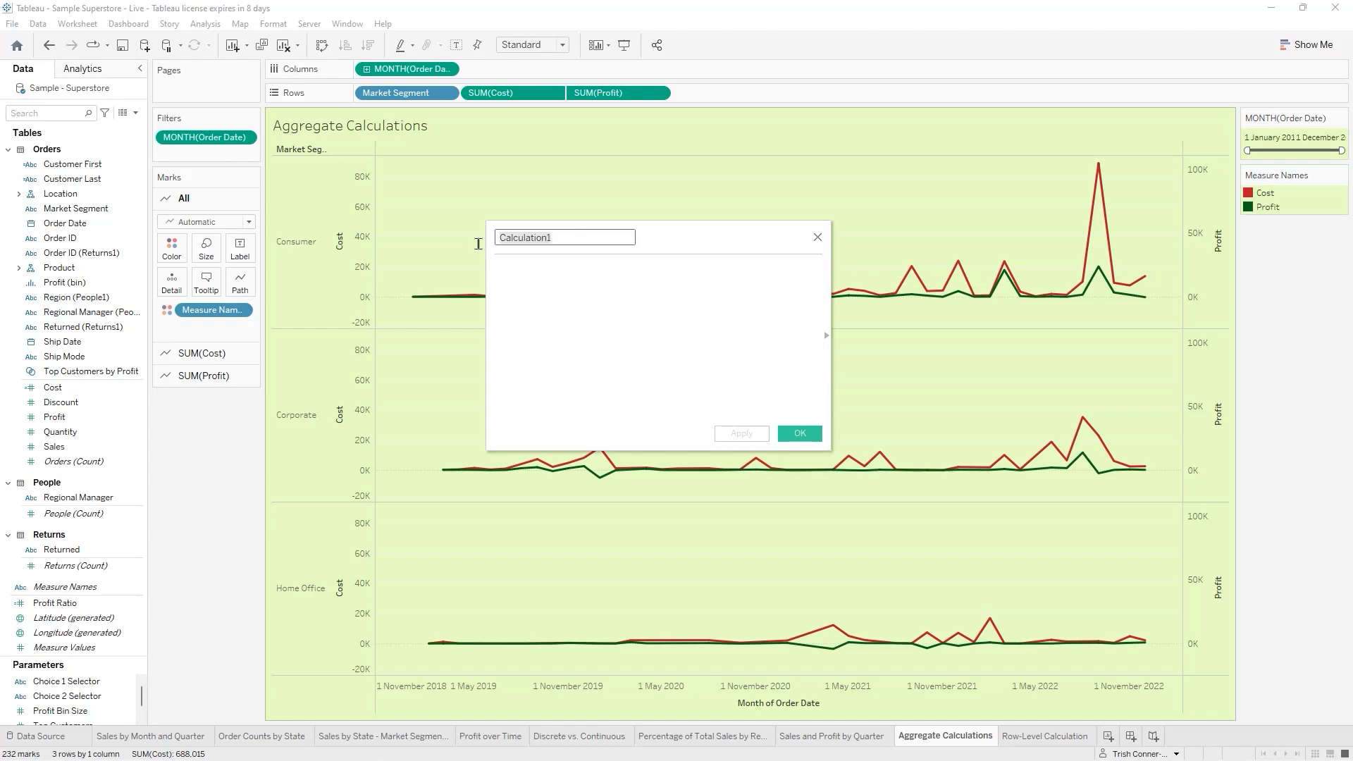
pyautogui.write('Plac')
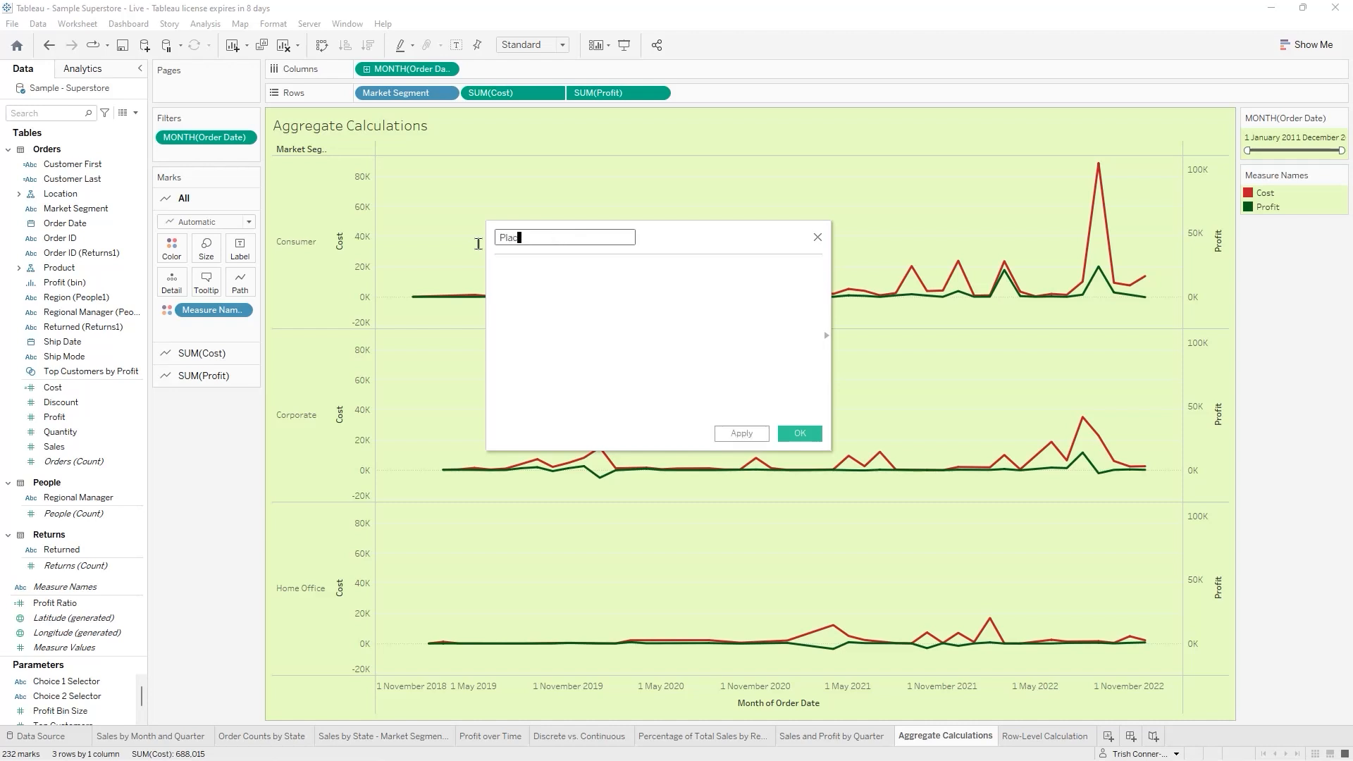
pyautogui.write('eholder 1')
# Write a CASE formula on [Choice 1 Selector] that returns [Discount], [Profit], [Quantity] or [Sales] for the matching string, and save the calculated field
pyautogui.click(502, 267)
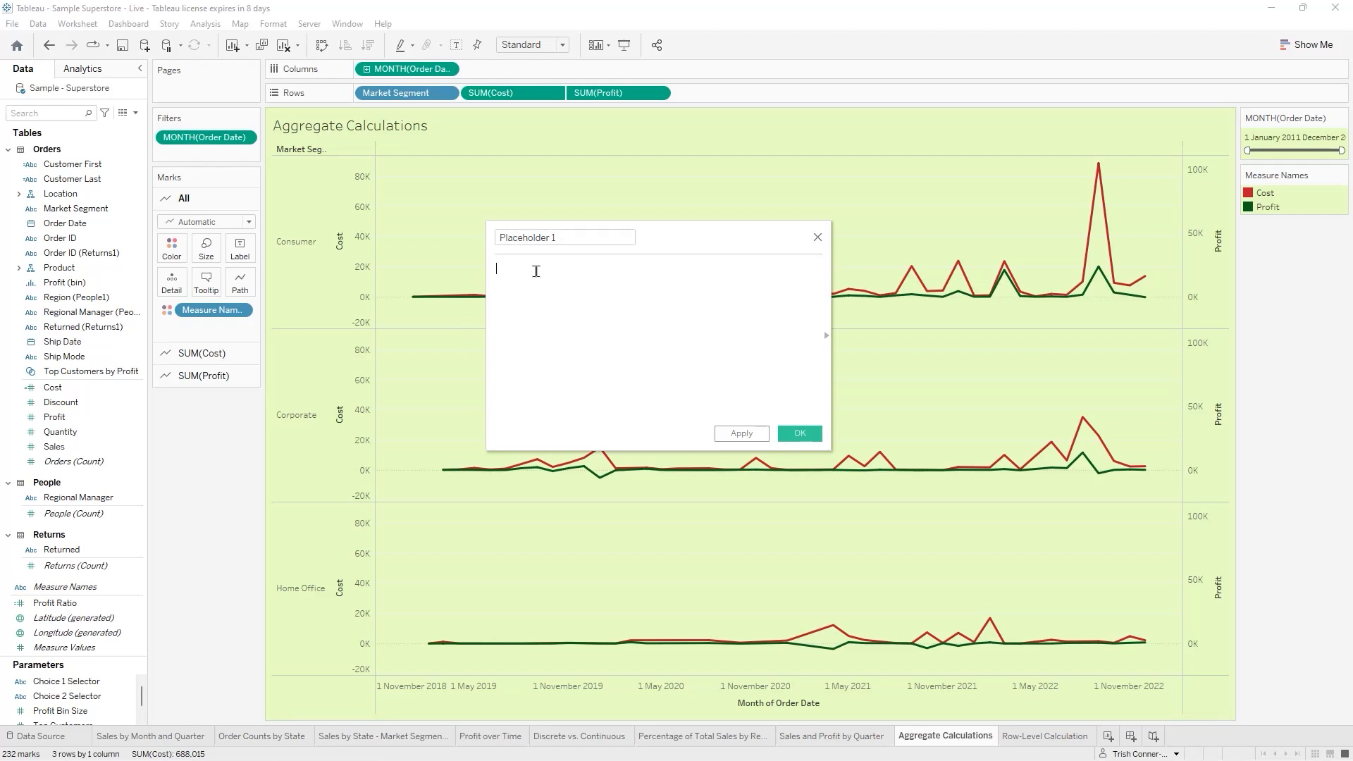
pyautogui.press('capslock')
pyautogui.write('CASE [Choice 1 Selector] WHEN "Discount" THEN [Discount] WHEN "Profit" THEN [Profit] WHEN "Quantity" THEN [Quantity] WHEN "Sales" THEN [Sales] END')
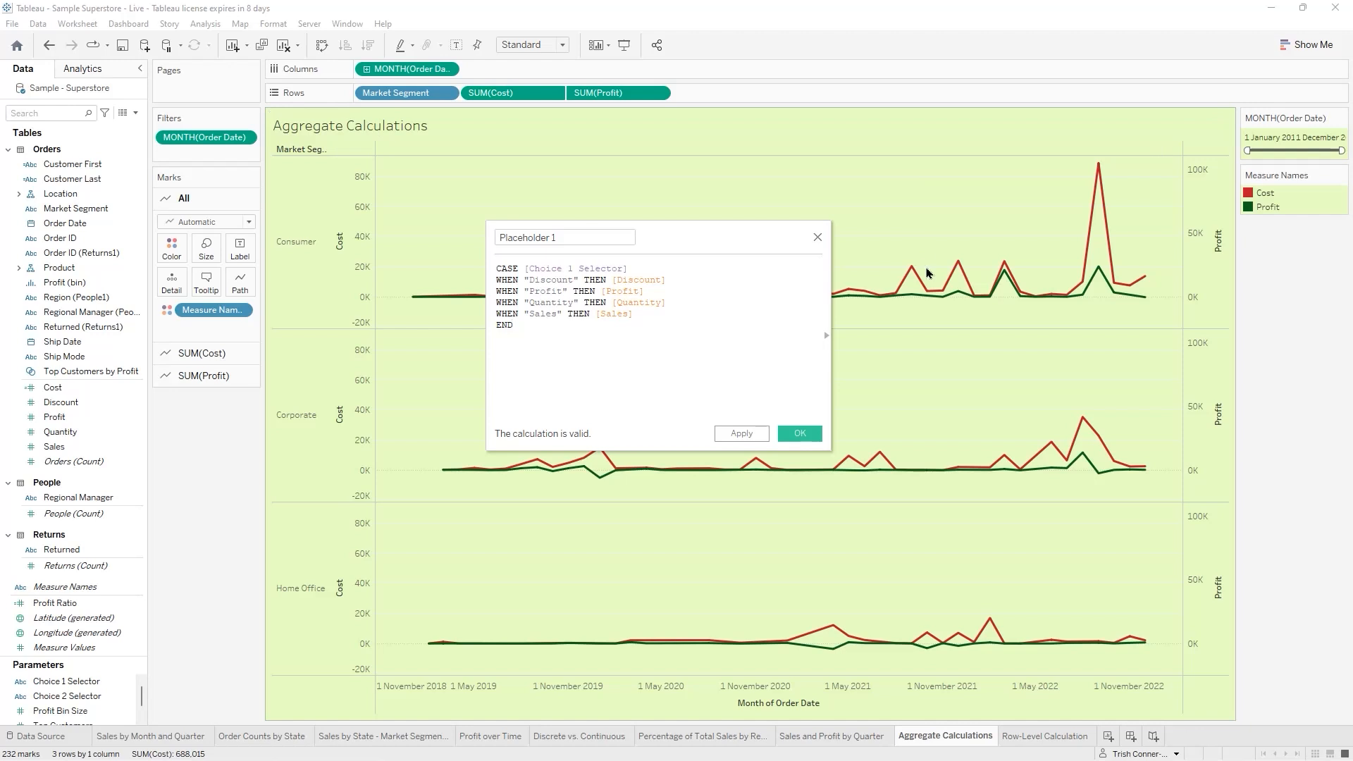
pyautogui.moveTo(931, 286)
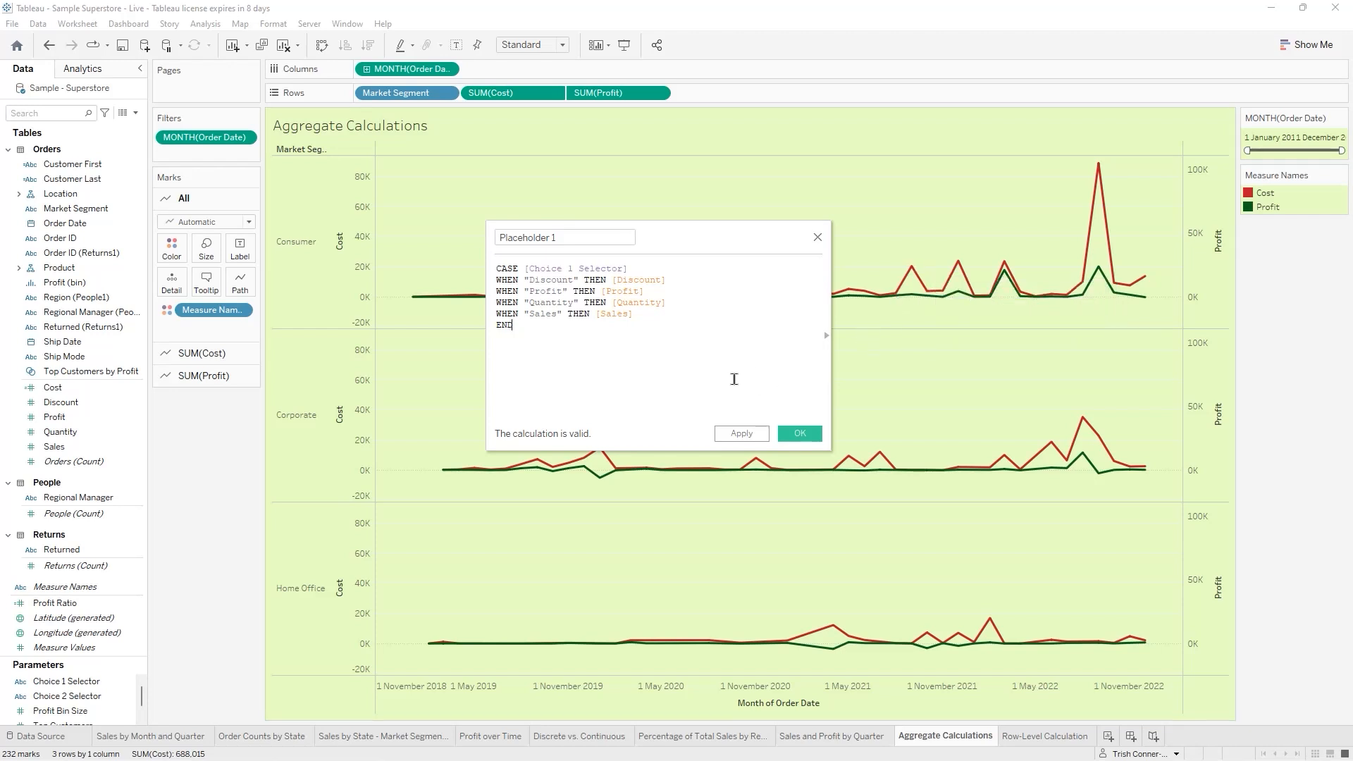
pyautogui.click(810, 434)
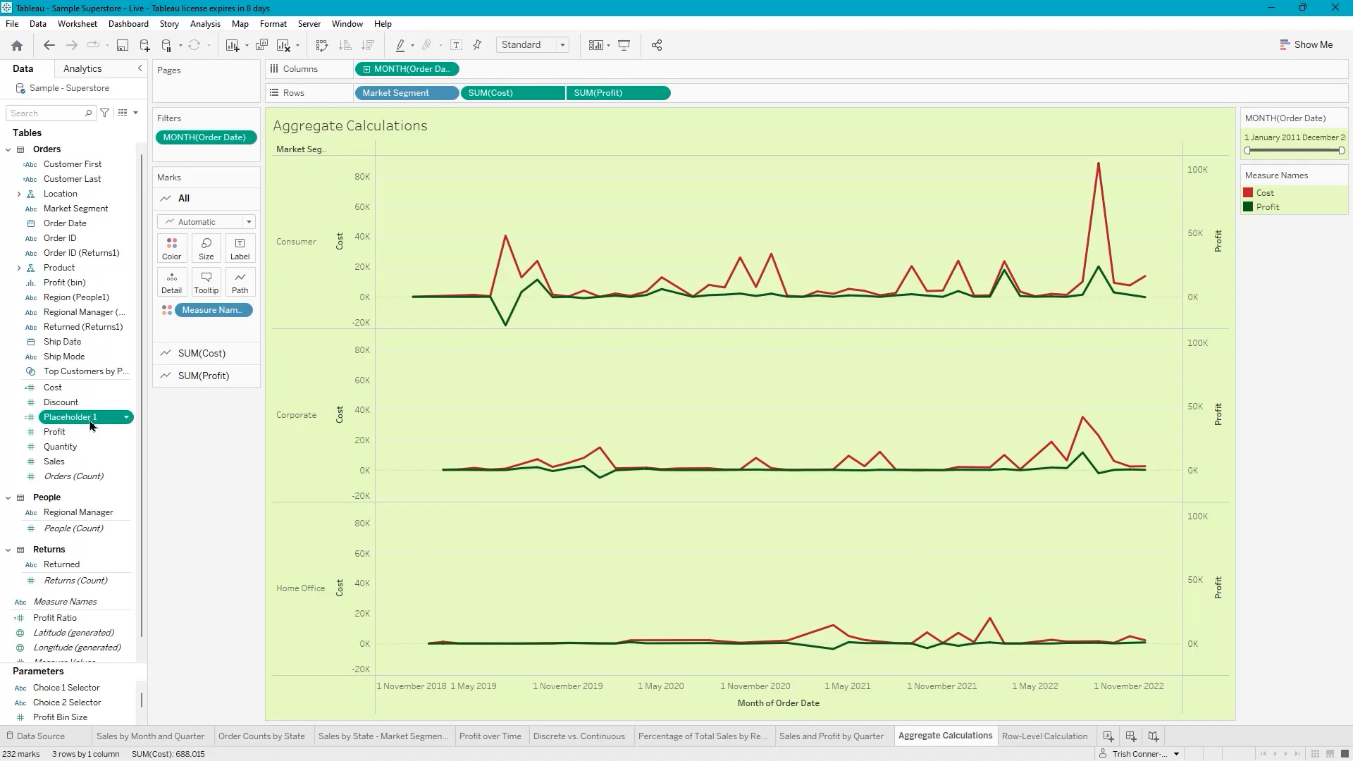
# Duplicate the Placeholder 1 calculated field and rename the copy Placeholder 2
pyautogui.rightClick(91, 424)
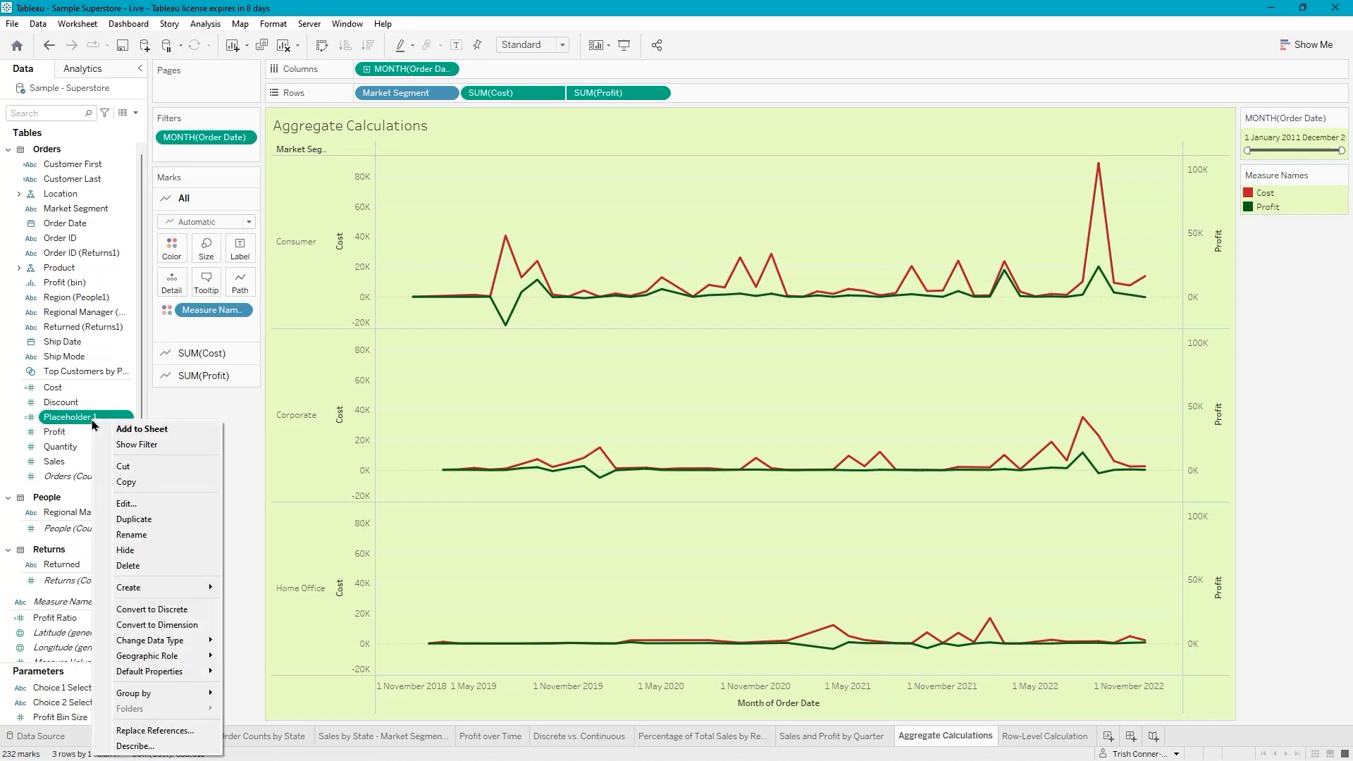
pyautogui.click(146, 522)
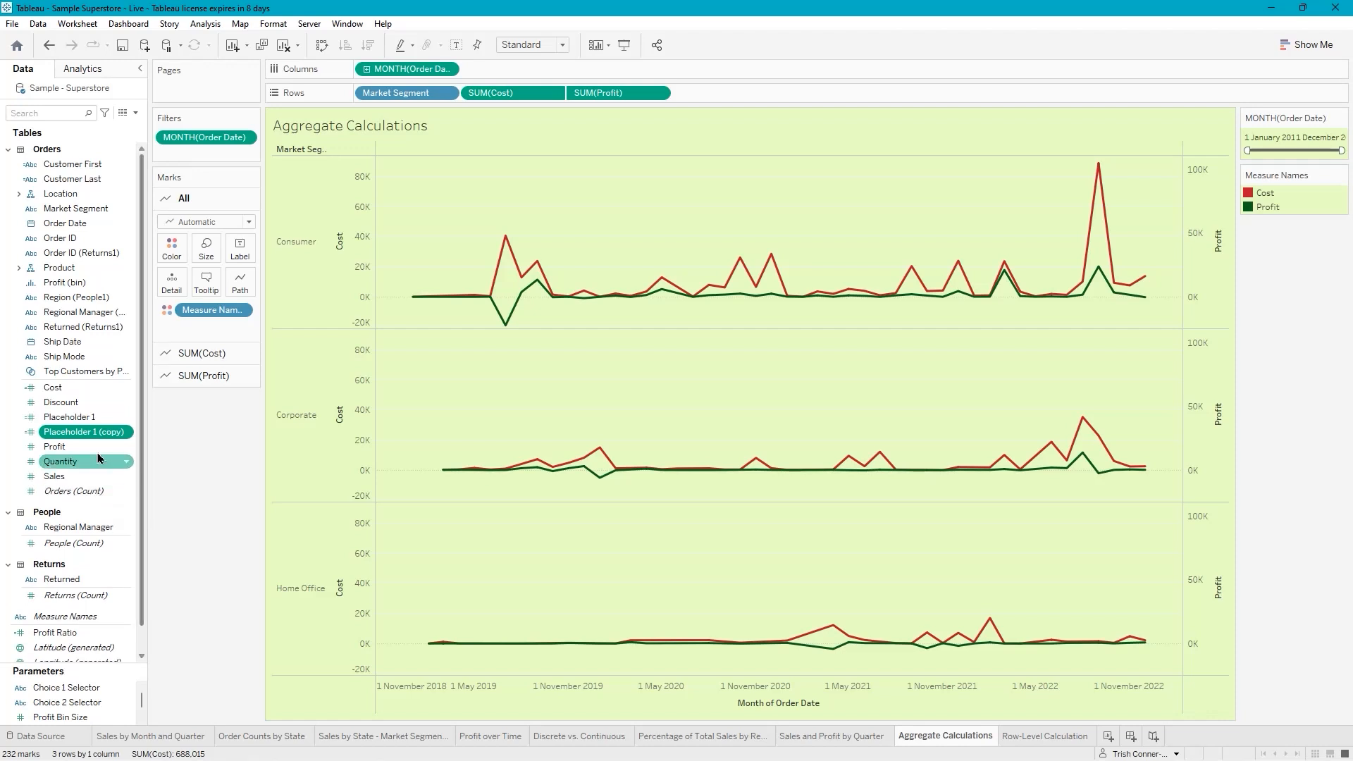
pyautogui.rightClick(103, 434)
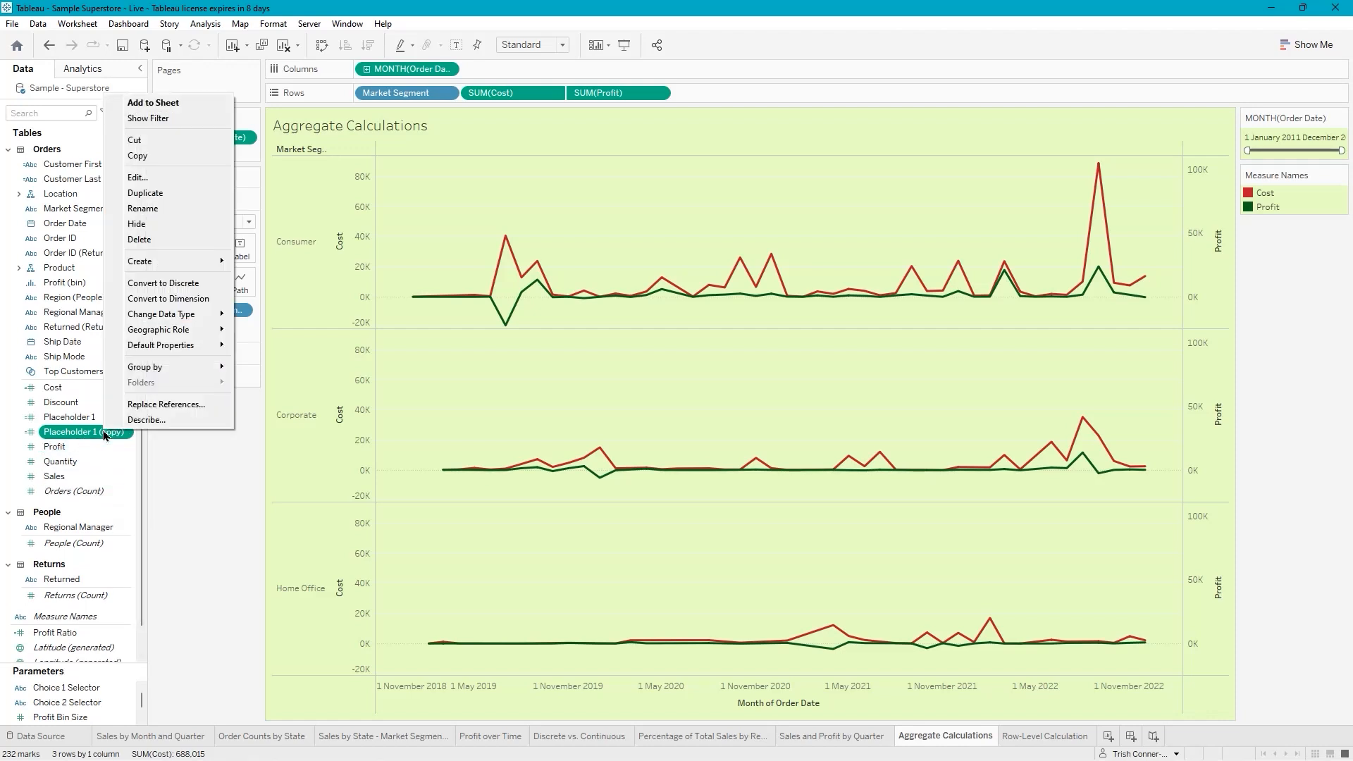
pyautogui.click(163, 185)
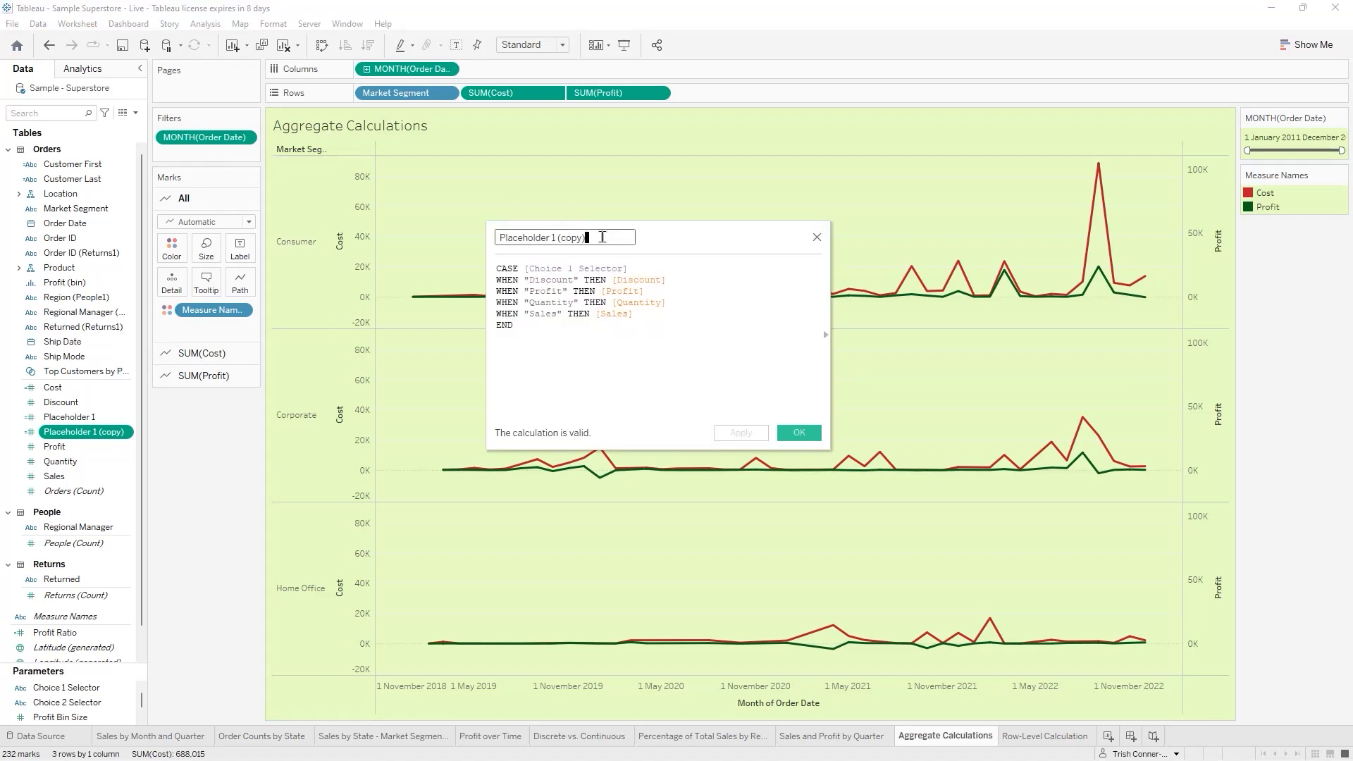
pyautogui.press('BackSpace')
# Change the Placeholder 2 formula to evaluate [Choice 2 Selector] in its CASE statement and save the calculated field
pyautogui.click(574, 266)
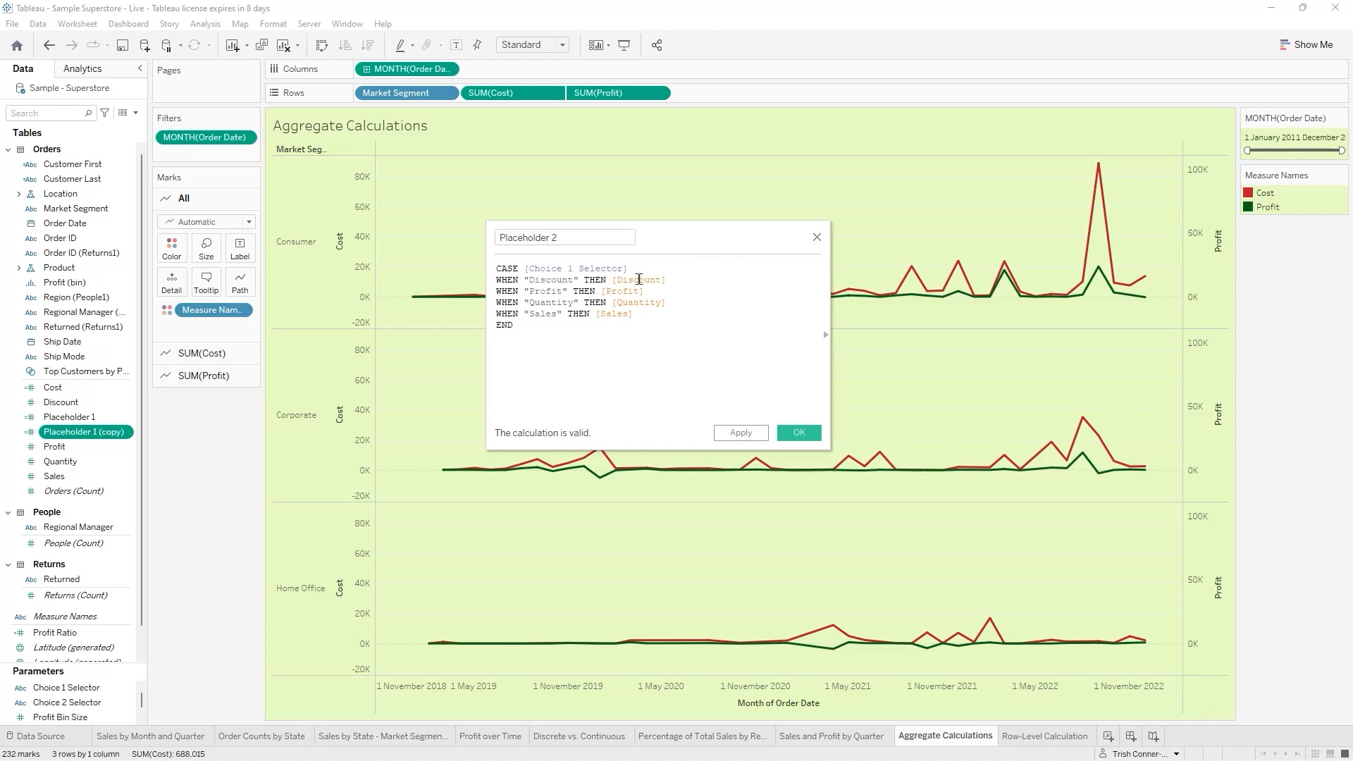
pyautogui.press('BackSpace')
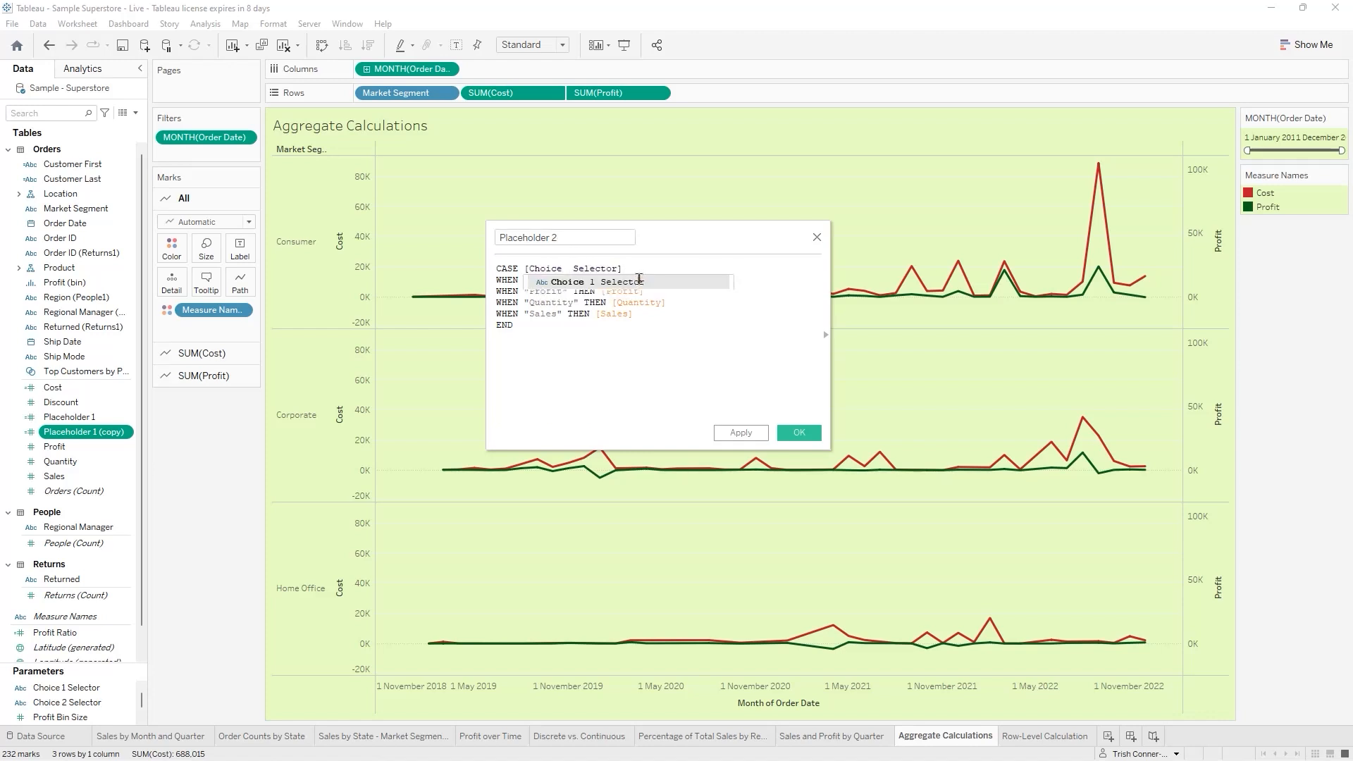
pyautogui.write('2')
pyautogui.click(639, 281)
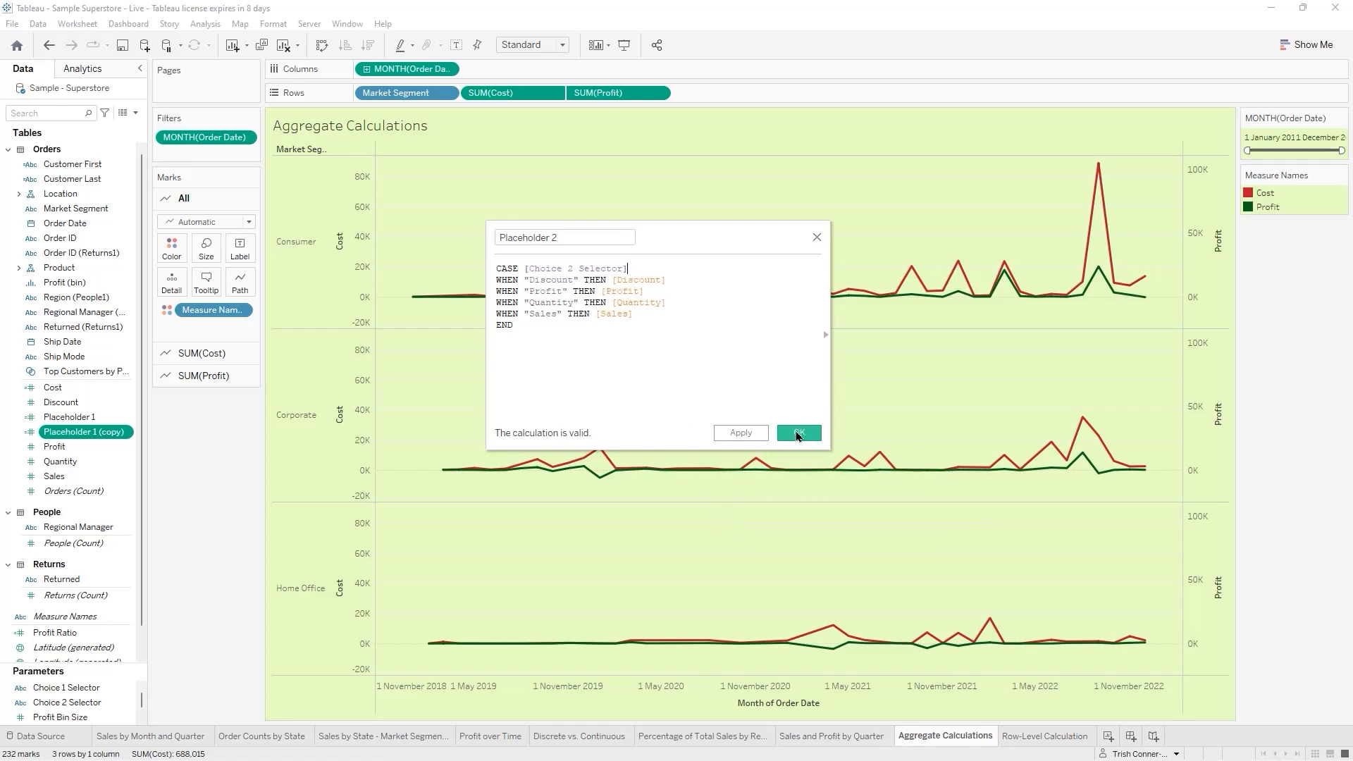
pyautogui.click(798, 436)
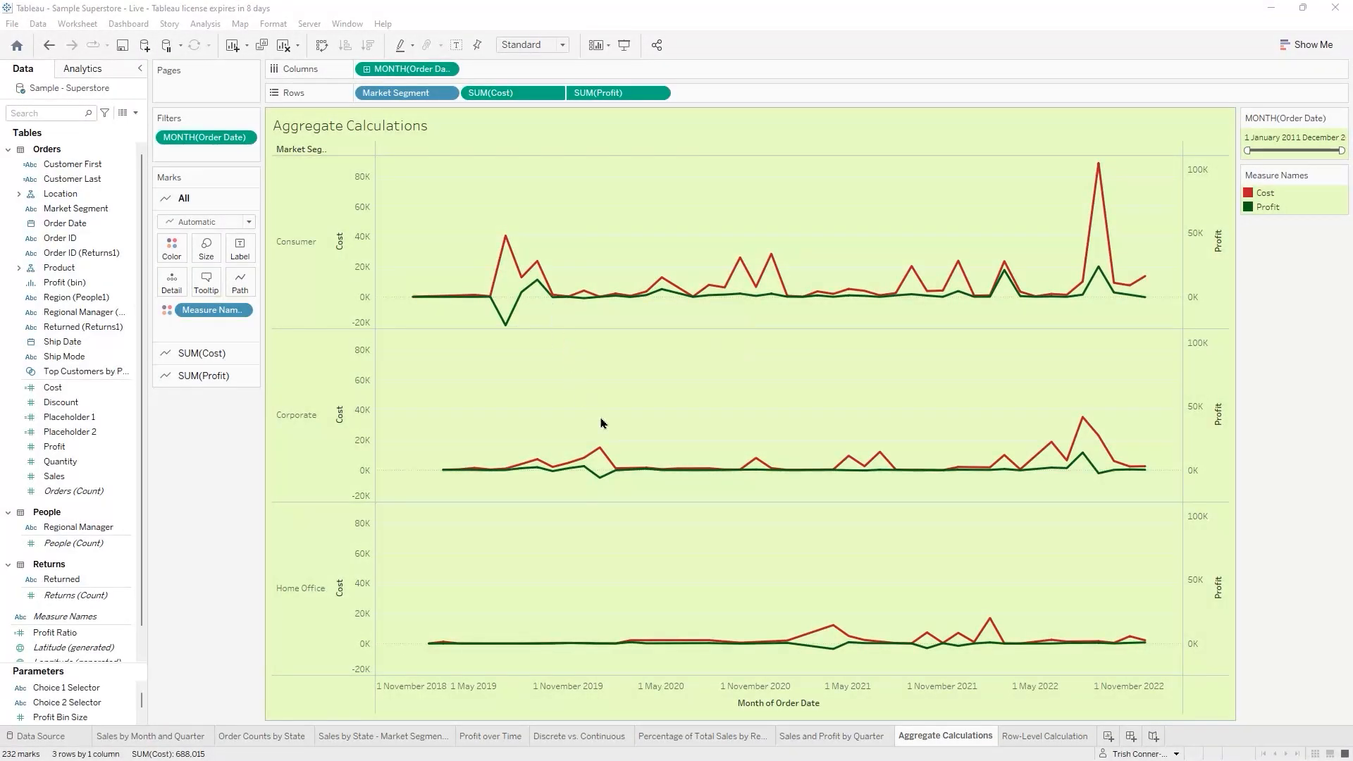
# On a new worksheet, plot Placeholder 2 on columns against Placeholder 1 on rows, with Customer Last as the mark detail
pyautogui.click(1107, 737)
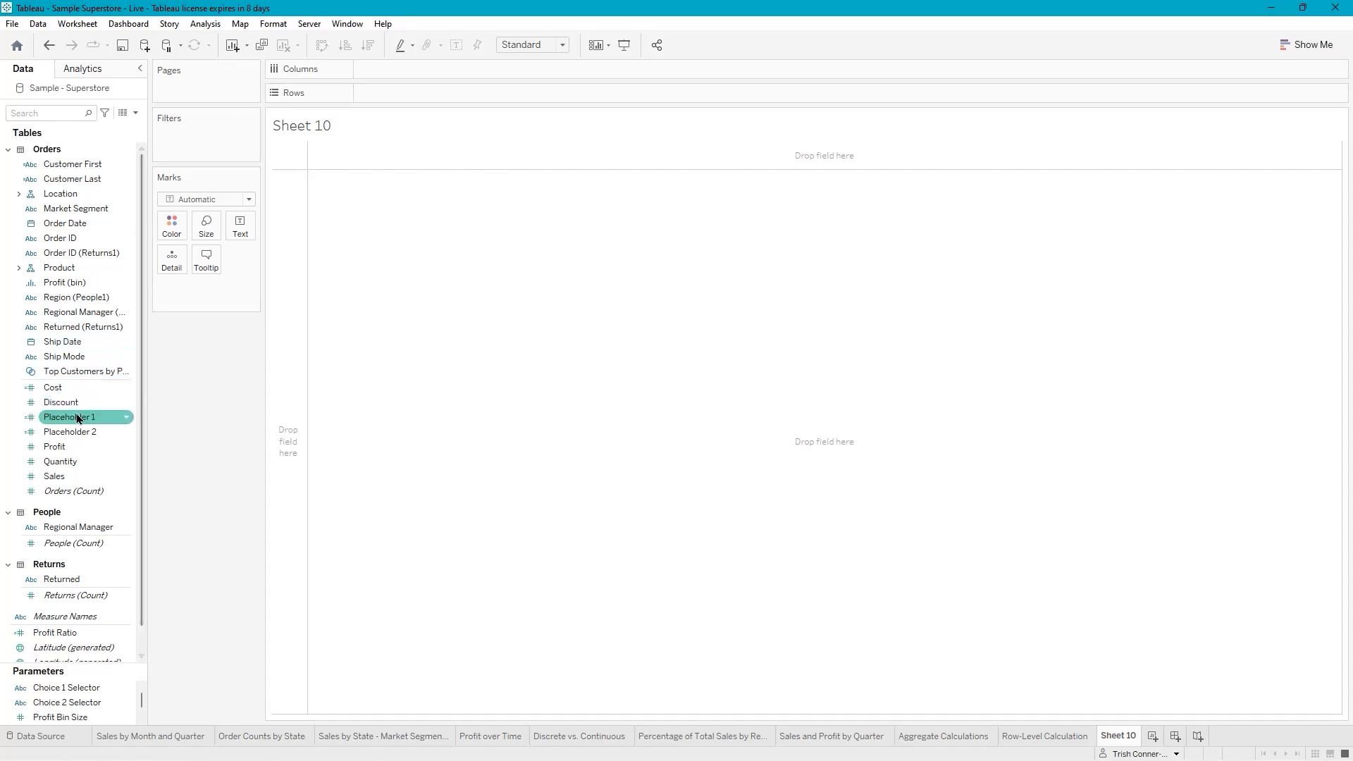
pyautogui.click(78, 436)
pyautogui.moveTo(78, 436)
pyautogui.mouseDown()
pyautogui.moveTo(507, 323)
pyautogui.moveTo(406, 69)
pyautogui.mouseUp()
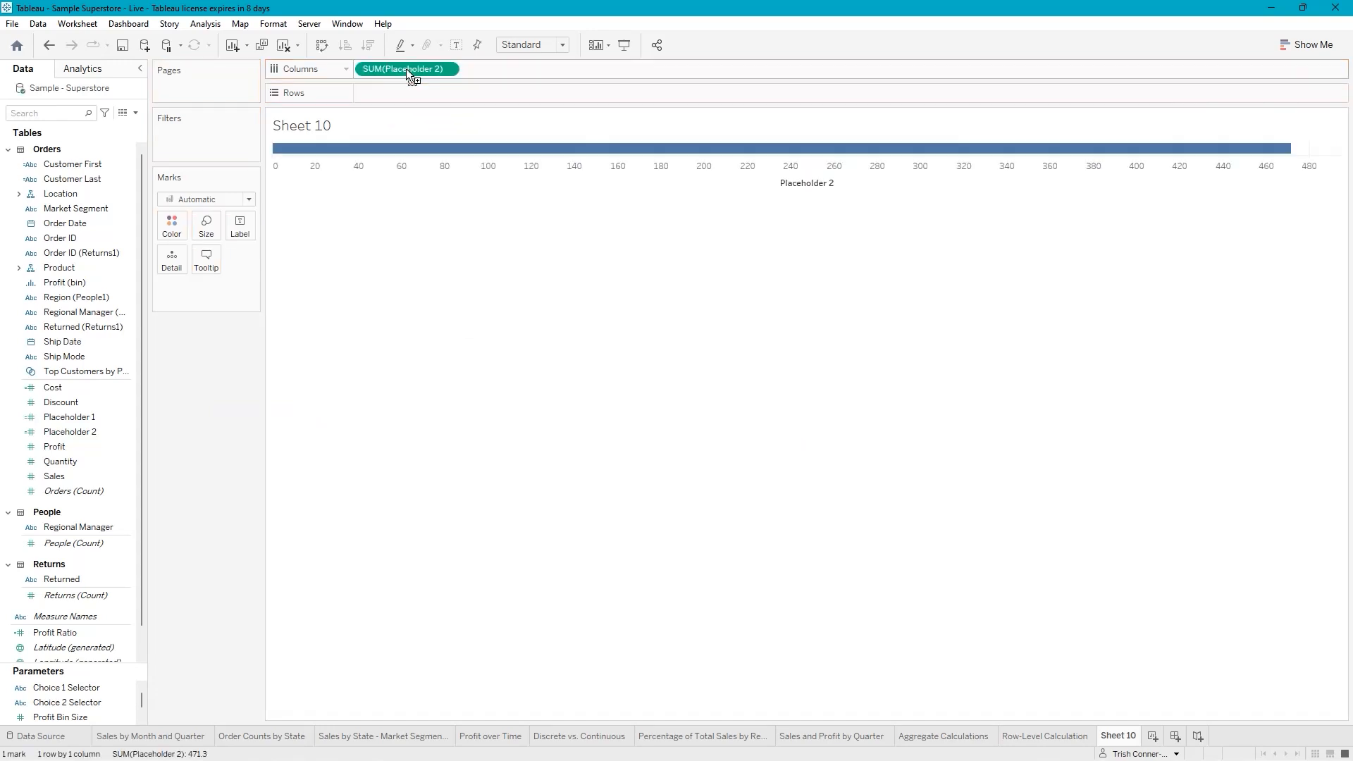
pyautogui.click(76, 297)
pyautogui.click(60, 419)
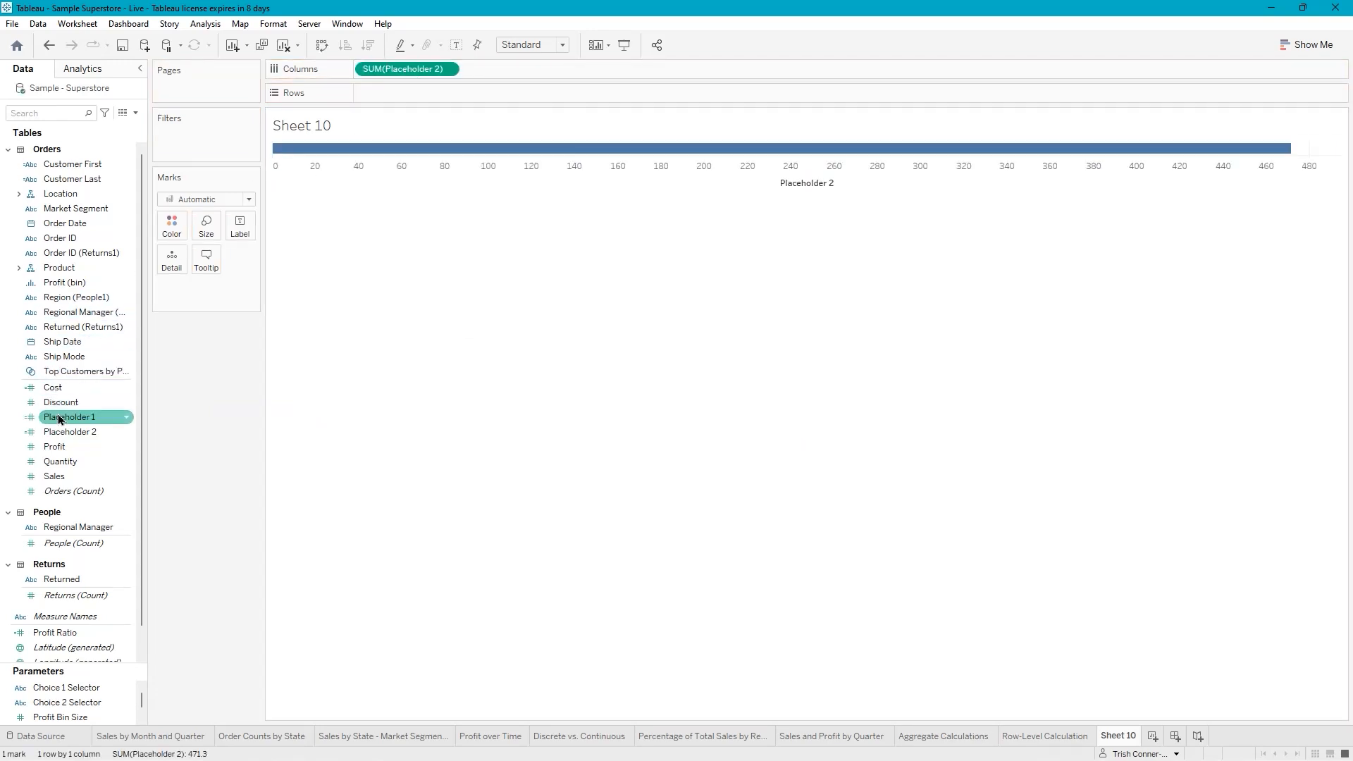
pyautogui.moveTo(60, 418); pyautogui.dragTo(399, 90)
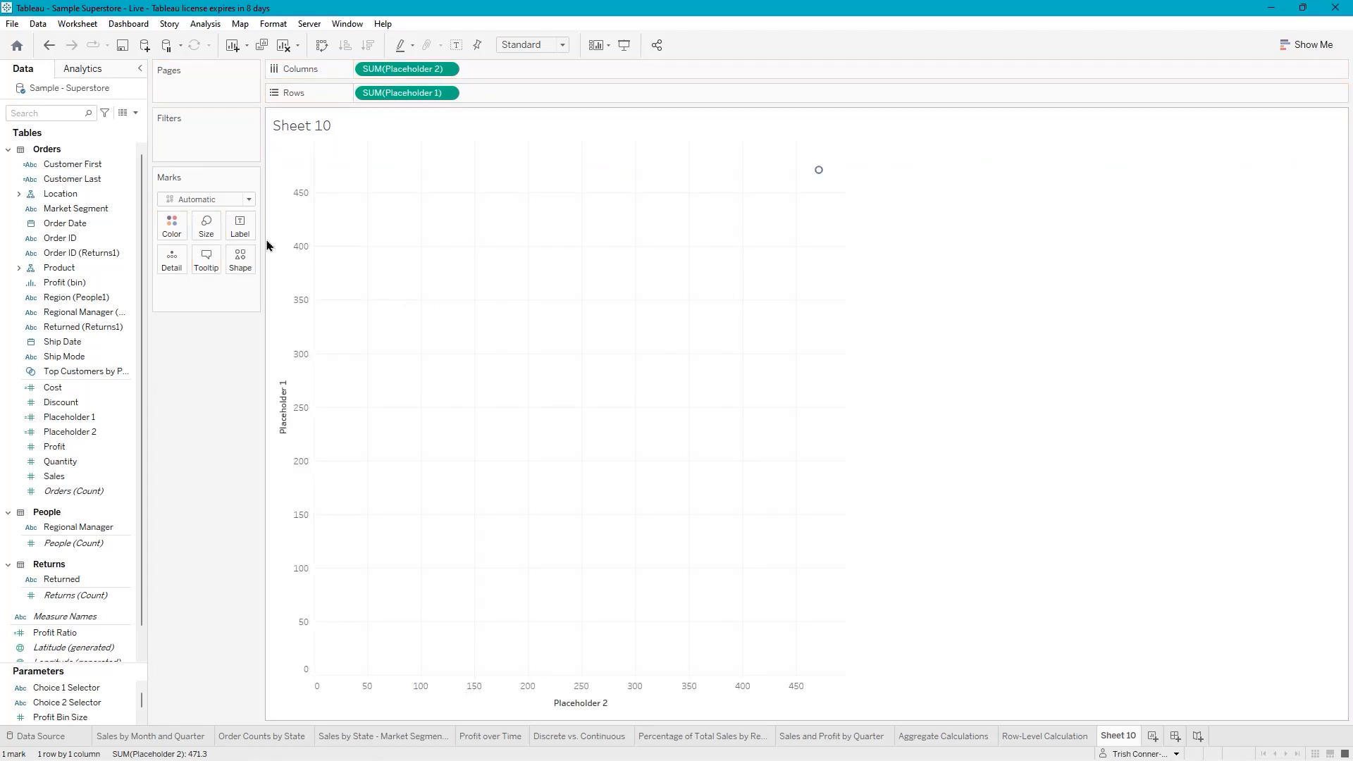
pyautogui.click(62, 182)
pyautogui.moveTo(62, 182); pyautogui.dragTo(172, 263)
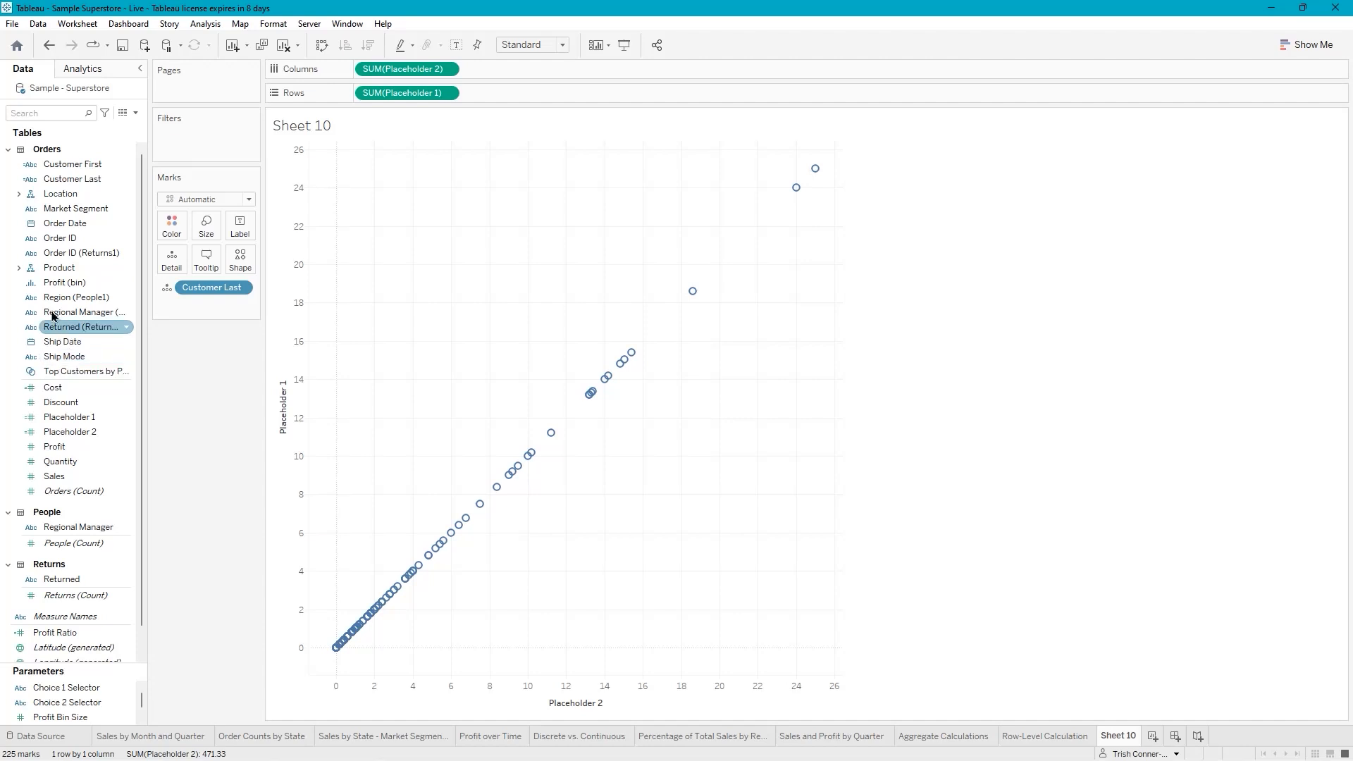
pyautogui.moveTo(57, 283); pyautogui.dragTo(169, 234)
pyautogui.click(170, 234)
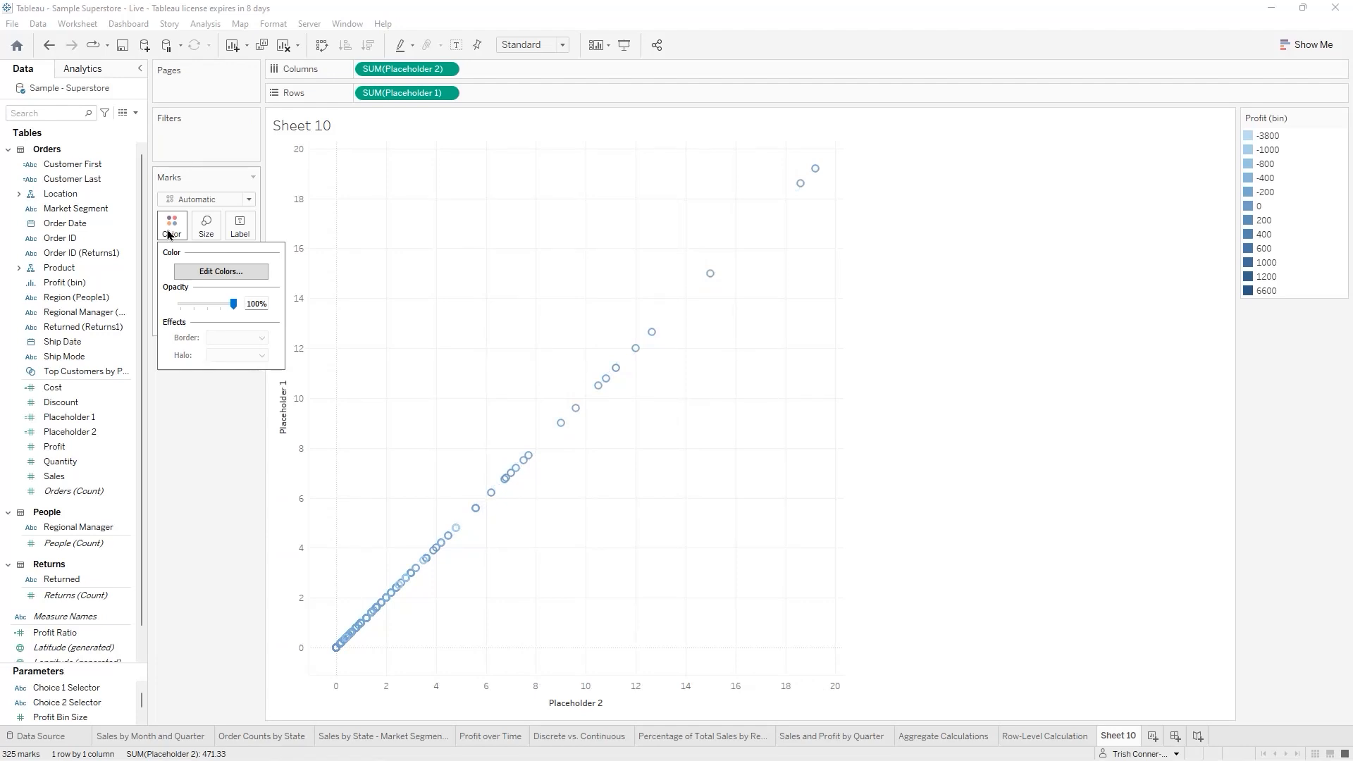
pyautogui.click(649, 497)
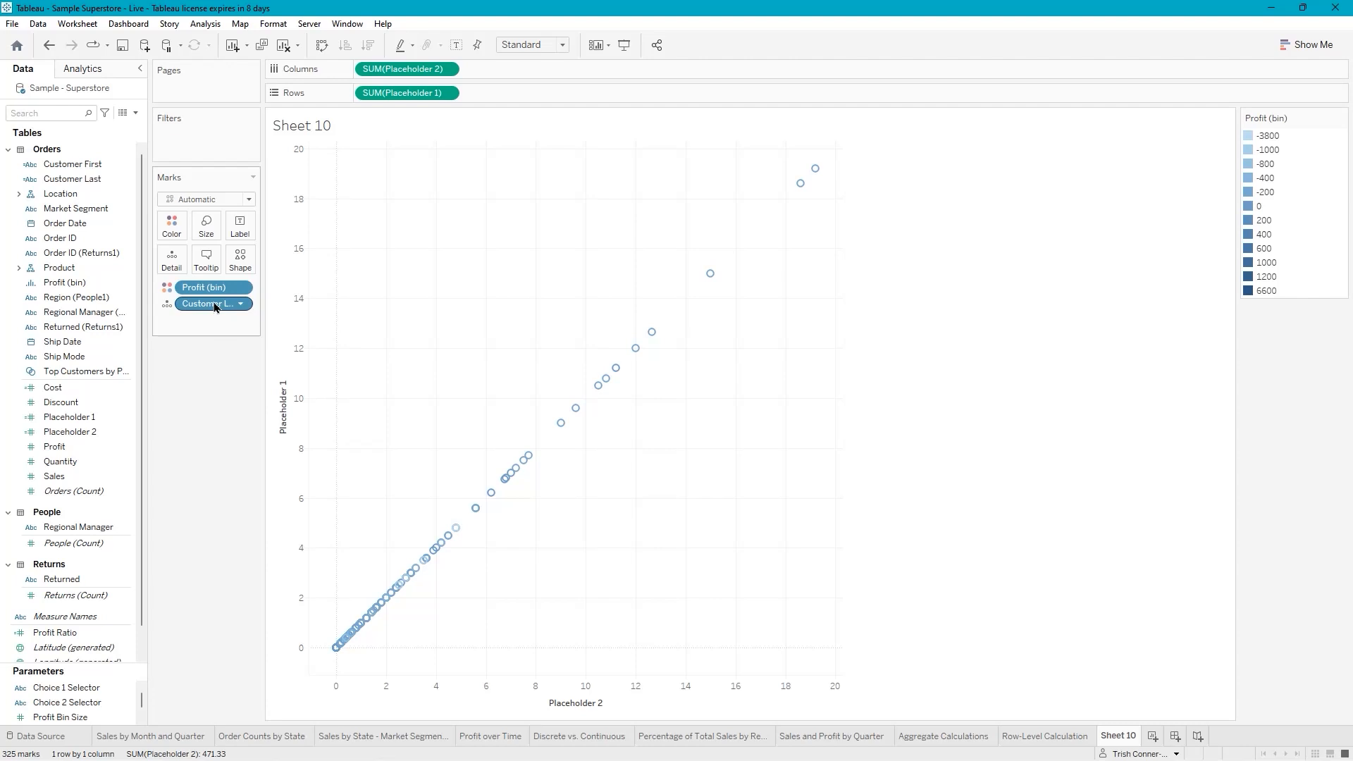
pyautogui.click(240, 288)
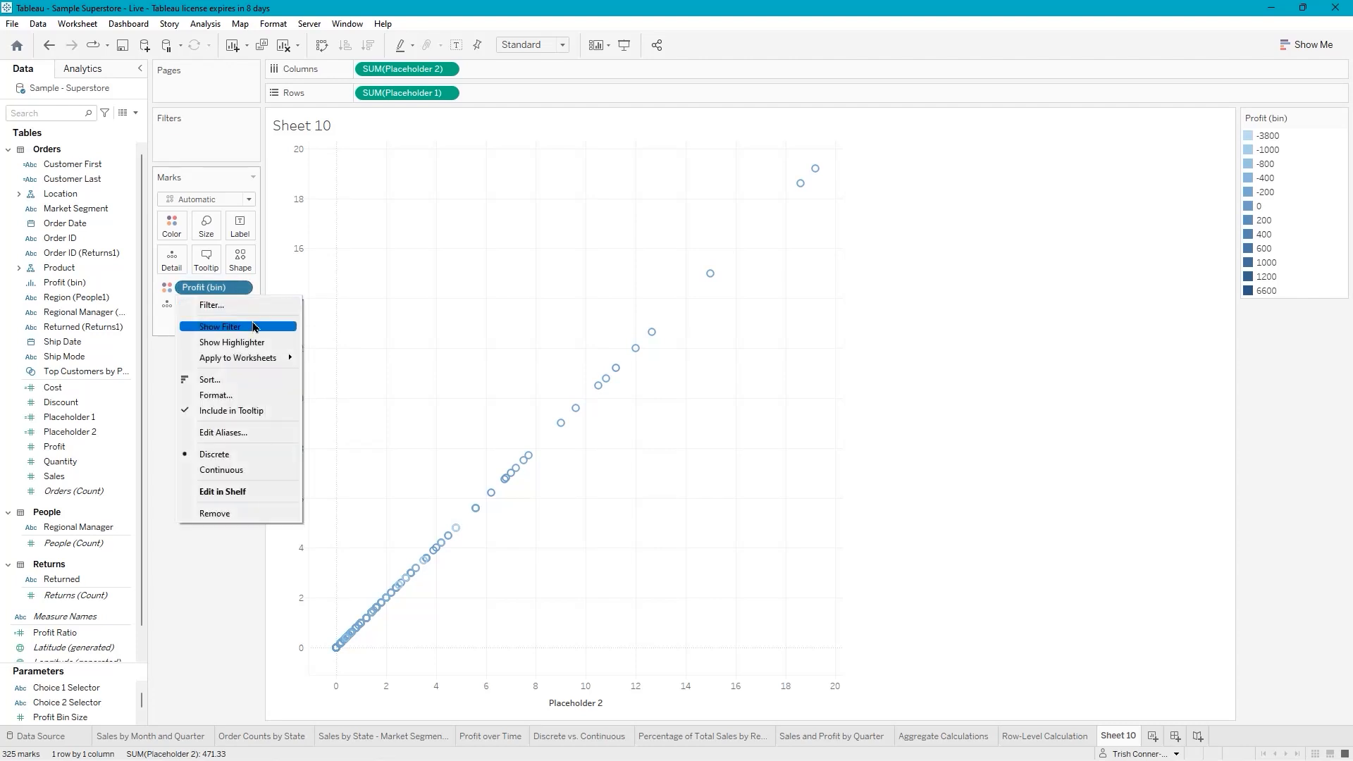
pyautogui.click(247, 520)
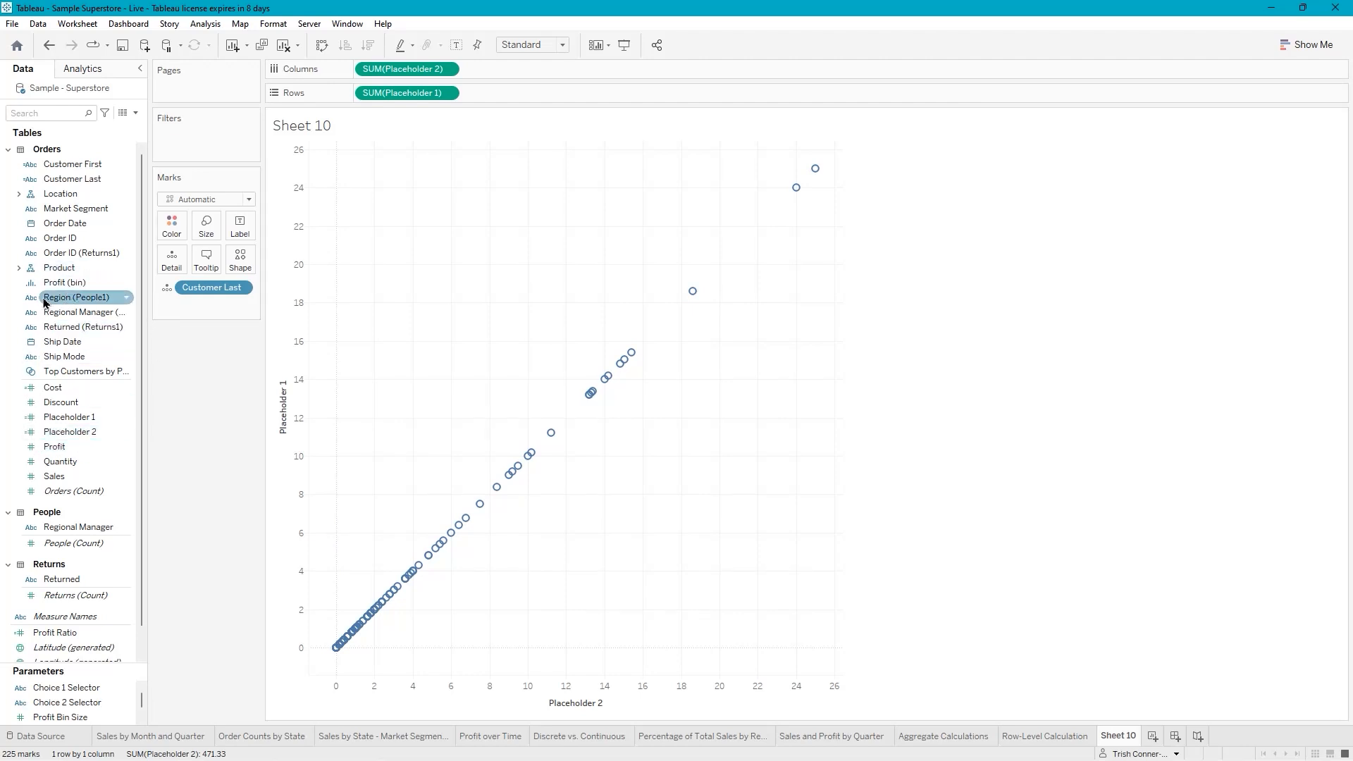
# Color the marks by Region (People1) and show the Choice 1 Selector and Choice 2 Selector parameter controls on the sheet
pyautogui.moveTo(45, 302); pyautogui.dragTo(163, 221)
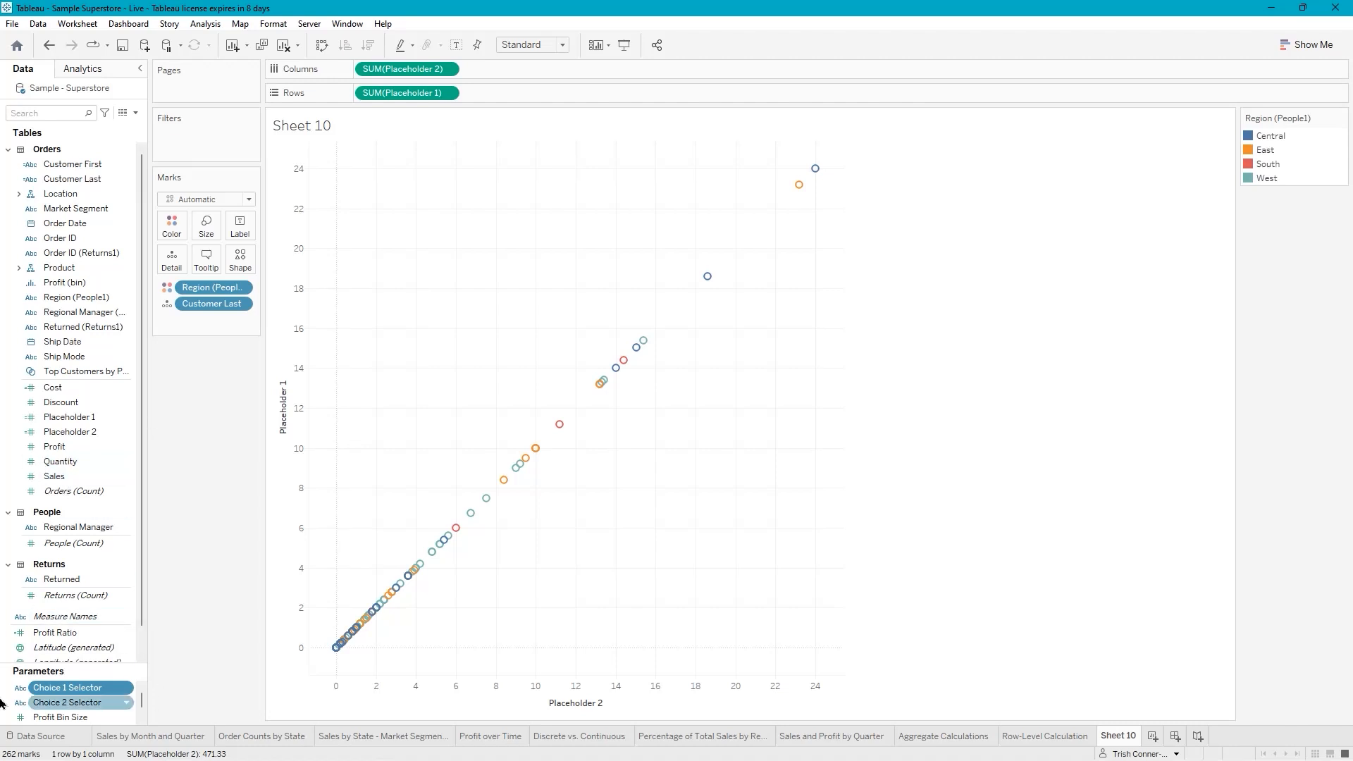
pyautogui.rightClick(102, 691)
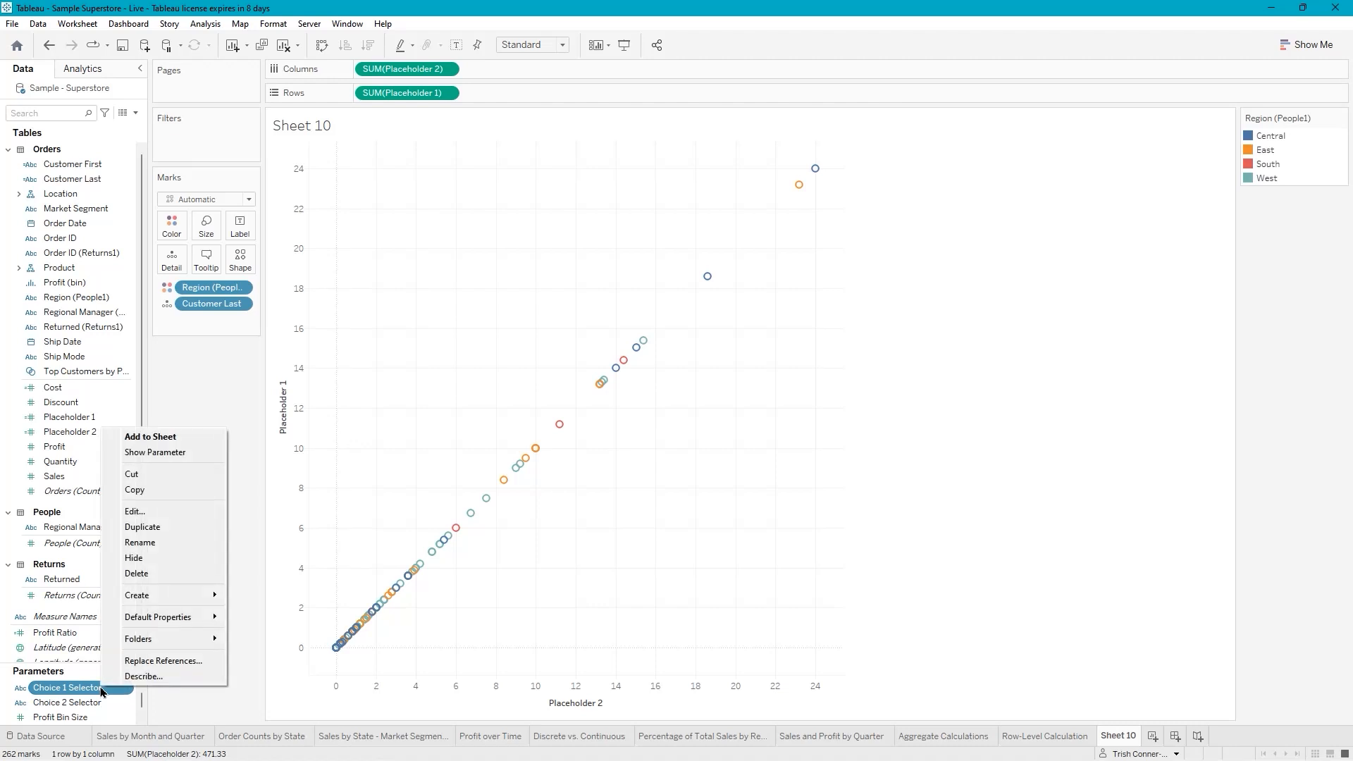
pyautogui.click(186, 452)
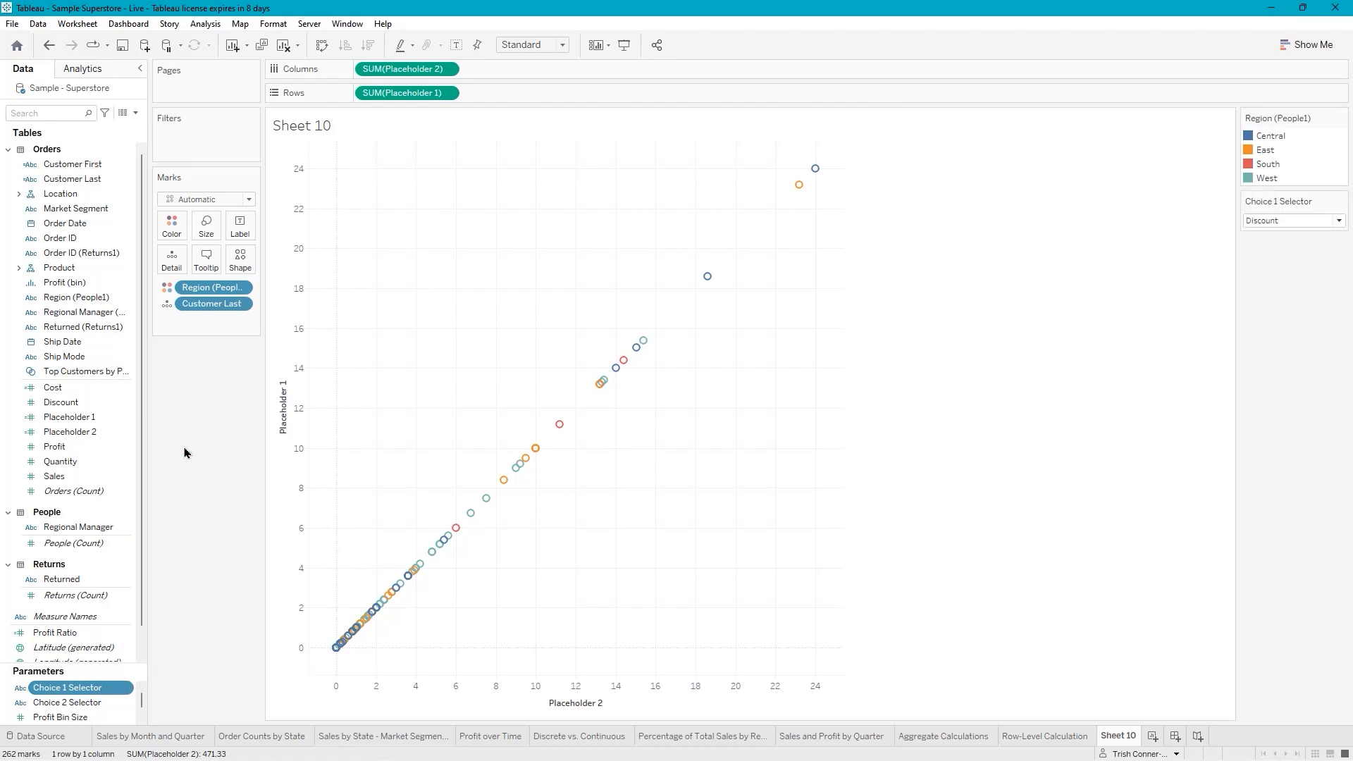
pyautogui.rightClick(85, 704)
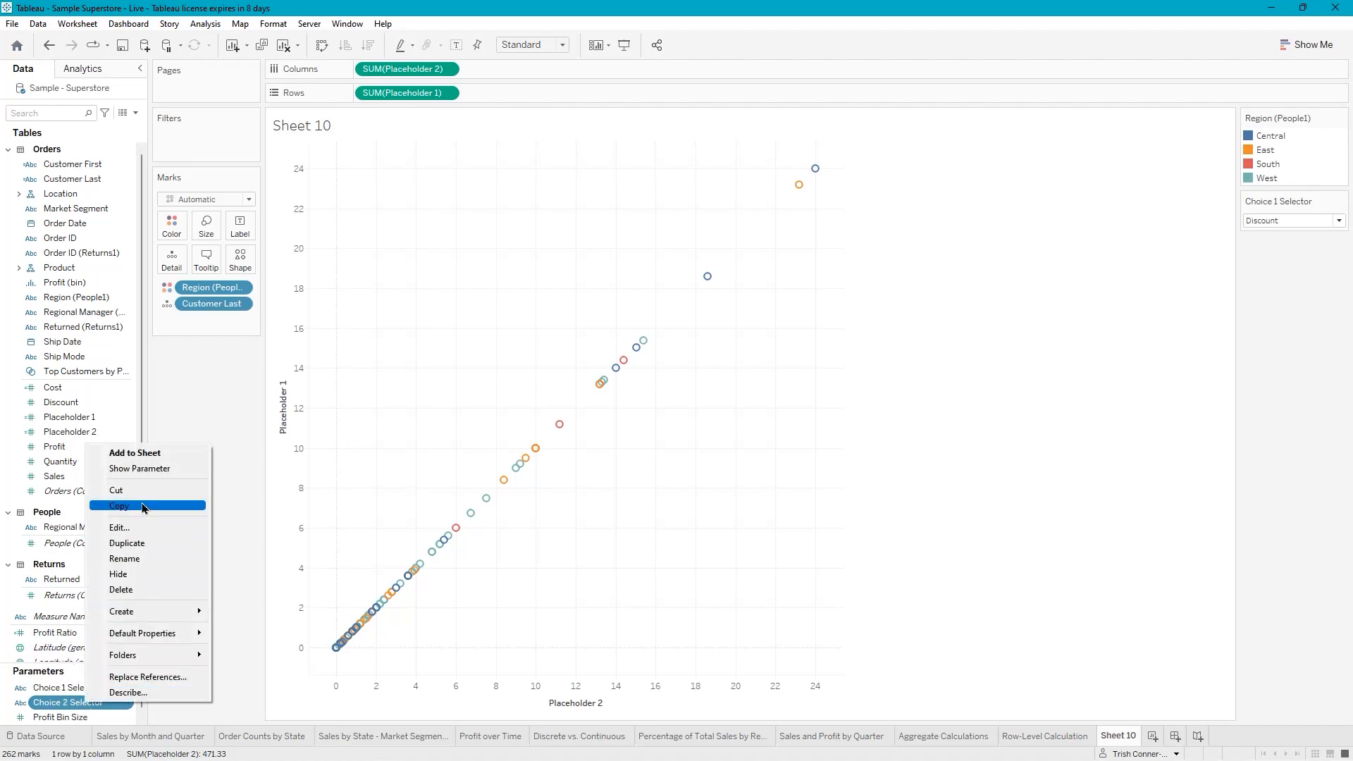
pyautogui.click(149, 470)
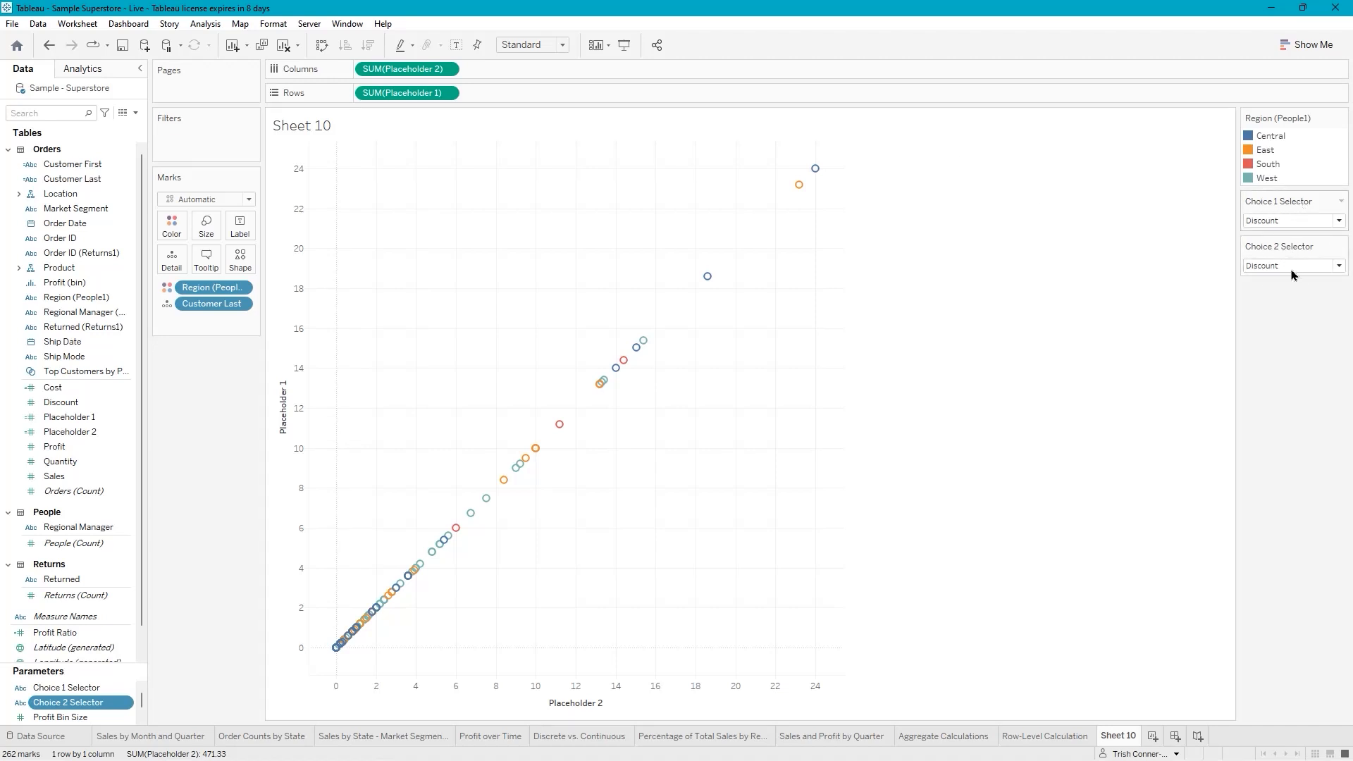
# Switch the Choice 2 Selector to Profit to compare it with Discount in the scatter plot
pyautogui.moveTo(816, 171)
pyautogui.click(1339, 265)
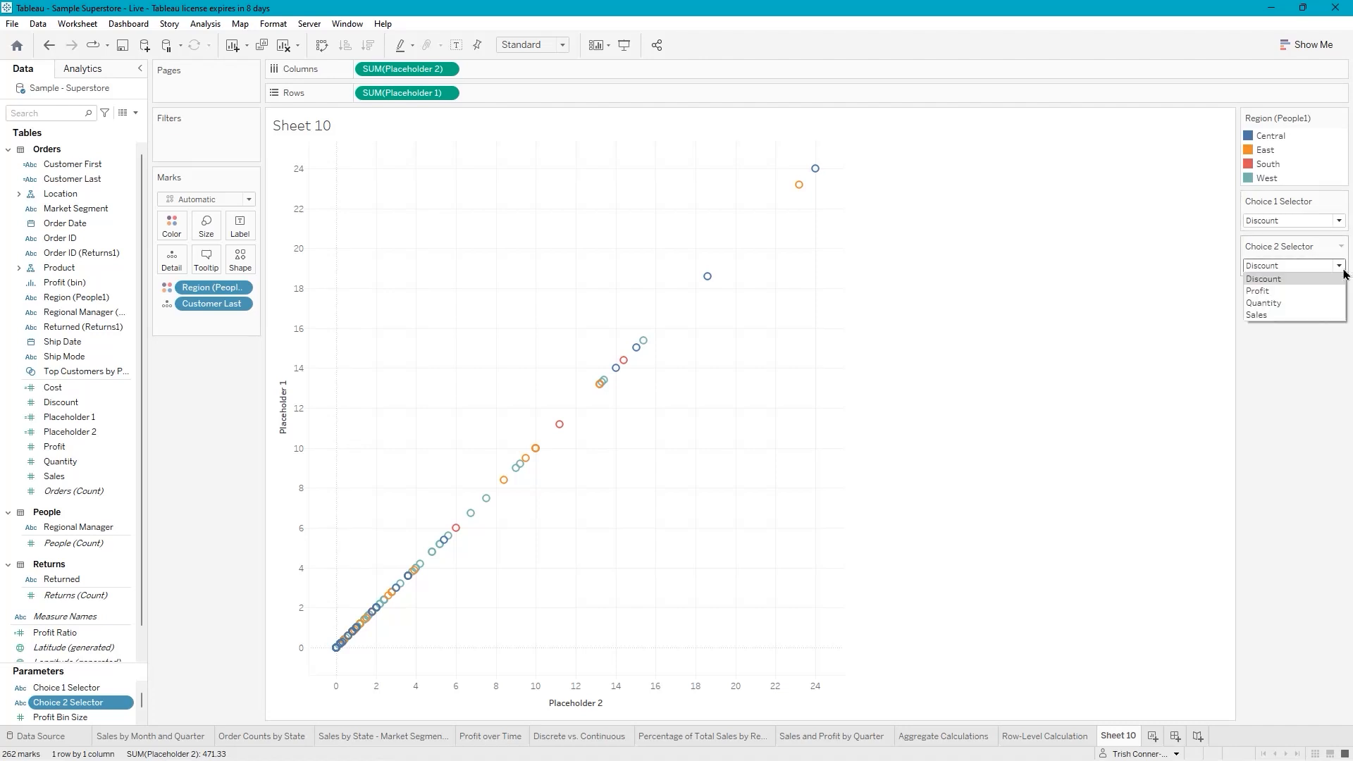
pyautogui.click(1276, 299)
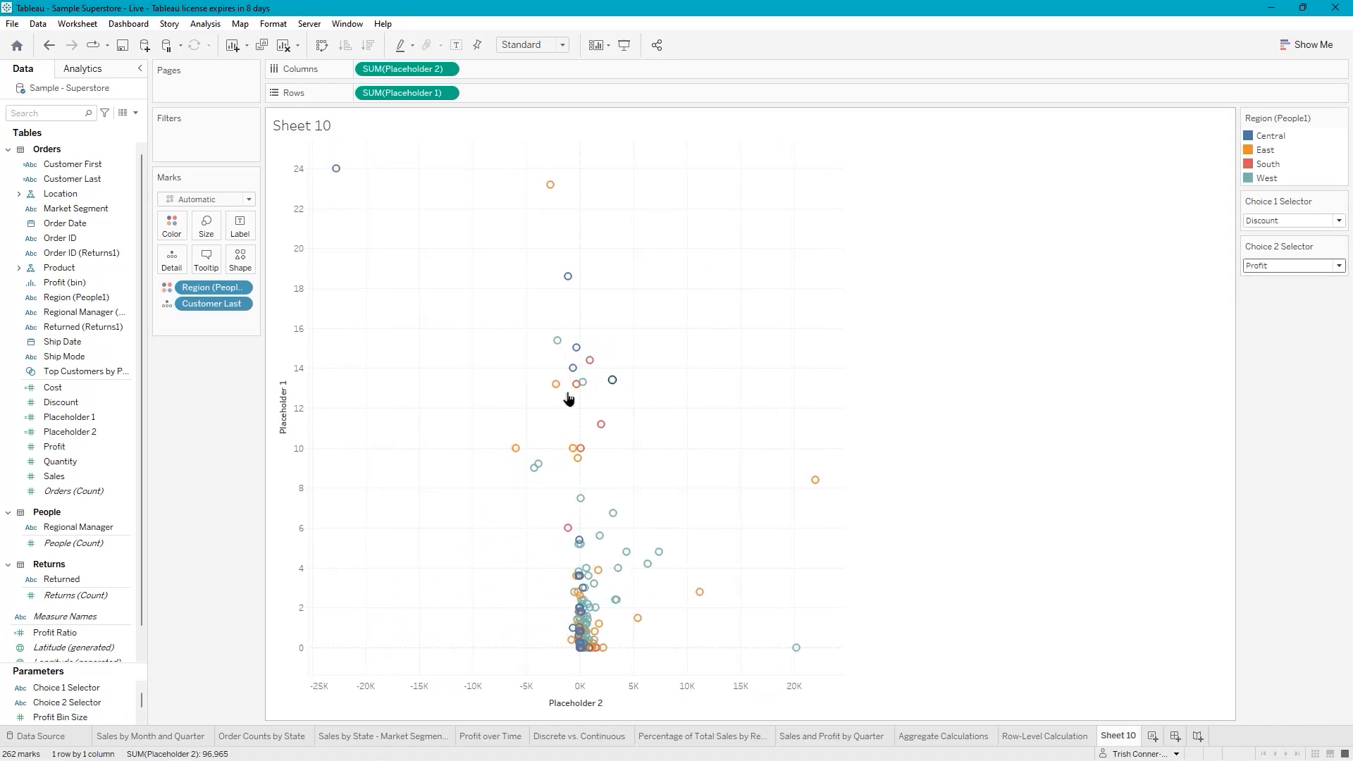
pyautogui.moveTo(590, 386)
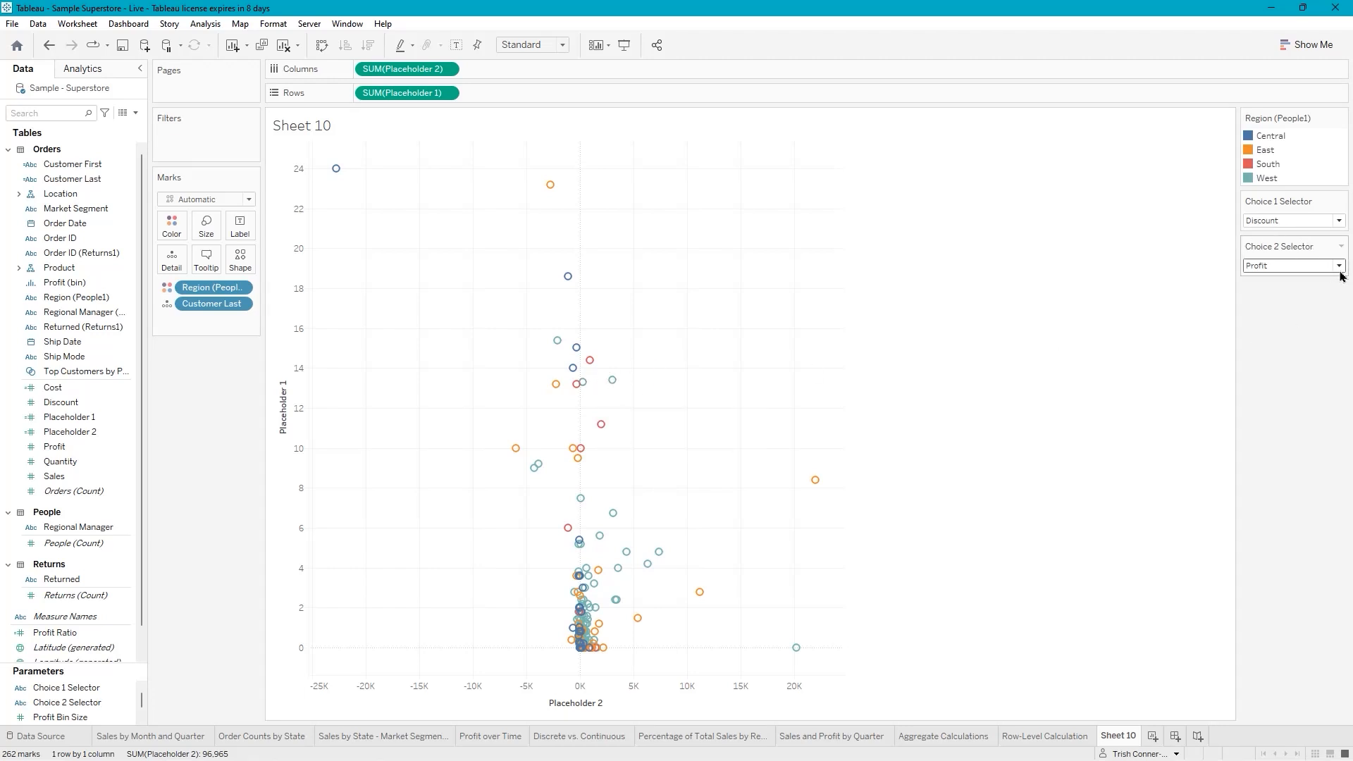
# Set the Choice 1 Selector to Quantity and the Choice 2 Selector to Sales
pyautogui.click(1340, 220)
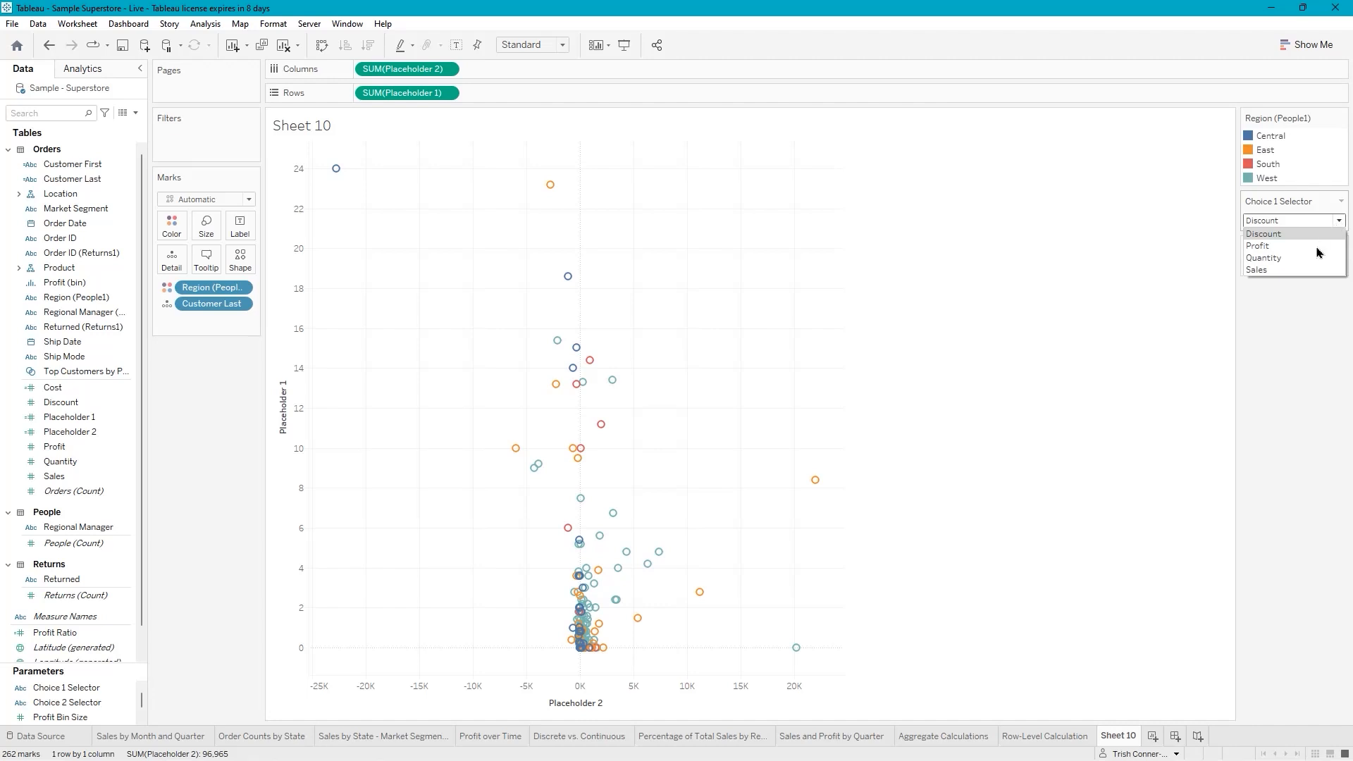
pyautogui.click(1305, 265)
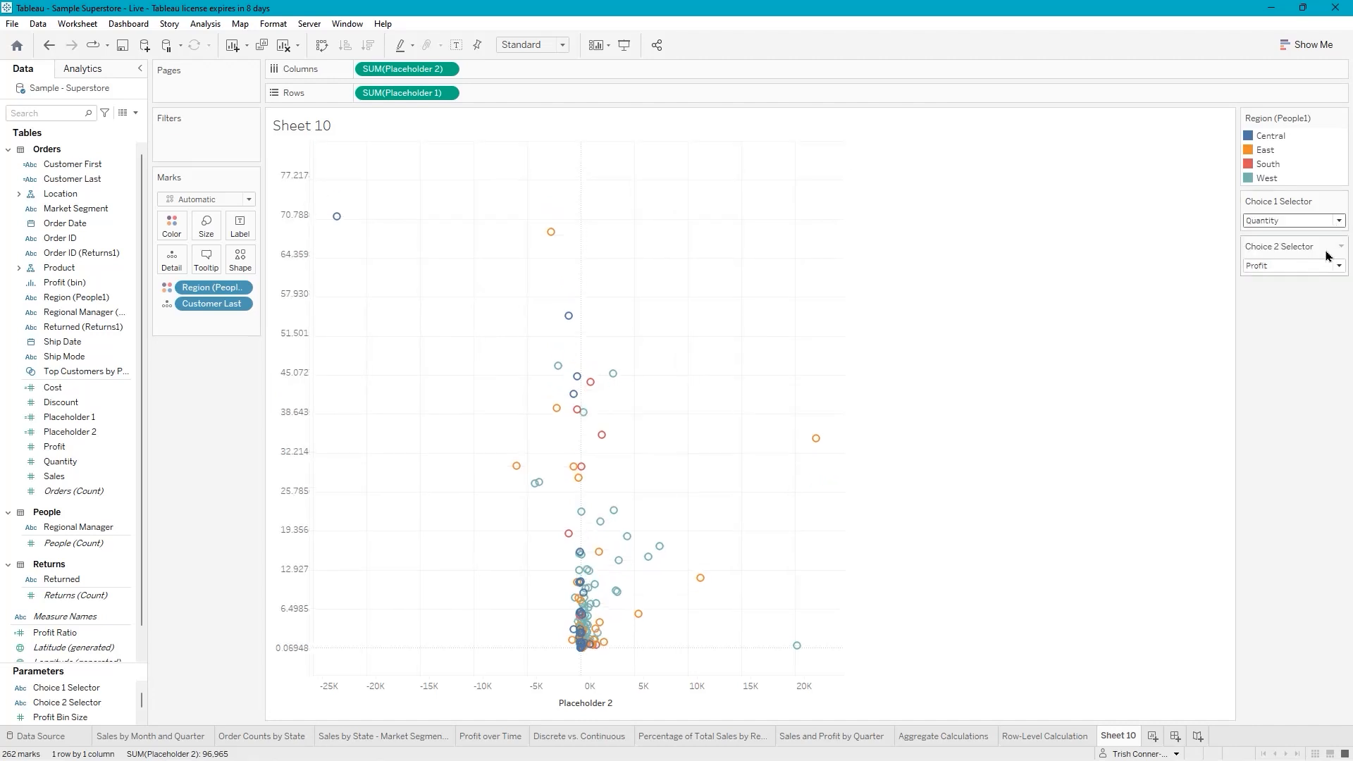
pyautogui.click(1341, 270)
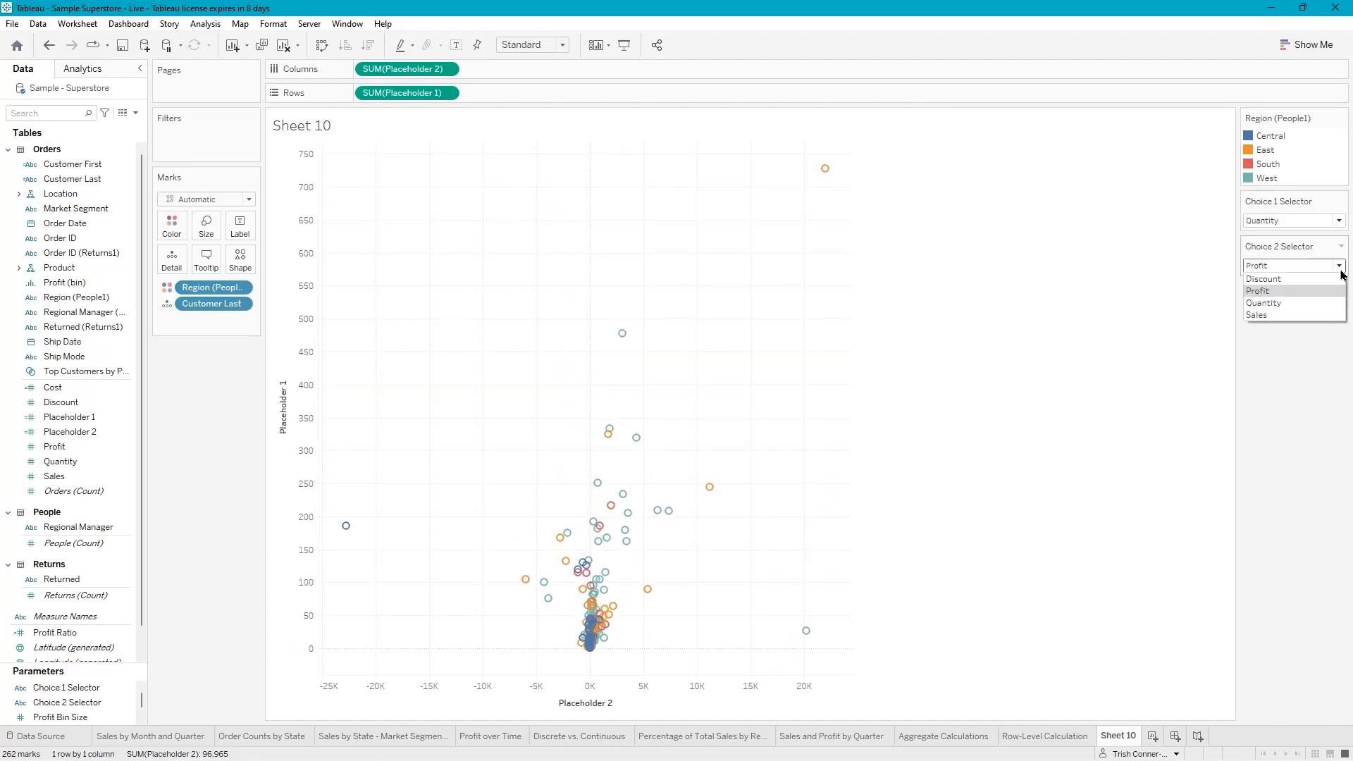
pyautogui.click(1270, 315)
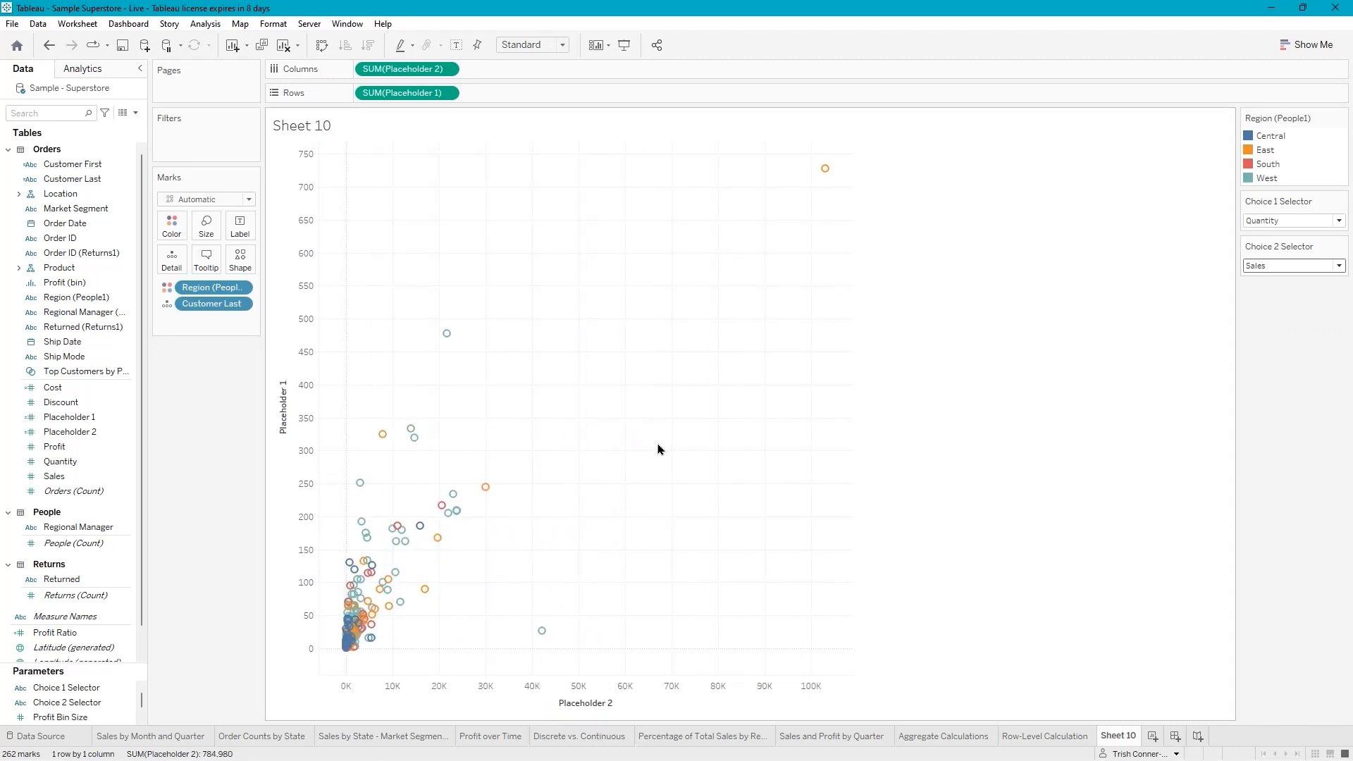
# Turn off measure aggregation for the scatter plot and set the Choice 1 Selector to Quantity
pyautogui.moveTo(386, 526)
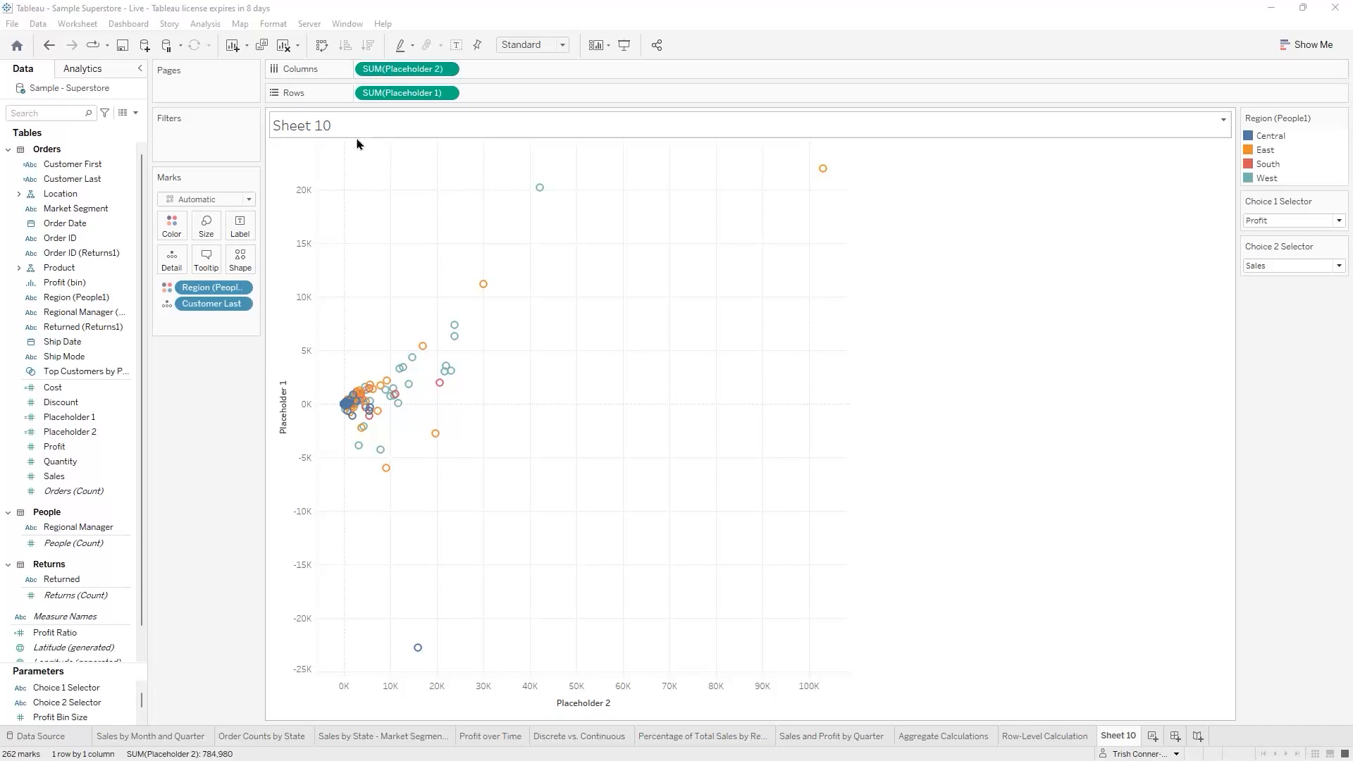
pyautogui.click(200, 25)
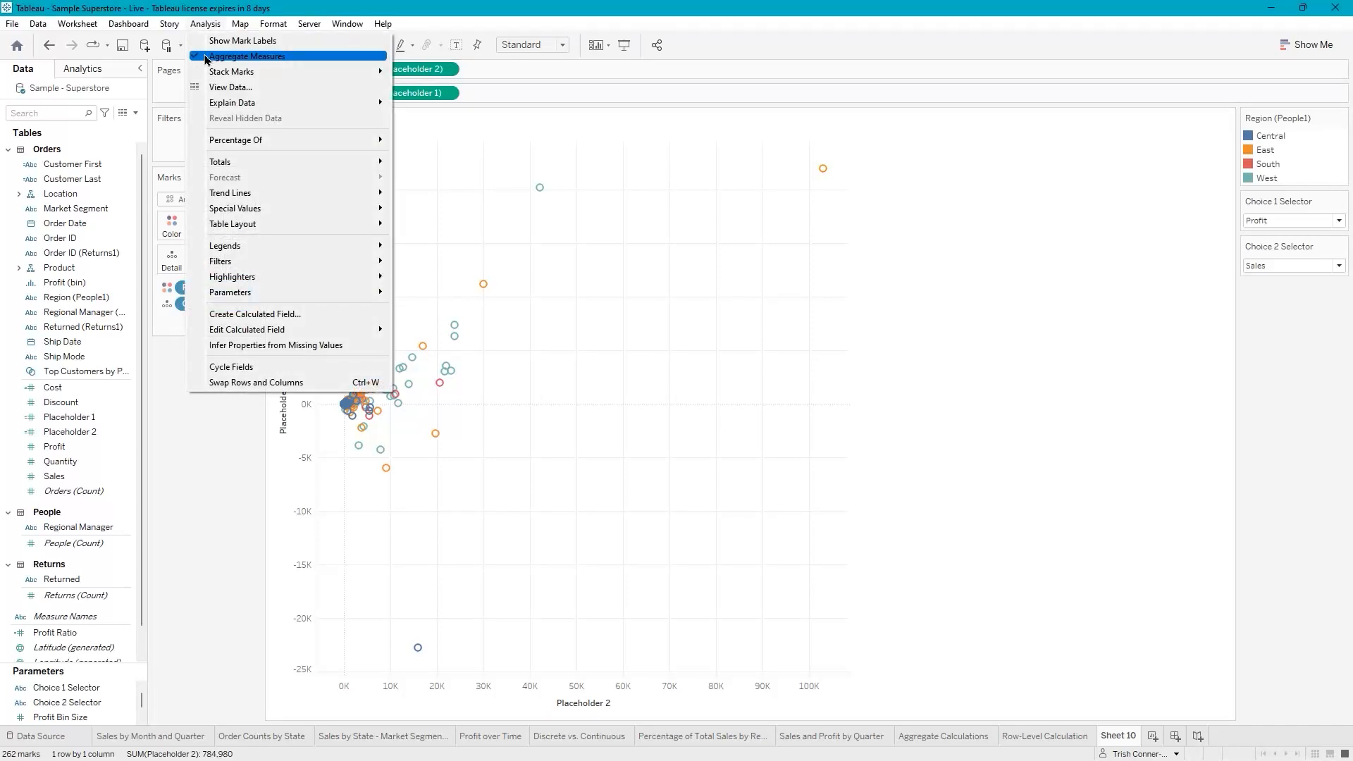
pyautogui.click(205, 58)
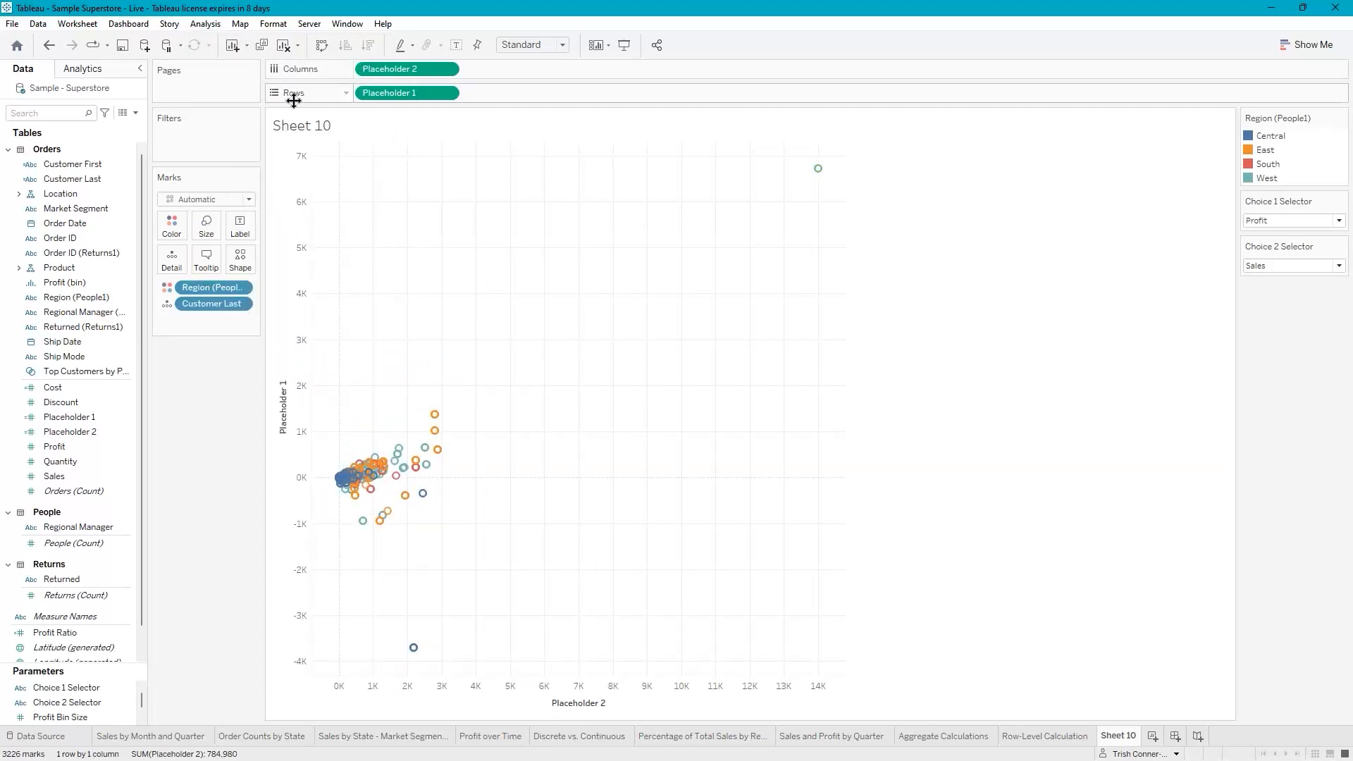
pyautogui.click(1340, 223)
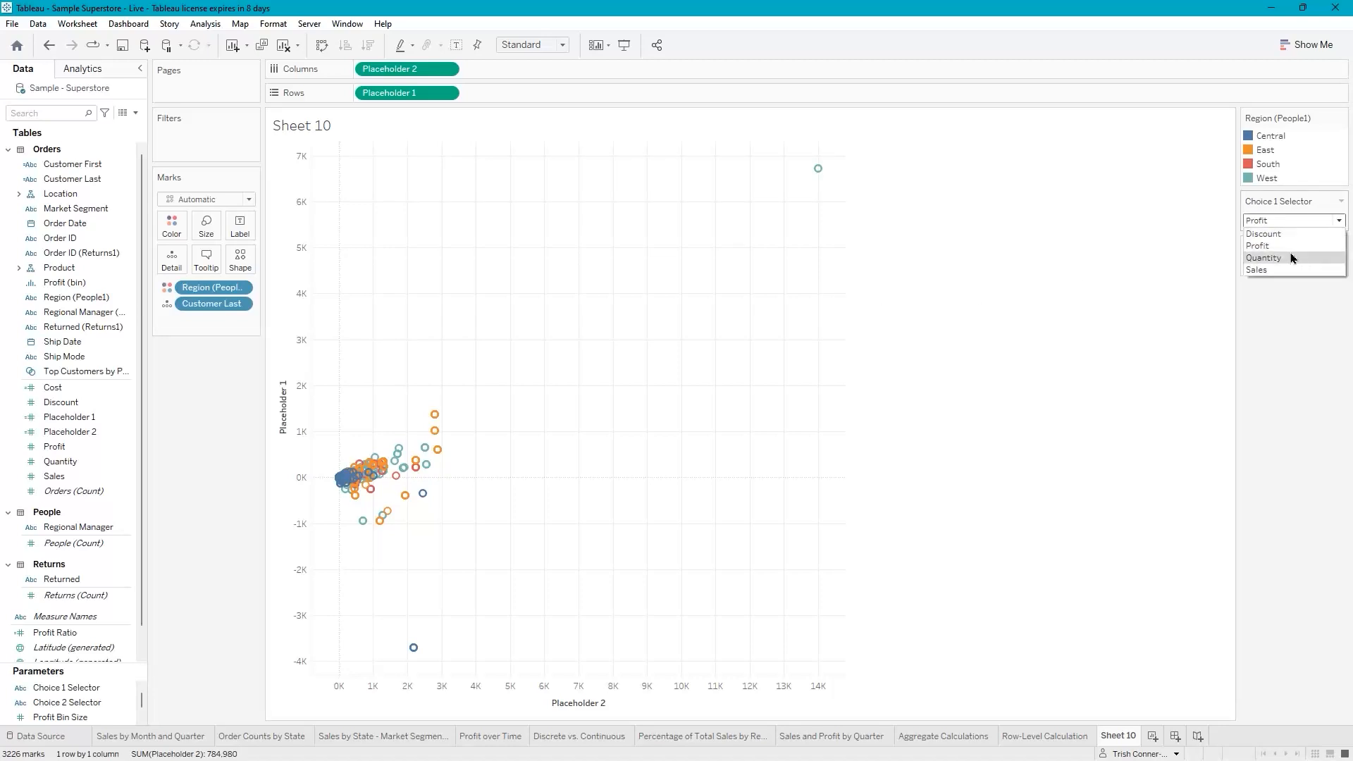
pyautogui.click(1293, 258)
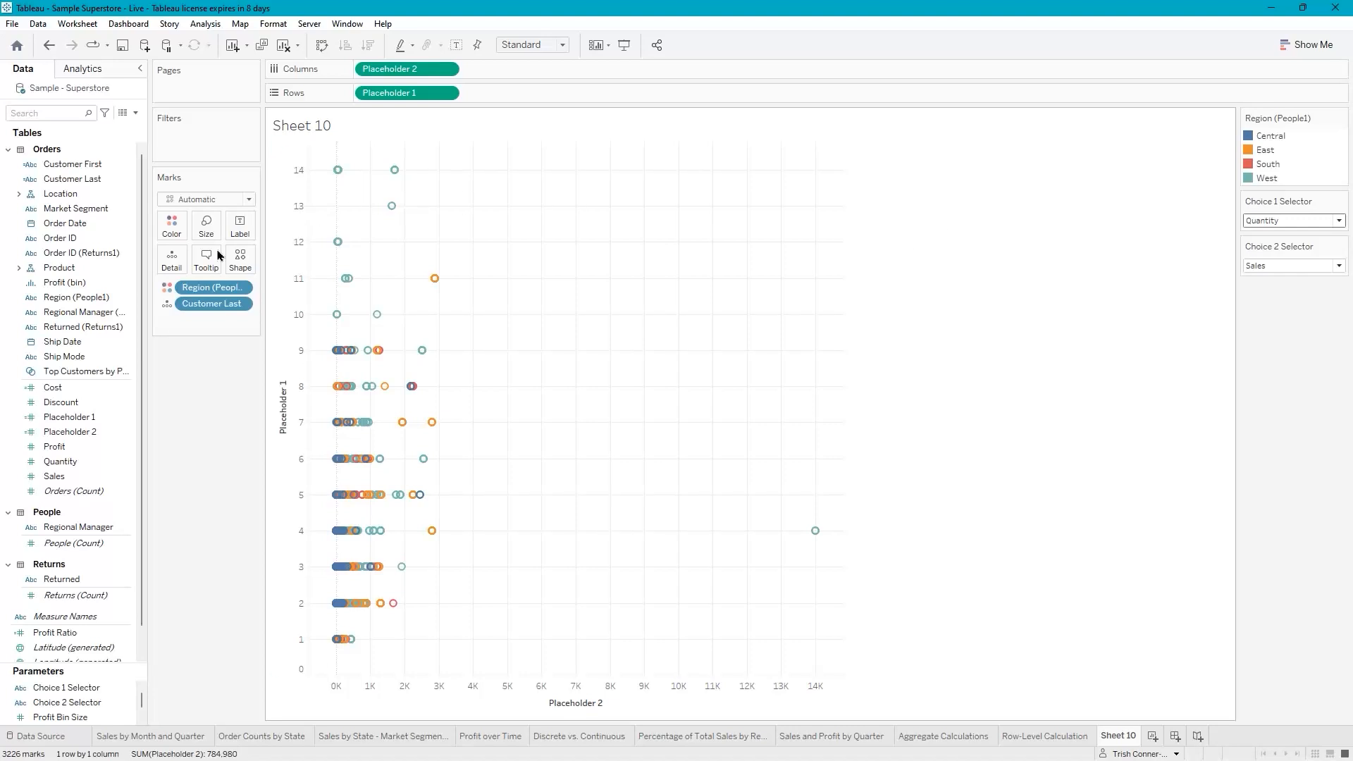
# Create an X-Axis Title calculated field with a CASE on [Choice 2 Selector] returning "Discount", "Profit", "Quantity" or "Sales" for the matching choice, else NULL
pyautogui.click(134, 115)
pyautogui.click(123, 134)
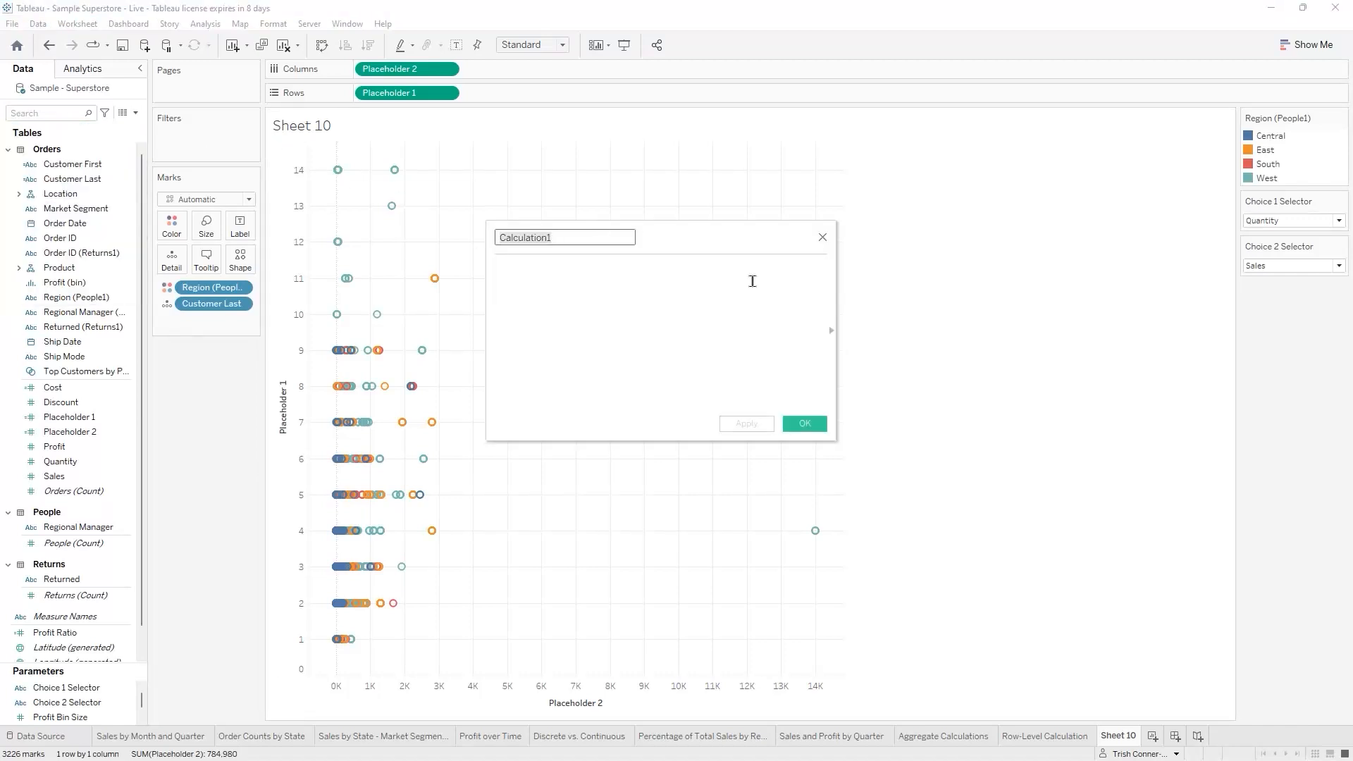
pyautogui.write('x')
pyautogui.press('BackSpace')
pyautogui.write('X-a')
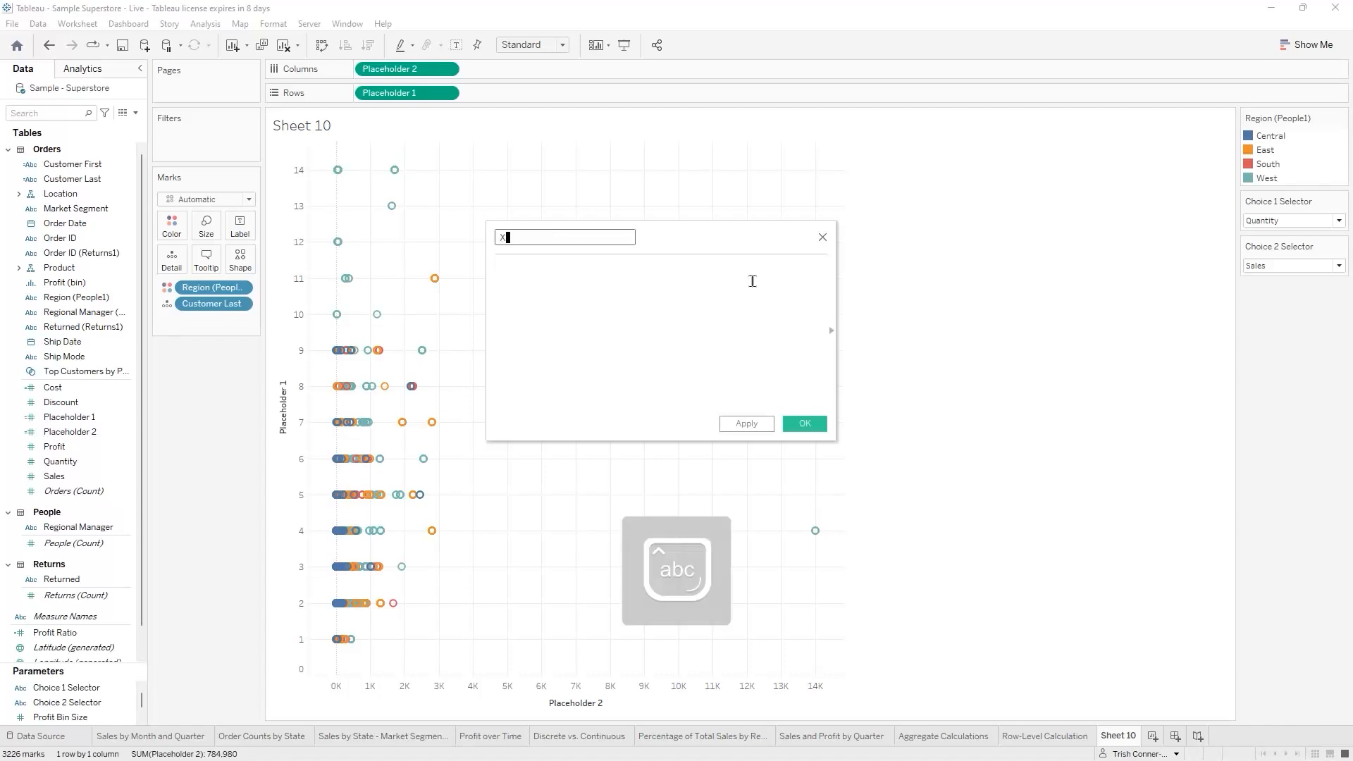
pyautogui.press('capslock')
pyautogui.write('X')
pyautogui.press('BackSpace')
pyautogui.press('BackSpace')
pyautogui.press('capslock')
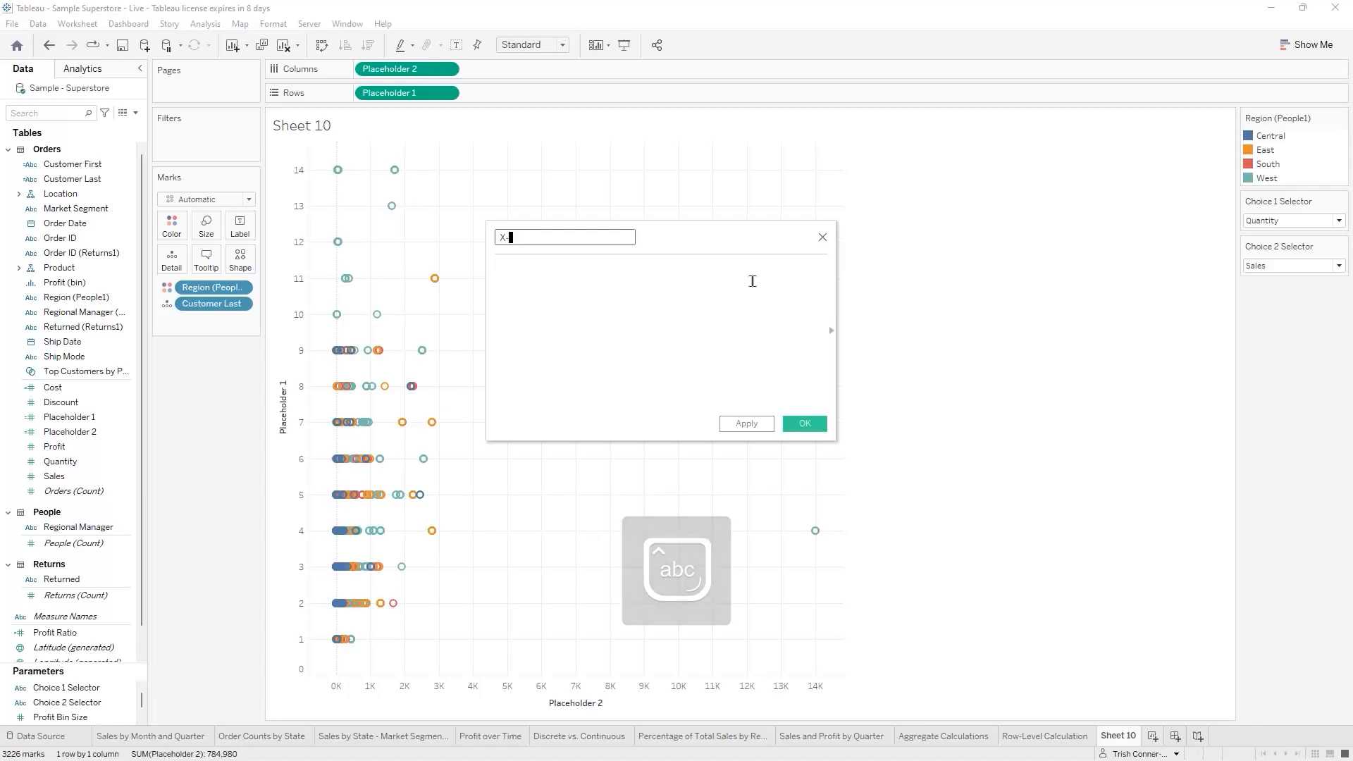
pyautogui.write('Axis Title')
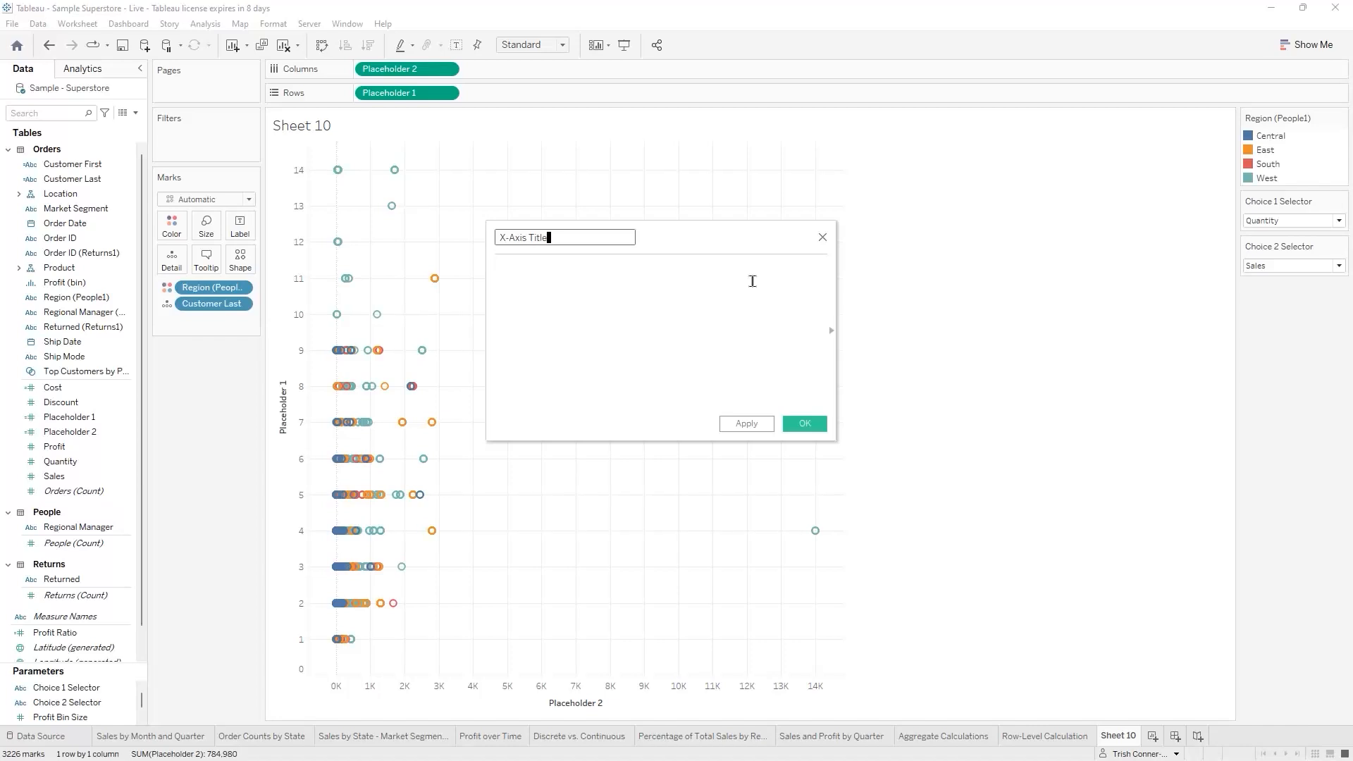
pyautogui.click(752, 281)
pyautogui.write('CASE [Choice 2 Selector] WHEN "Discount" THEN "Discount" WHEN "Profit" THEN "Profit" WHEN "Quantity" THEN "Quantity" WHEN "Sales" THEN "Sales" ELSE NULL END')
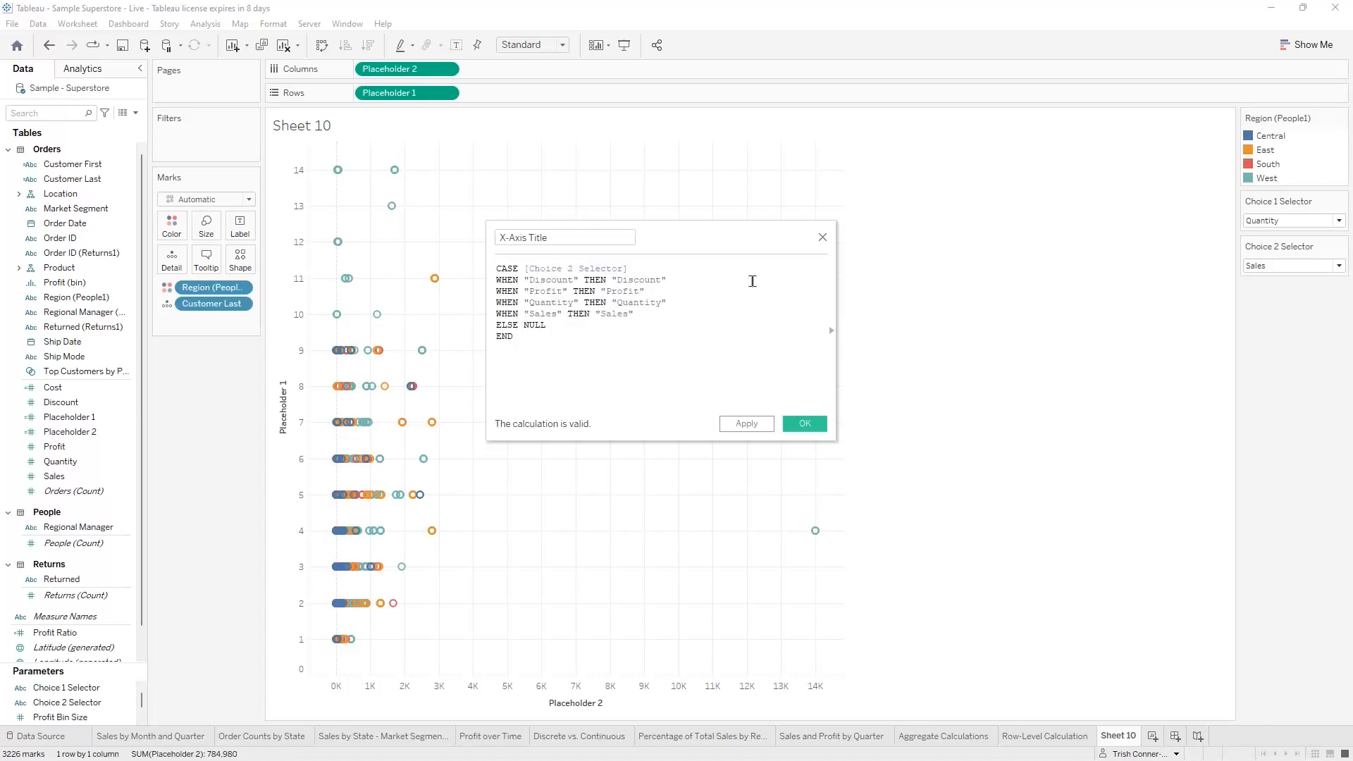
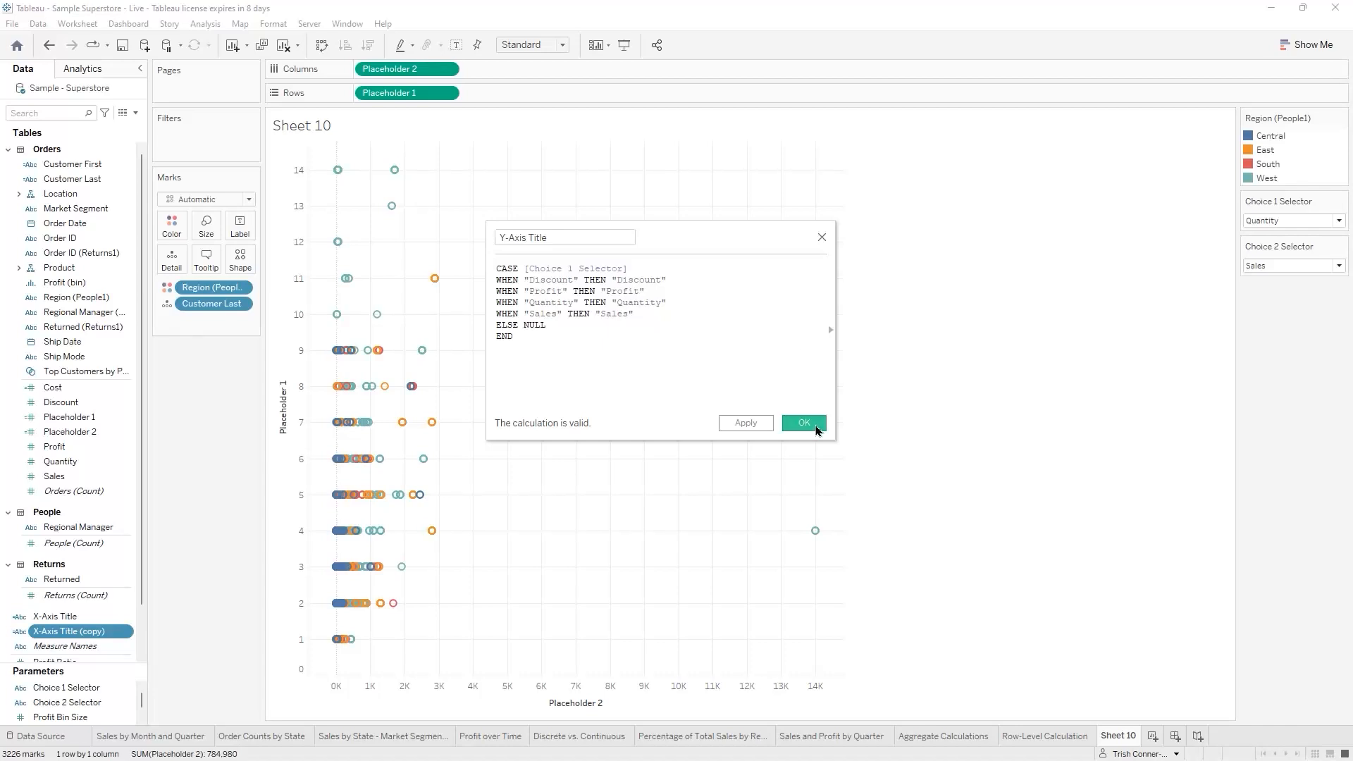
# Save the Y-Axis Title calculated field with its CASE formula based on [Choice 1 Selector]
pyautogui.click(804, 423)
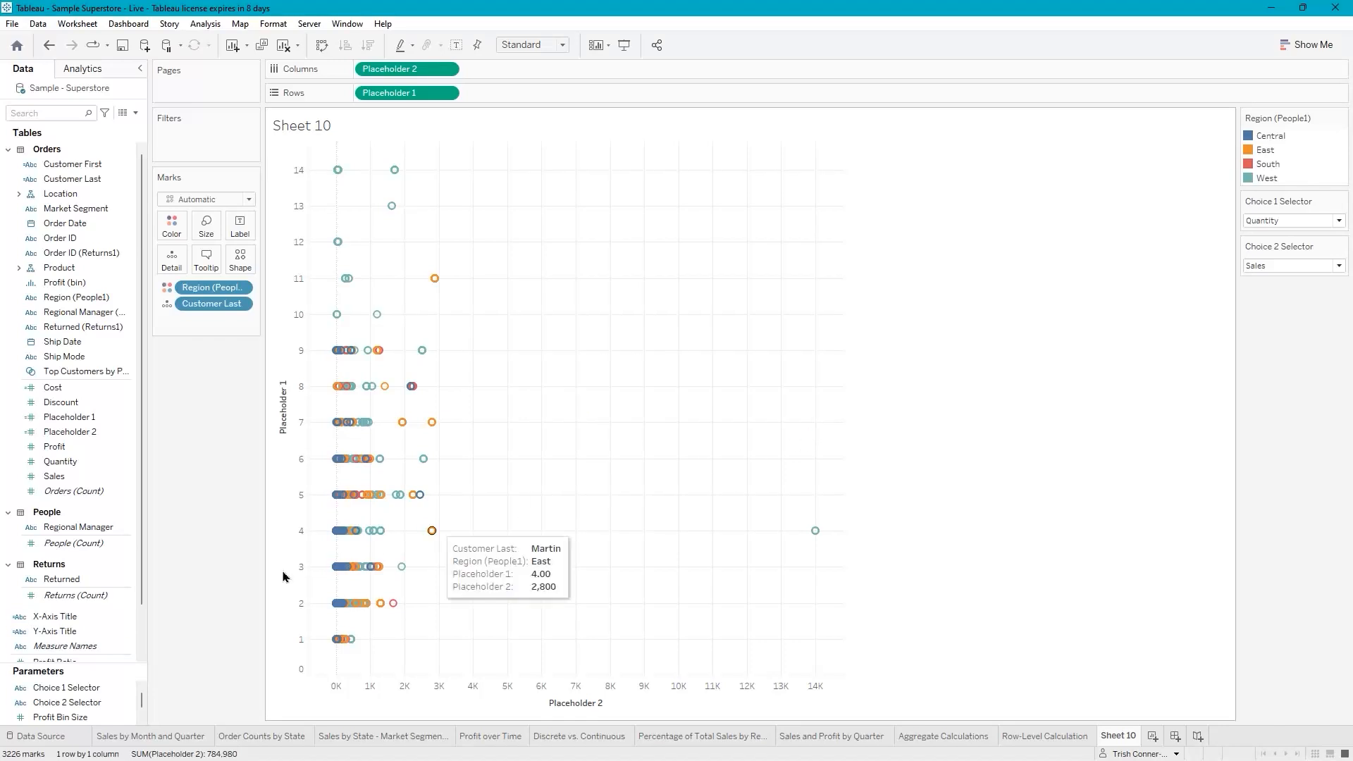
pyautogui.click(88, 616)
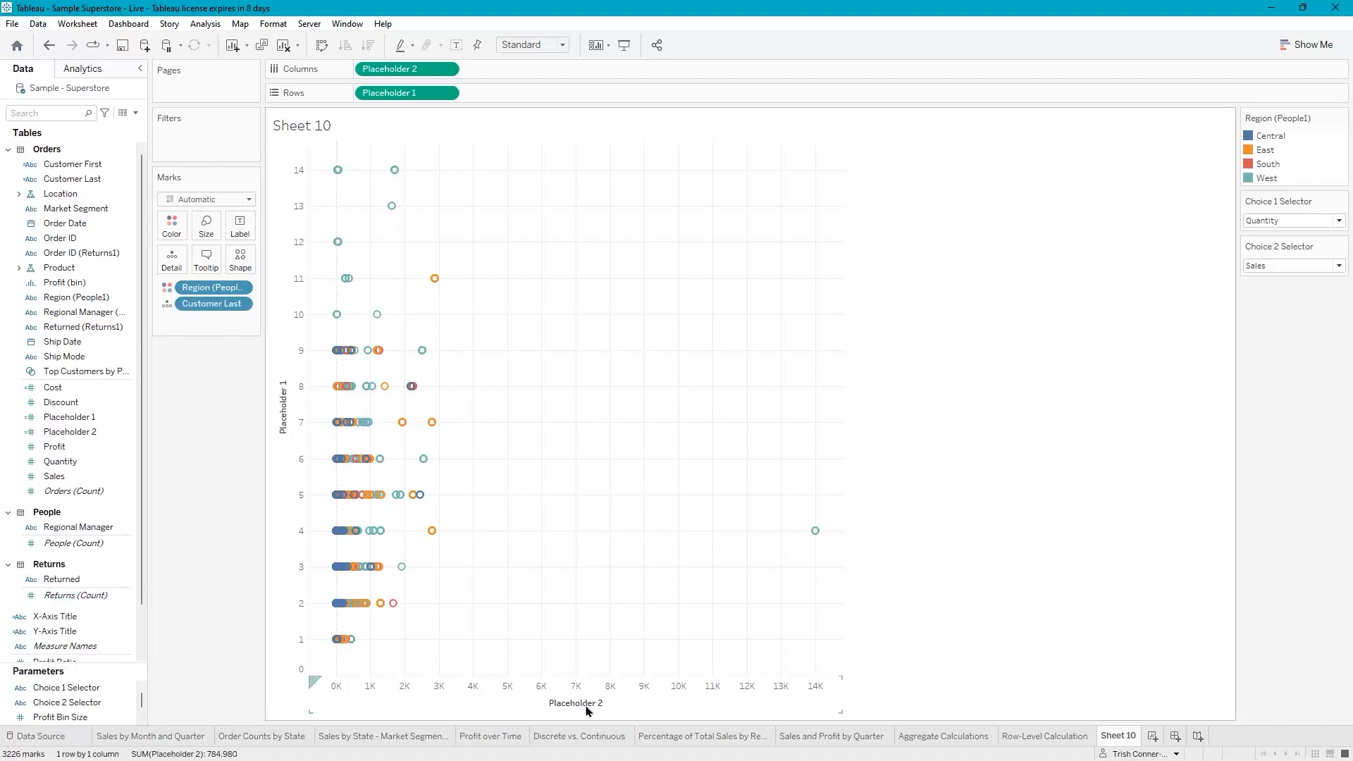
# Remove the Placeholder 1 title from the vertical axis
pyautogui.doubleClick(285, 415)
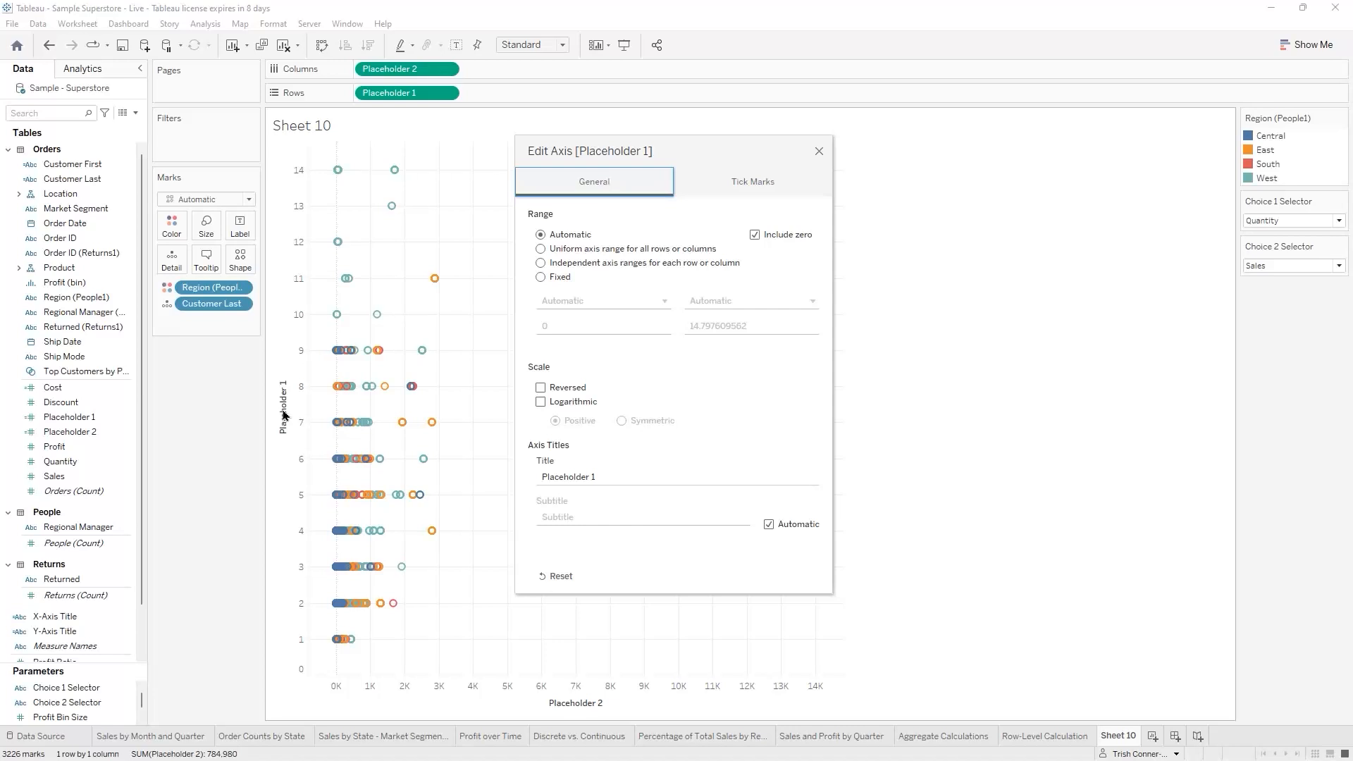
pyautogui.moveTo(631, 473); pyautogui.dragTo(880, 408)
pyautogui.press('BackSpace')
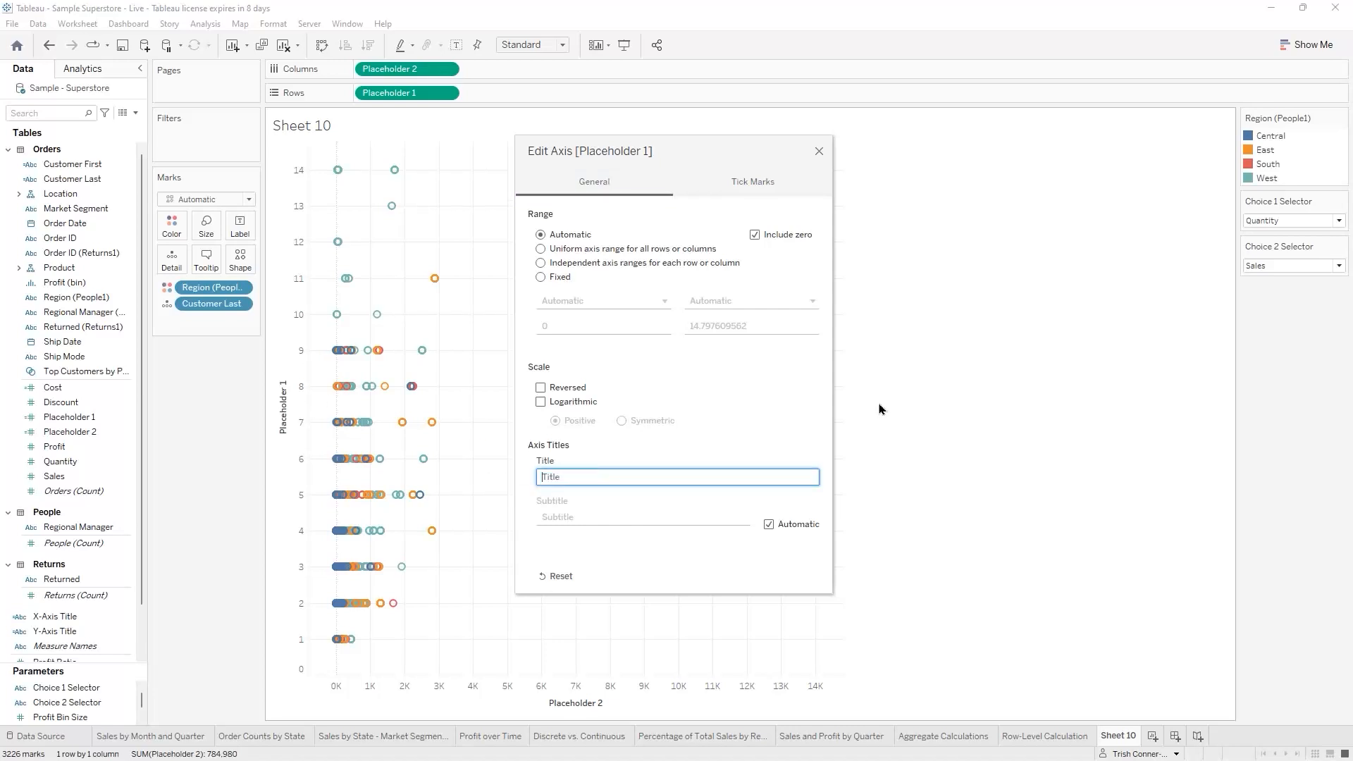
pyautogui.click(819, 153)
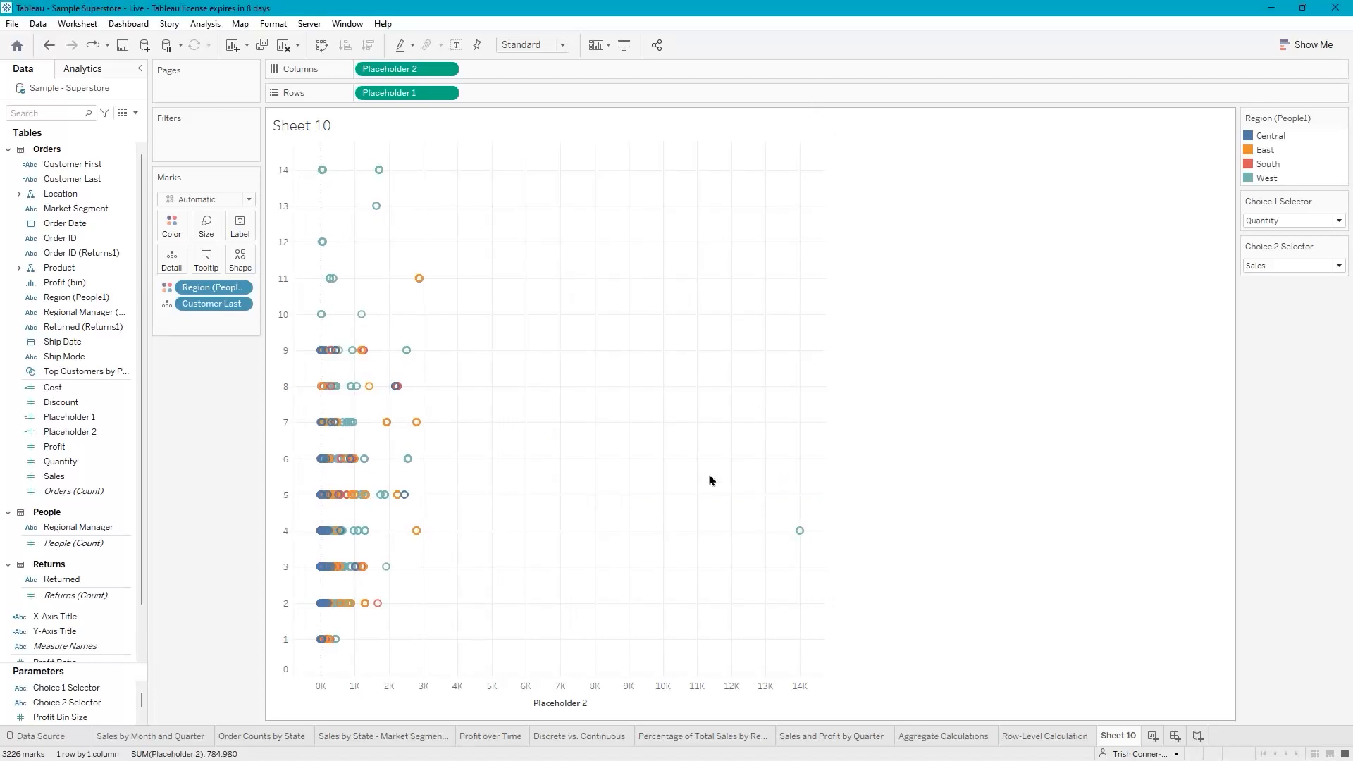
# Remove the Placeholder 2 title from the horizontal axis
pyautogui.doubleClick(557, 706)
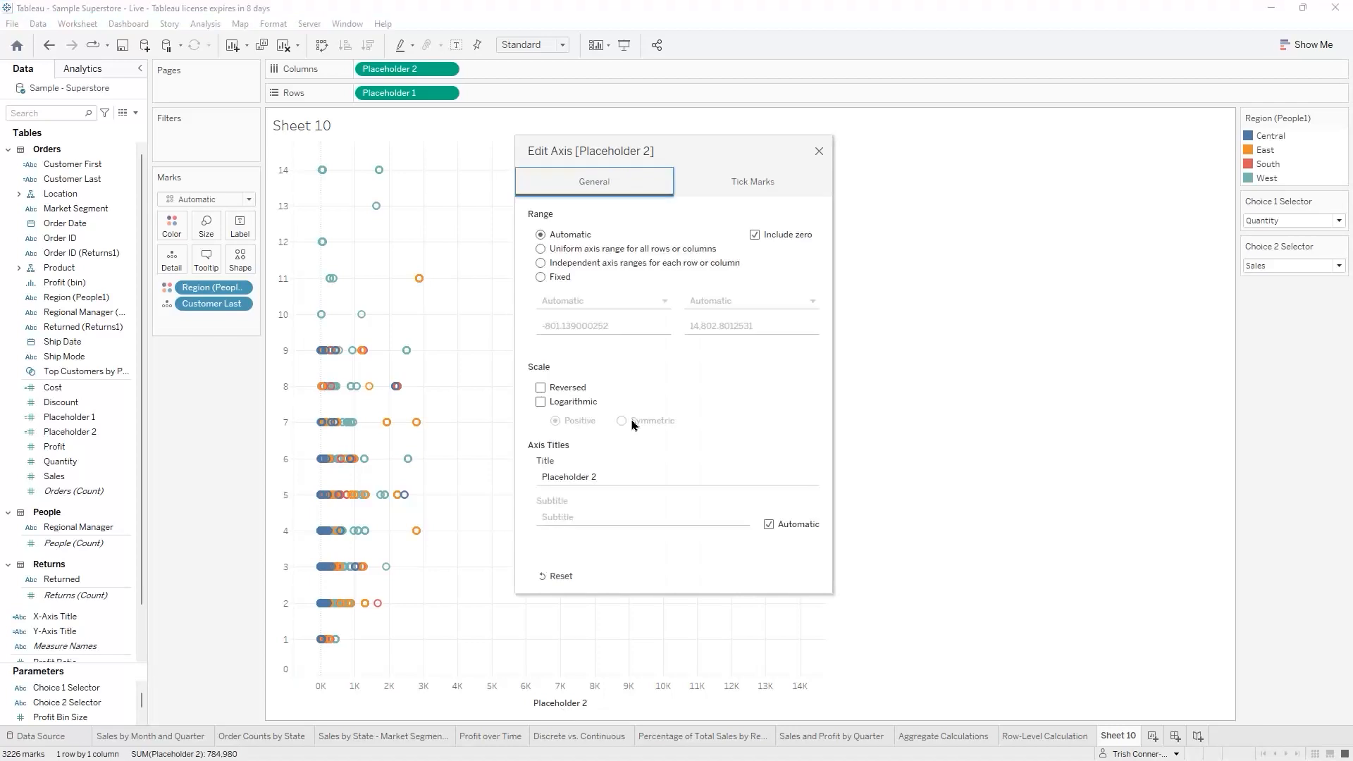
pyautogui.moveTo(622, 476); pyautogui.dragTo(554, 494)
pyautogui.press('BackSpace')
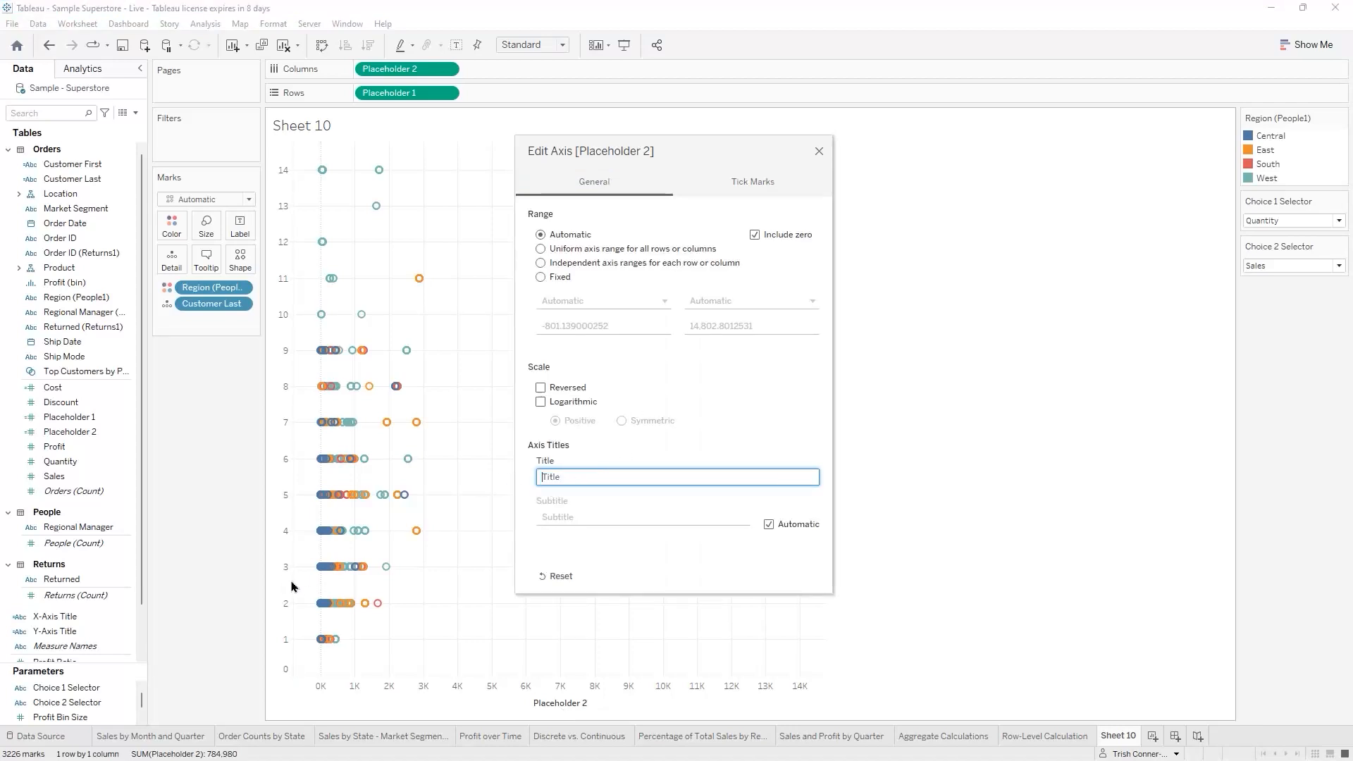
pyautogui.click(819, 151)
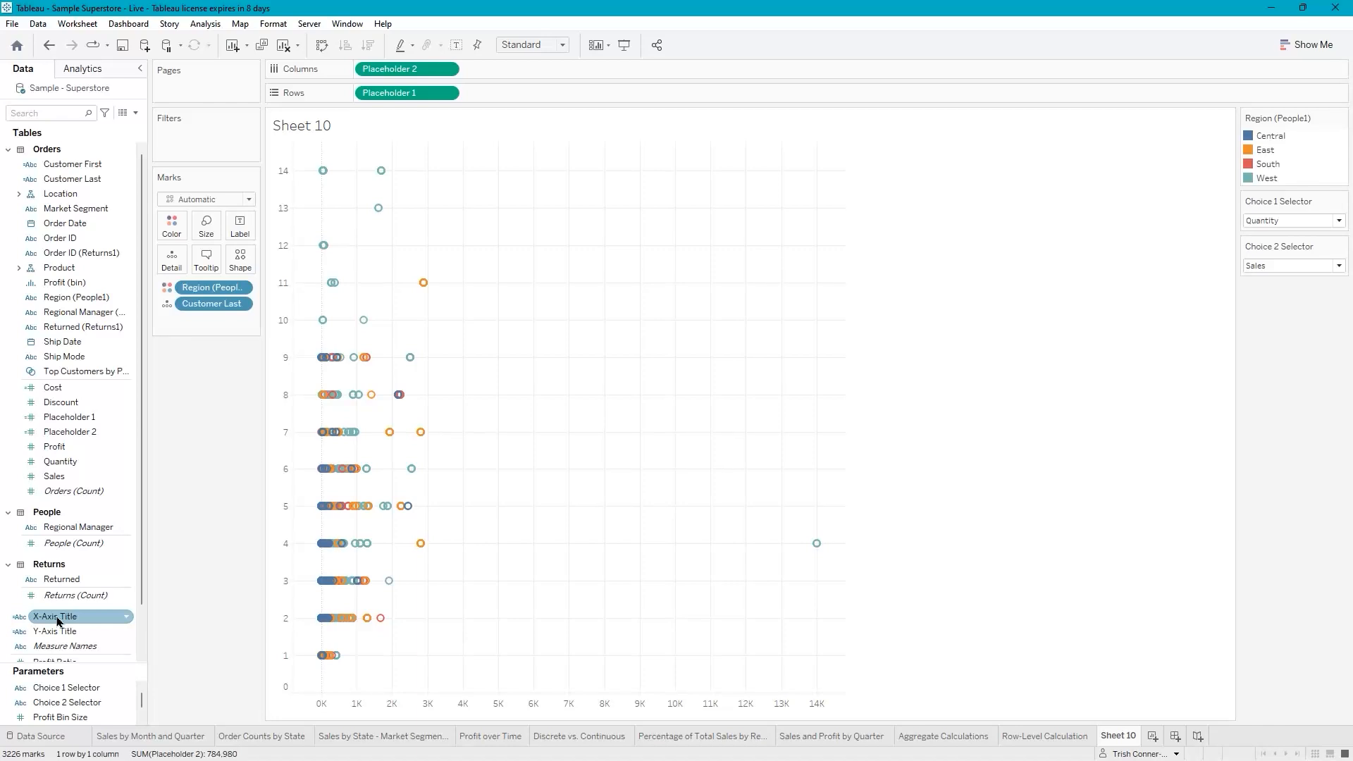
# Place X-Axis Title before Placeholder 1 on Rows and Y-Axis Title before Placeholder 2 on Columns
pyautogui.moveTo(75, 620); pyautogui.dragTo(521, 96)
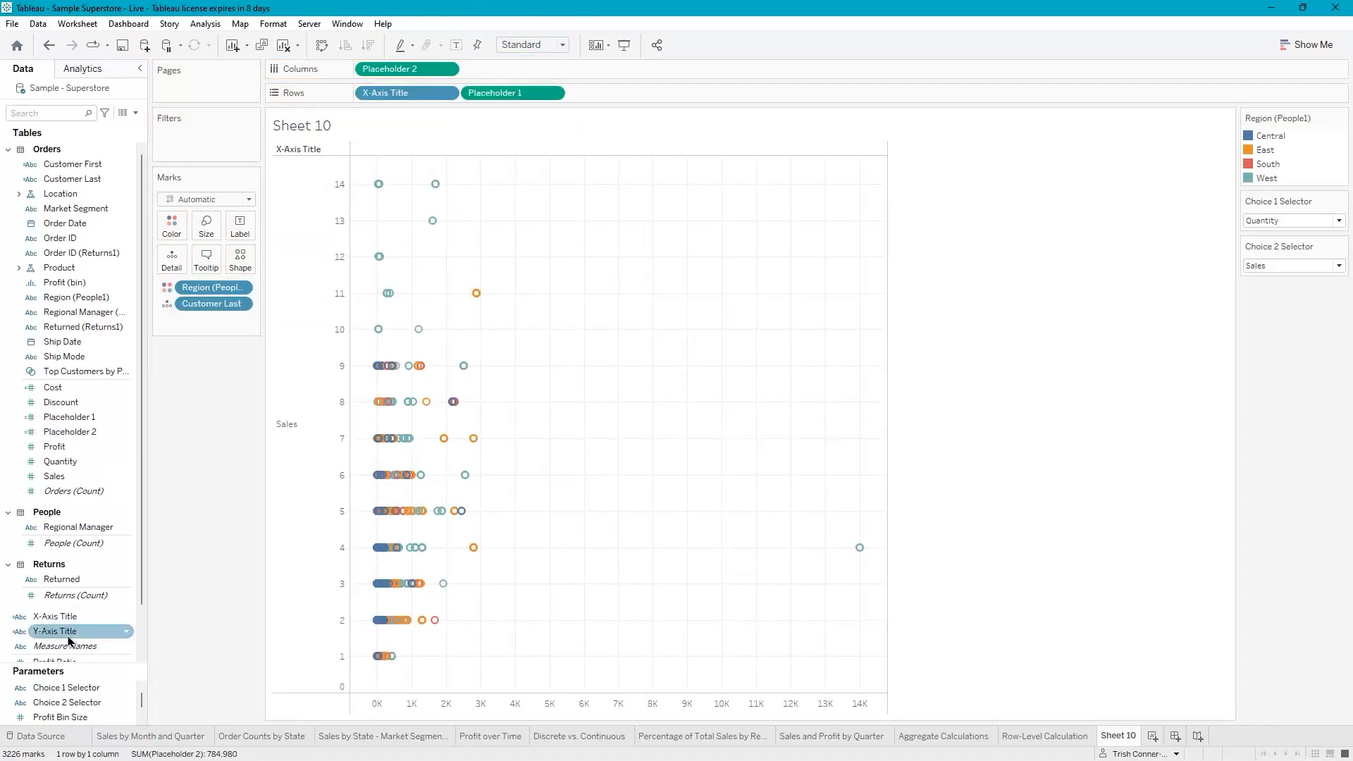
pyautogui.moveTo(51, 633); pyautogui.dragTo(476, 66)
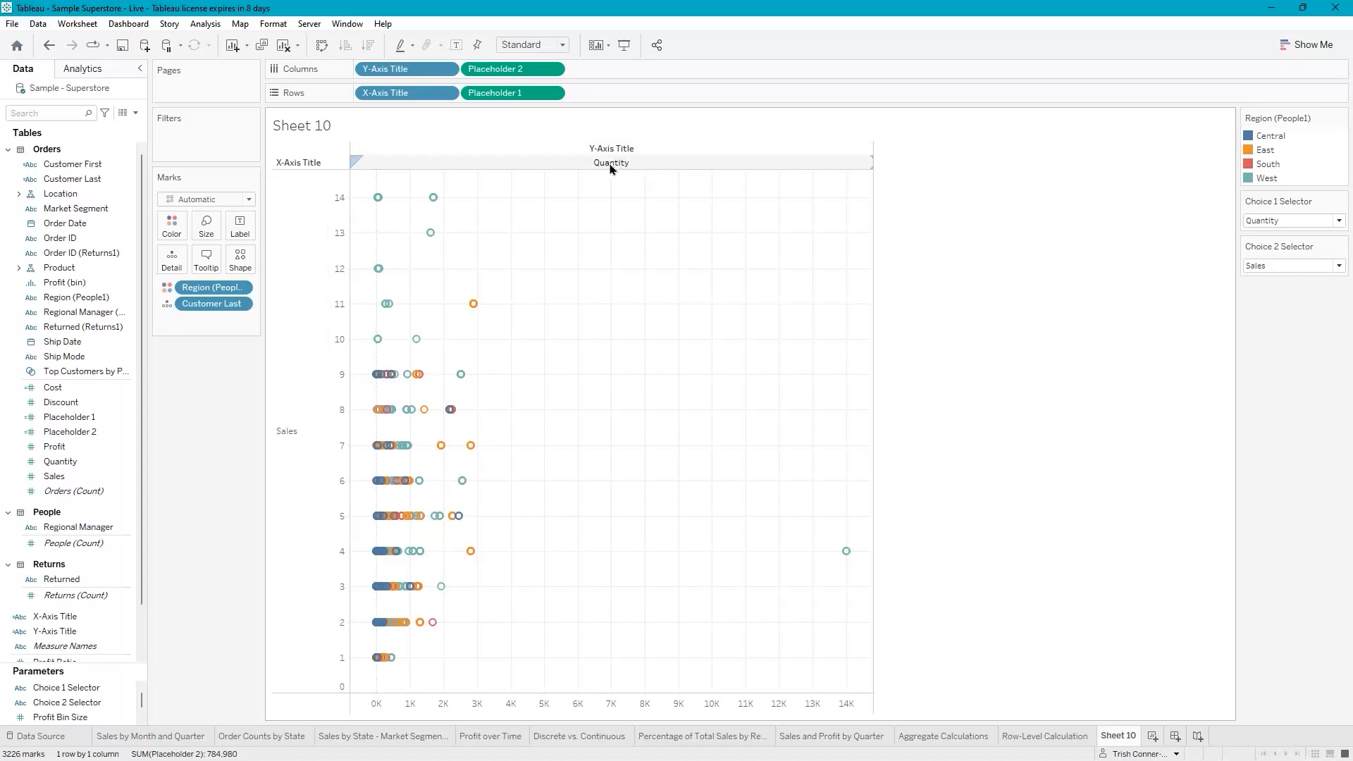
# Rotate the Sales row header to vertical and hide the field labels for both columns and rows
pyautogui.rightClick(289, 439)
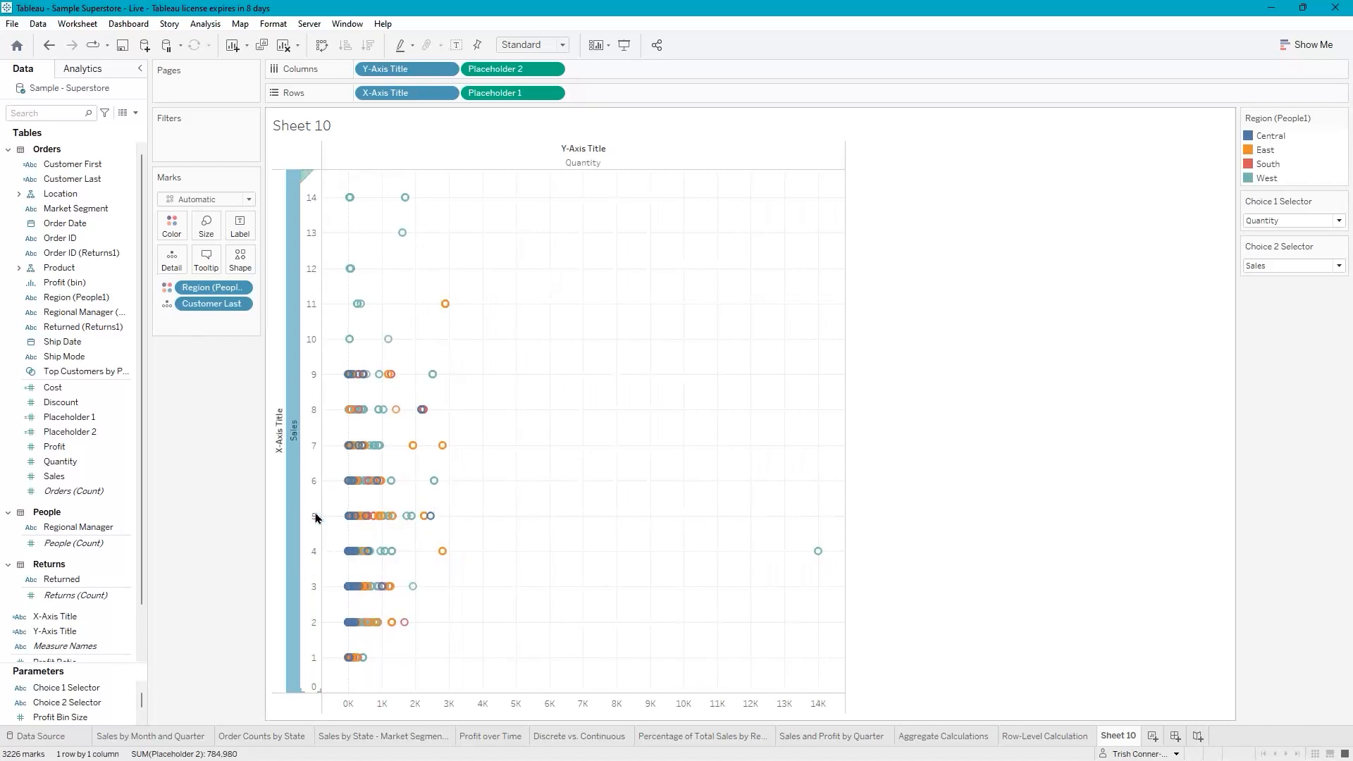
pyautogui.rightClick(277, 459)
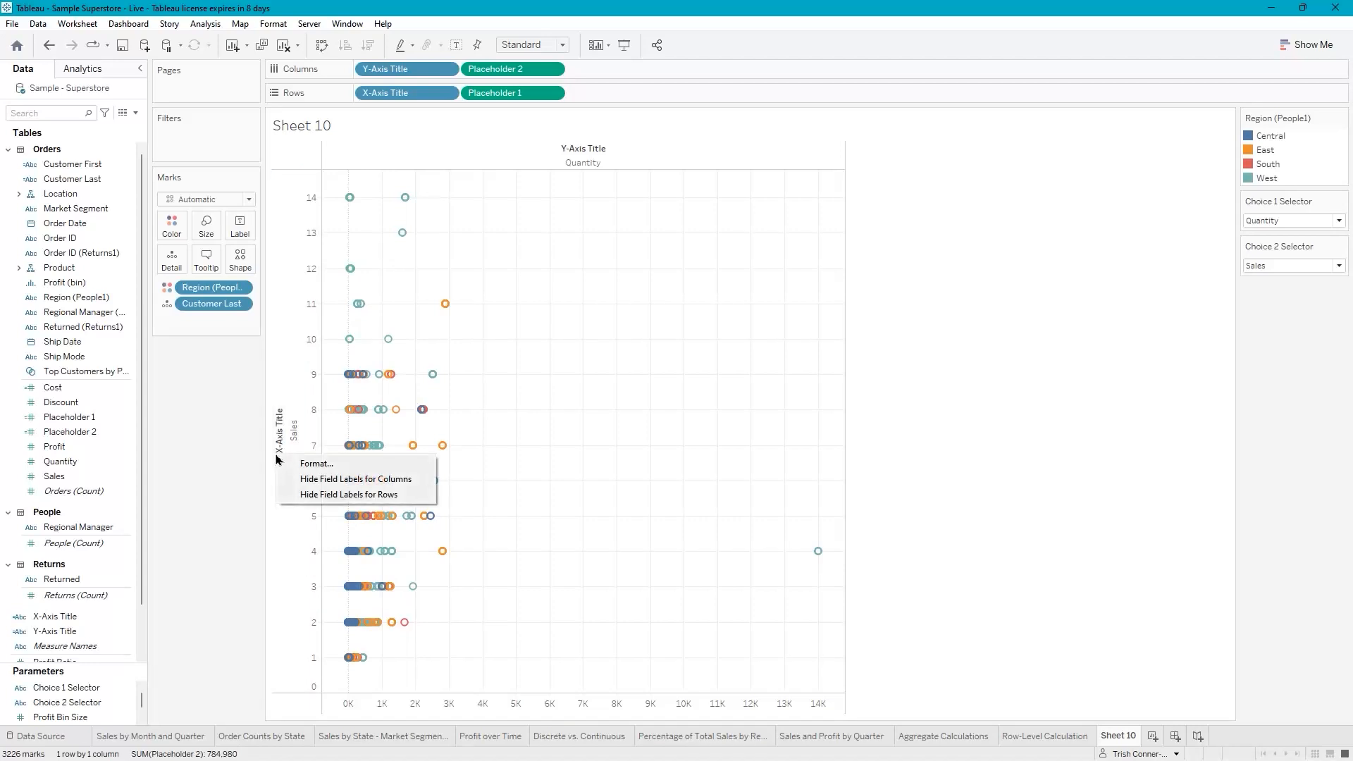
pyautogui.click(317, 481)
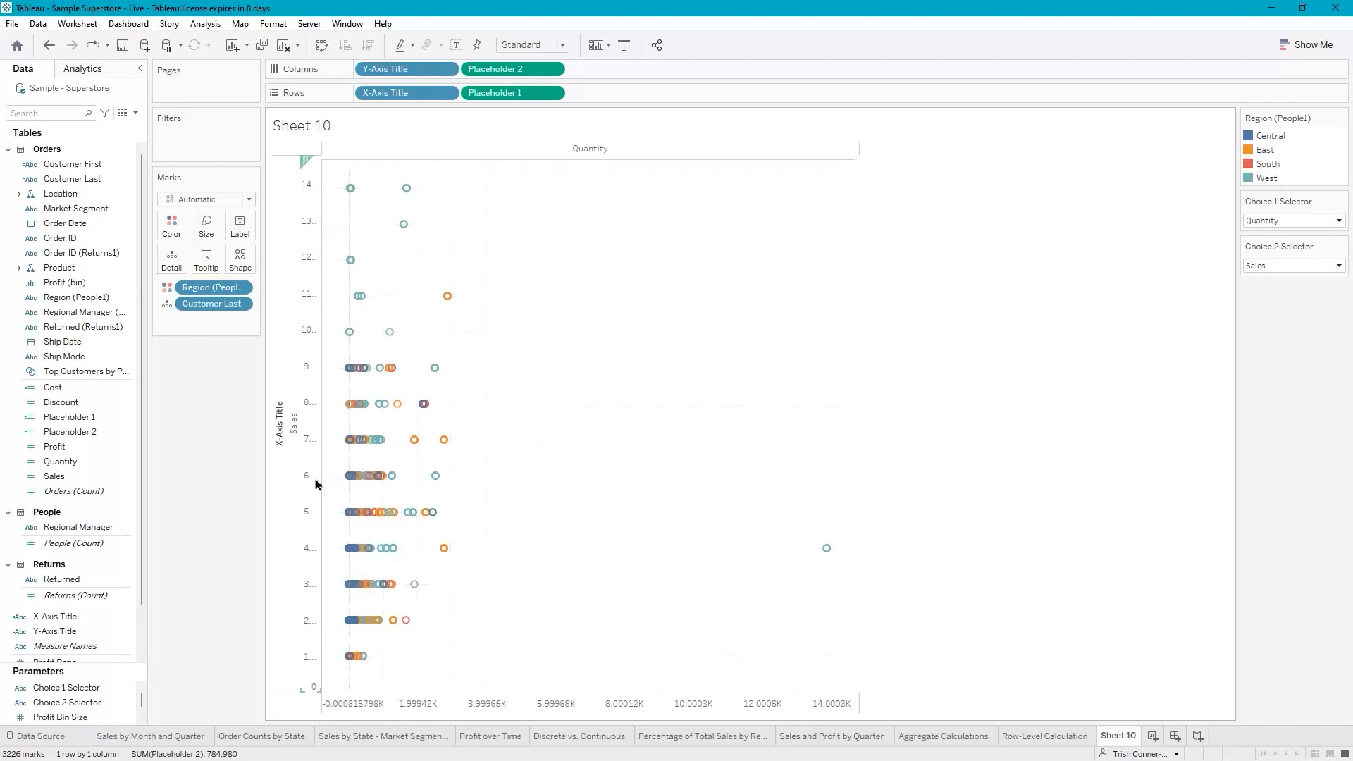
pyautogui.rightClick(279, 433)
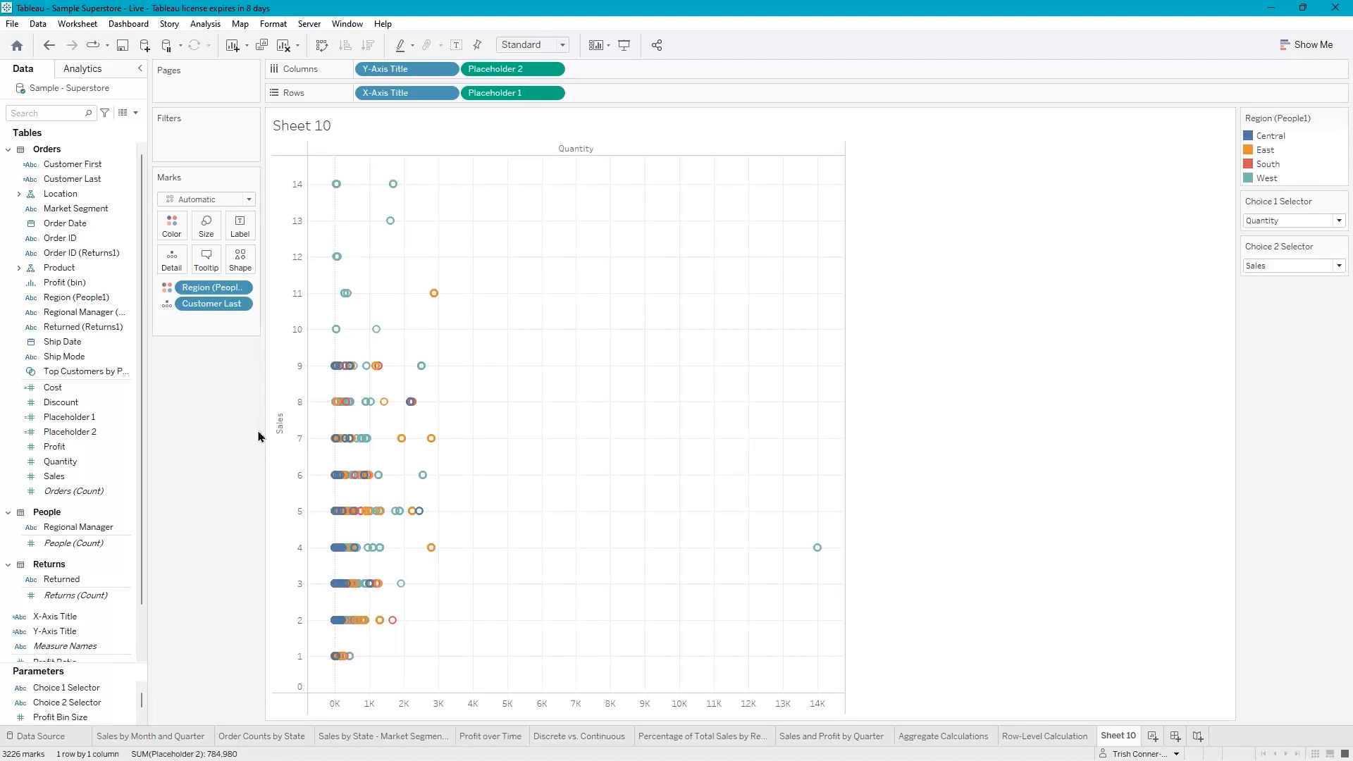
# Test the dynamic axis titles by setting the Choice 1 Selector to Discount and the Choice 2 Selector to Profit
pyautogui.click(1300, 220)
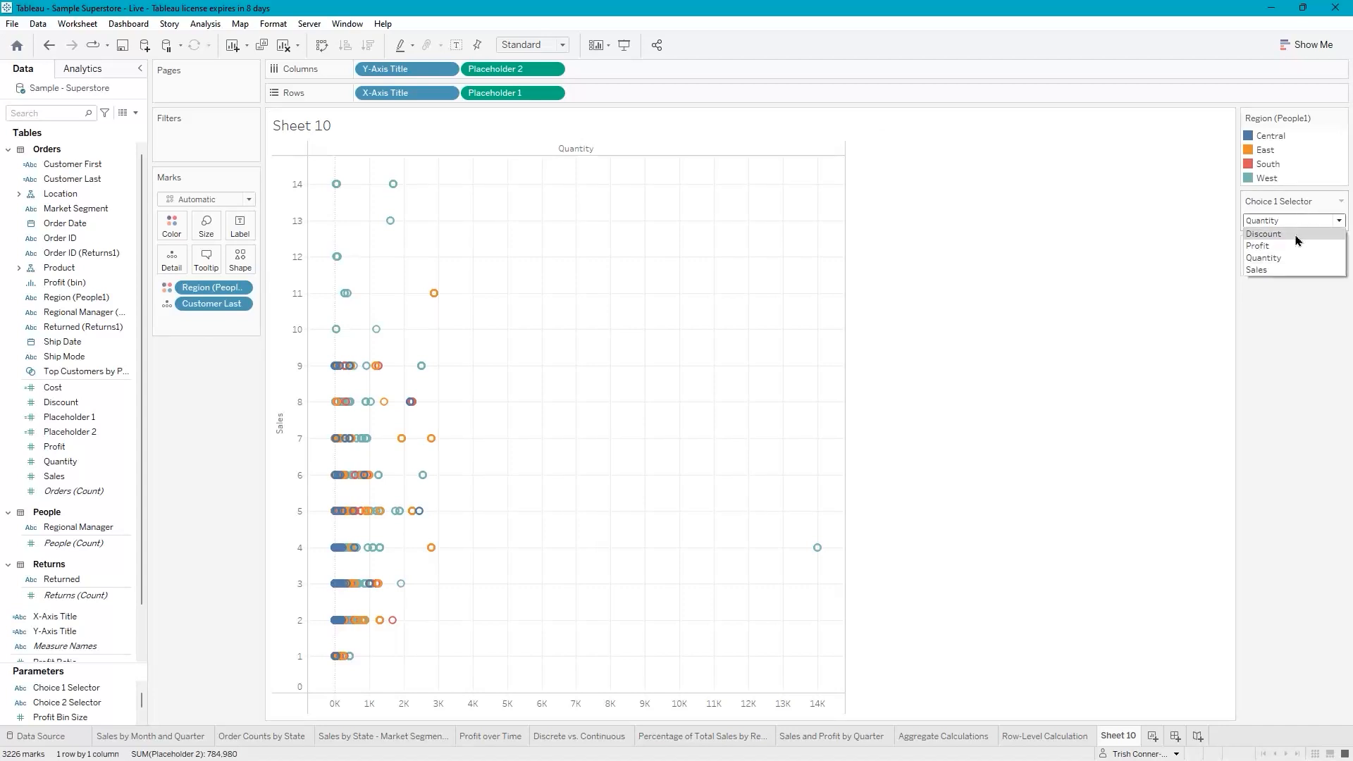
pyautogui.click(1296, 236)
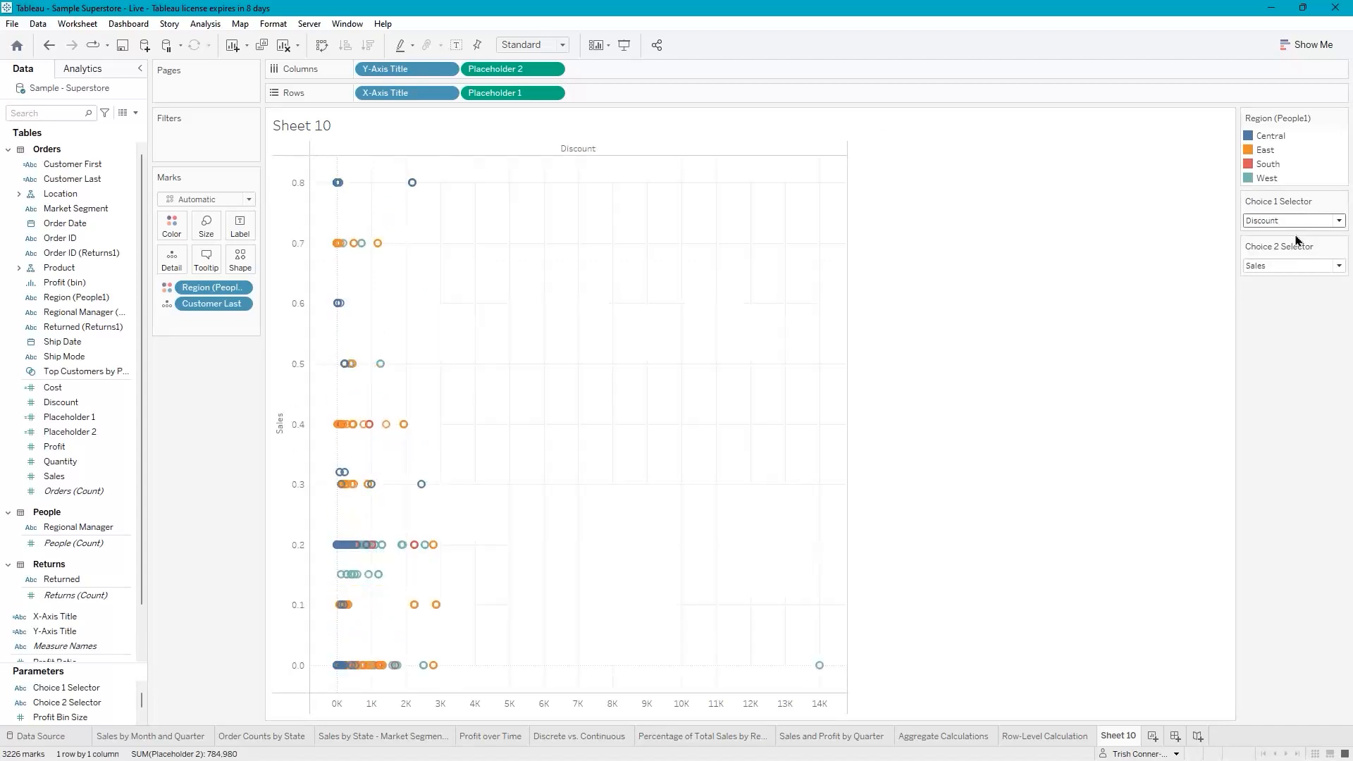
pyautogui.click(1315, 266)
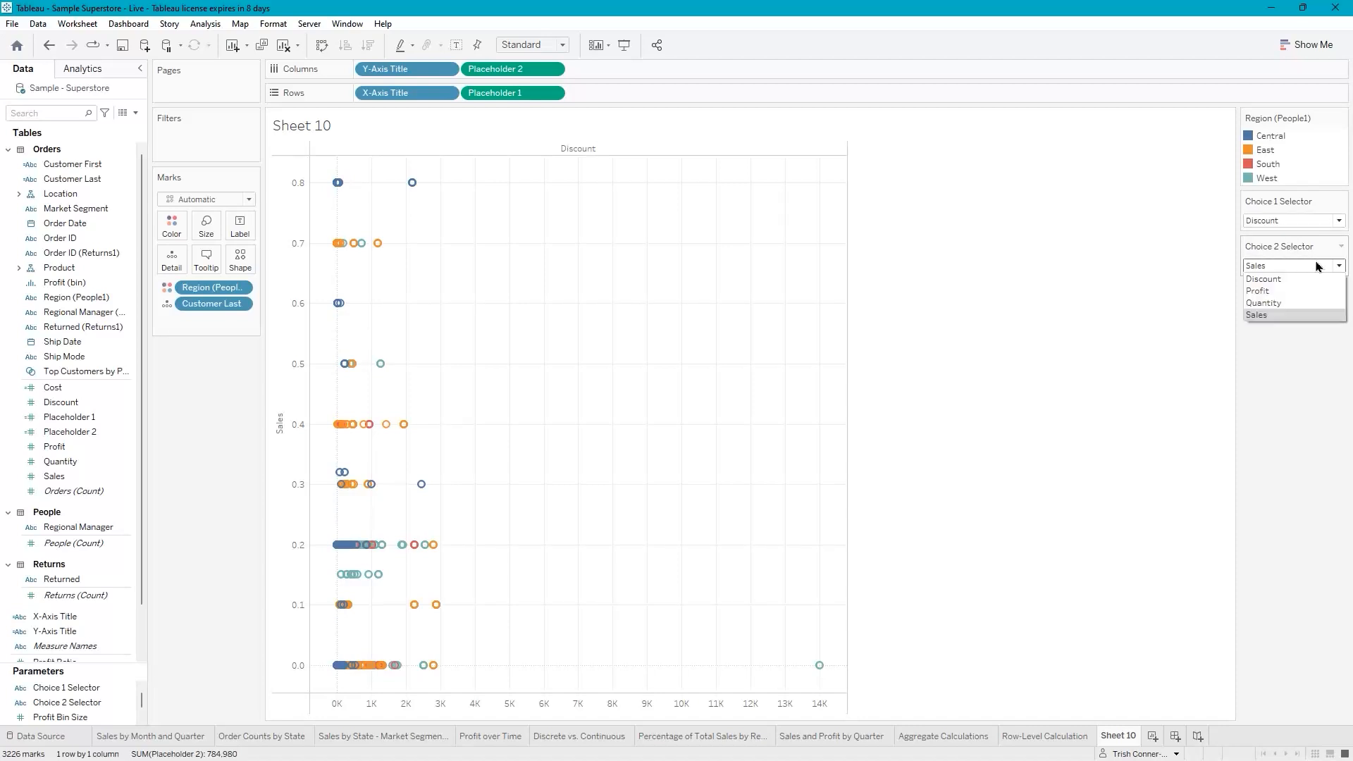
pyautogui.click(1295, 291)
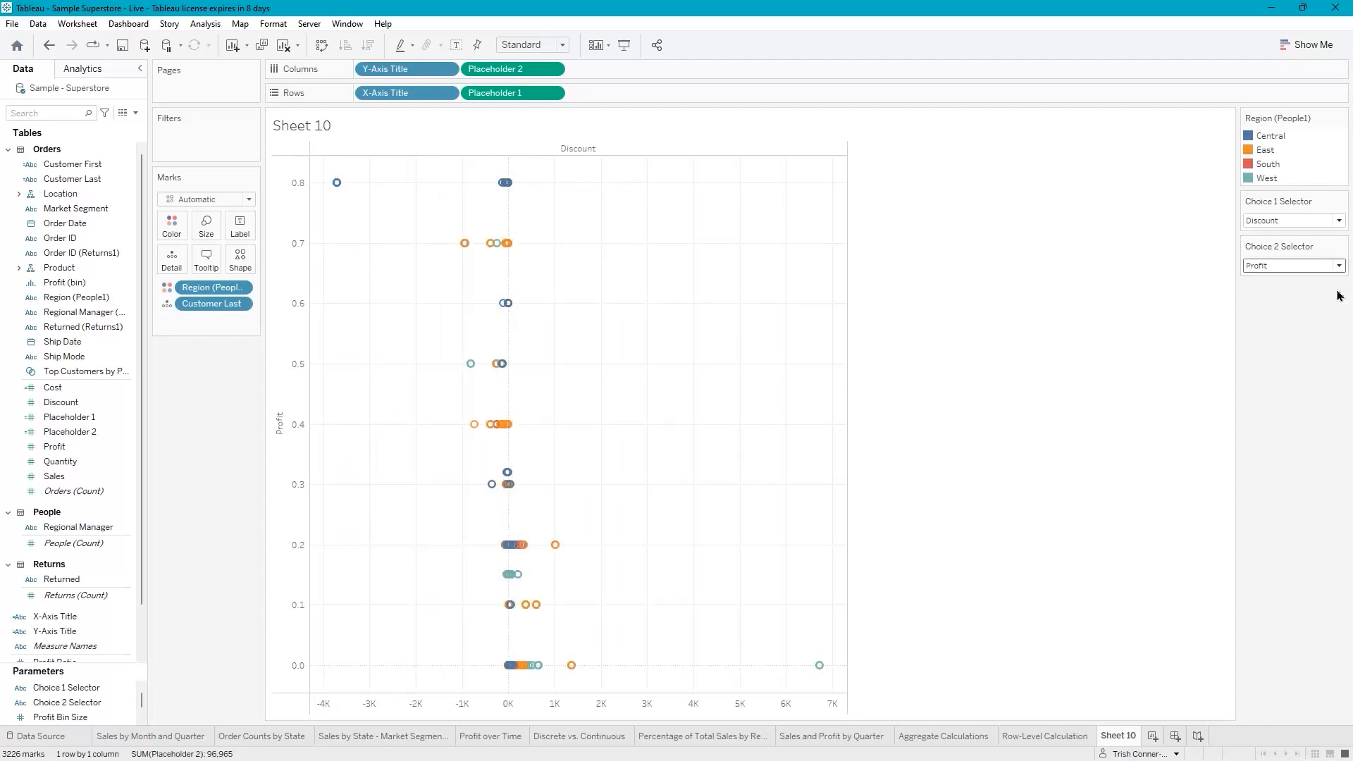
# Change the displayed title of the Choice 1 Selector control to First Choice
pyautogui.click(1341, 203)
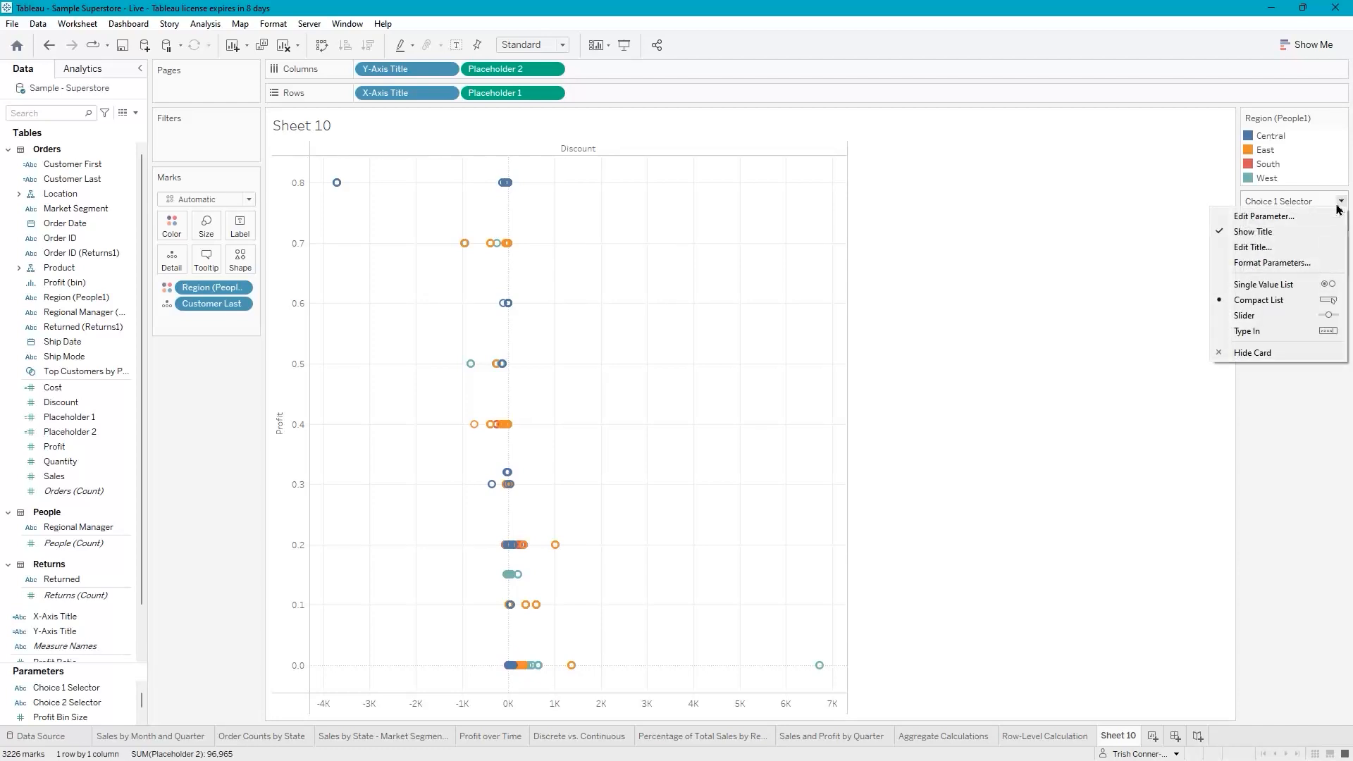
pyautogui.click(1272, 248)
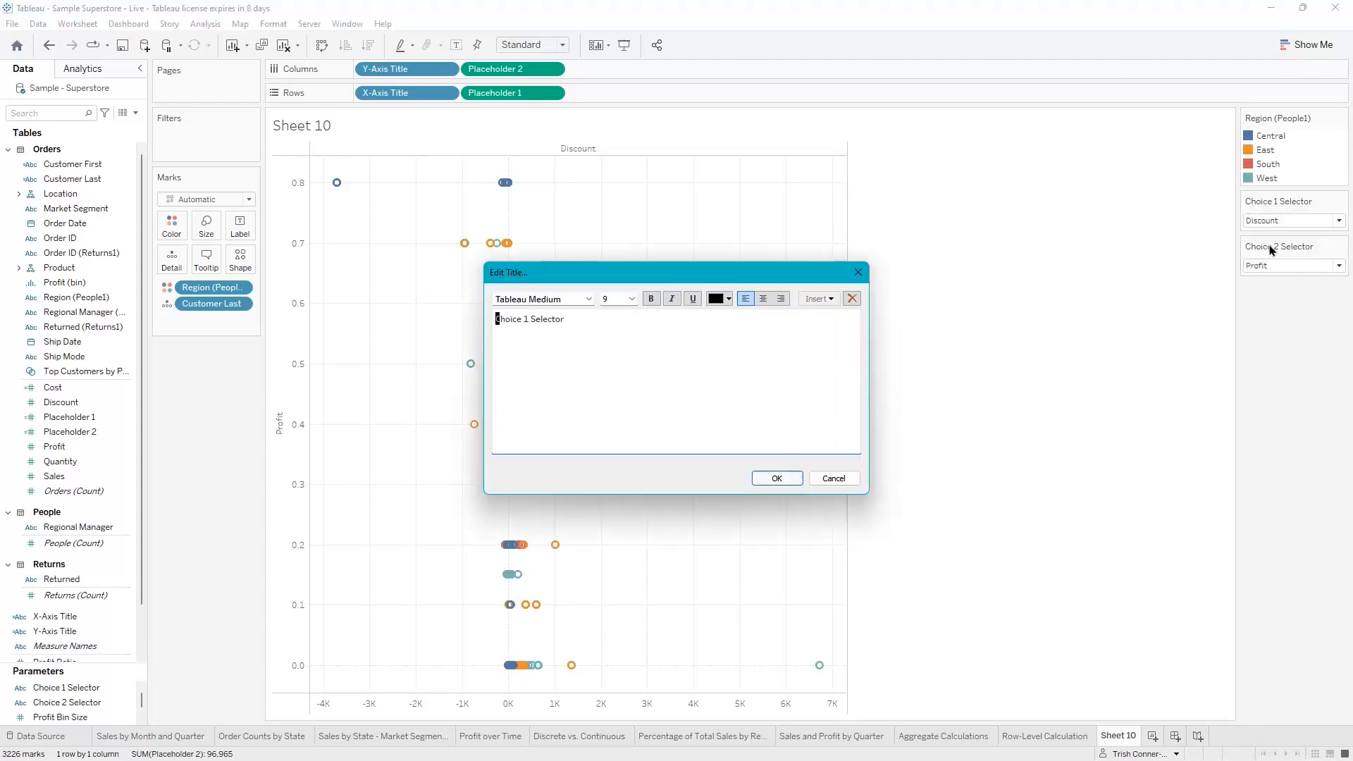
pyautogui.moveTo(496, 319); pyautogui.dragTo(510, 319)
pyautogui.moveTo(497, 320); pyautogui.dragTo(679, 317)
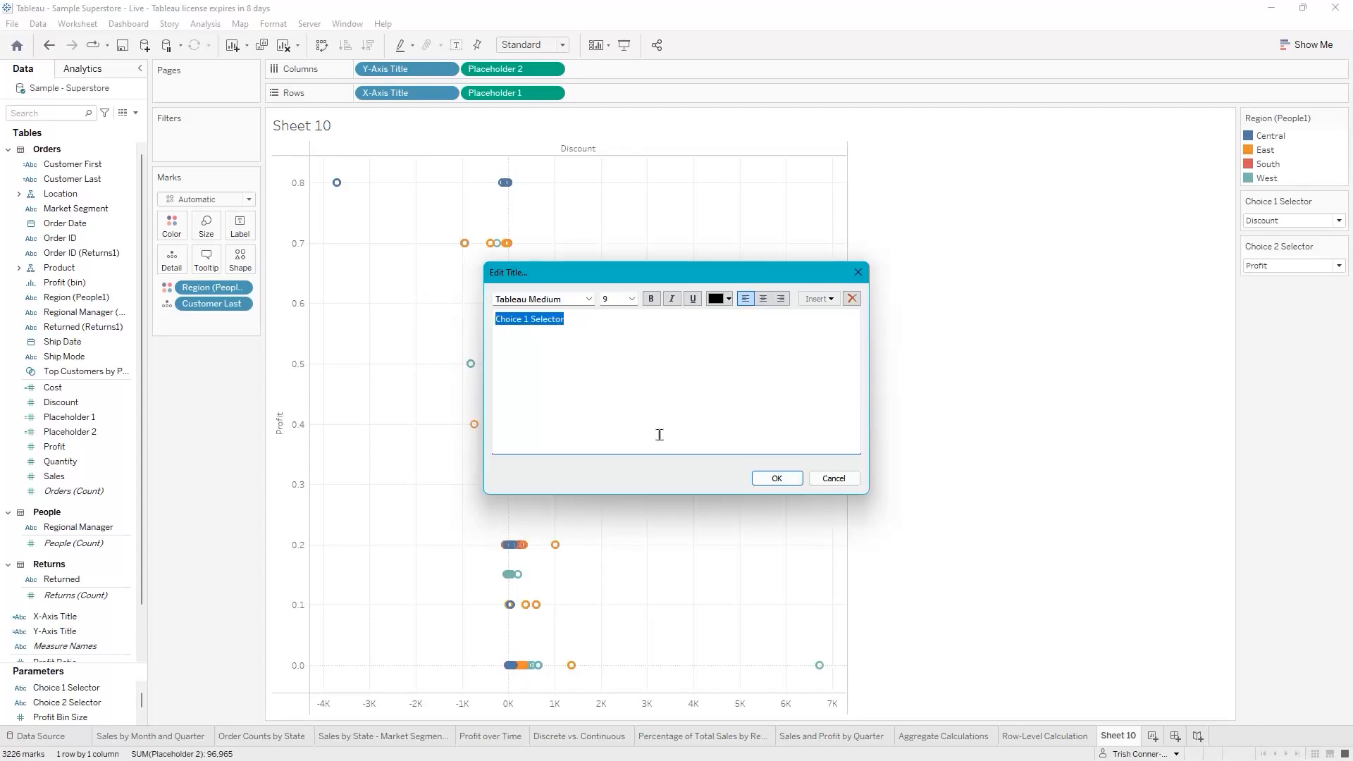
pyautogui.write('First C')
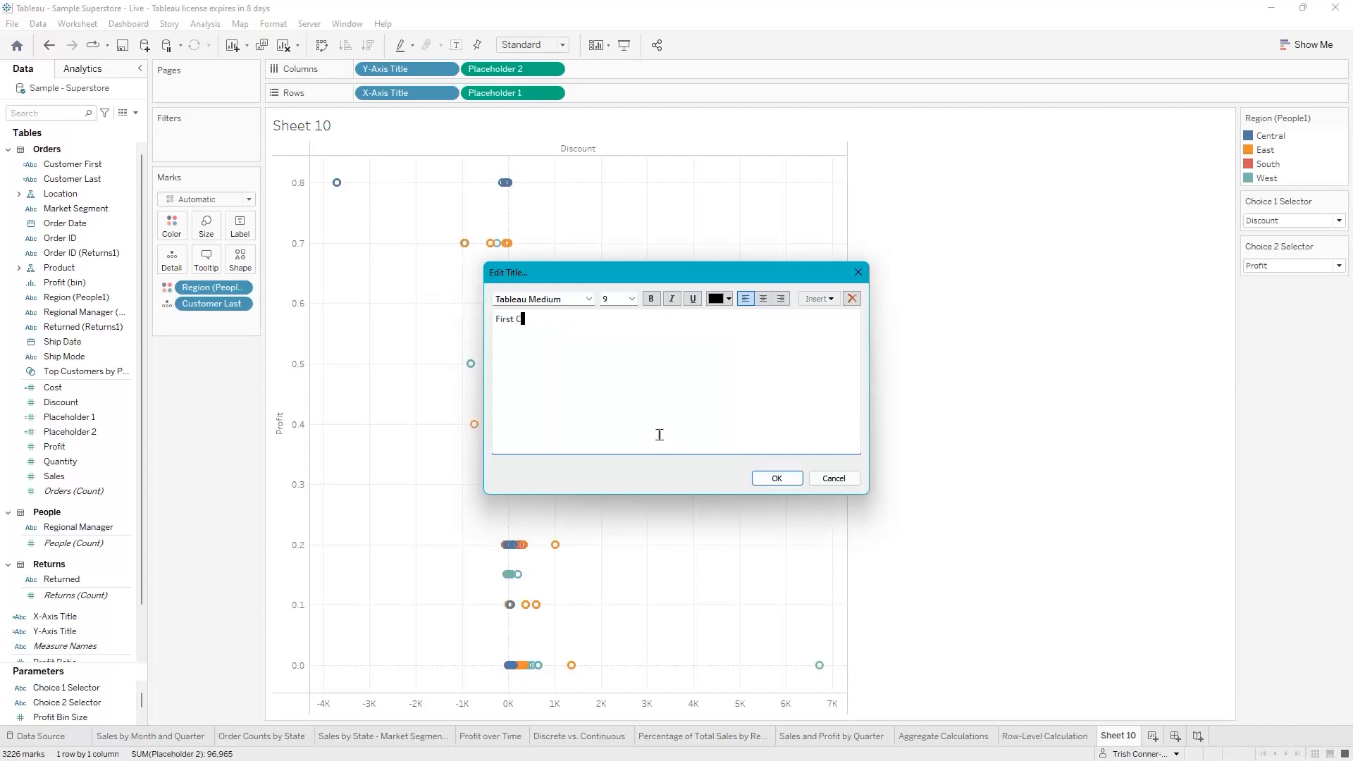
pyautogui.write('hoice')
pyautogui.click(769, 479)
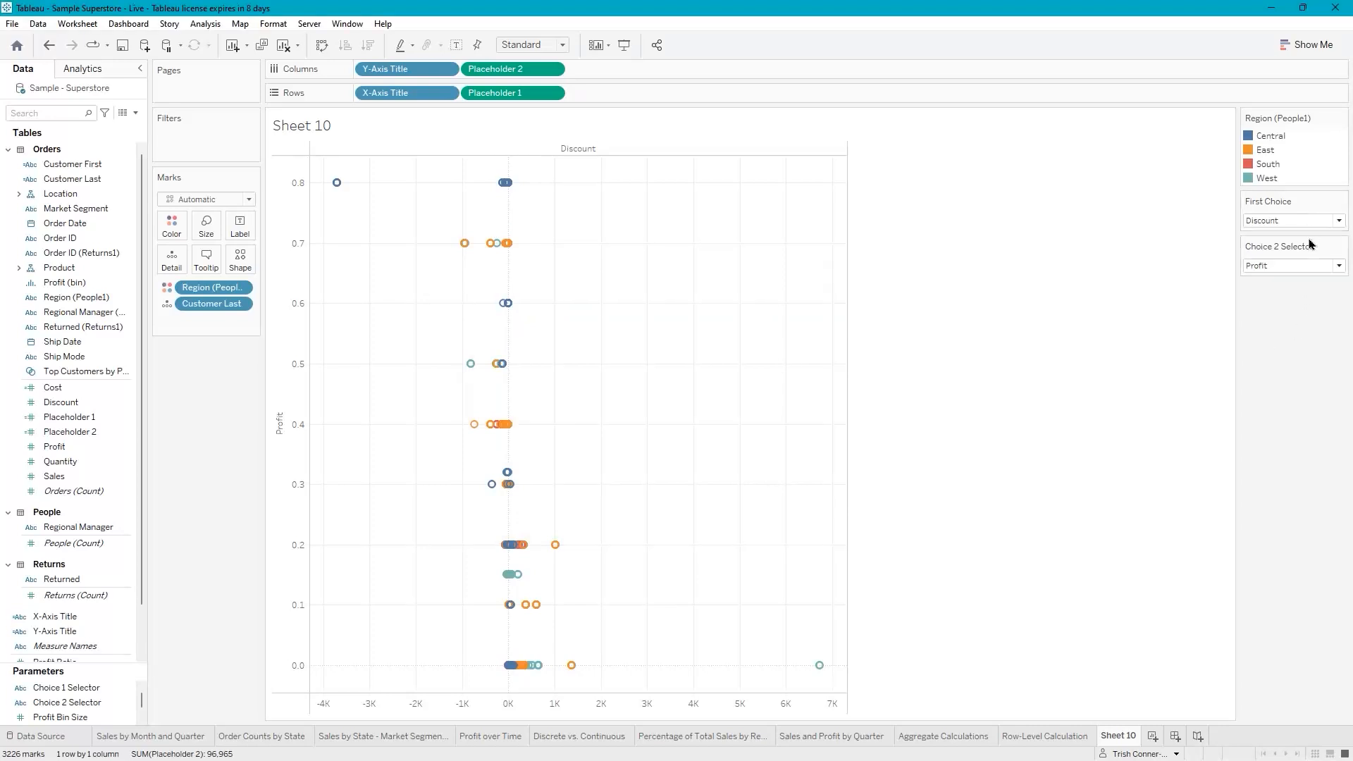
# Change the displayed title of the Choice 2 Selector control to Second Choice and save the workbook
pyautogui.click(1341, 246)
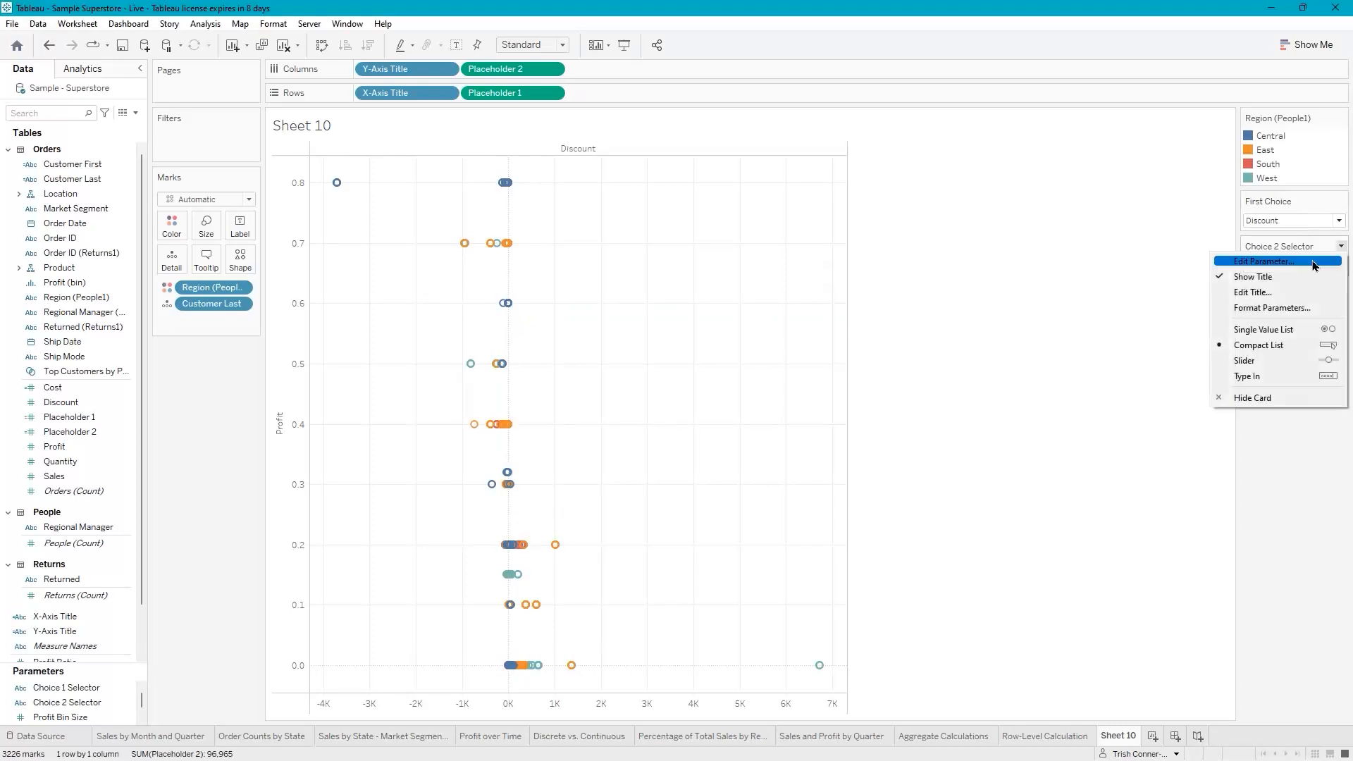
pyautogui.click(1289, 292)
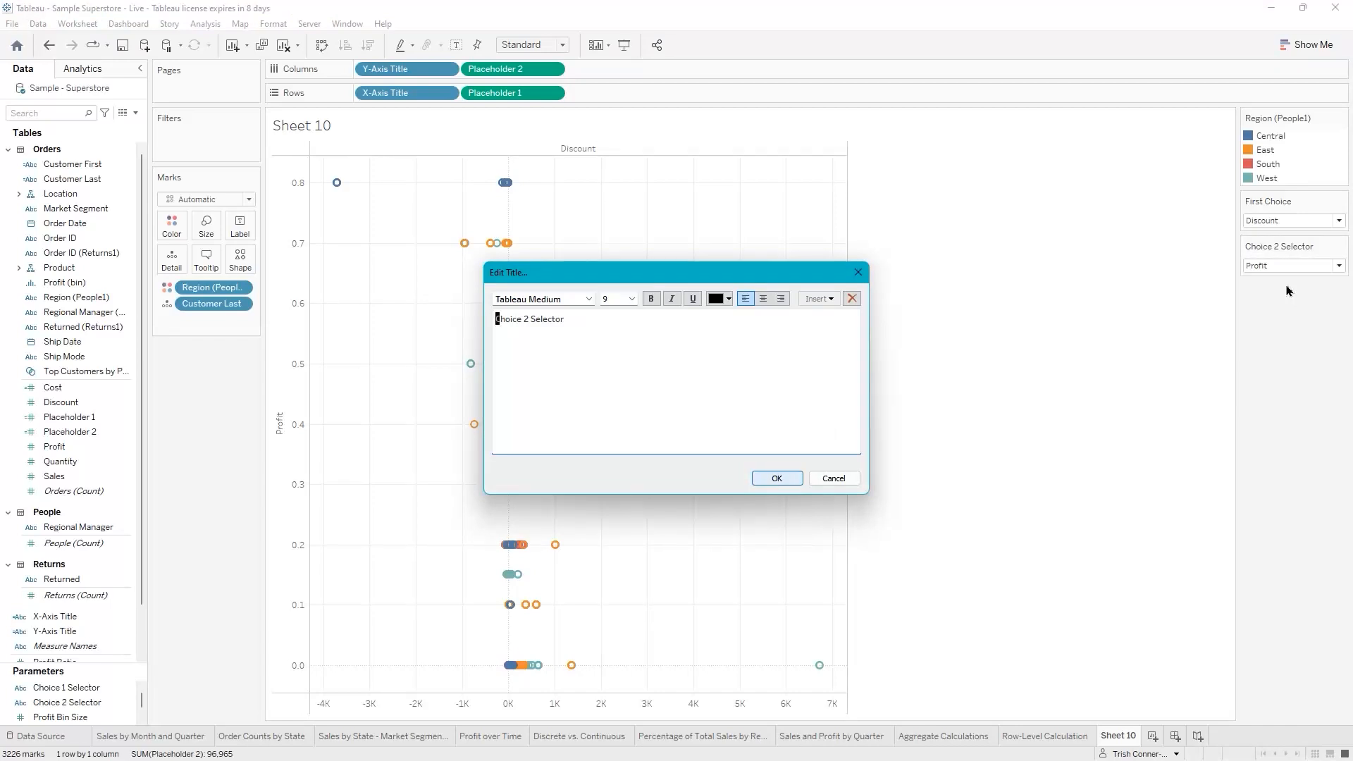
pyautogui.hotkey('ctrl', 'a')
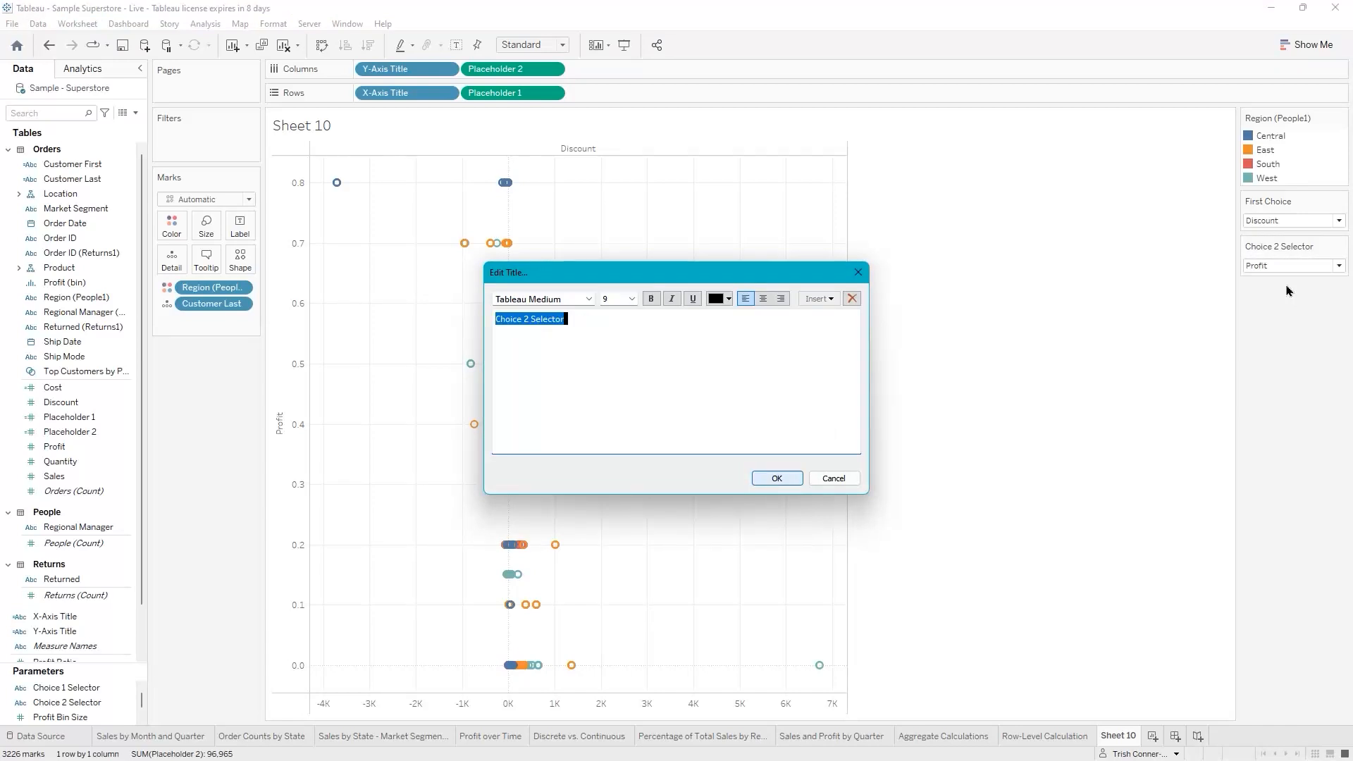
pyautogui.write('Second Choice')
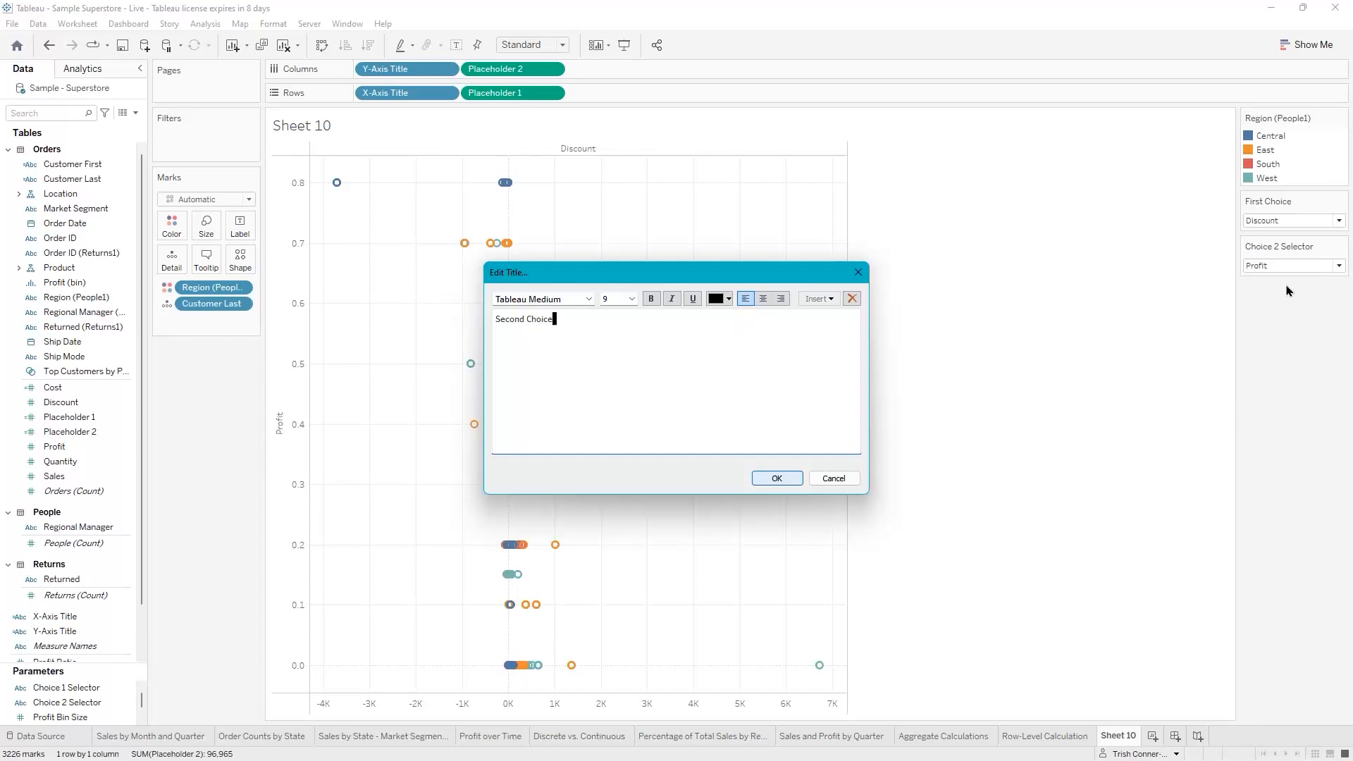
pyautogui.press('Return')
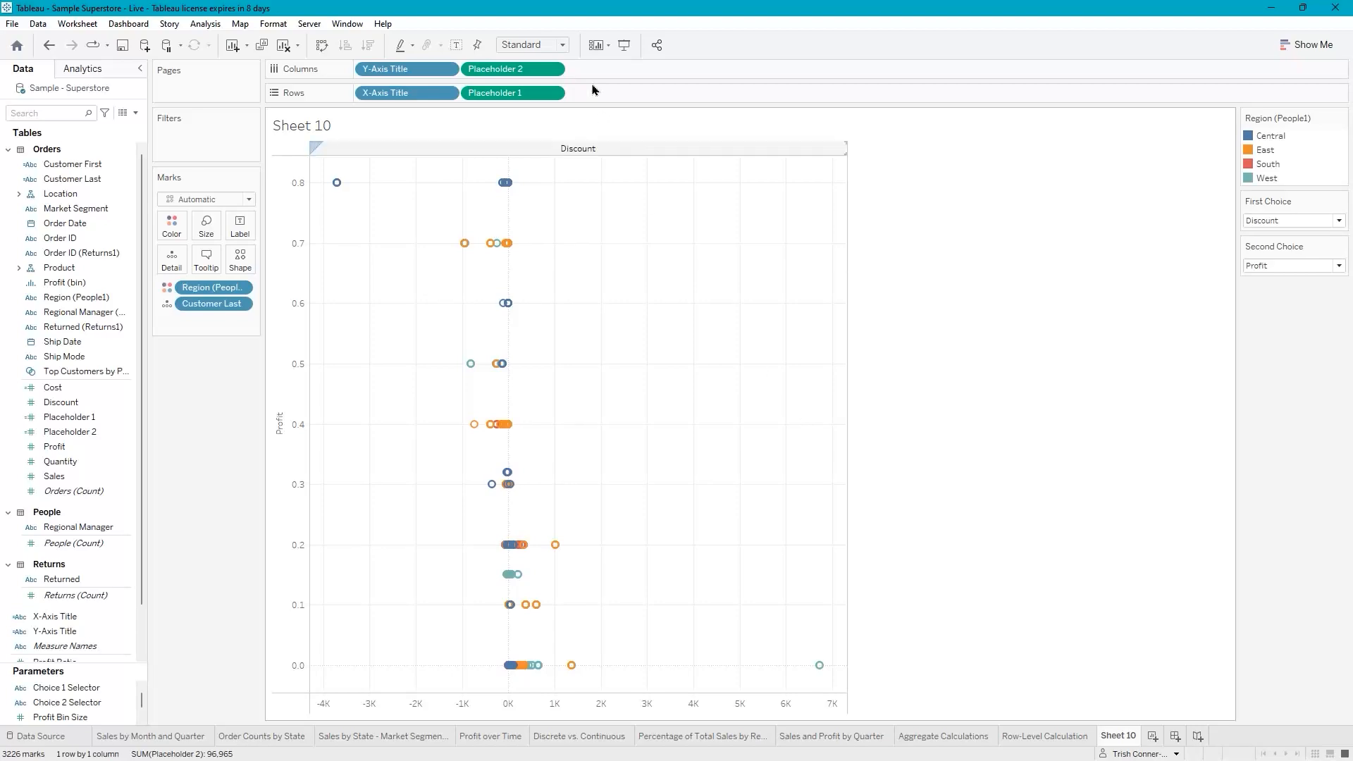
pyautogui.click(121, 45)
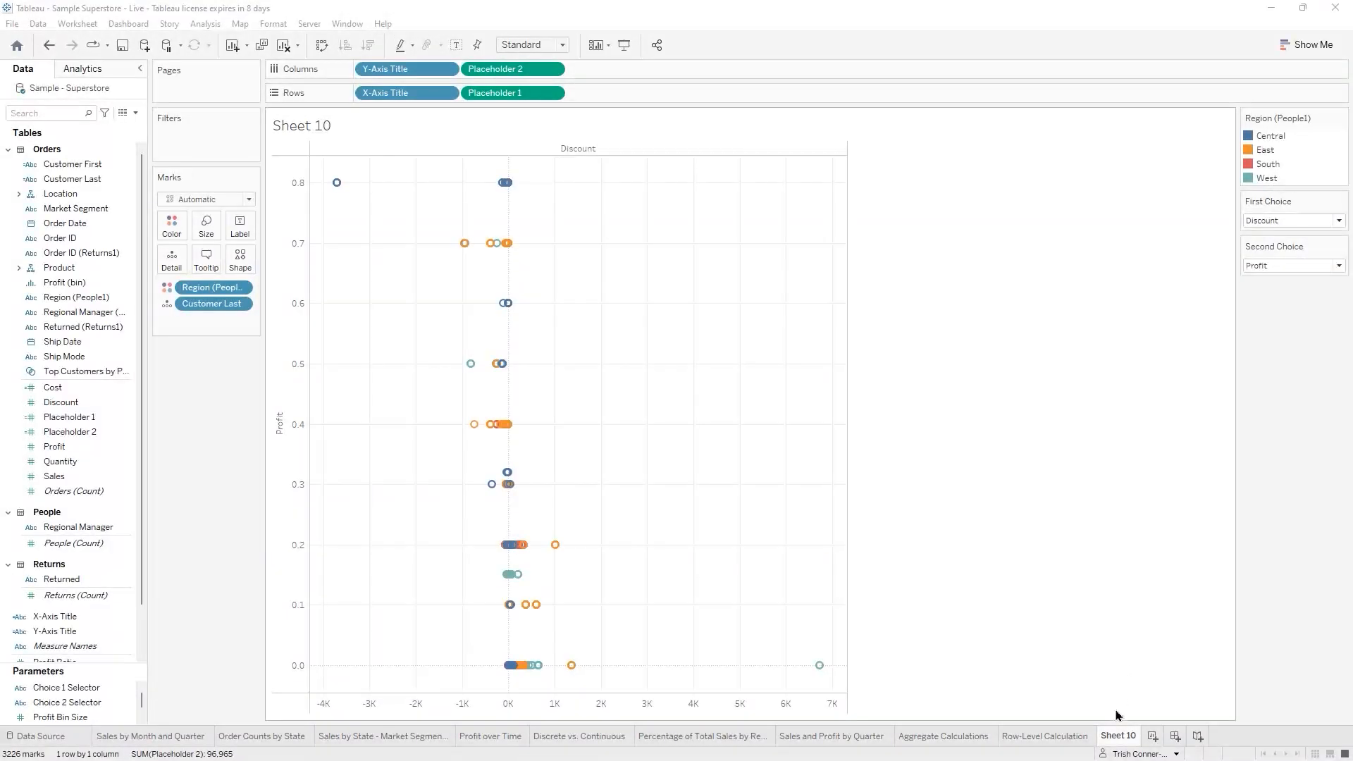
# Rename Sheet 10 as Parameters and Calculated Fields and hide the title above its chart
pyautogui.doubleClick(1119, 736)
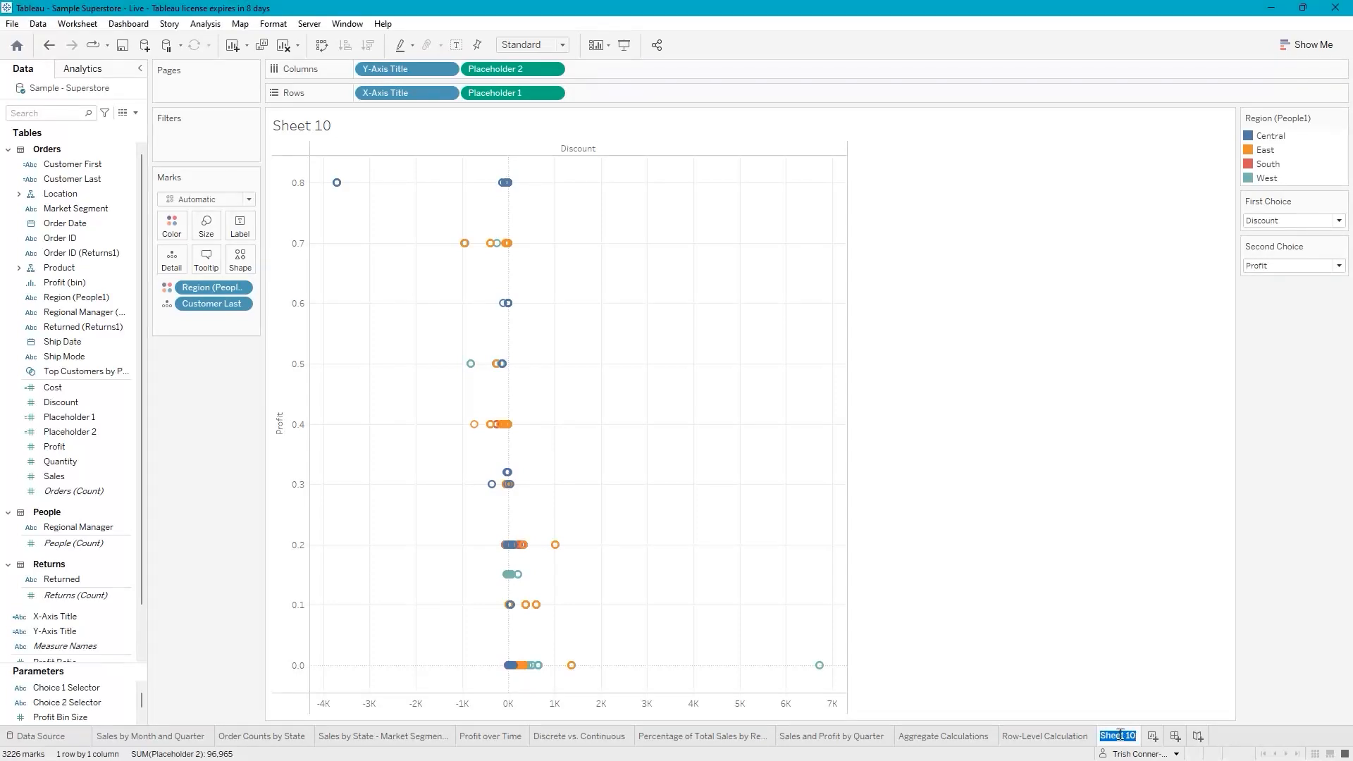
pyautogui.write('Para')
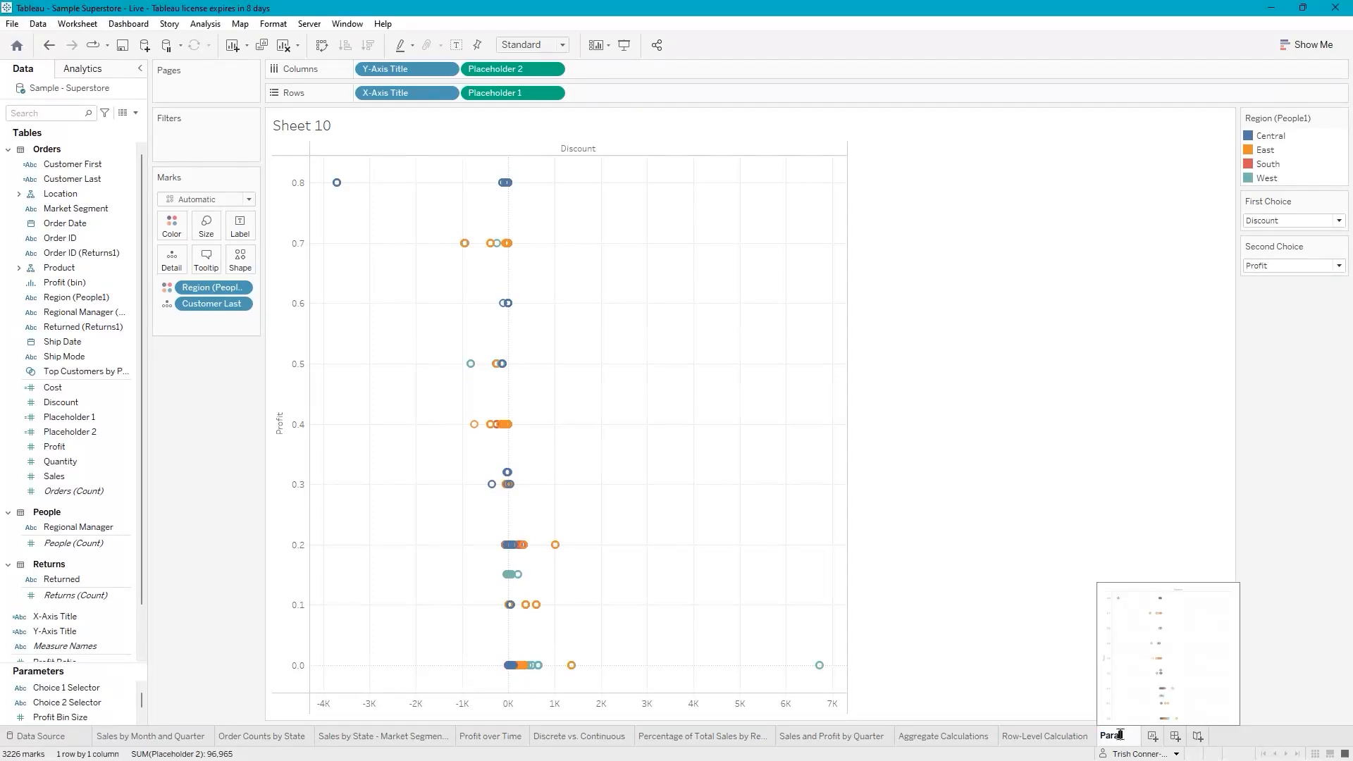
pyautogui.write('me')
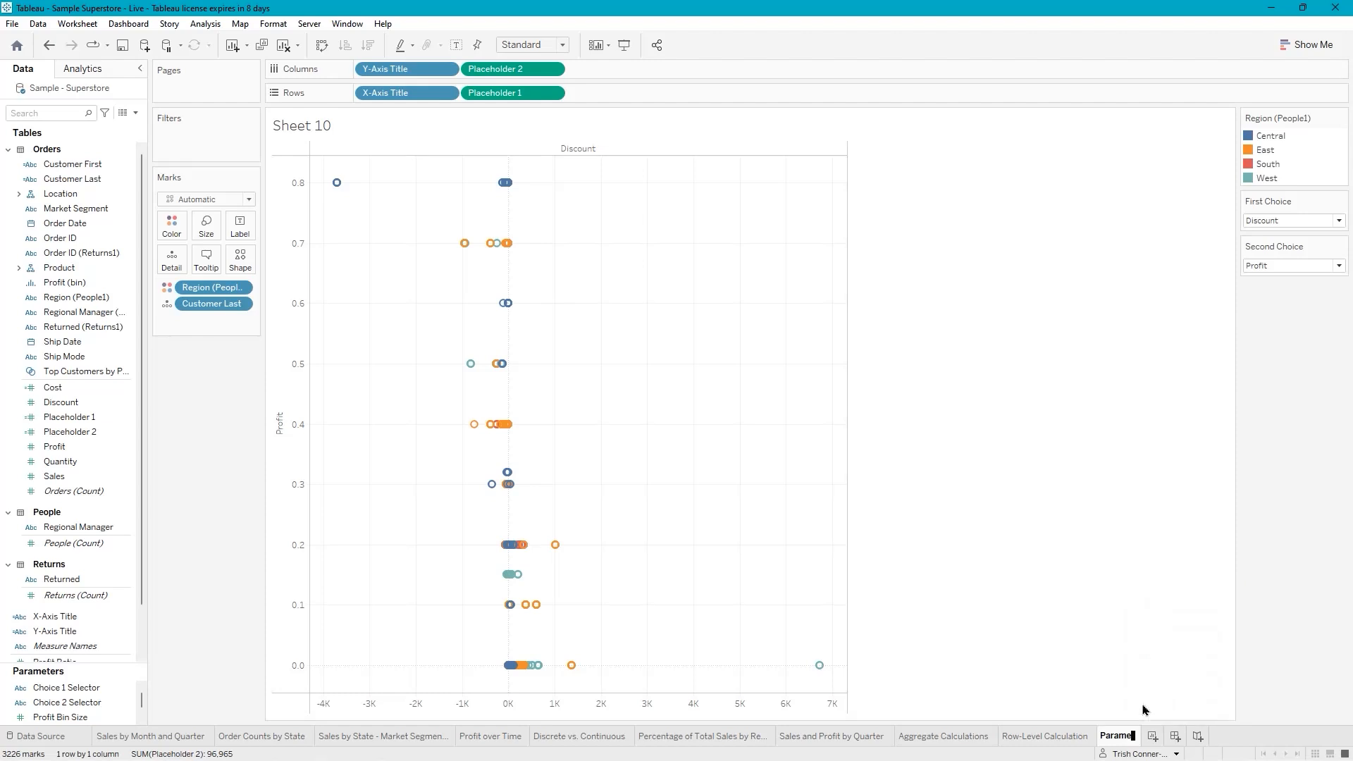
pyautogui.write('ter')
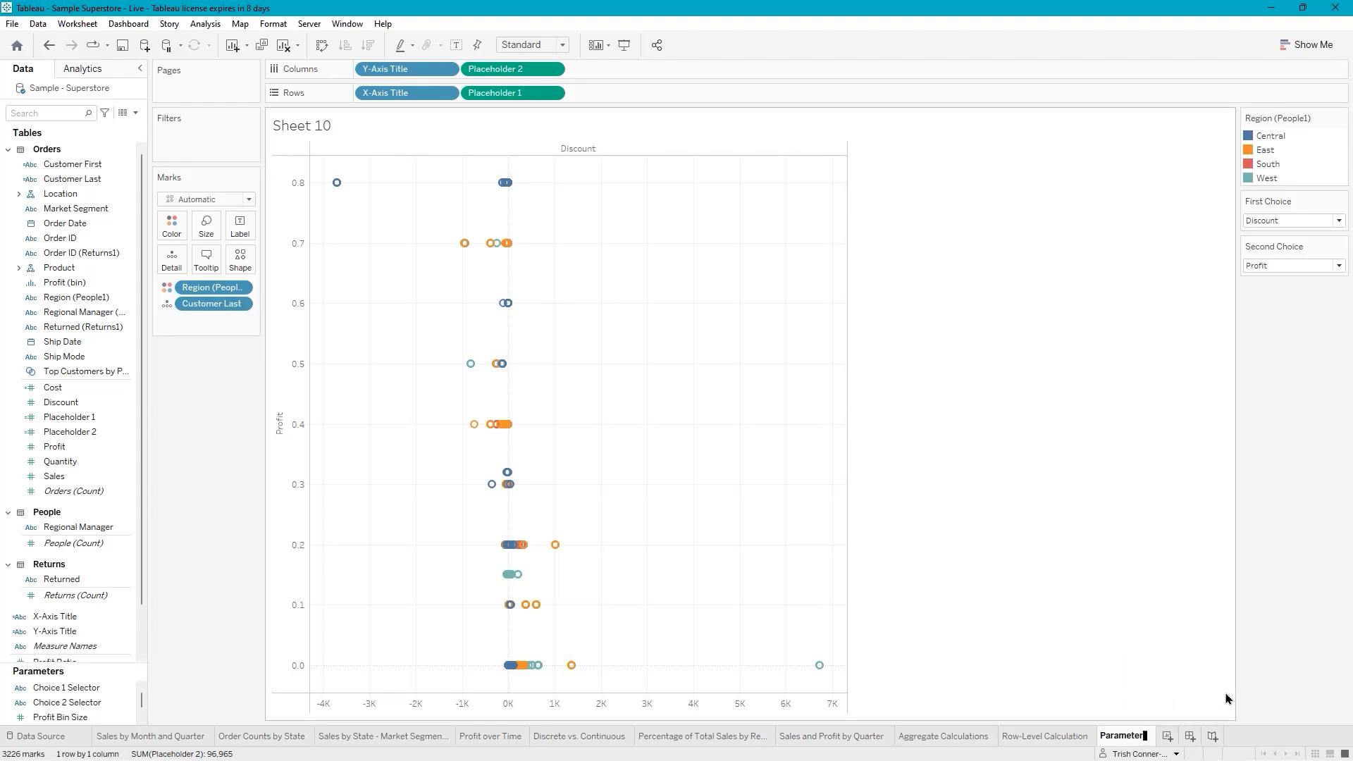
pyautogui.write('s and Calcul')
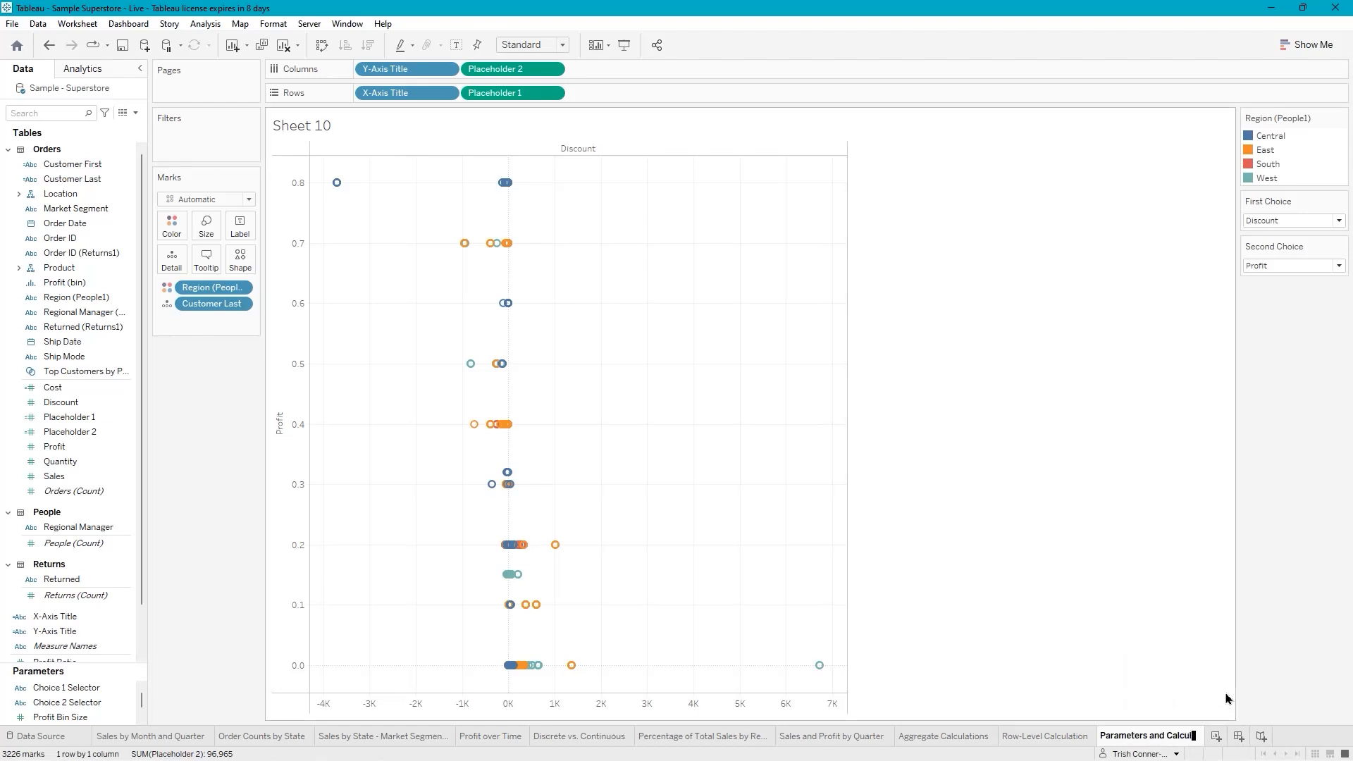
pyautogui.write('ated Fields')
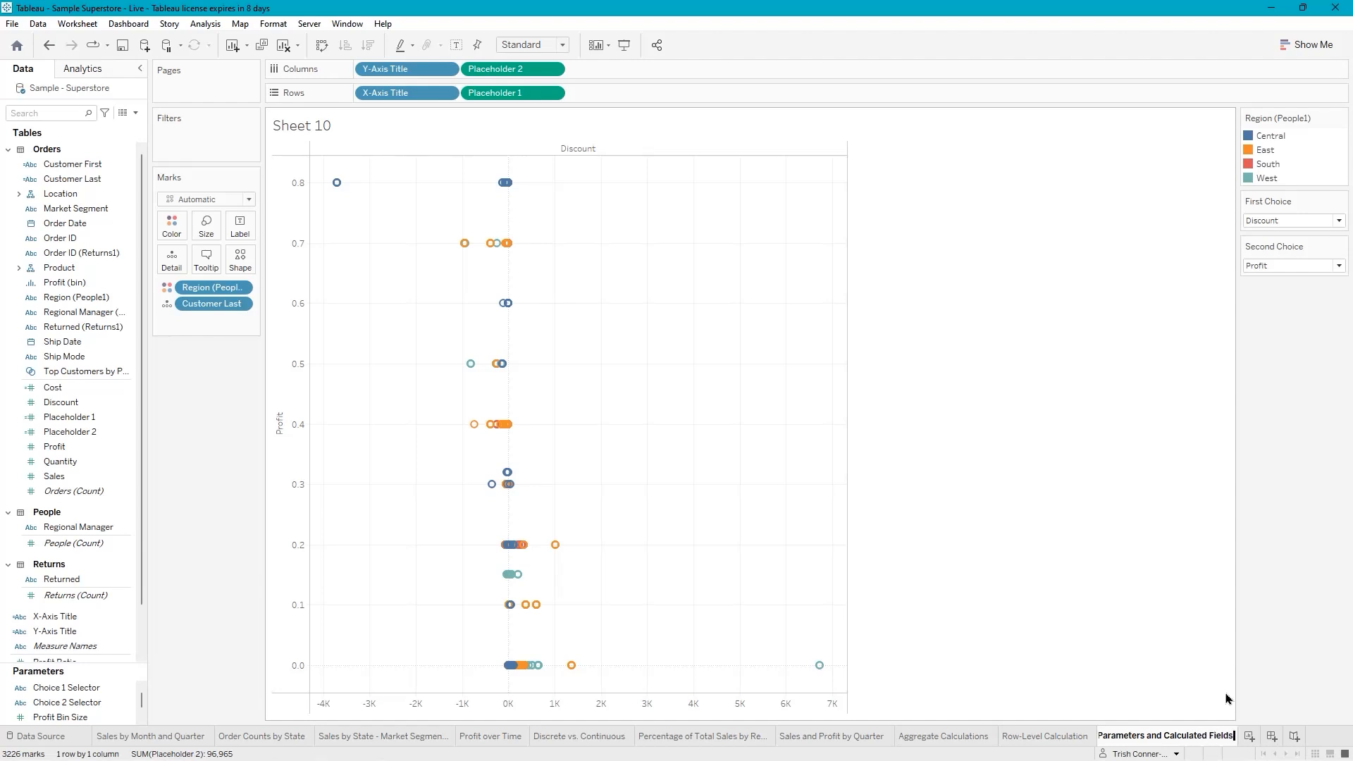
pyautogui.press('Return')
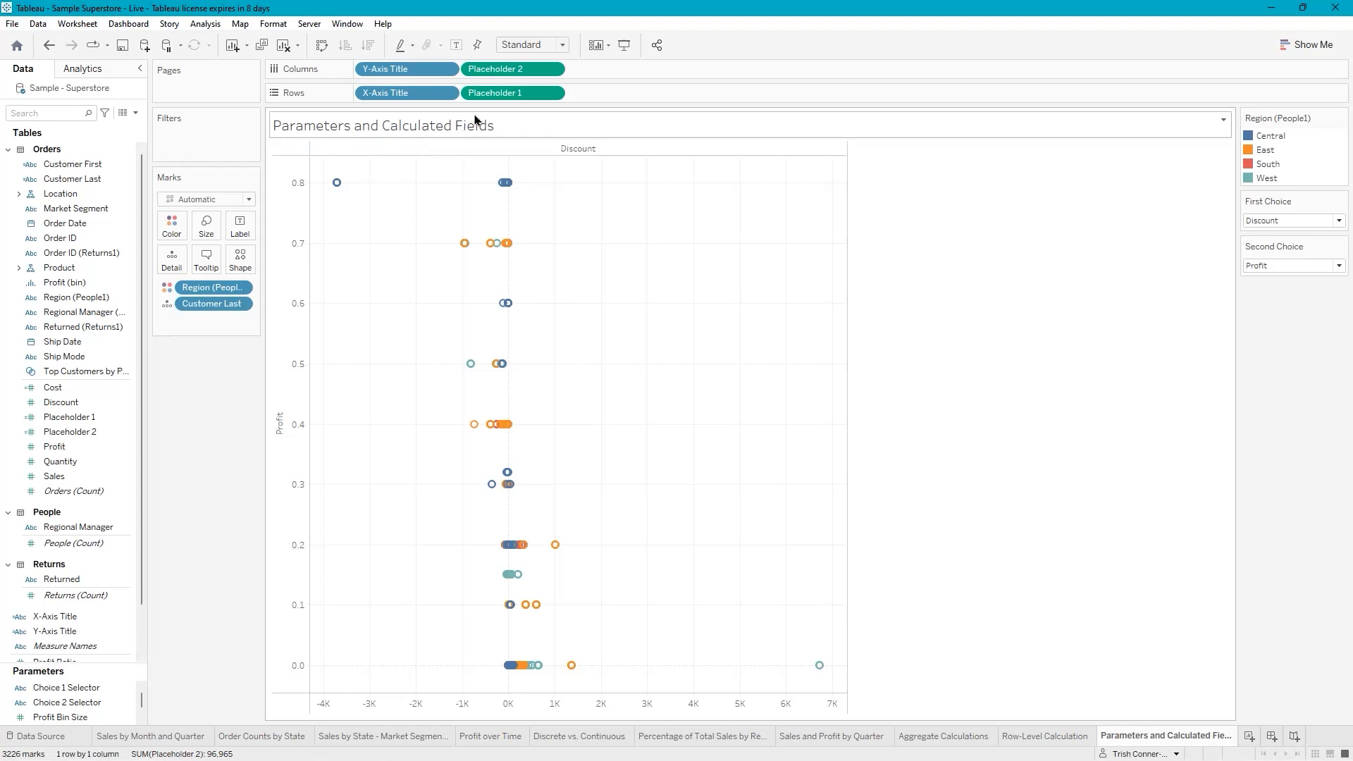
pyautogui.rightClick(414, 129)
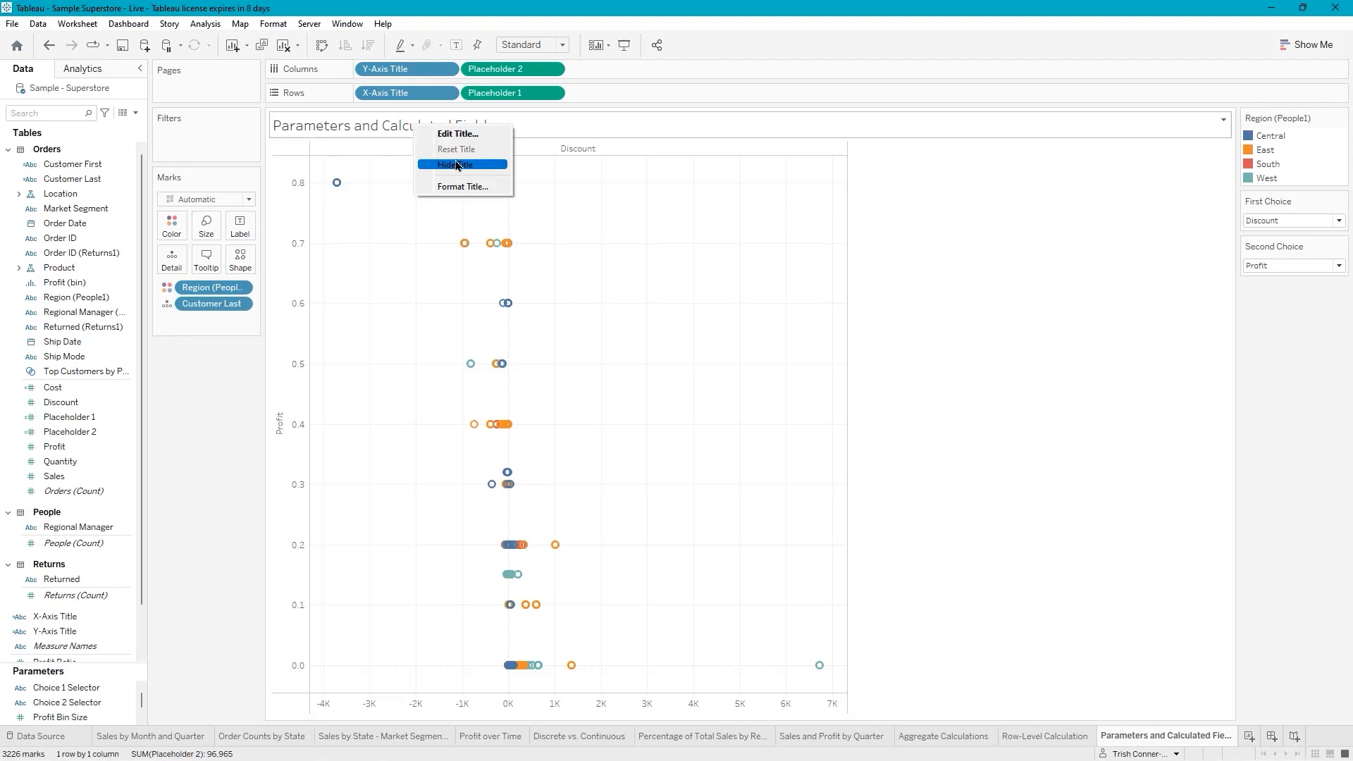
pyautogui.click(457, 165)
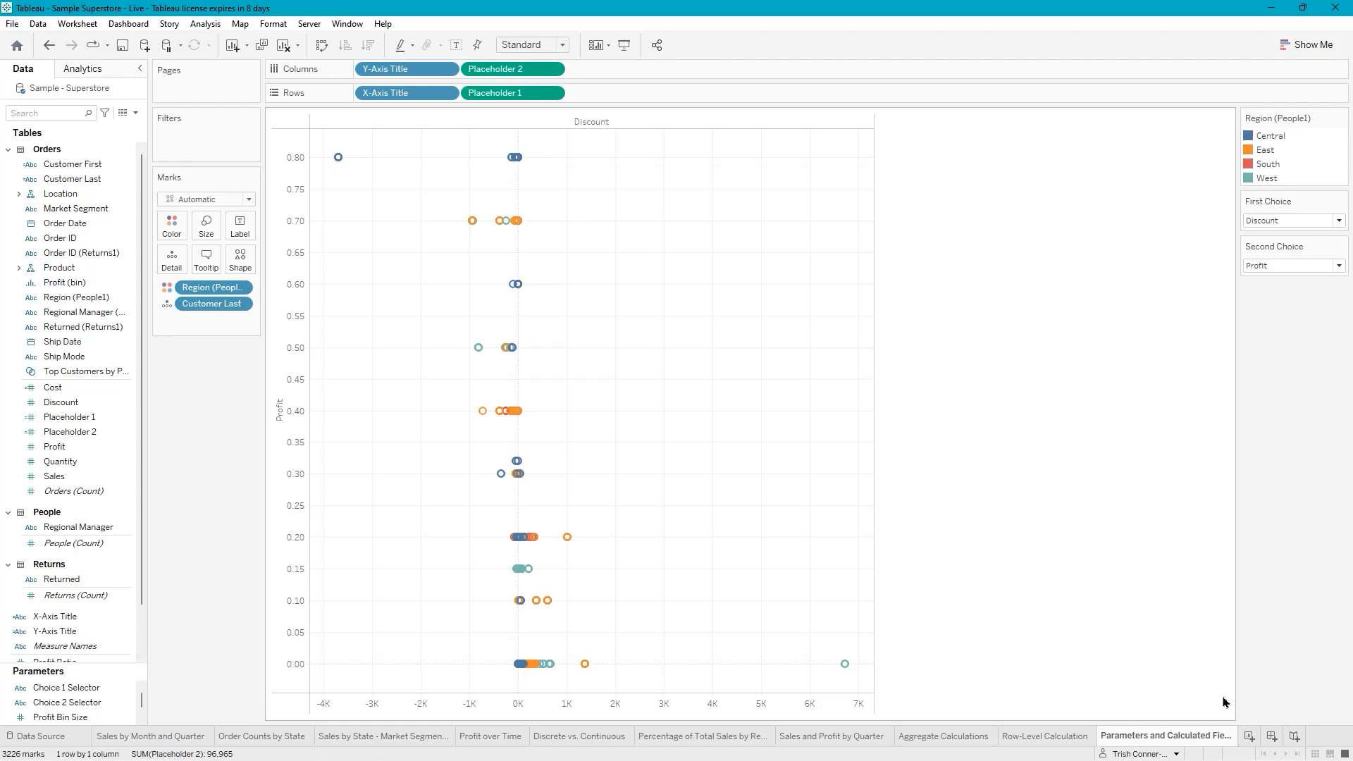
# Add a new worksheet and replace its sheet-name title with Key Performance Indicators
pyautogui.click(1251, 736)
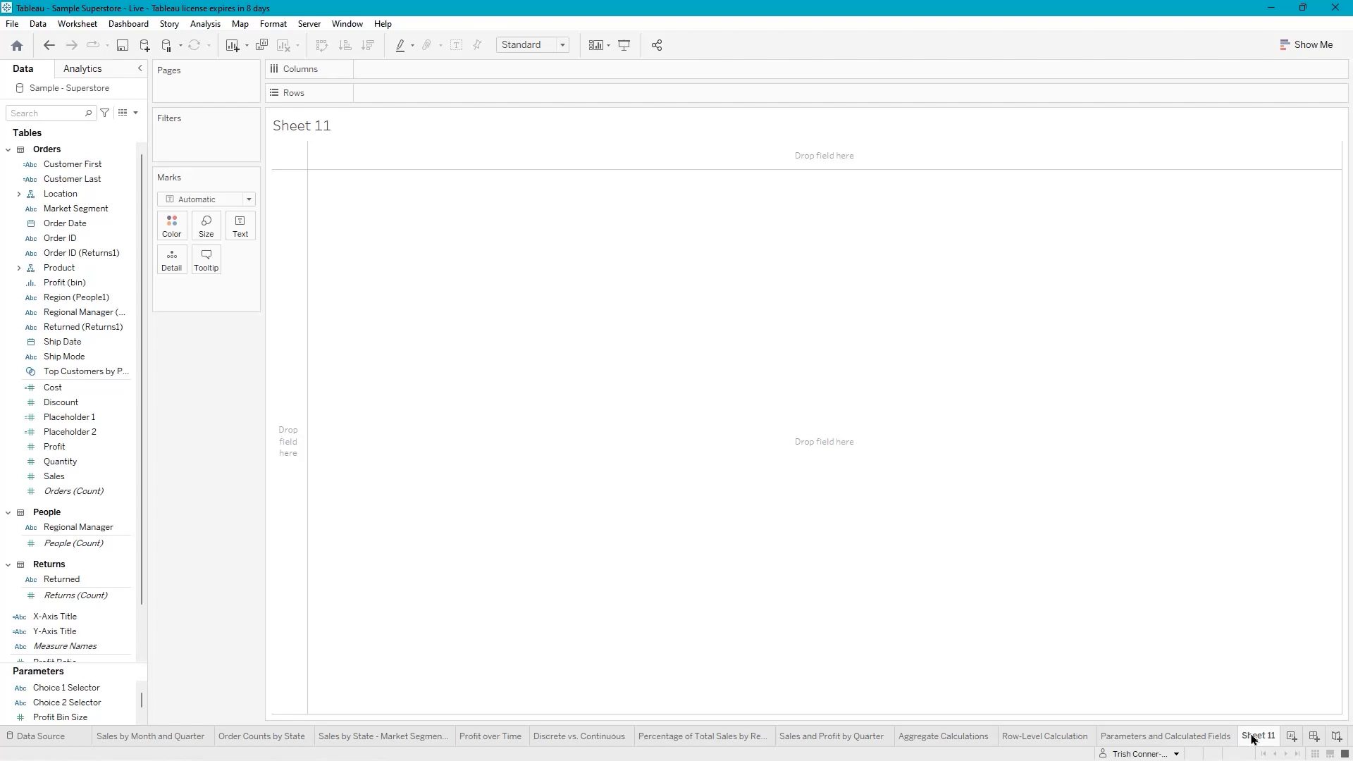
pyautogui.doubleClick(333, 133)
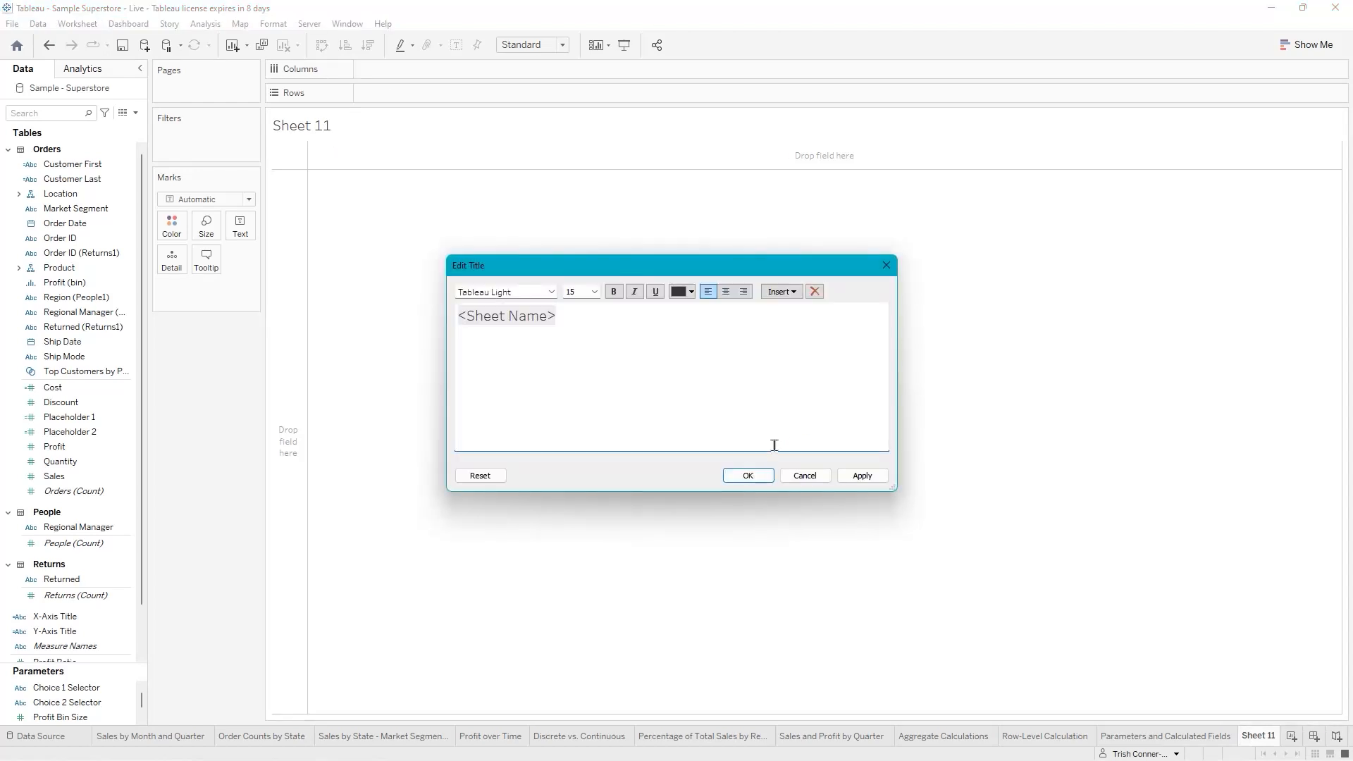
pyautogui.moveTo(589, 315); pyautogui.dragTo(398, 305)
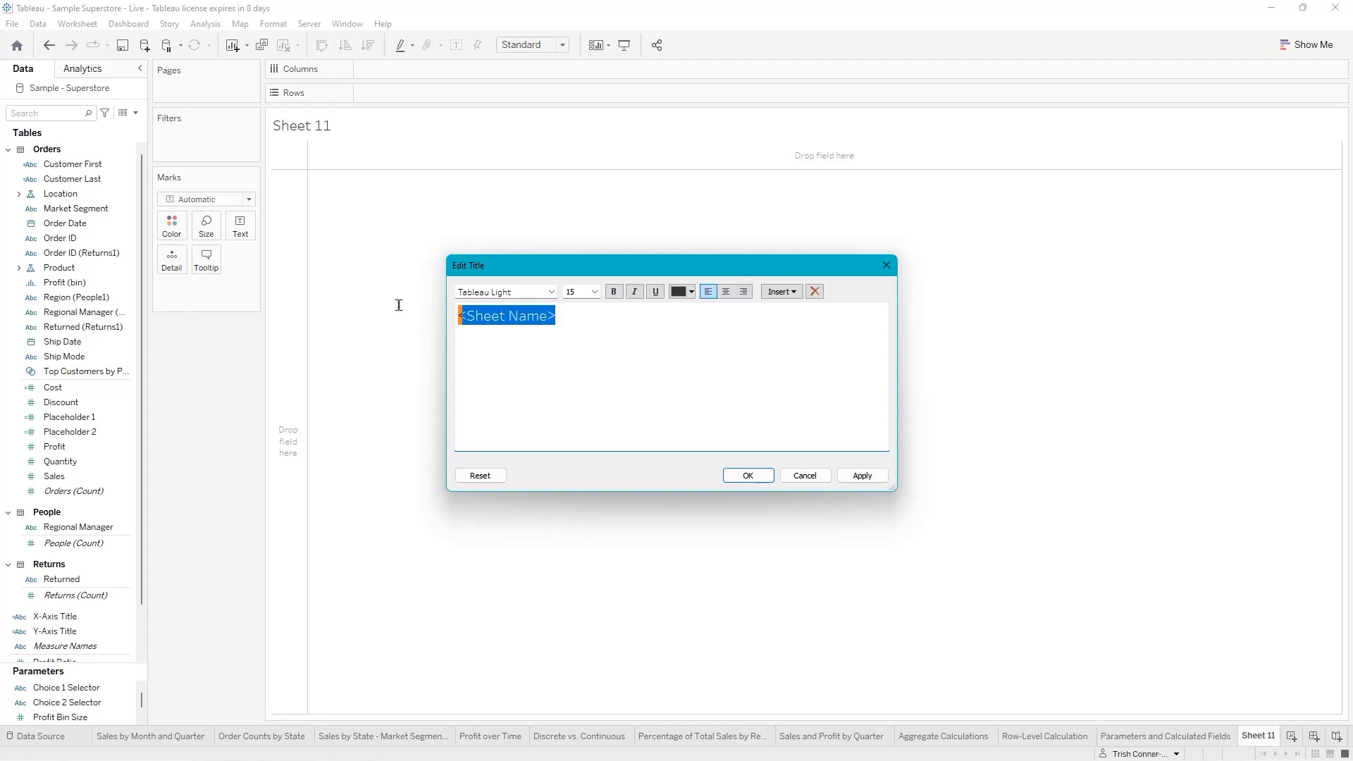
pyautogui.write('Key ')
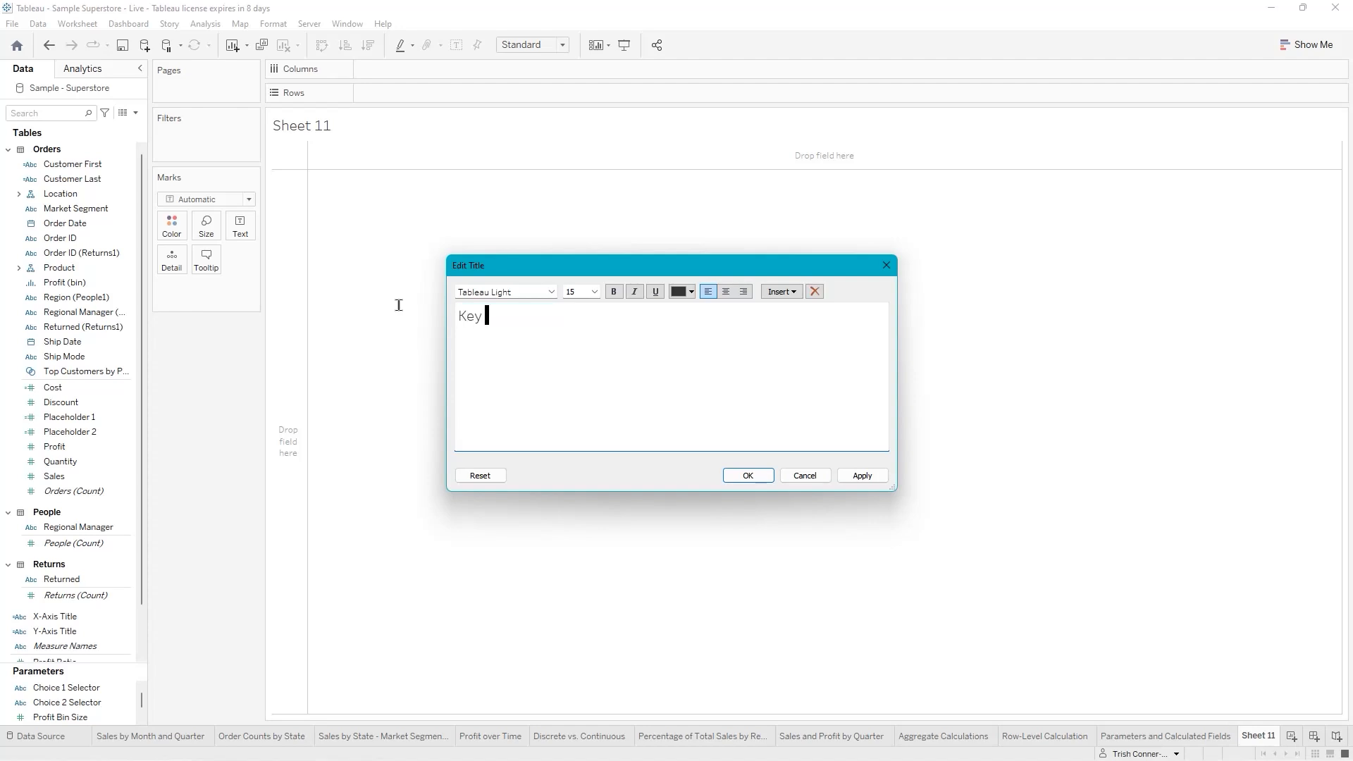
pyautogui.write('Performance Indicators')
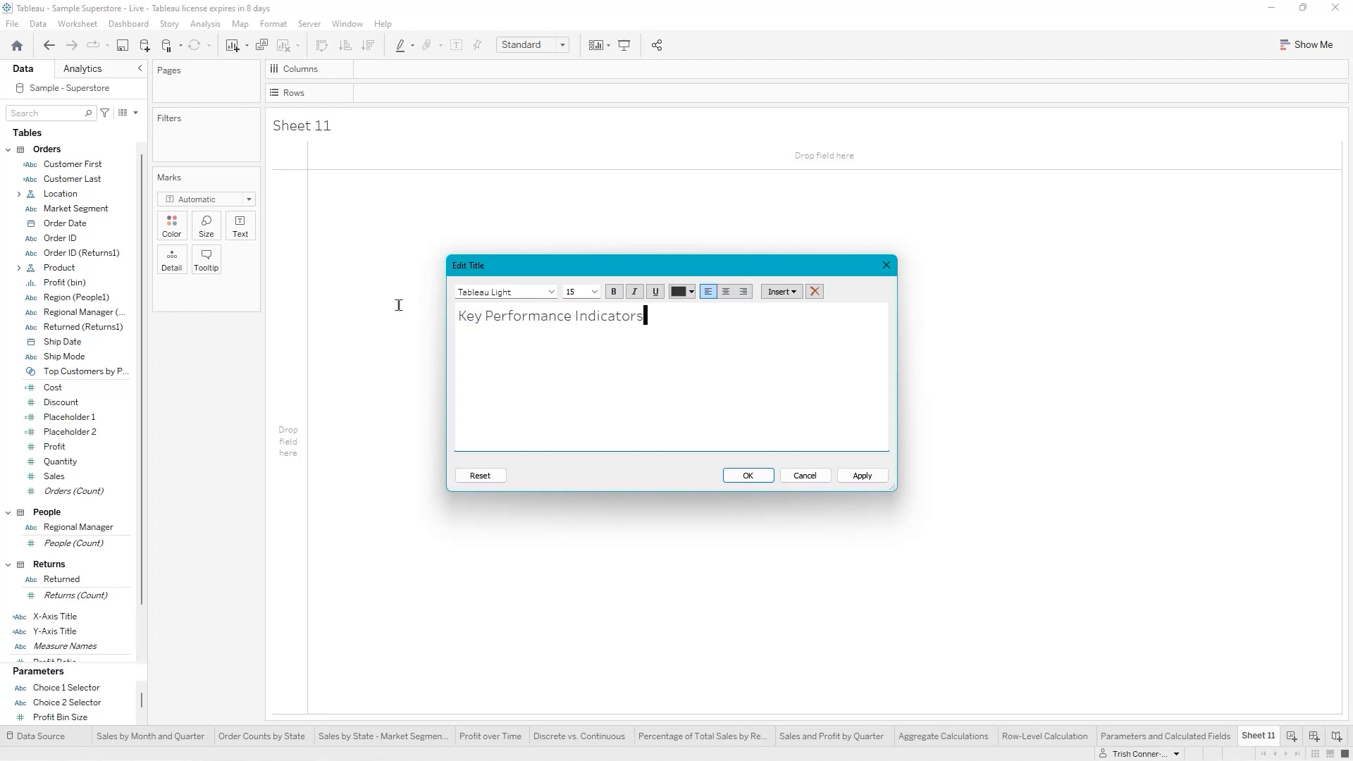
pyautogui.click(749, 476)
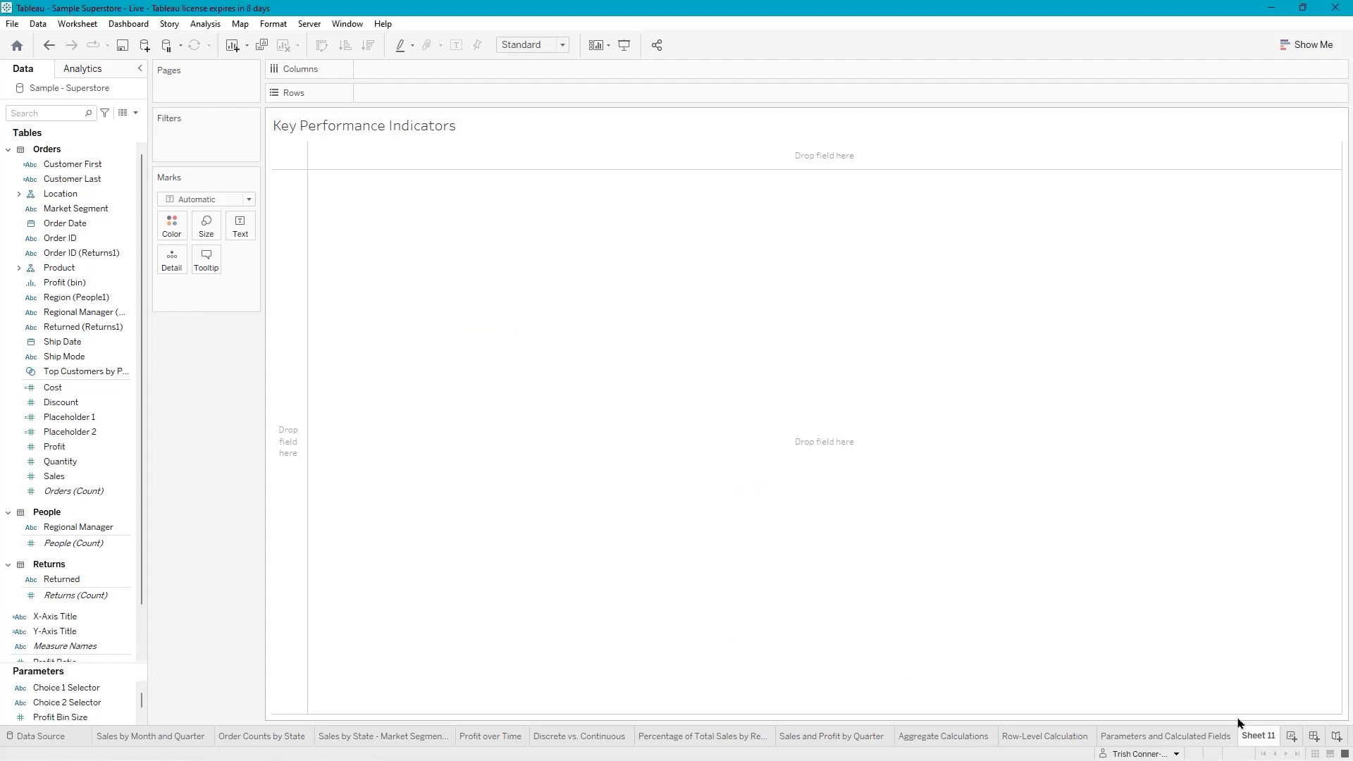
# Rename the new worksheet, Sheet 11, as KPIs
pyautogui.doubleClick(1258, 736)
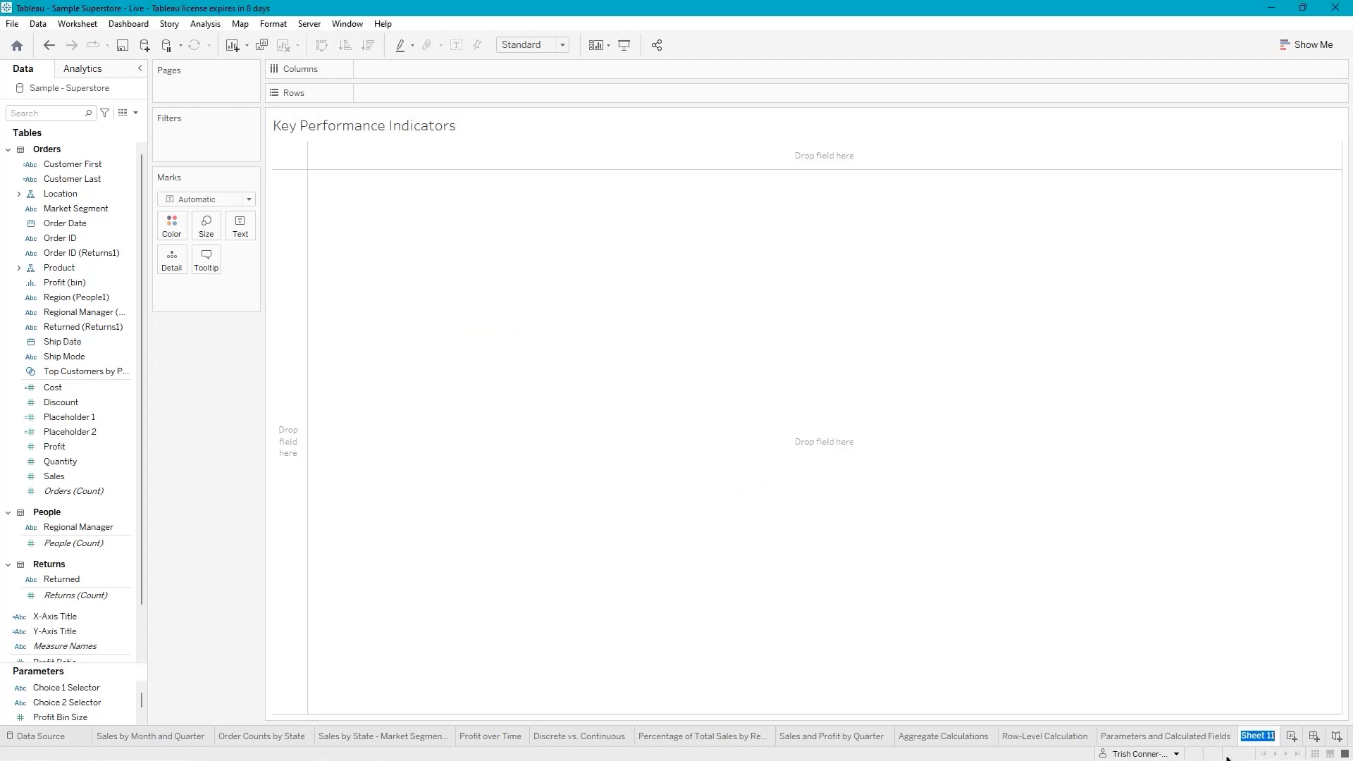
pyautogui.write('KPIs')
pyautogui.press('Return')
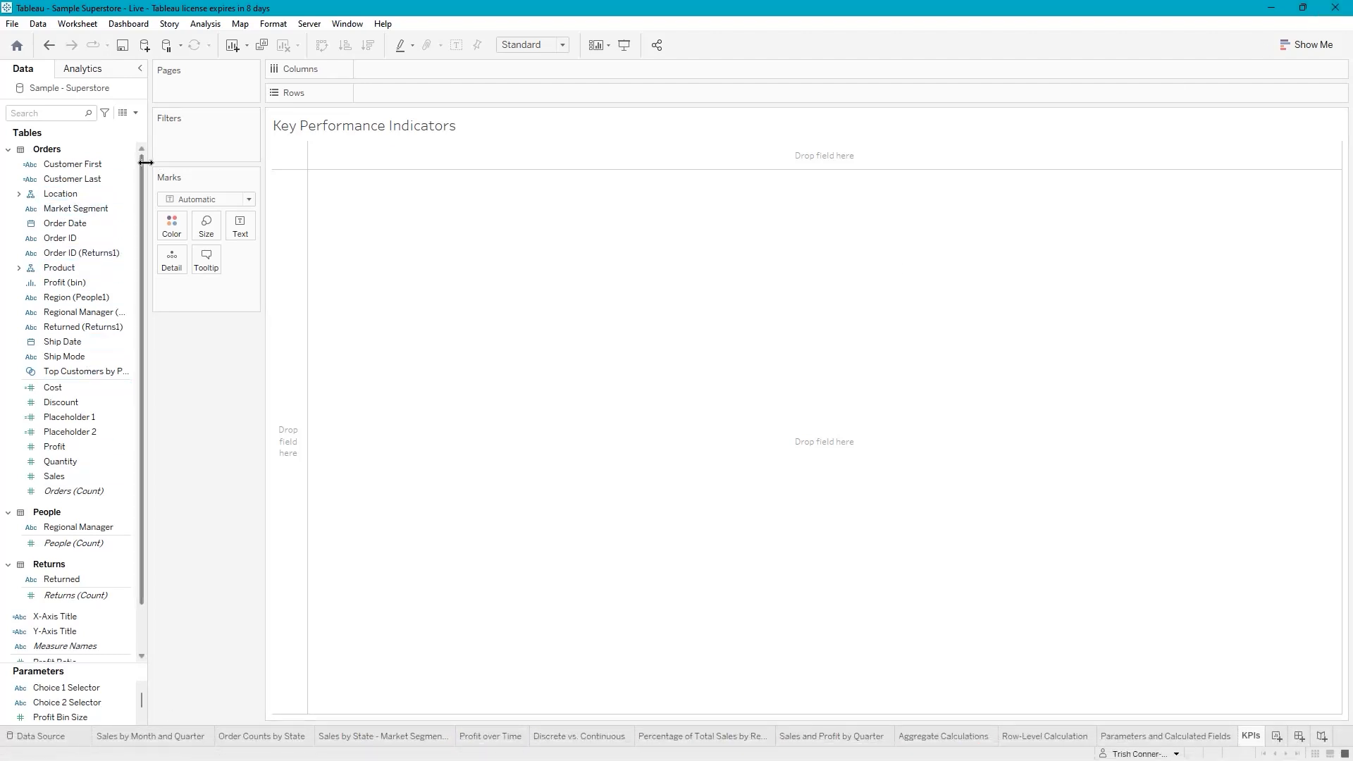
# Build a text table with Sub-Category on Rows, Region (People1) on Columns and the sum of Sales as the cell text
pyautogui.click(18, 269)
pyautogui.click(80, 298)
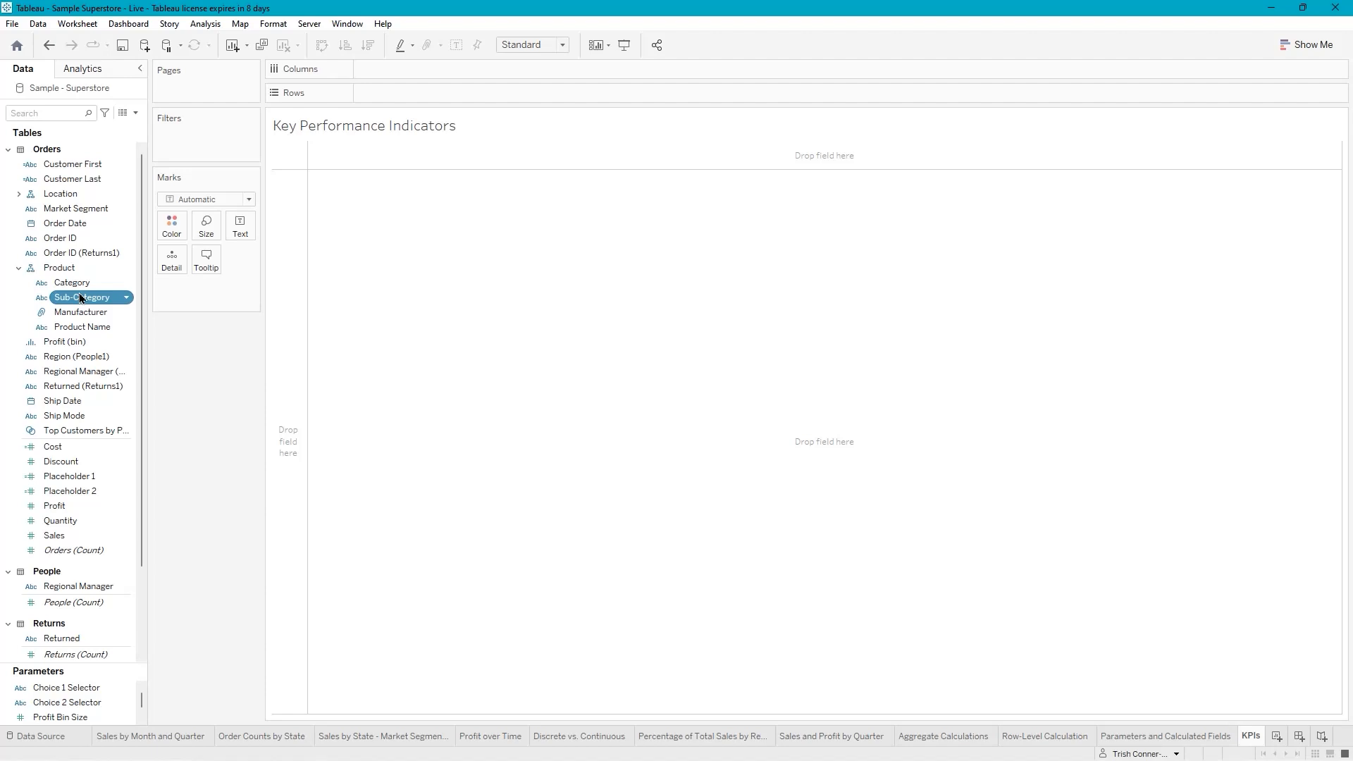
pyautogui.doubleClick(79, 298)
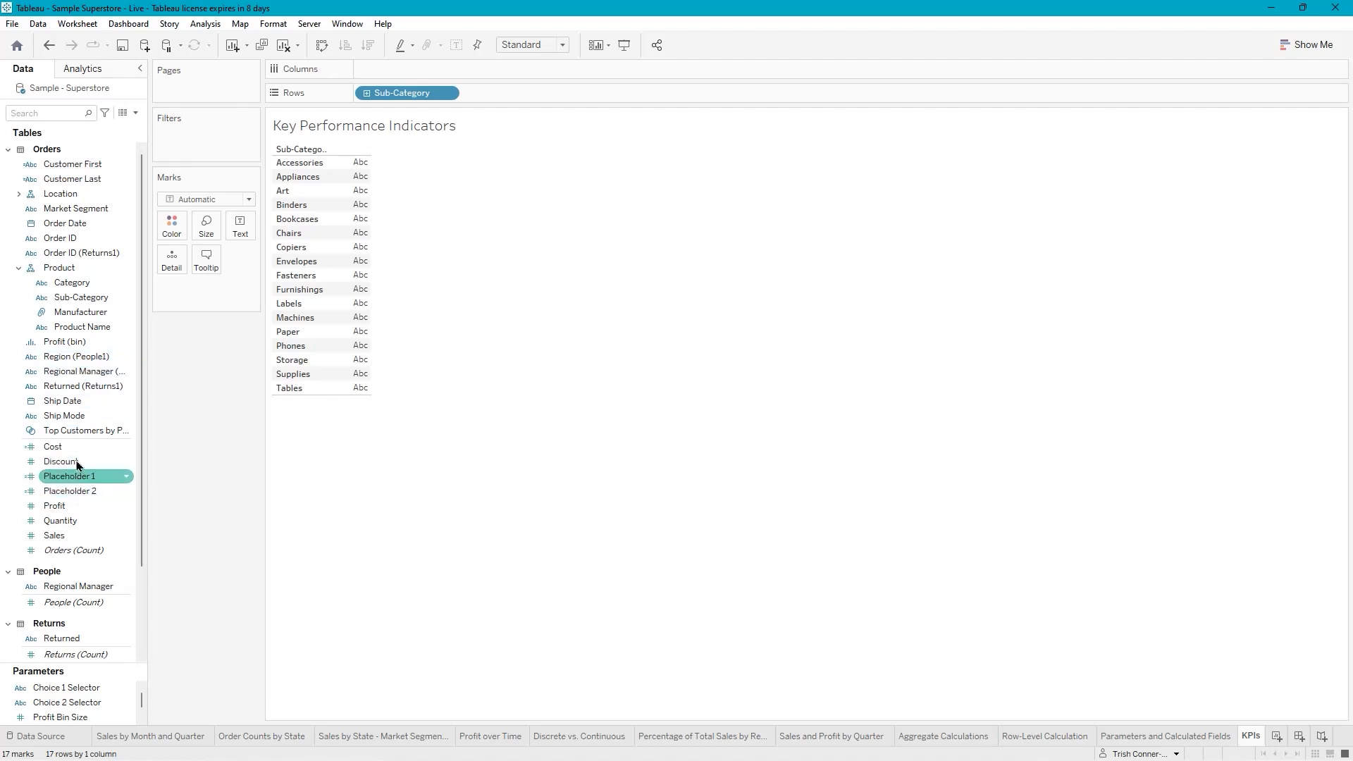
pyautogui.click(83, 357)
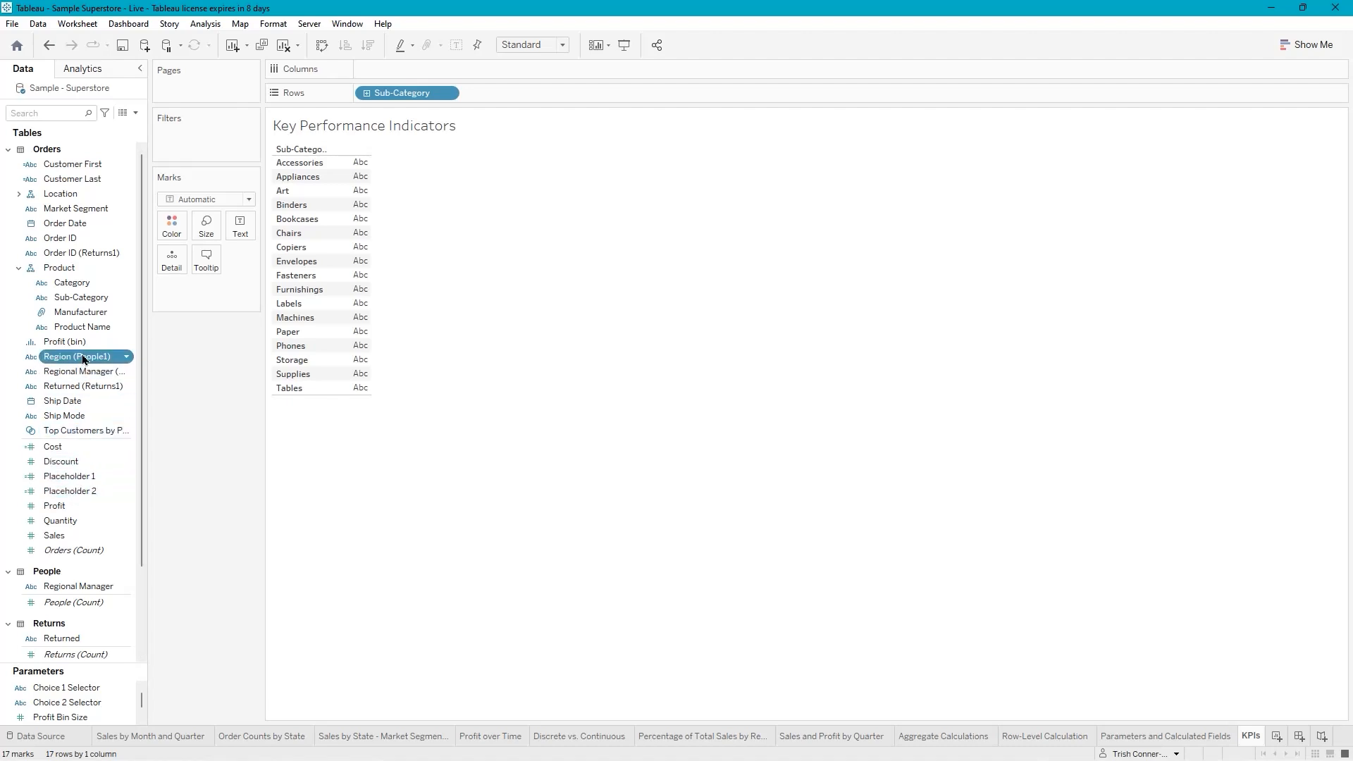
pyautogui.doubleClick(83, 357)
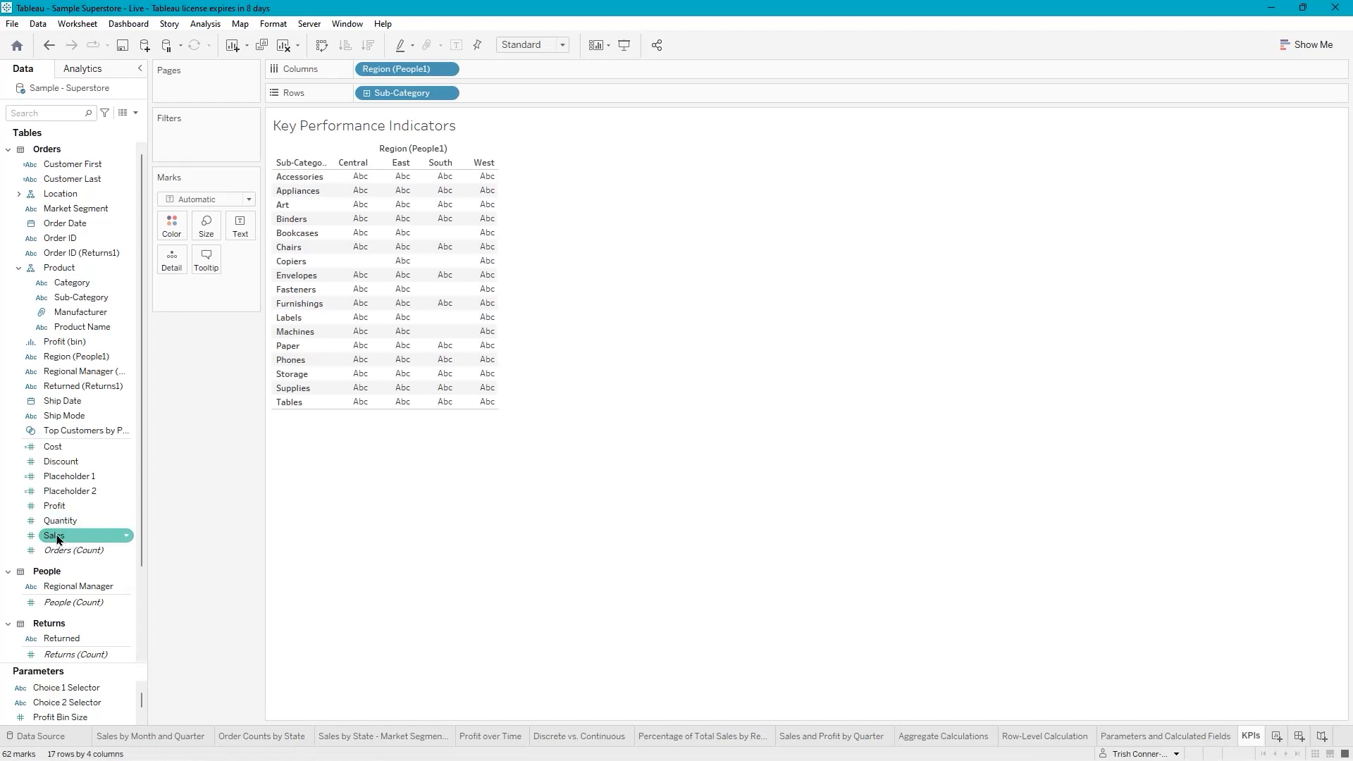
pyautogui.moveTo(57, 540); pyautogui.dragTo(238, 237)
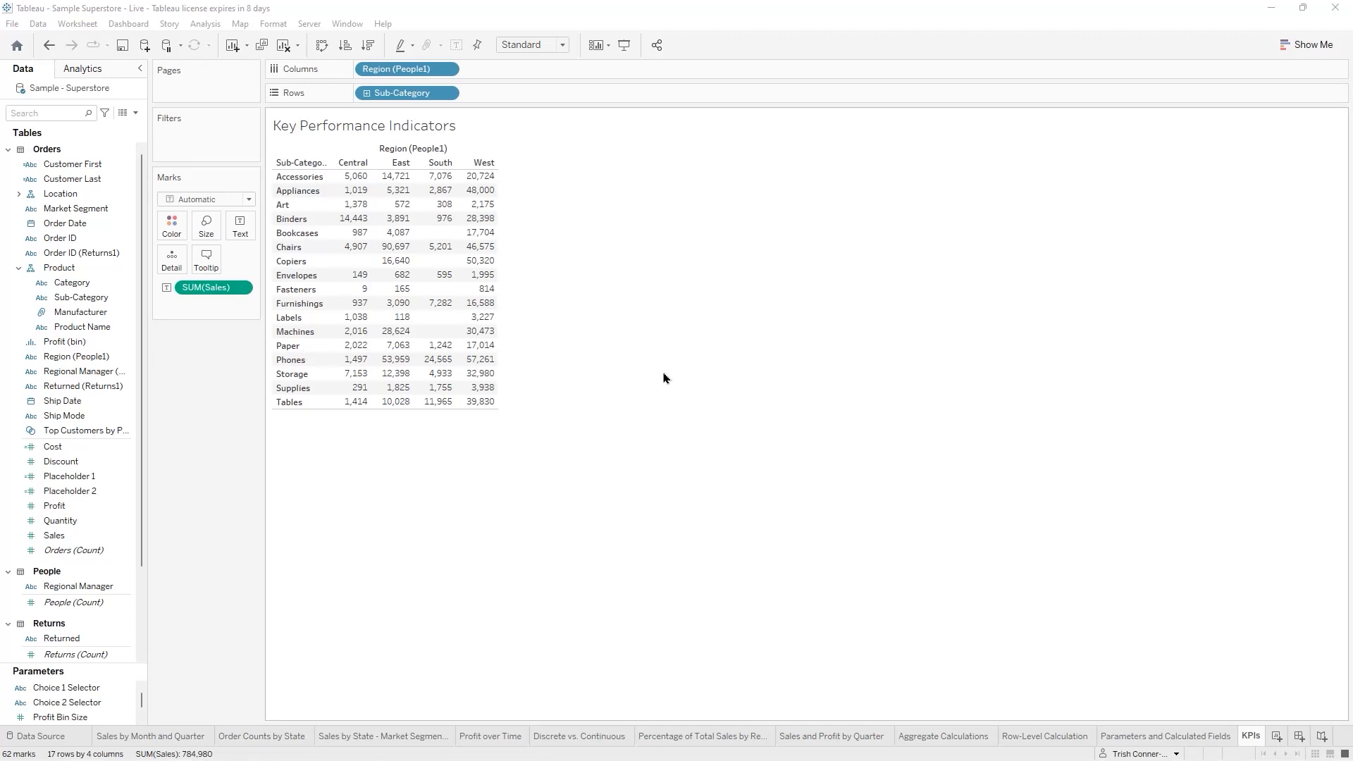
# Create a calculated field named KPI with the formula IF SUM([Sales]) > 25000 THEN "Above Benchmark" ELSE "Below Benchmark" END
pyautogui.click(200, 23)
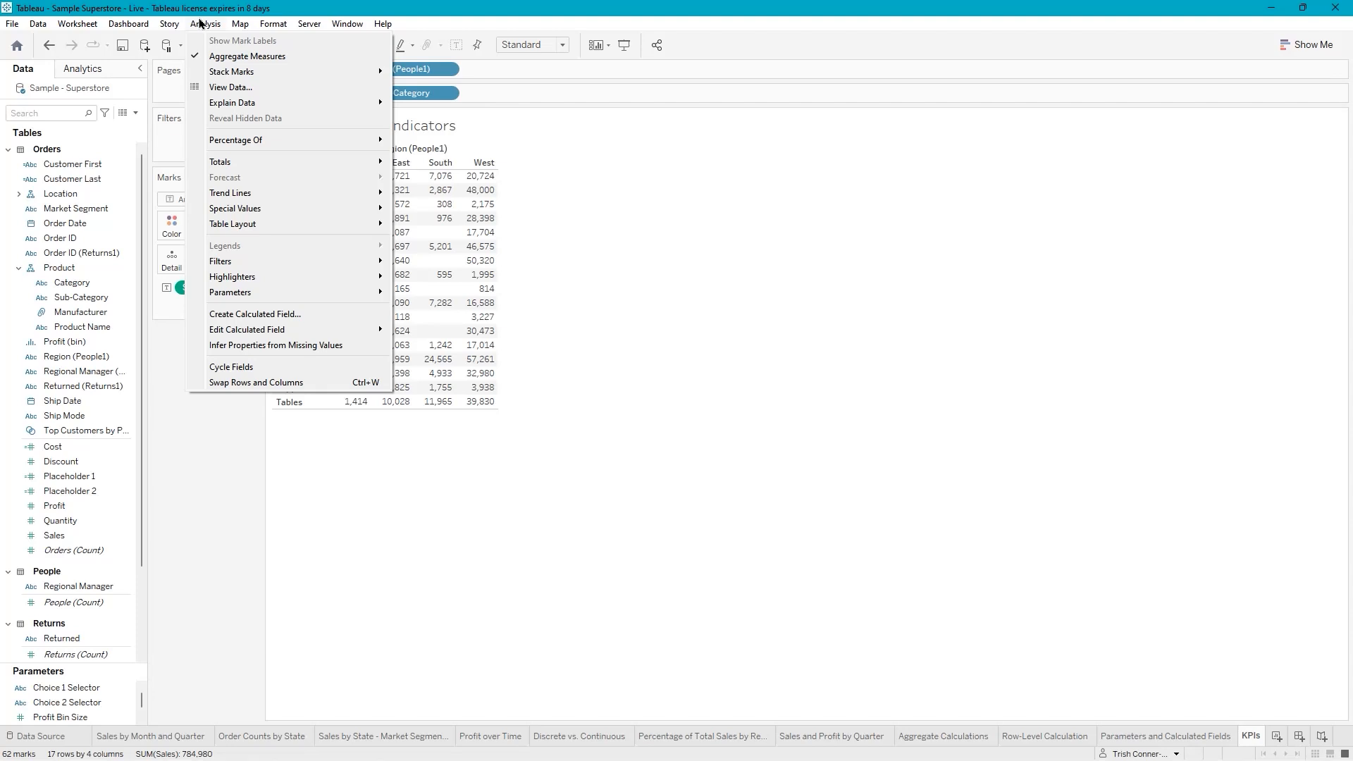
pyautogui.click(251, 319)
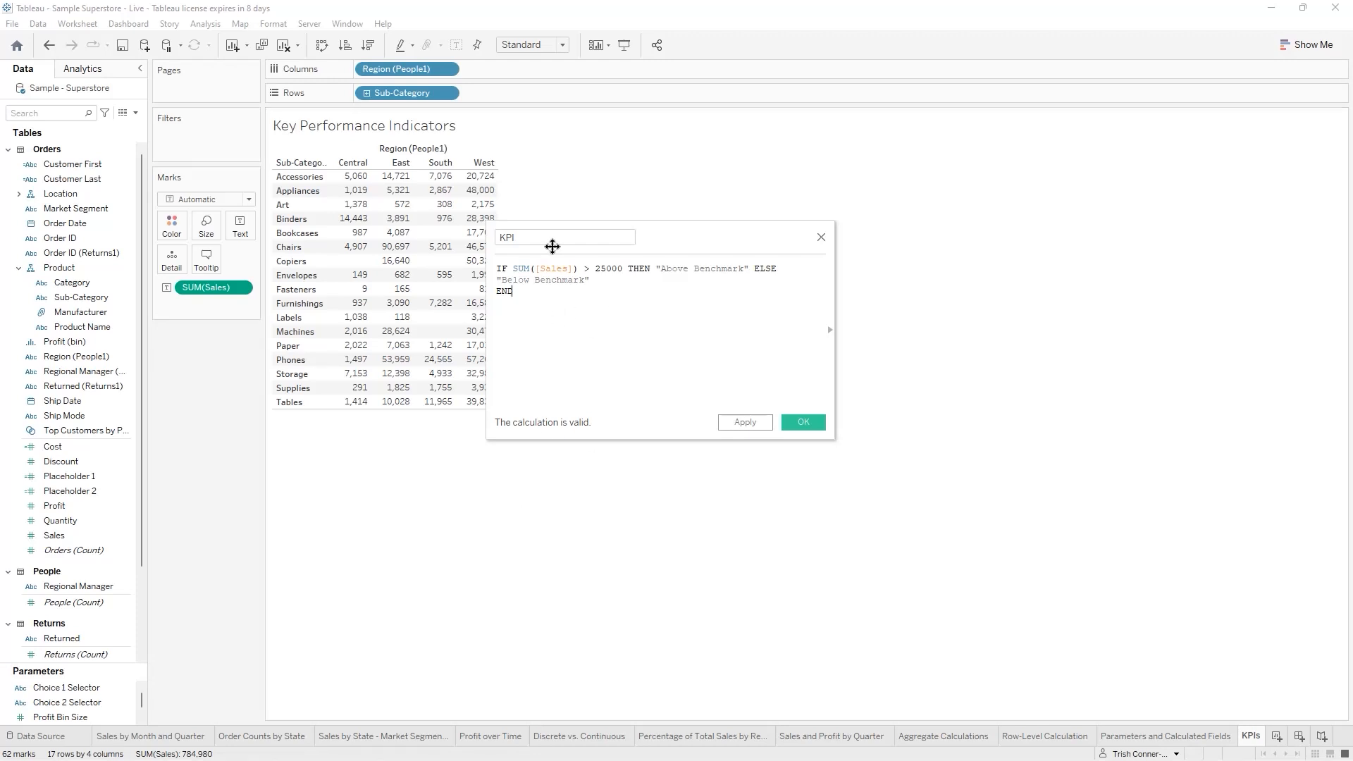
pyautogui.click(829, 334)
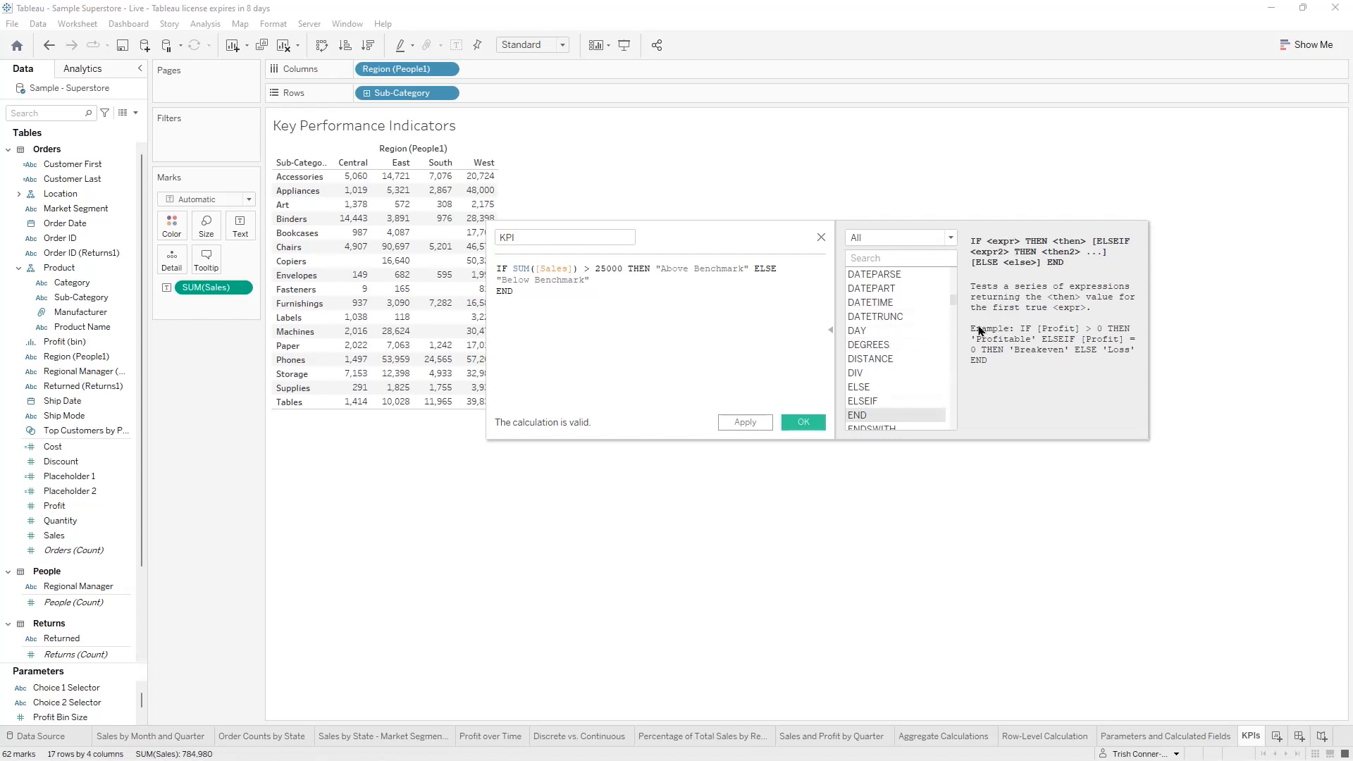
pyautogui.click(831, 337)
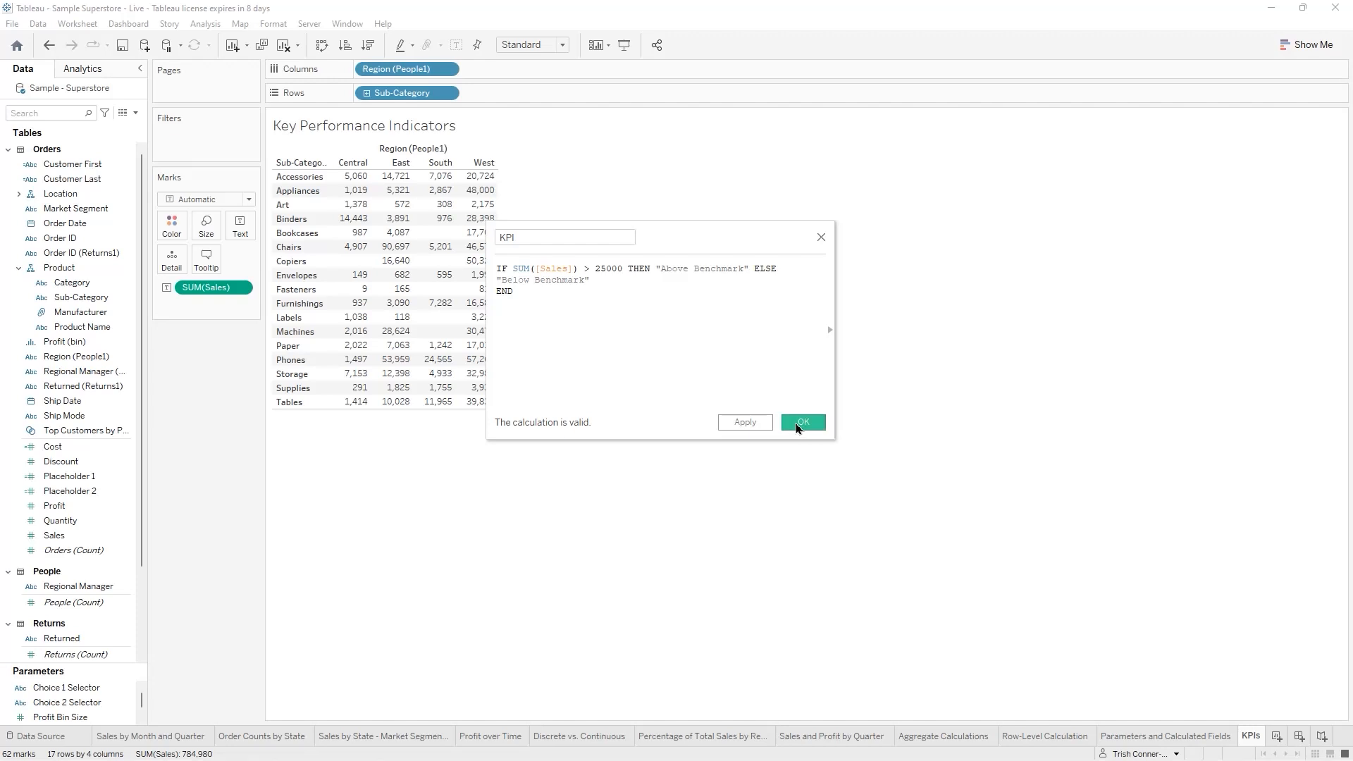
pyautogui.click(798, 424)
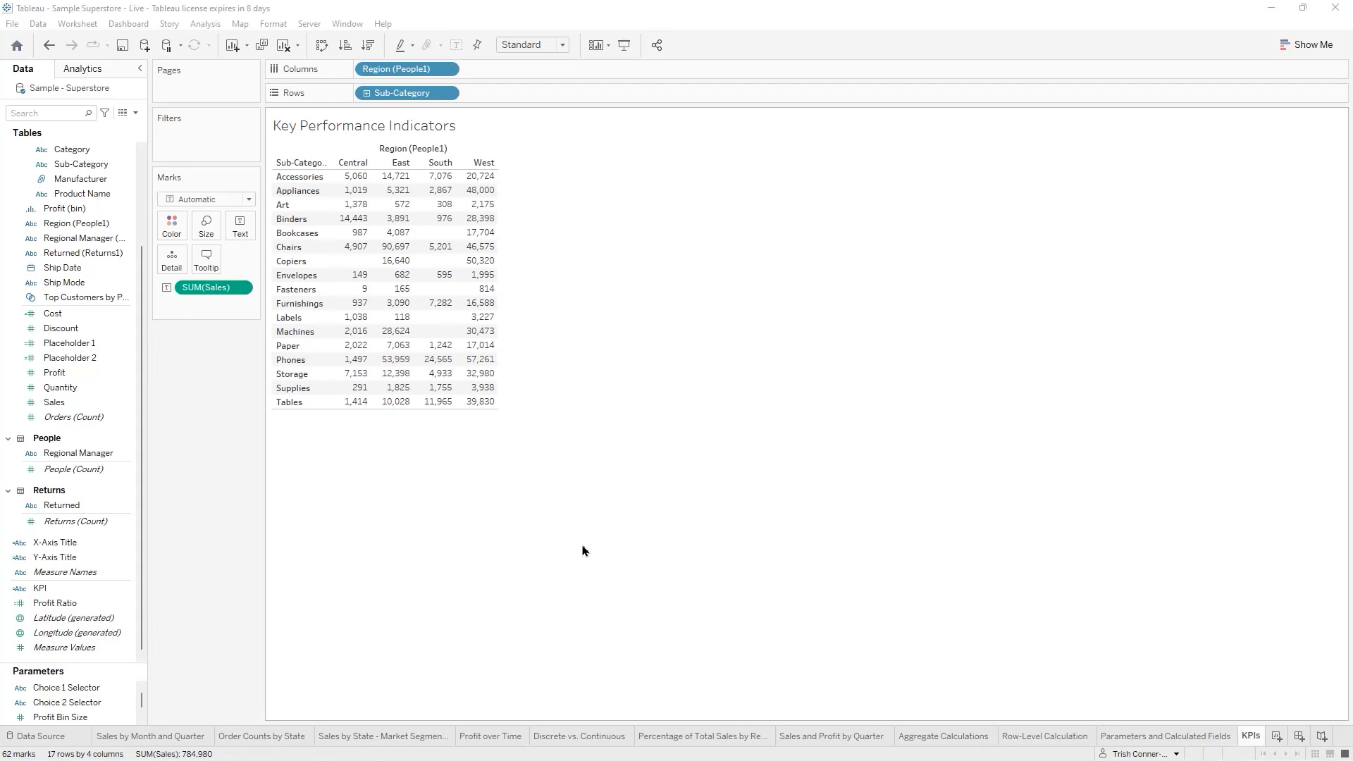
# Change the mark type of the Key Performance Indicators table from Automatic to Shape
pyautogui.click(249, 201)
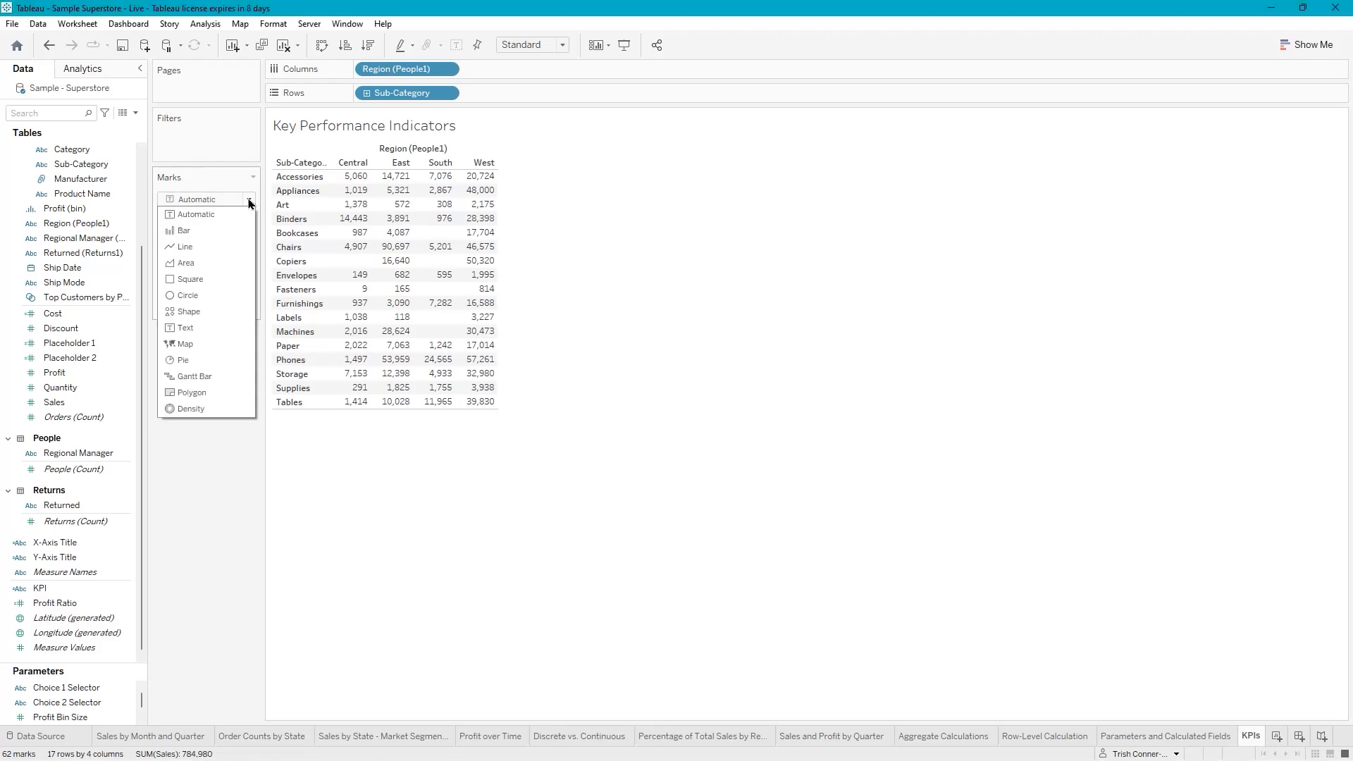
pyautogui.click(188, 314)
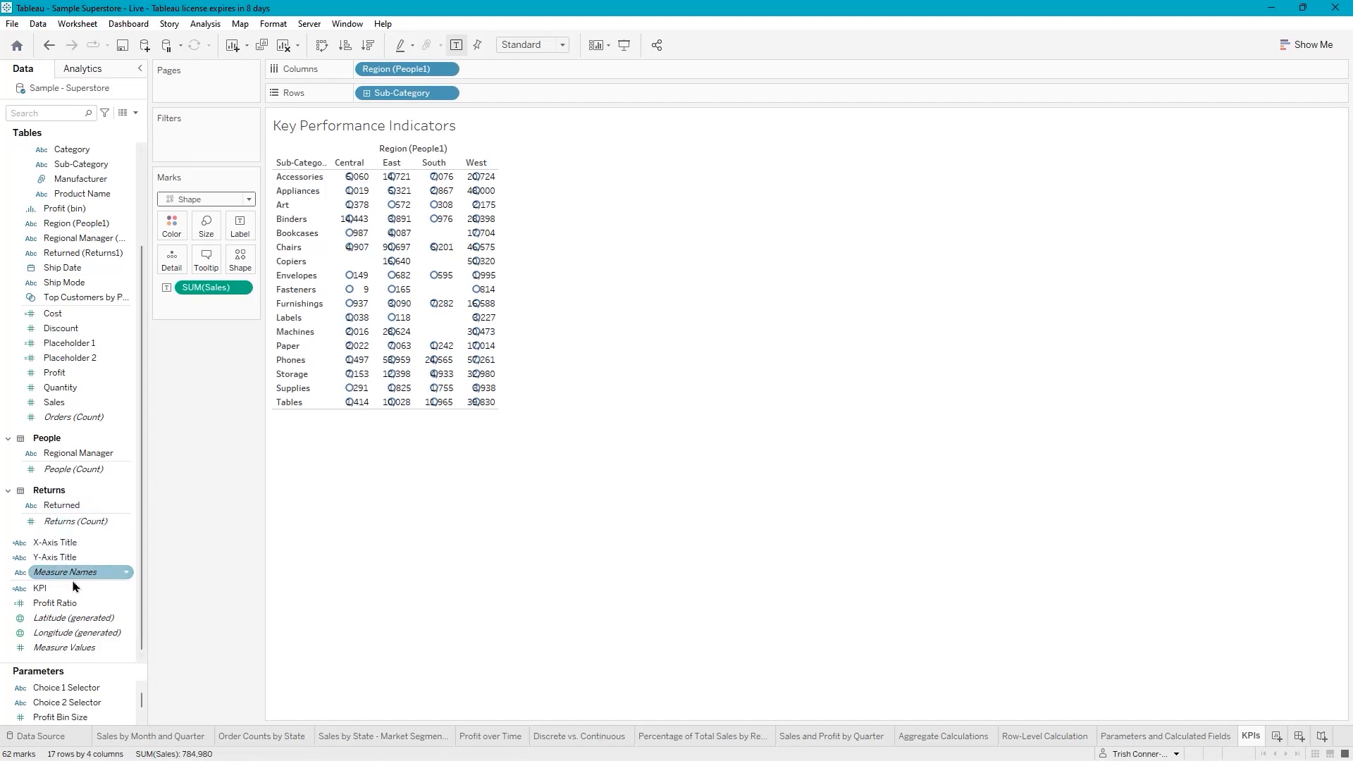
# Encode KPI as shape, using the KPI palette's green check mark for Above Benchmark and red X for Below Benchmark
pyautogui.moveTo(57, 594); pyautogui.dragTo(237, 264)
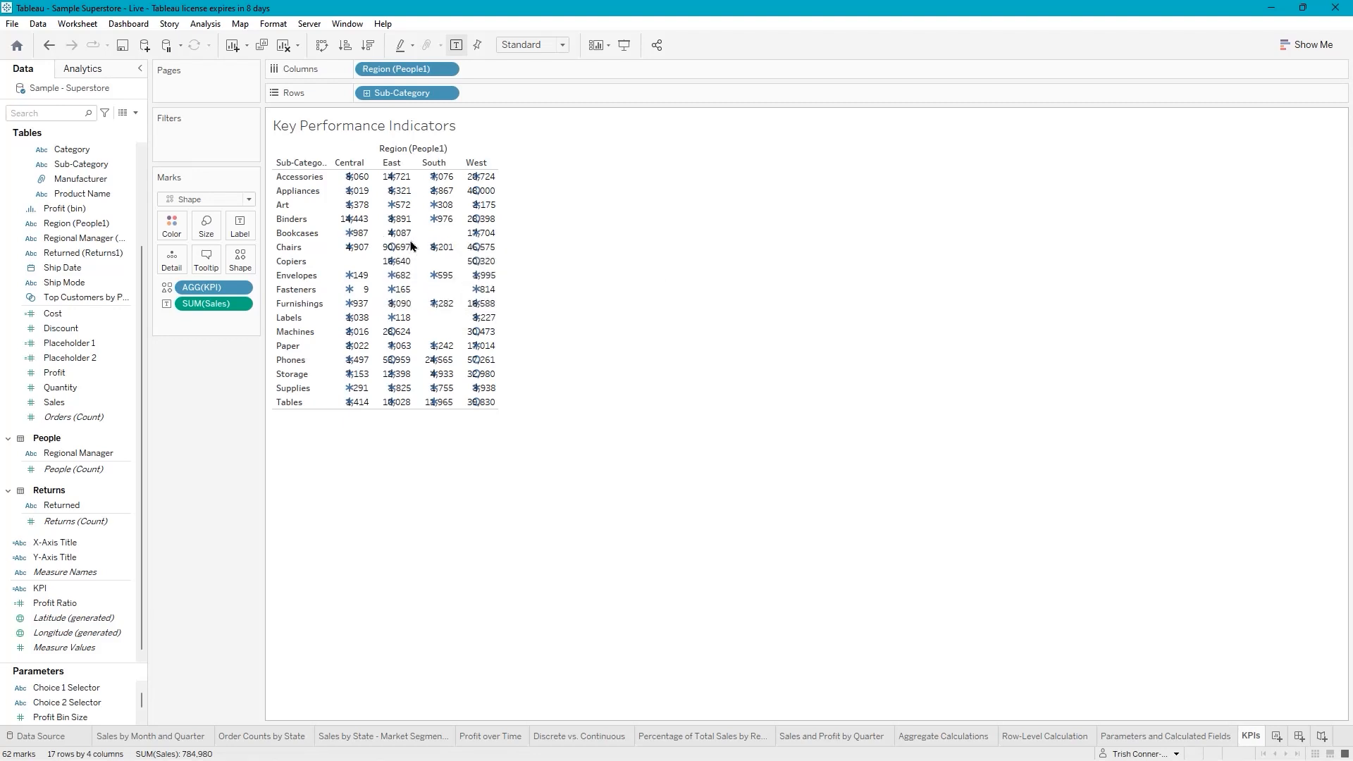
pyautogui.moveTo(408, 249)
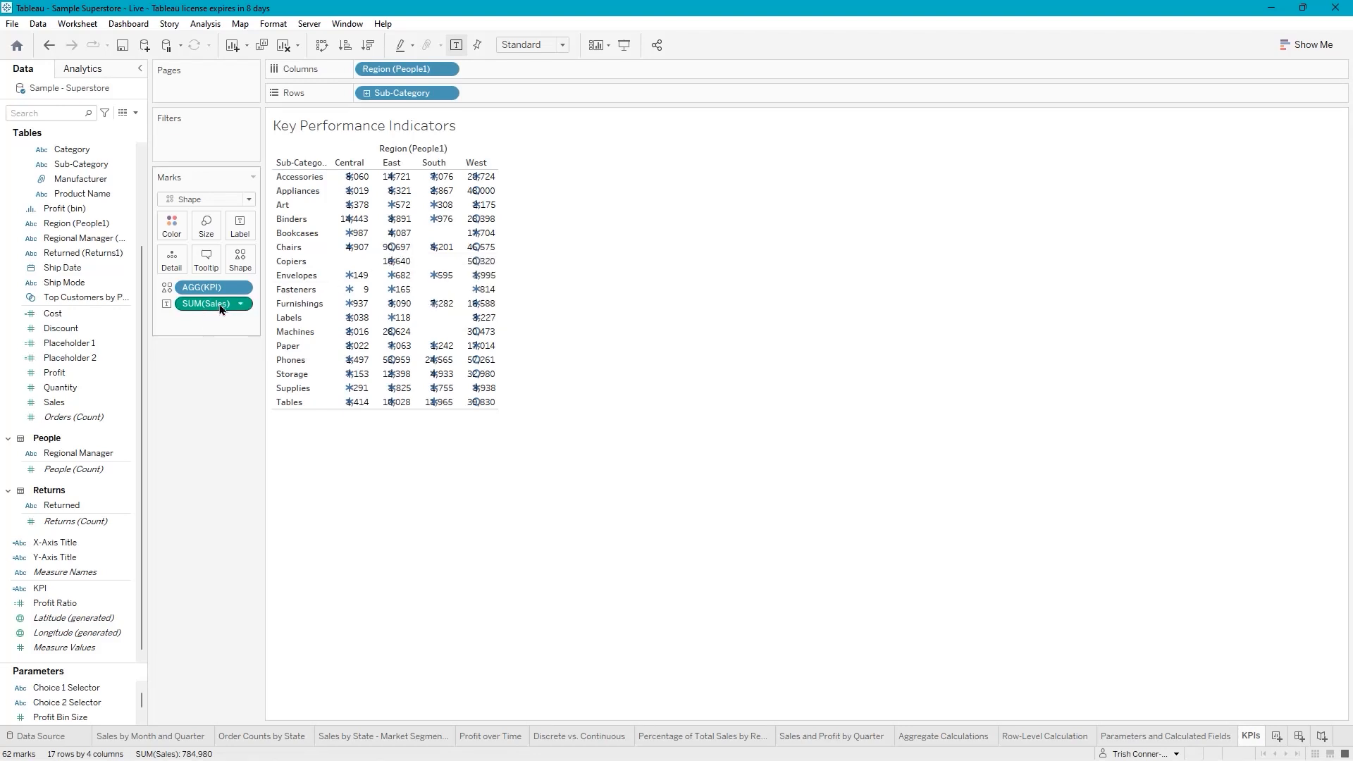
pyautogui.click(240, 259)
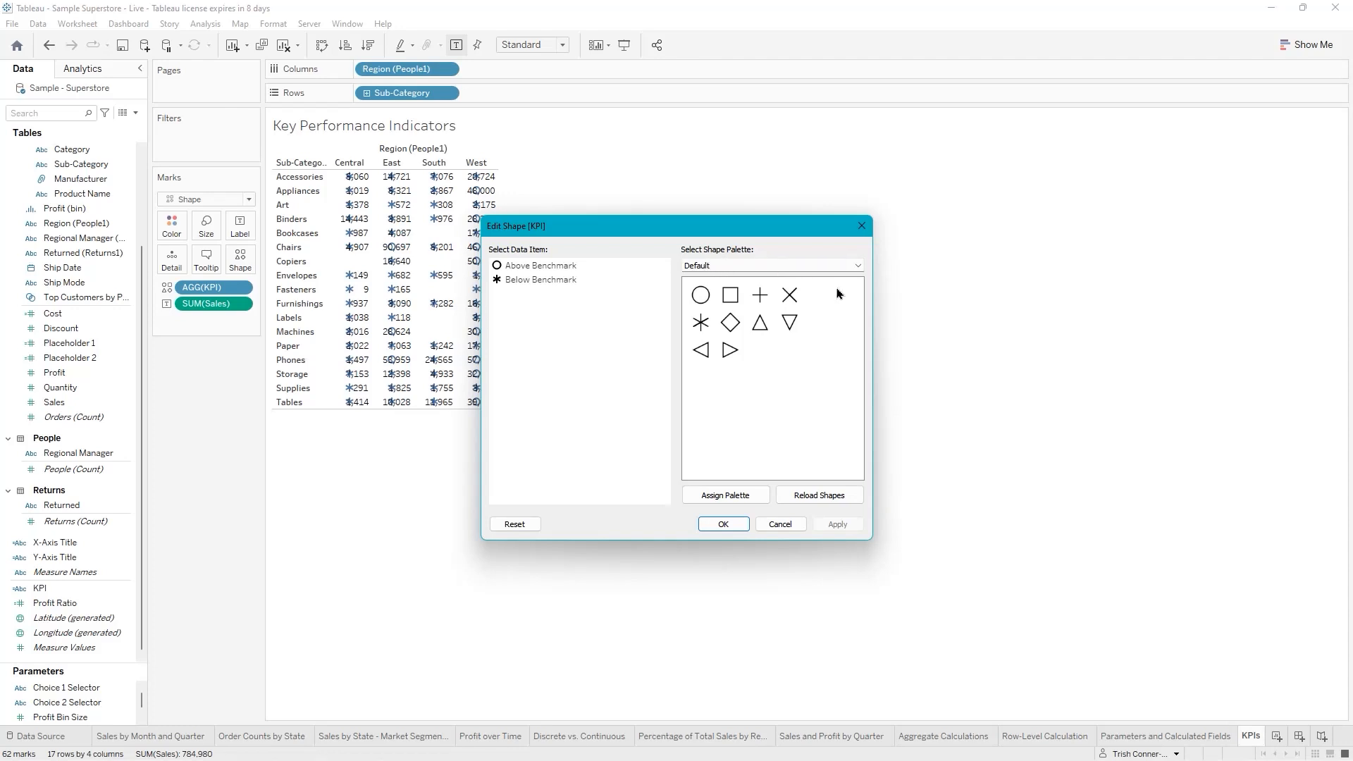
pyautogui.click(857, 266)
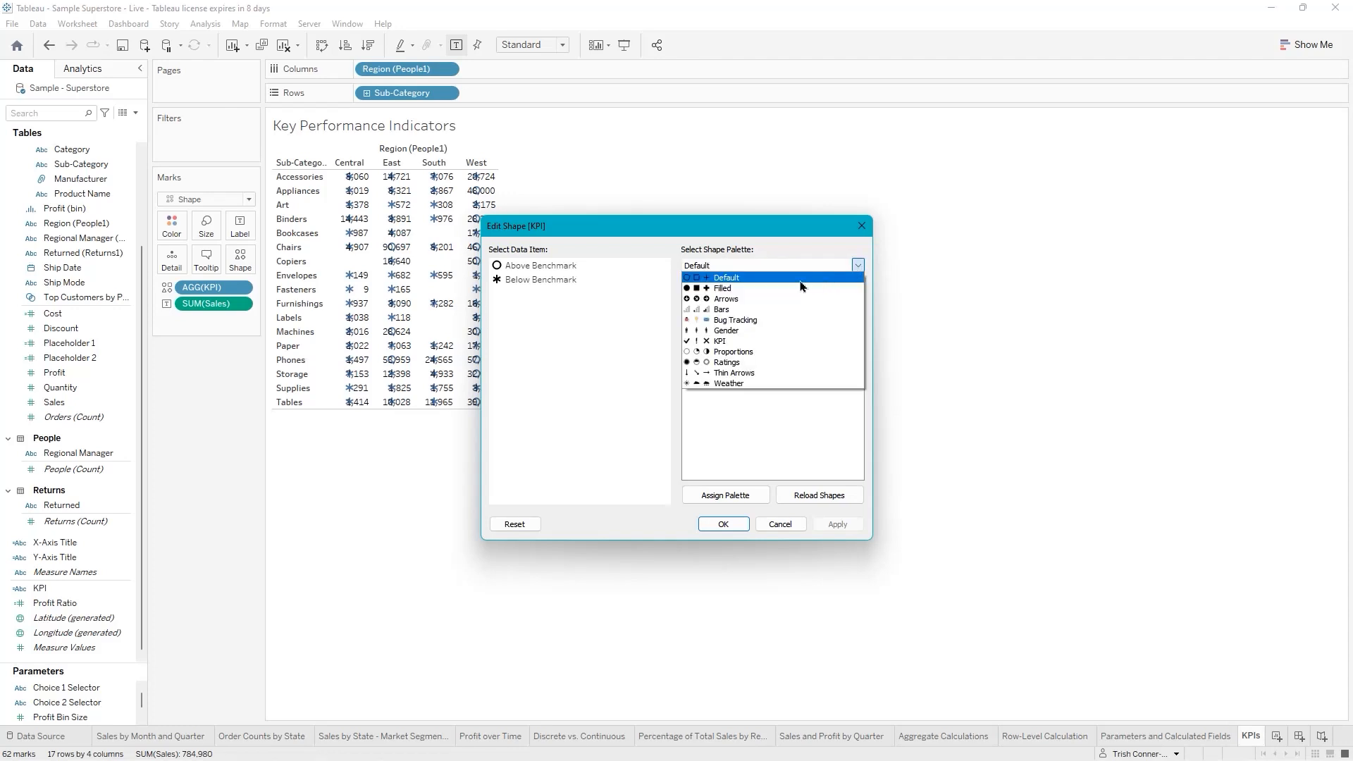
pyautogui.click(729, 343)
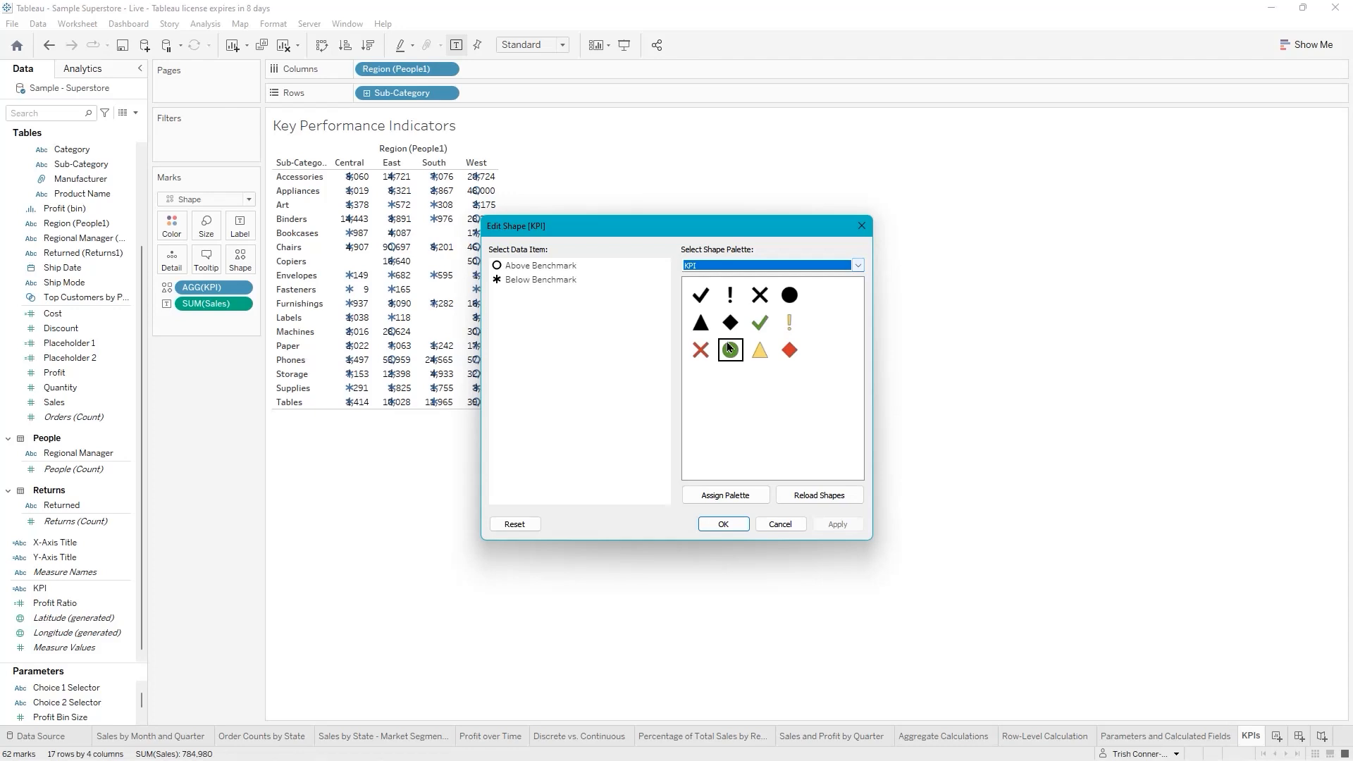
pyautogui.click(518, 269)
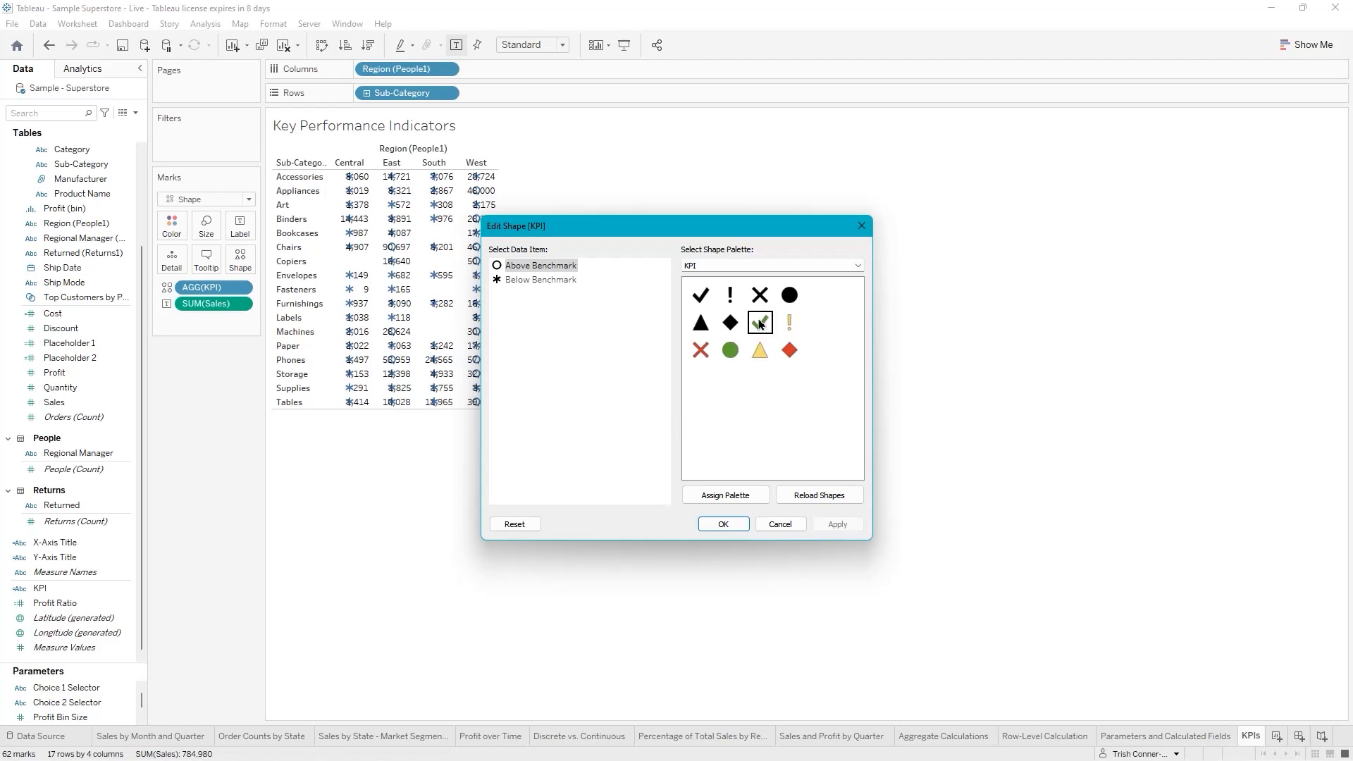
pyautogui.click(760, 323)
pyautogui.click(523, 281)
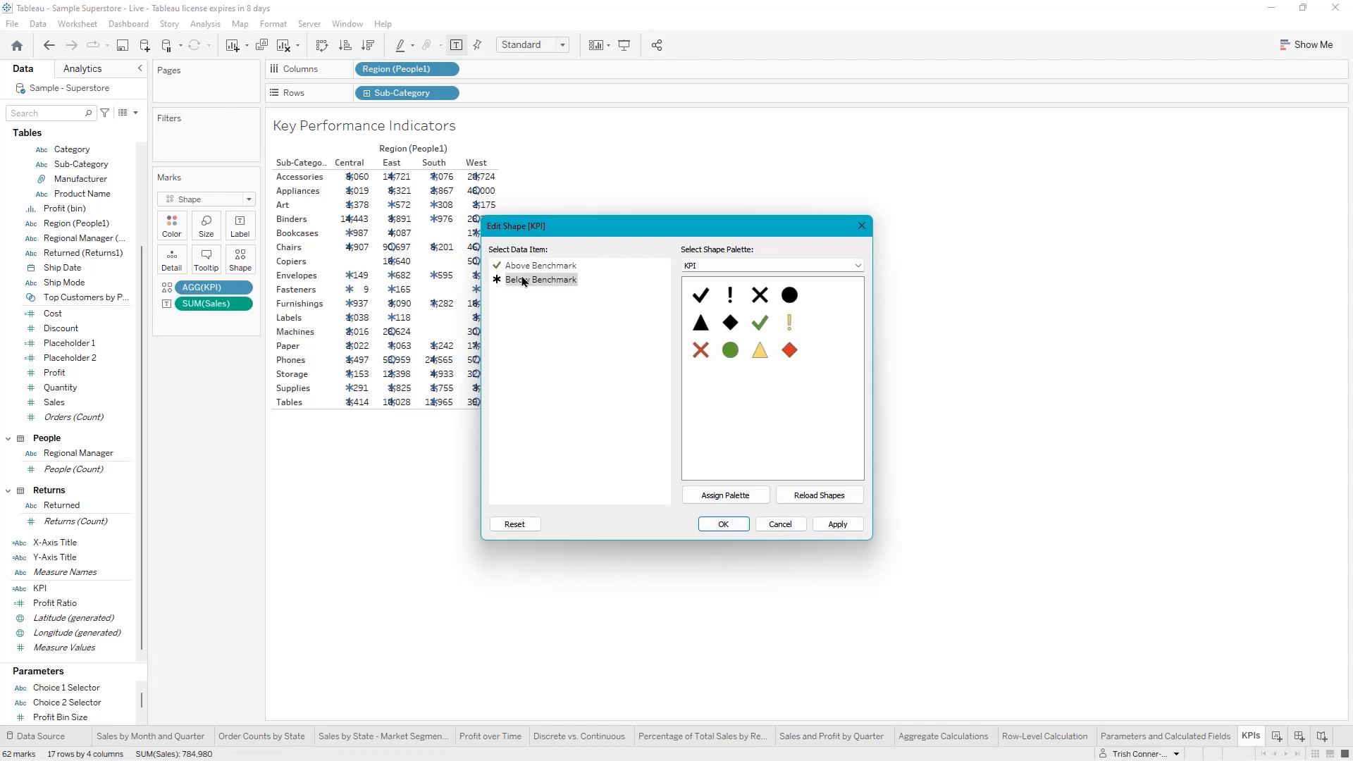
pyautogui.click(701, 350)
pyautogui.click(836, 525)
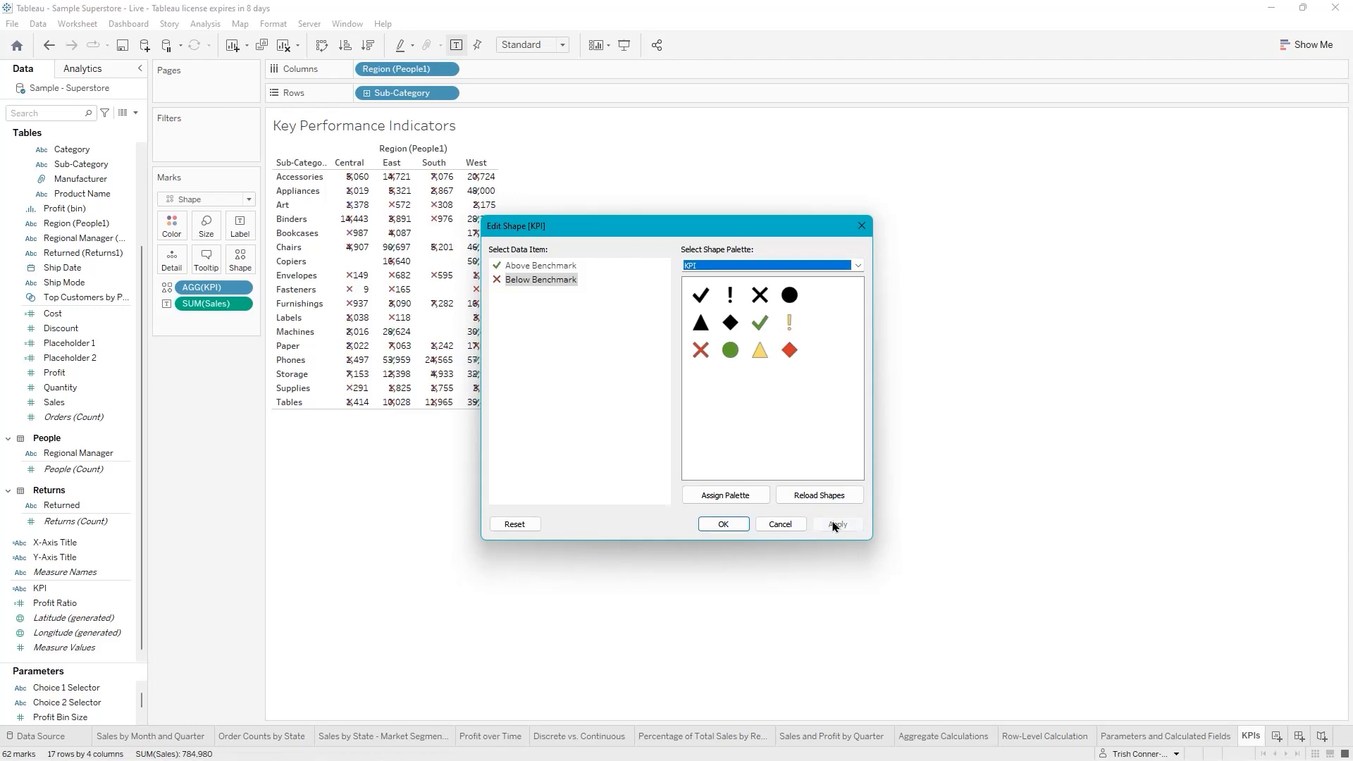
pyautogui.click(723, 524)
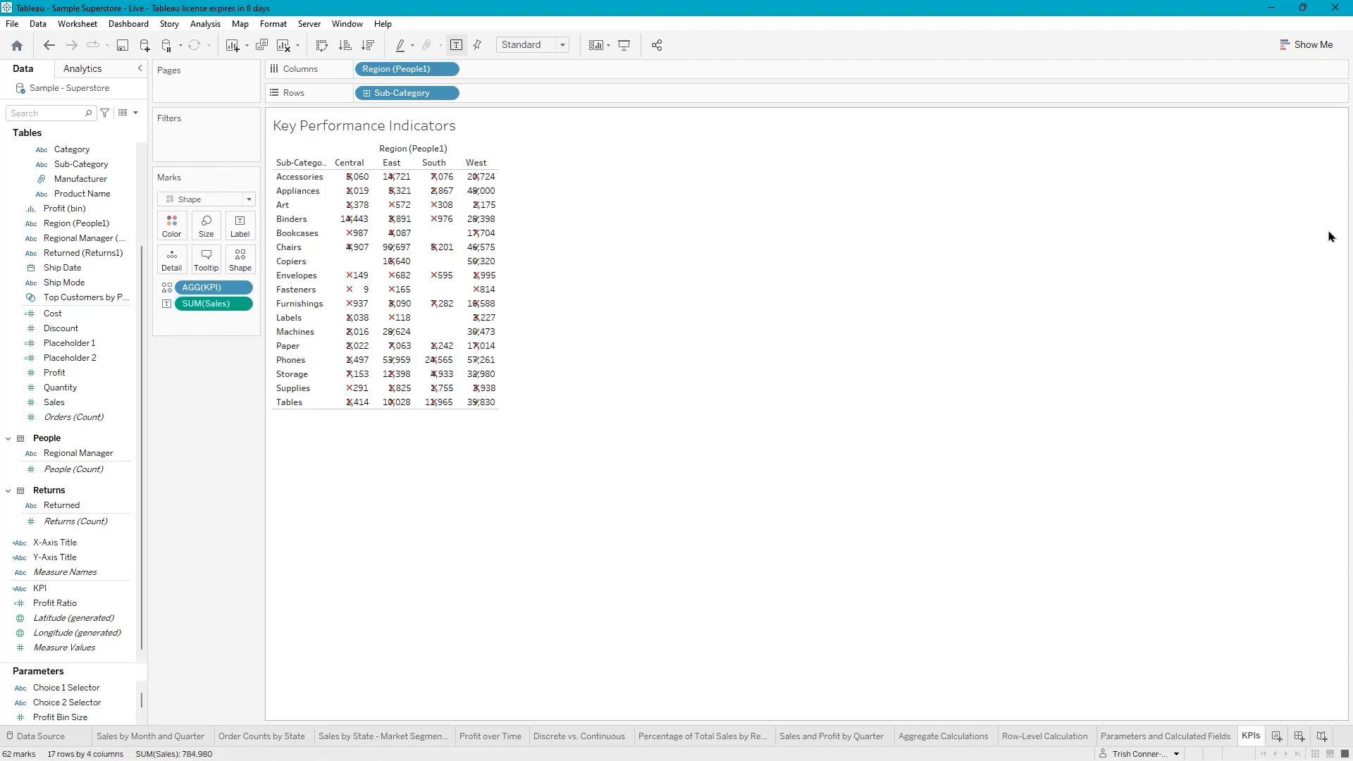
# Show the KPI shape legend and move SUM(Sales) from the mark label to Detail
pyautogui.click(205, 24)
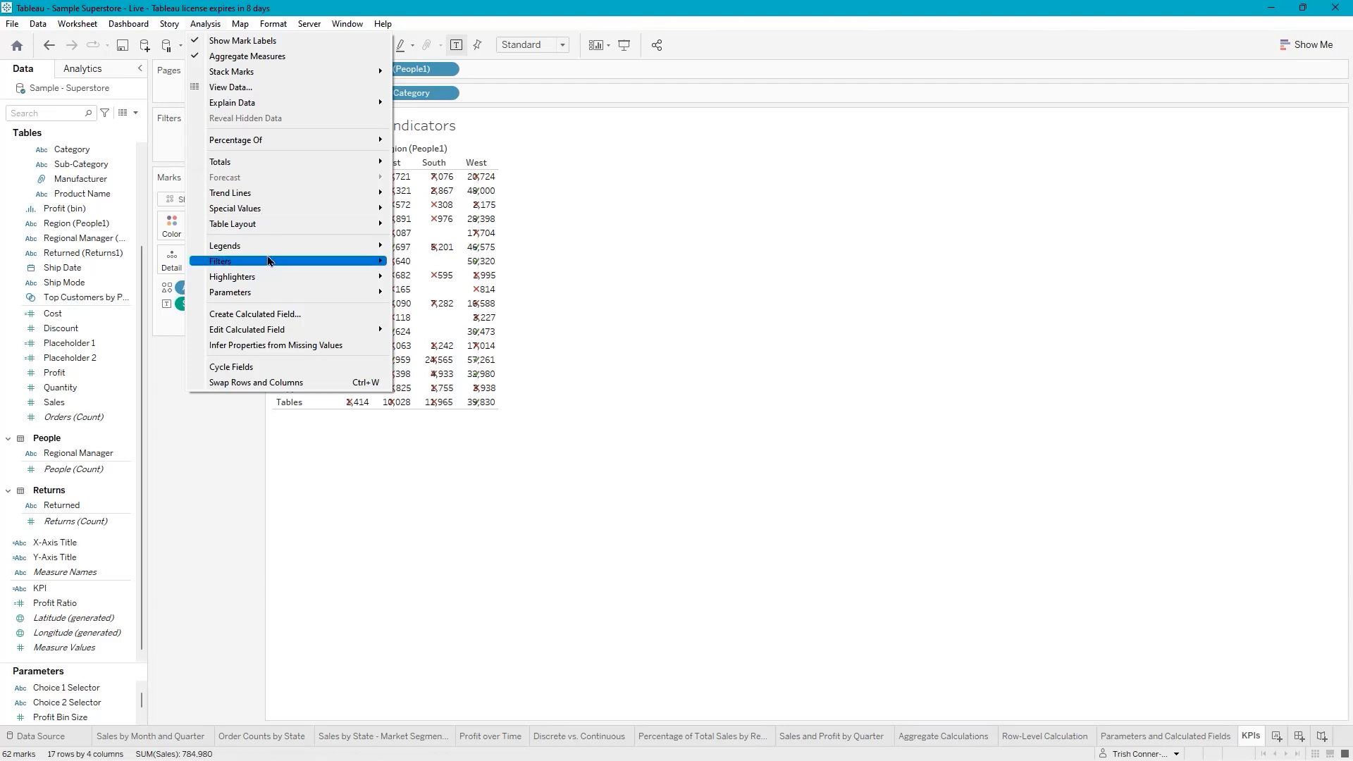
pyautogui.moveTo(305, 246)
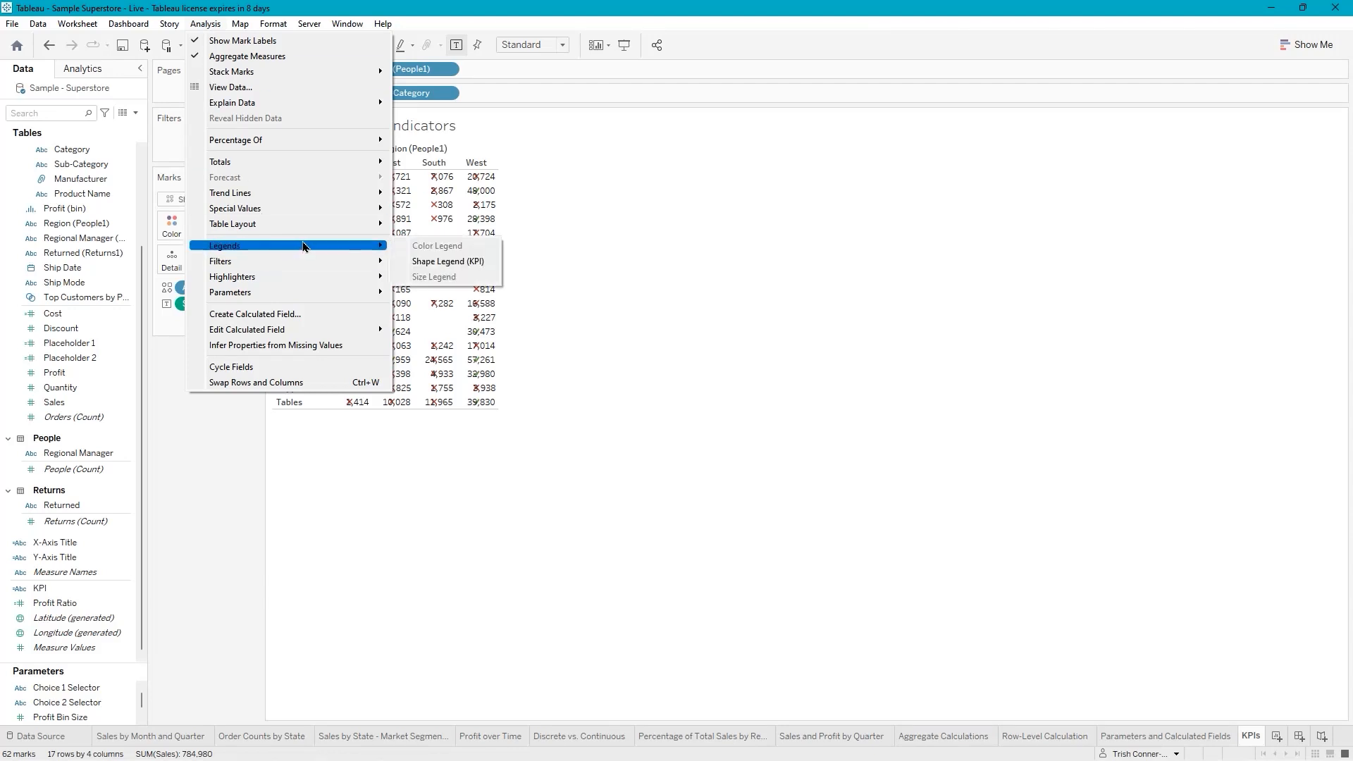
pyautogui.click(449, 265)
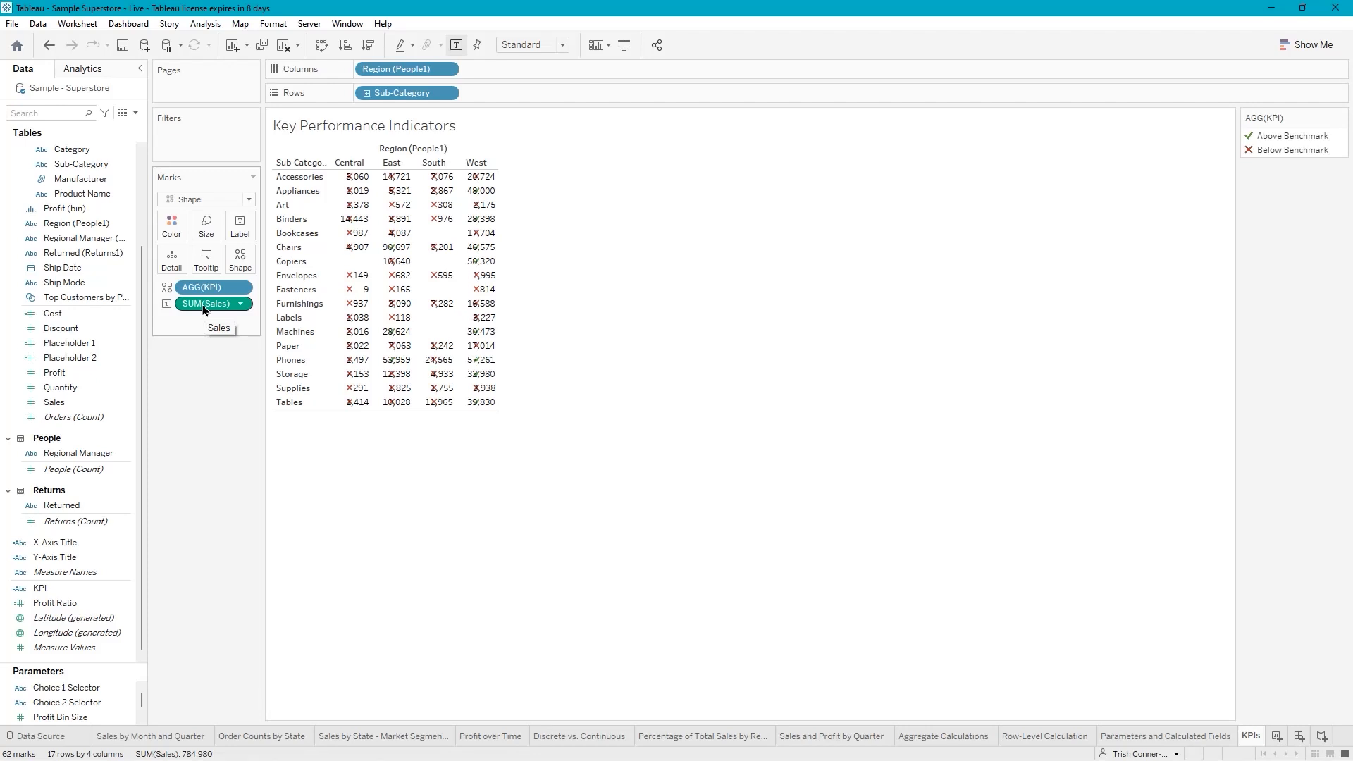
pyautogui.moveTo(203, 310); pyautogui.dragTo(173, 269)
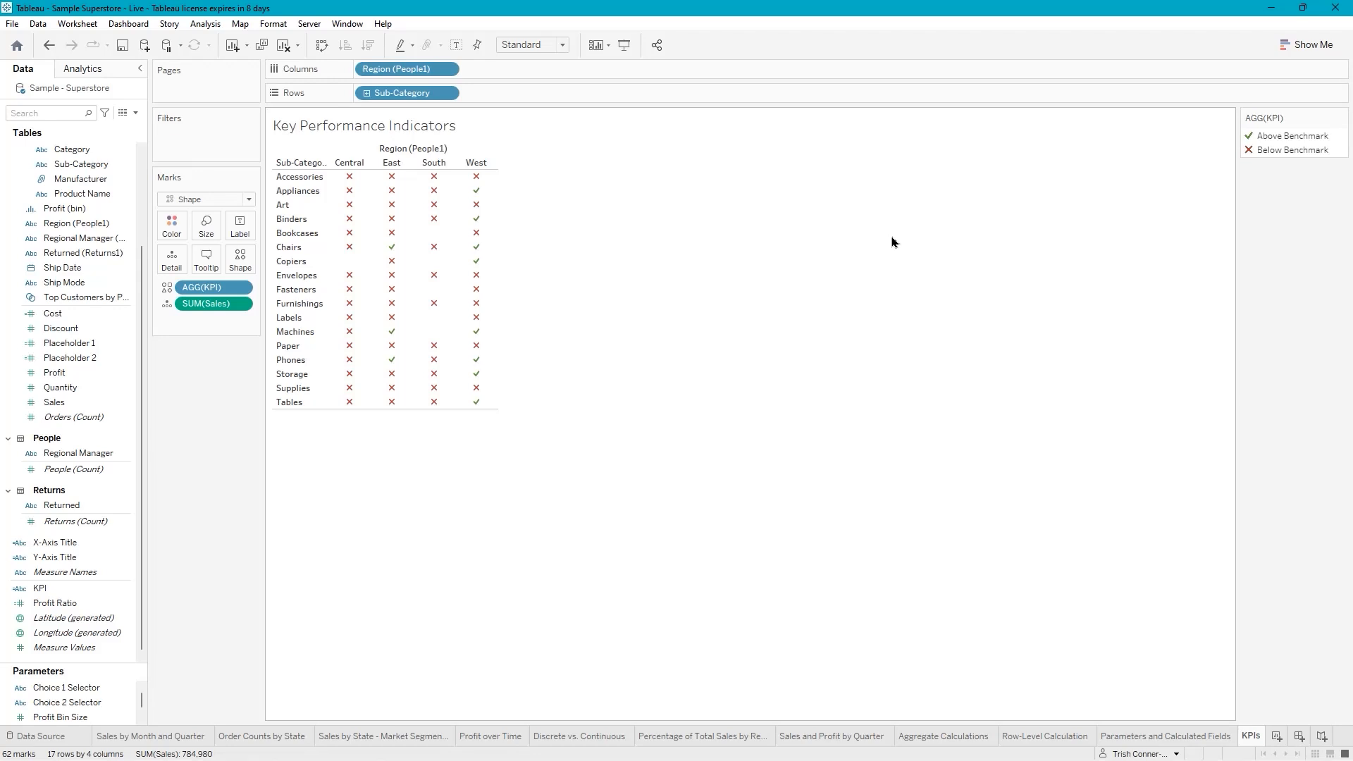
# Hide the field labels for columns in the Key Performance Indicators table and save the workbook
pyautogui.rightClick(405, 152)
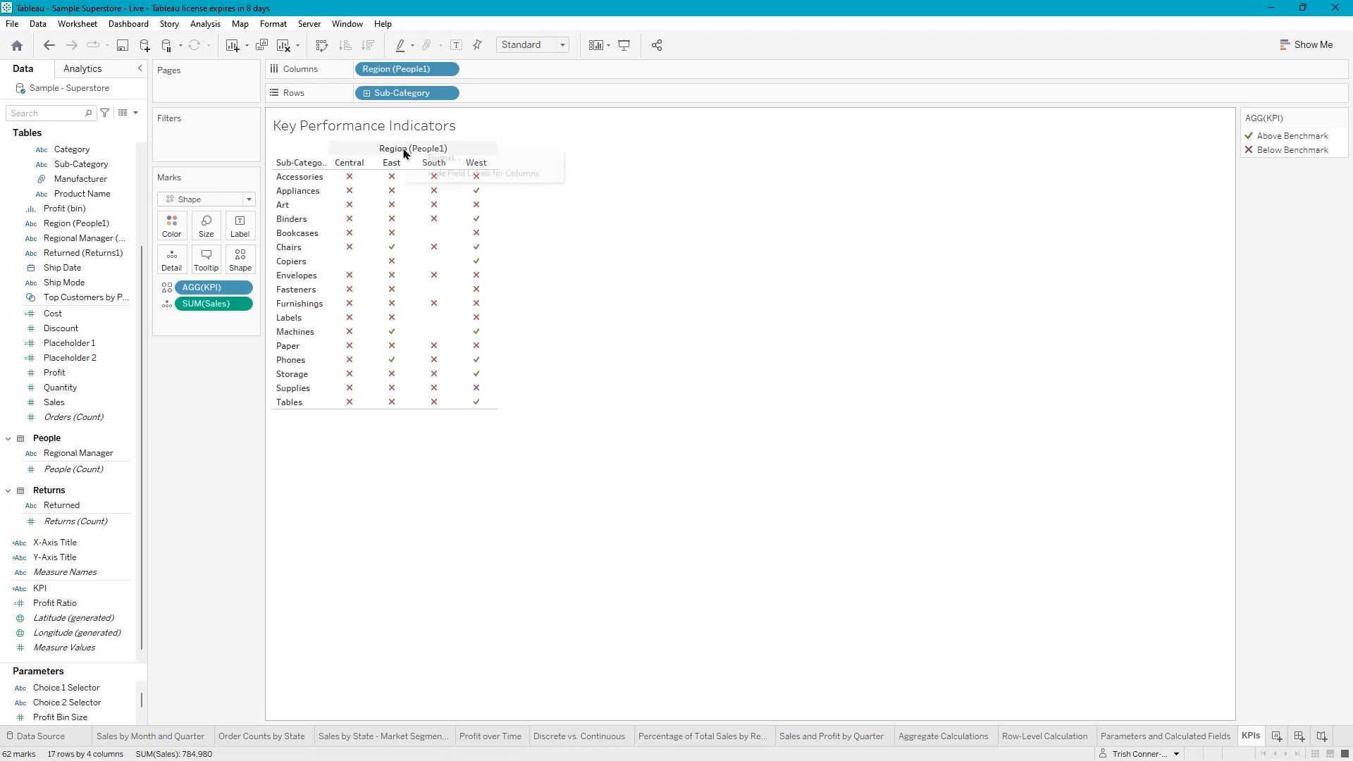
pyautogui.click(436, 173)
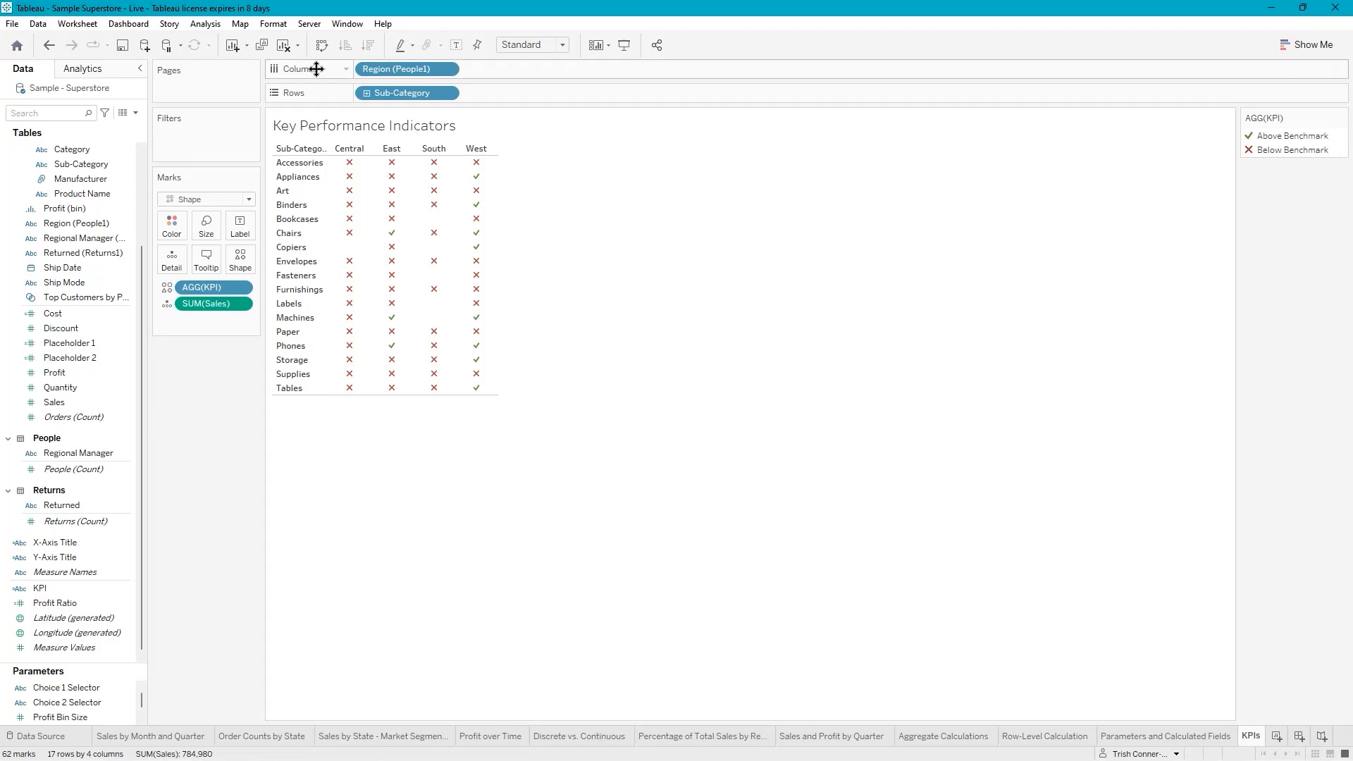
pyautogui.click(128, 52)
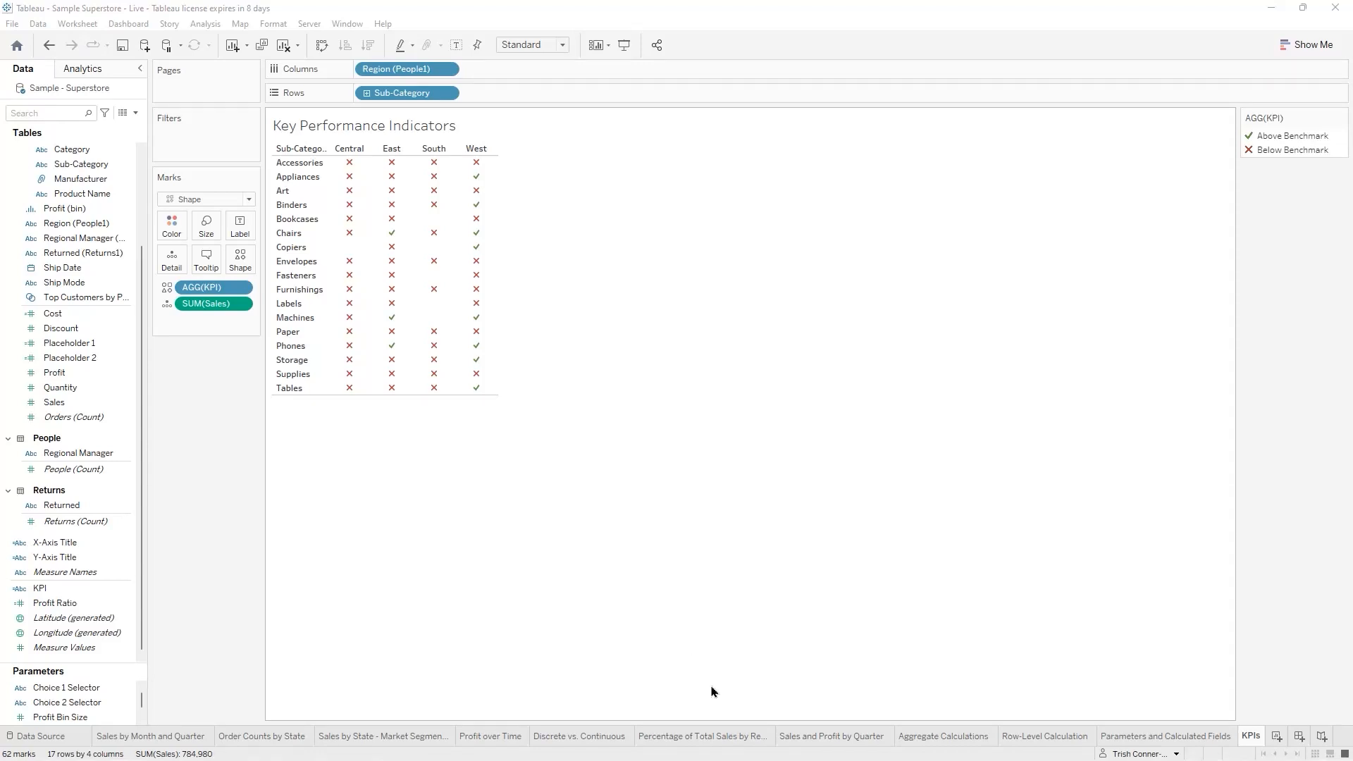
# Create a new worksheet and add Market Segment to Rows
pyautogui.click(1277, 736)
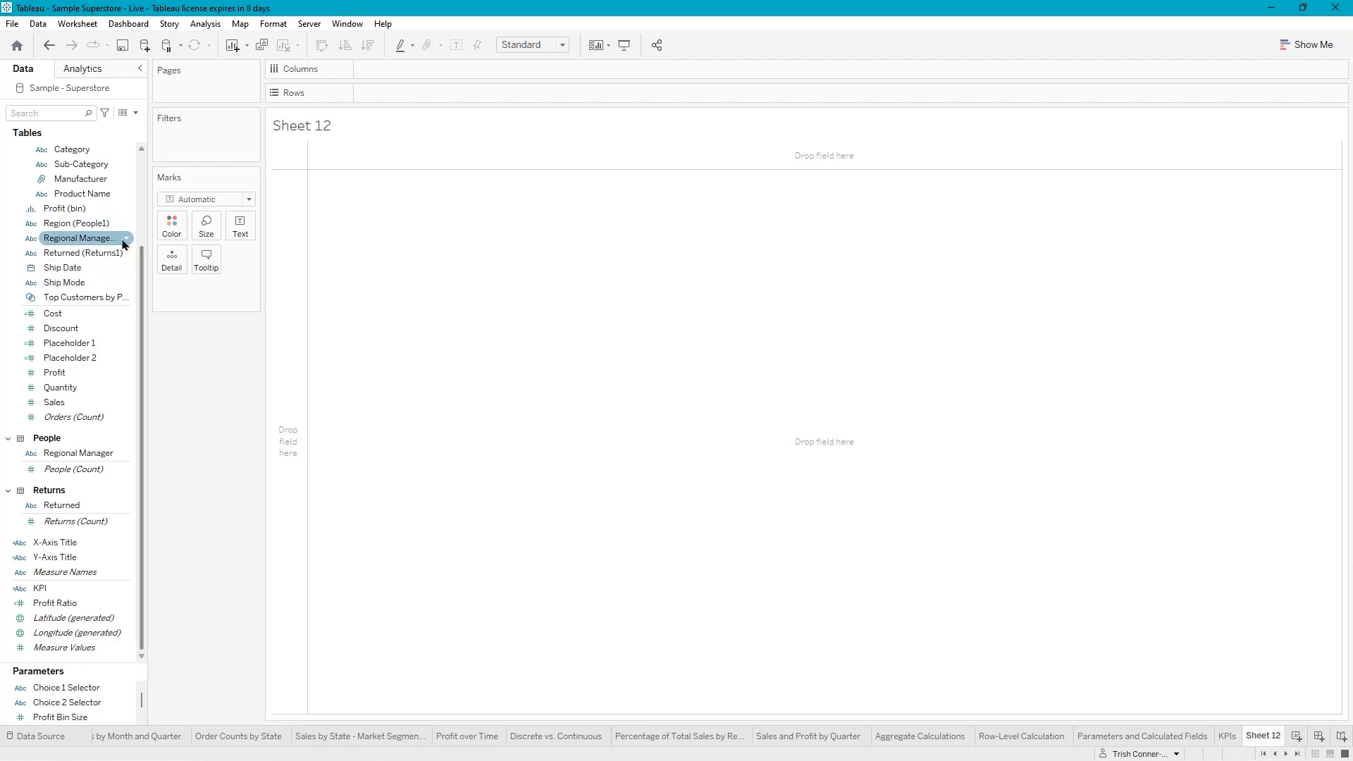
pyautogui.scroll(3, 72, 254)
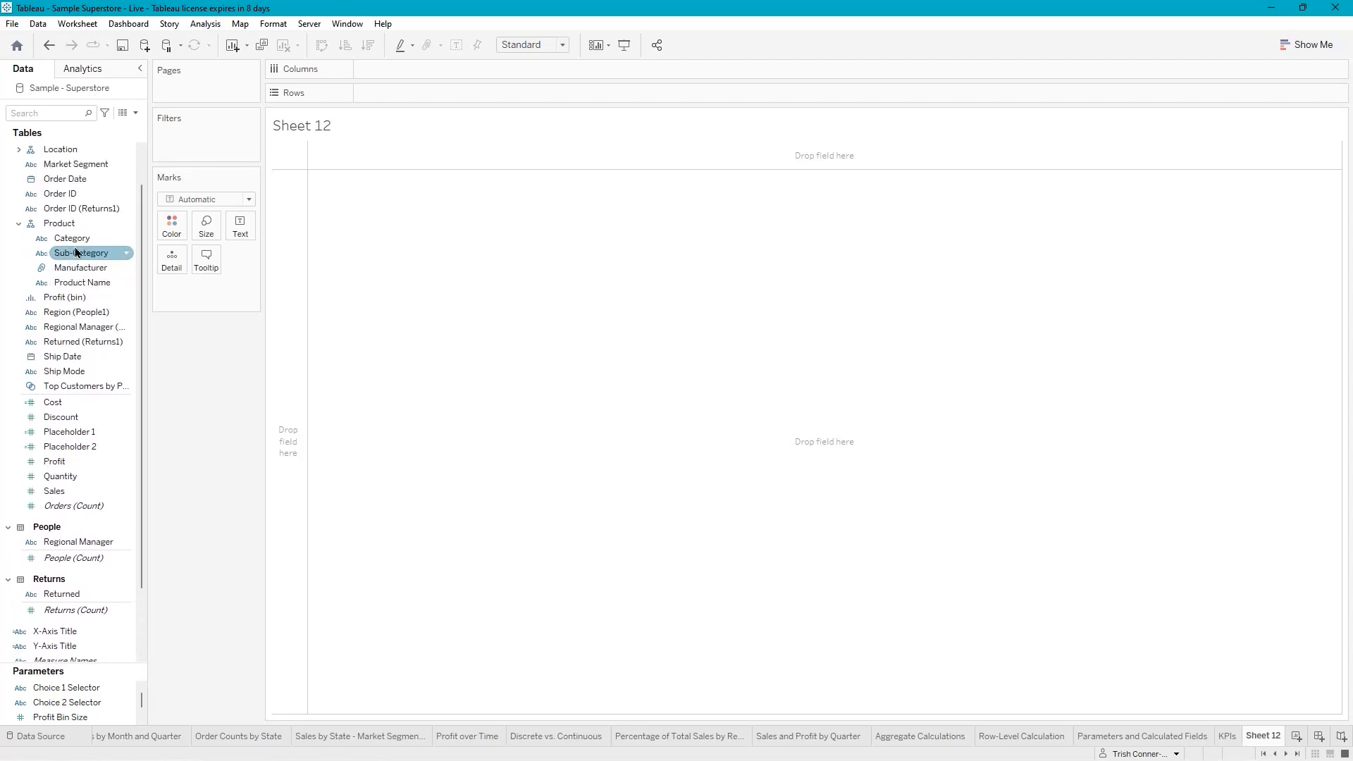
pyautogui.click(80, 211)
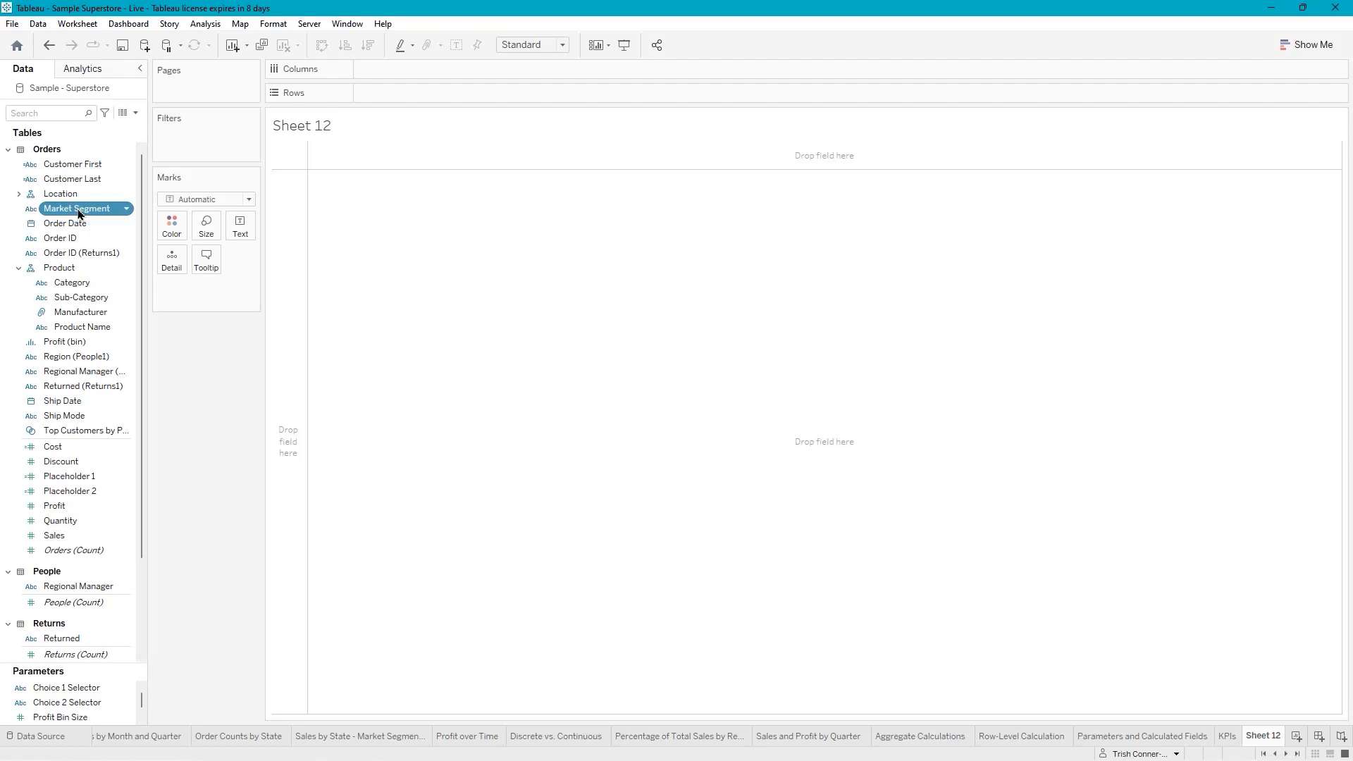
pyautogui.click(78, 211)
pyautogui.click(296, 331)
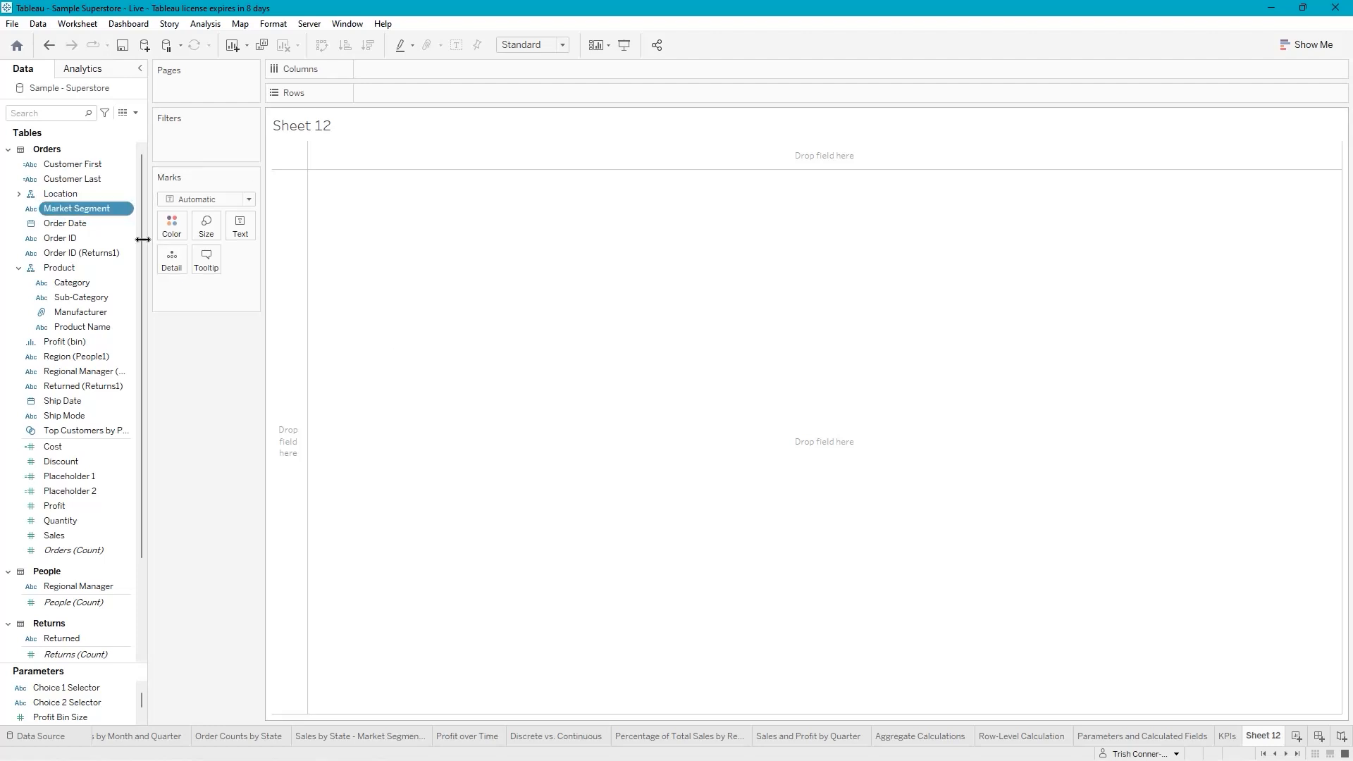
pyautogui.doubleClick(62, 210)
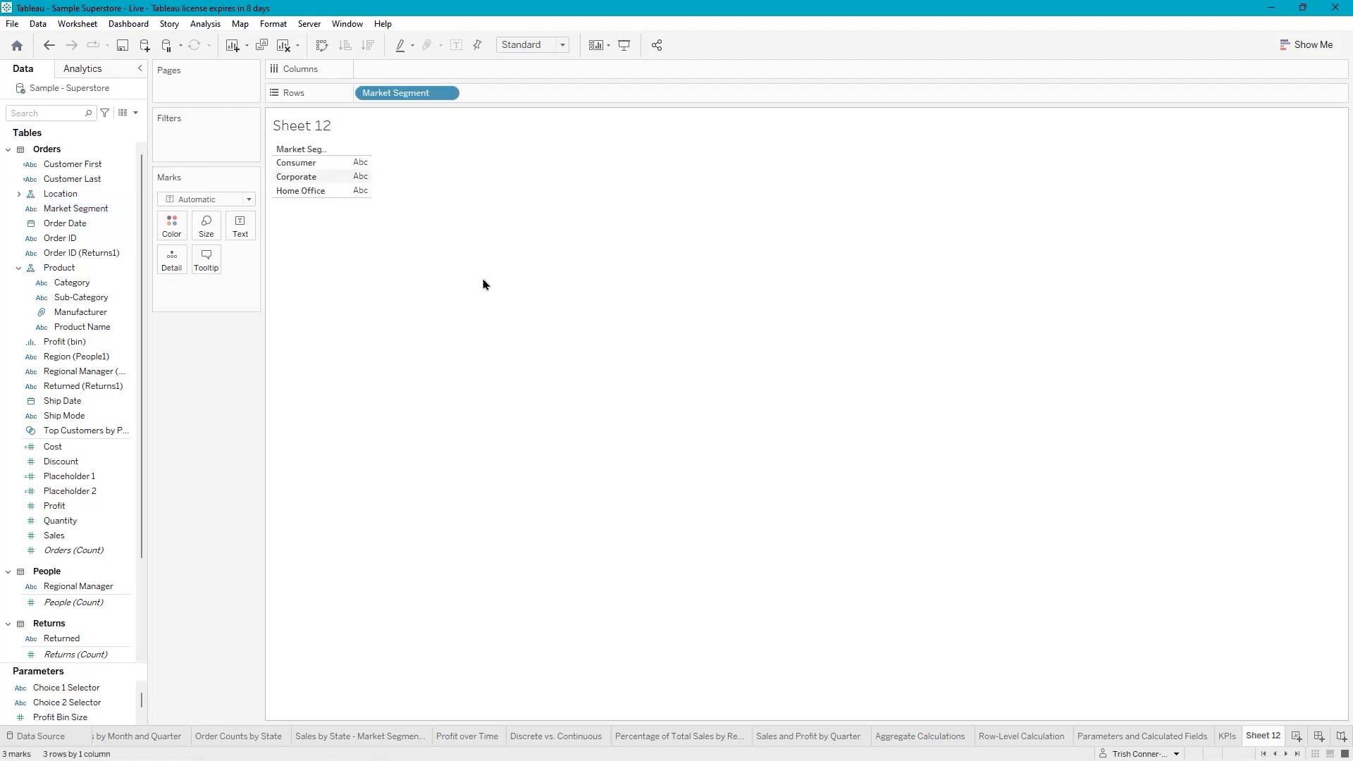
# Build an ad hoc calculation on Columns with the formula AVG([Profit])/AVG([Sales]) and apply it
pyautogui.doubleClick(393, 71)
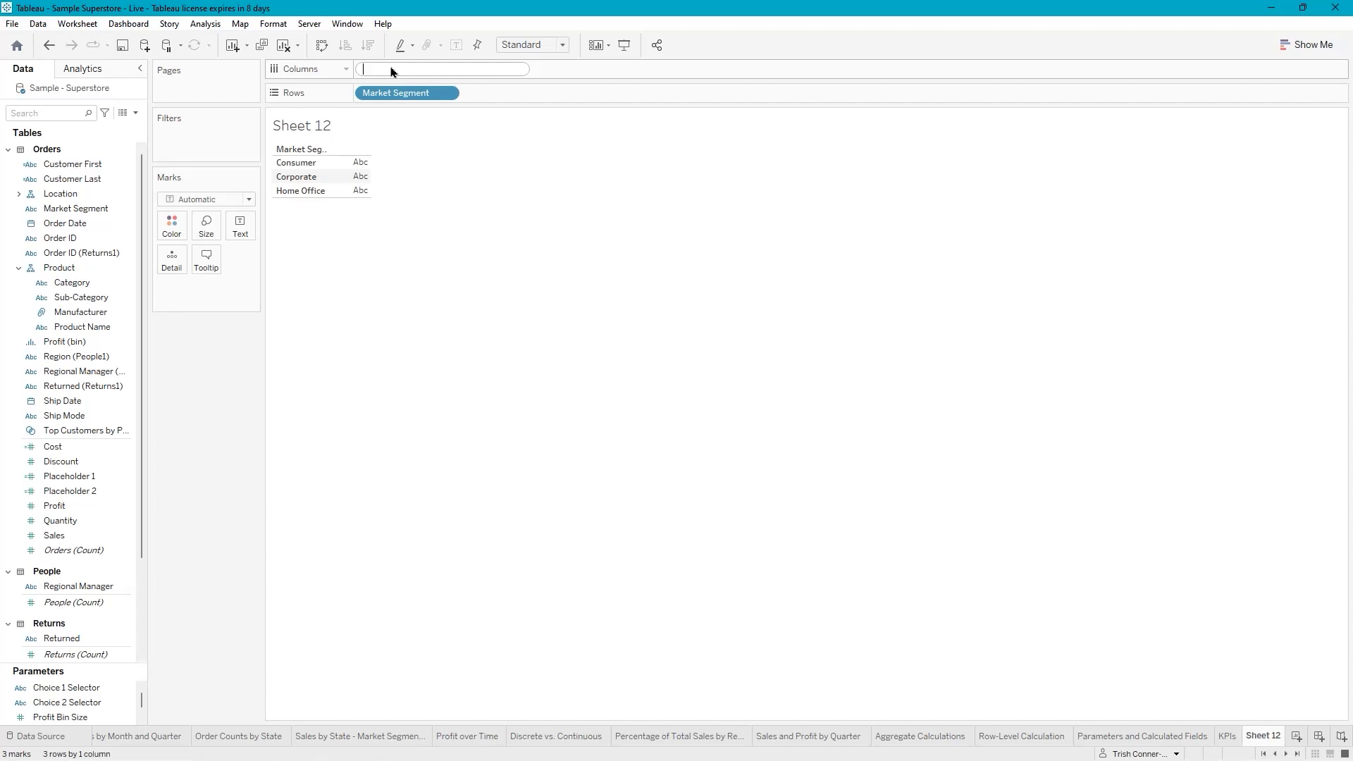
pyautogui.write('av')
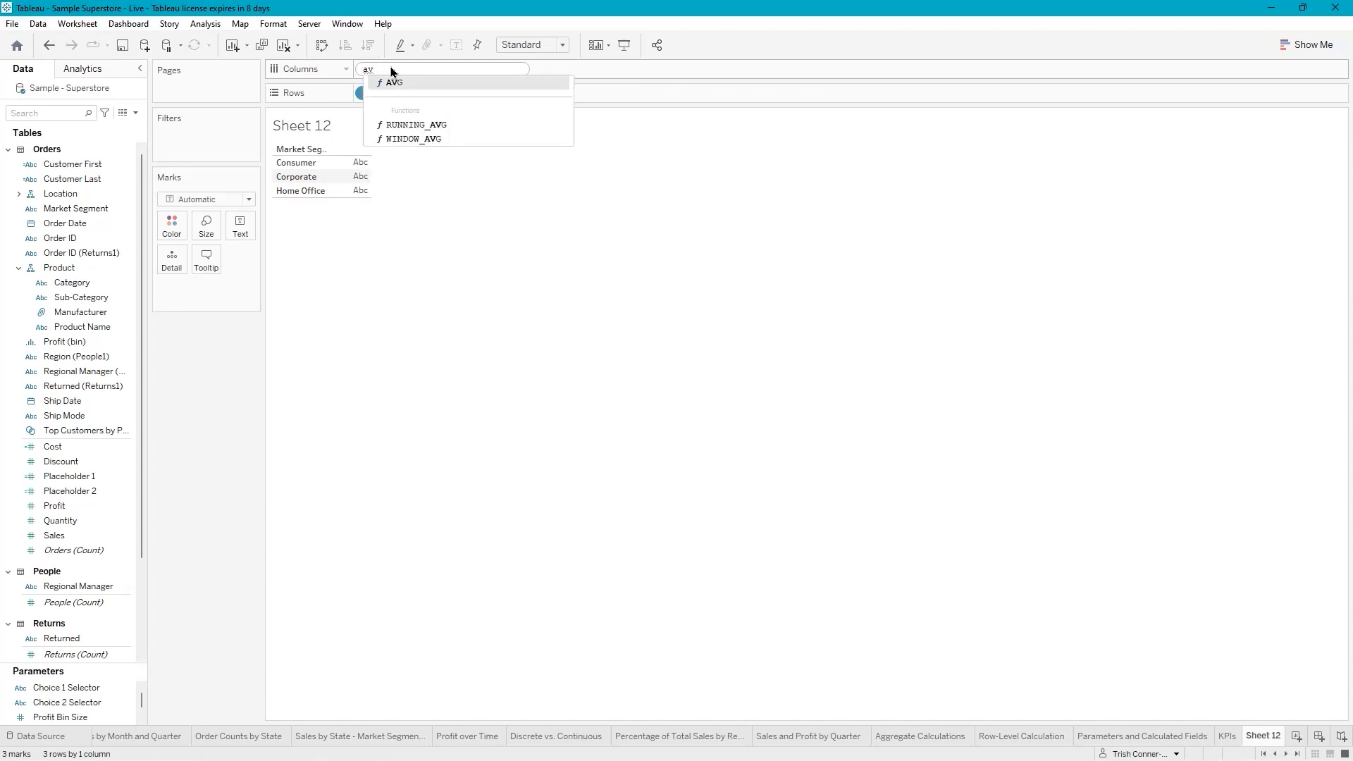
pyautogui.press('Return')
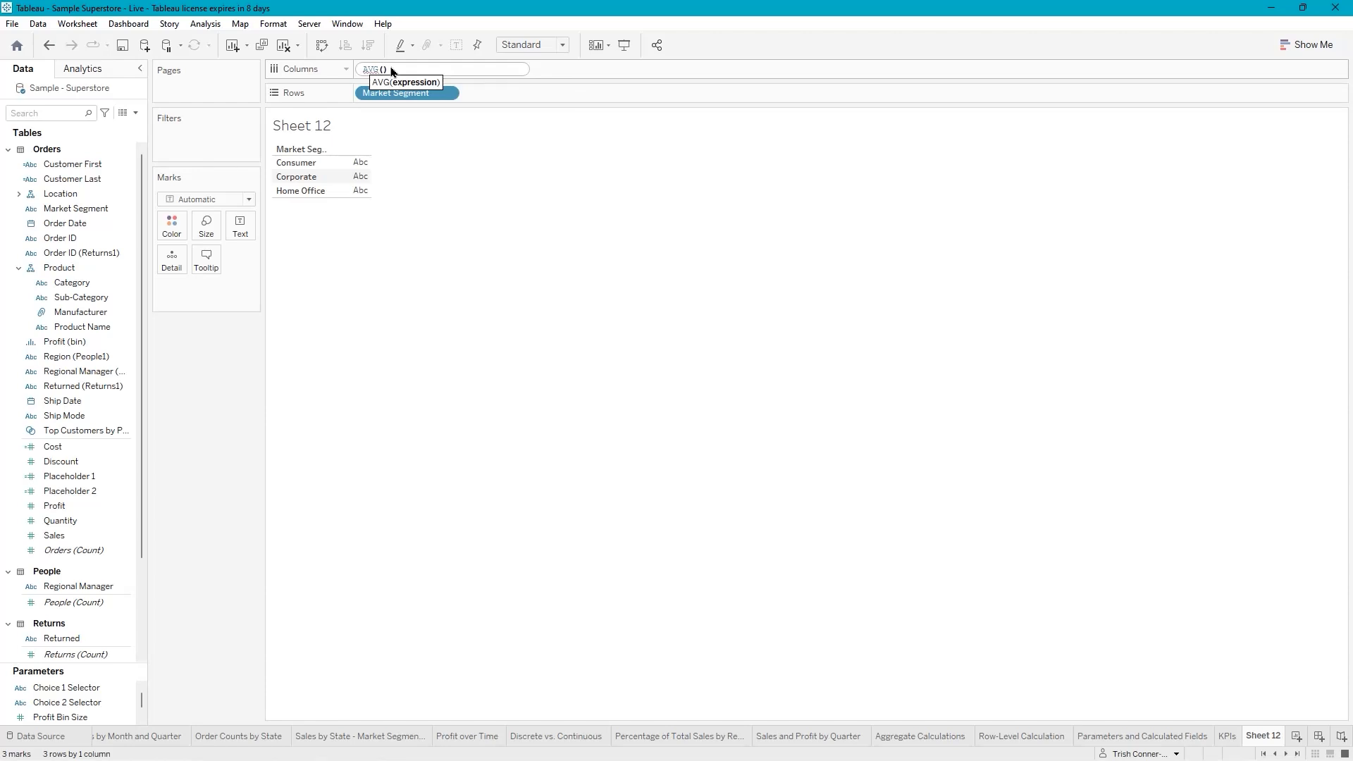
pyautogui.write('po')
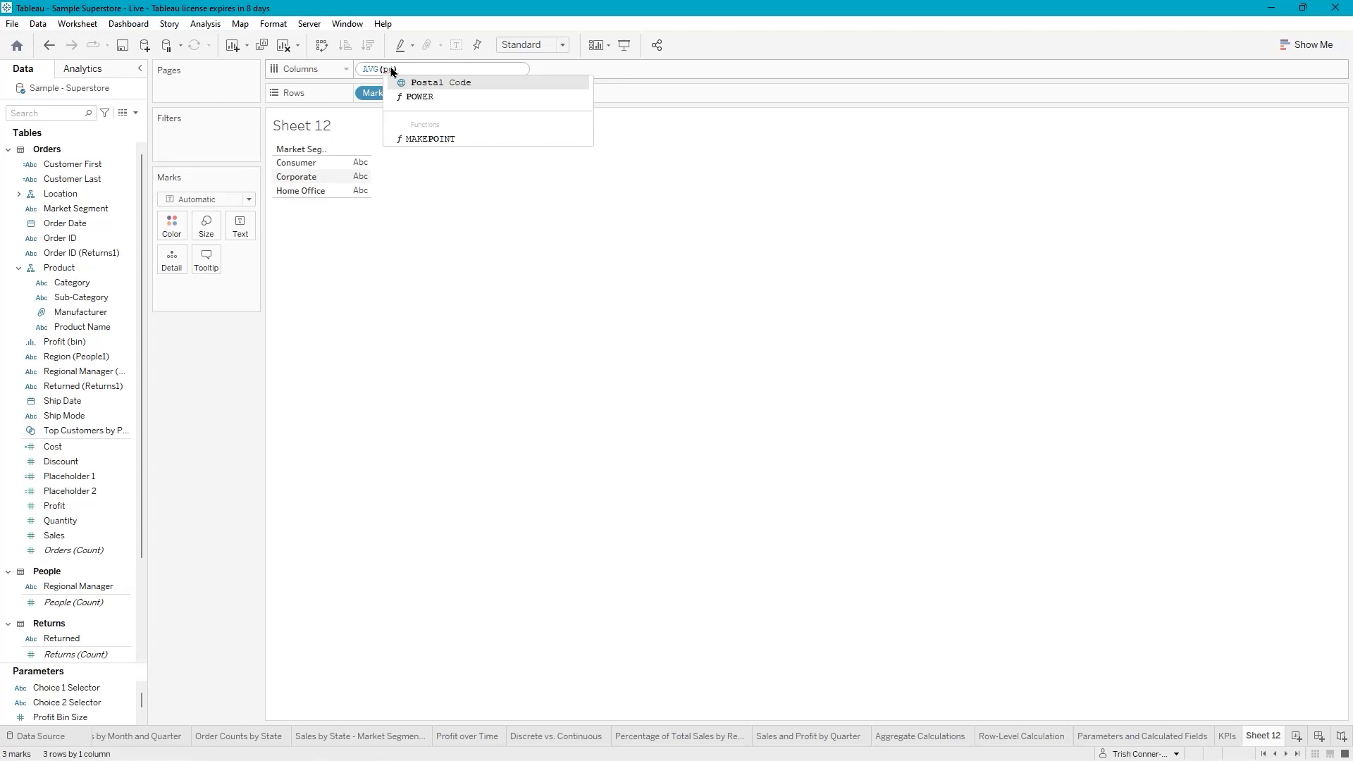
pyautogui.press('BackSpace')
pyautogui.write('ro')
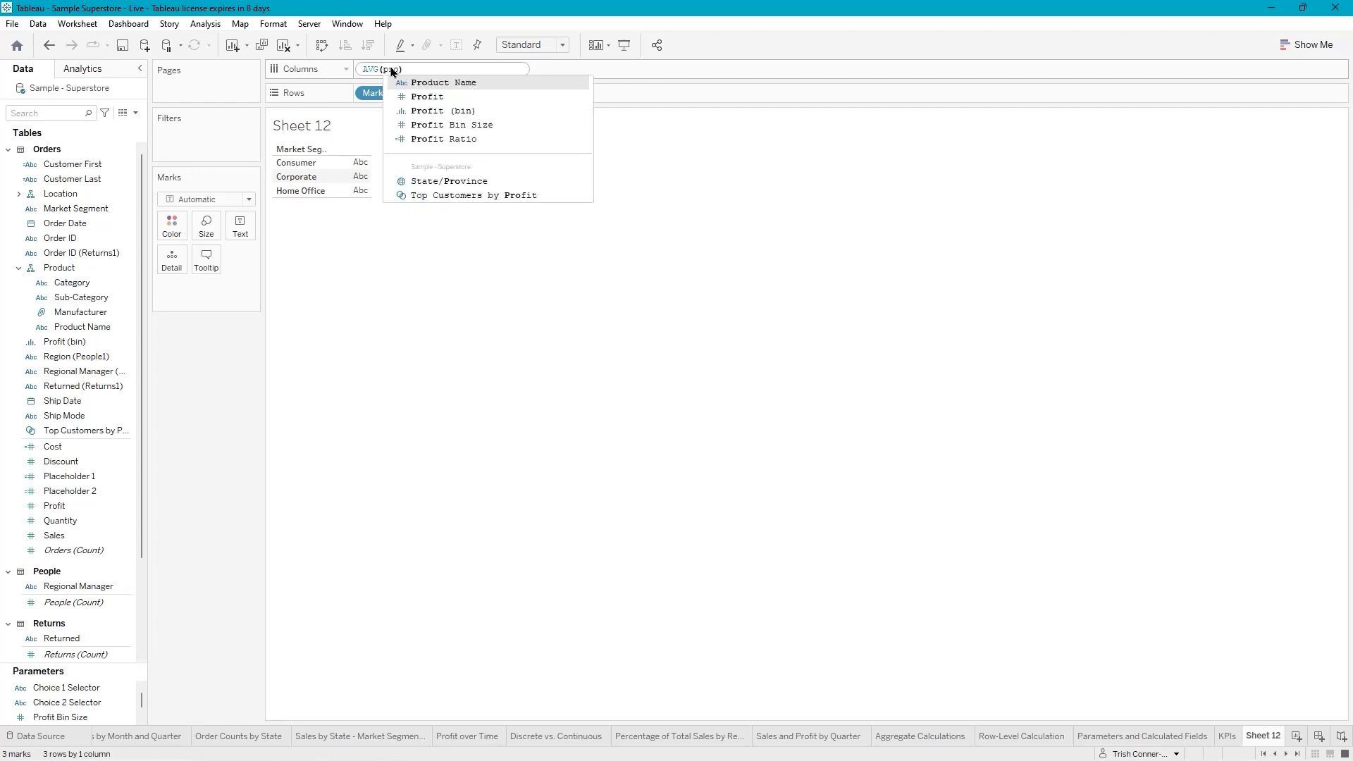
pyautogui.press('Down')
pyautogui.press('Return')
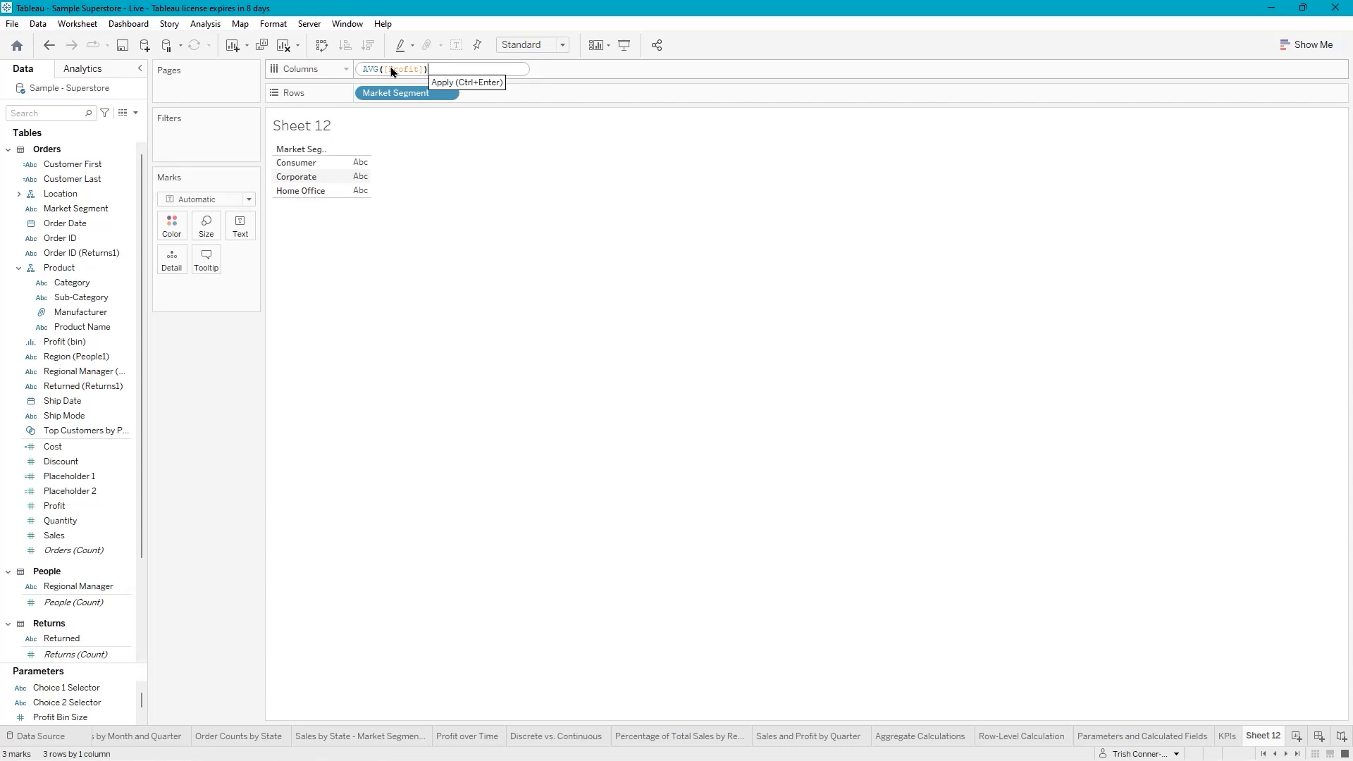
pyautogui.write('/av')
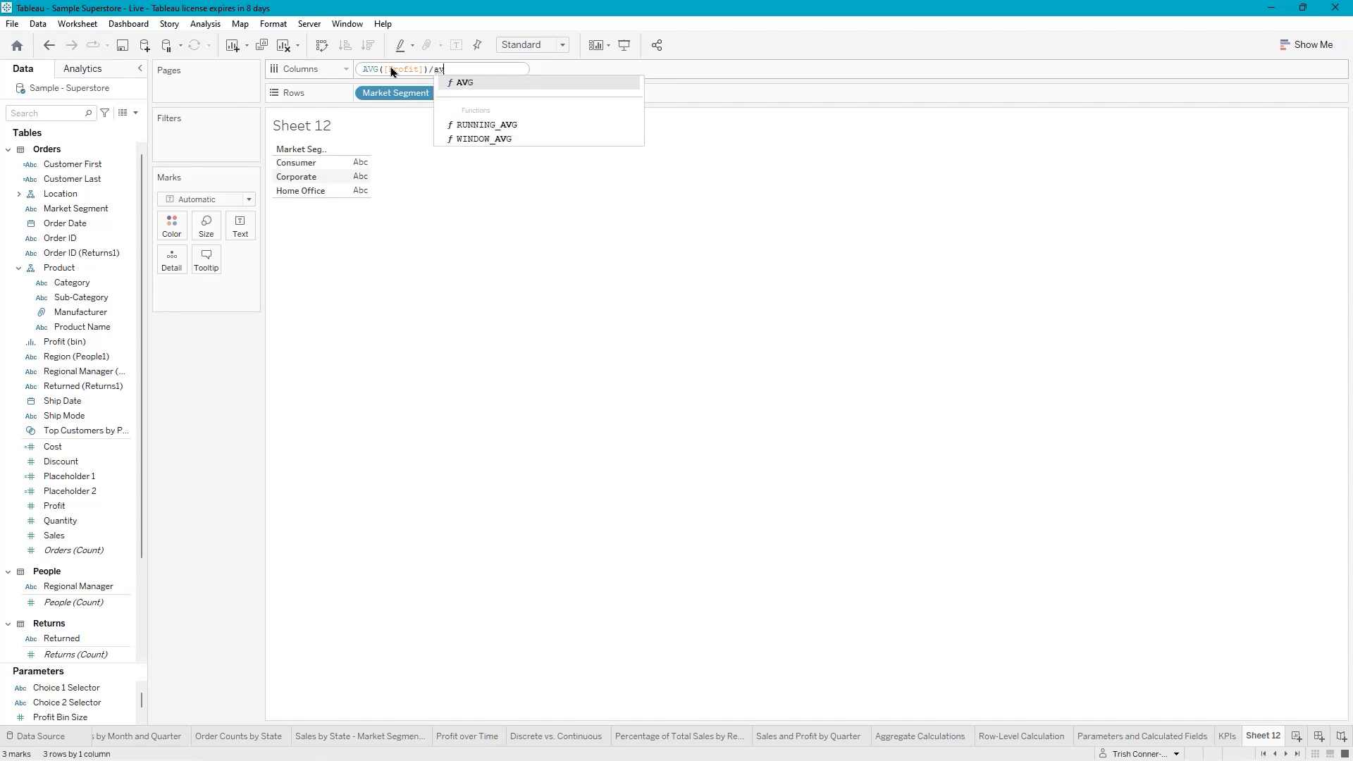
pyautogui.press('Return')
pyautogui.write('sal')
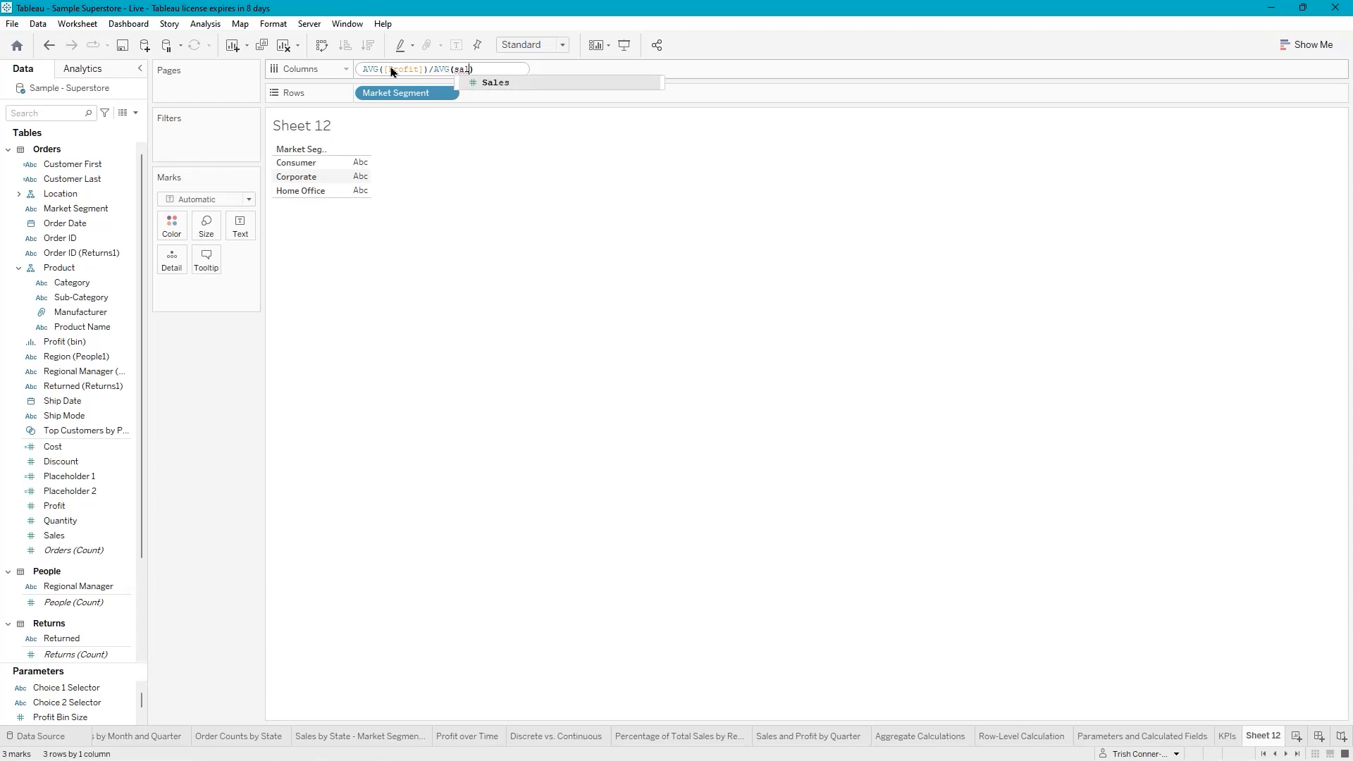
pyautogui.press('Return')
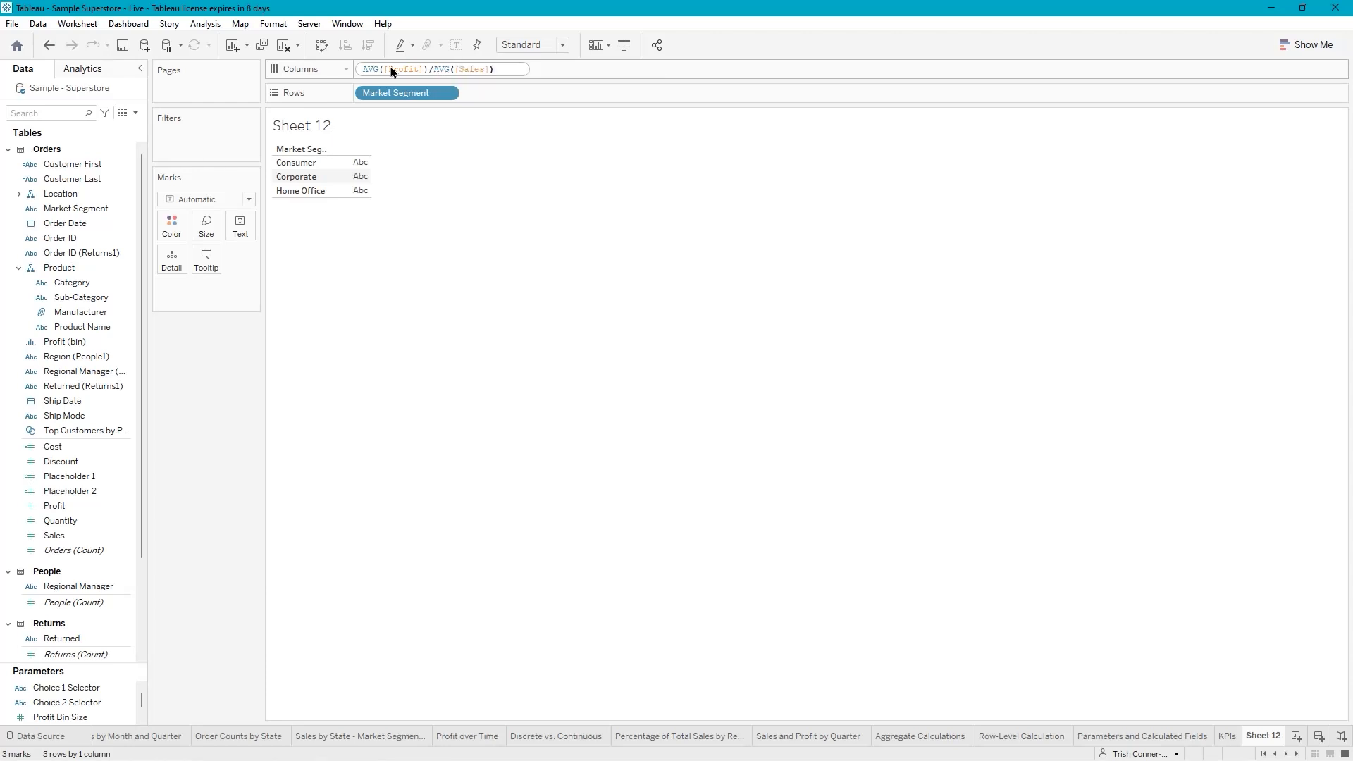
pyautogui.press('Right')
pyautogui.press('Return')
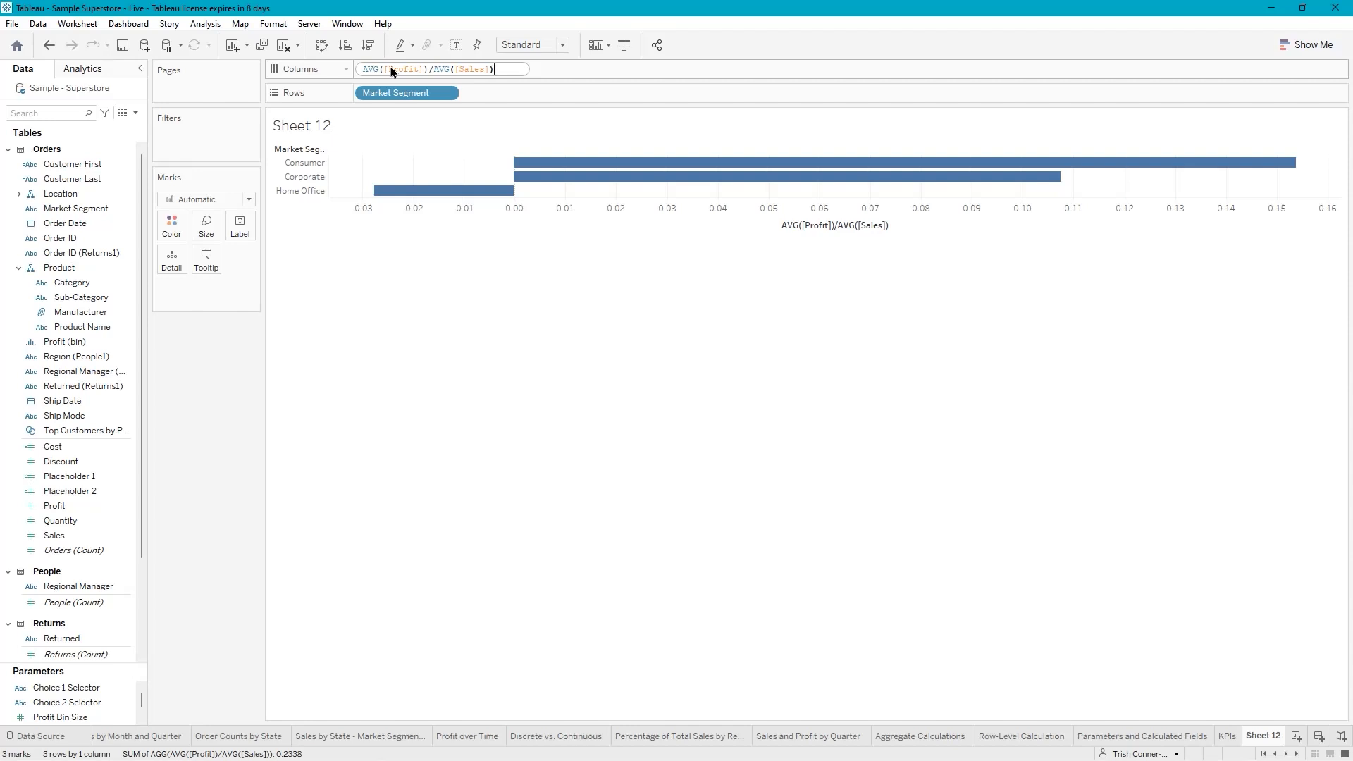
pyautogui.press('Return')
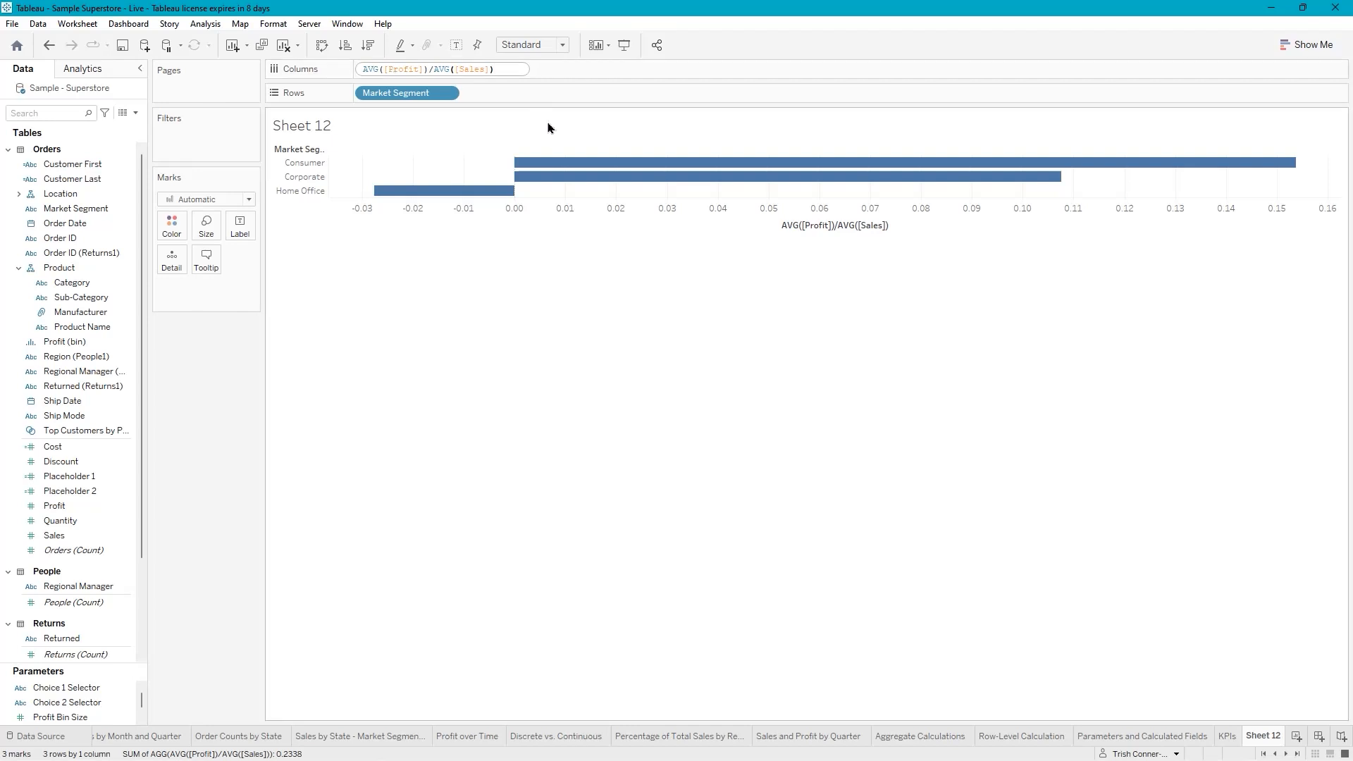
# Format the axis numbers of the AVG([Profit])/AVG([Sales]) field as Percentage with 0 decimal places
pyautogui.rightClick(445, 163)
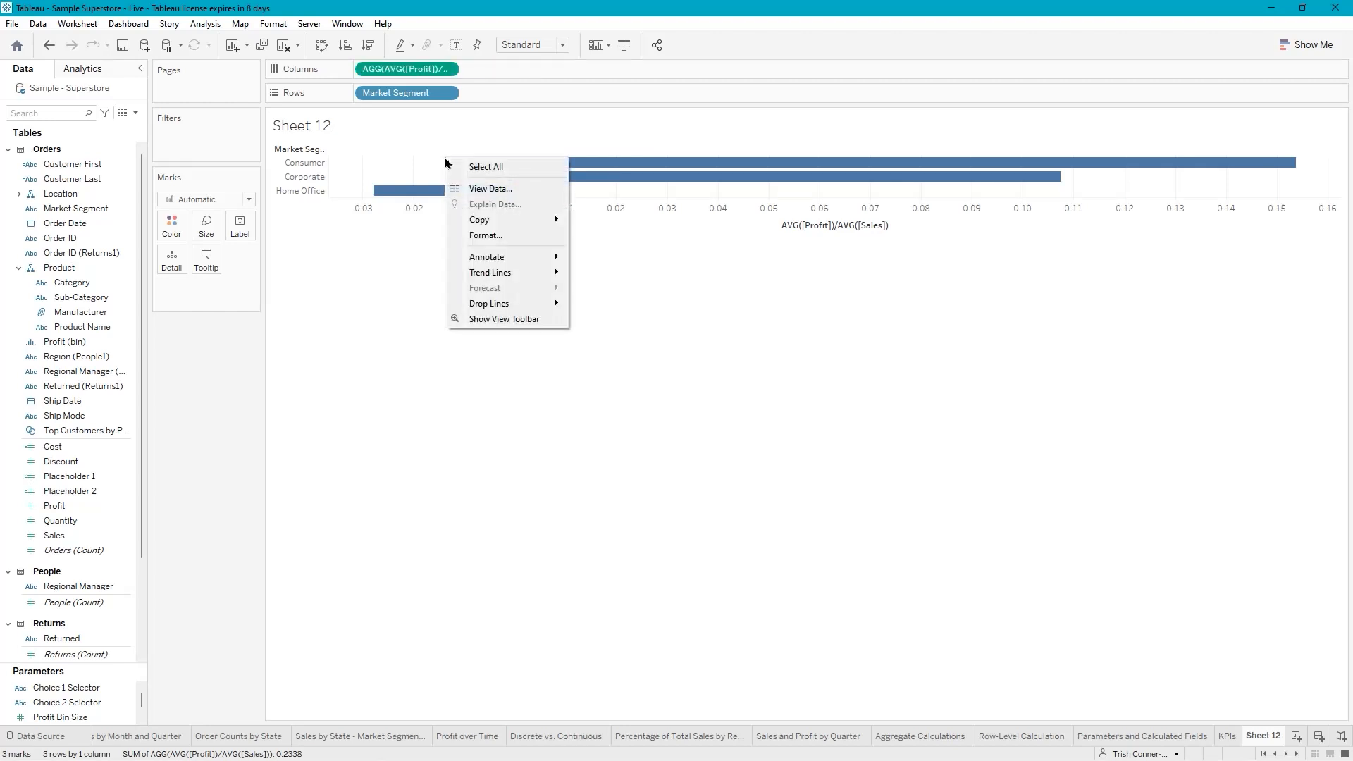
pyautogui.click(489, 235)
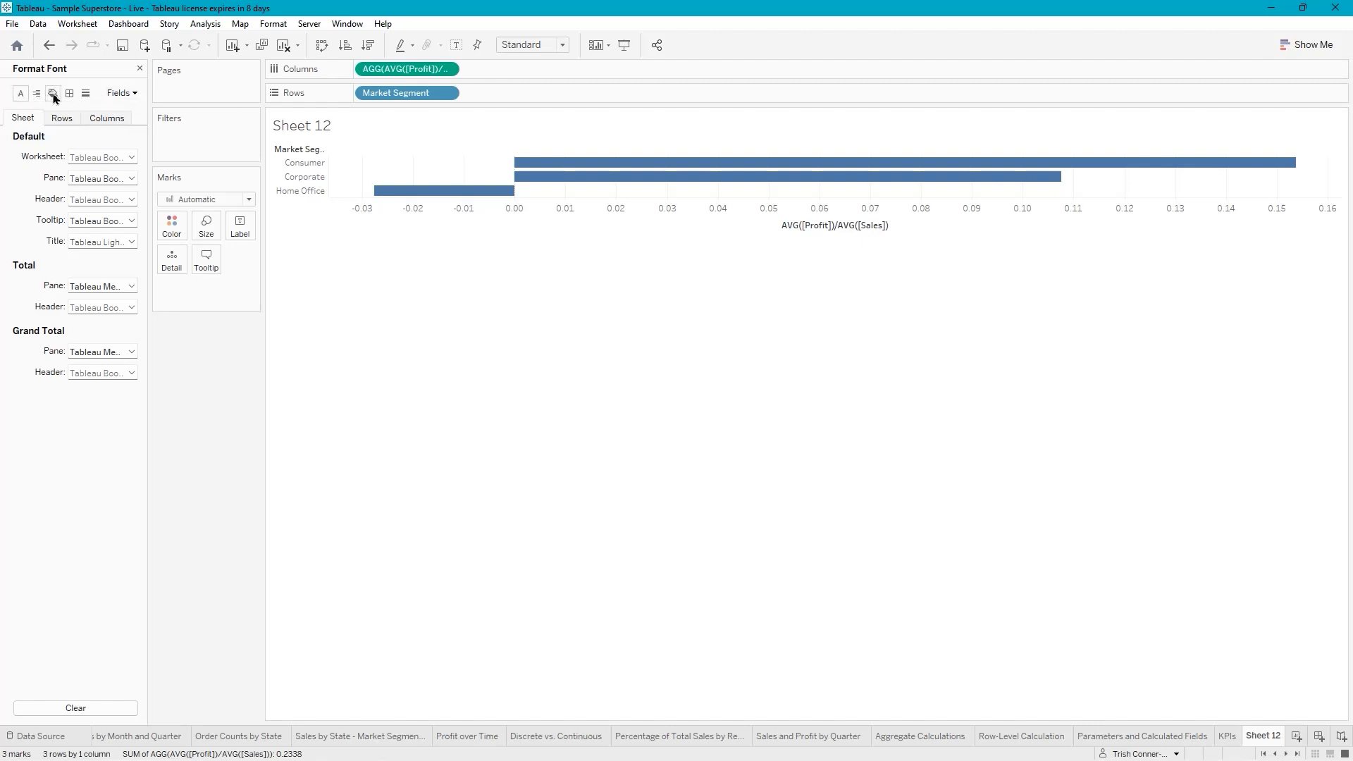
pyautogui.click(132, 95)
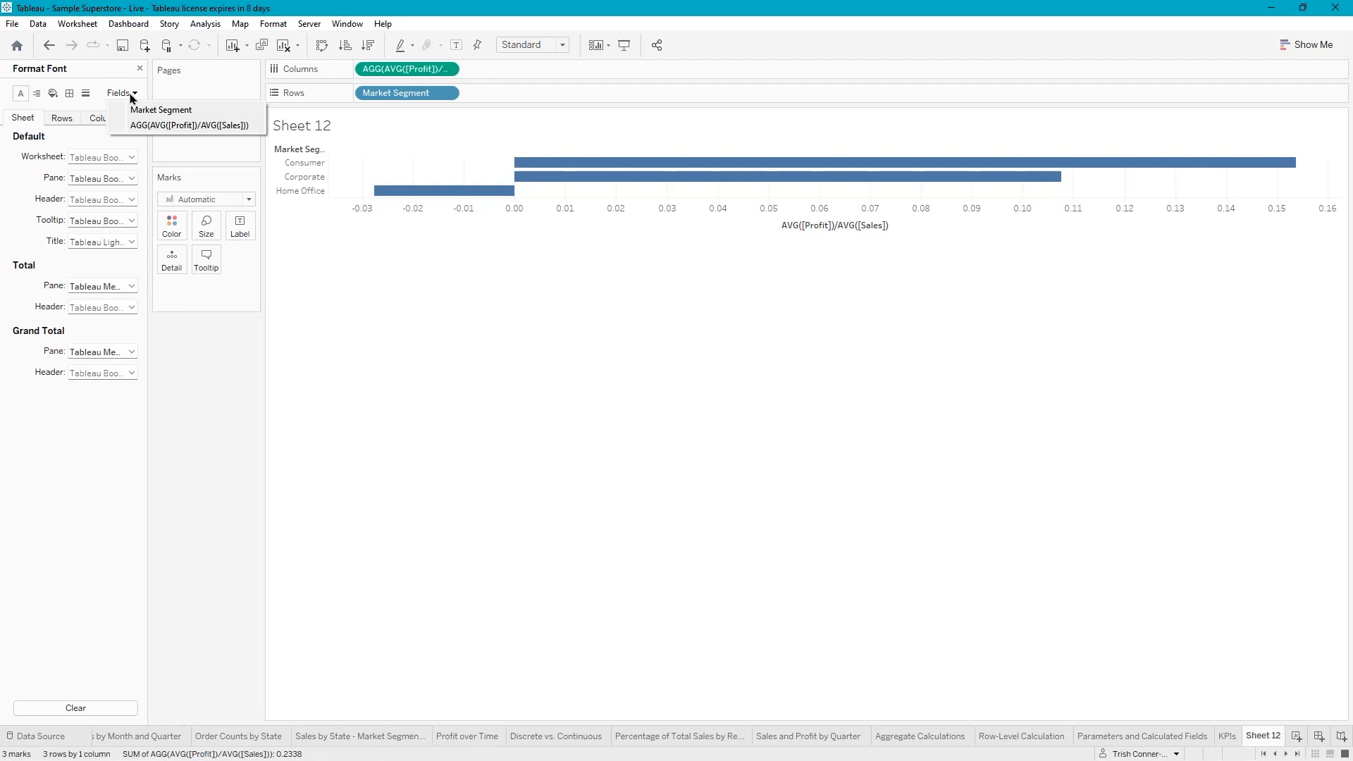
pyautogui.click(152, 125)
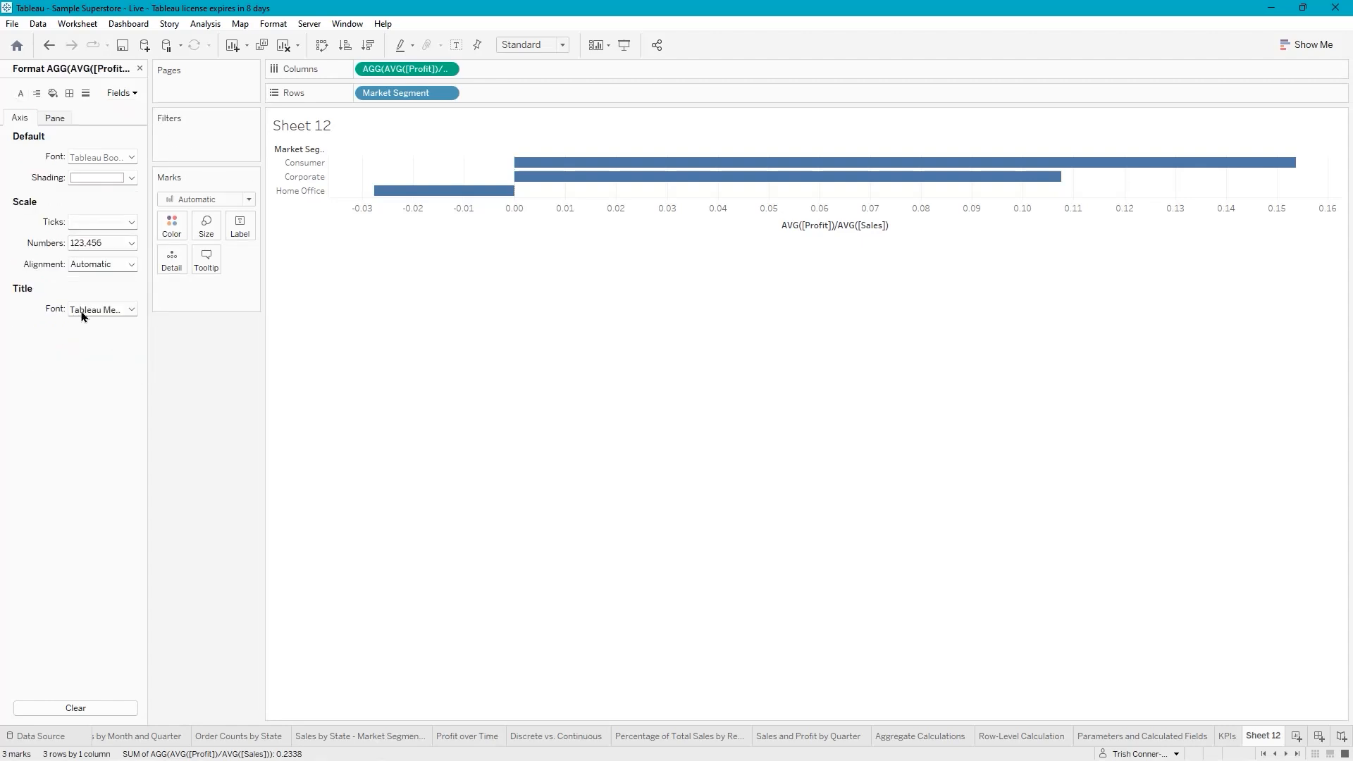
pyautogui.click(131, 243)
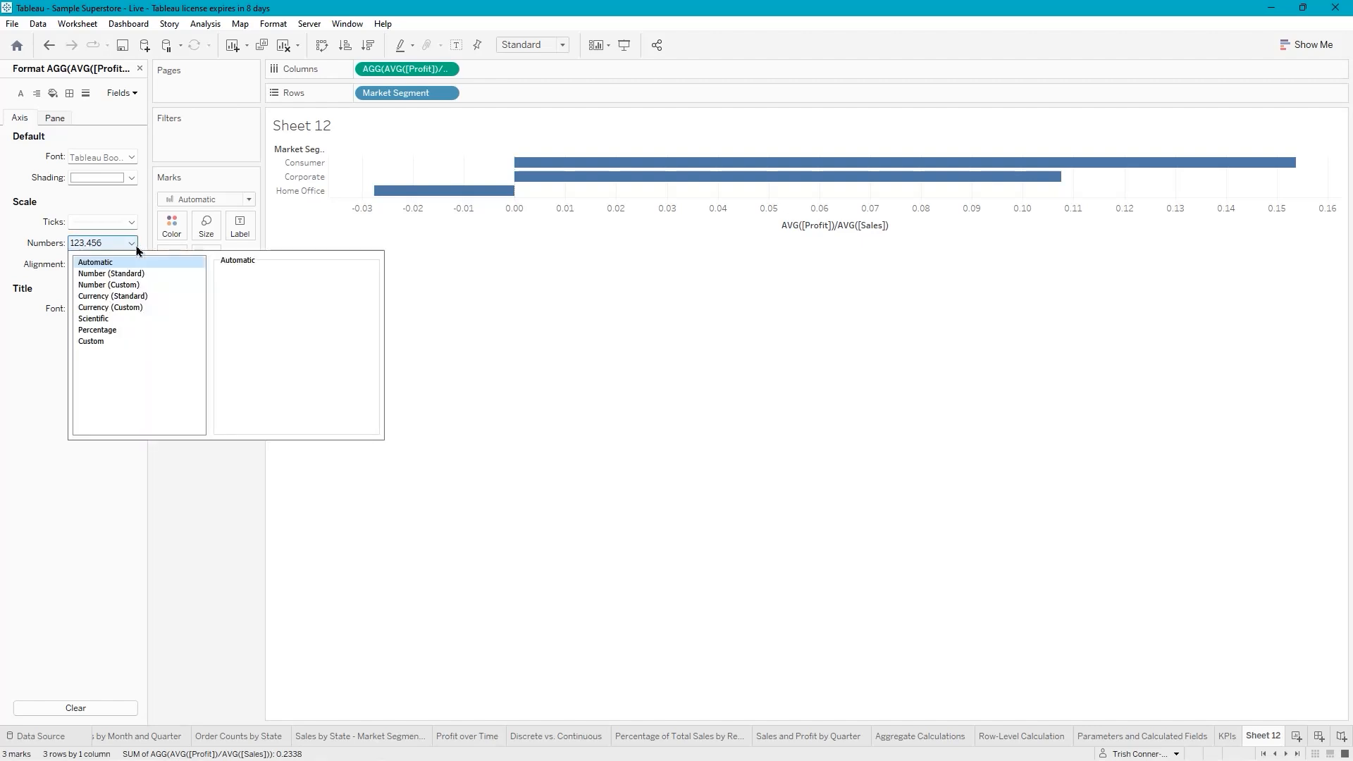
pyautogui.click(112, 331)
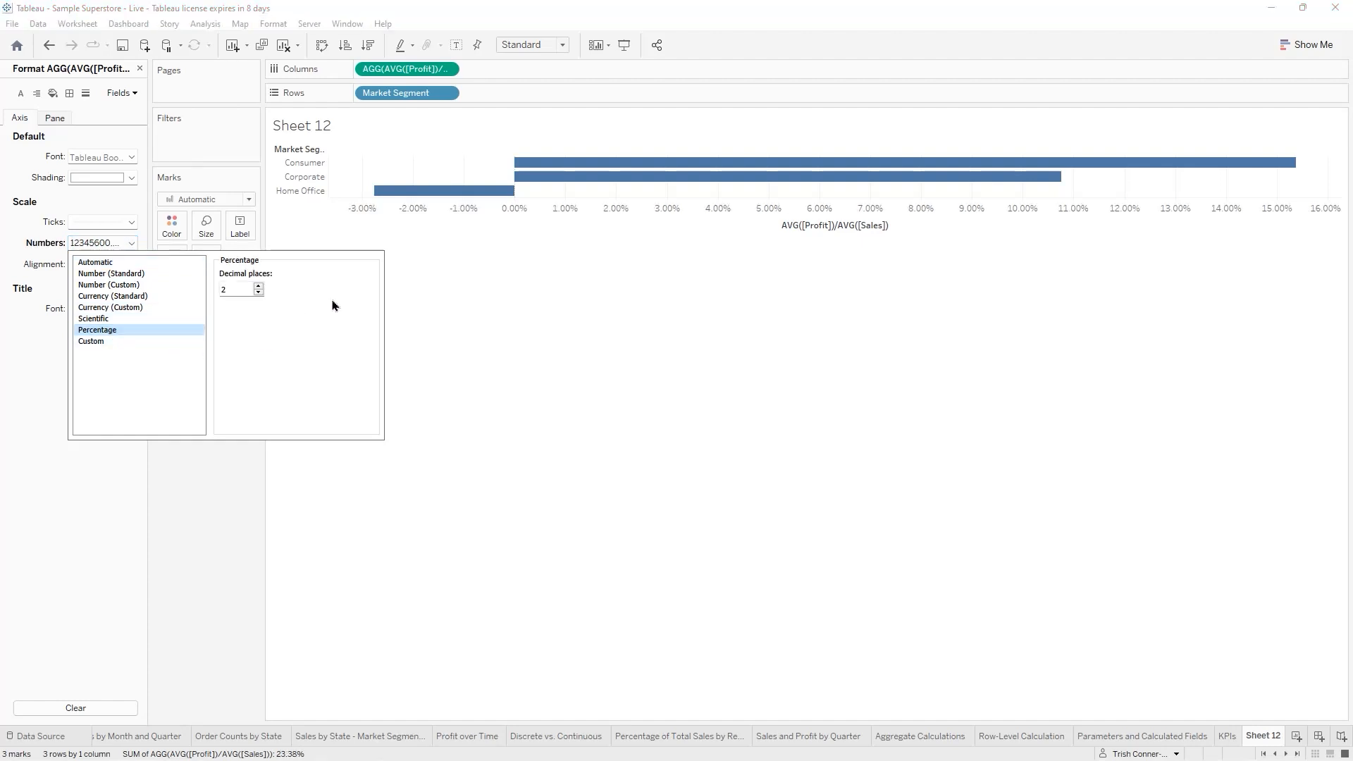
pyautogui.click(259, 293)
pyautogui.click(260, 293)
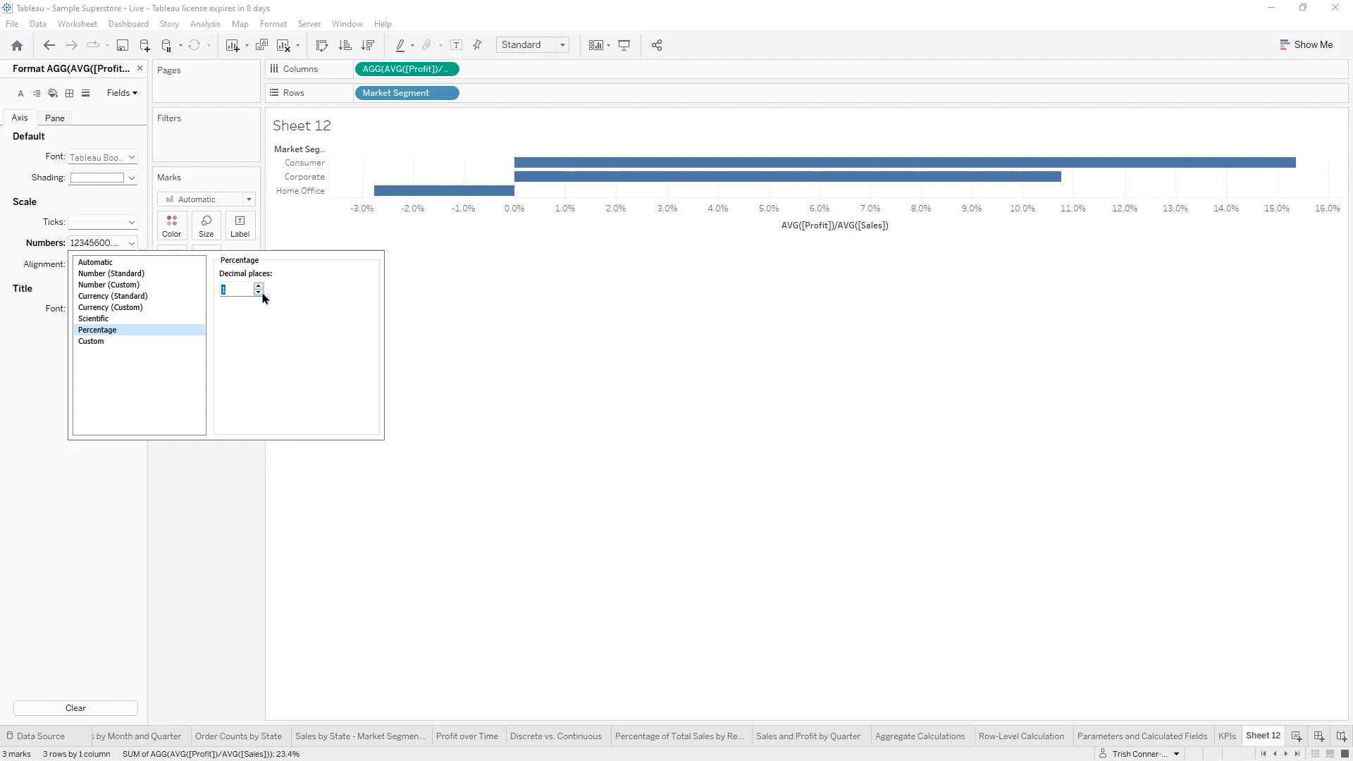
pyautogui.click(468, 322)
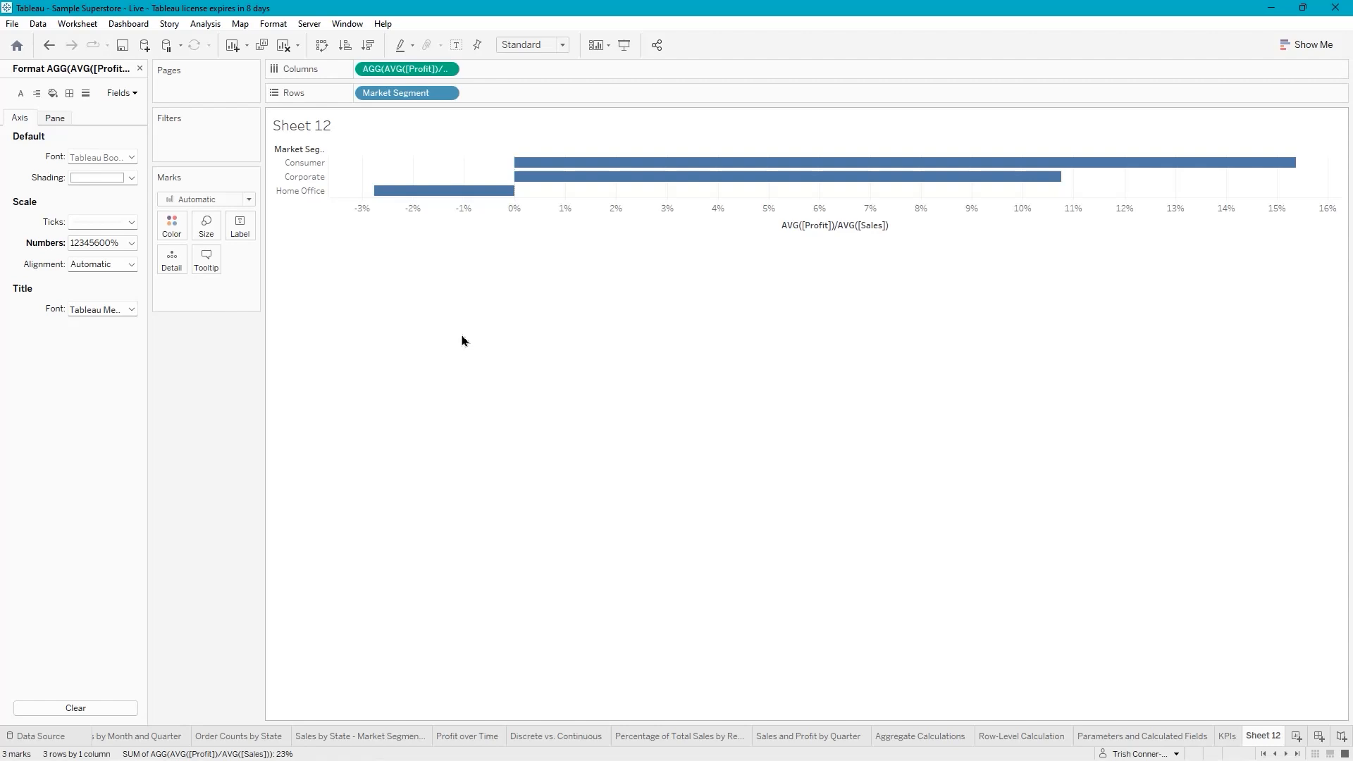
pyautogui.click(140, 69)
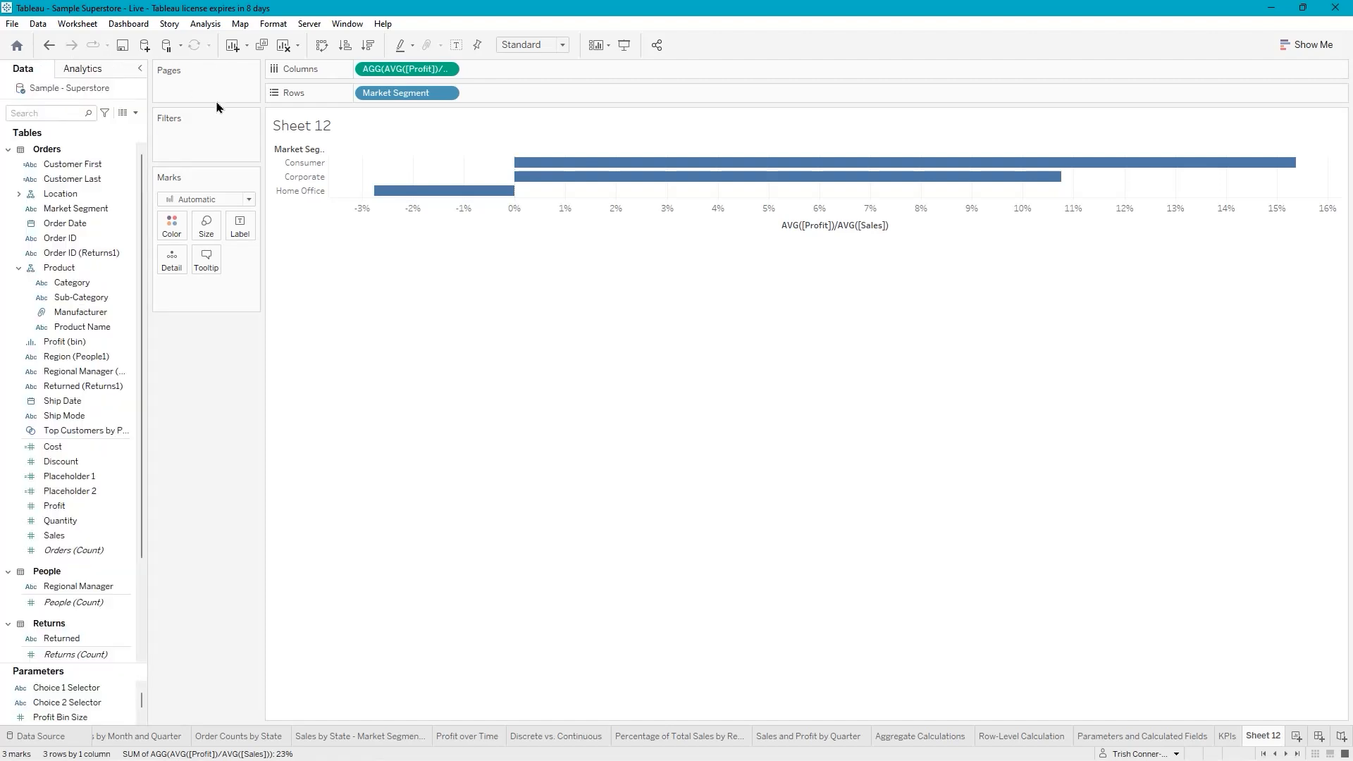
# Rename Sheet 12 as "Avg Profit Ratio per Segment" and save the workbook
pyautogui.doubleClick(1266, 735)
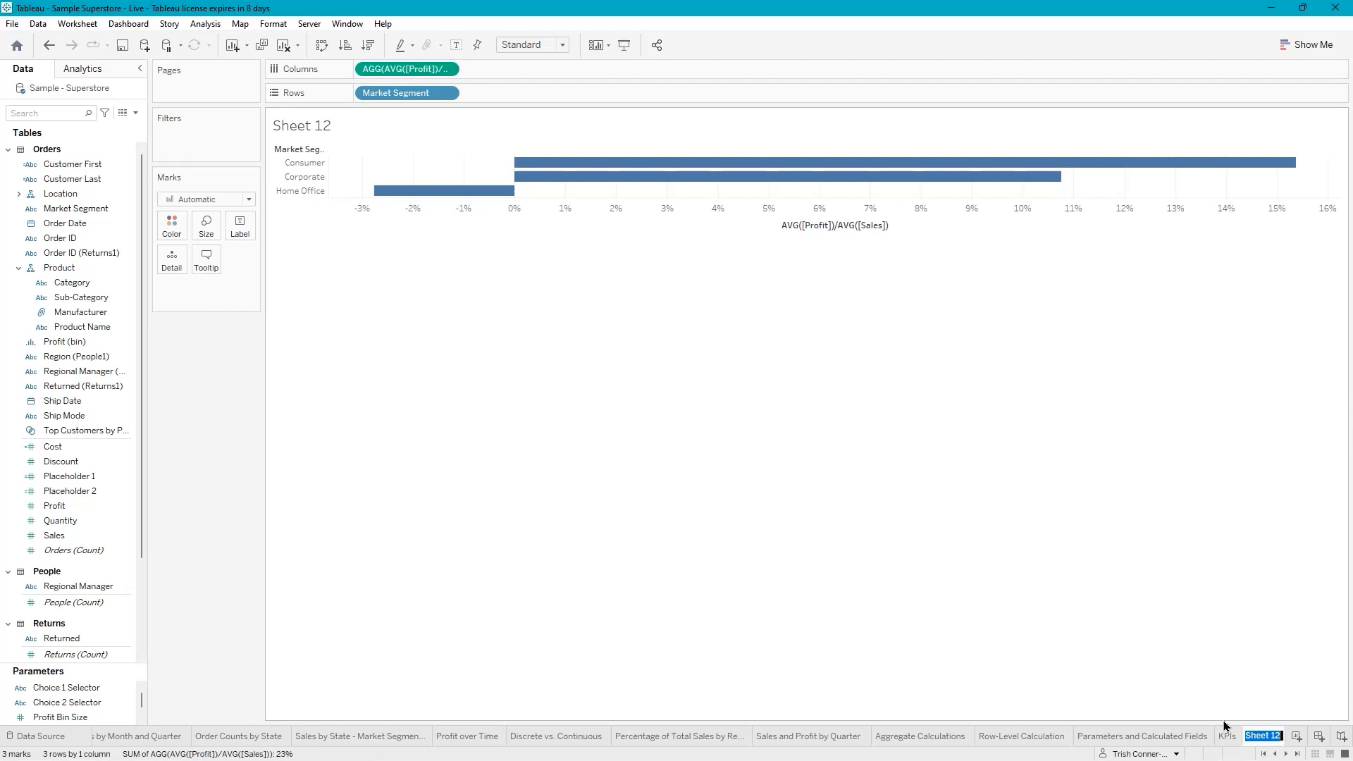
pyautogui.write('Avg Profit Ratio ')
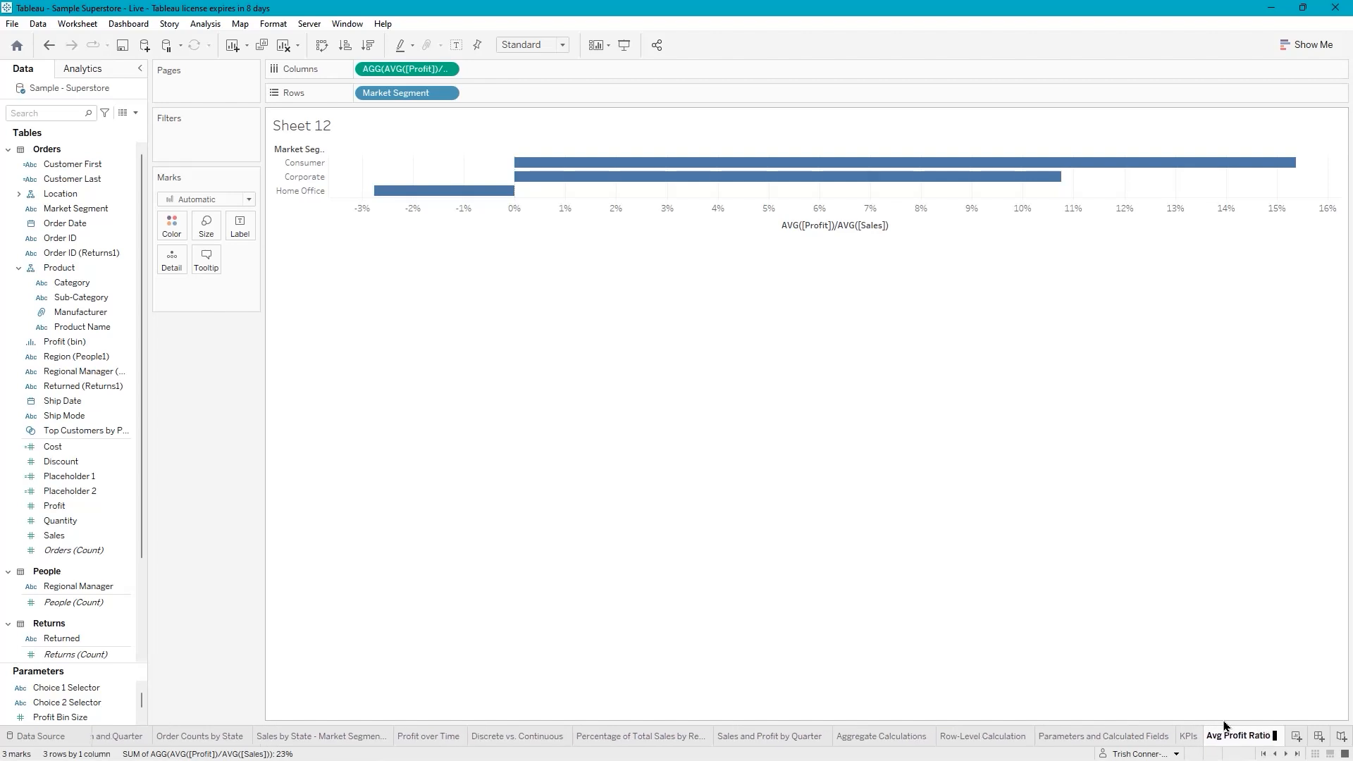
pyautogui.write('per Segme')
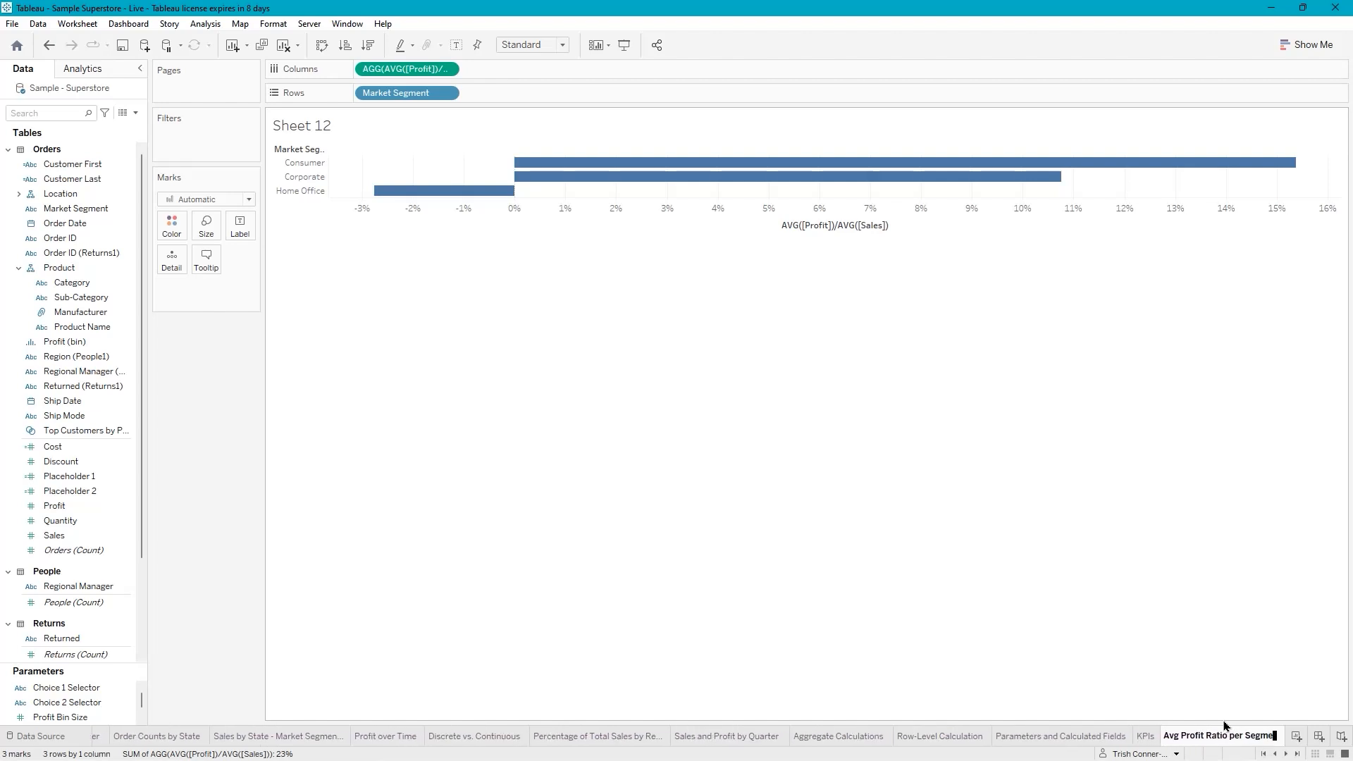
pyautogui.write('nt')
pyautogui.press('Return')
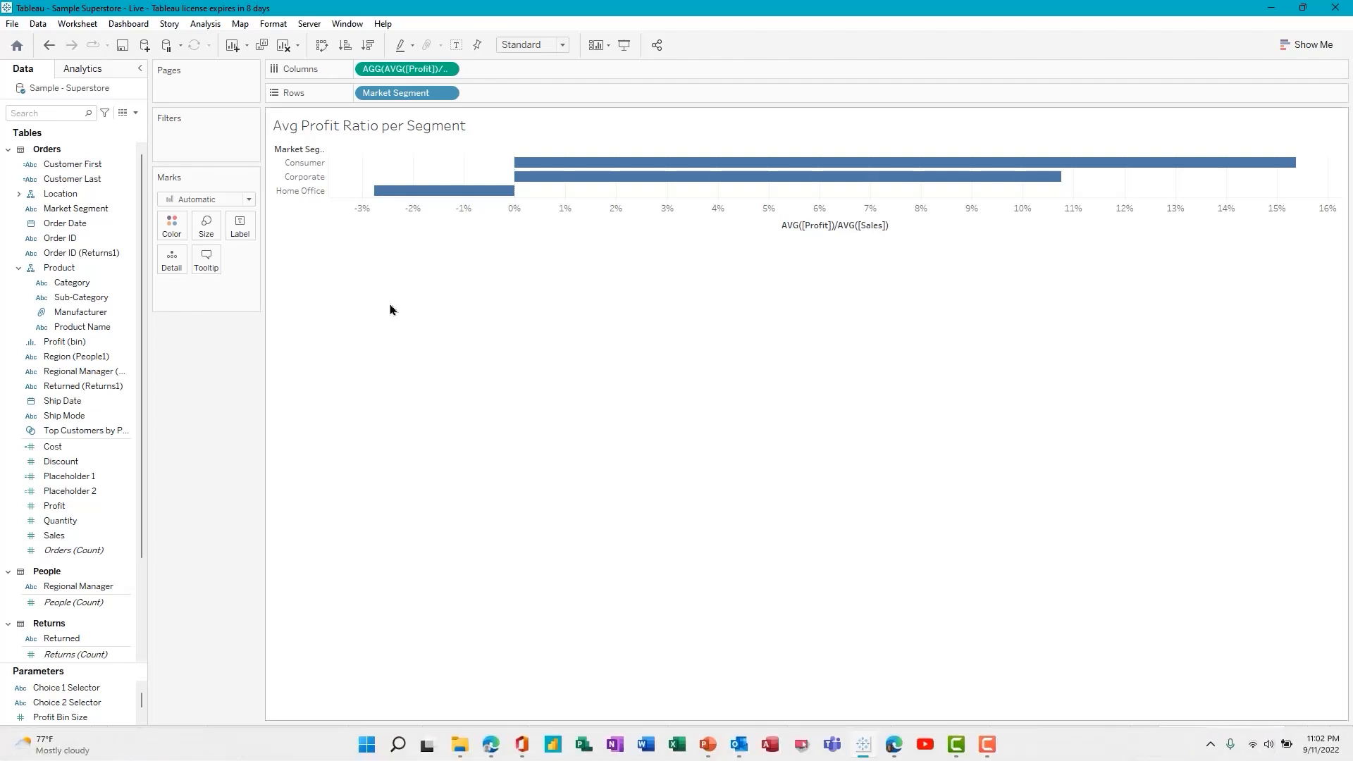
pyautogui.click(126, 51)
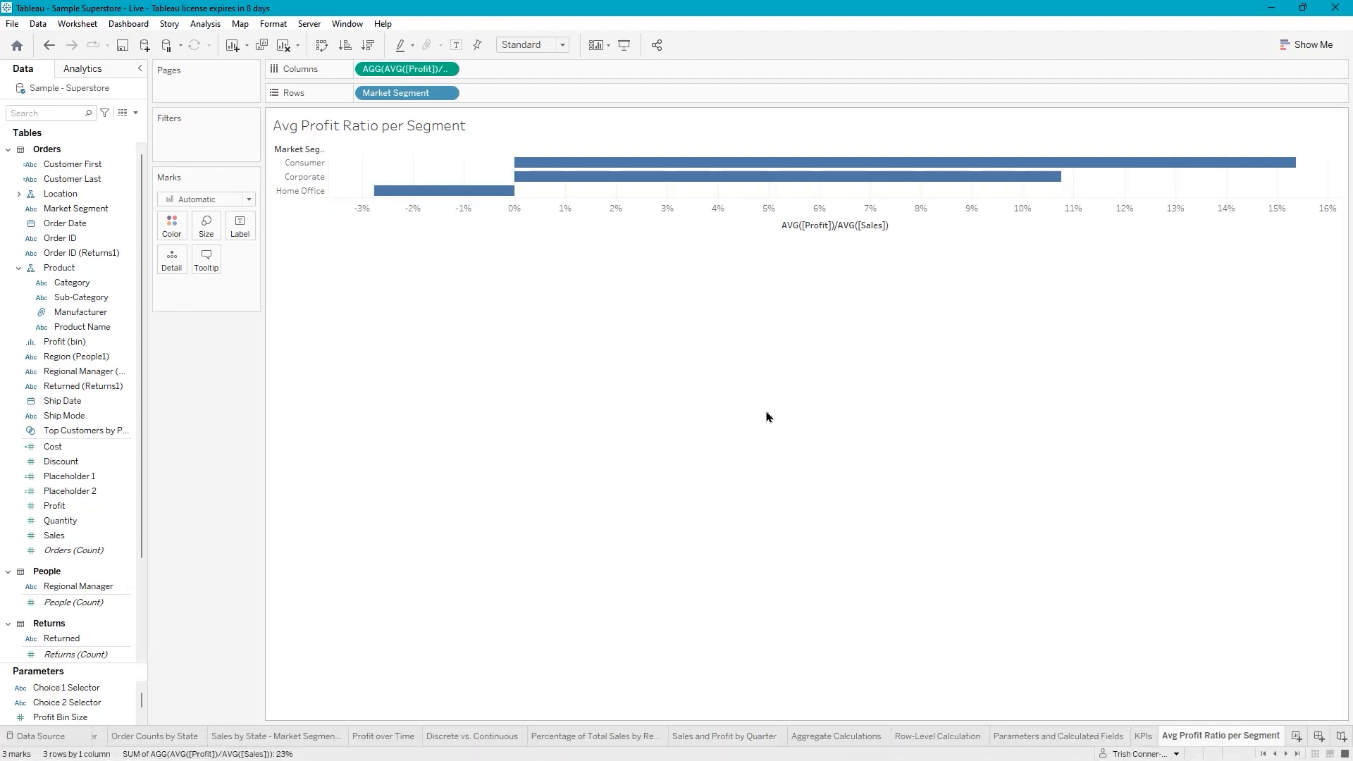
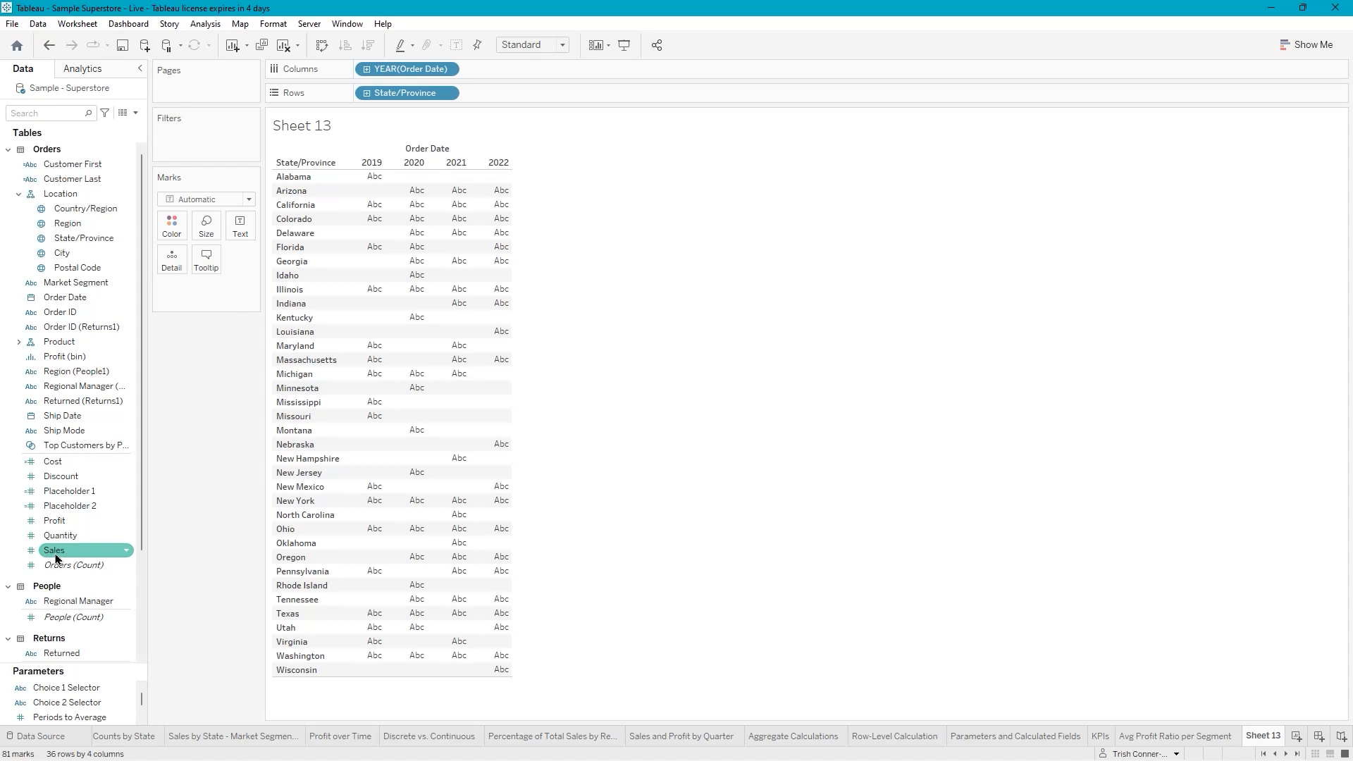
# Turn the state-by-year table into a highlight table with Sales as text, Profit as color and Square marks
pyautogui.moveTo(59, 558); pyautogui.dragTo(240, 224)
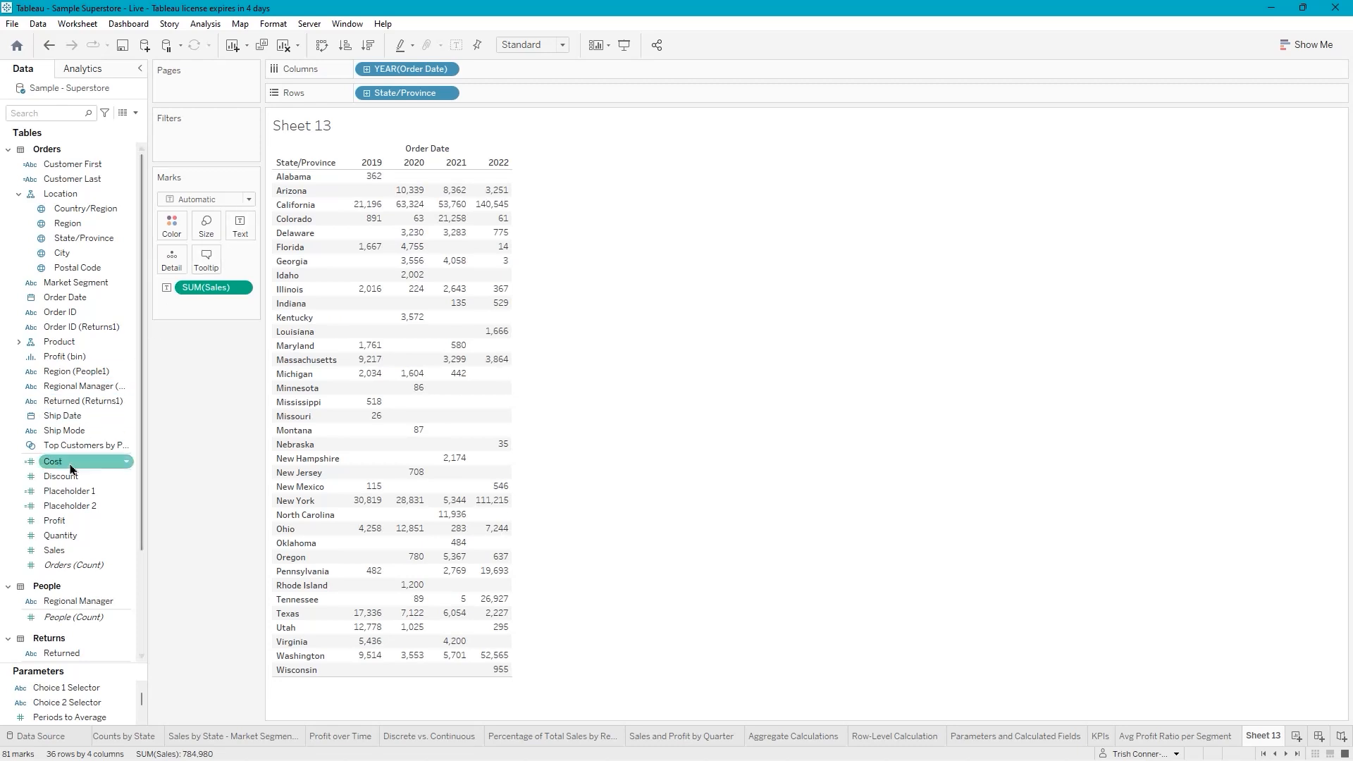
pyautogui.moveTo(53, 520); pyautogui.dragTo(171, 223)
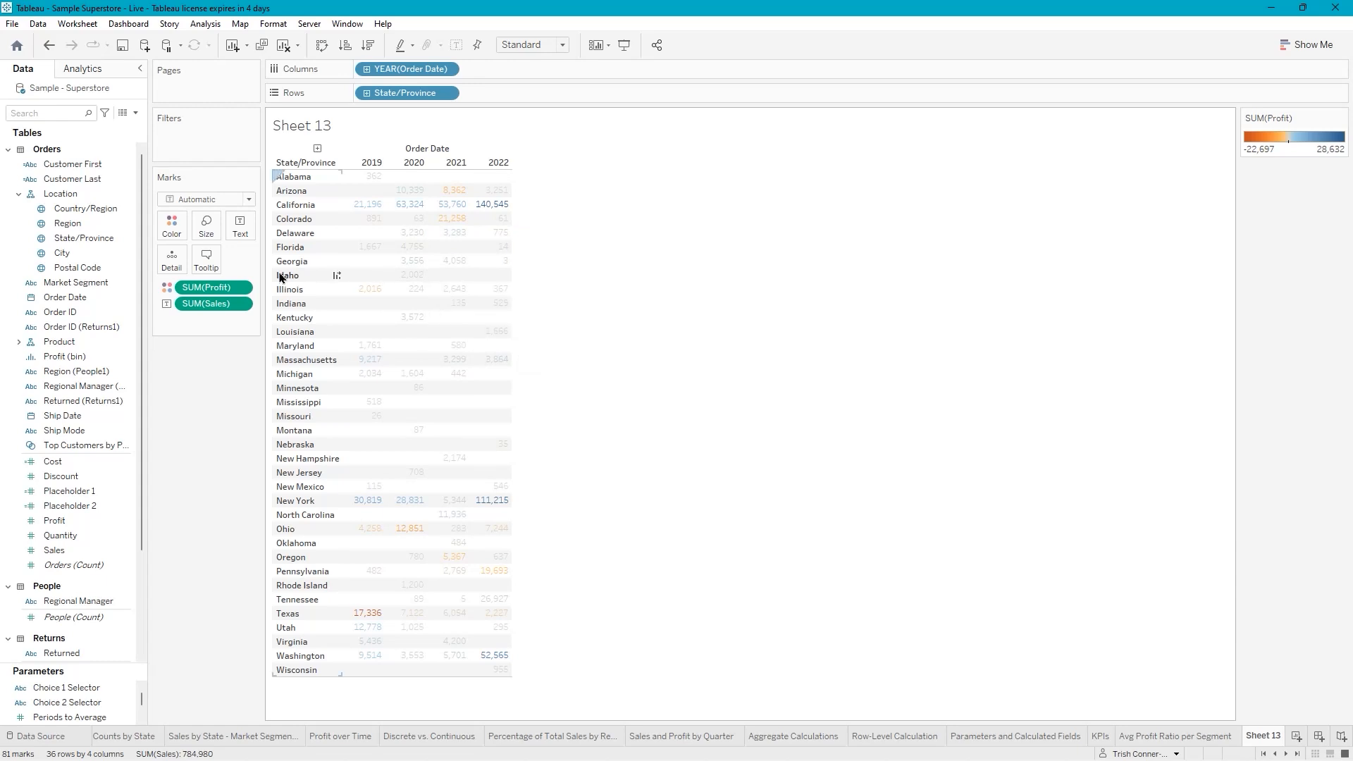
pyautogui.click(248, 201)
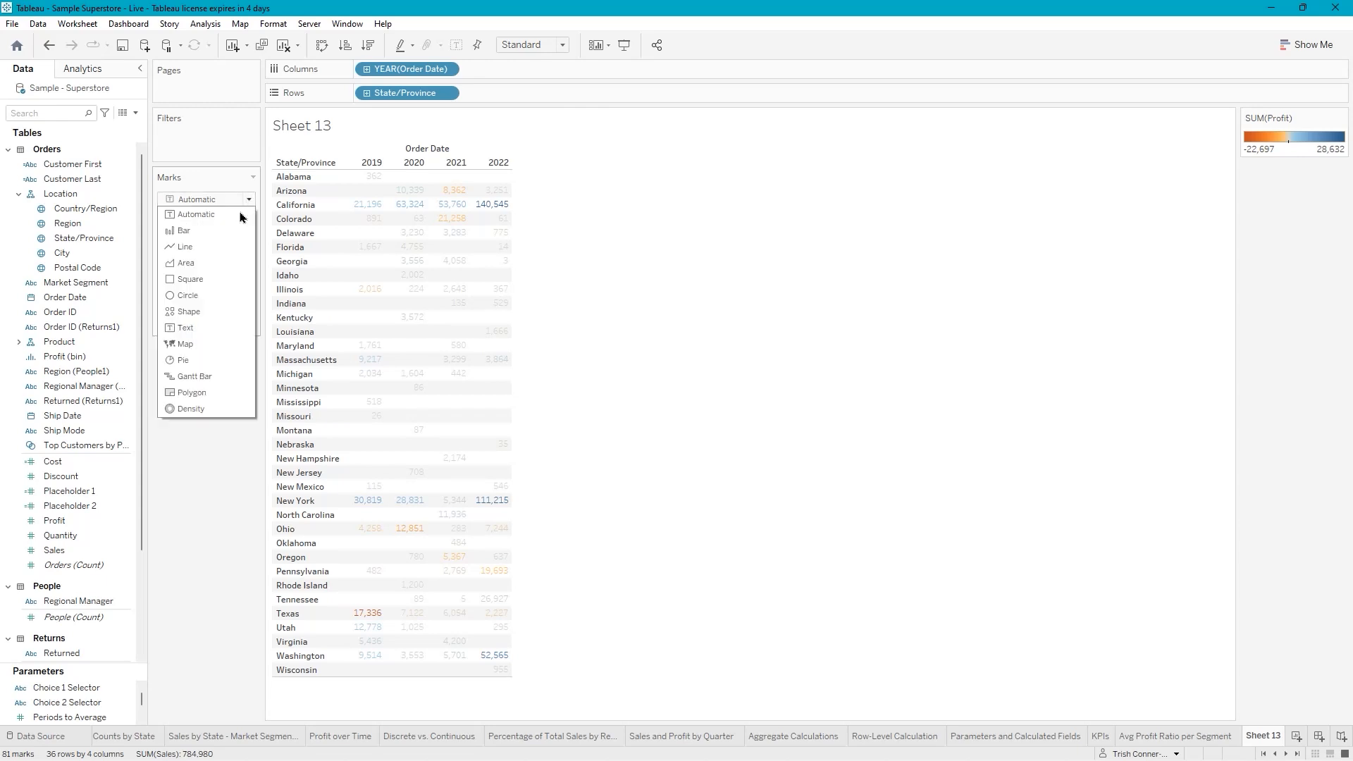
pyautogui.click(211, 285)
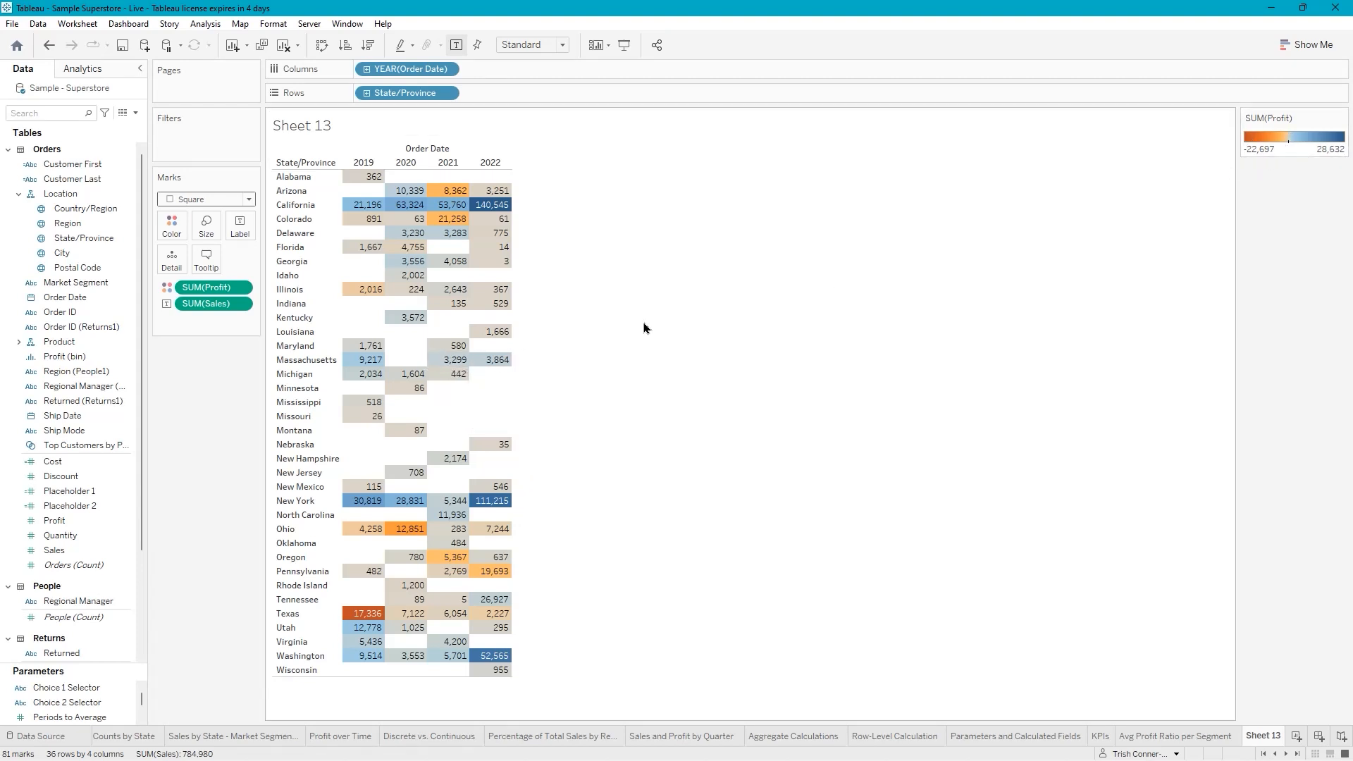
pyautogui.moveTo(511, 317)
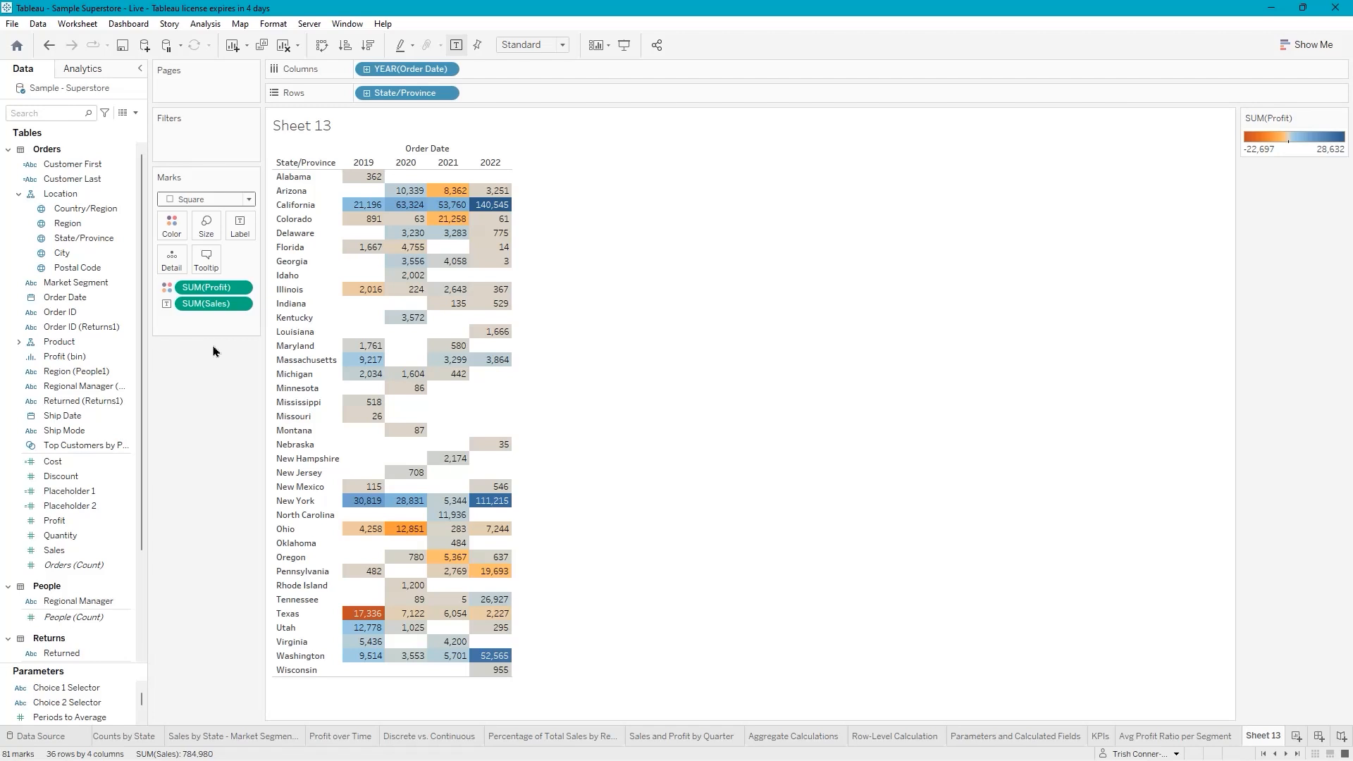
# Apply the Difference quick table calculation to SUM(Profit) on Color and inspect Colorado's yearly values
pyautogui.rightClick(216, 288)
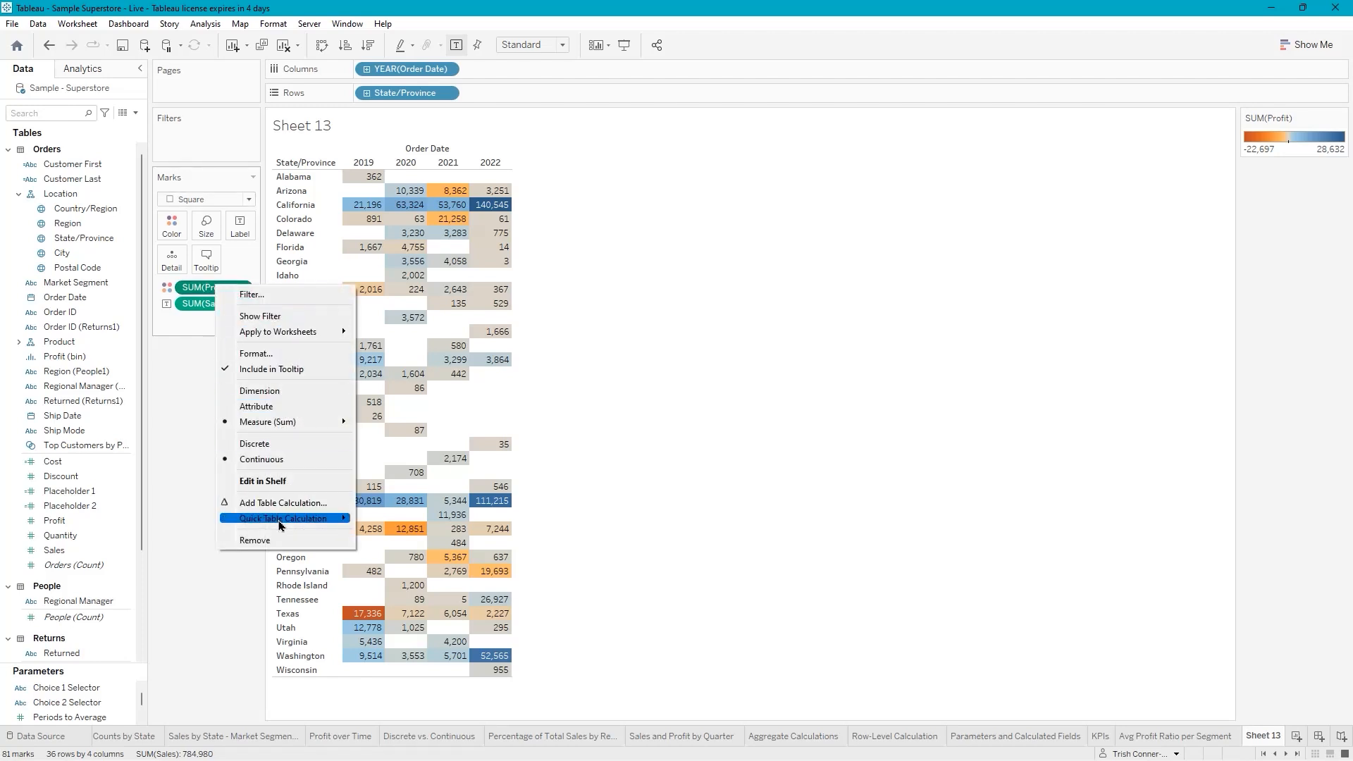
pyautogui.moveTo(280, 522)
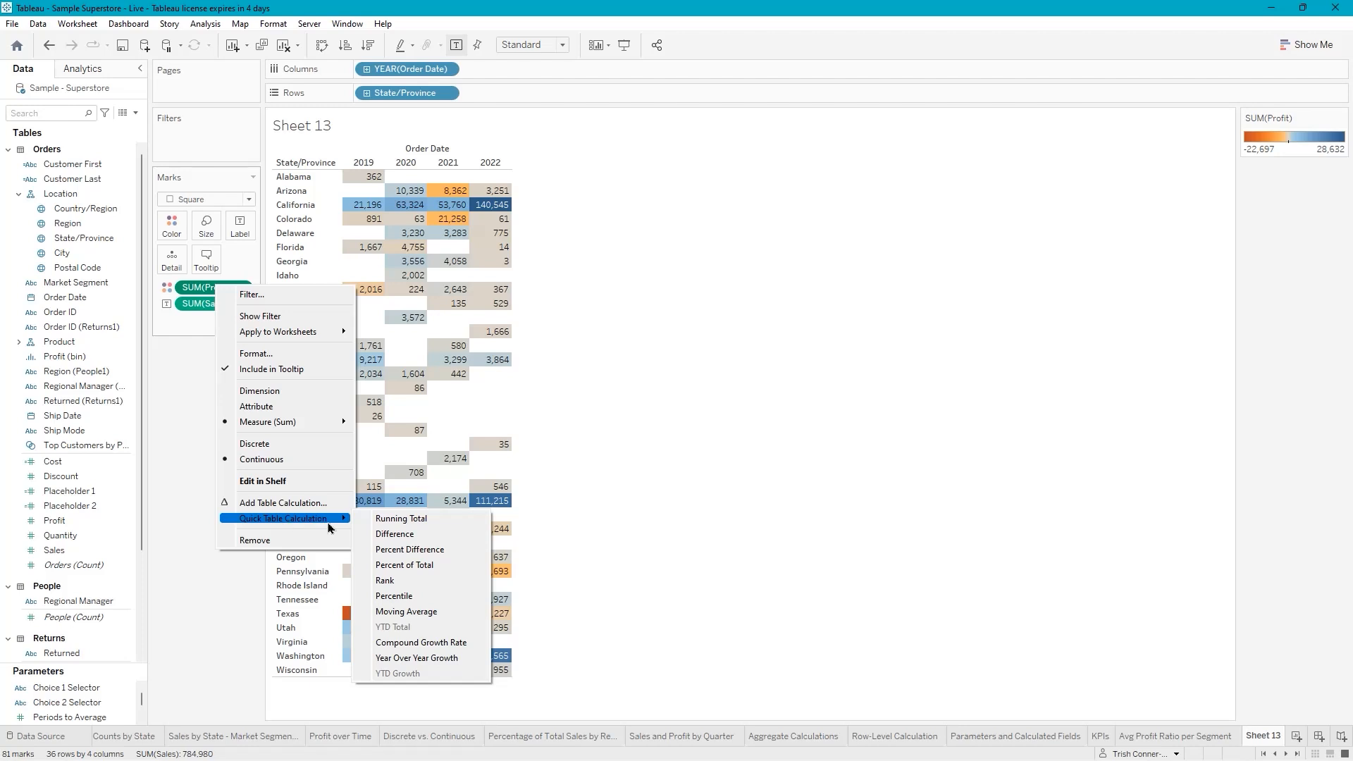
pyautogui.click(402, 537)
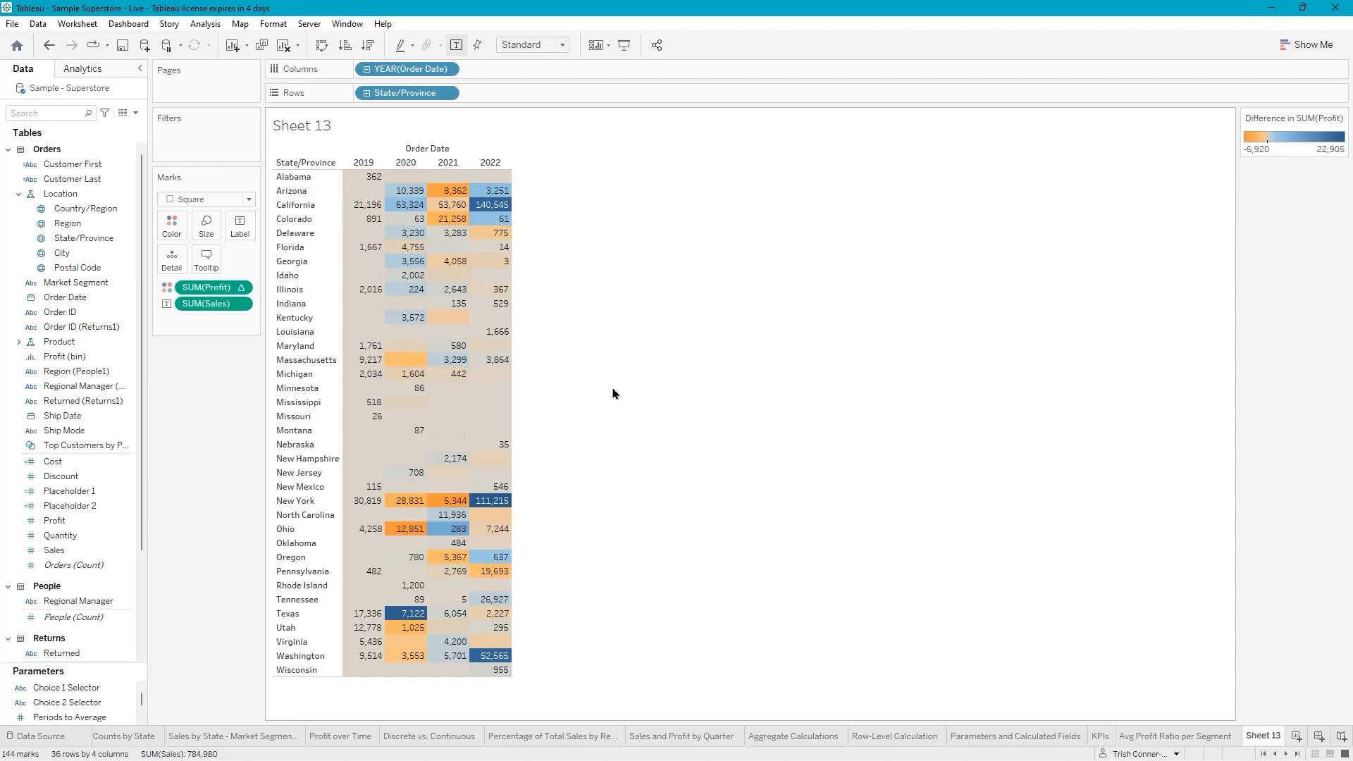
pyautogui.moveTo(404, 223)
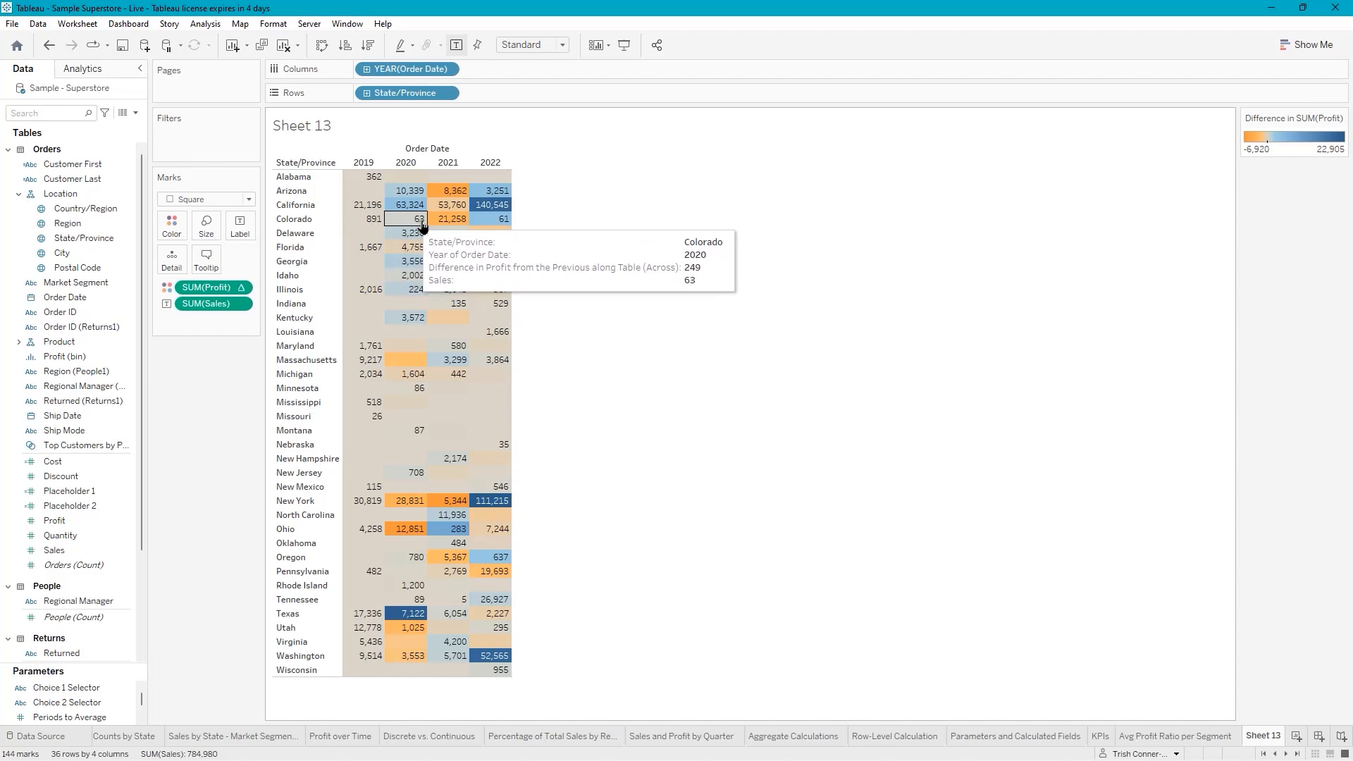
pyautogui.moveTo(507, 228)
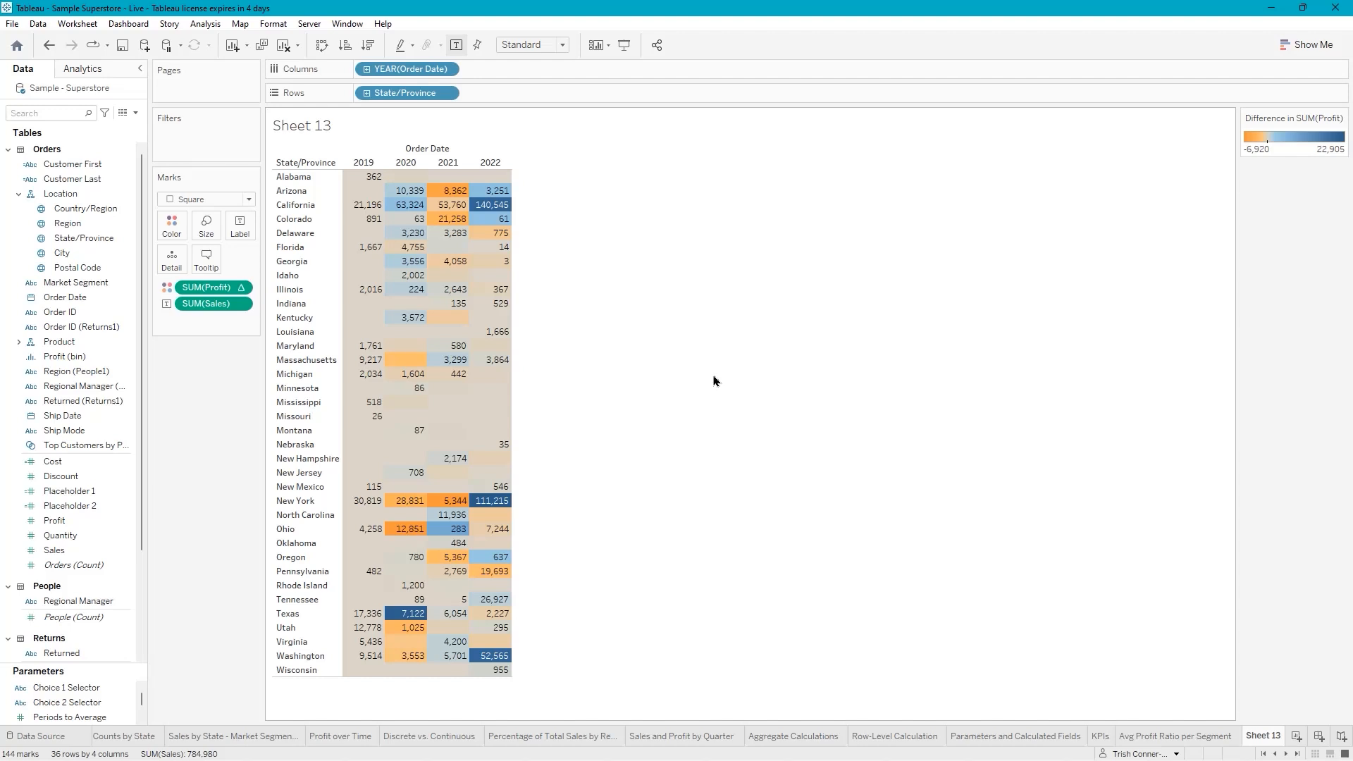
# Rename Sheet 13 as "Sales by State with Profit Difference"
pyautogui.doubleClick(1260, 740)
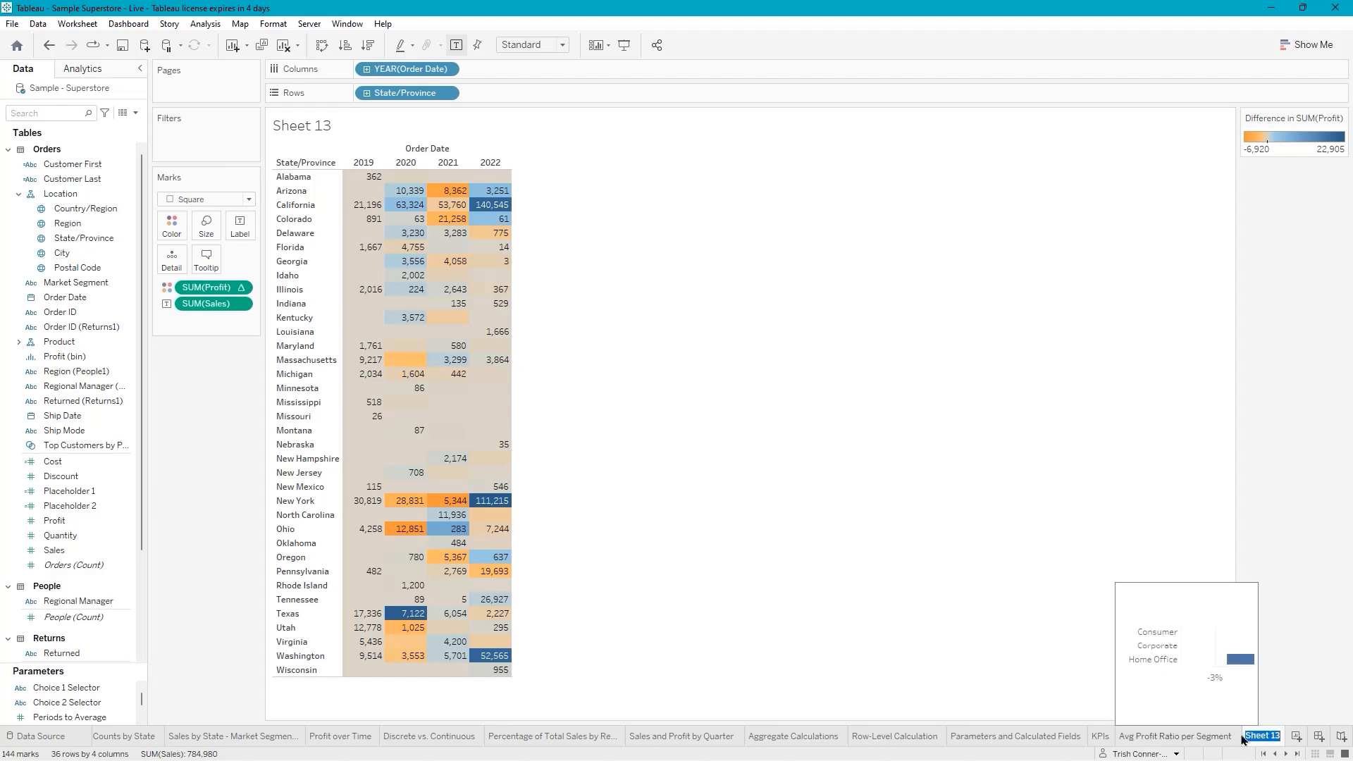
pyautogui.write('Sales by S')
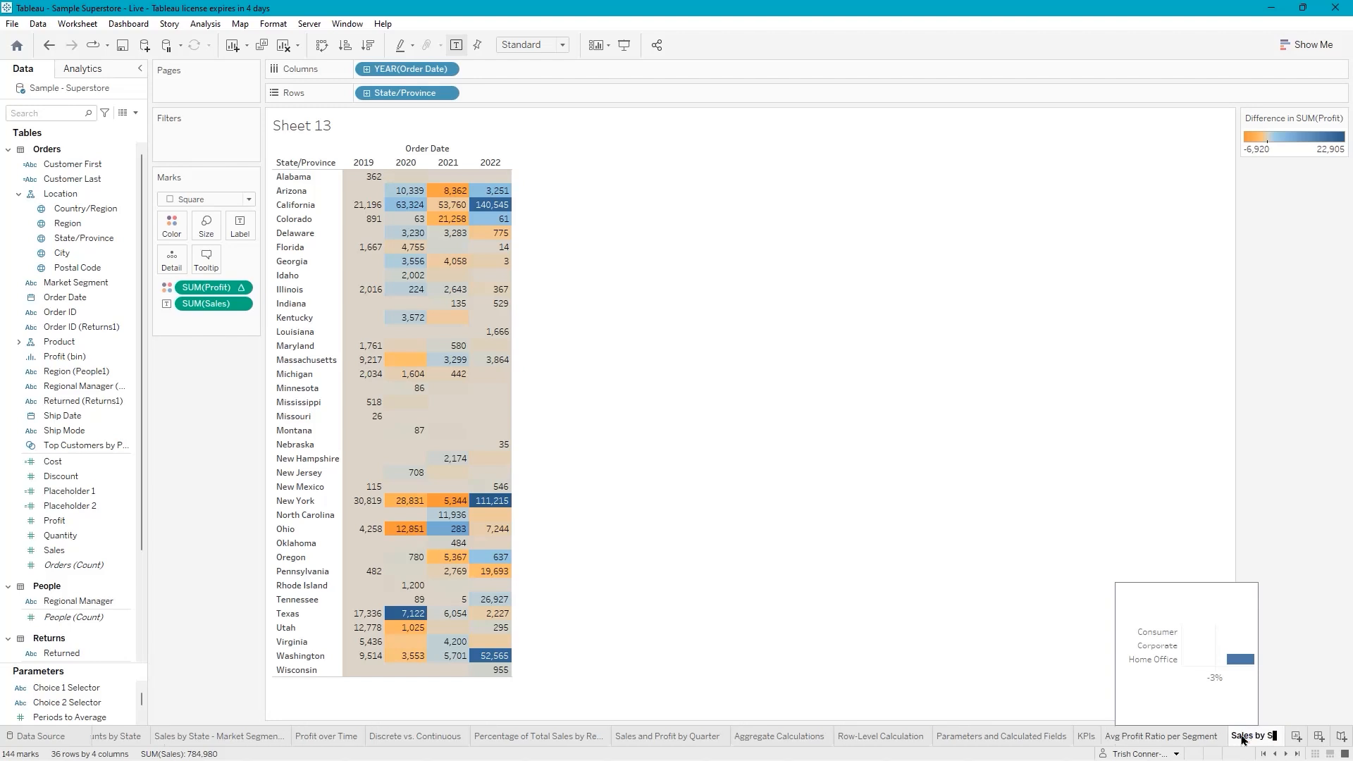
pyautogui.write('tate with ')
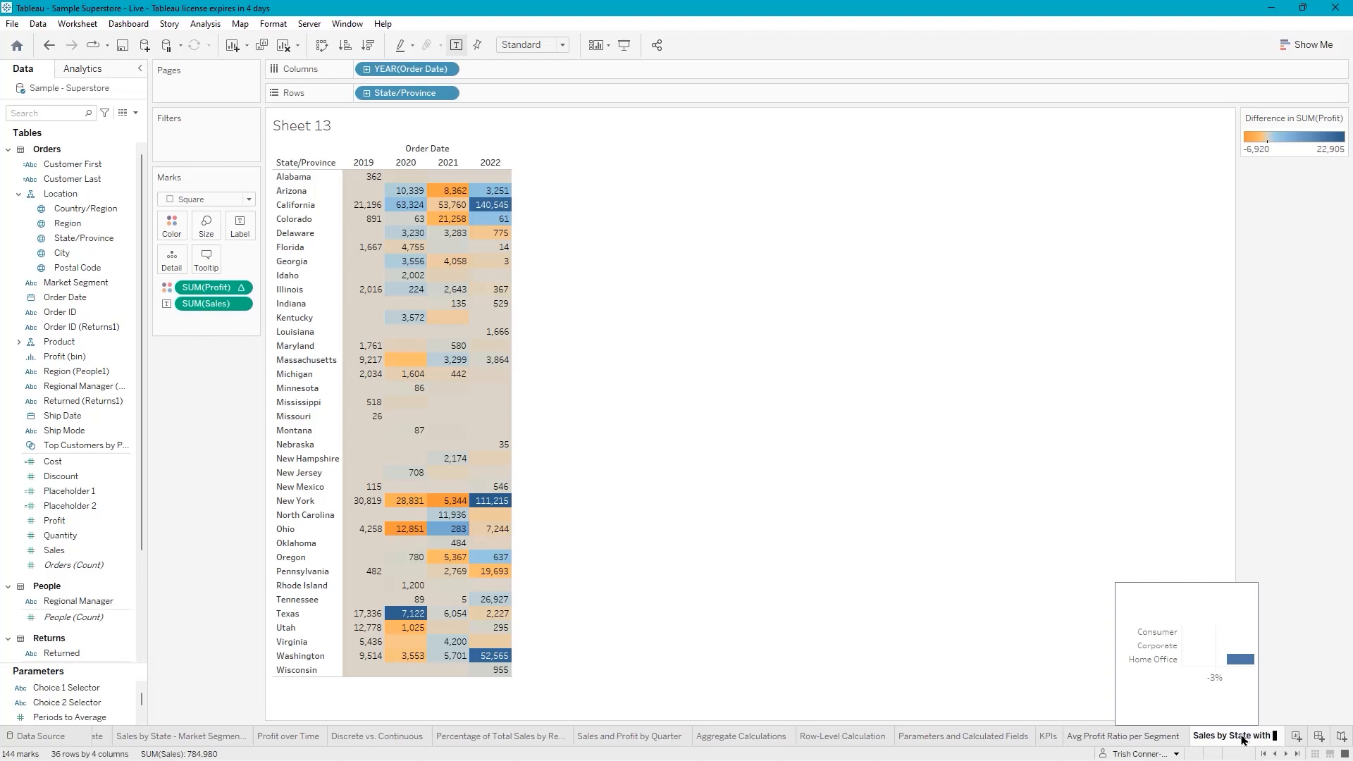
pyautogui.write('Profit Diff')
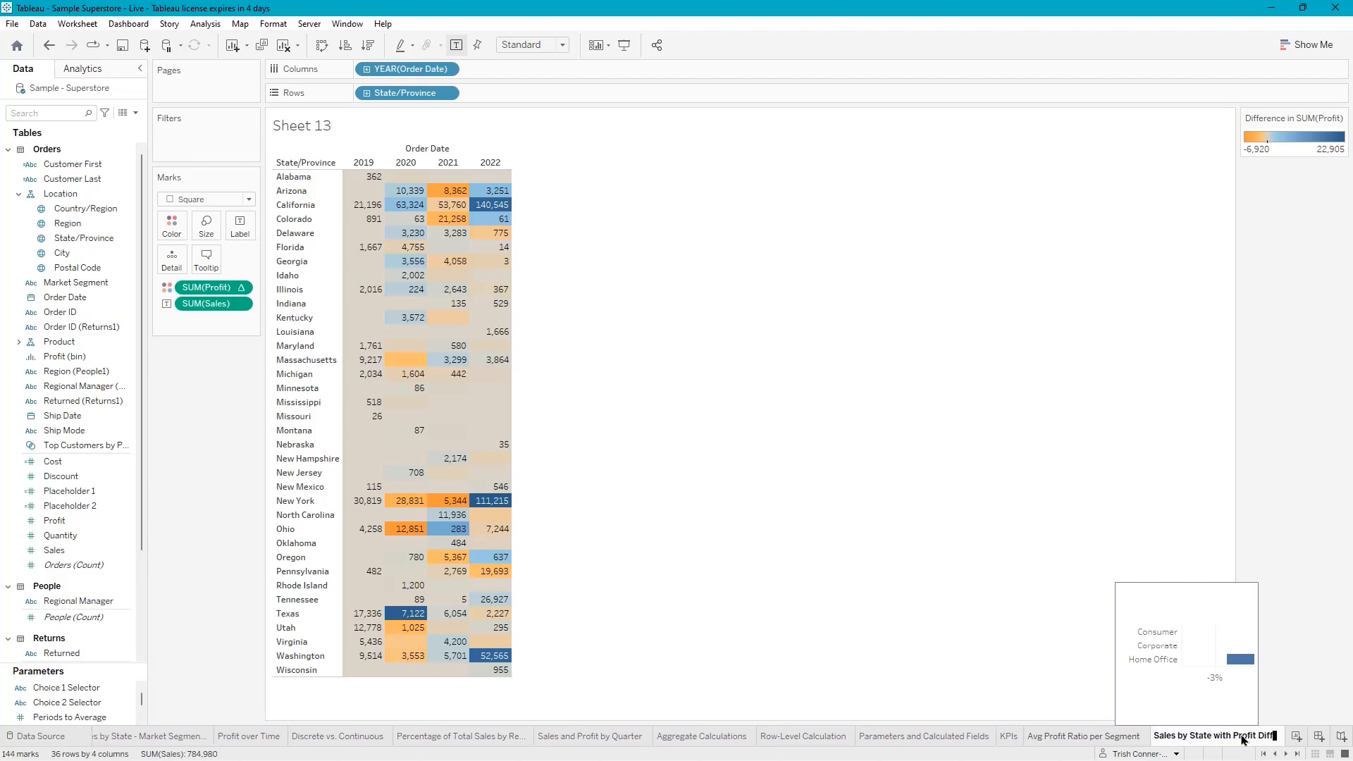
pyautogui.write('erence')
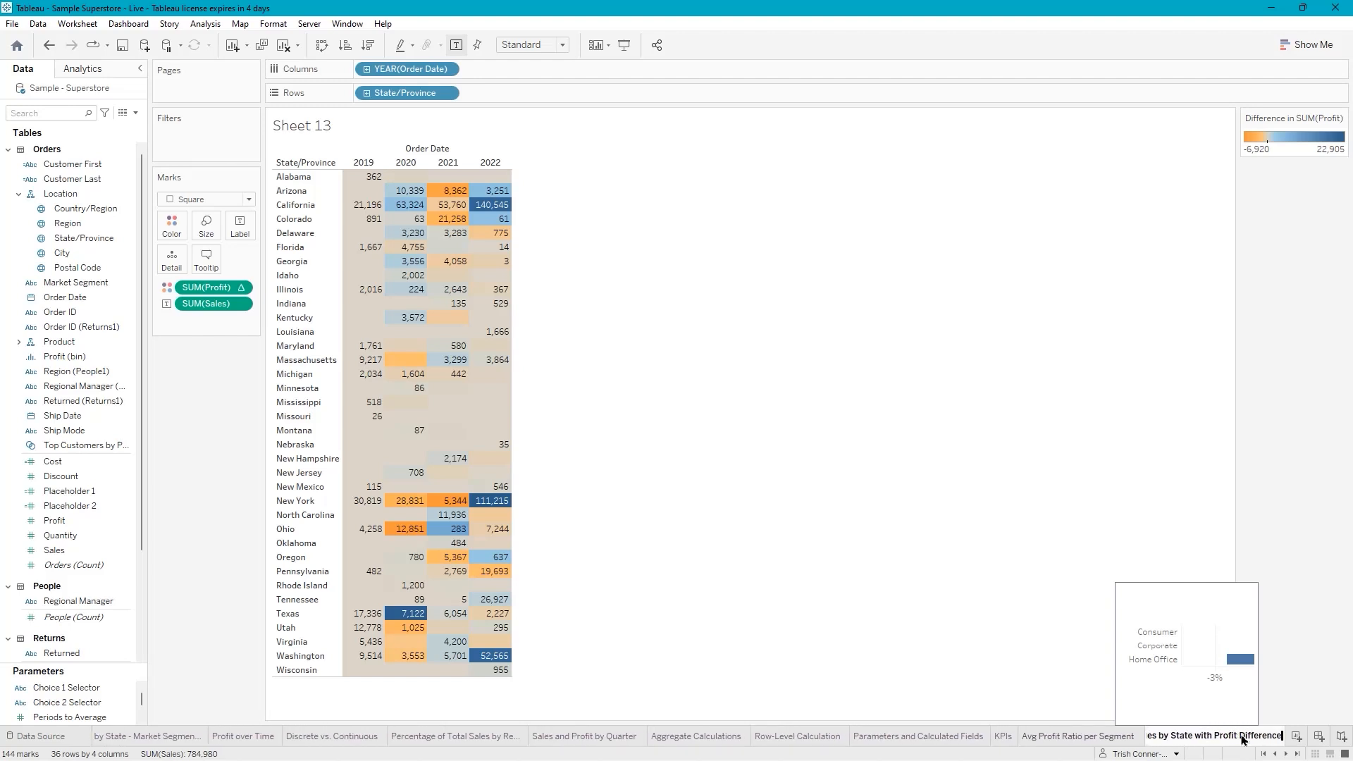
pyautogui.press('Return')
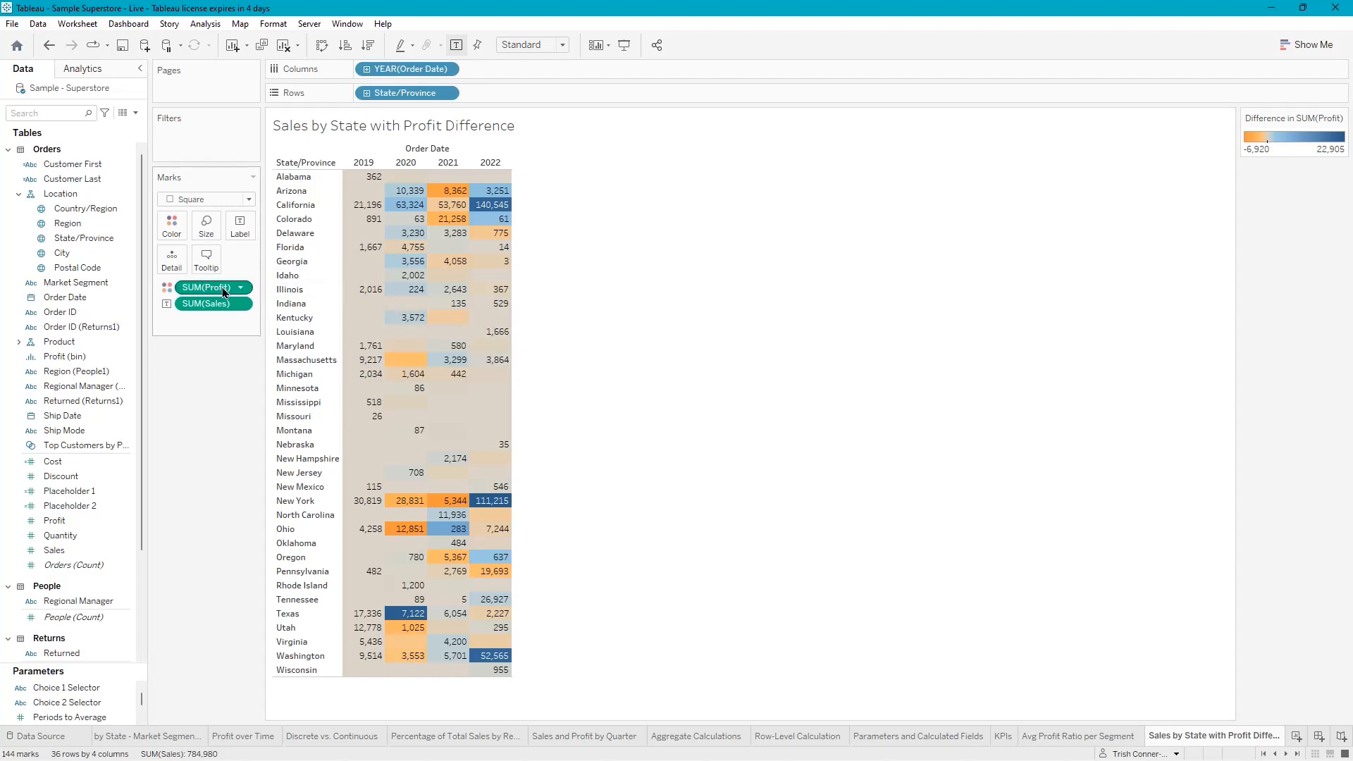
# Review the table calculation settings of SUM(Profit), including its calculation type and Compute Using options, and close them
pyautogui.moveTo(227, 291)
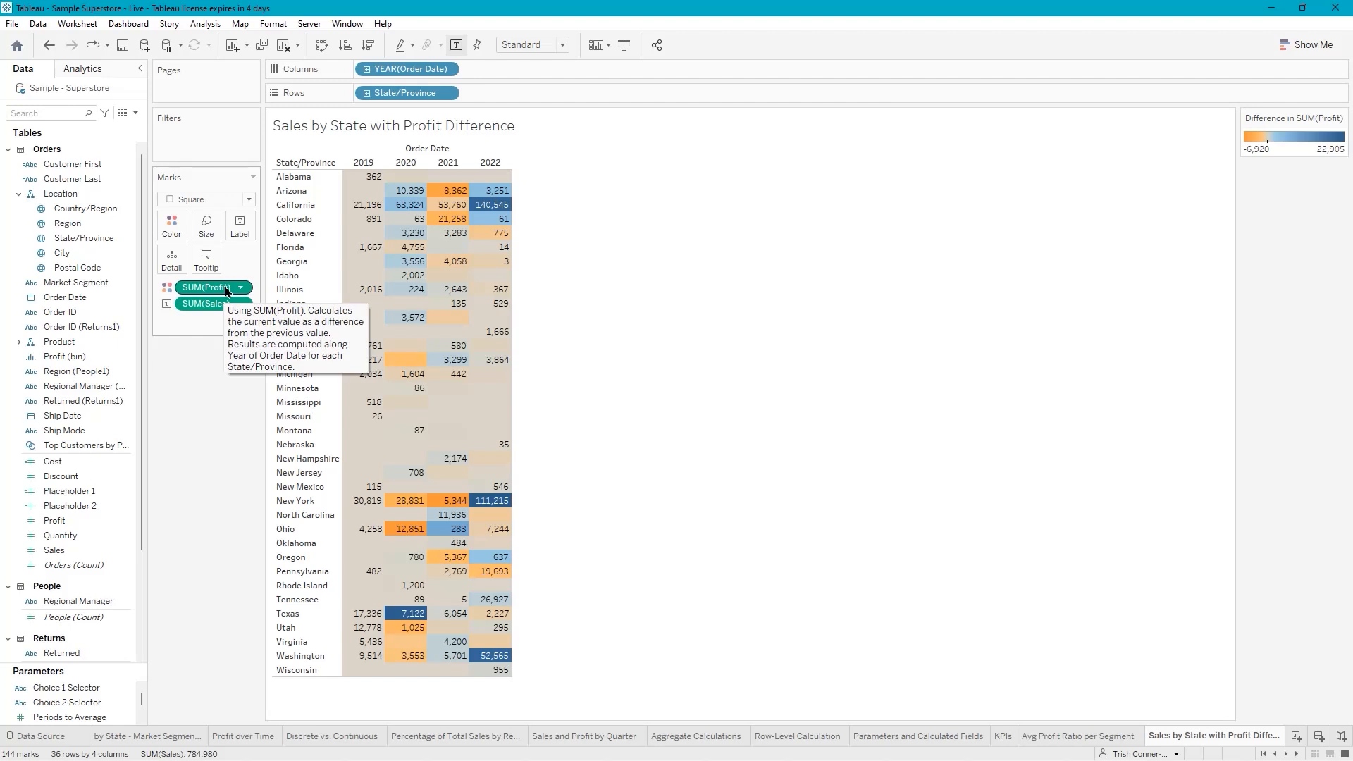
pyautogui.rightClick(227, 291)
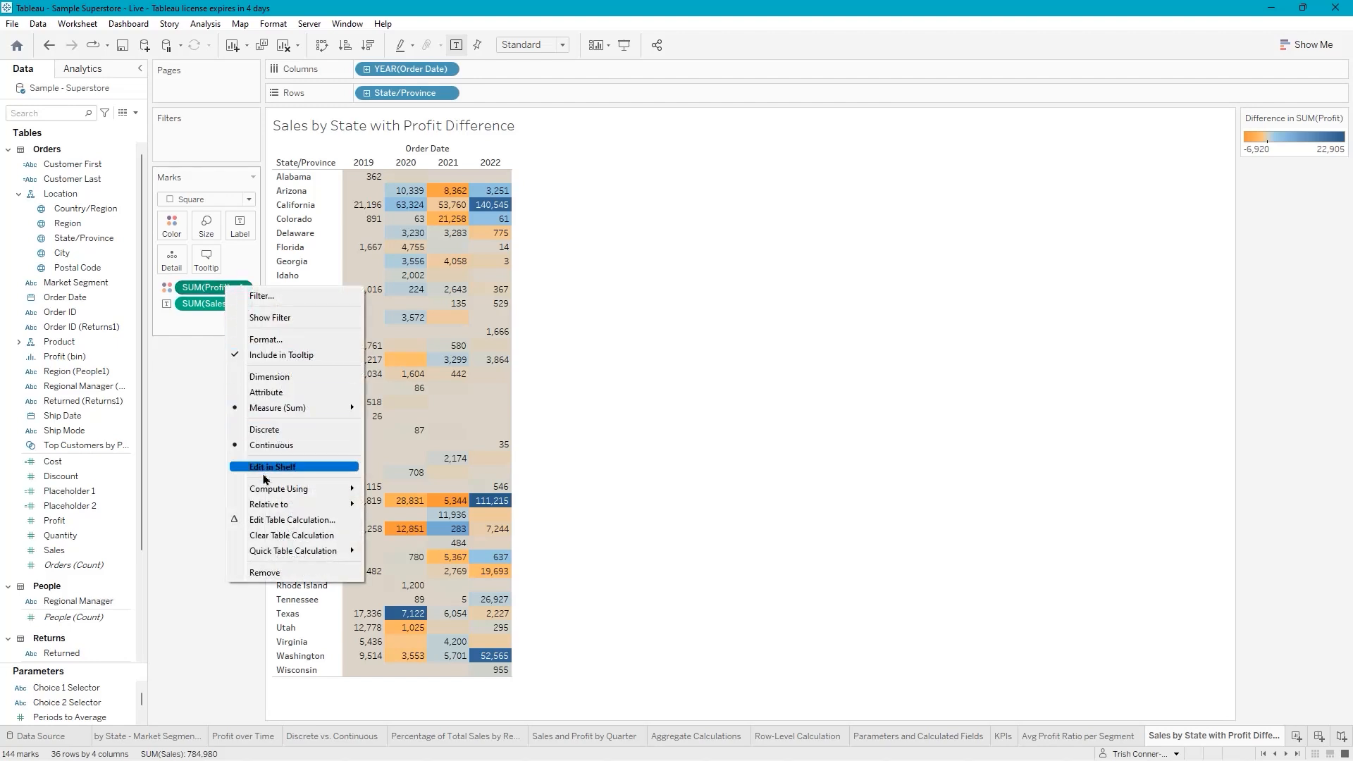
pyautogui.click(279, 520)
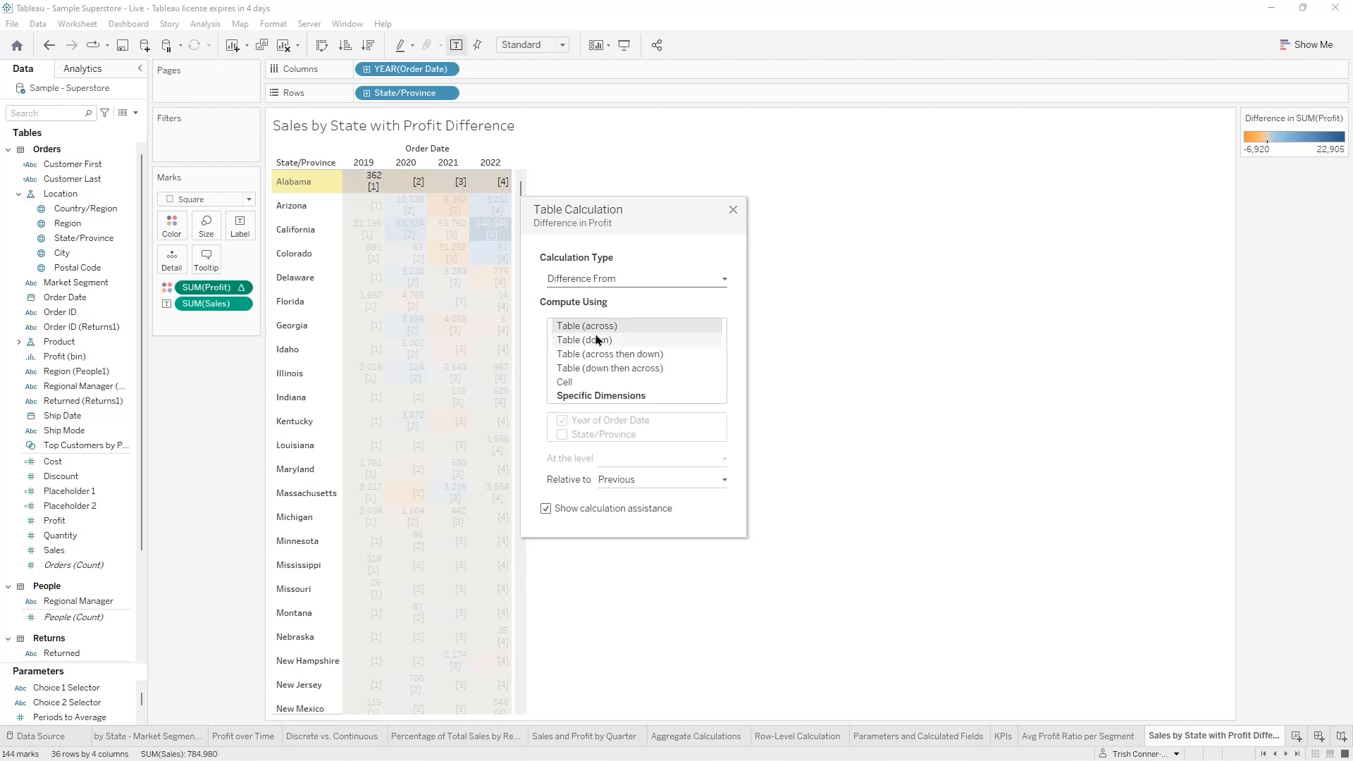
pyautogui.click(733, 211)
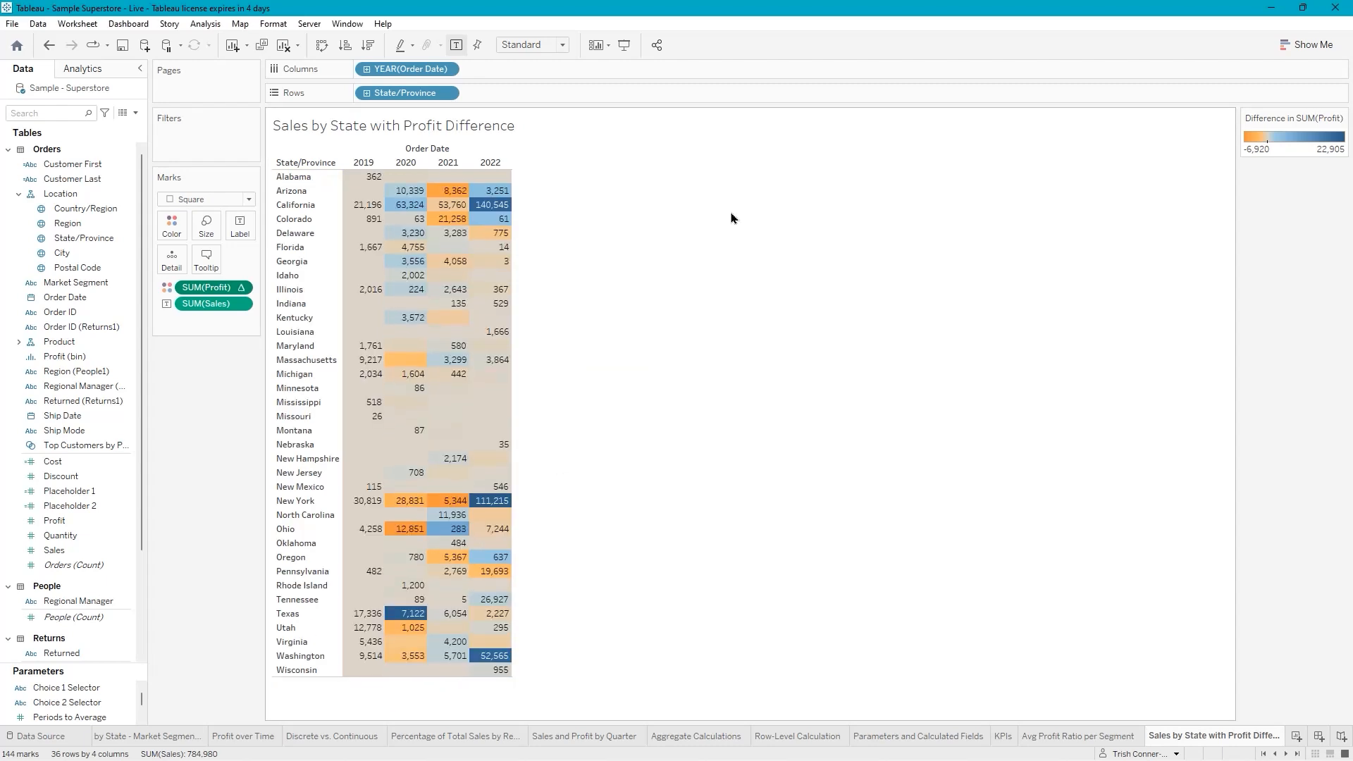
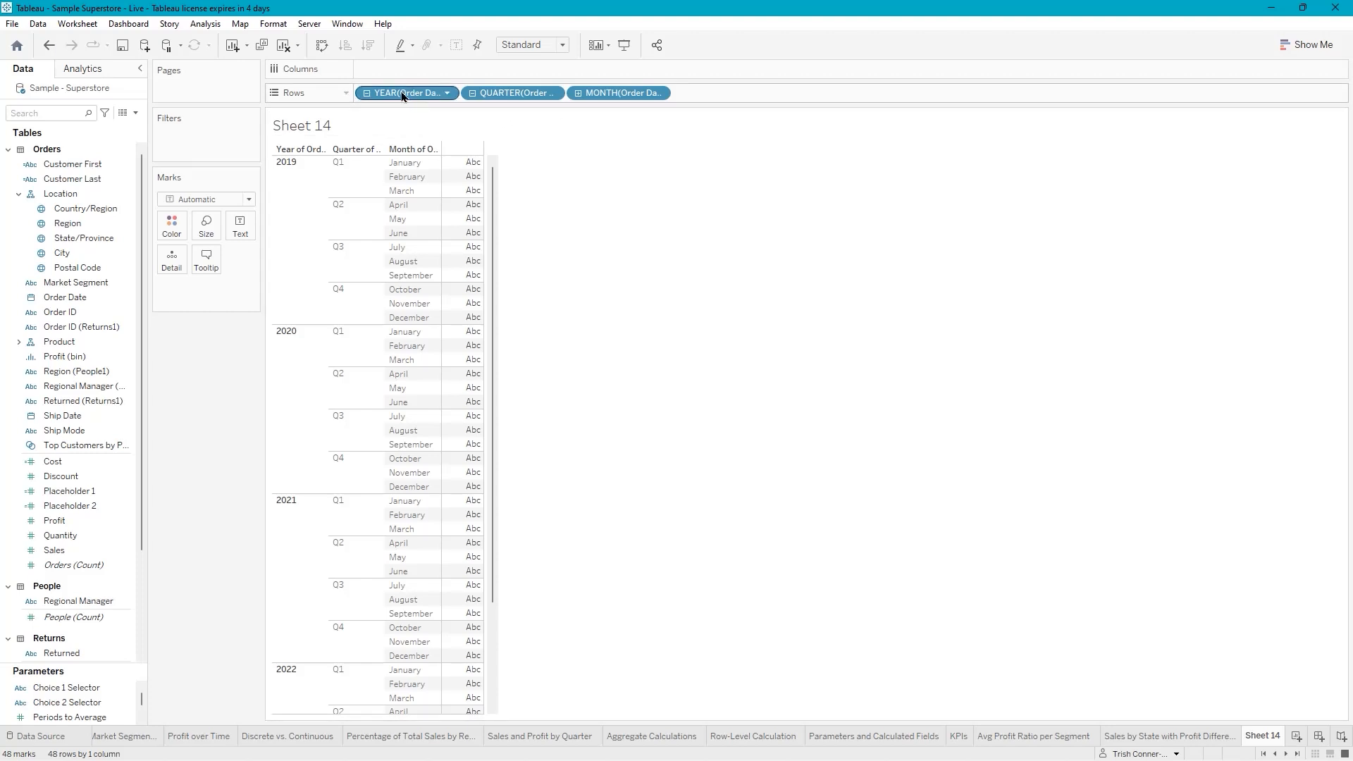
# Move YEAR(Order Date) from Rows to Columns and show Sales as text in the quarter and month table
pyautogui.moveTo(403, 96); pyautogui.dragTo(409, 69)
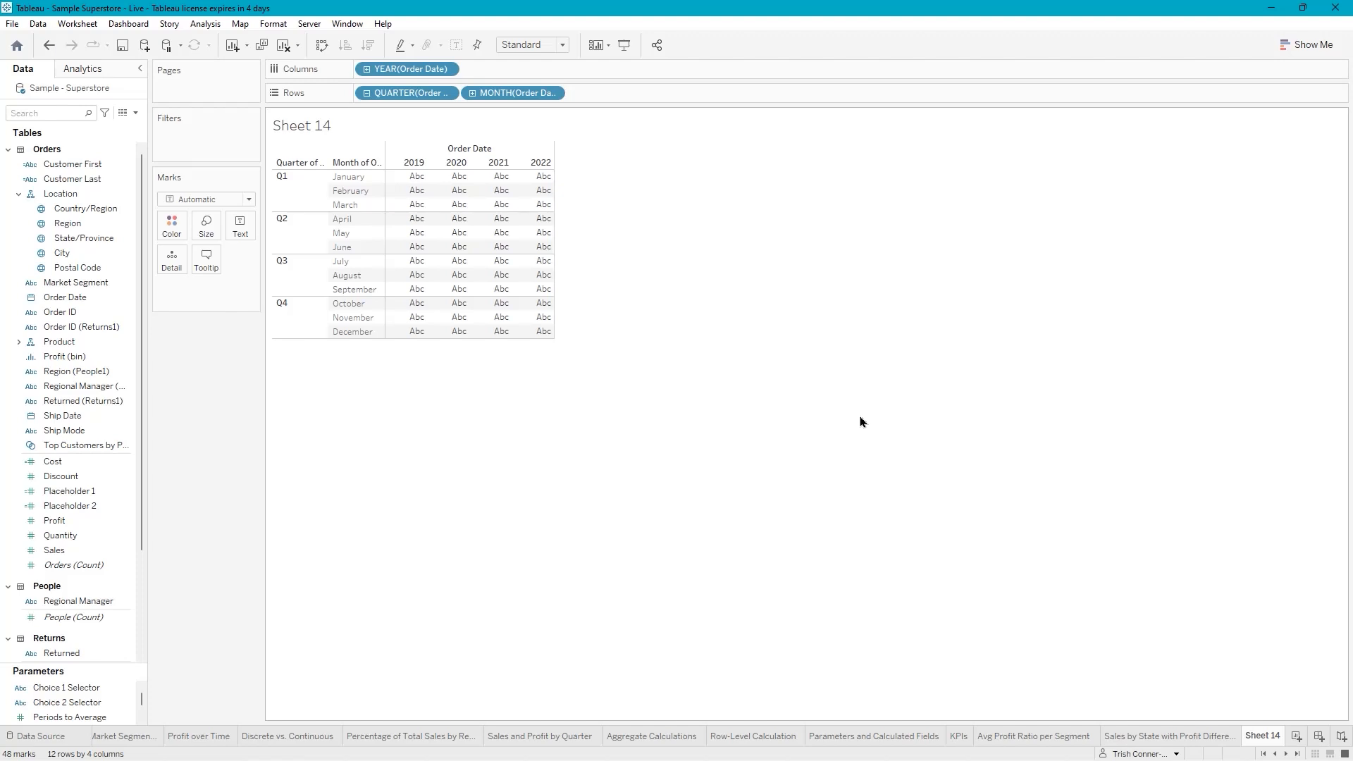
pyautogui.click(52, 553)
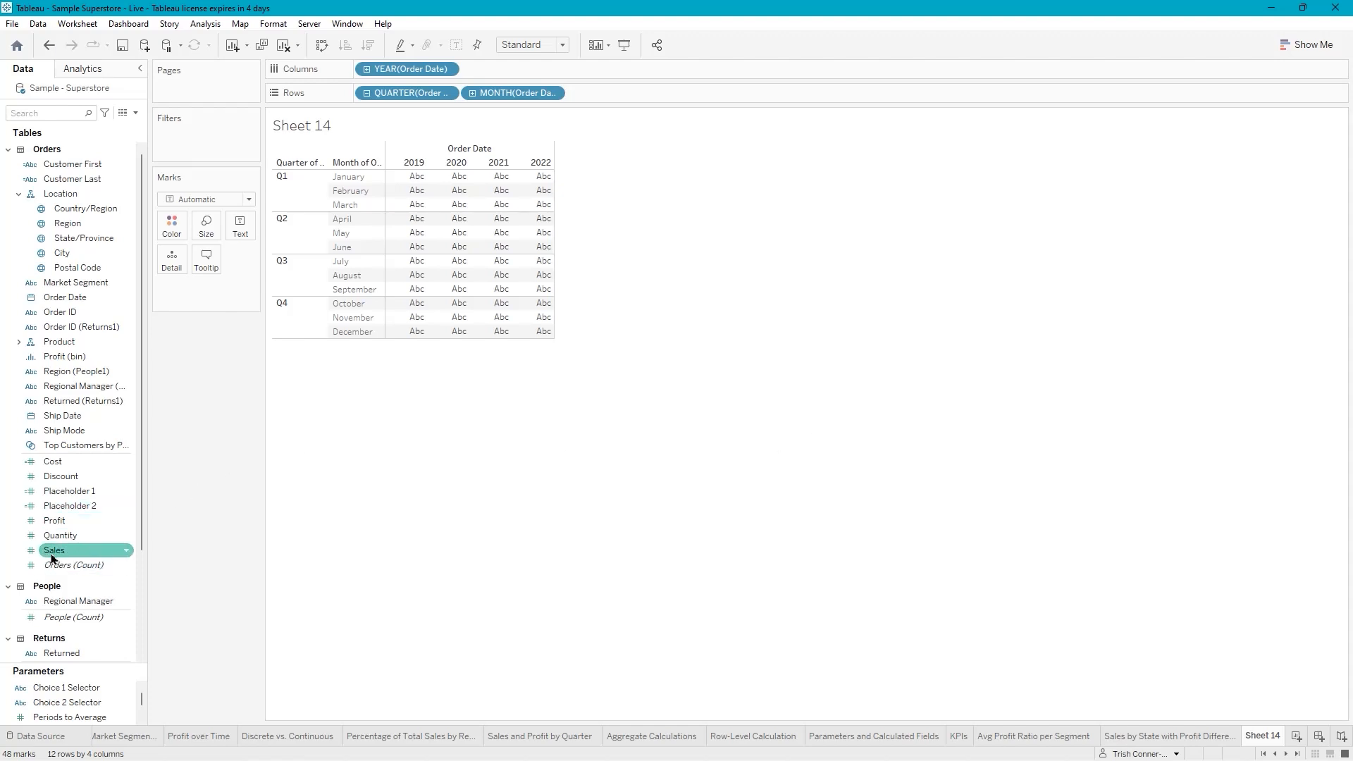
pyautogui.moveTo(52, 558); pyautogui.dragTo(243, 222)
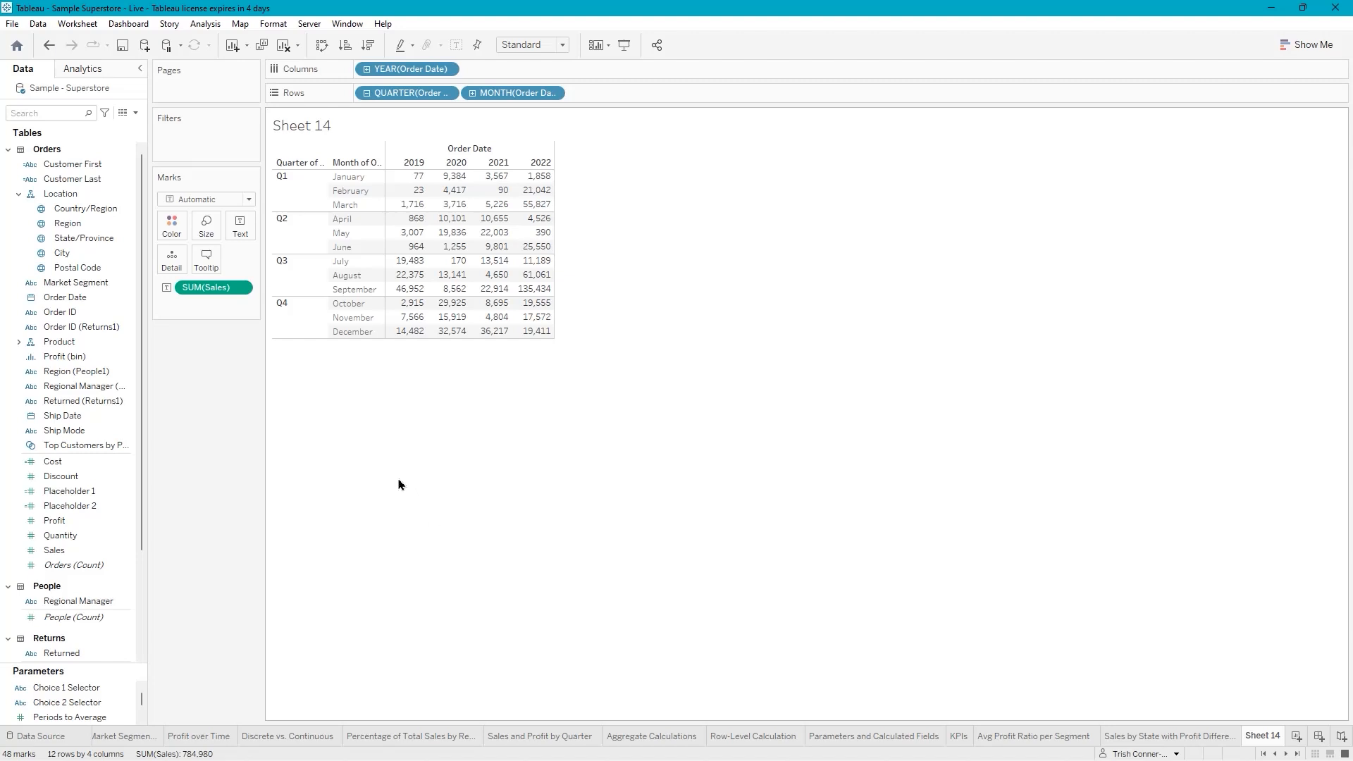
# Add a Difference From table calculation to SUM(Sales), computed using Pane (across then down) relative to Previous
pyautogui.rightClick(223, 289)
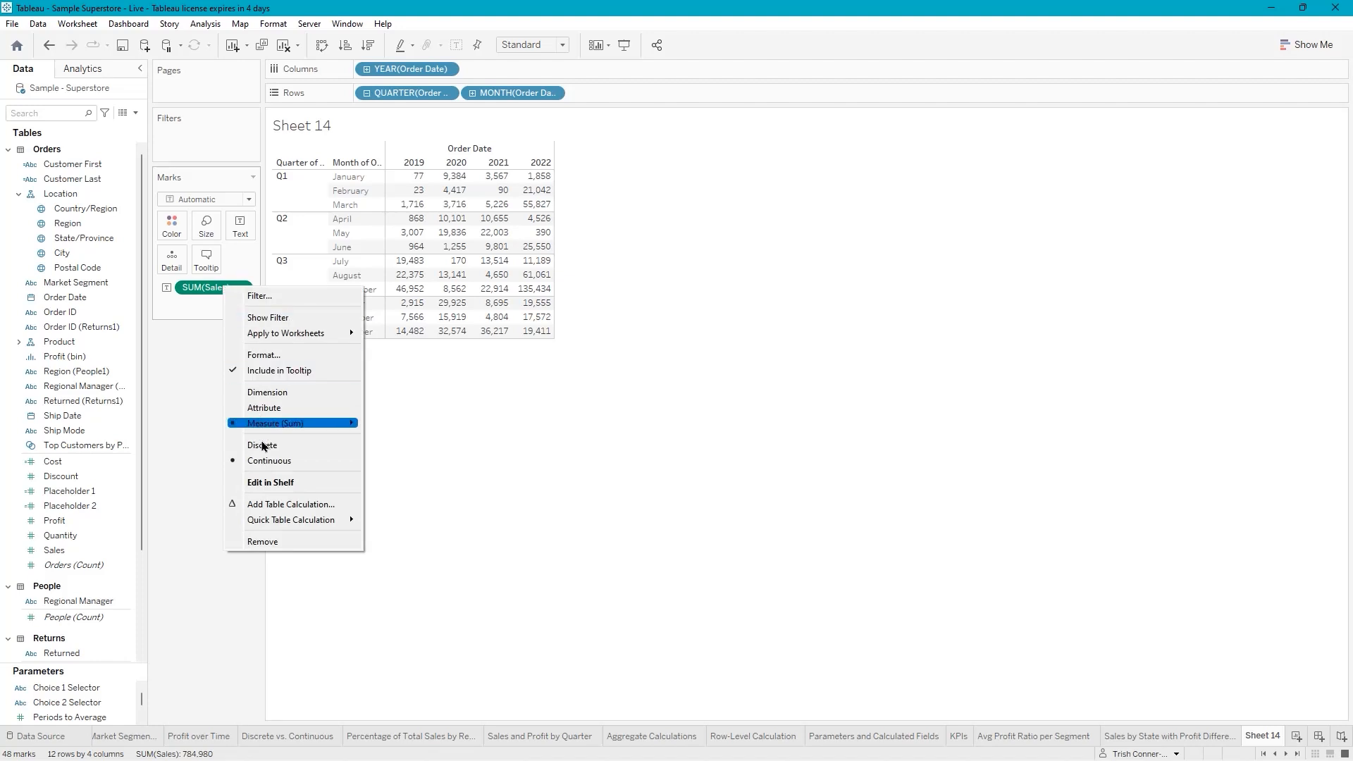
pyautogui.click(268, 505)
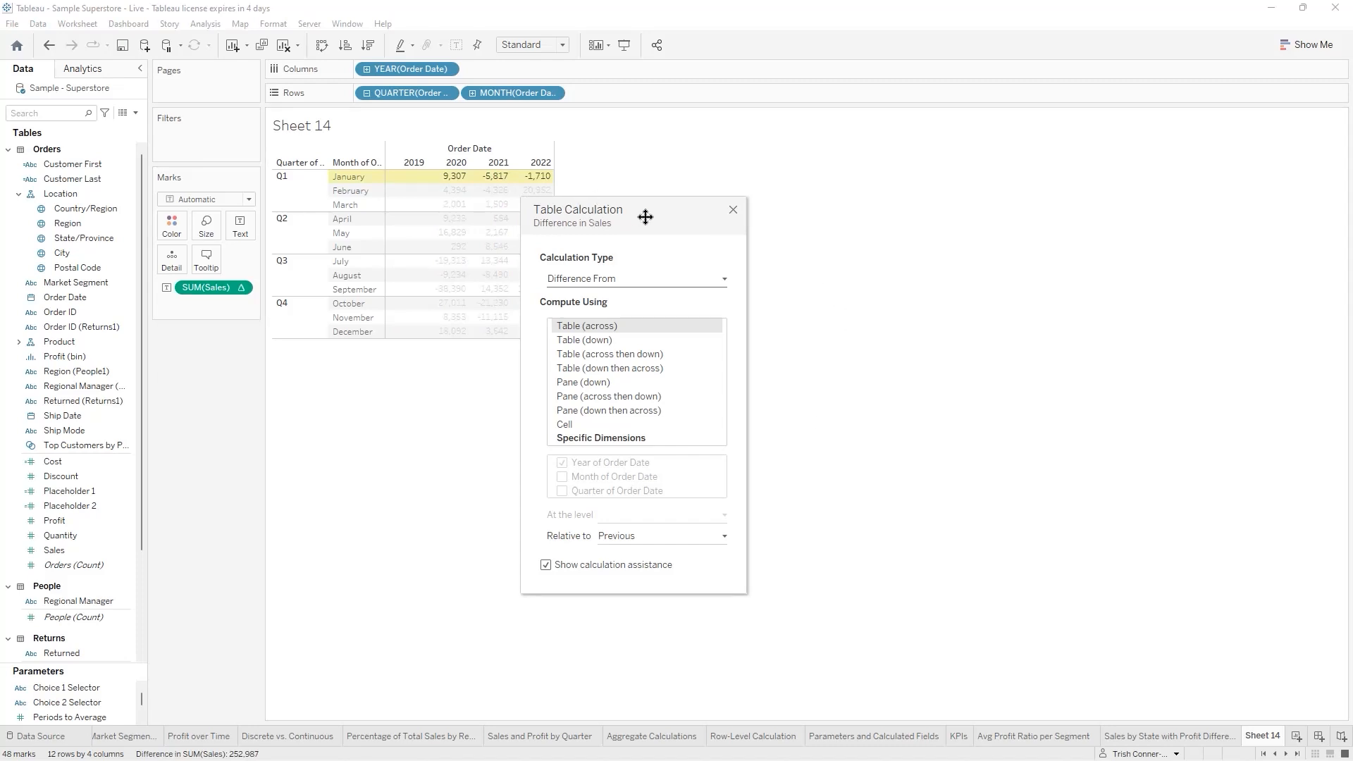
pyautogui.moveTo(645, 216); pyautogui.dragTo(547, 207)
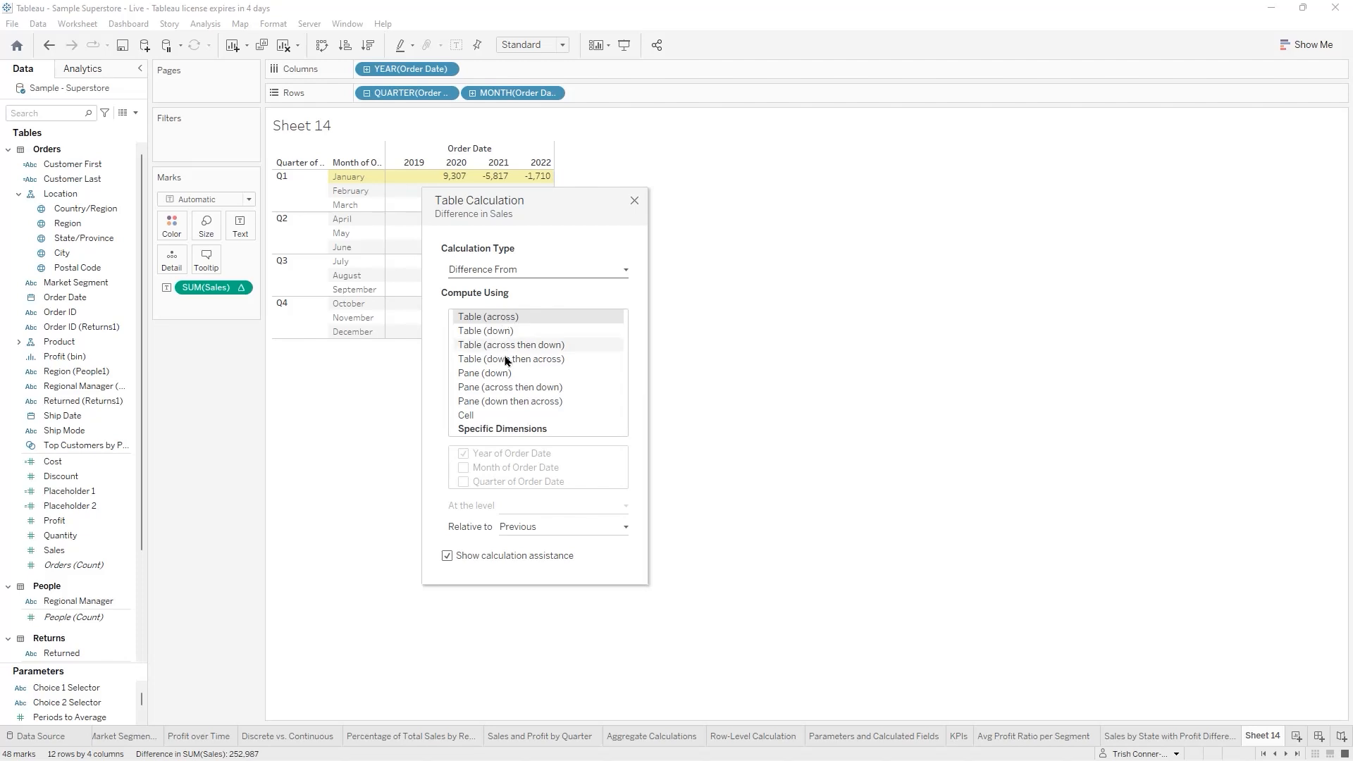
pyautogui.click(513, 395)
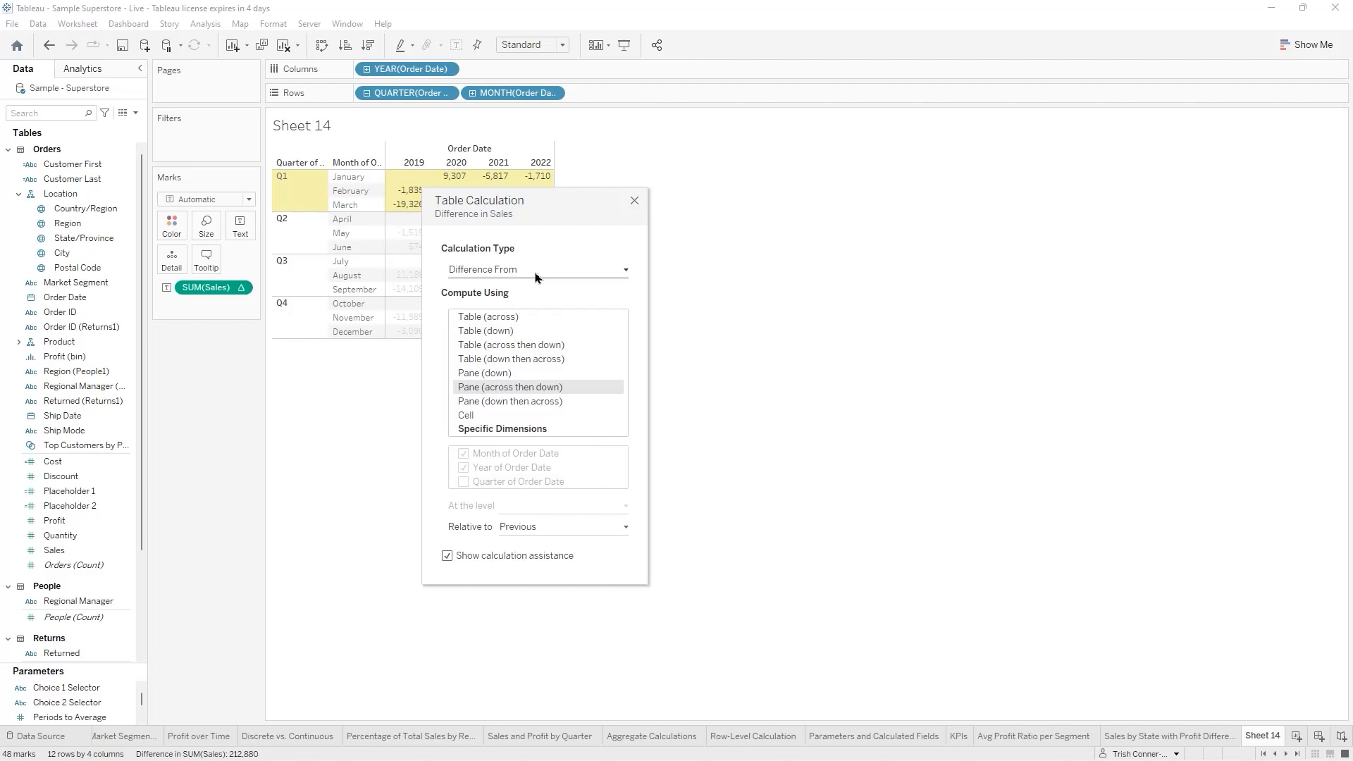
pyautogui.click(626, 271)
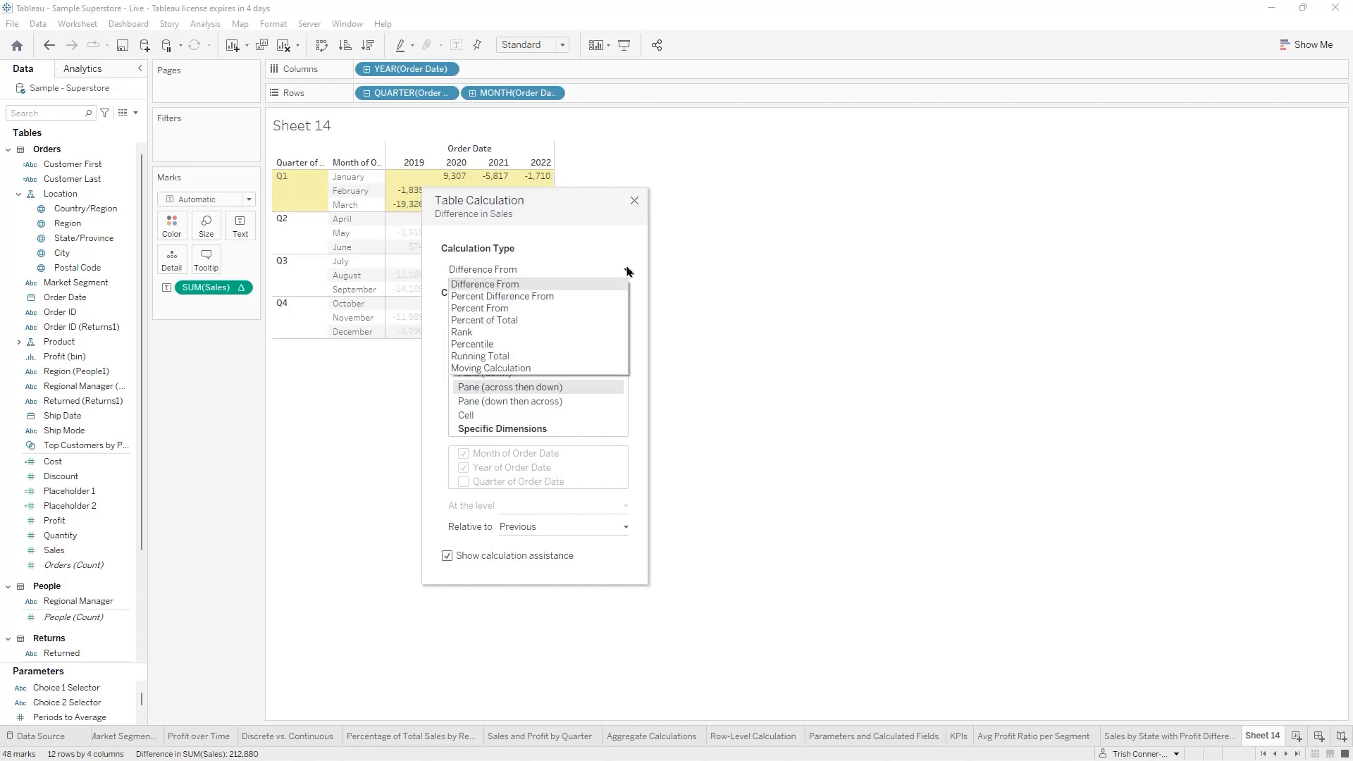
pyautogui.click(628, 271)
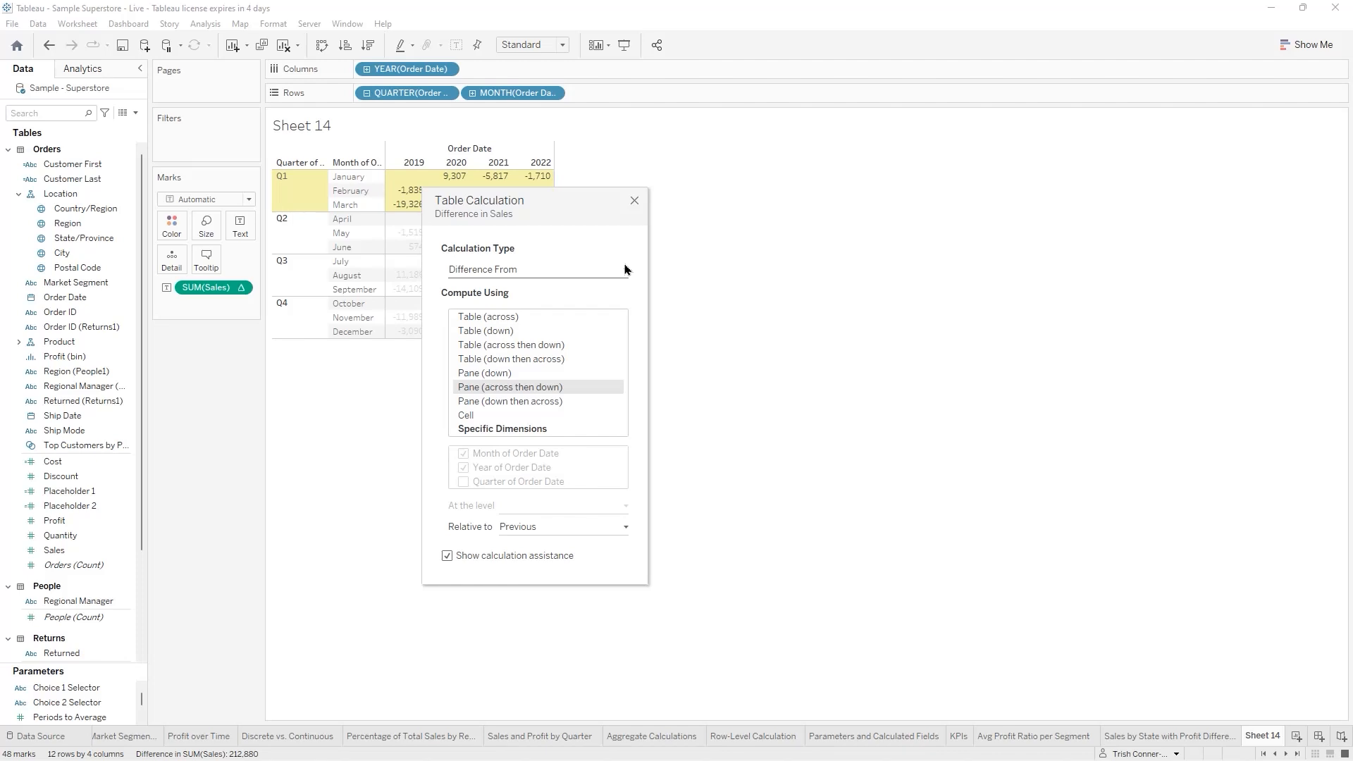
pyautogui.click(633, 202)
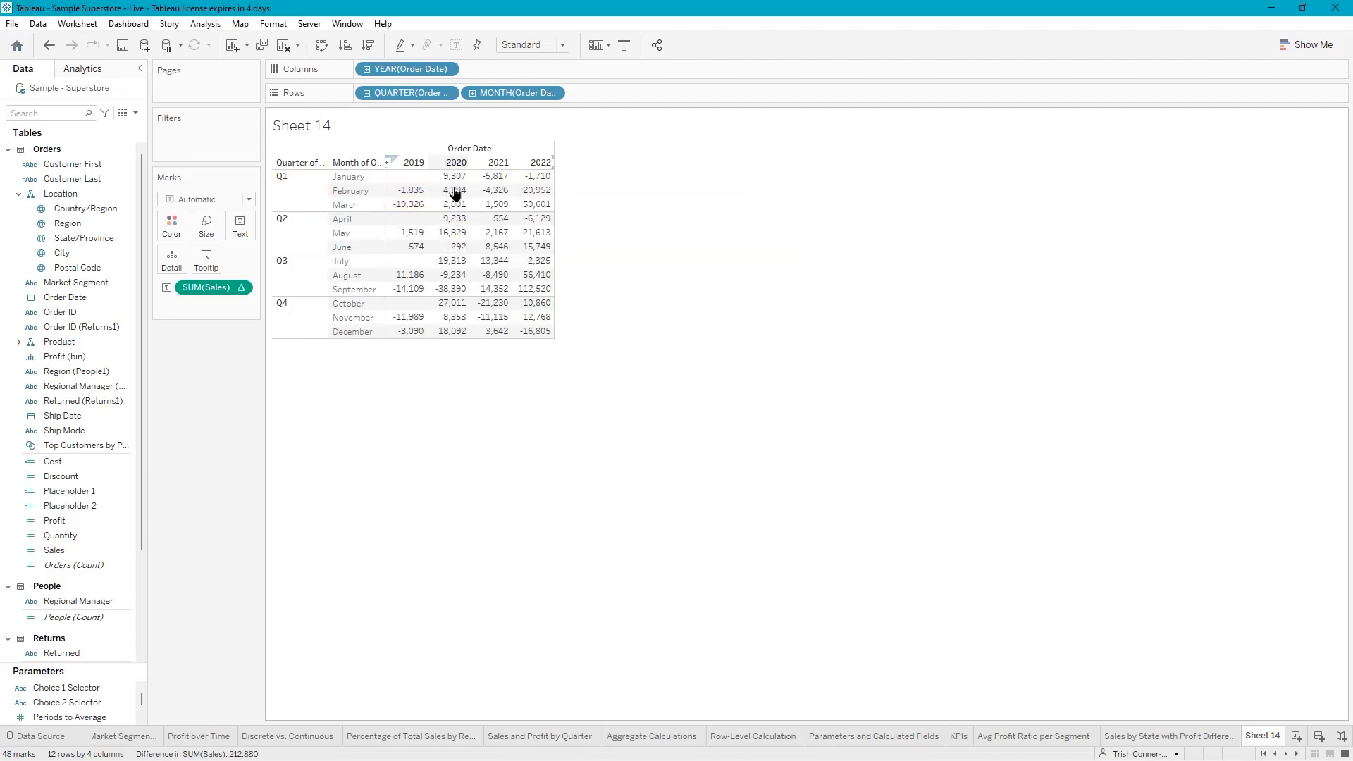
pyautogui.moveTo(451, 192)
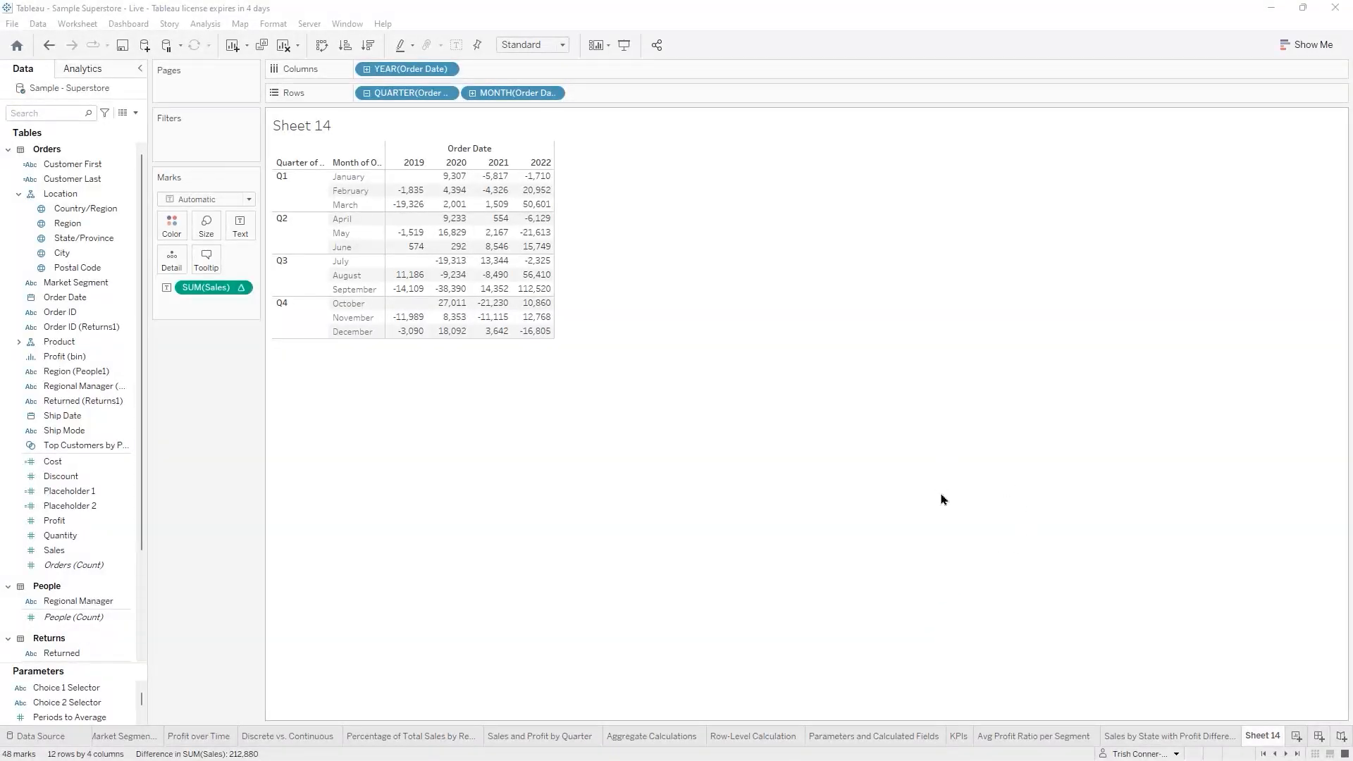
# Rename Sheet 14 as "Difference From Previous Sales"
pyautogui.click(1262, 740)
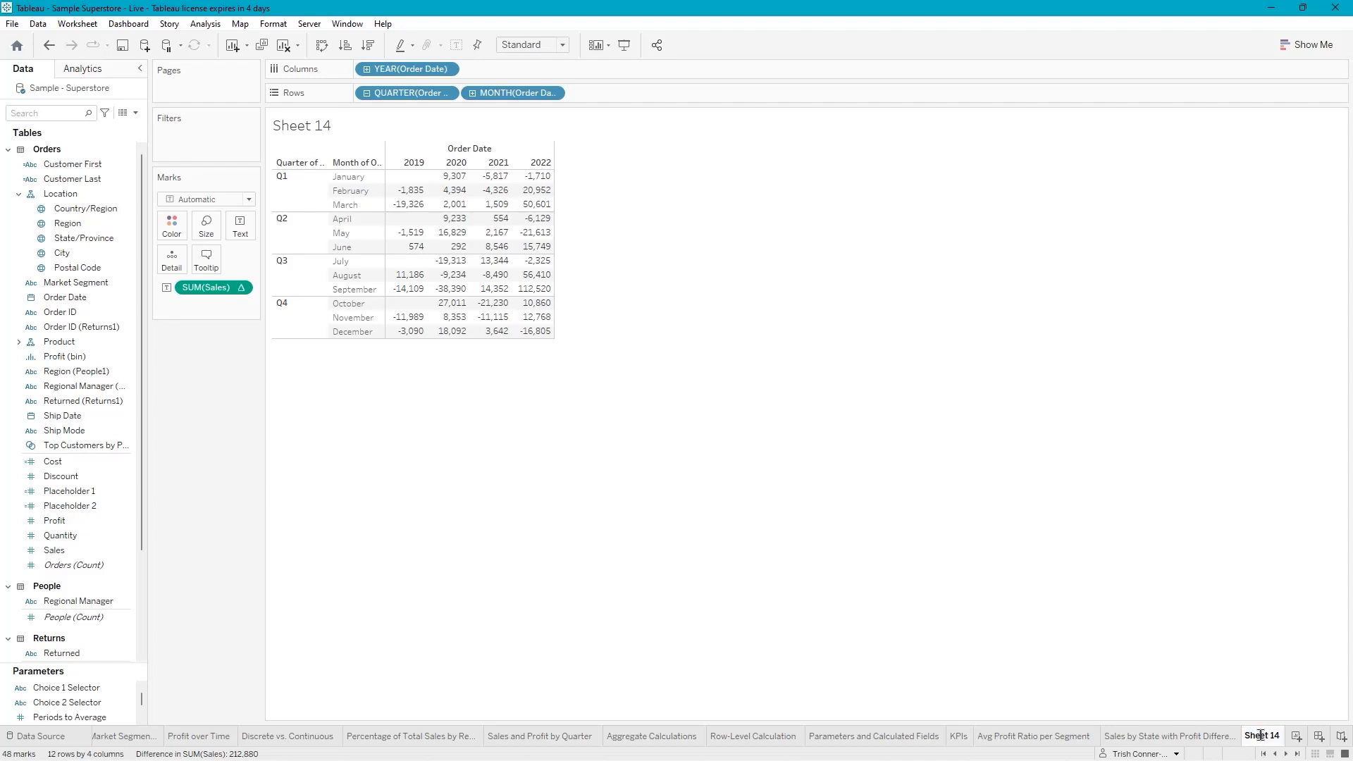
pyautogui.doubleClick(1261, 738)
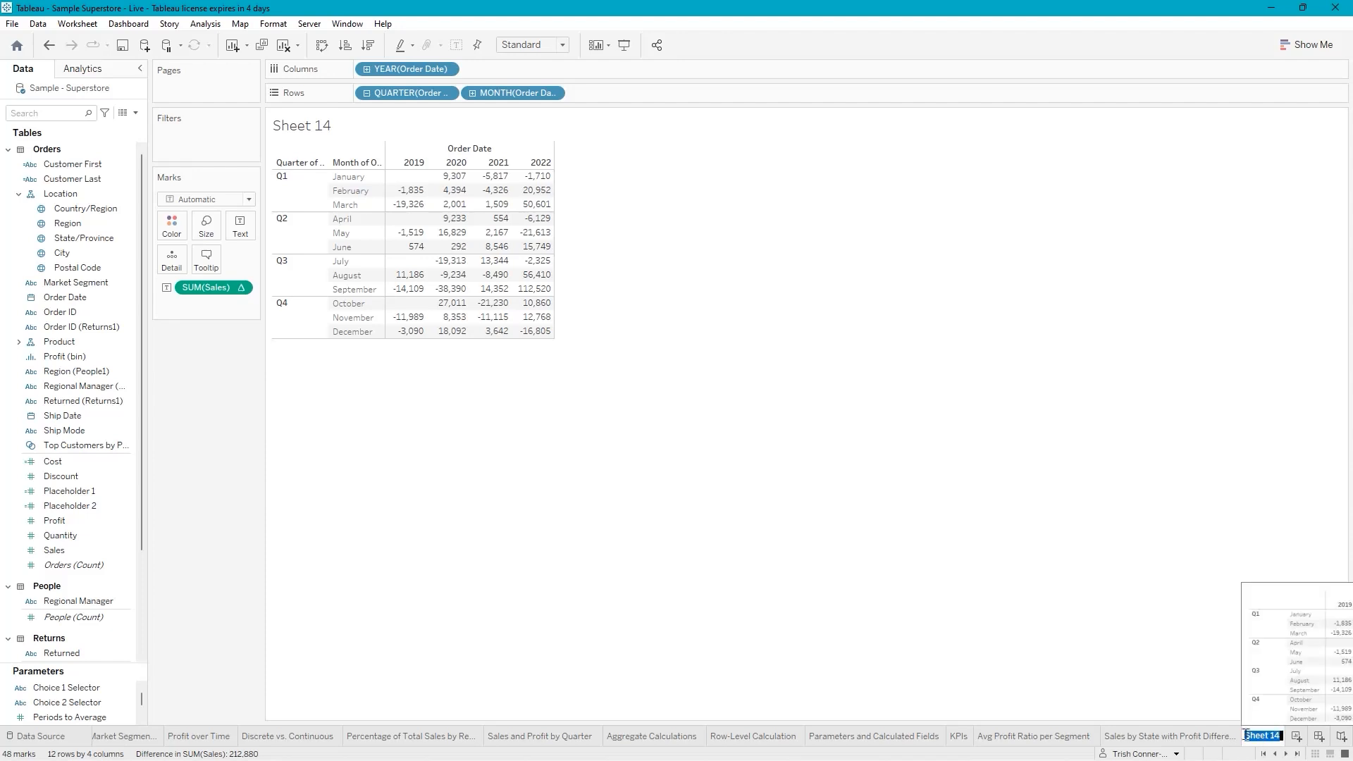
pyautogui.write('Difference From P')
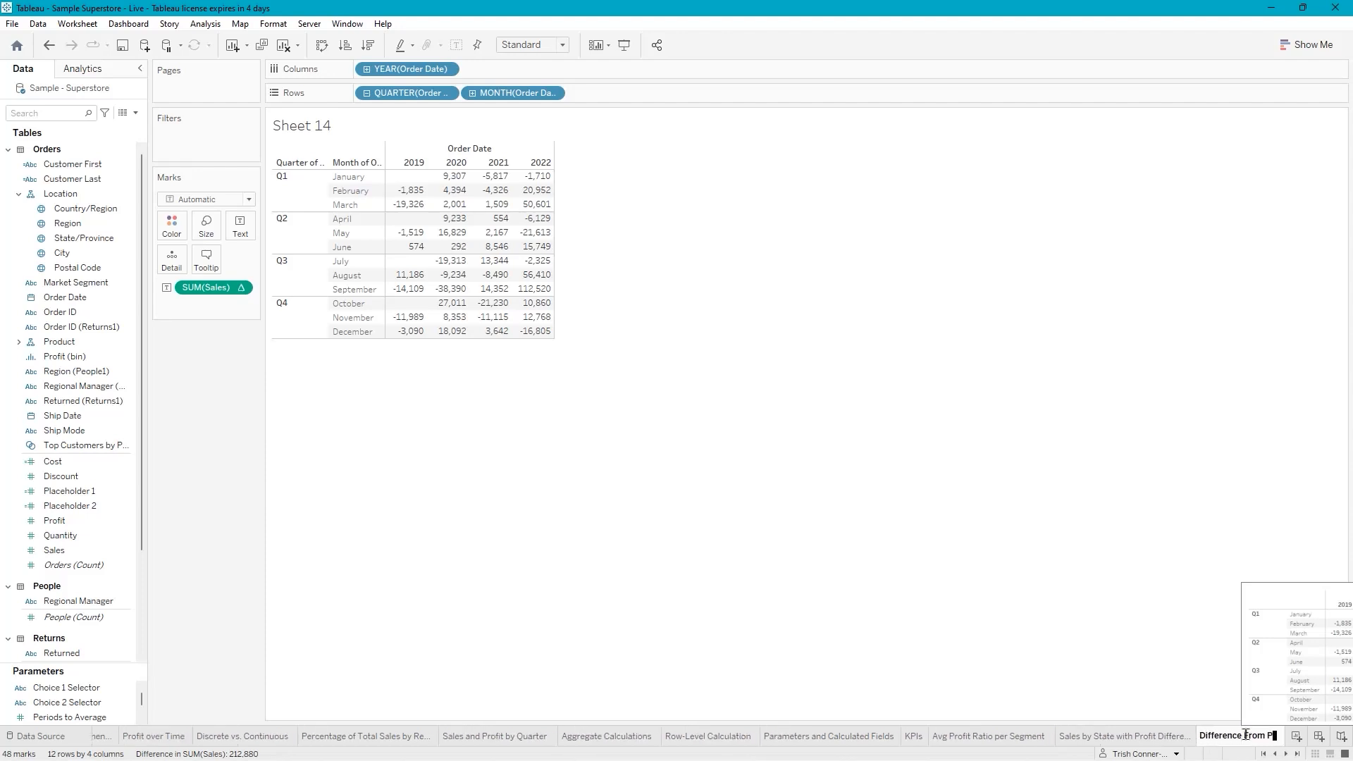
pyautogui.write('revious ')
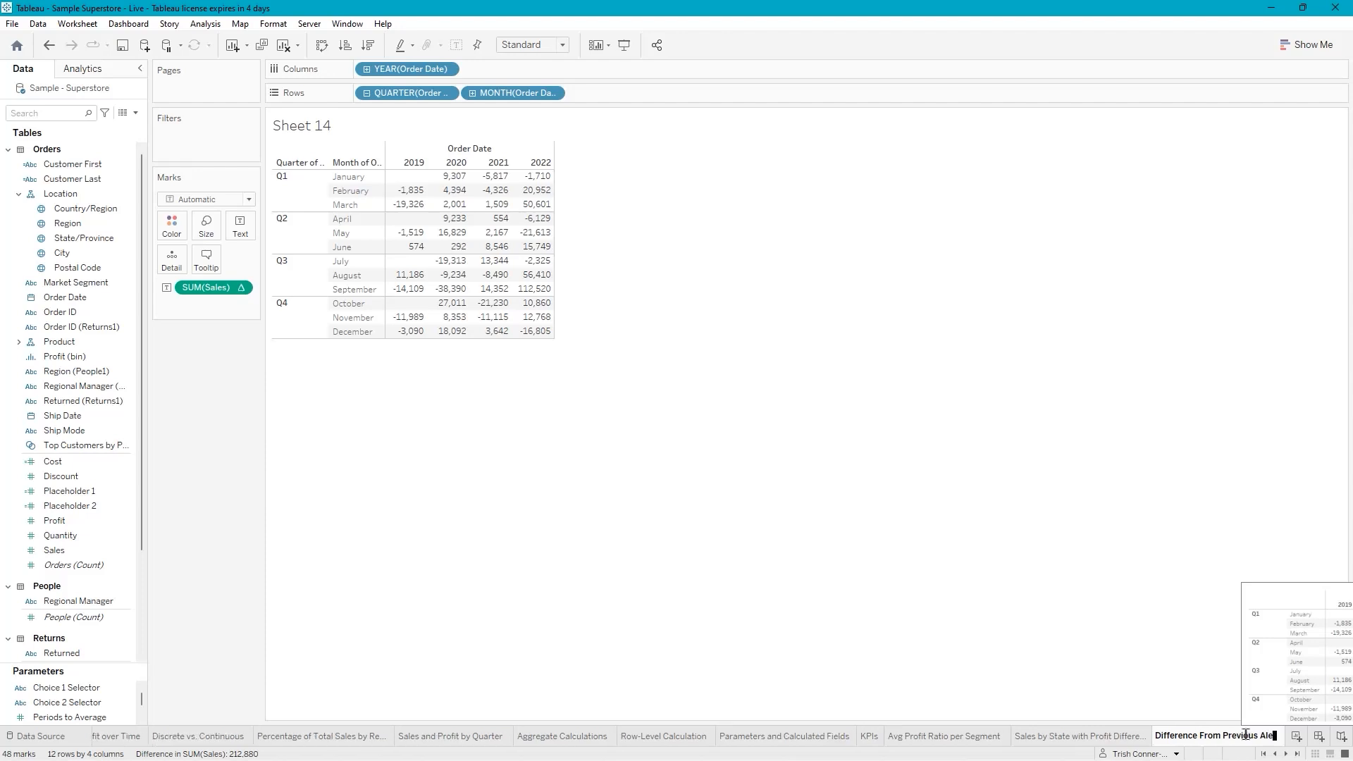
pyautogui.write('Sales')
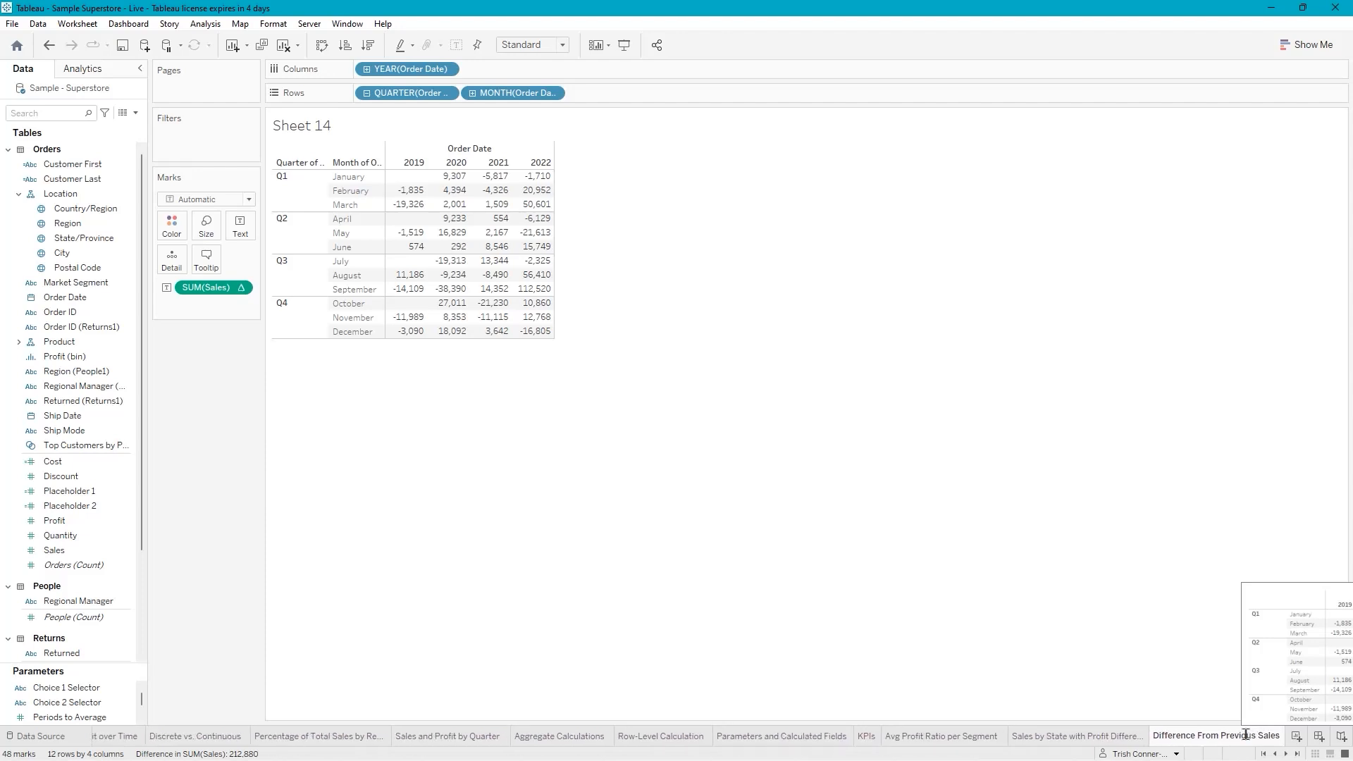
pyautogui.press('Return')
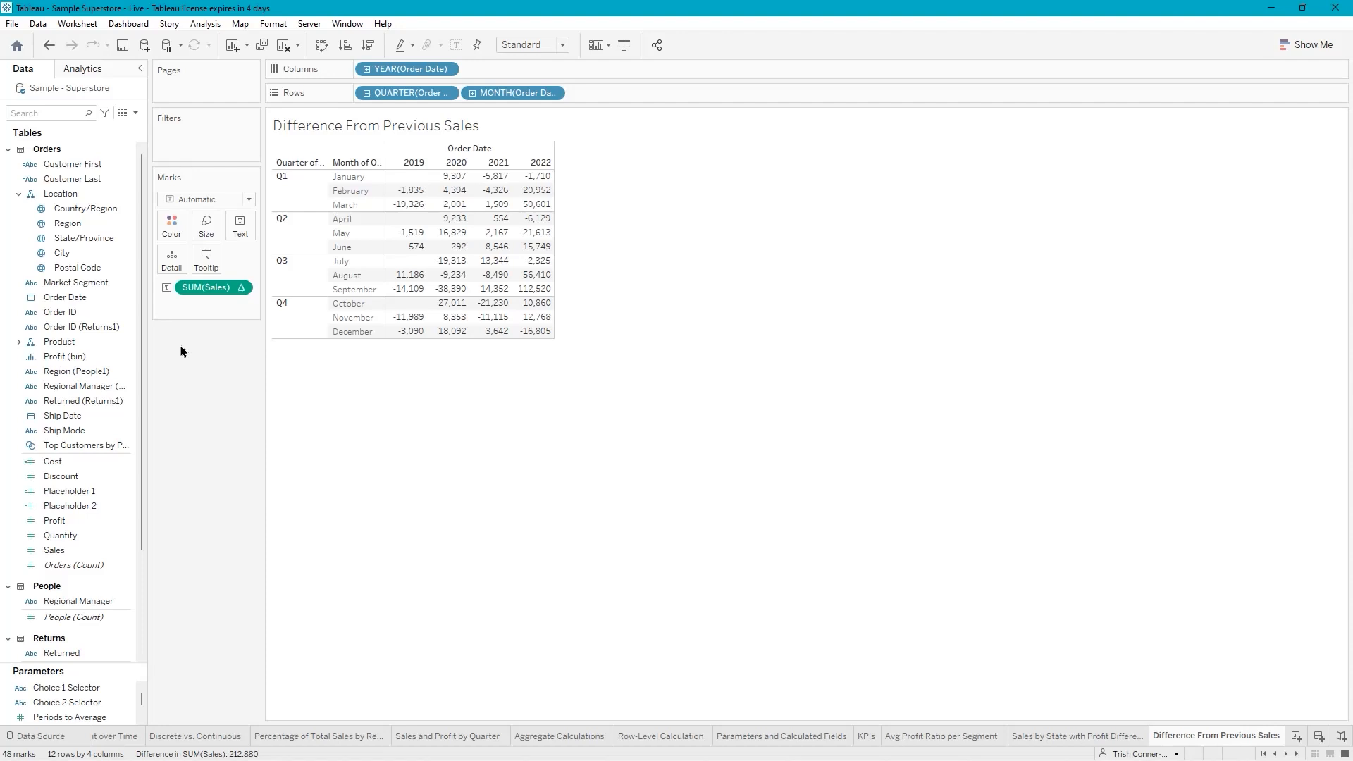
# Give the SUM(Sales) difference values in the pane the custom number format $#,###
pyautogui.rightClick(219, 289)
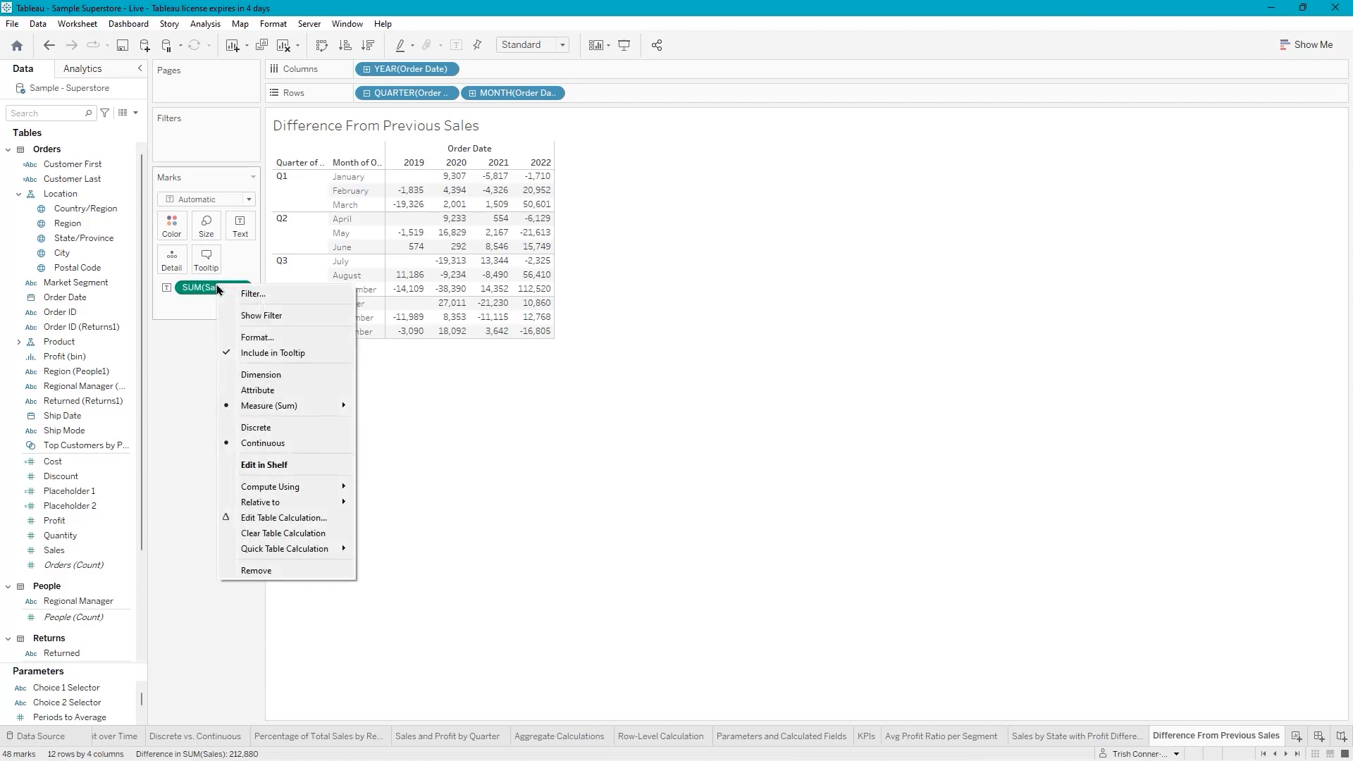
pyautogui.click(253, 338)
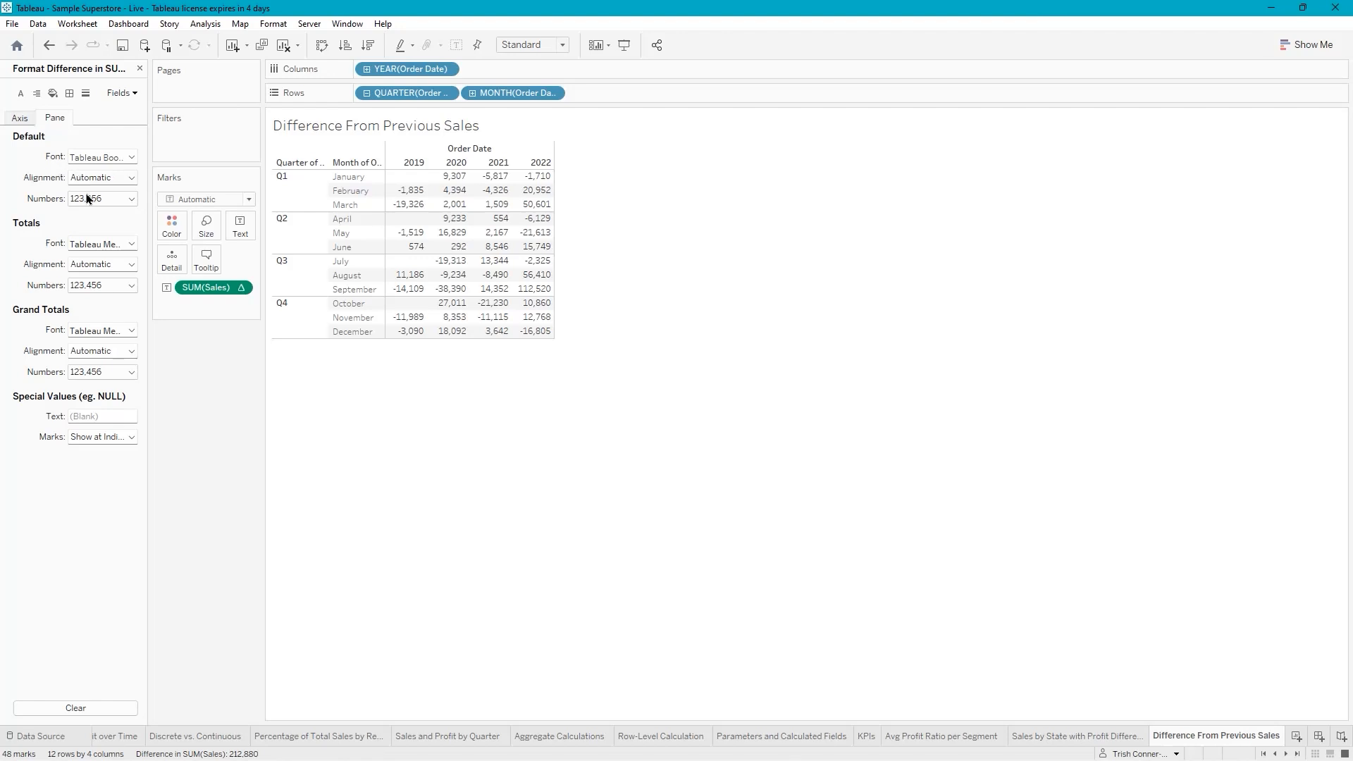
pyautogui.click(130, 201)
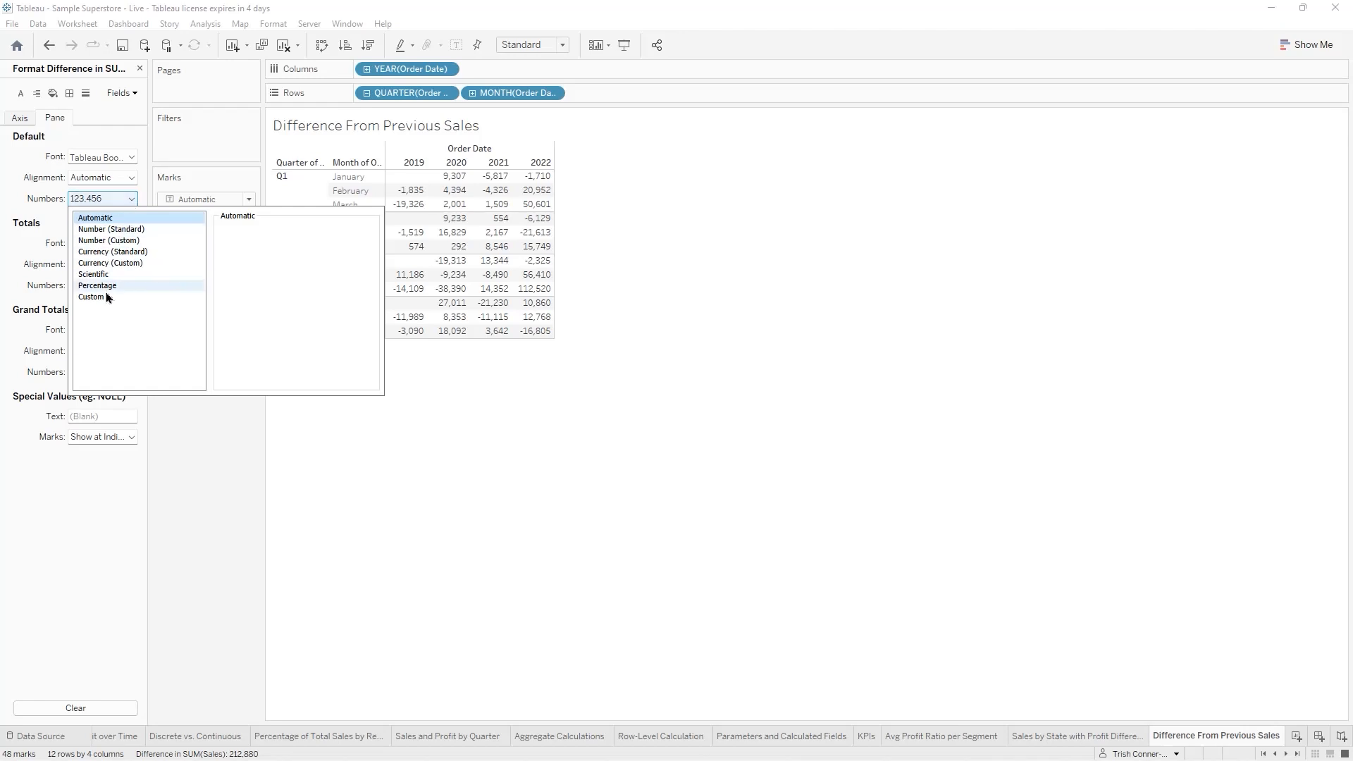
pyautogui.click(104, 304)
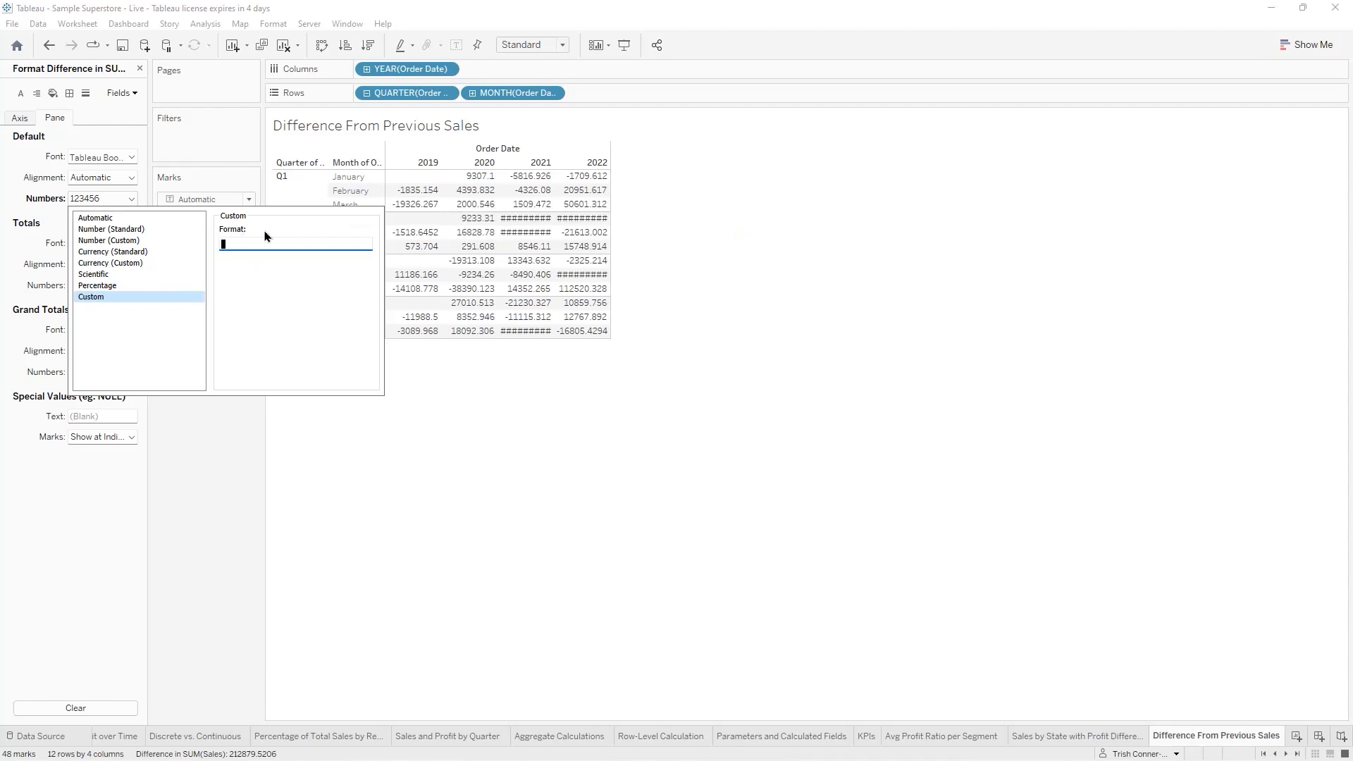
pyautogui.write('$')
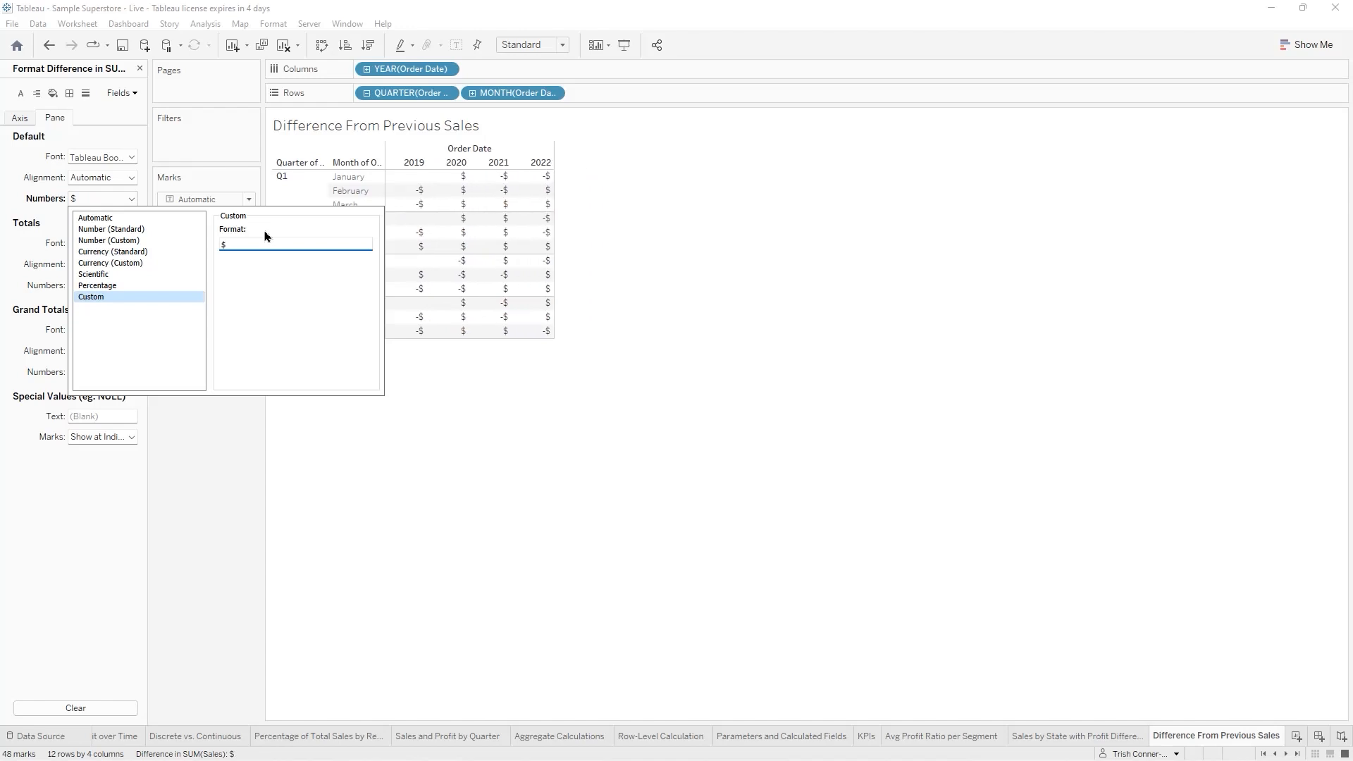
pyautogui.write('#')
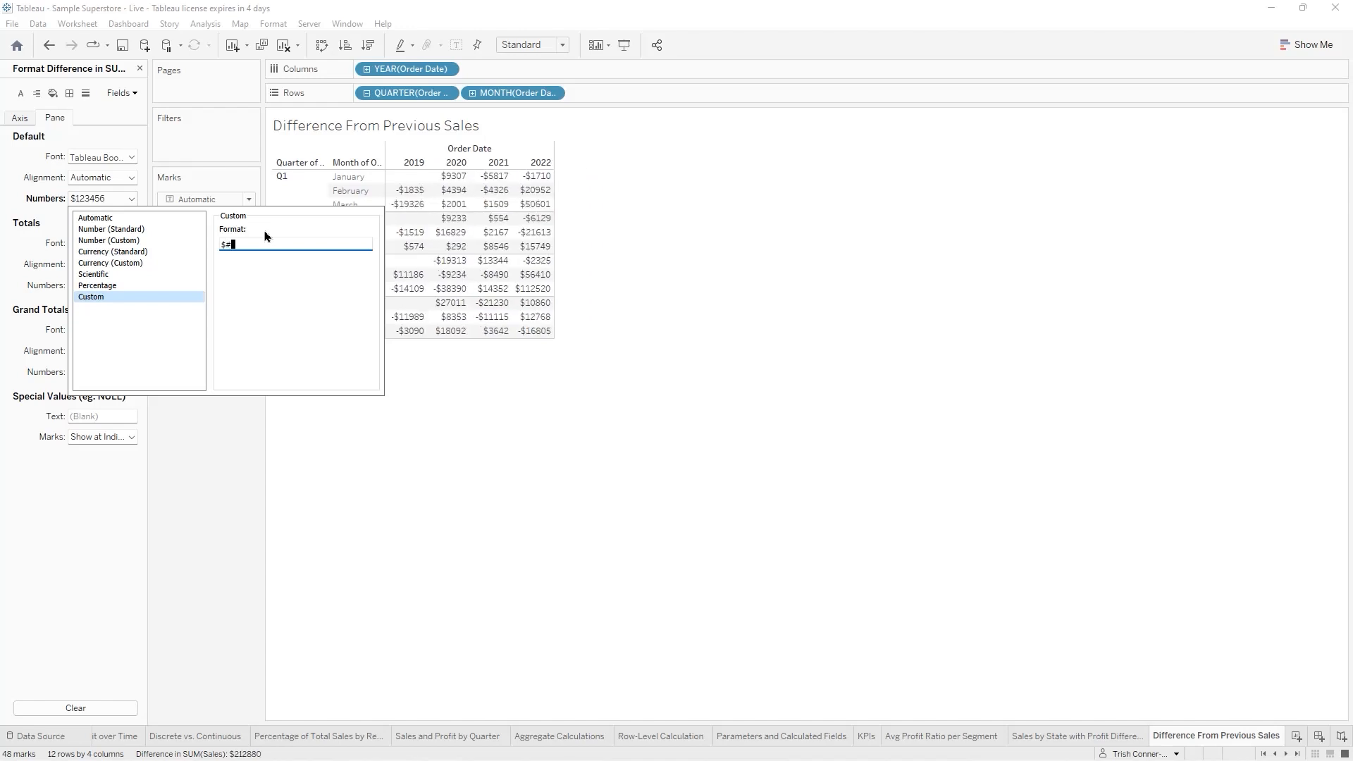
pyautogui.write(',')
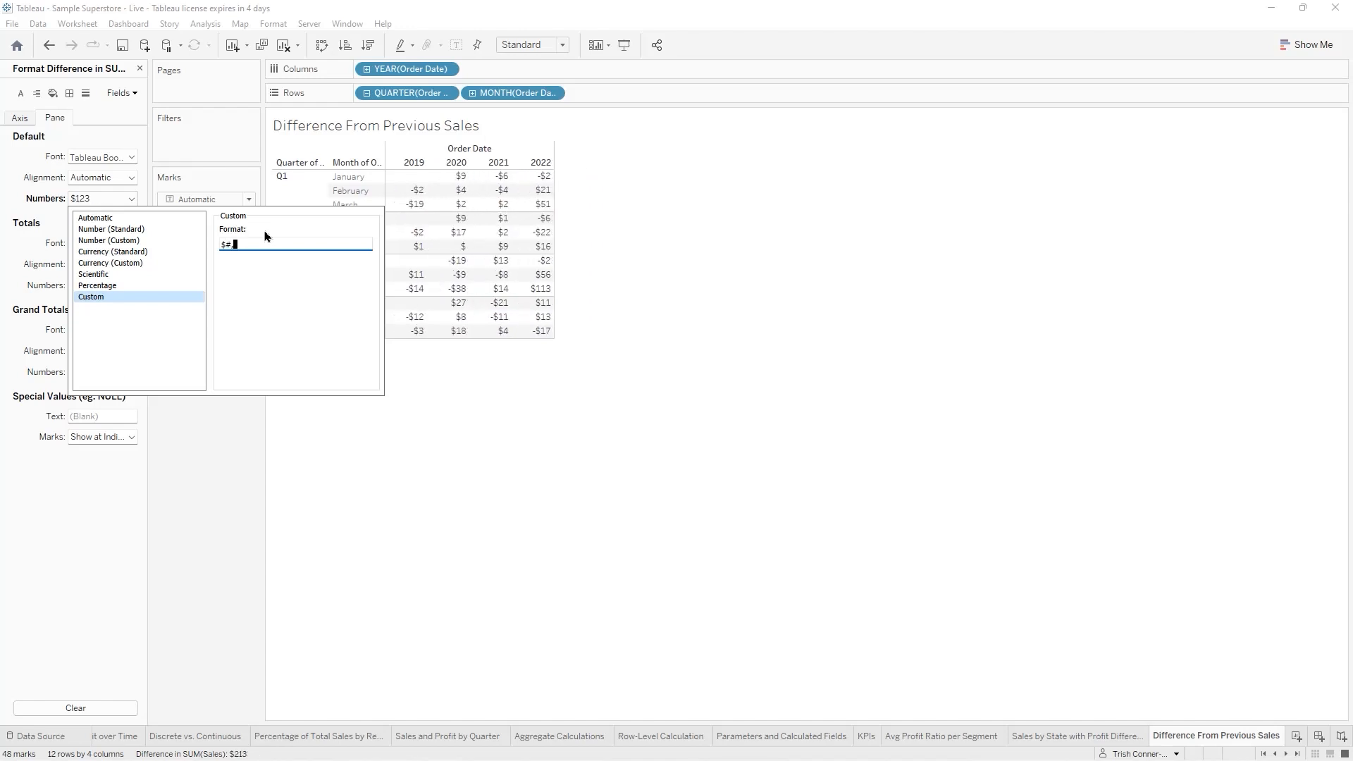
pyautogui.write('###')
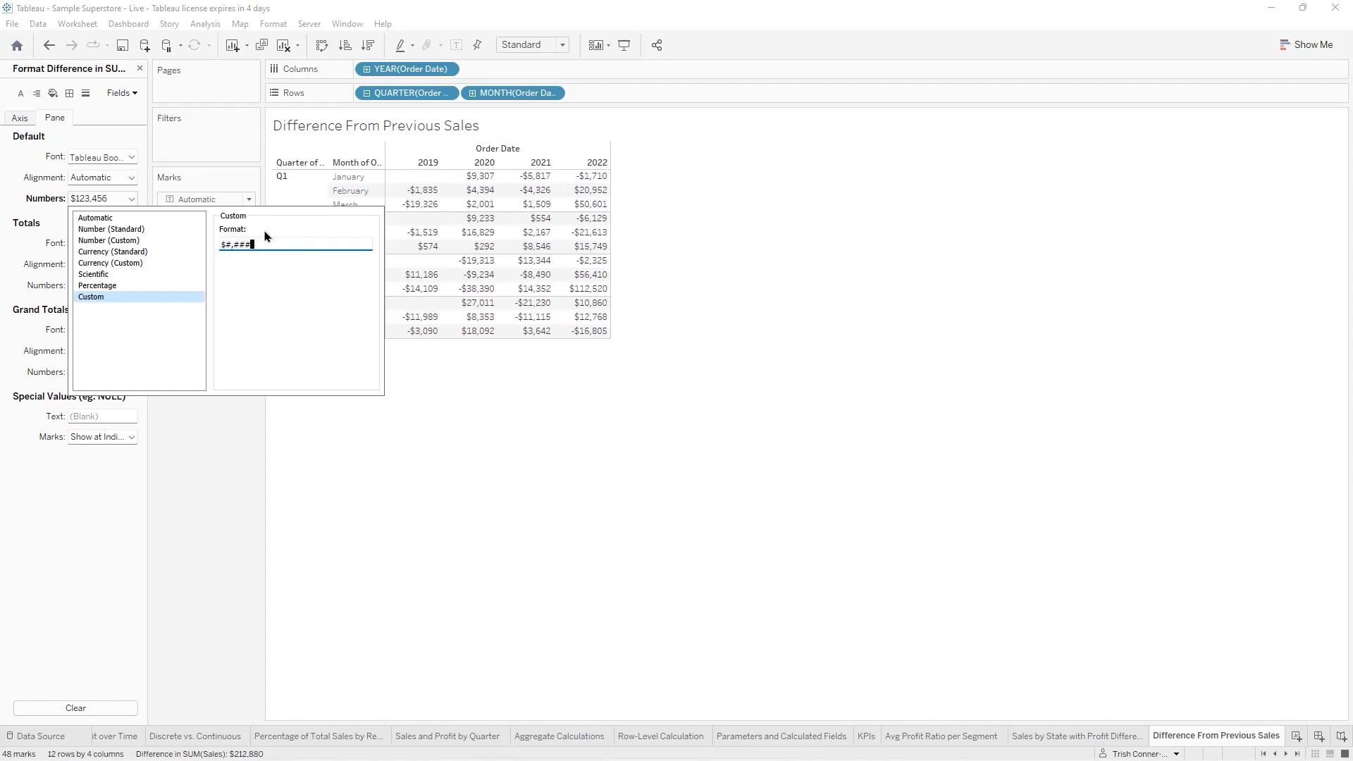
# Extend the custom format to $#,###;($#,###) so that negative differences are enclosed in parentheses
pyautogui.write(';')
pyautogui.write('(')
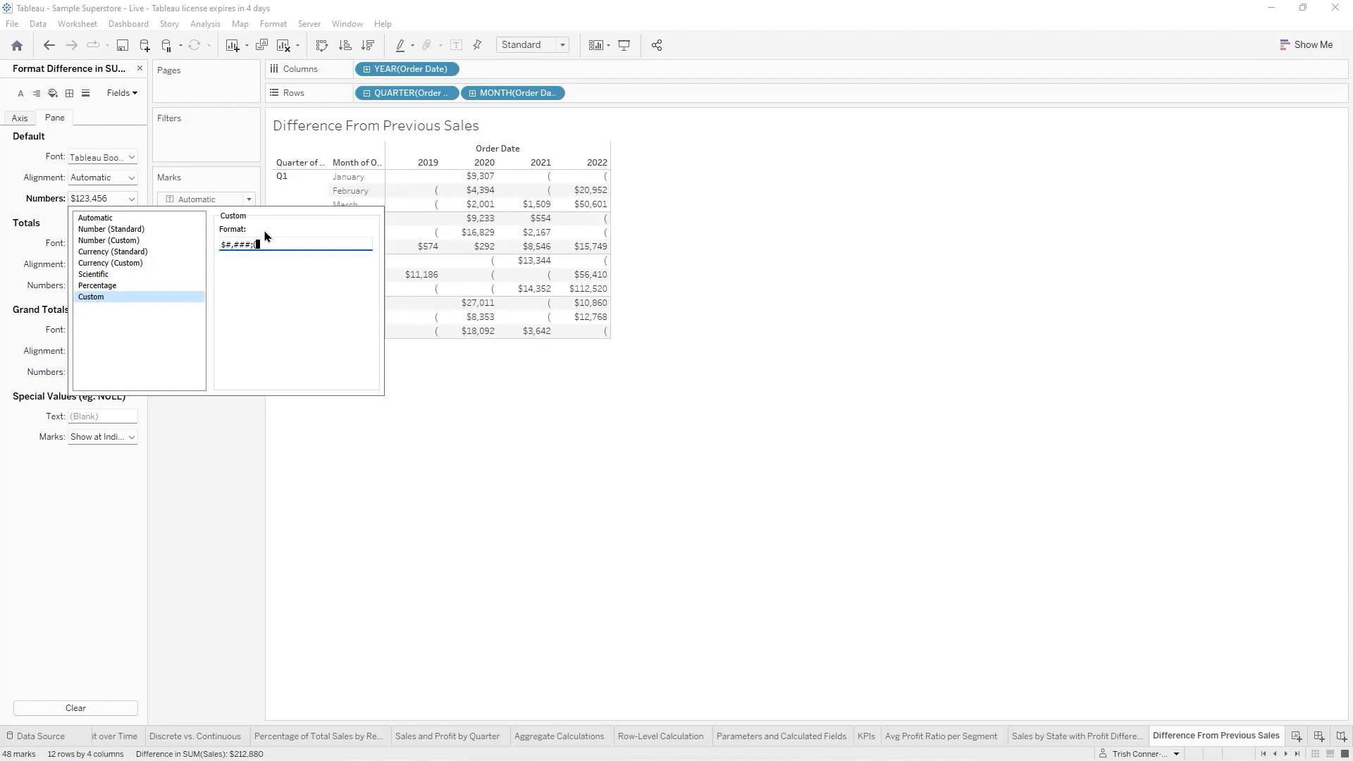
pyautogui.write('$')
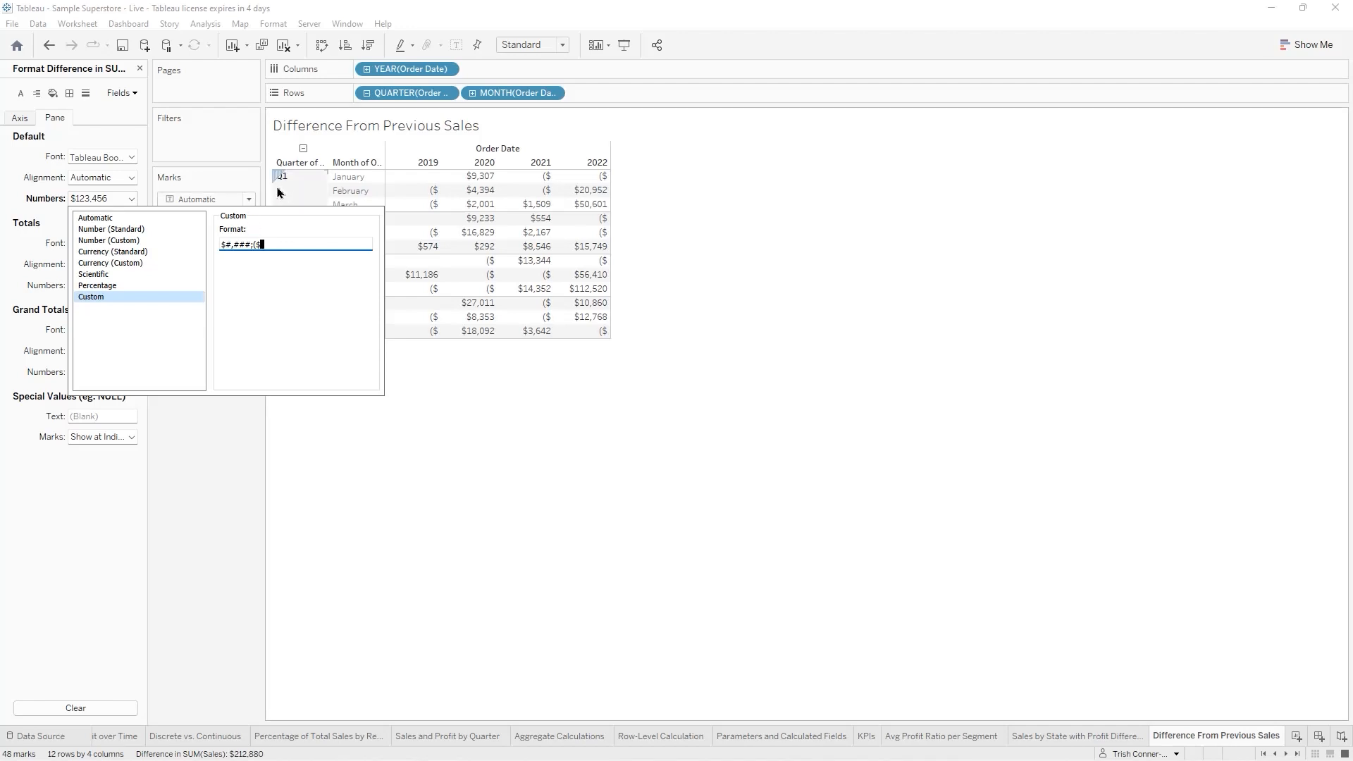
pyautogui.write('#,')
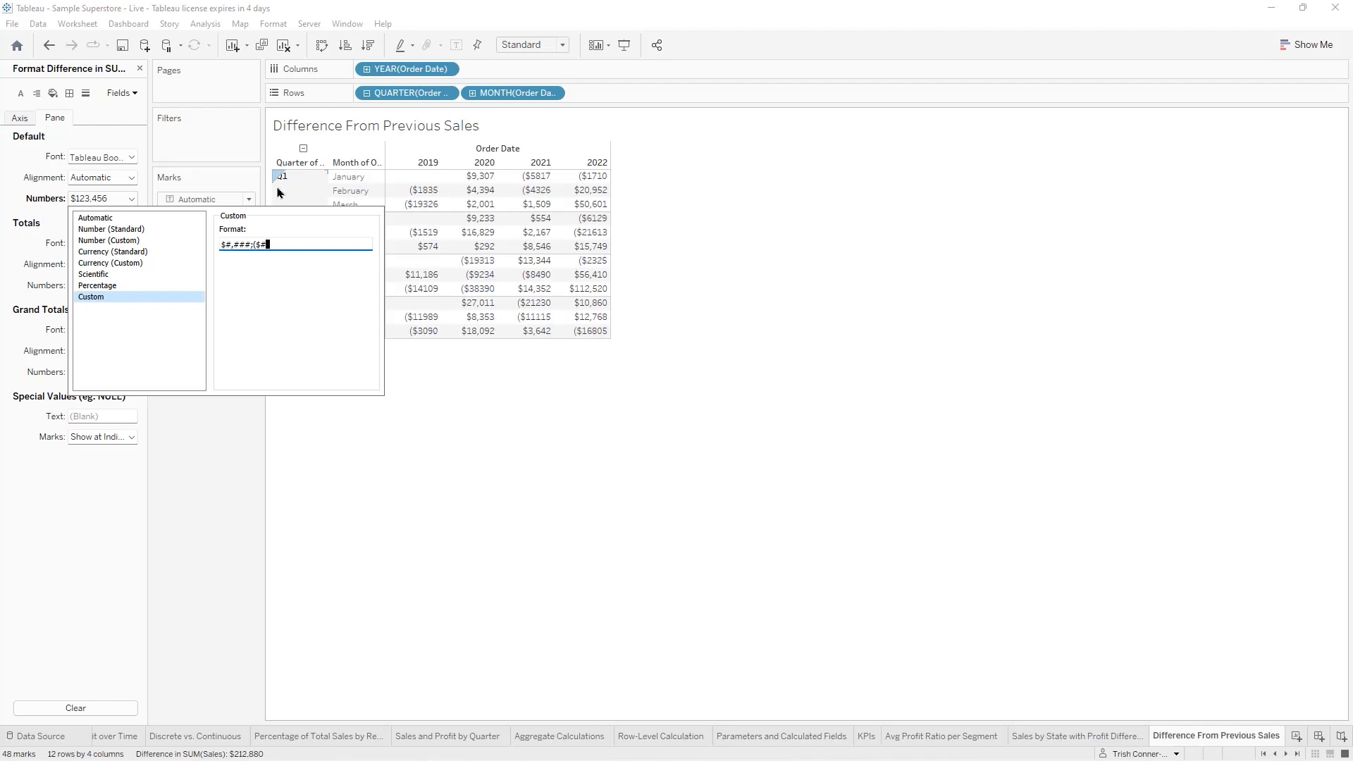
pyautogui.write('###')
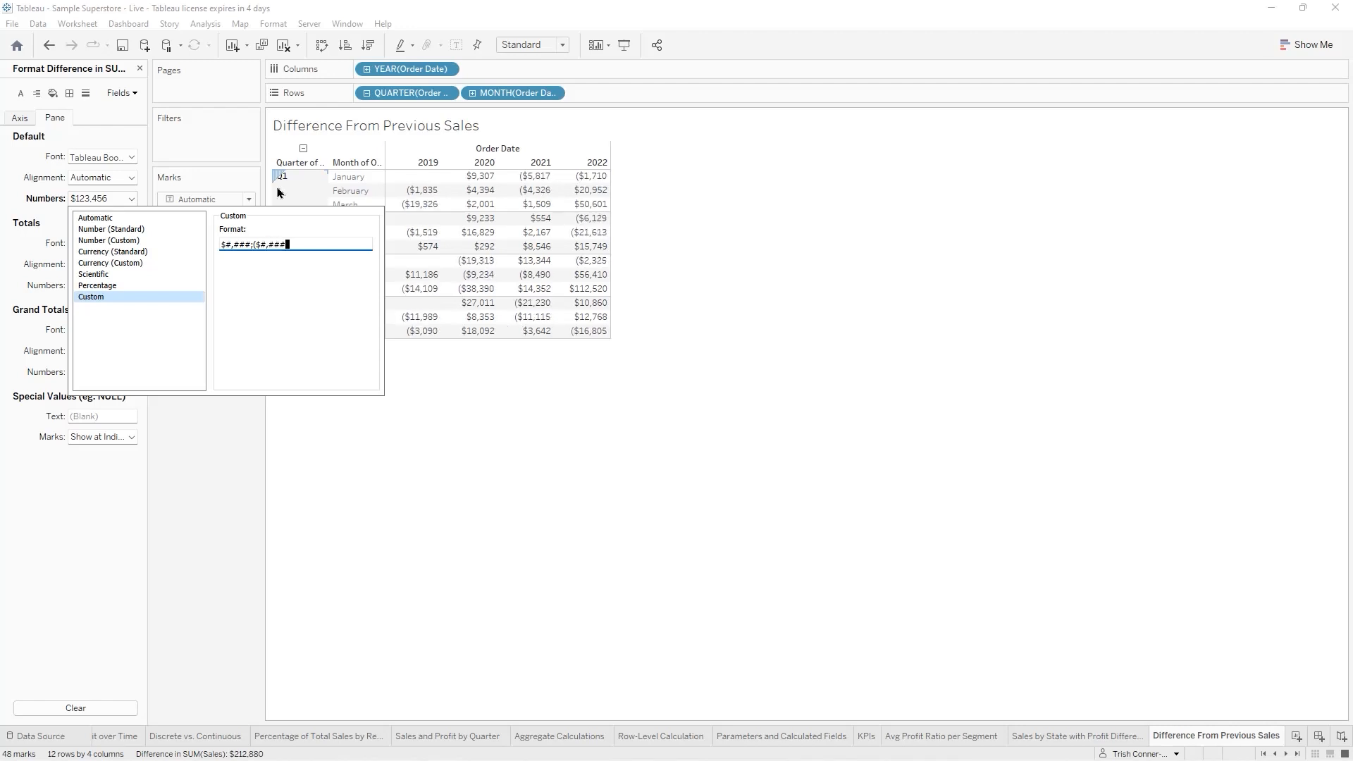
pyautogui.write(')')
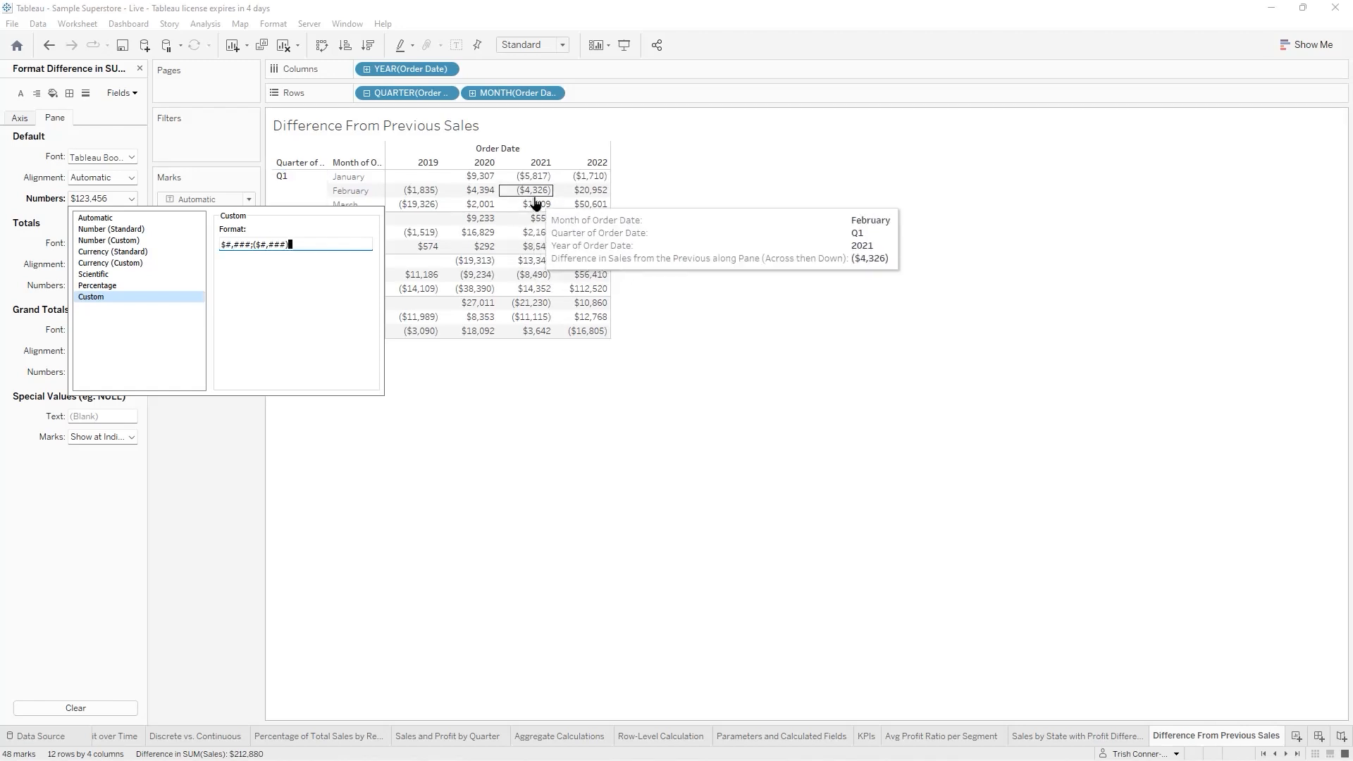
pyautogui.moveTo(476, 182)
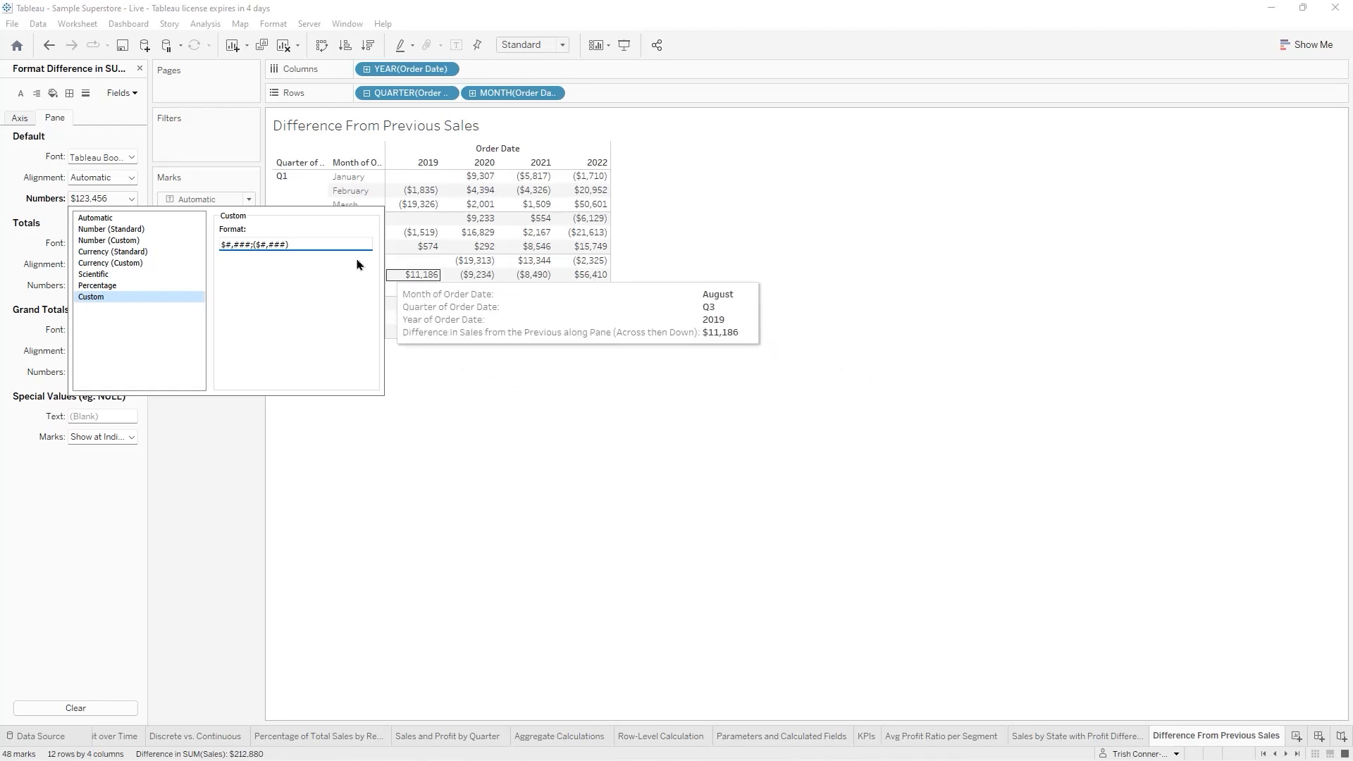
# Insert a minus sign after the dollar sign in the format's negative part, making it $#,###;($-#,###)
pyautogui.click(258, 245)
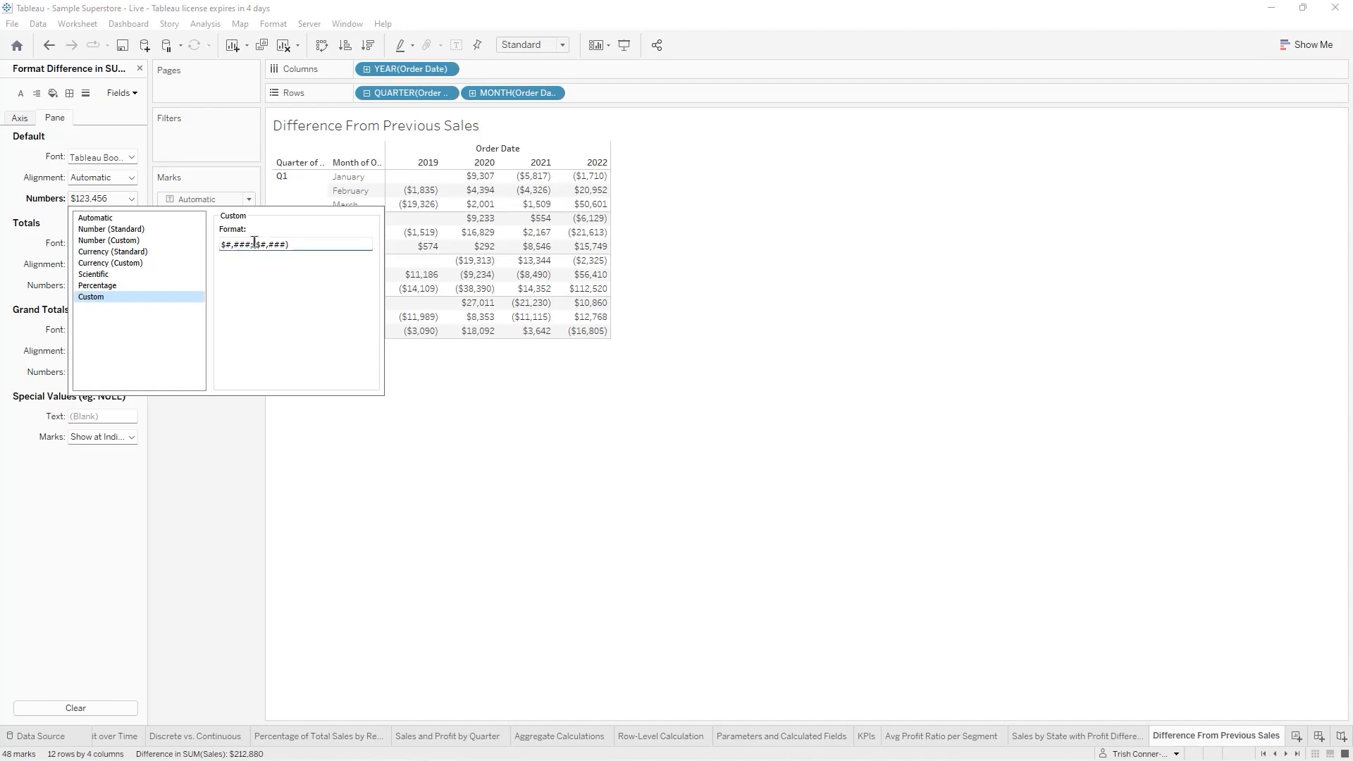
pyautogui.press('Right')
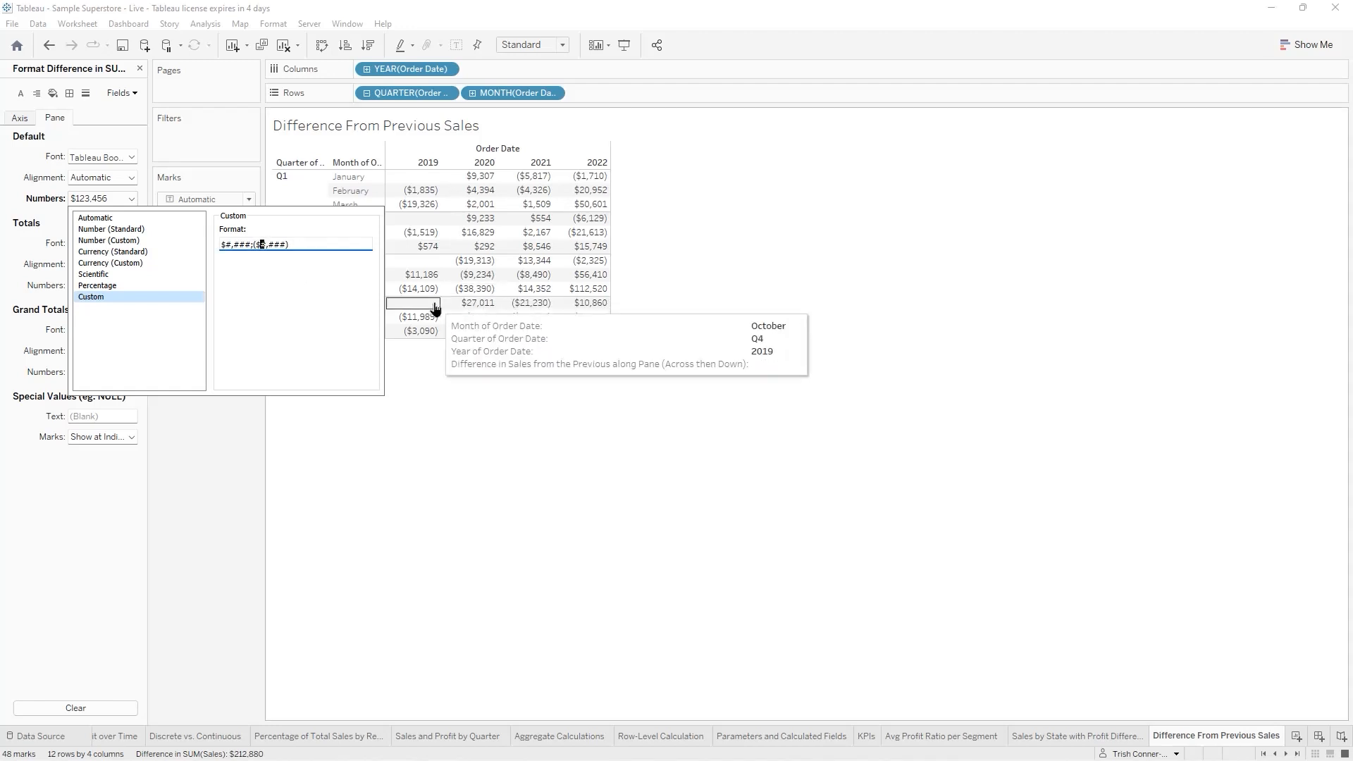
pyautogui.write('-')
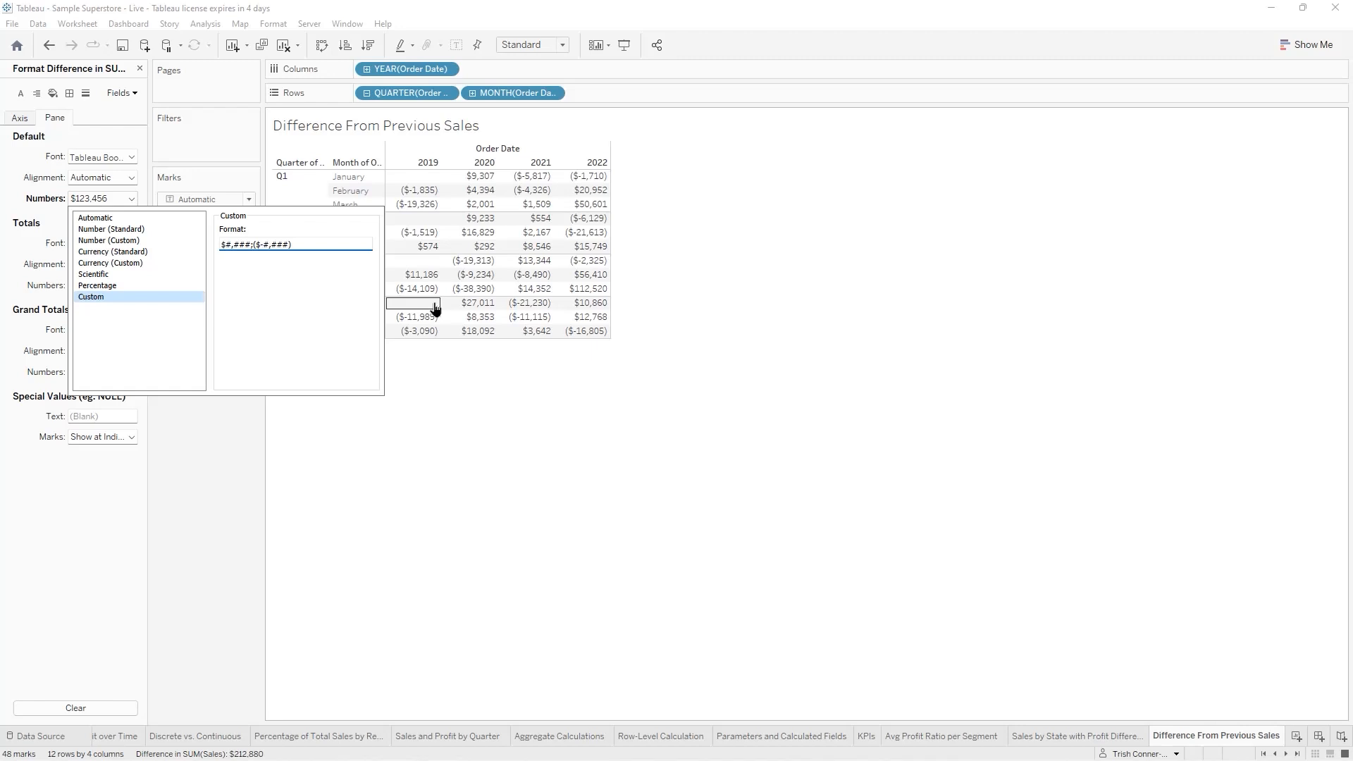
# Remove the minus sign from the custom format's negative part, making it $#,###;($#,###), and save the workbook
pyautogui.press('BackSpace')
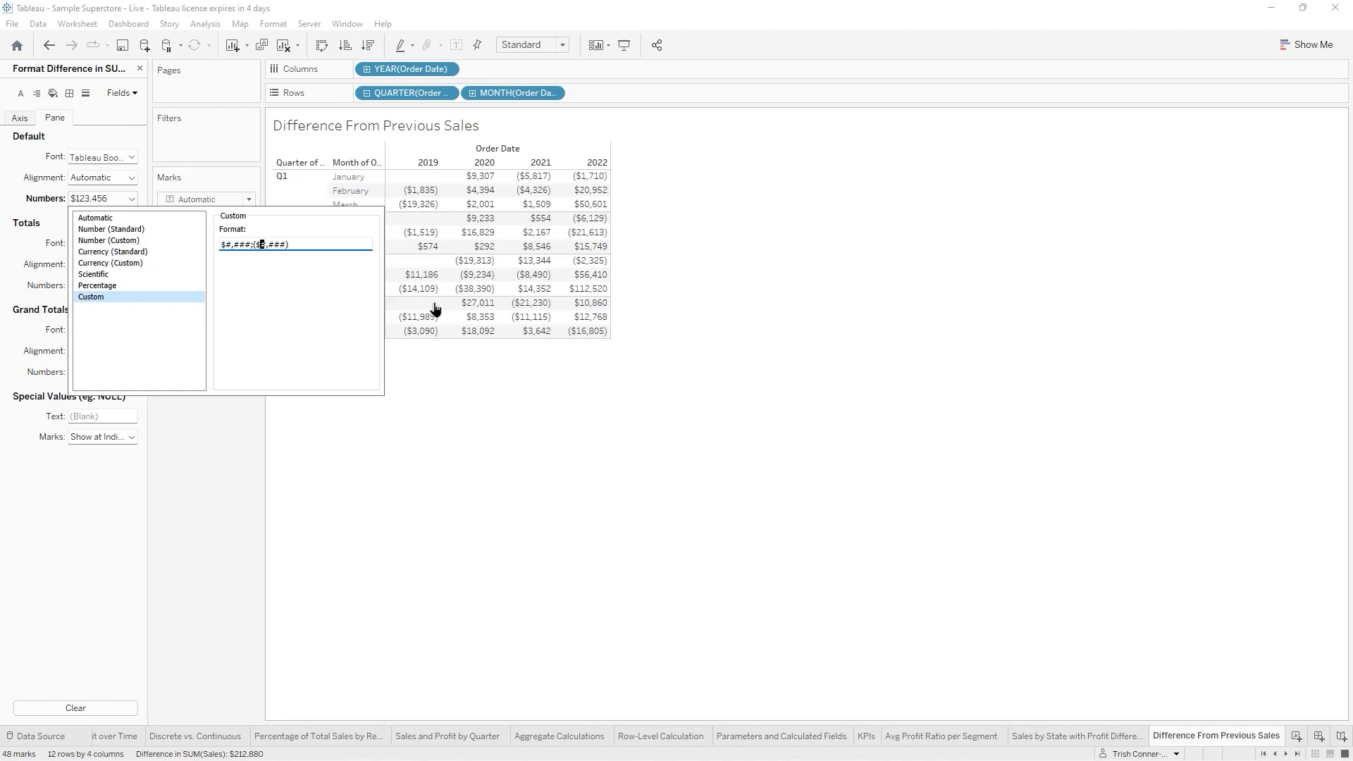
pyautogui.click(505, 442)
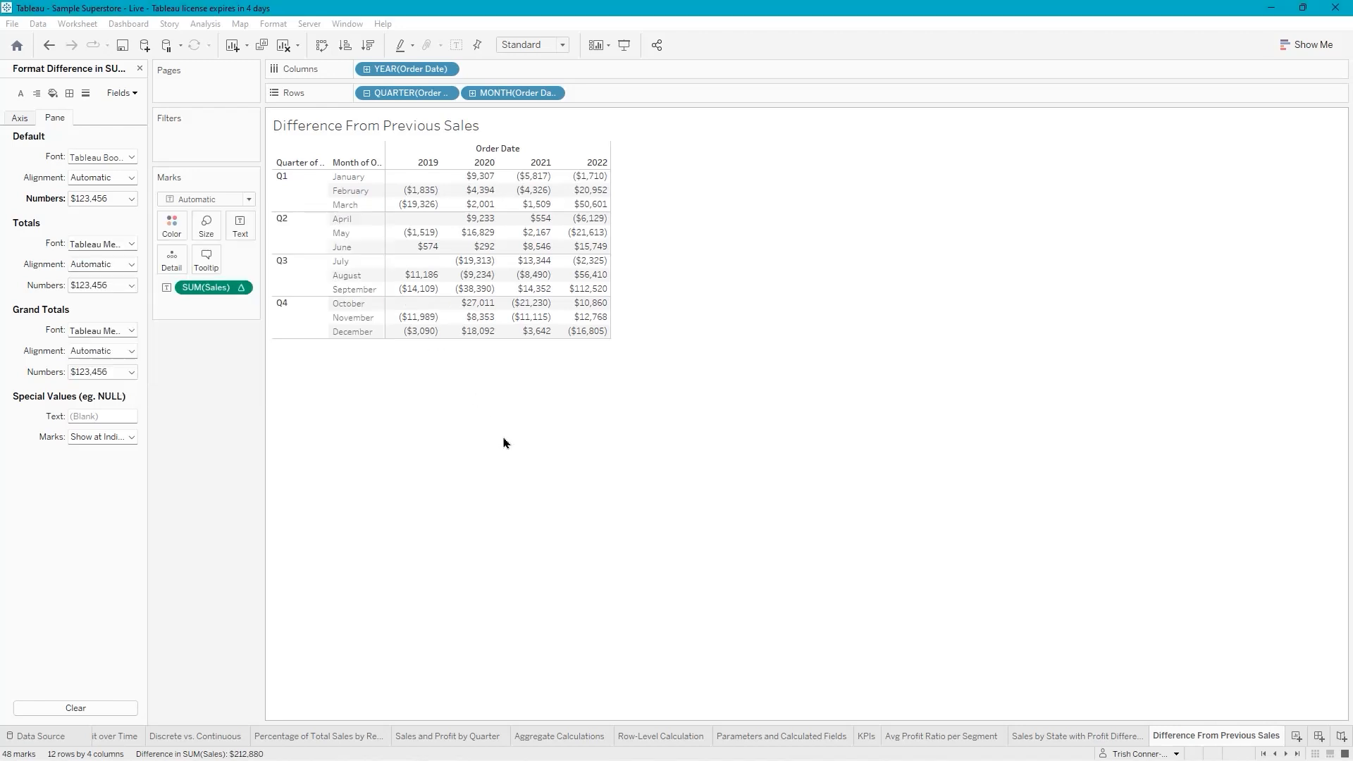
pyautogui.click(141, 69)
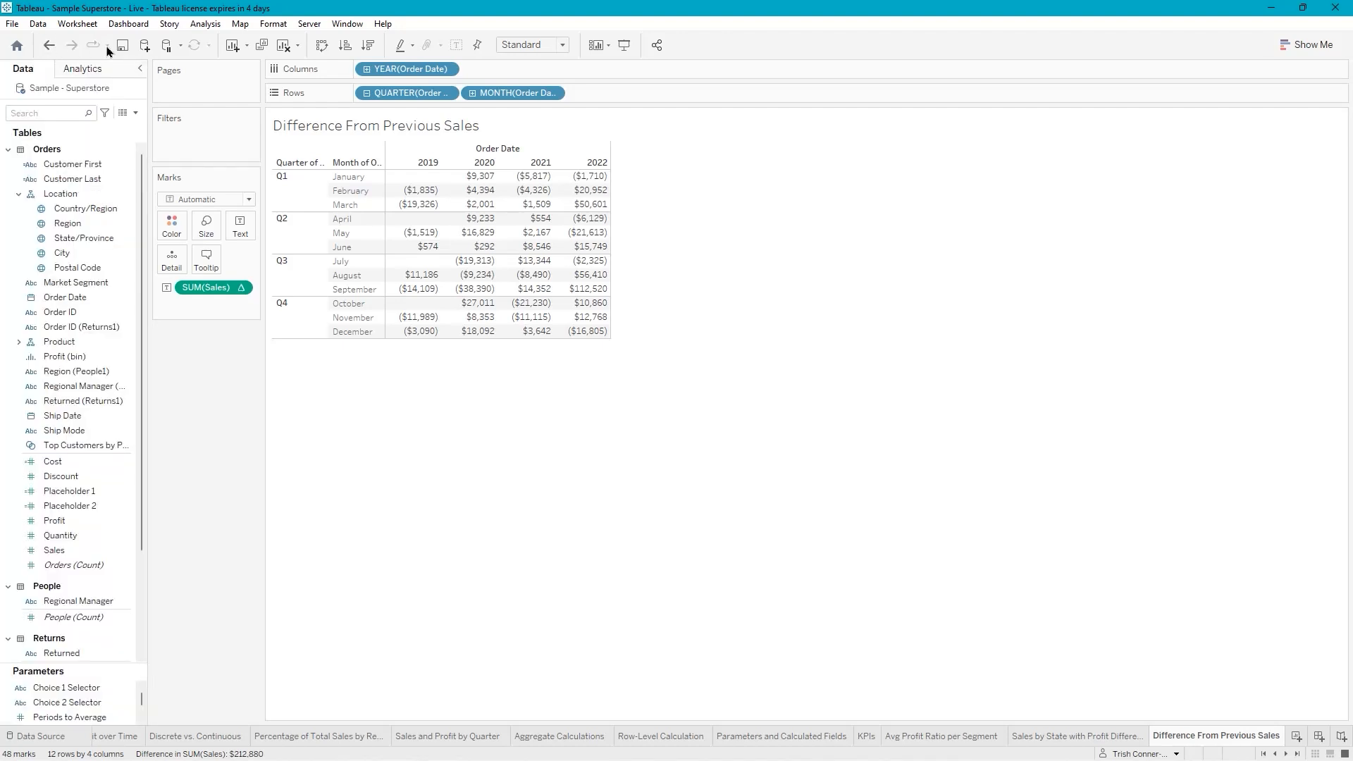
pyautogui.click(123, 47)
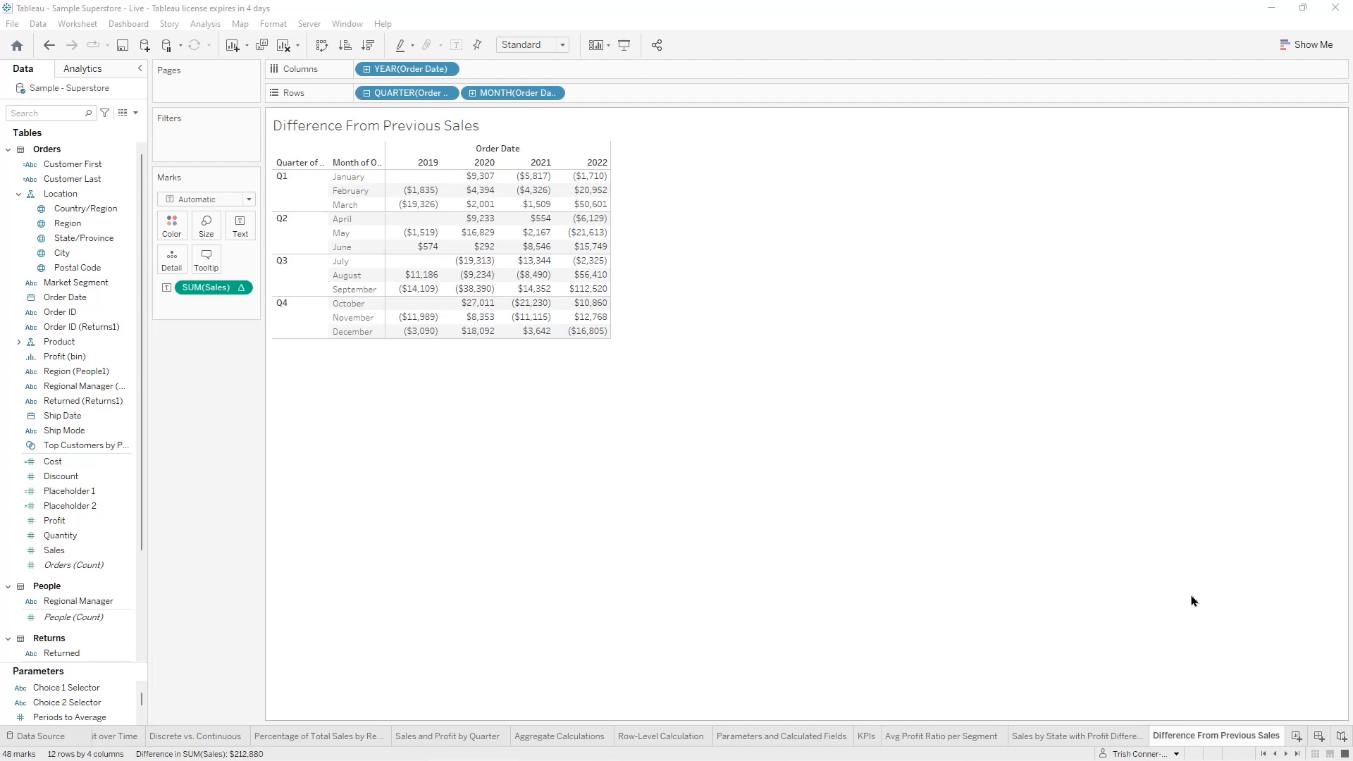
# Create a worksheet named "Actual Sales" showing Sales by Region and Category across years and quarters of Order Date
pyautogui.click(1299, 737)
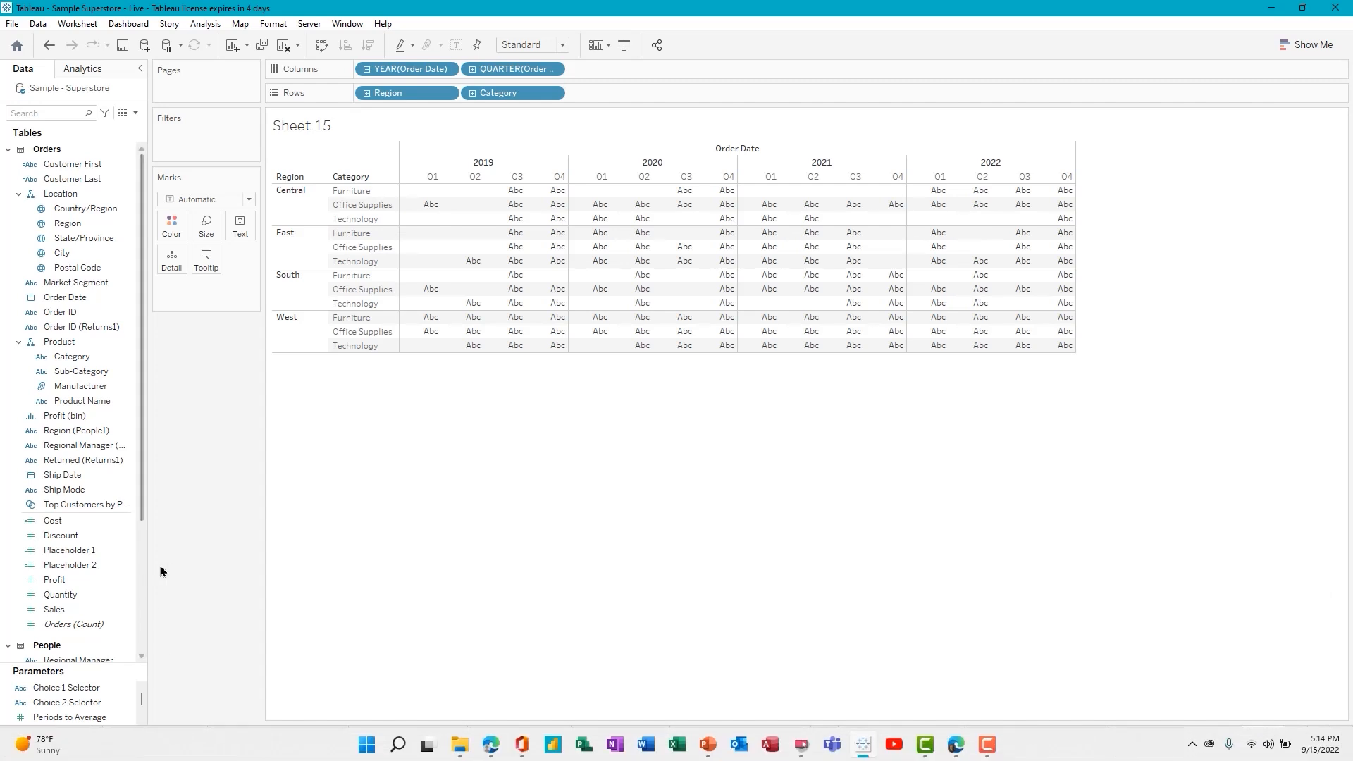
pyautogui.moveTo(54, 609); pyautogui.dragTo(244, 219)
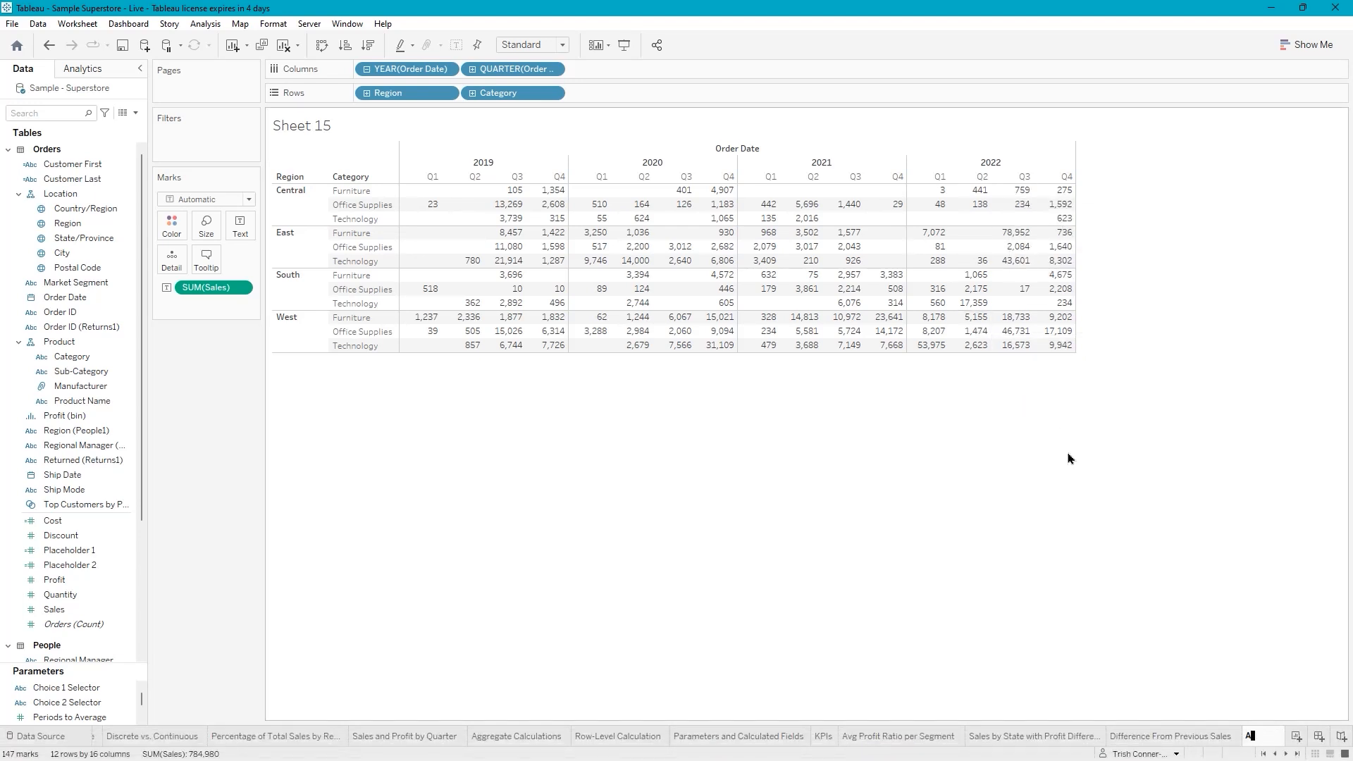
pyautogui.write('ctual Sales')
pyautogui.press('Return')
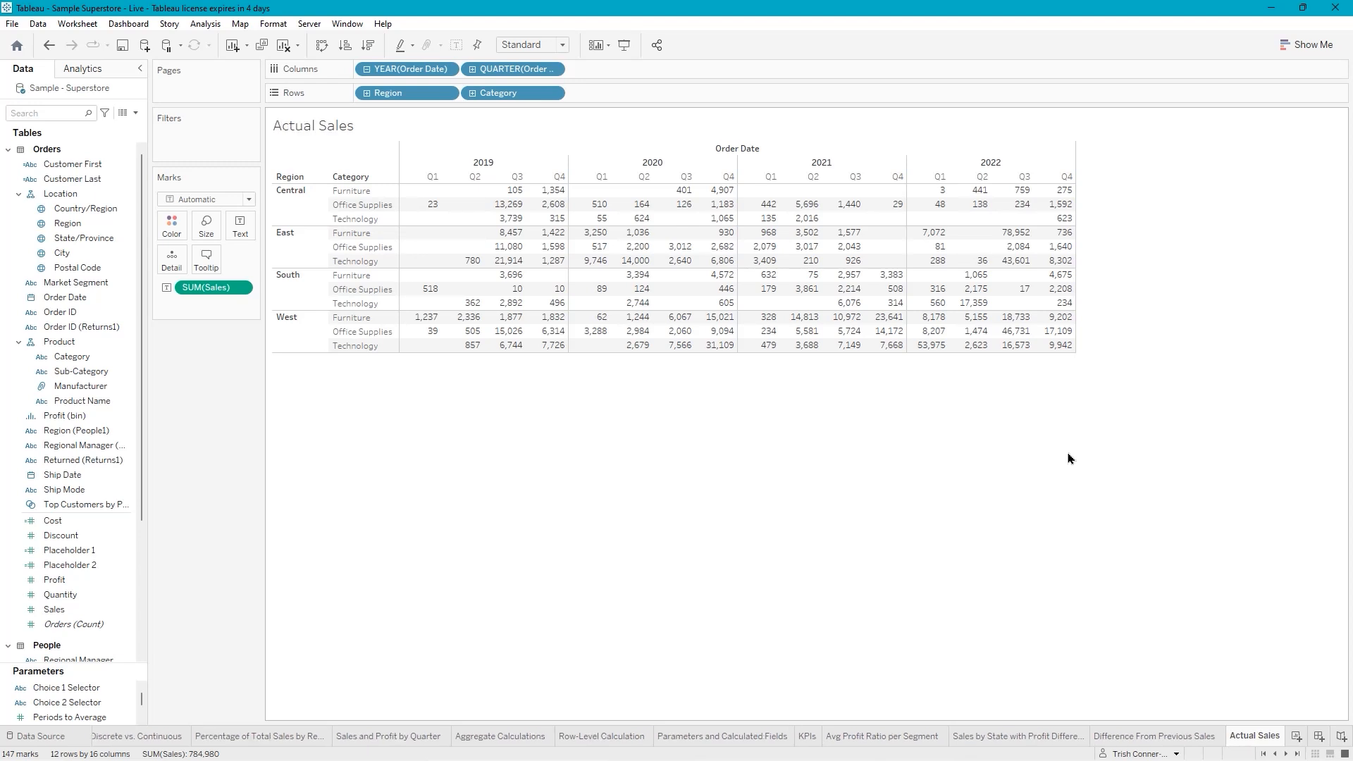
# Duplicate the Actual Sales sheet and add a Running Total table calculation to SUM(Sales) in the copy
pyautogui.rightClick(1257, 737)
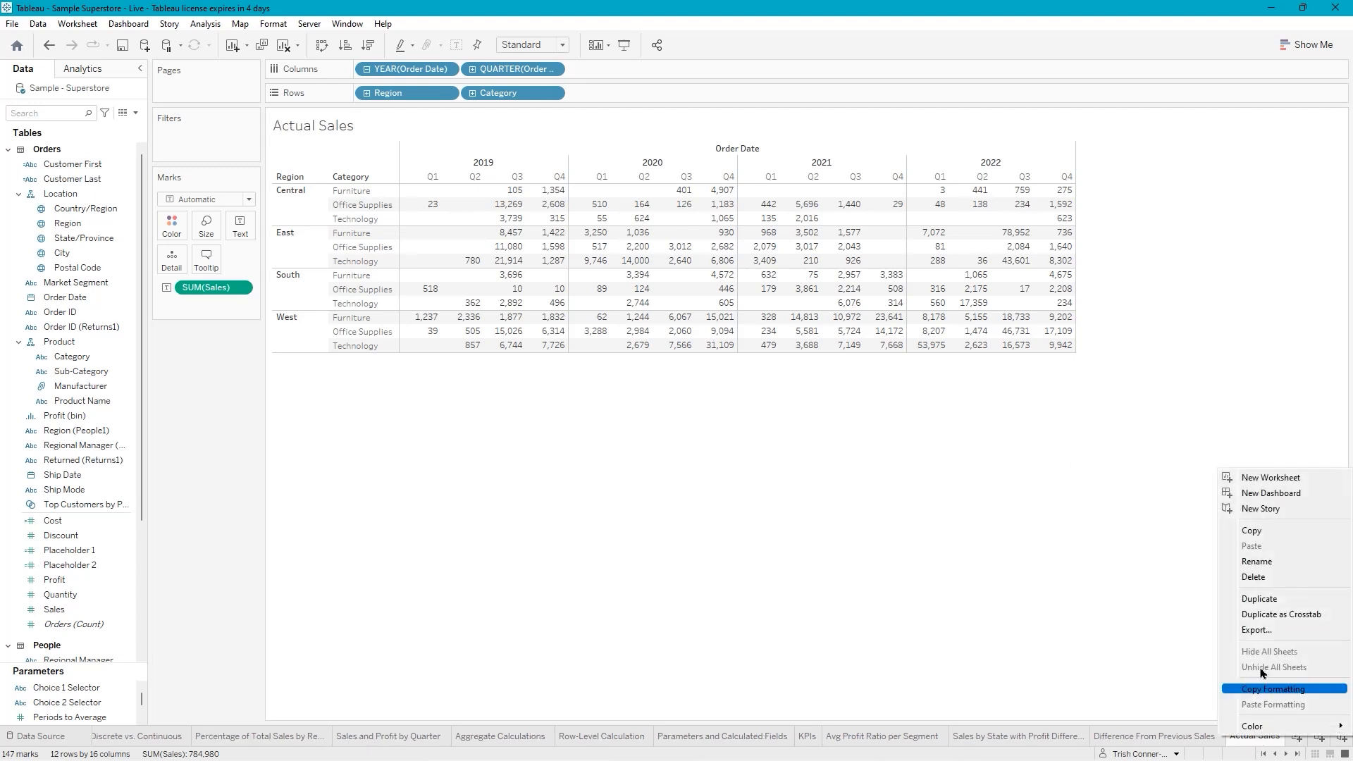
pyautogui.click(1261, 599)
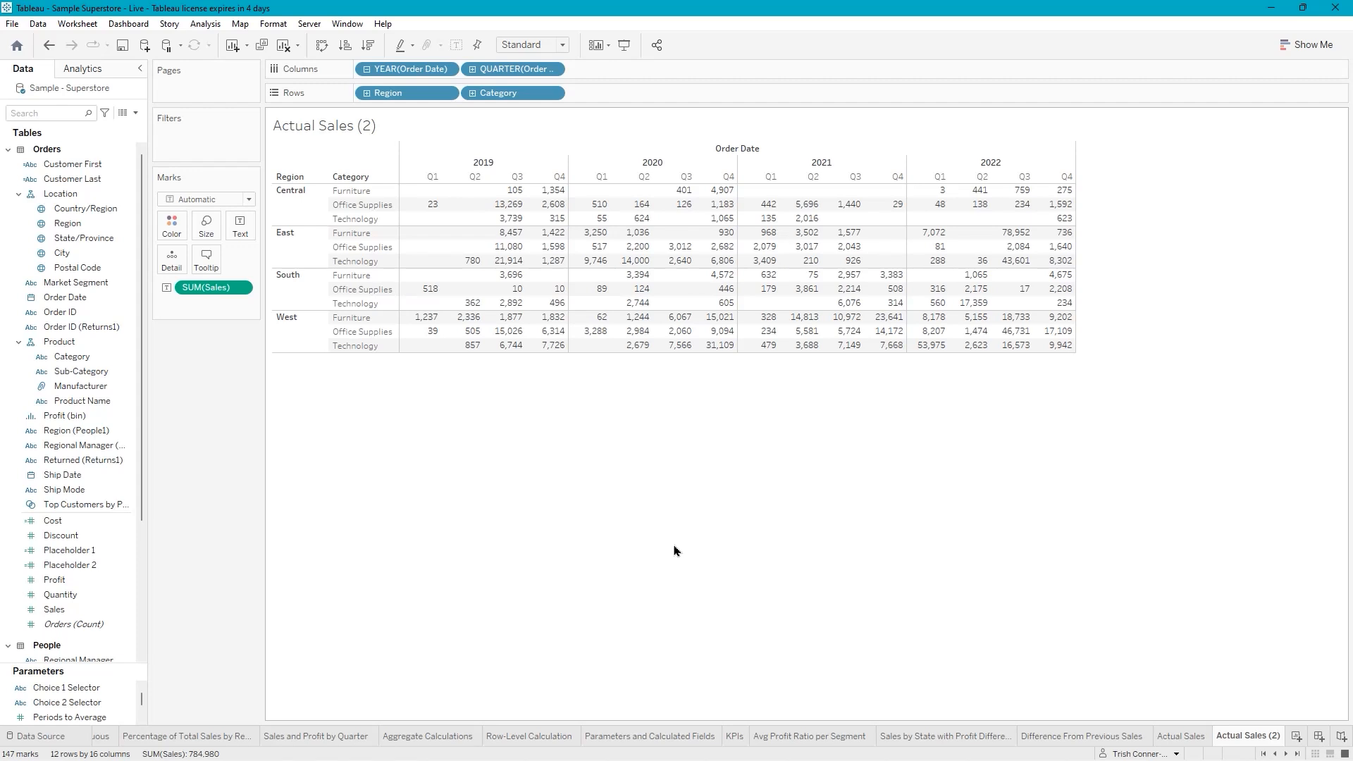
pyautogui.rightClick(223, 290)
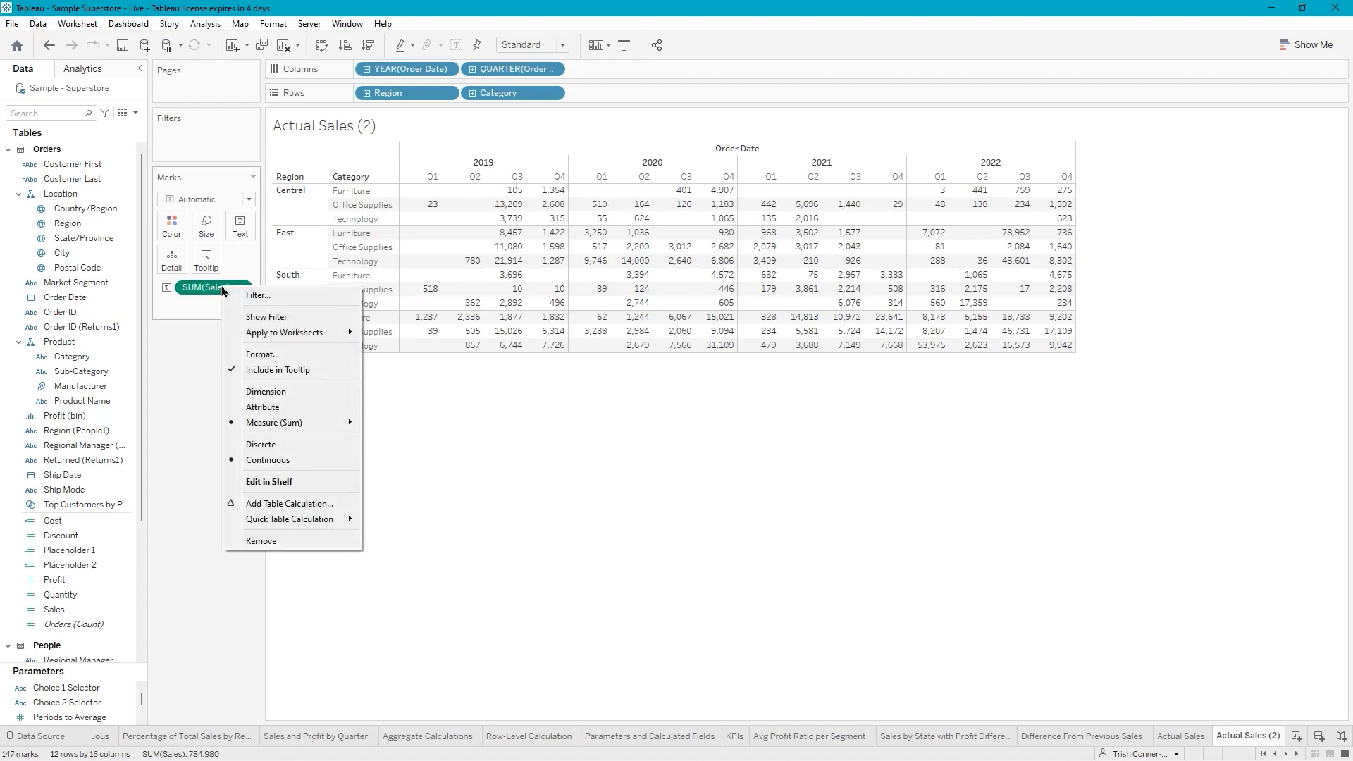
pyautogui.click(262, 505)
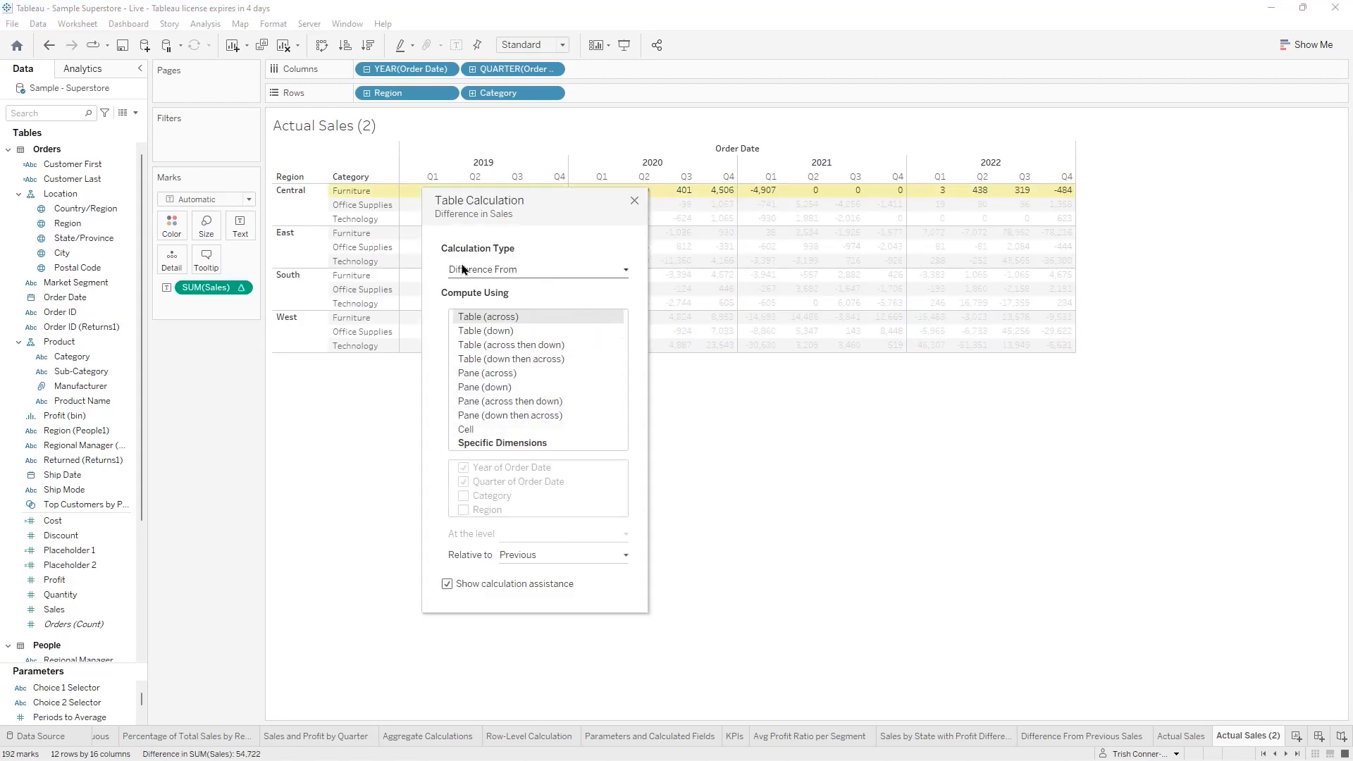
pyautogui.click(628, 271)
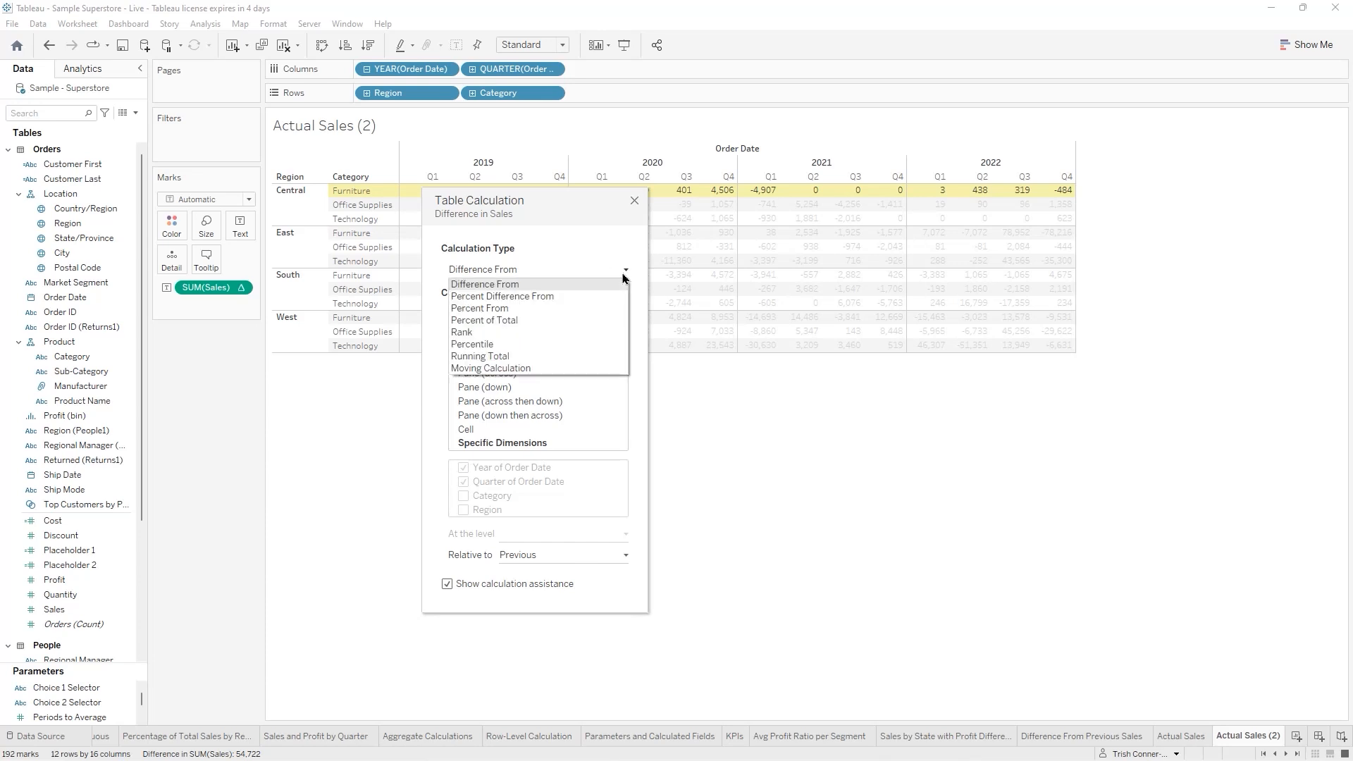
pyautogui.click(512, 358)
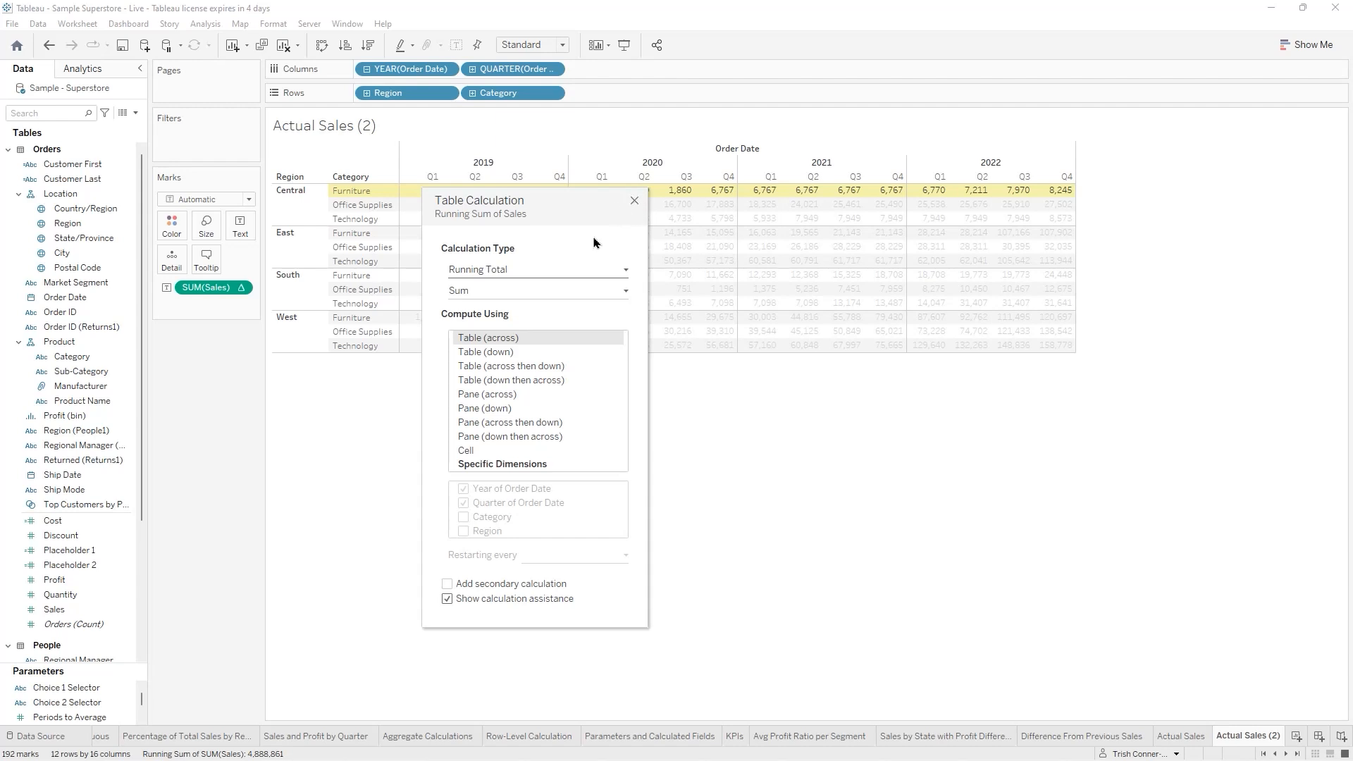
pyautogui.press('Escape')
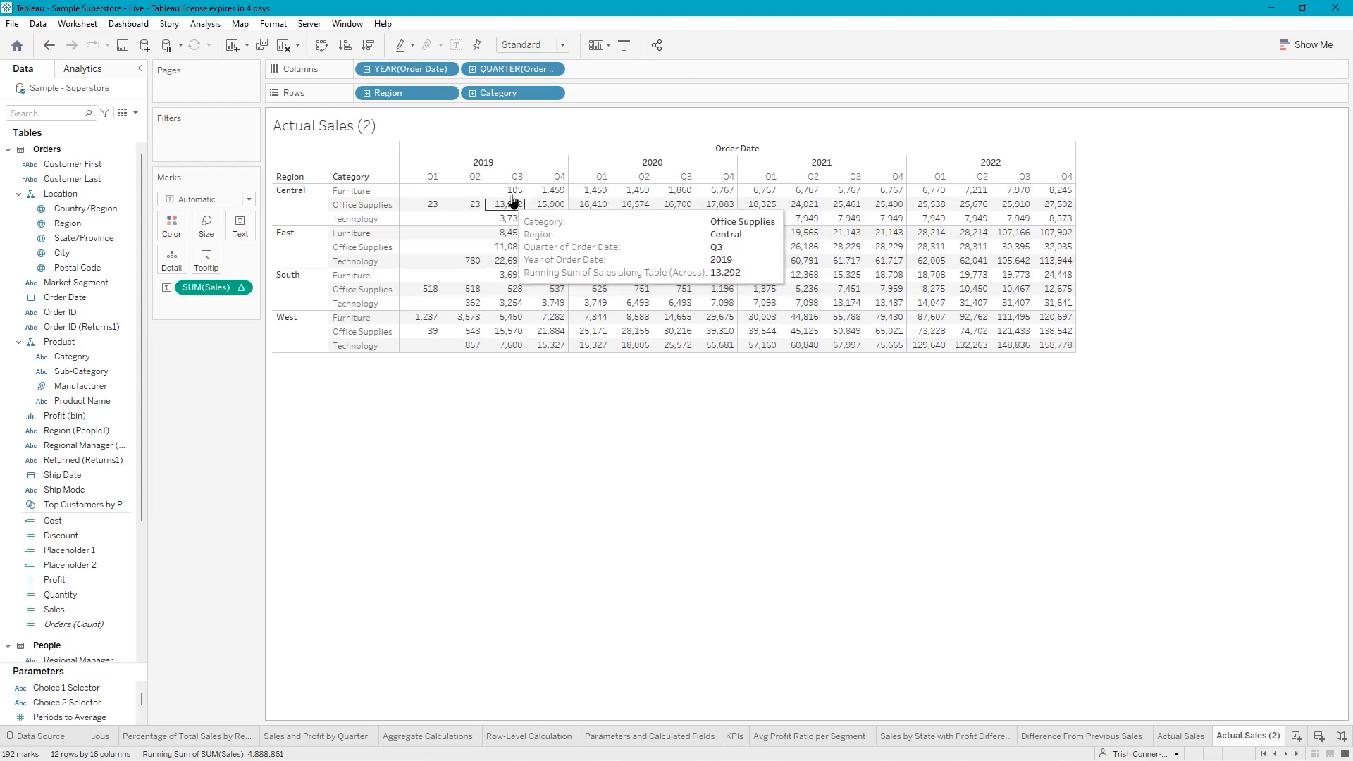
# Compute the running total in the Actual Sales copy using Specific Dimensions, restarting every Year of Order Date
pyautogui.click(1169, 737)
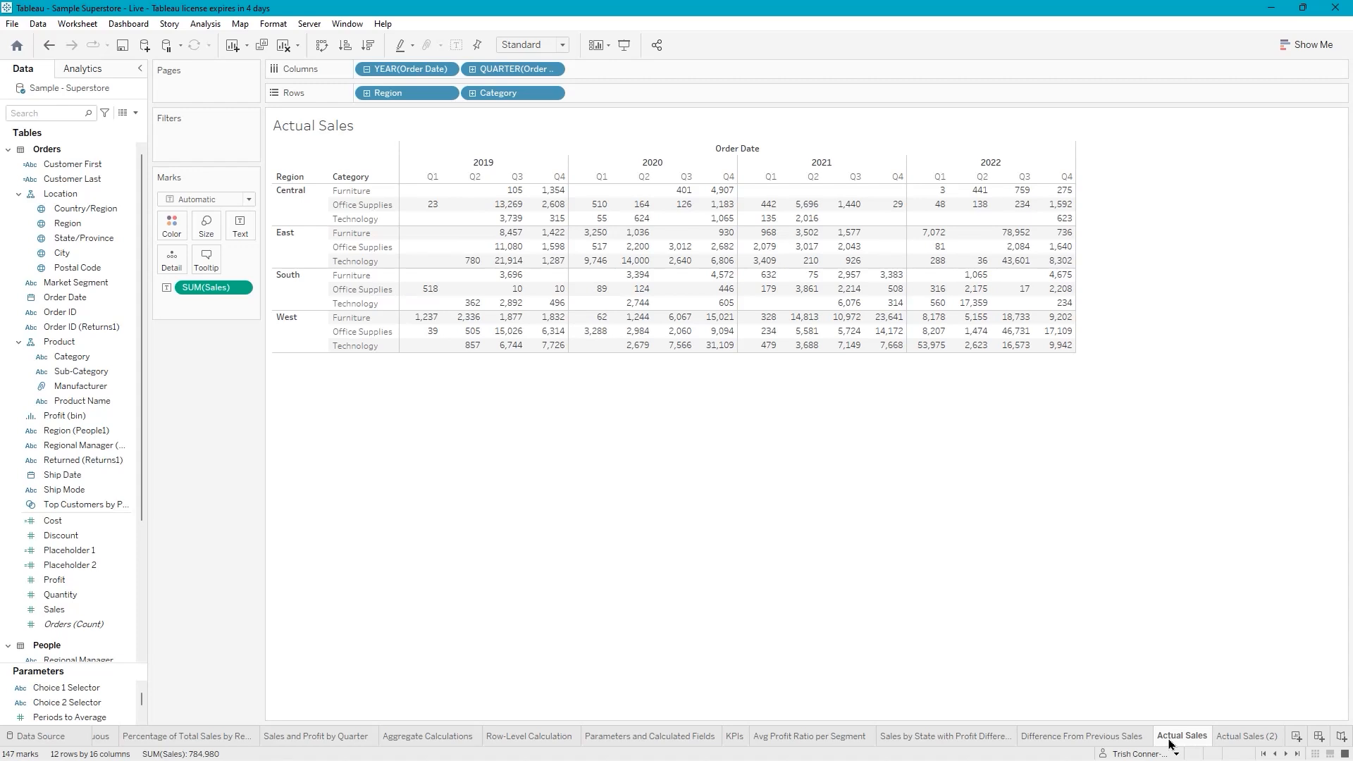
pyautogui.click(1231, 740)
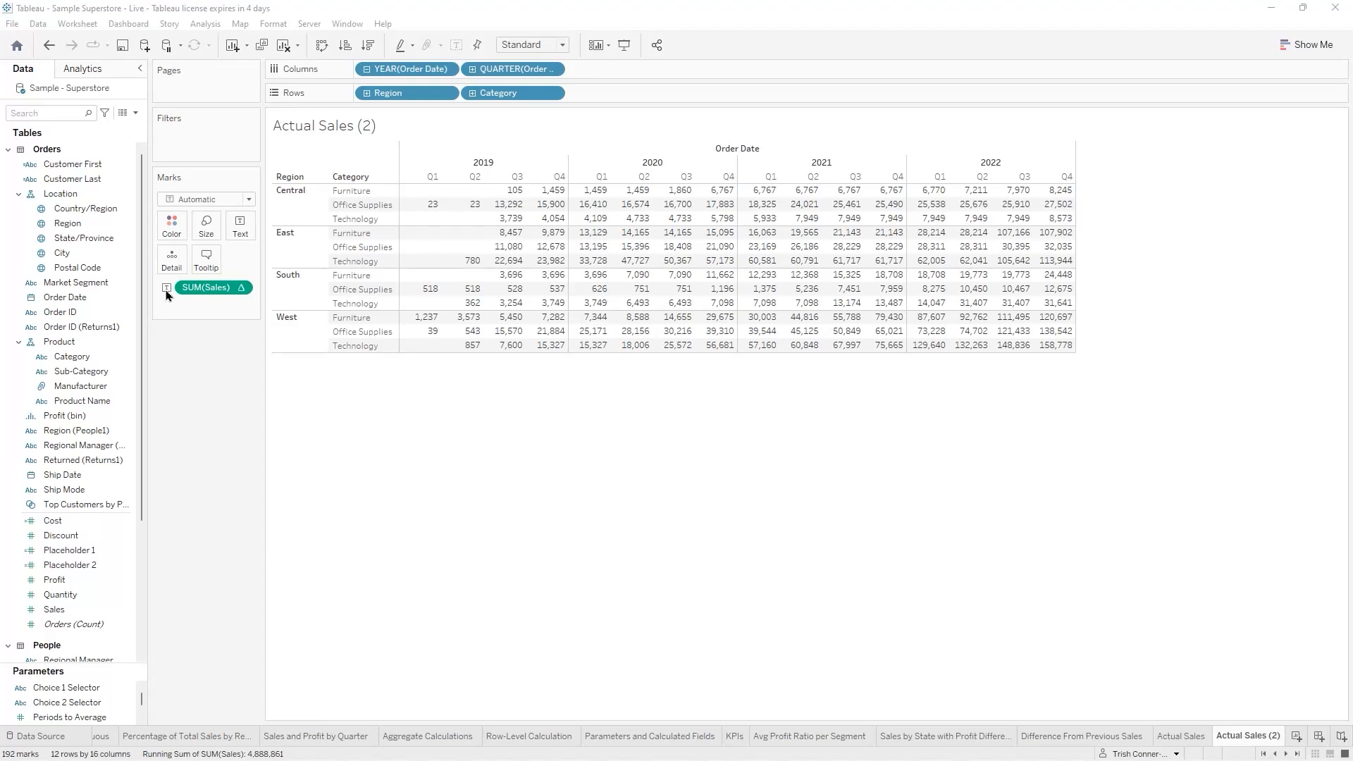
pyautogui.rightClick(209, 291)
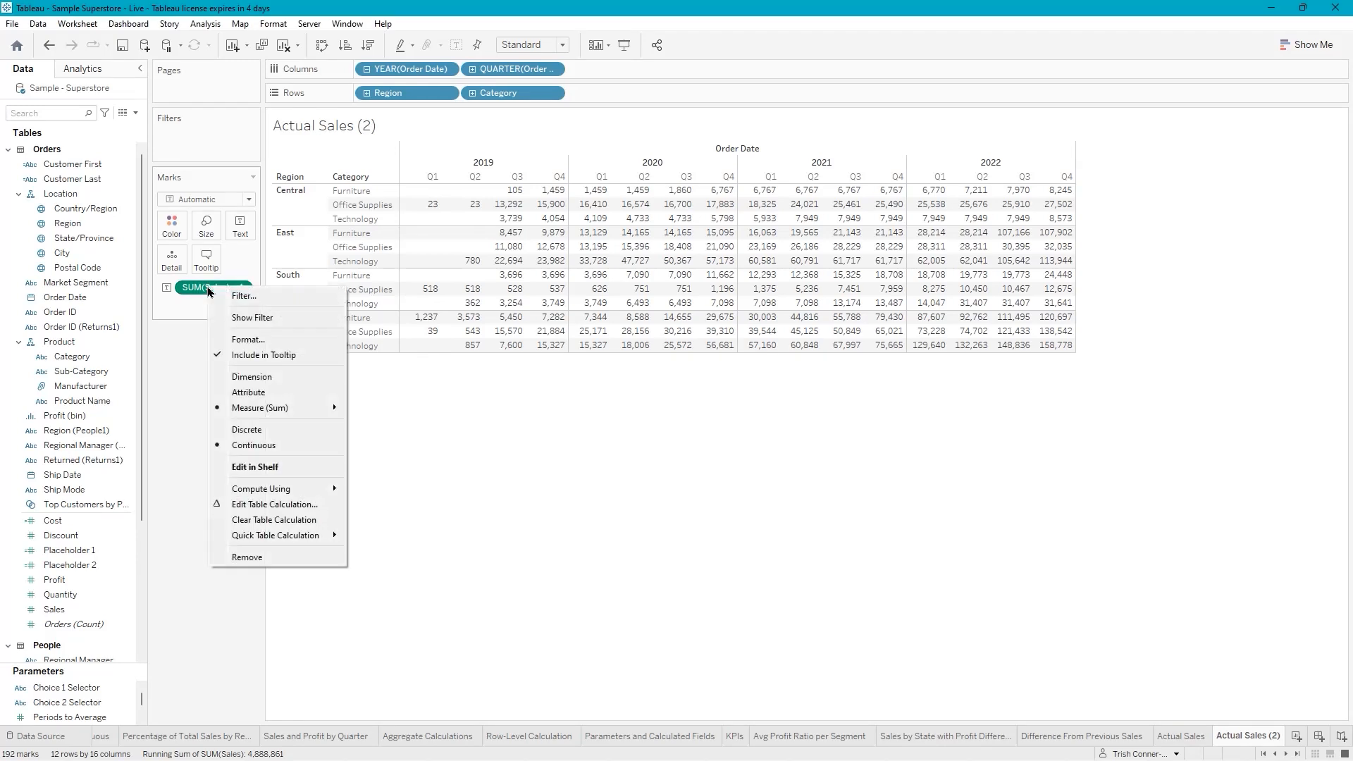
pyautogui.click(299, 511)
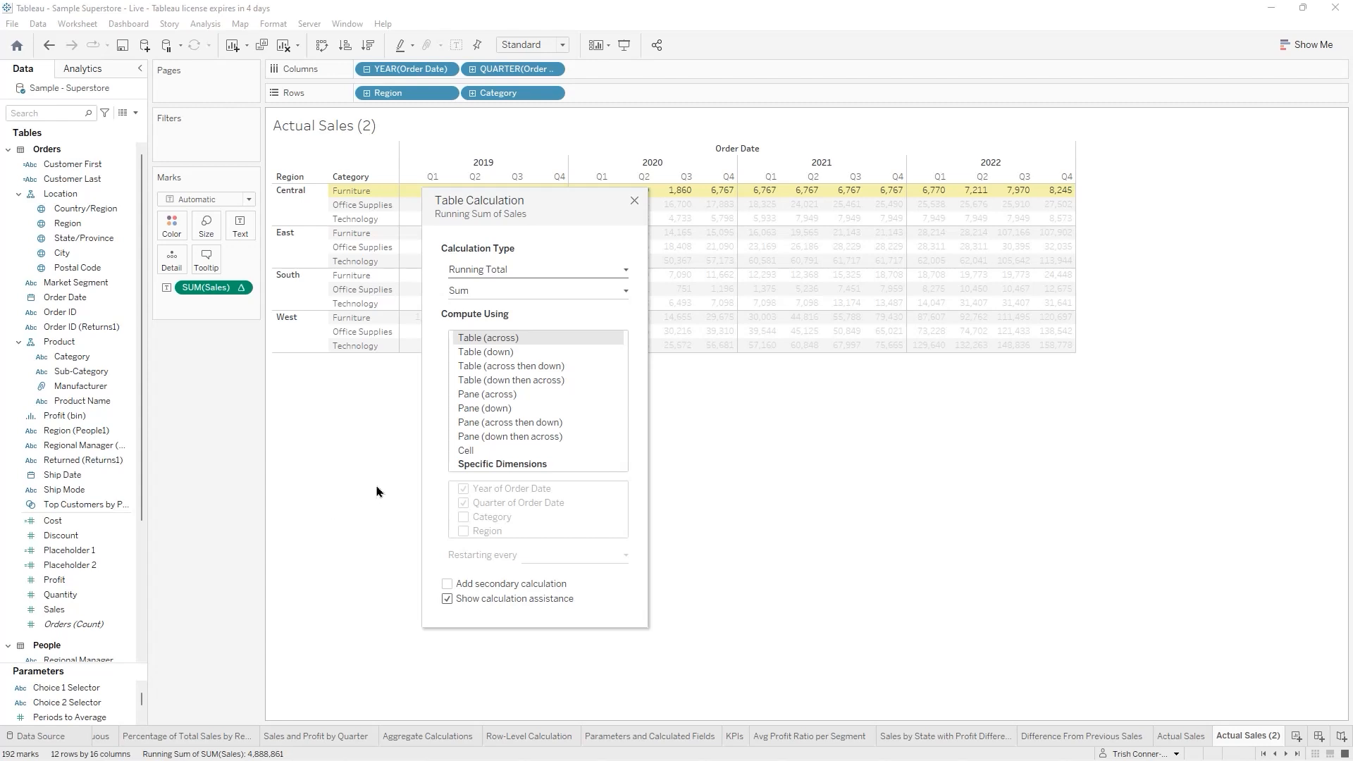
pyautogui.click(483, 465)
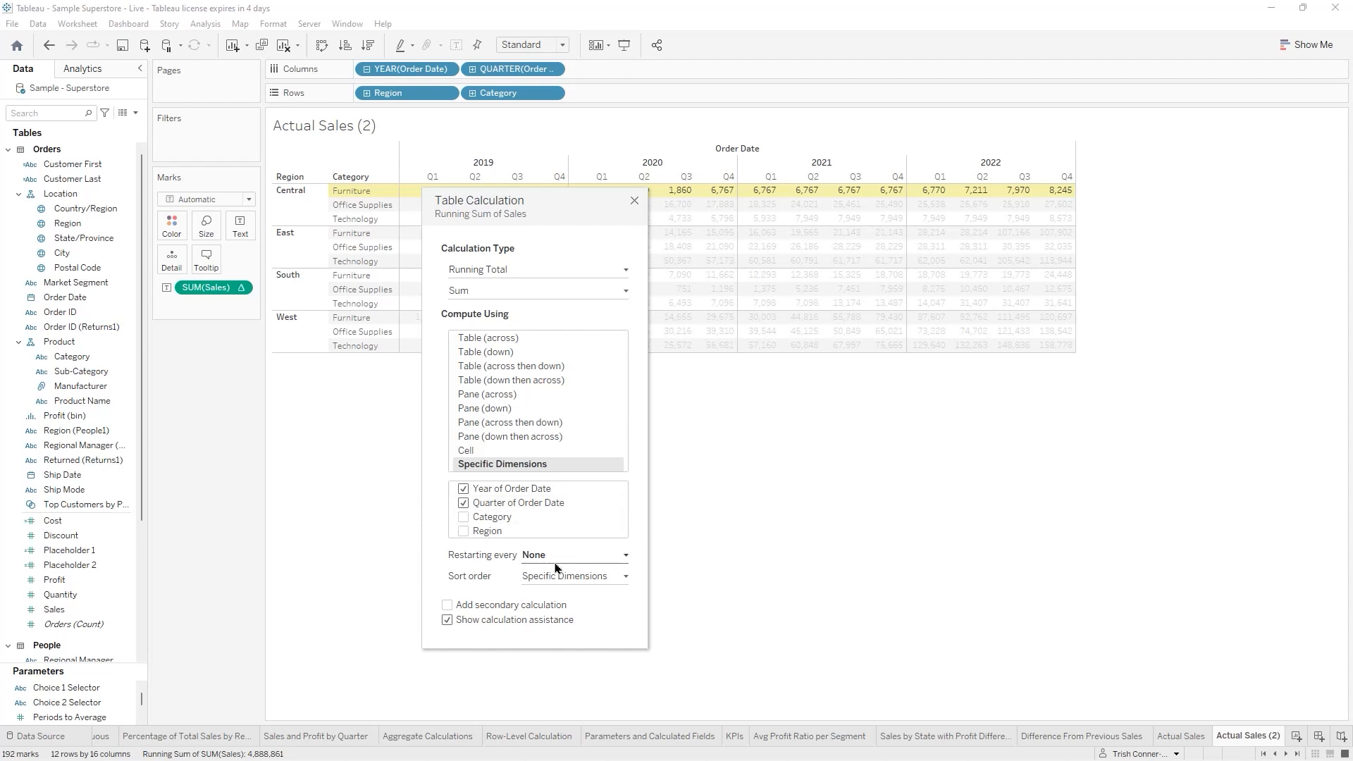
pyautogui.click(625, 557)
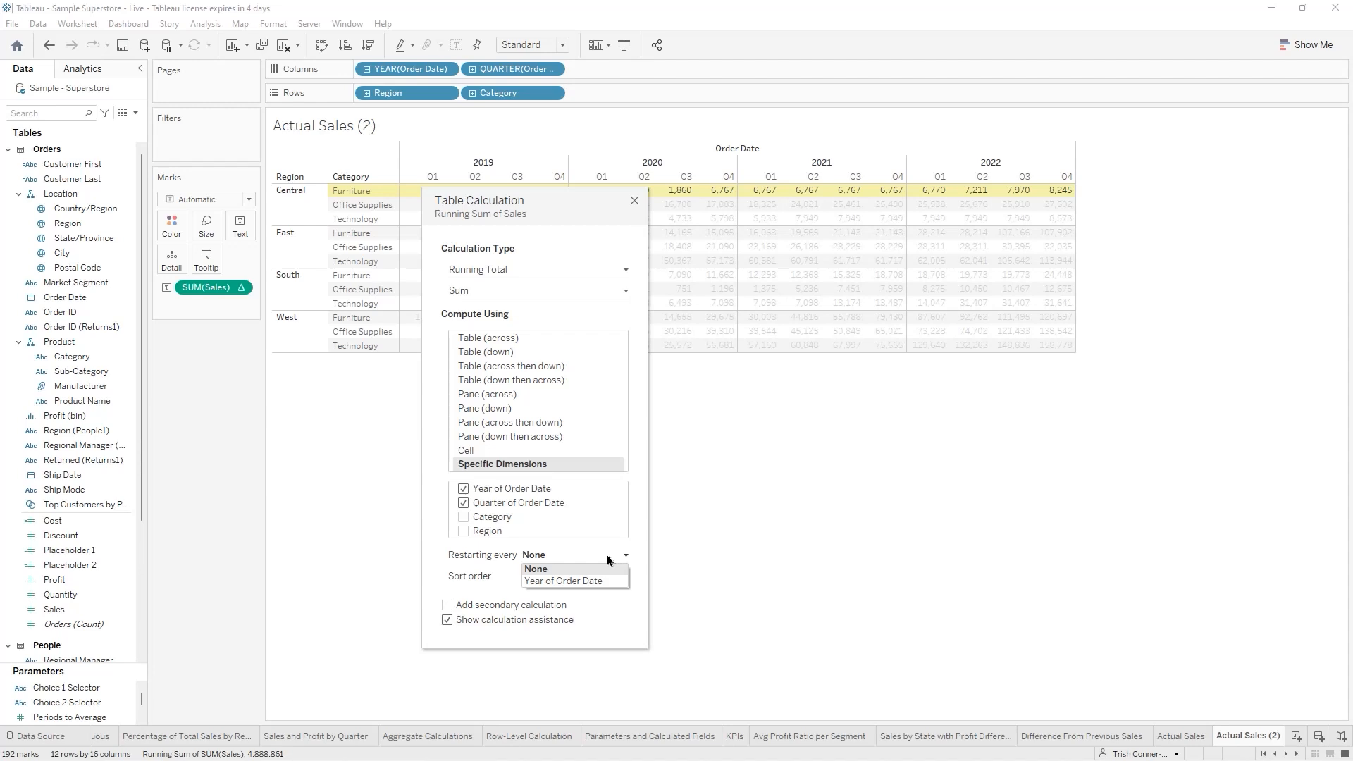
pyautogui.click(588, 582)
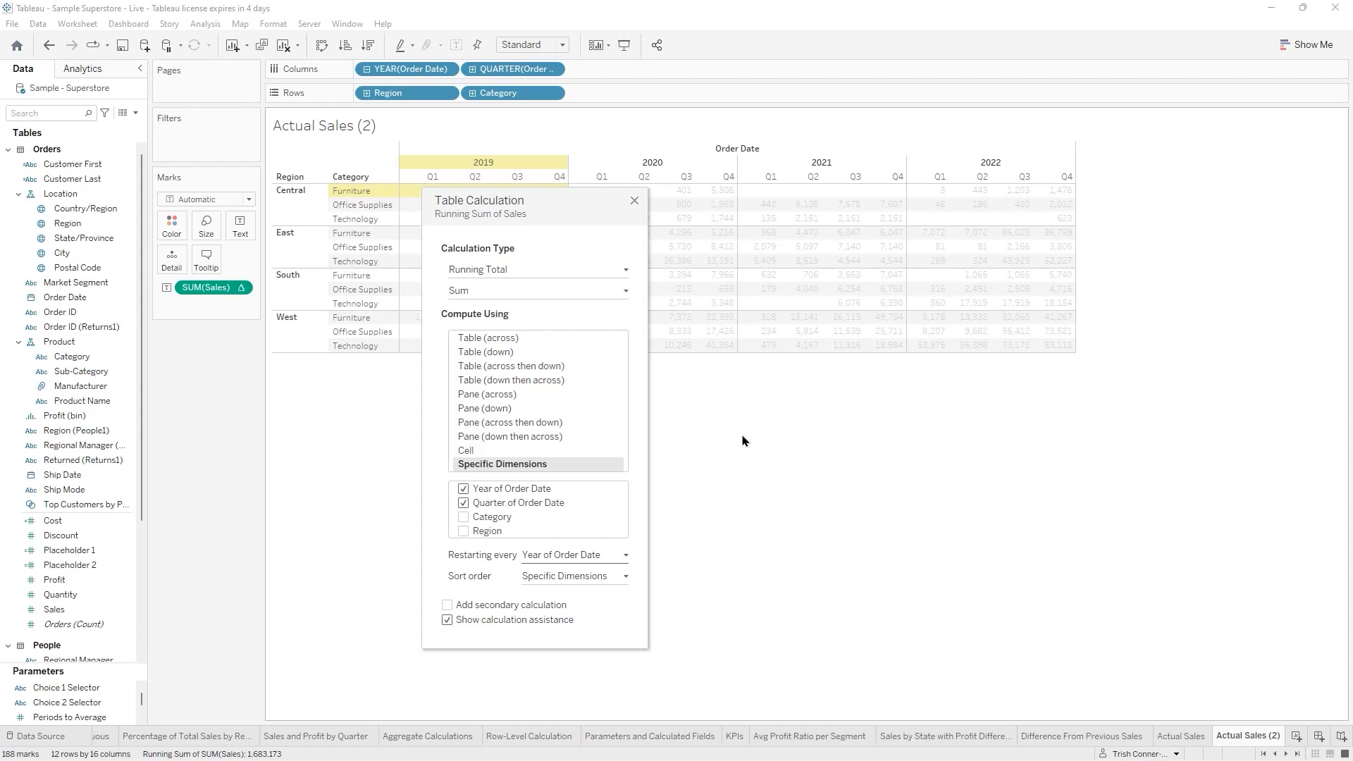
pyautogui.moveTo(621, 226); pyautogui.dragTo(767, 378)
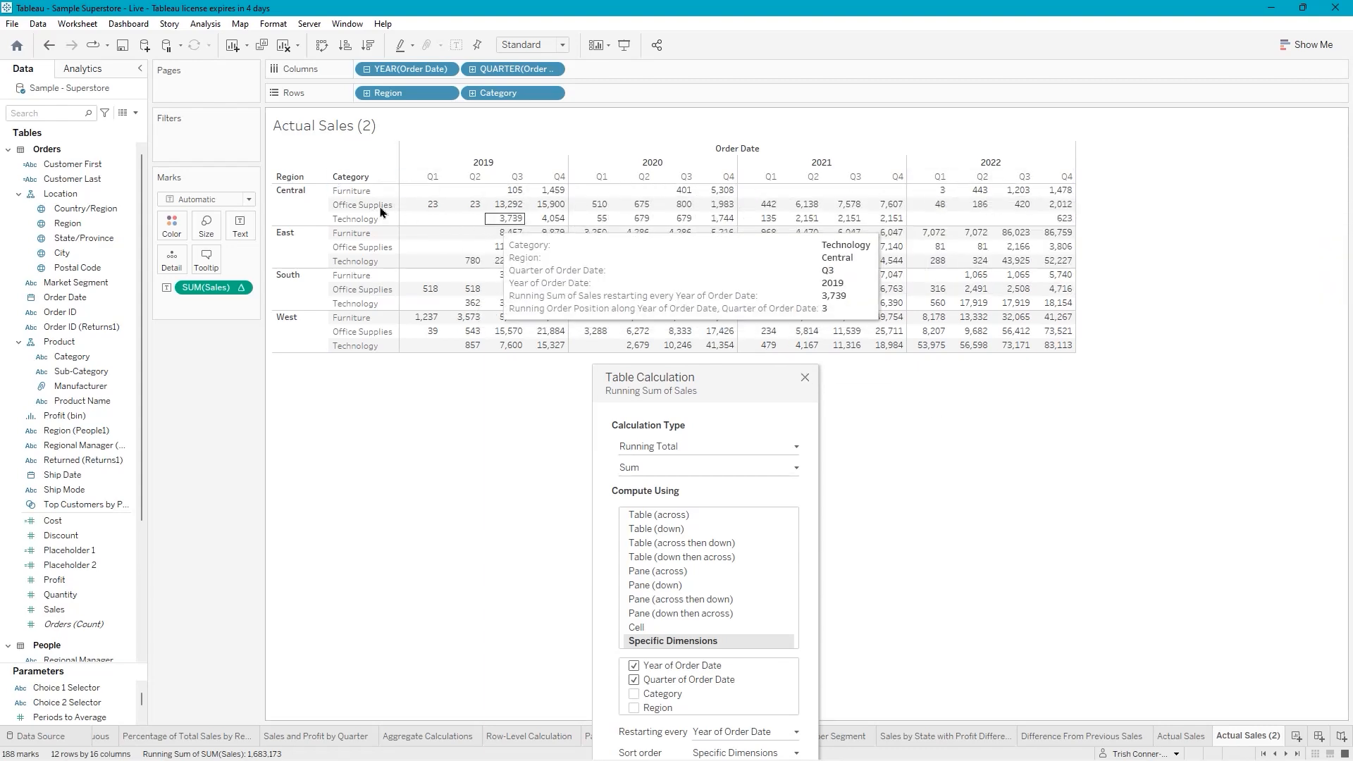
pyautogui.click(805, 379)
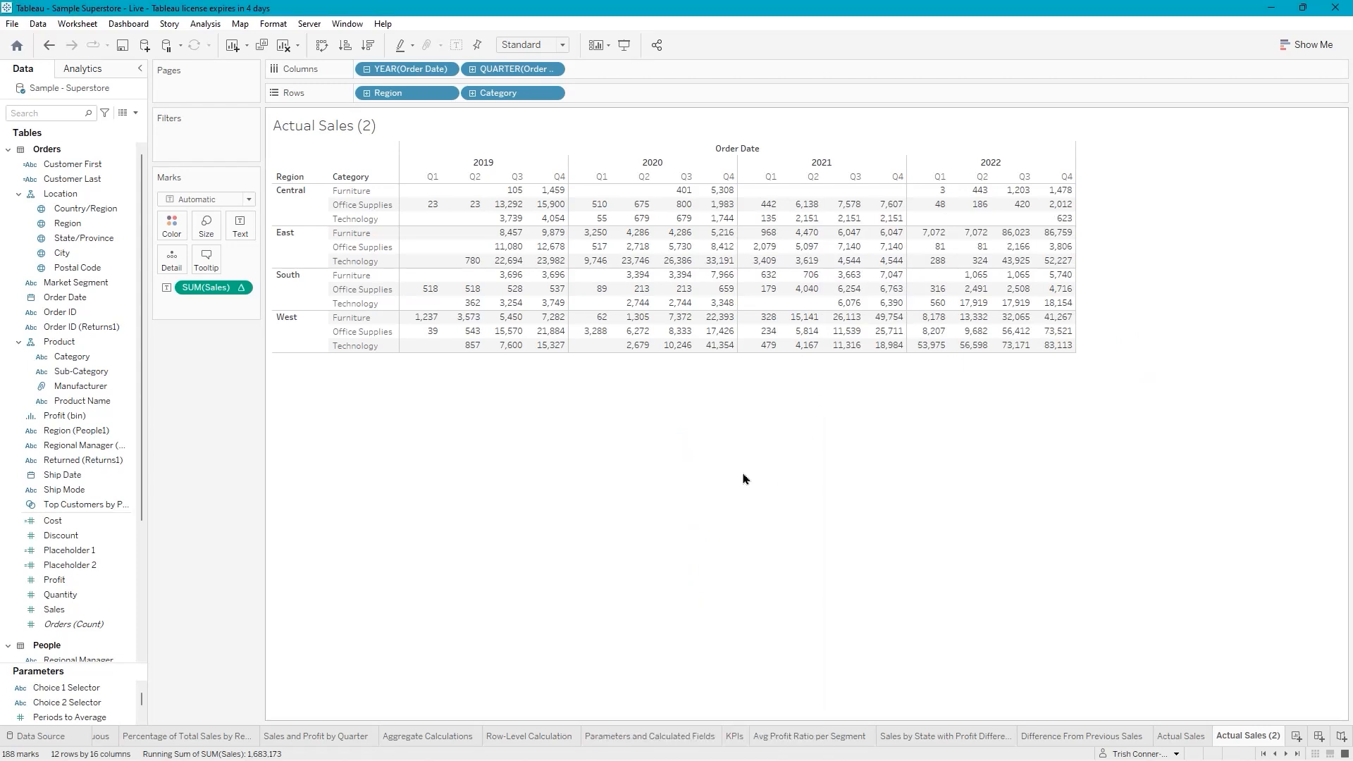
# Replace the duplicated sheet's title with "Running Totals by Year per Region and Category"
pyautogui.rightClick(368, 125)
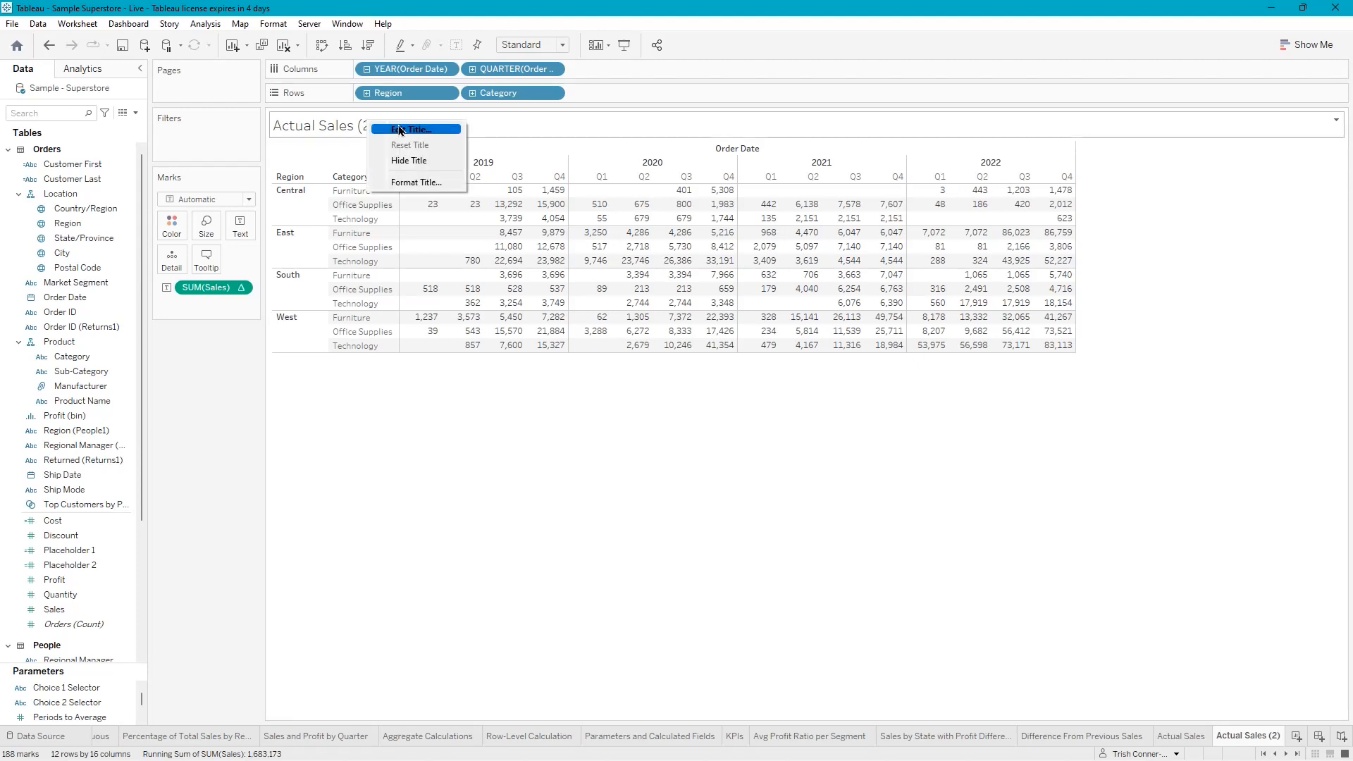
pyautogui.click(398, 130)
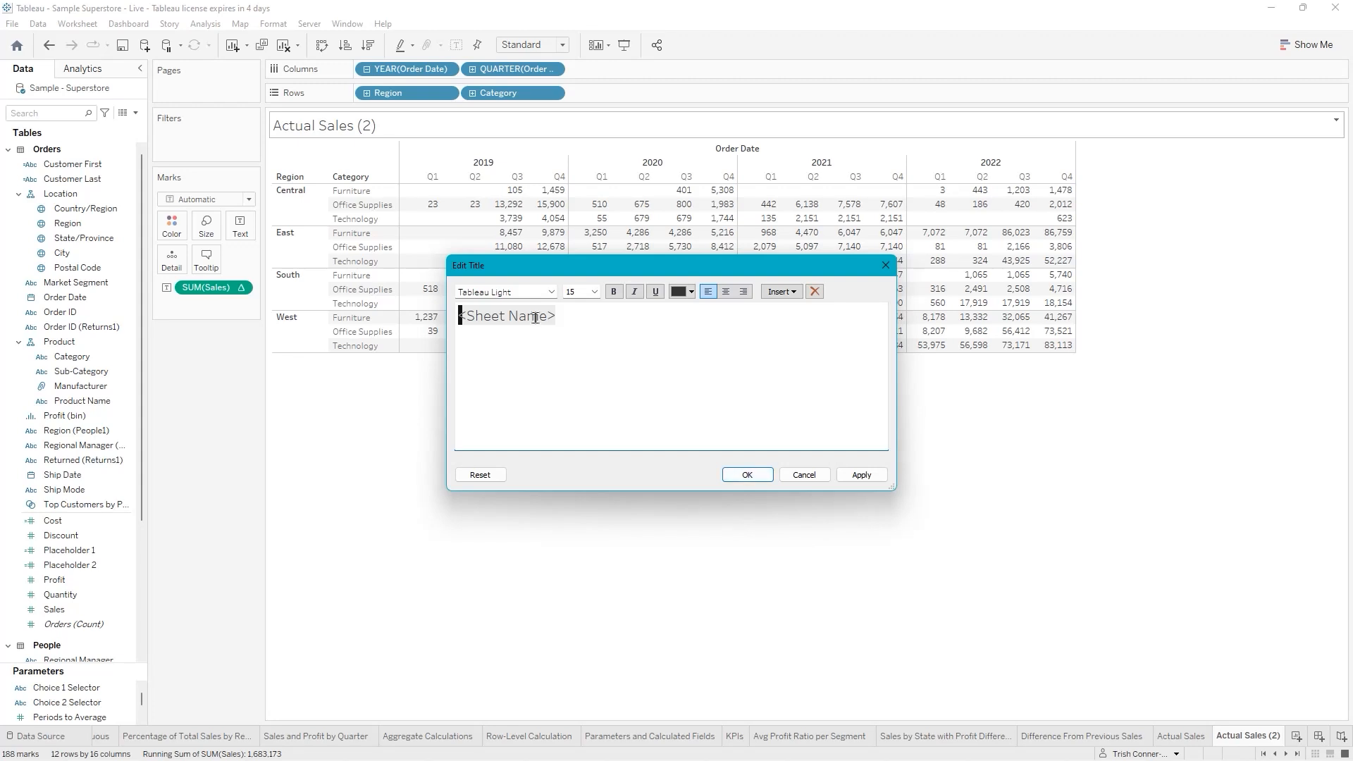
pyautogui.click(582, 317)
pyautogui.click(572, 292)
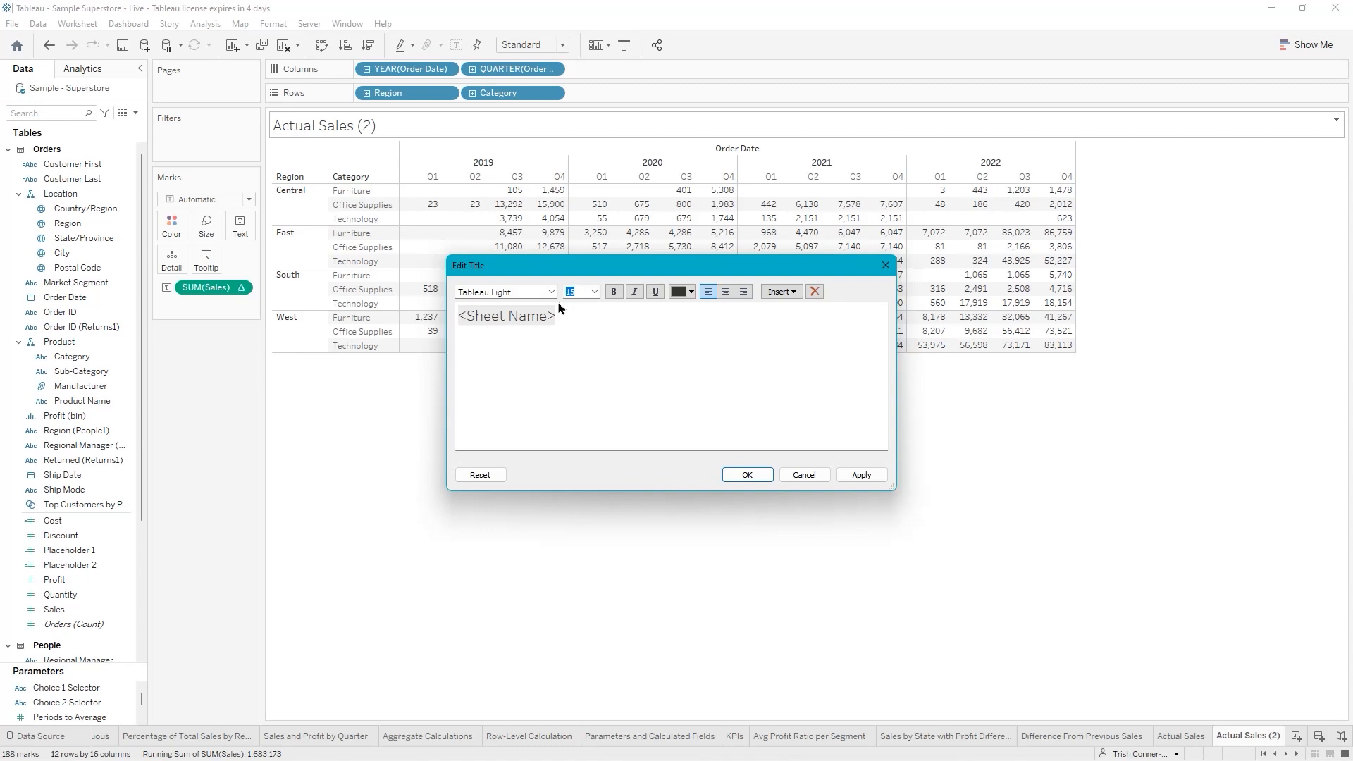
pyautogui.click(584, 329)
pyautogui.hotkey('ctrl', 'a')
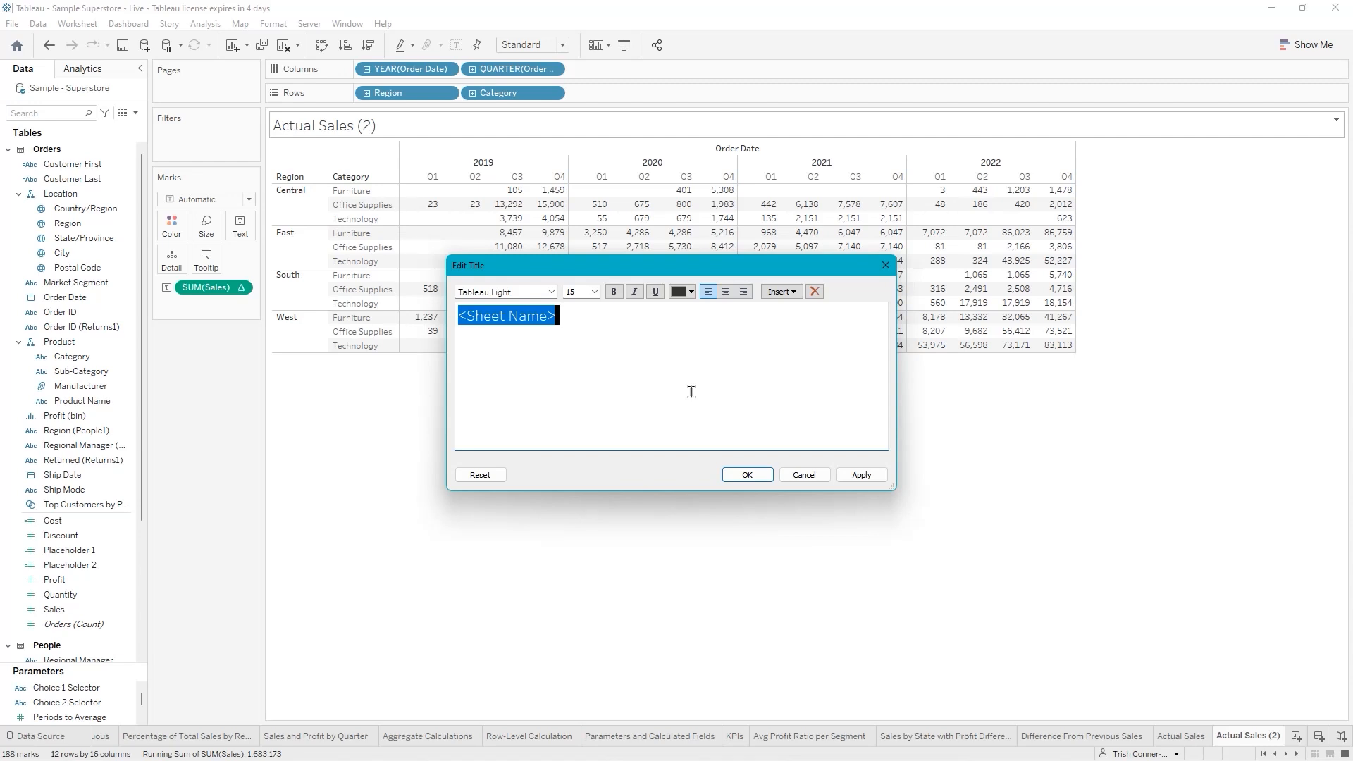
pyautogui.write('Running')
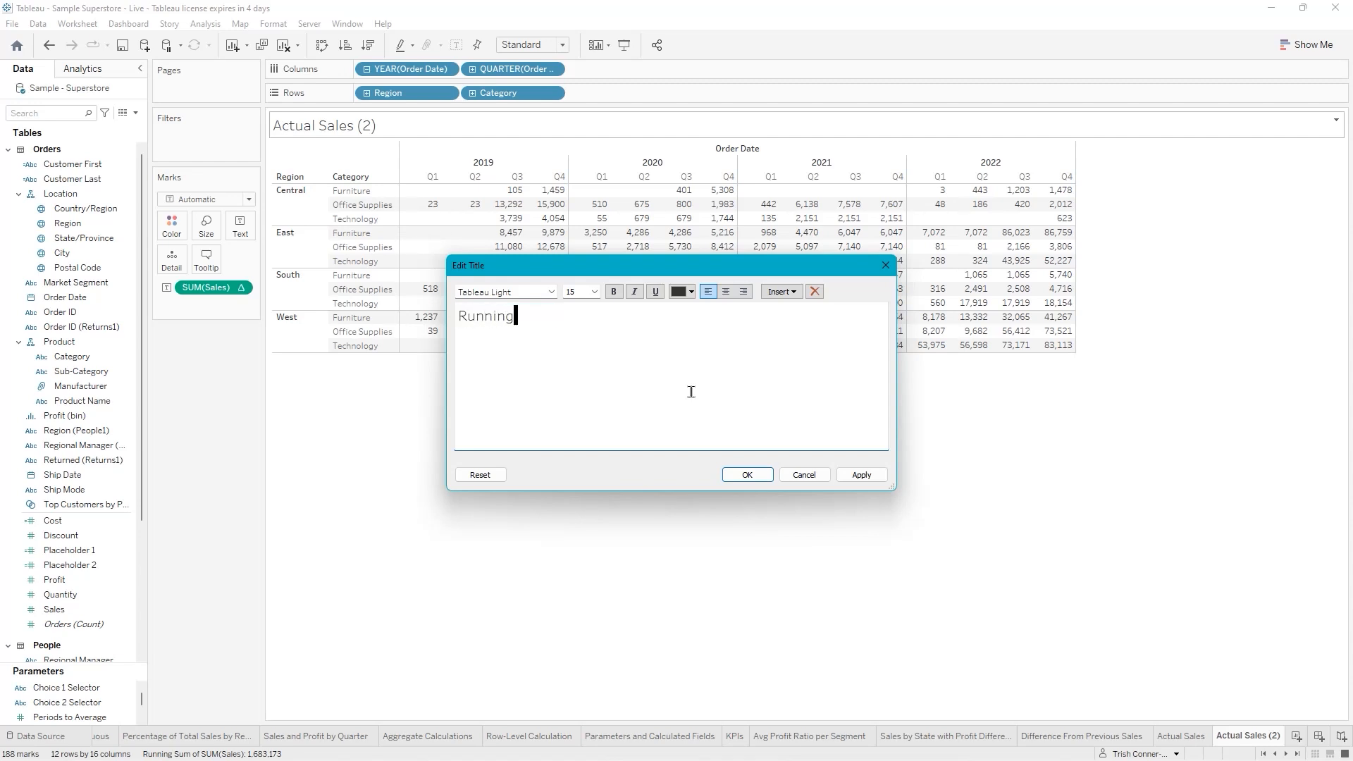
pyautogui.write(' Totals by Year per Region and C')
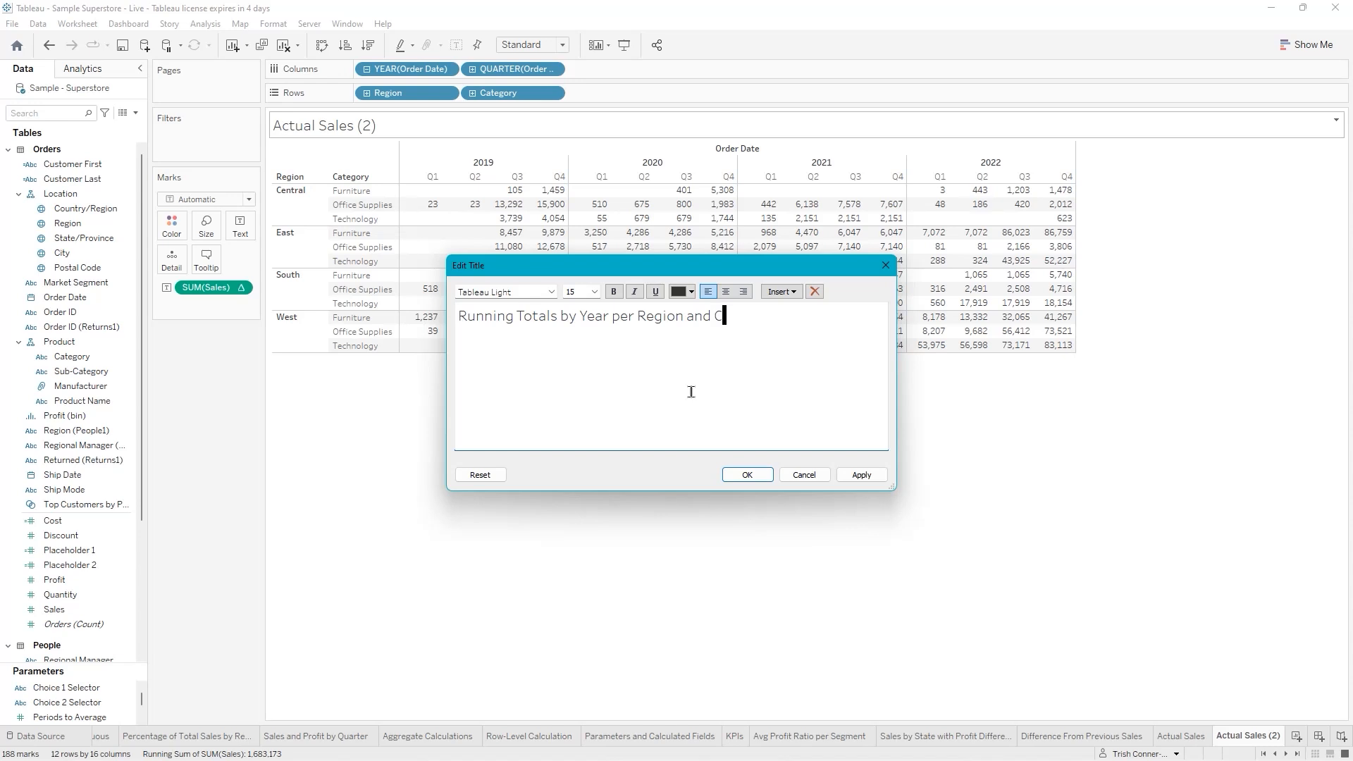
pyautogui.write('ategory')
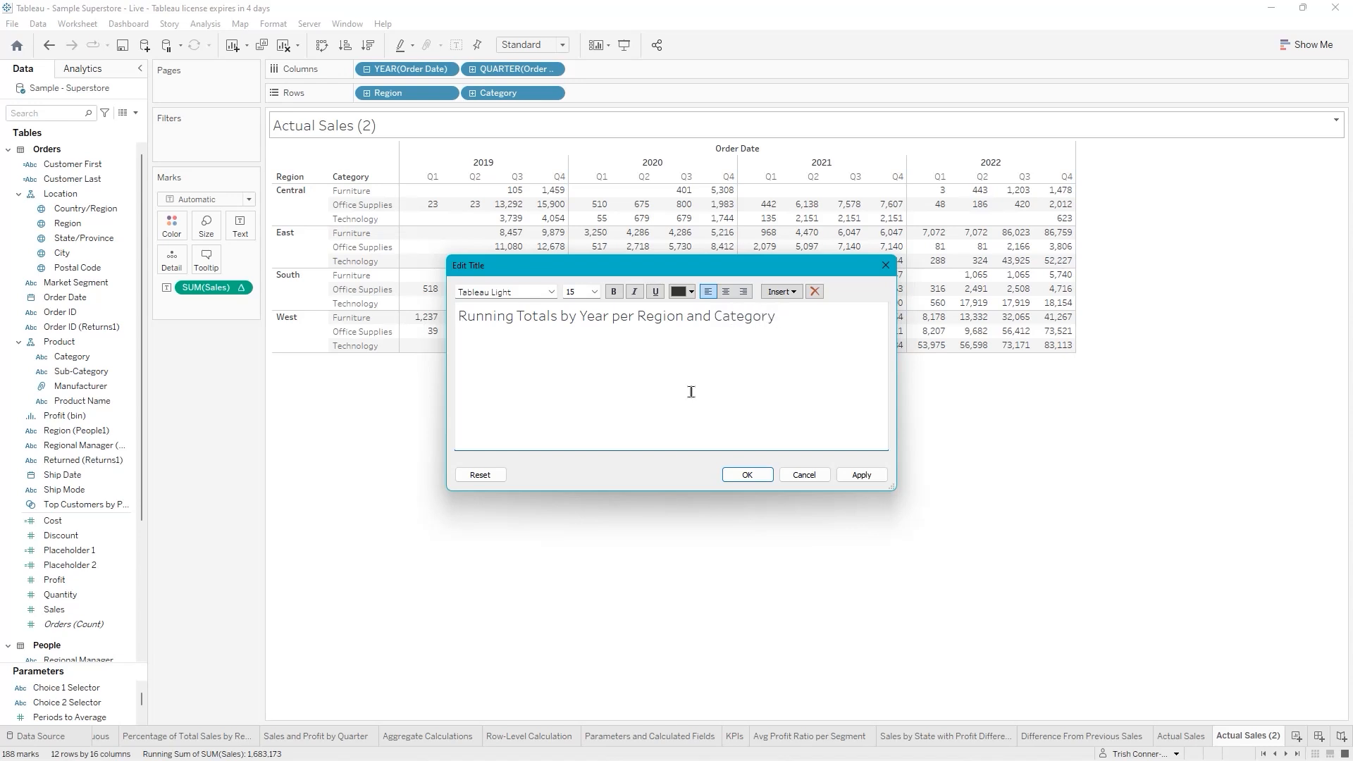
pyautogui.click(734, 477)
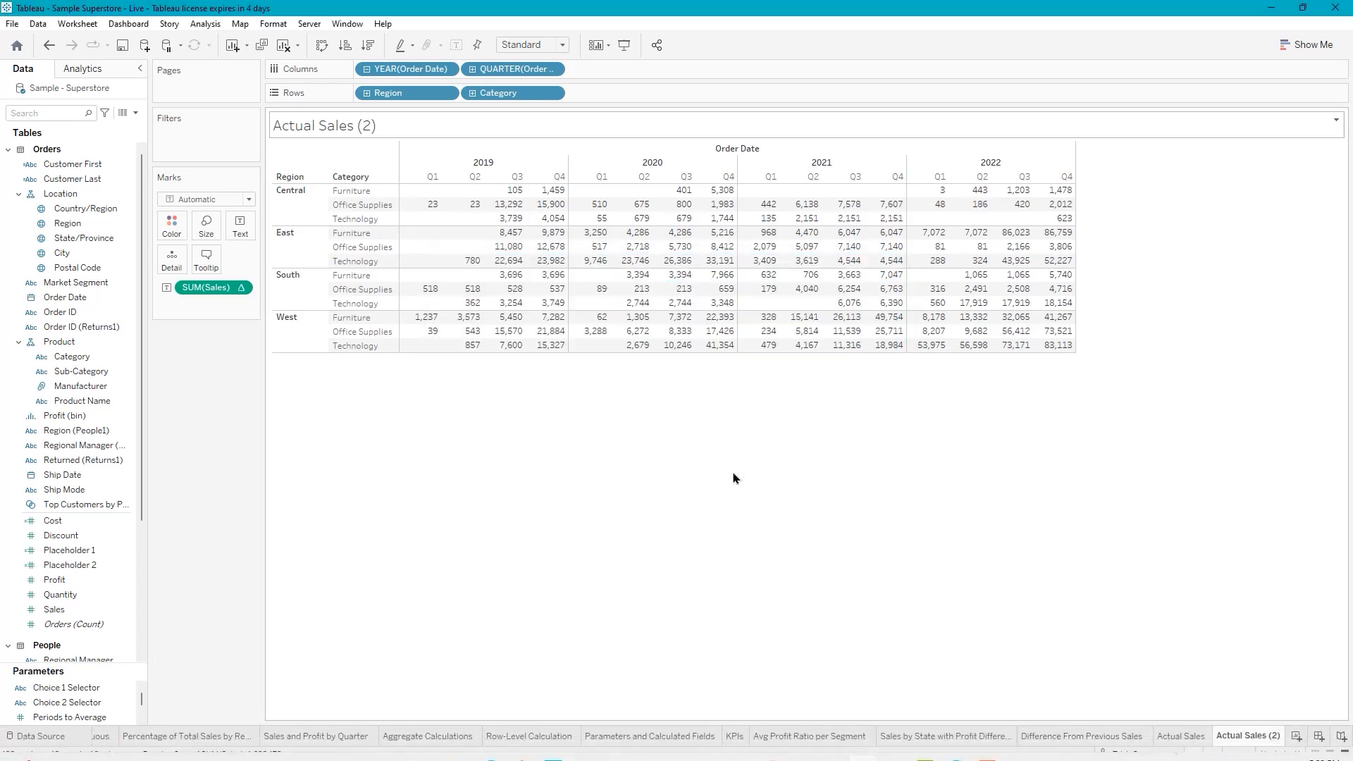
# Rename the Actual Sales (2) sheet with a name beginning "Running Totals - Quick"
pyautogui.doubleClick(1251, 737)
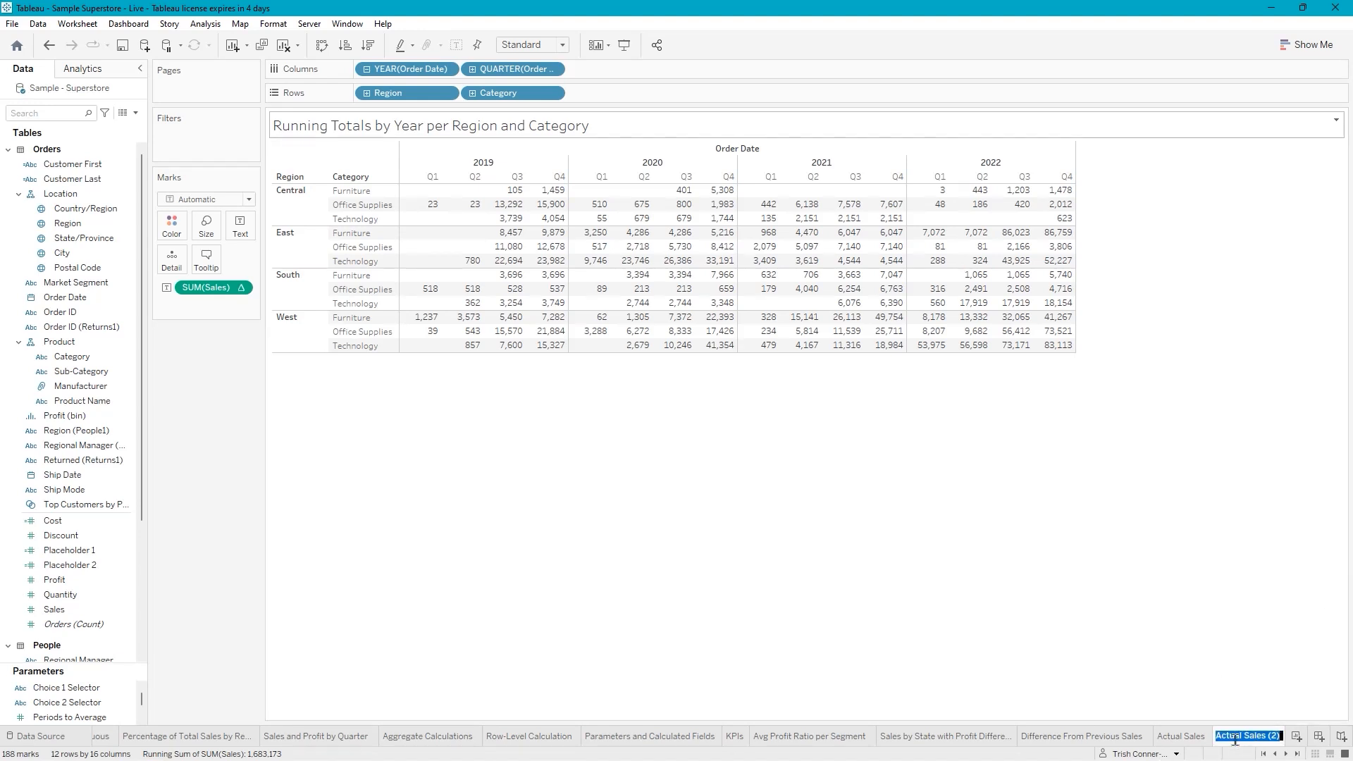
pyautogui.write('Running')
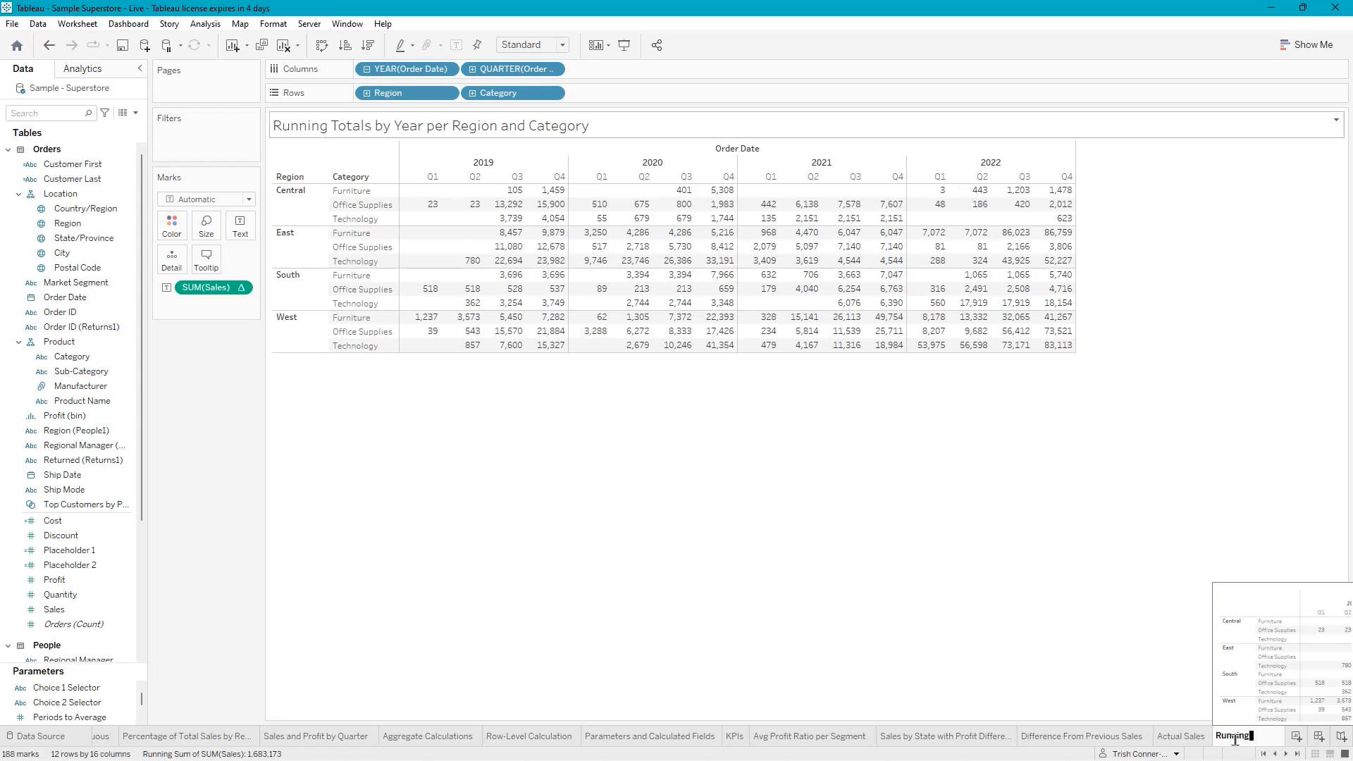
pyautogui.write(' Totals -')
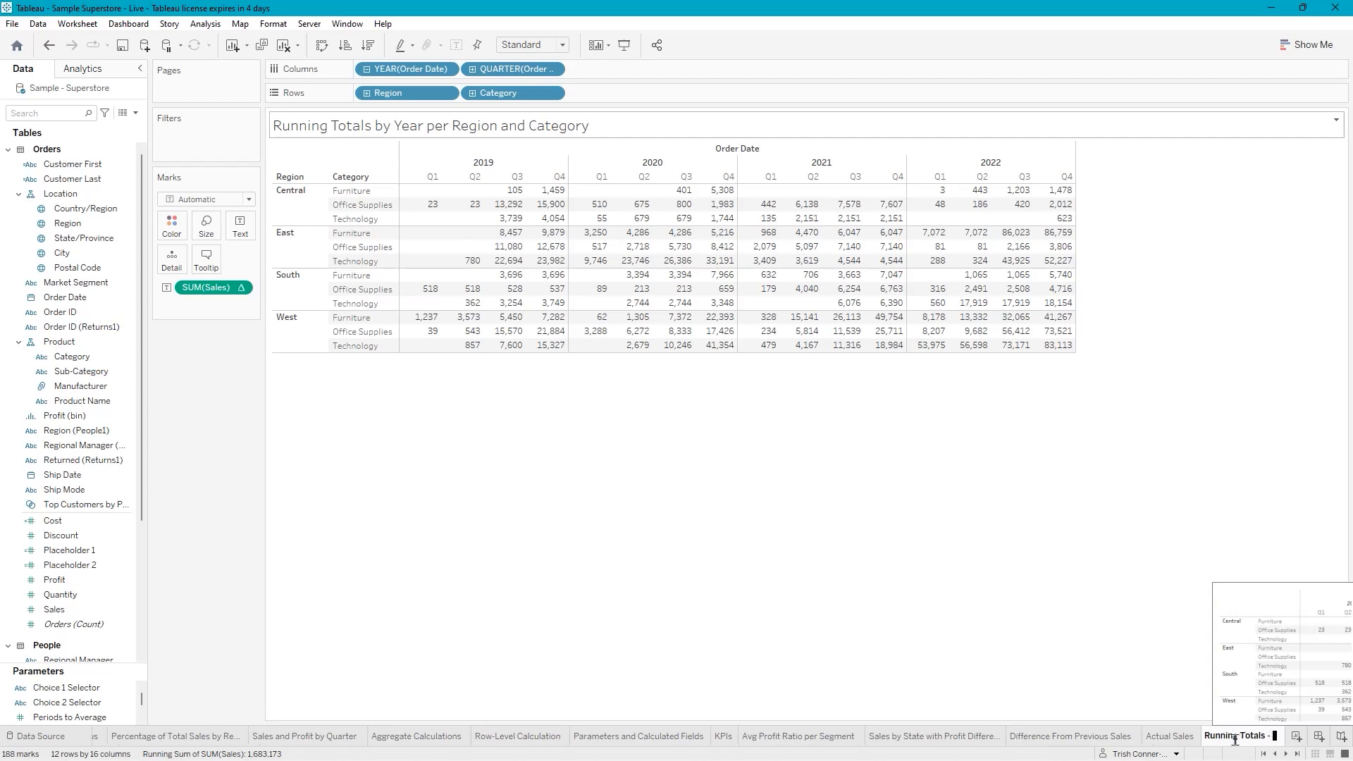
pyautogui.press('Return')
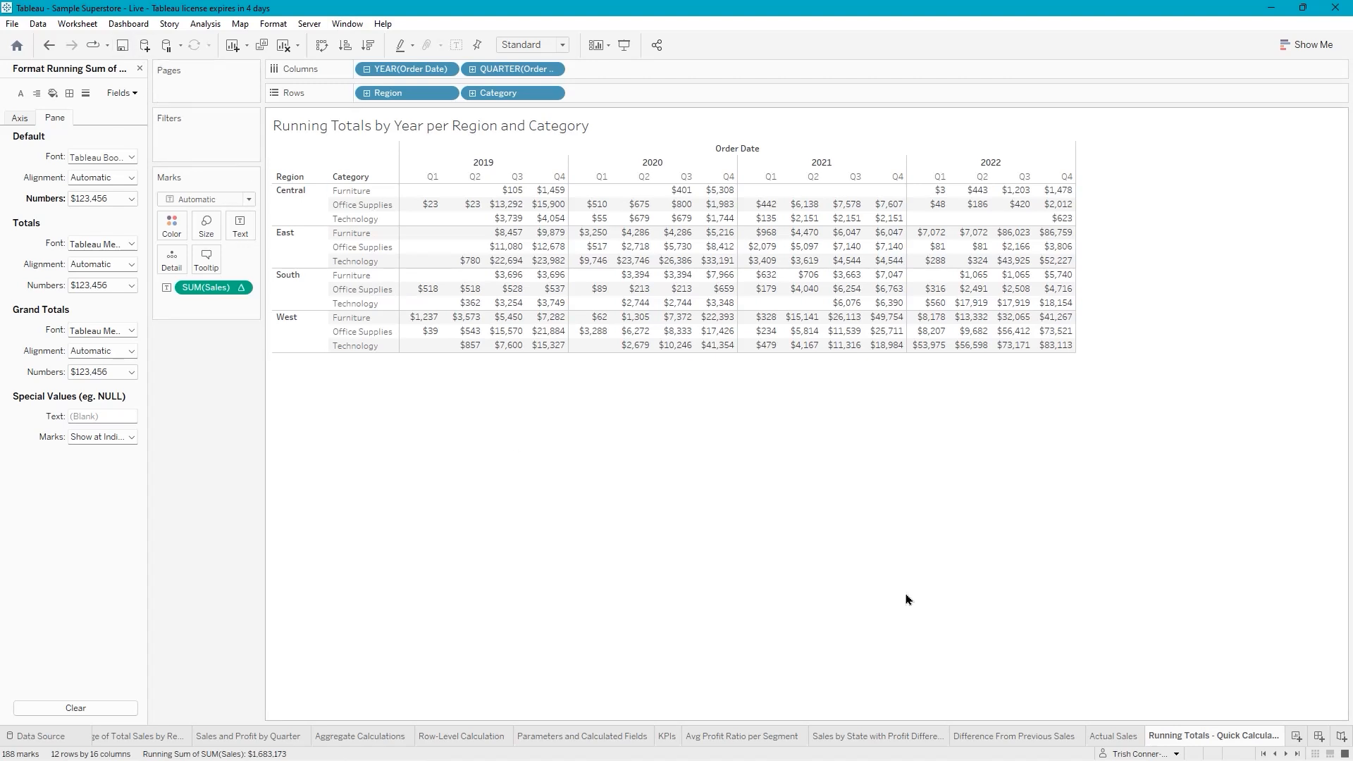
# Create a new worksheet showing SUM(Sales) as text, with Category in columns and Month of Order Date in rows
pyautogui.click(1297, 736)
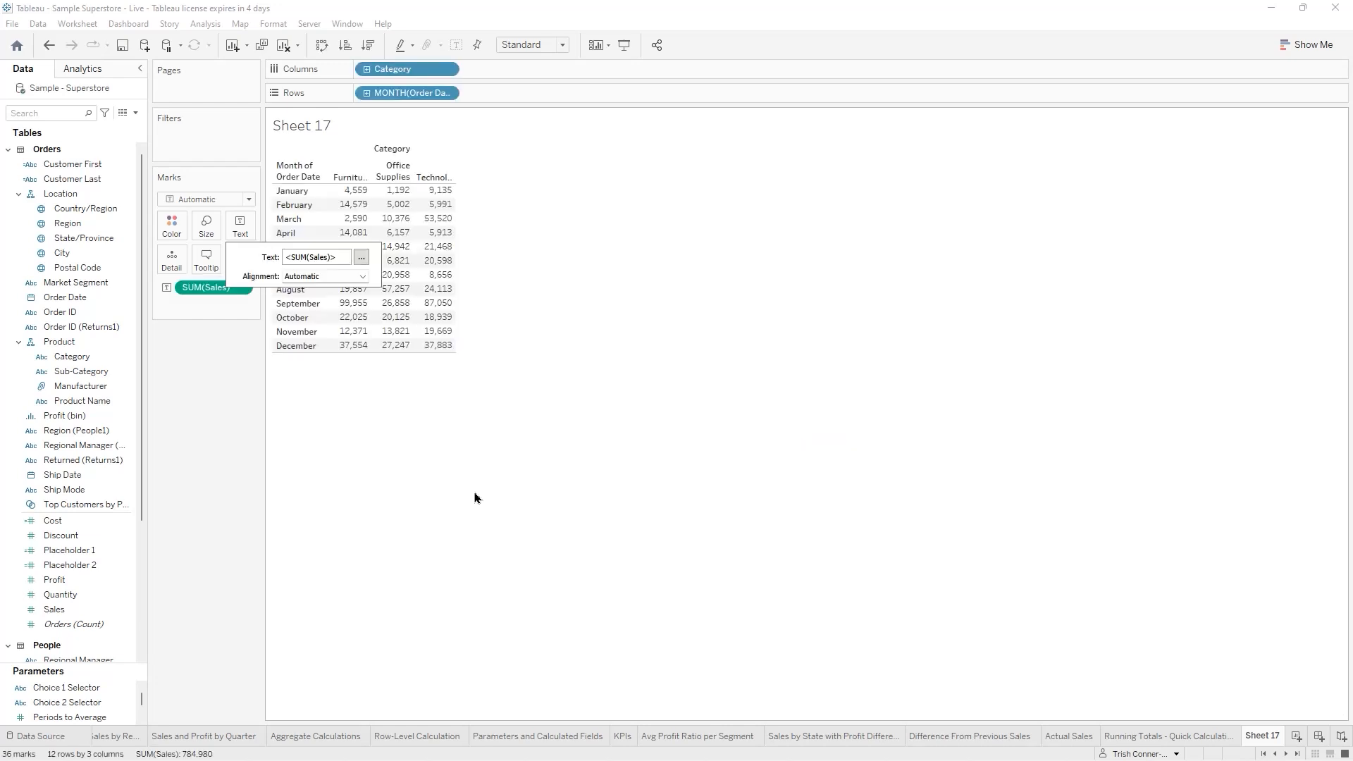
pyautogui.click(638, 362)
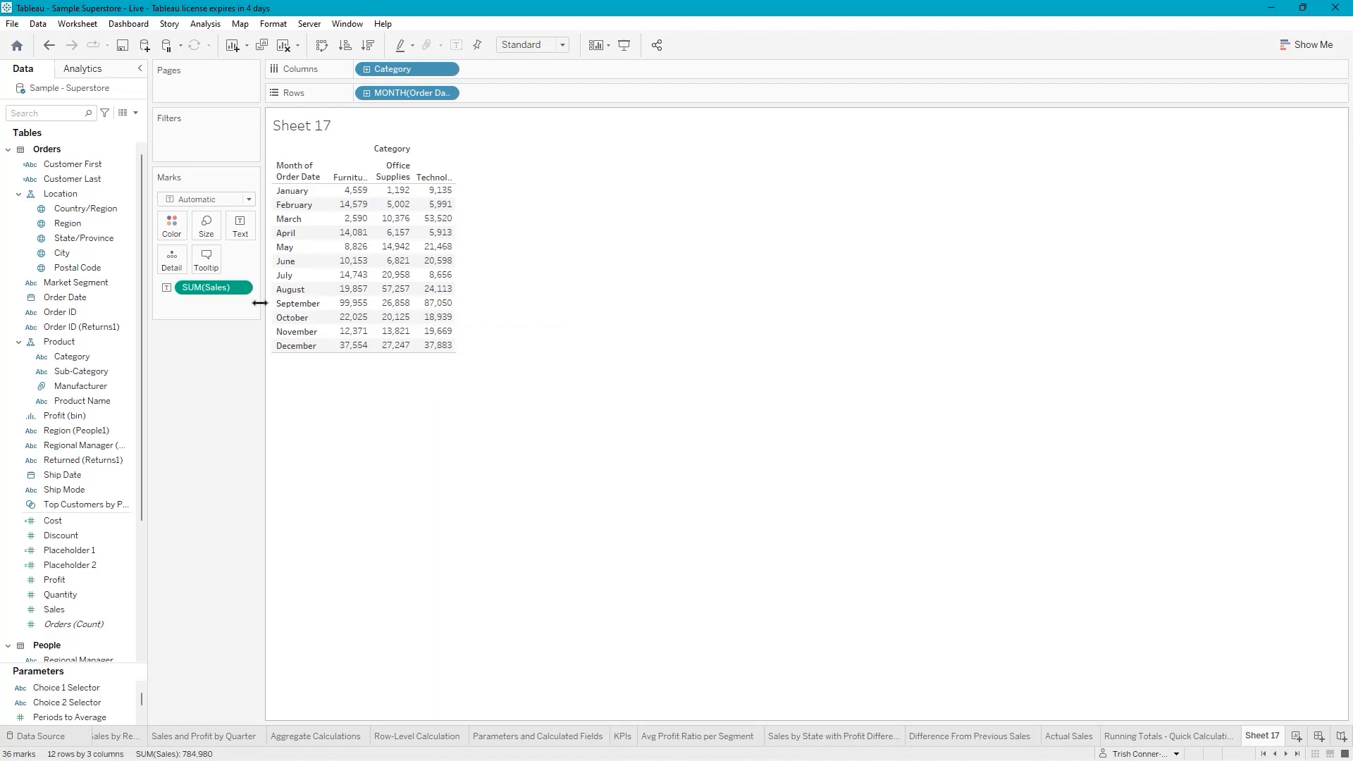
# Add a Running Total table calculation using Sum to SUM(Sales), computed by Table (down)
pyautogui.rightClick(219, 294)
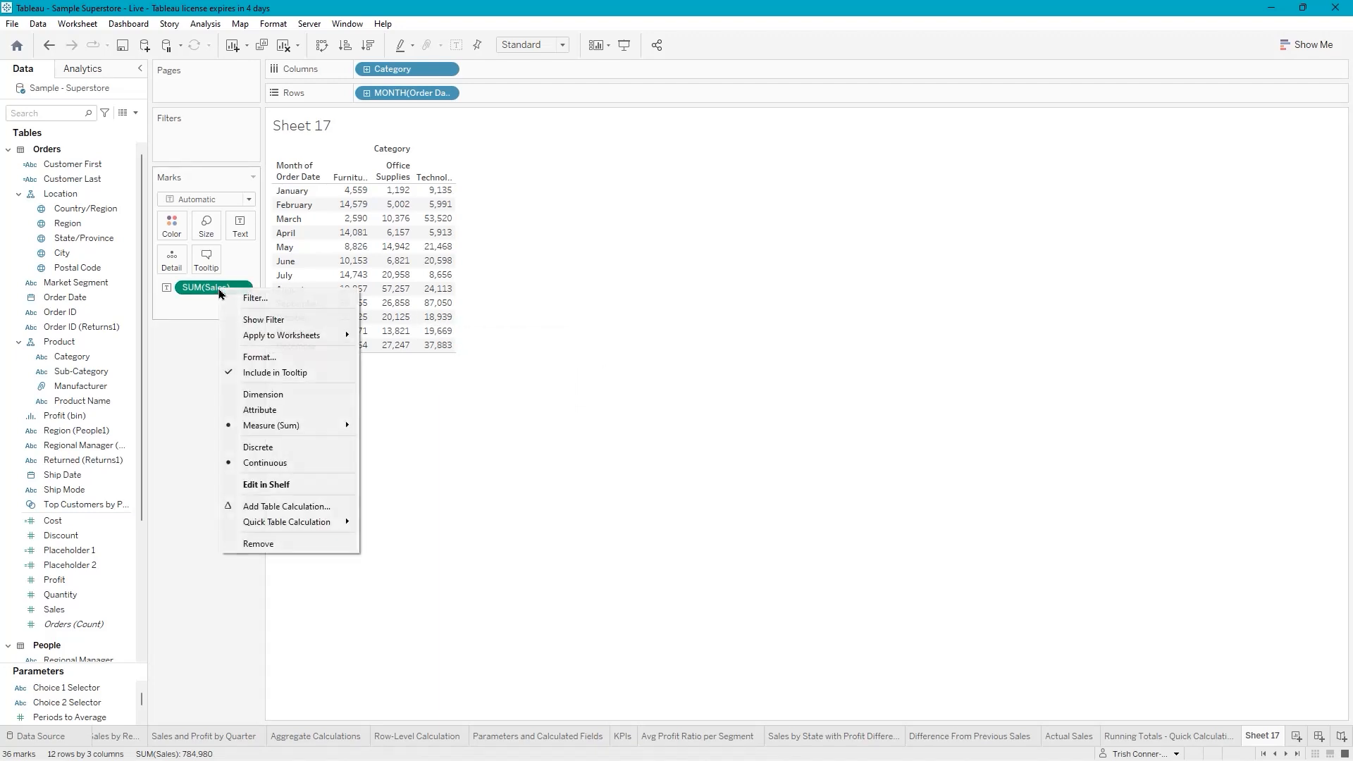
pyautogui.click(292, 507)
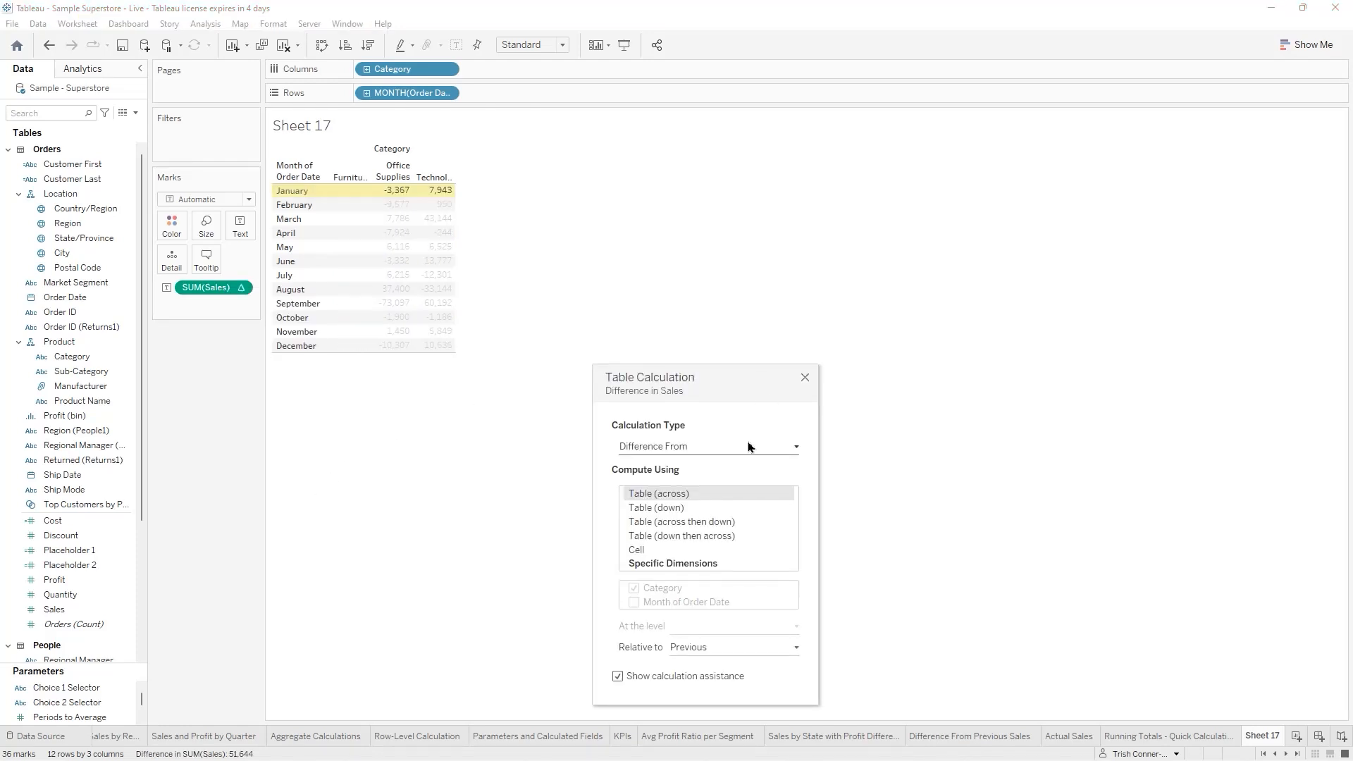
pyautogui.click(799, 452)
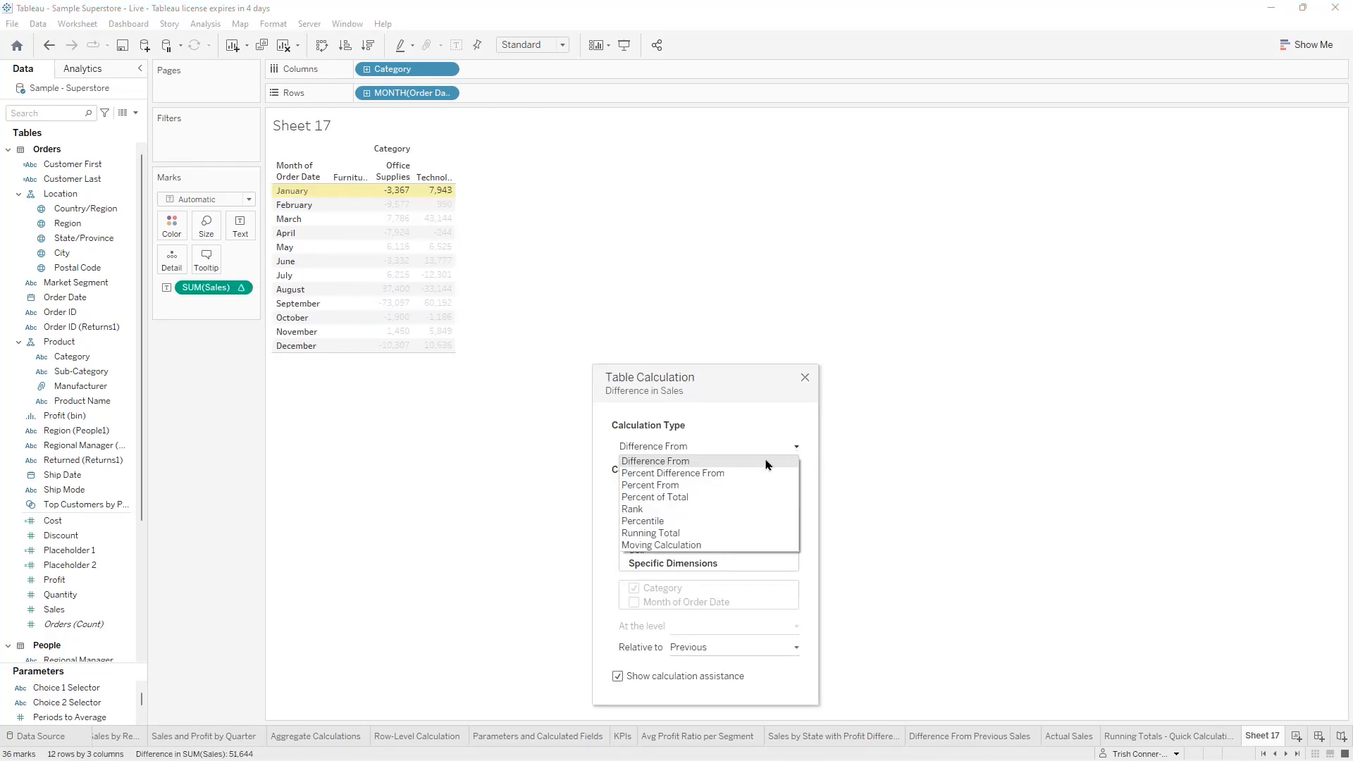
pyautogui.click(673, 541)
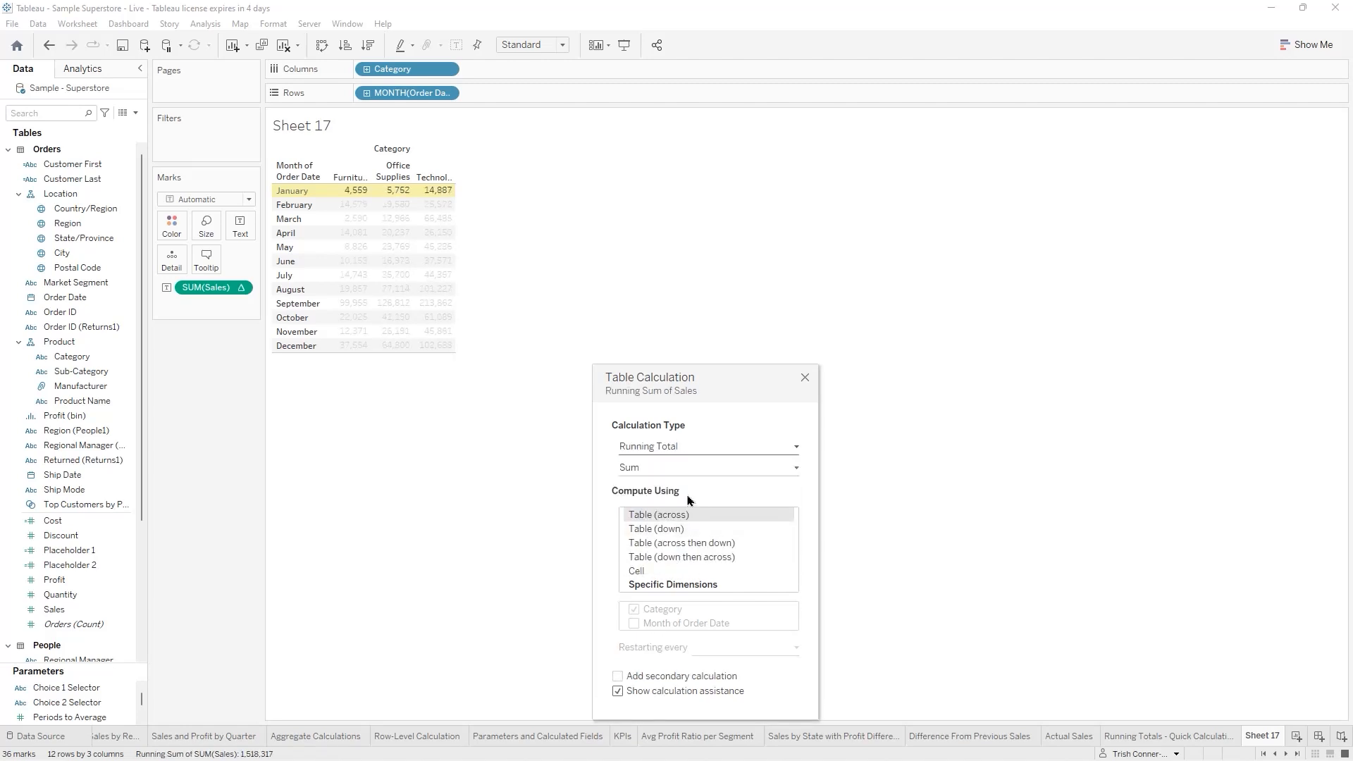
pyautogui.click(666, 530)
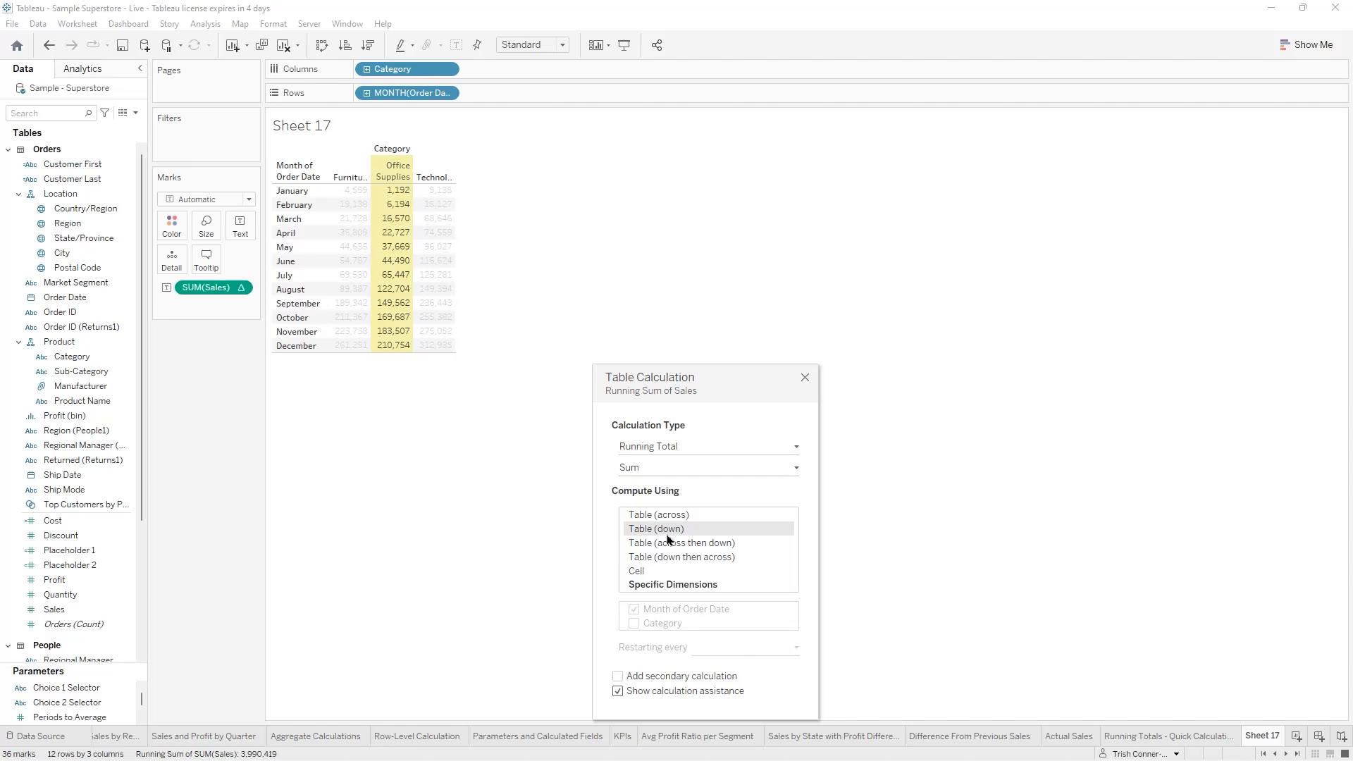
pyautogui.click(805, 377)
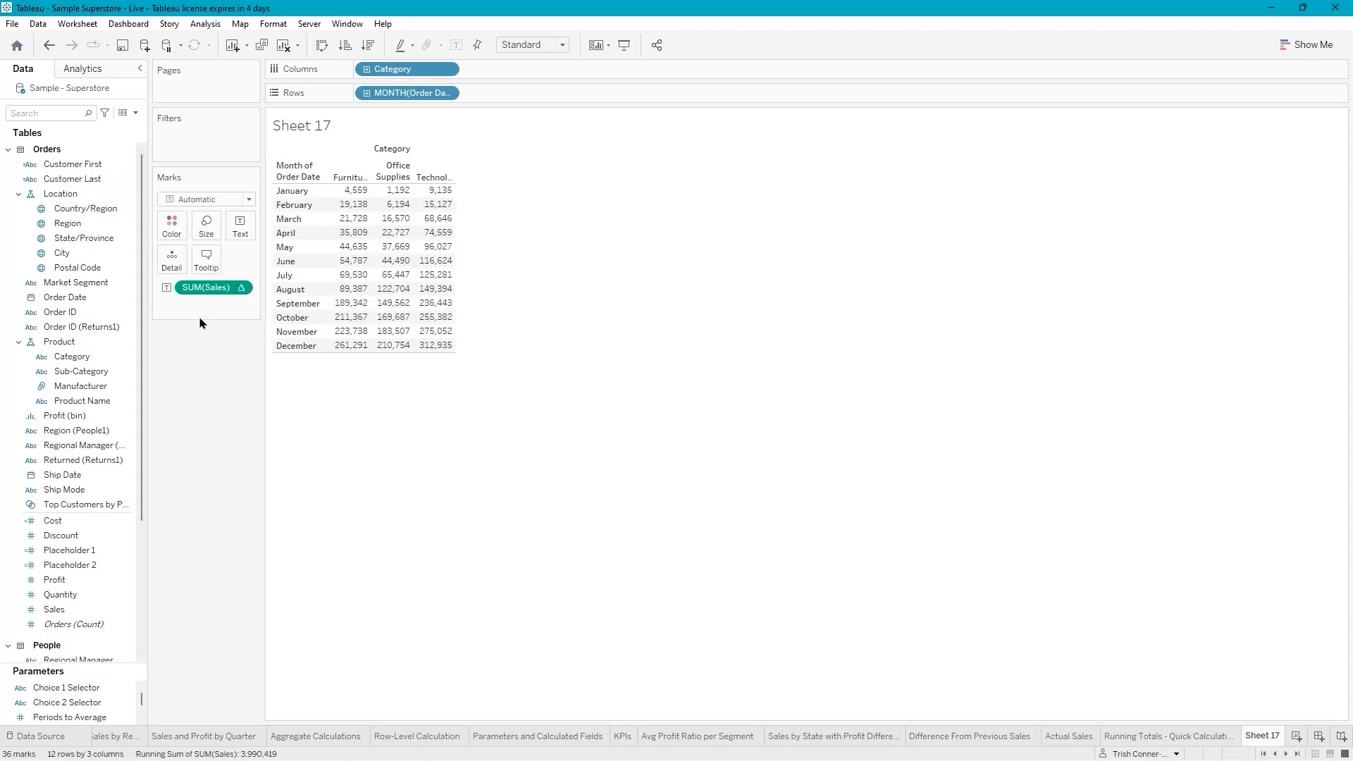
# Compute the SUM(Sales) running total using Table (down then across) and check the December Technology value
pyautogui.rightClick(206, 291)
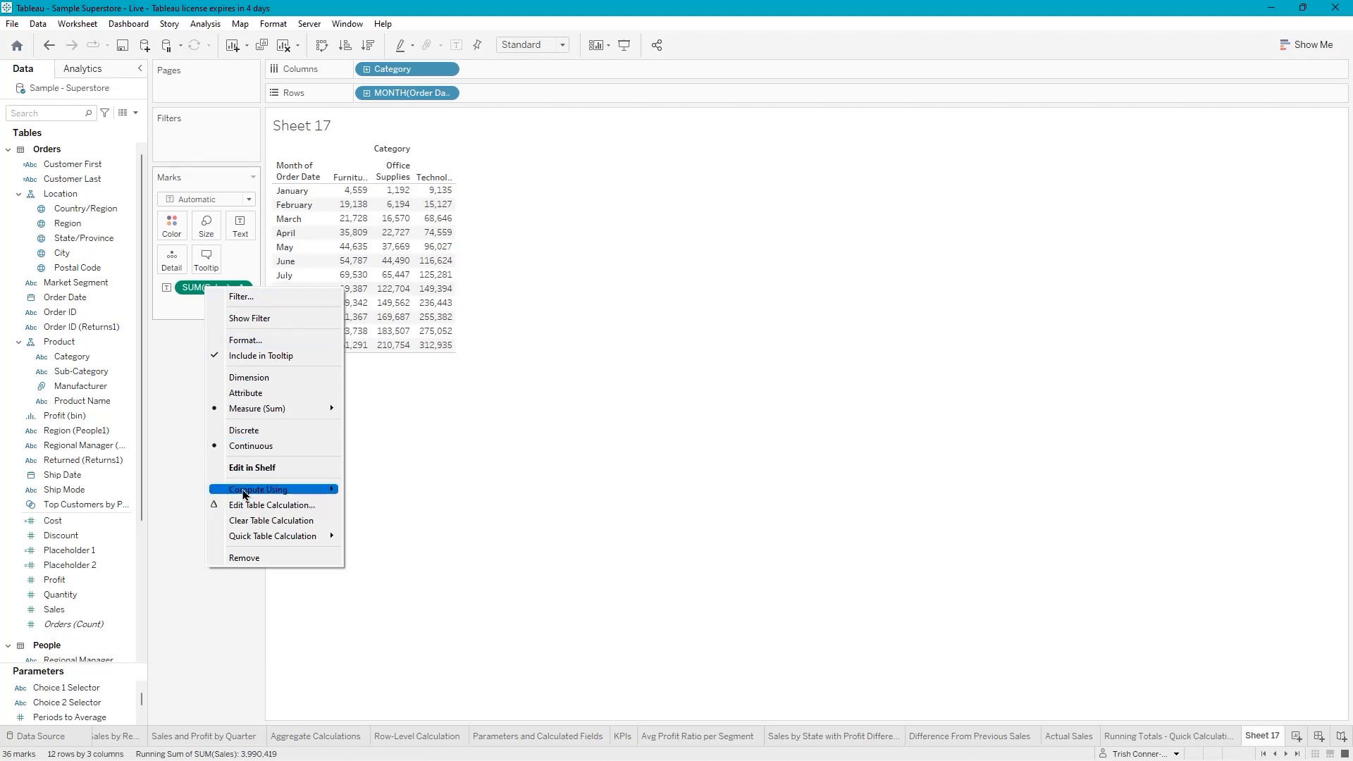
pyautogui.moveTo(245, 492)
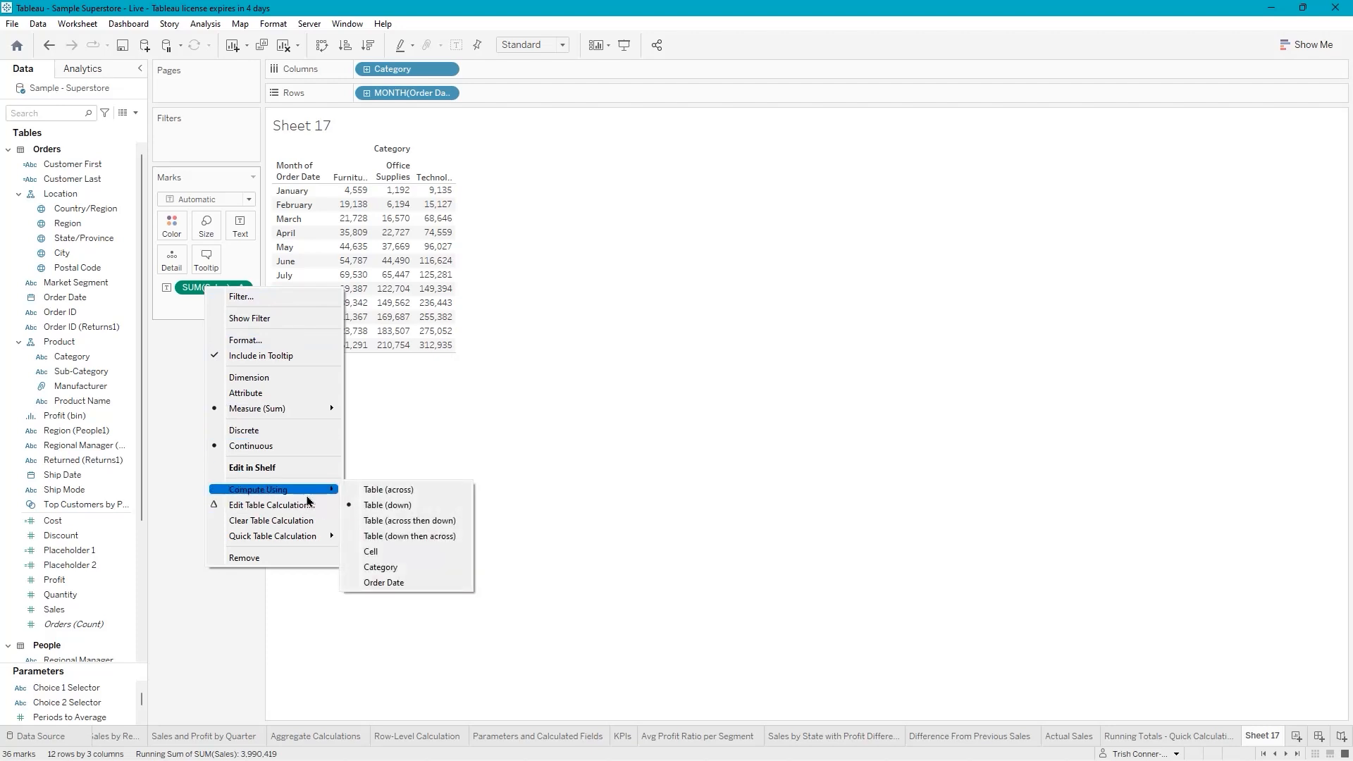
pyautogui.click(386, 537)
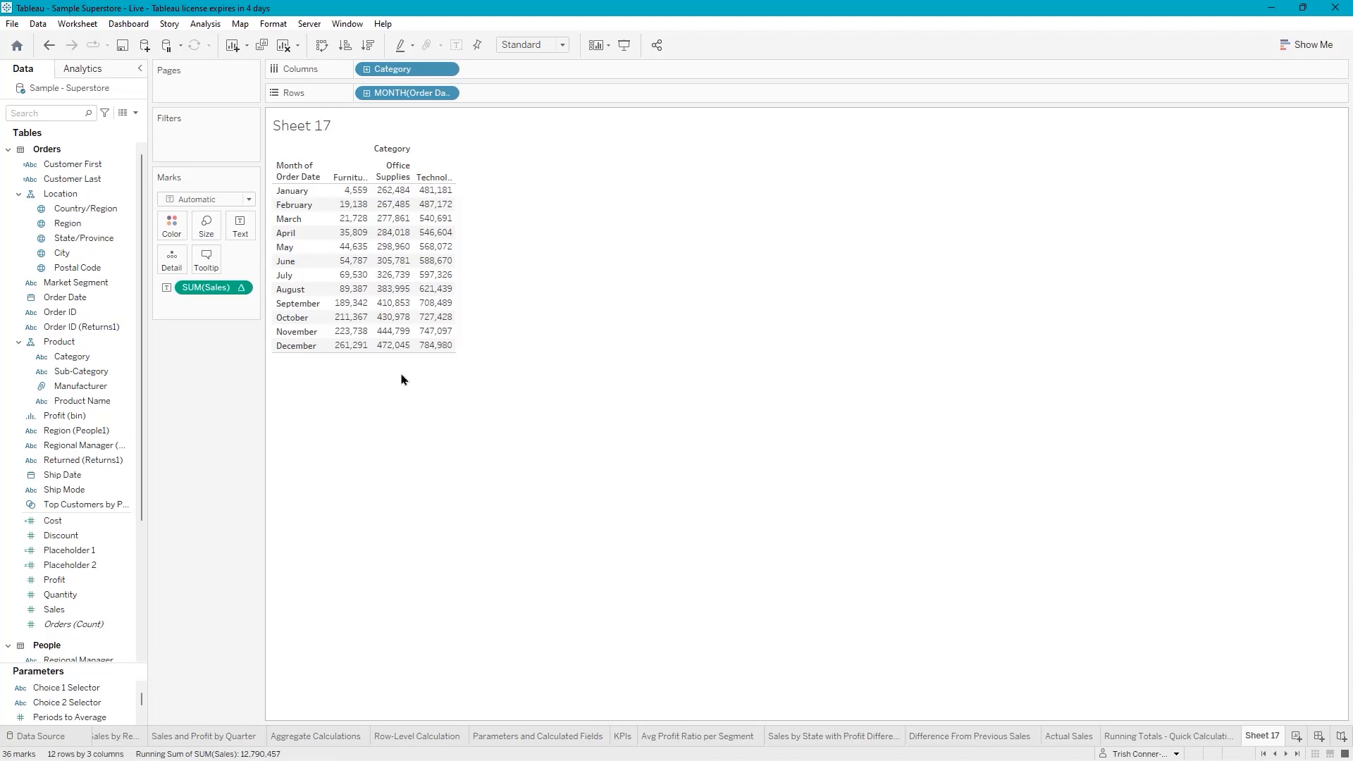
pyautogui.moveTo(435, 352)
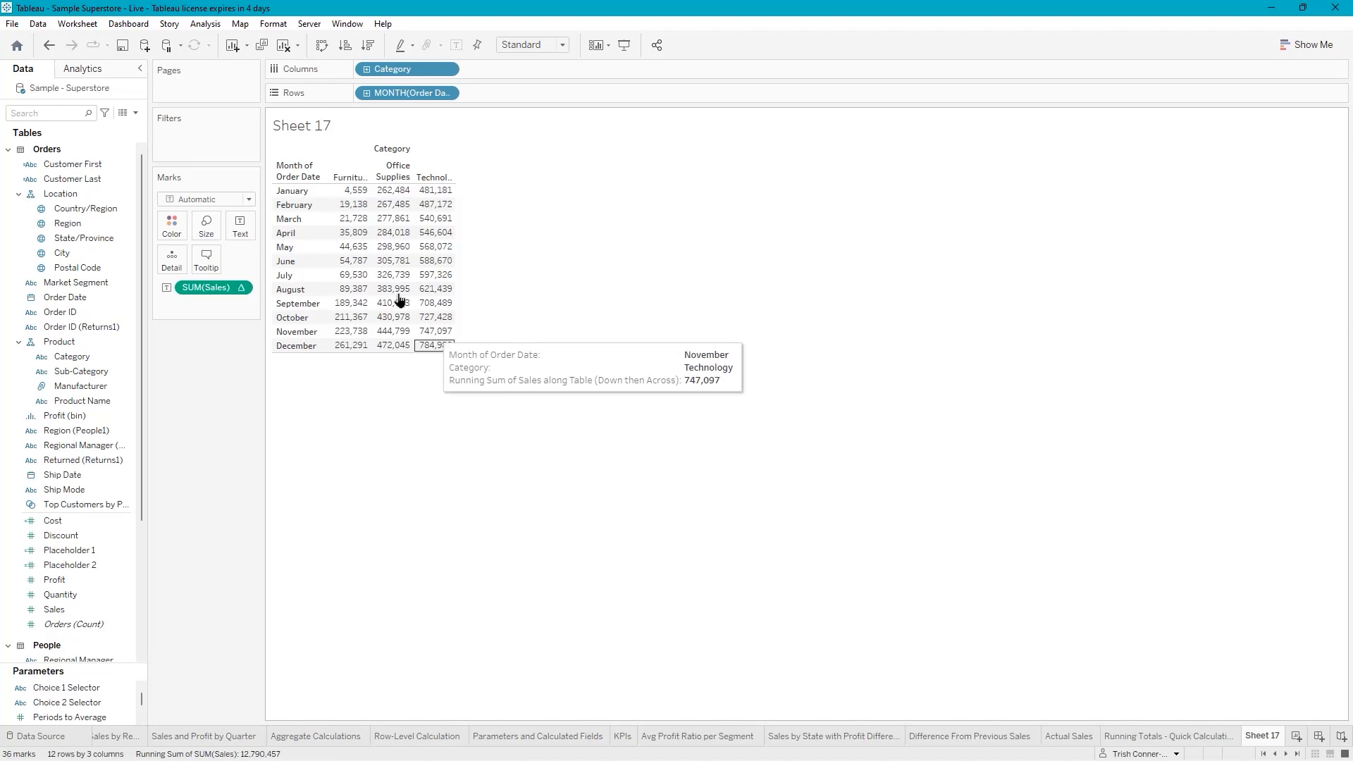
# Format the running sum of sales as Currency (Custom) with 0 decimal places
pyautogui.rightClick(209, 292)
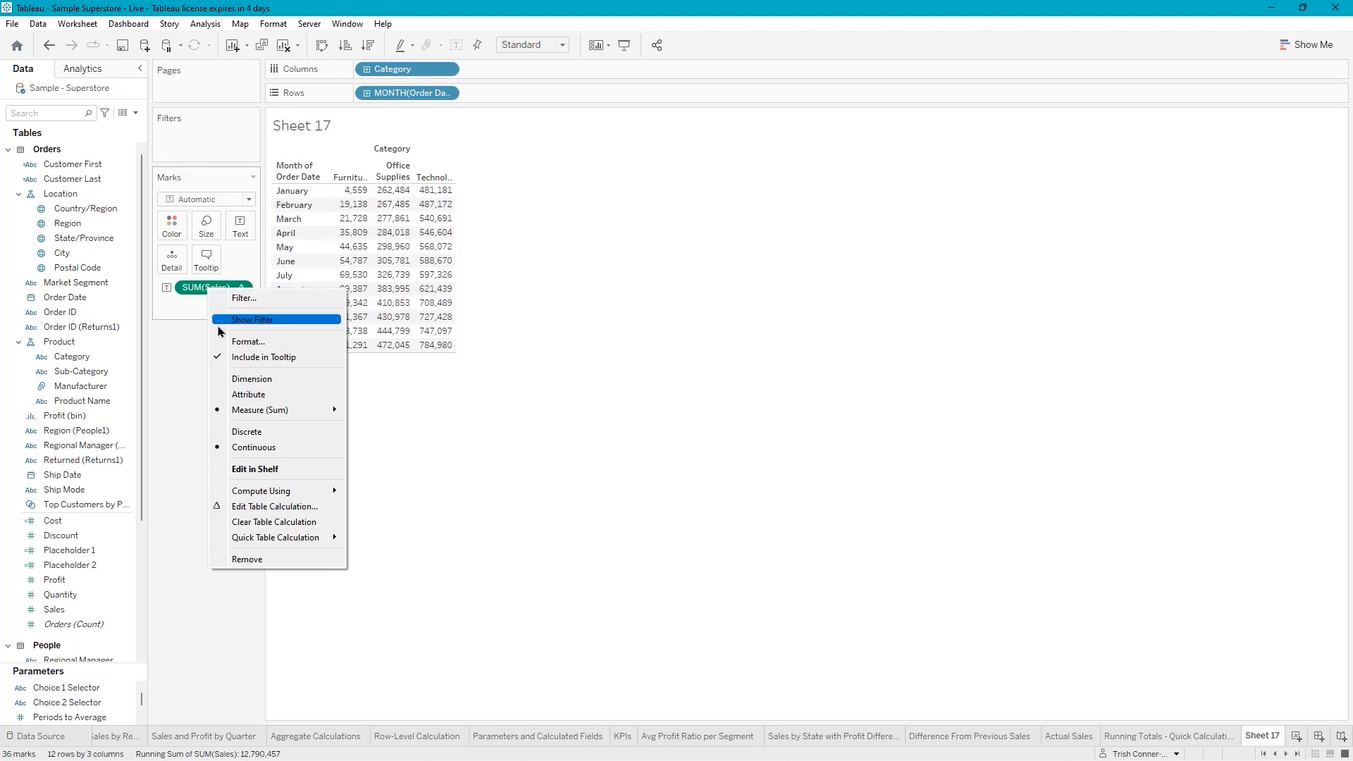
pyautogui.click(243, 343)
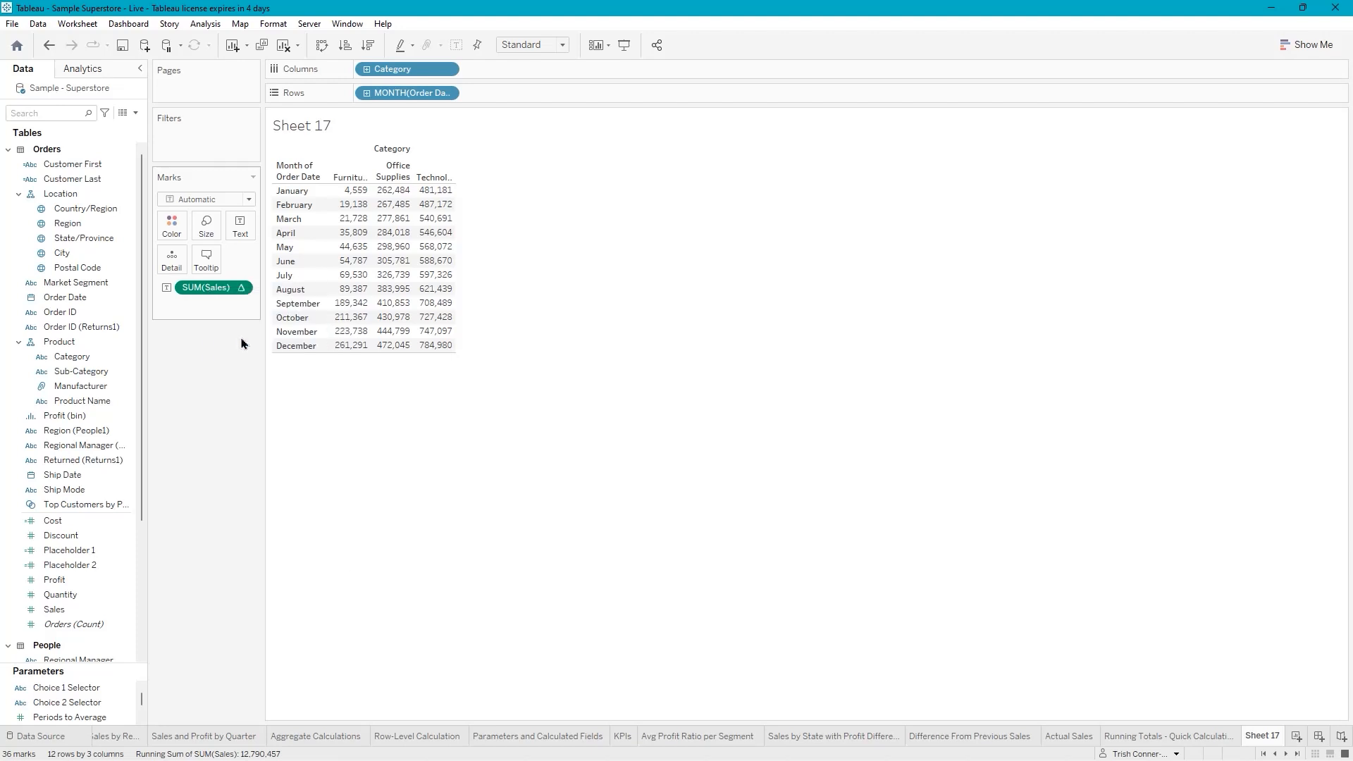
pyautogui.click(99, 208)
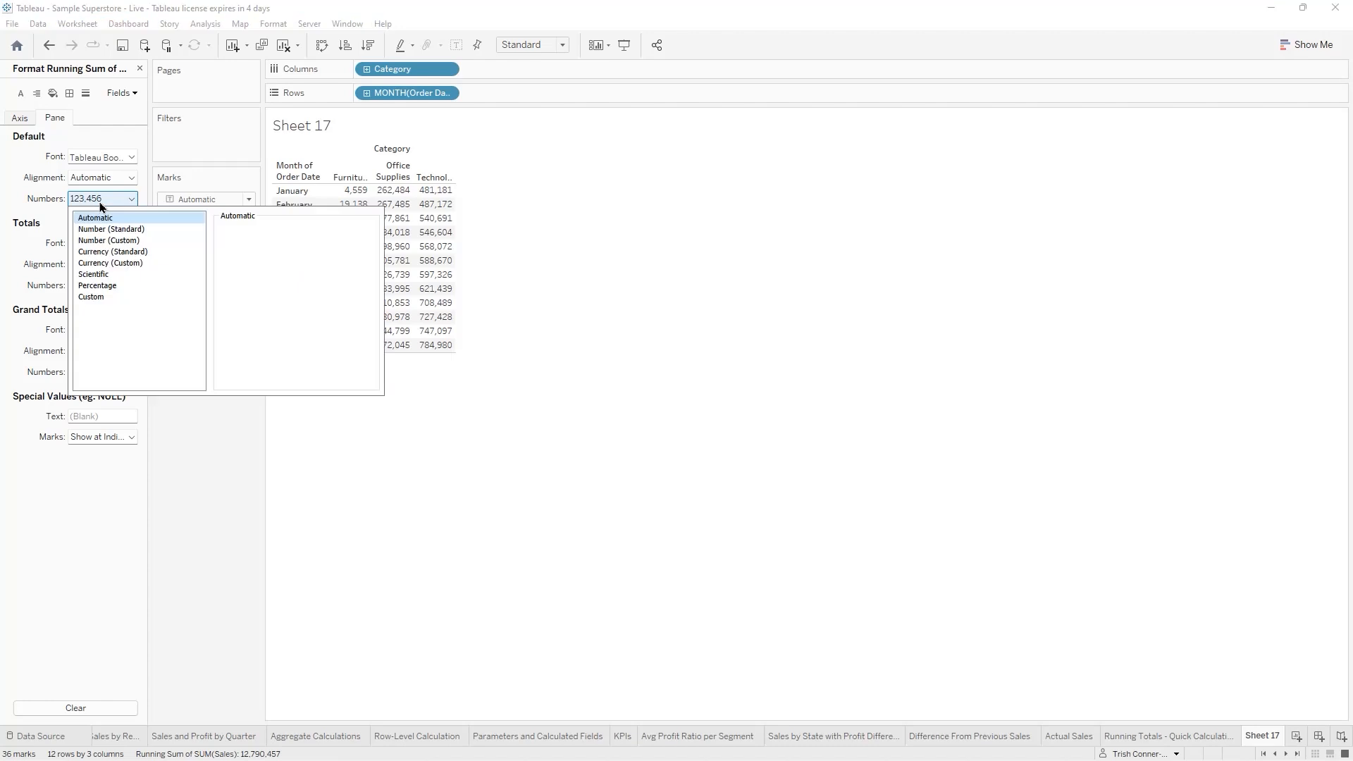
pyautogui.click(111, 264)
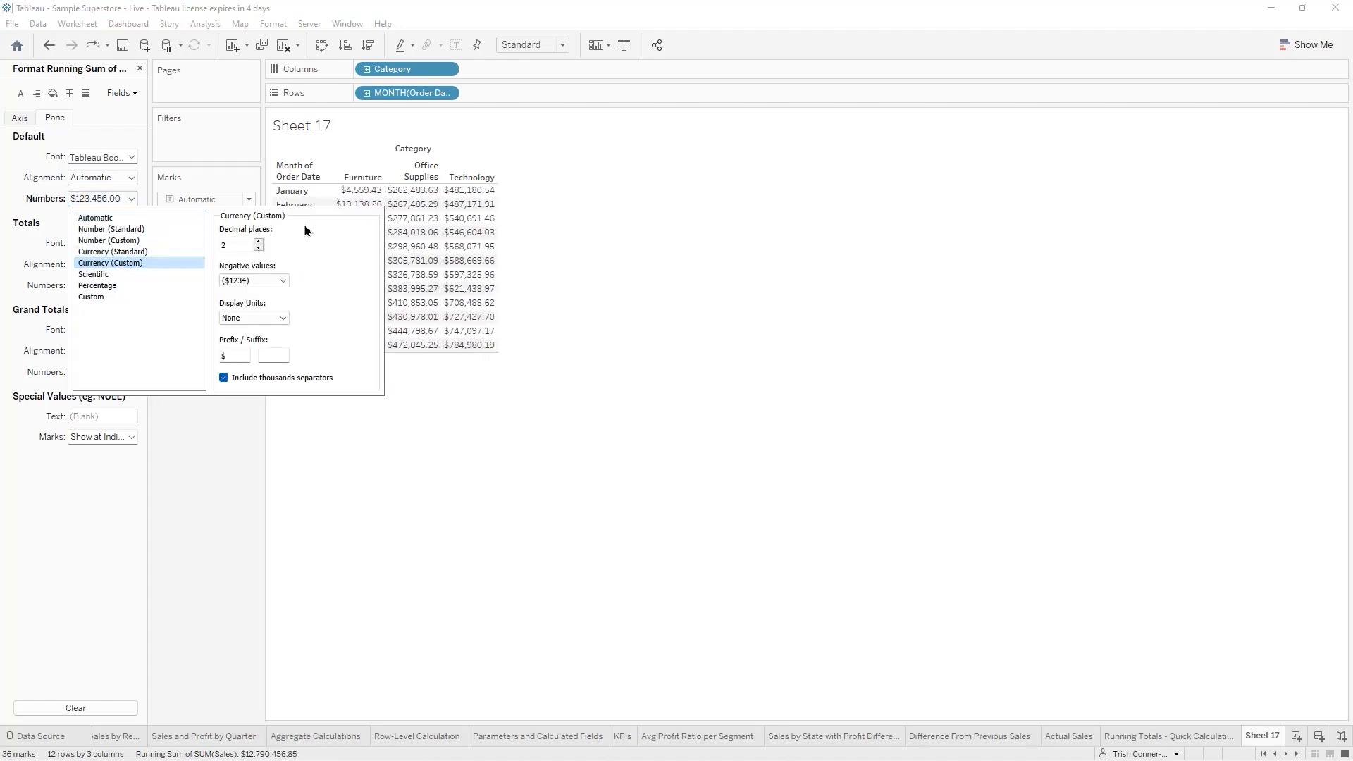
pyautogui.doubleClick(227, 245)
pyautogui.write('0')
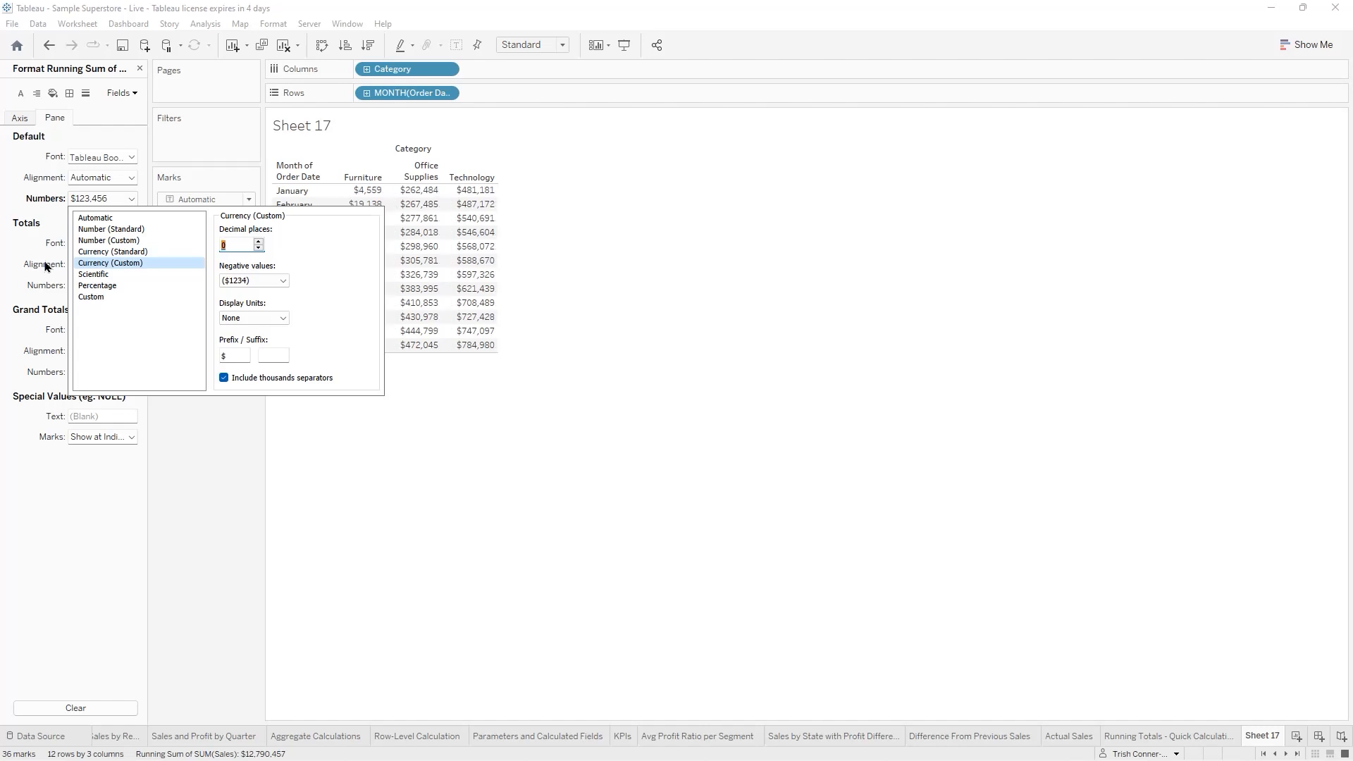
pyautogui.click(433, 520)
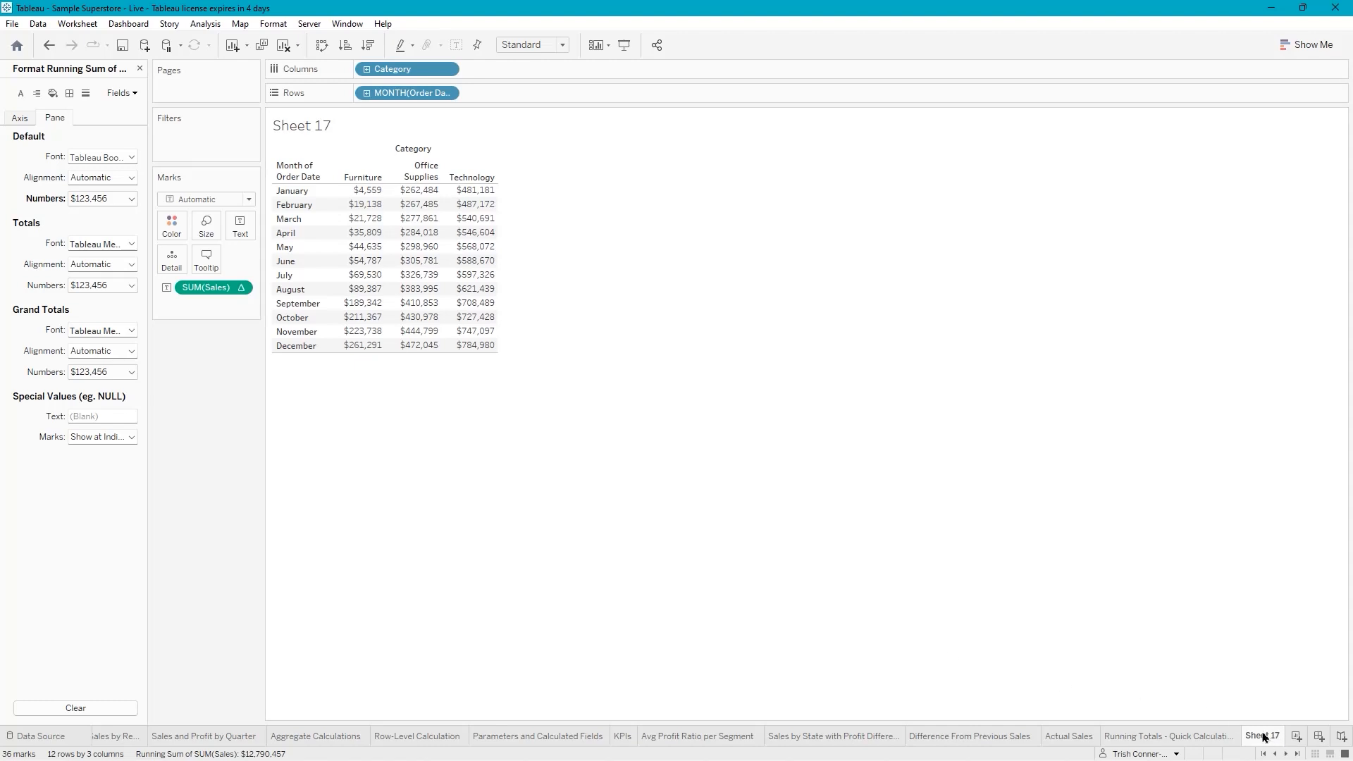
# Rename Sheet 17 as "Another Table Calculation"
pyautogui.doubleClick(1263, 736)
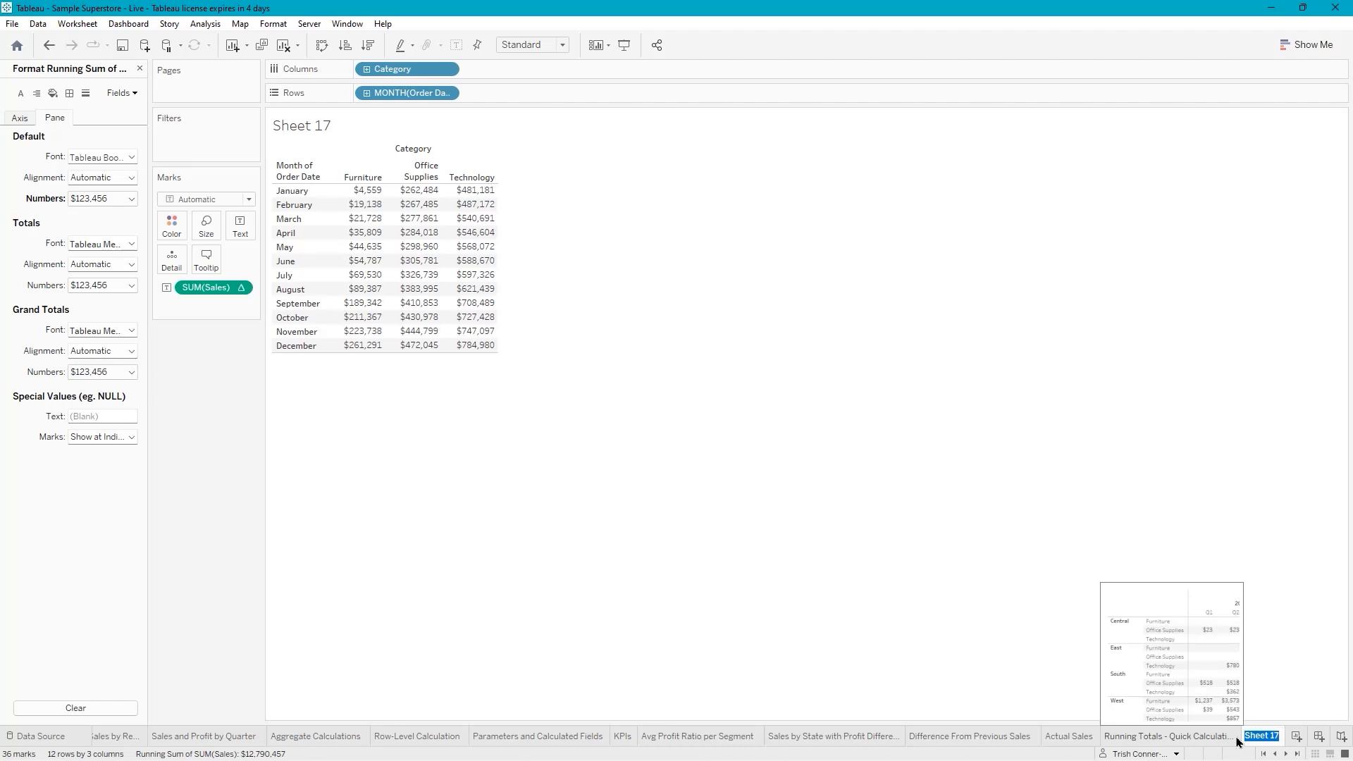
pyautogui.write('Anothr Table')
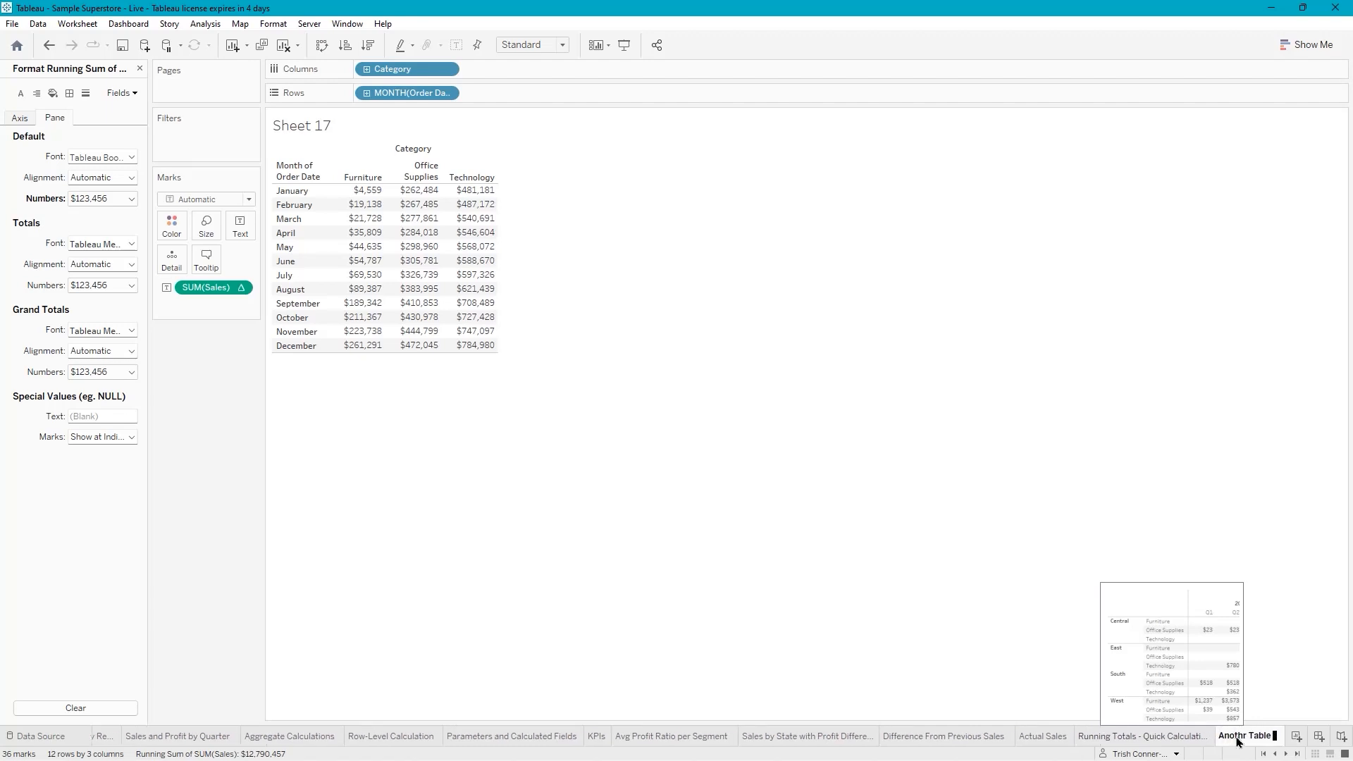
pyautogui.write(' Calculation')
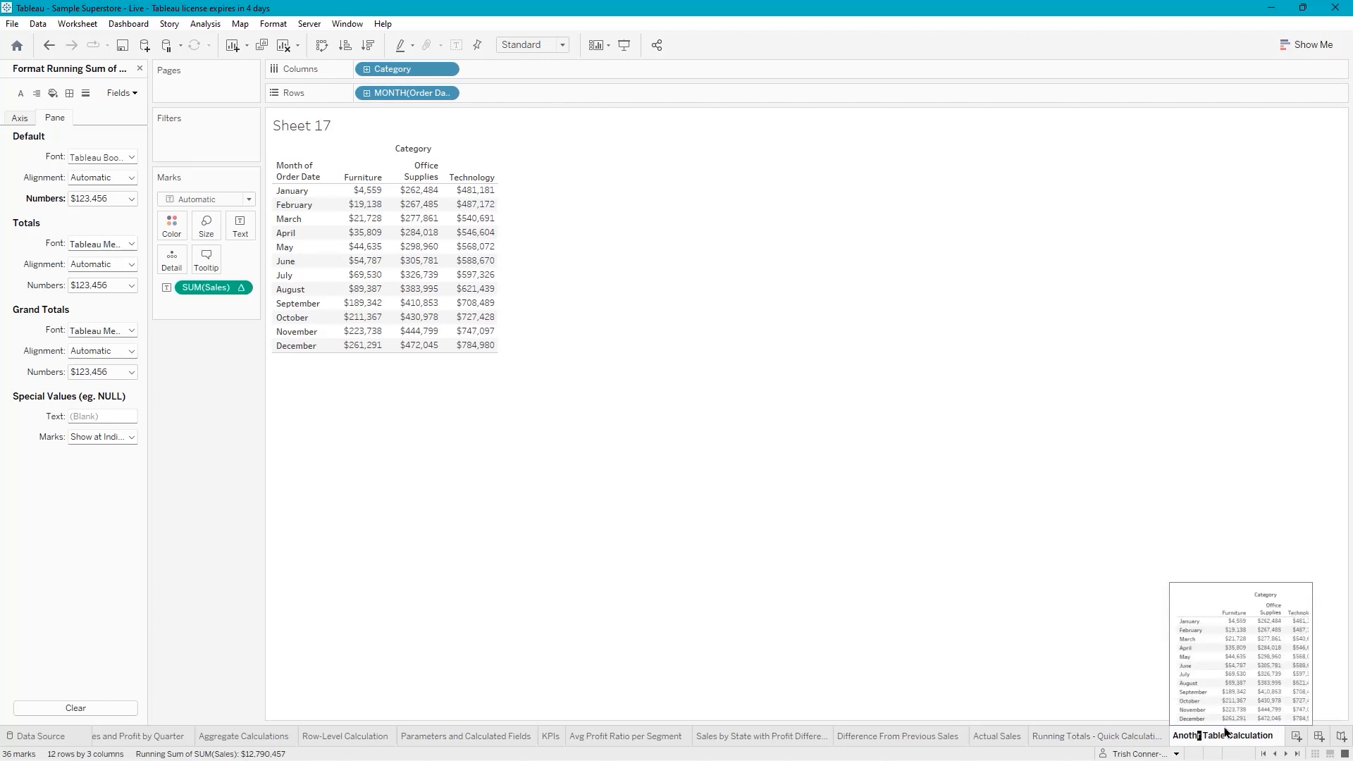
pyautogui.press('BackSpace')
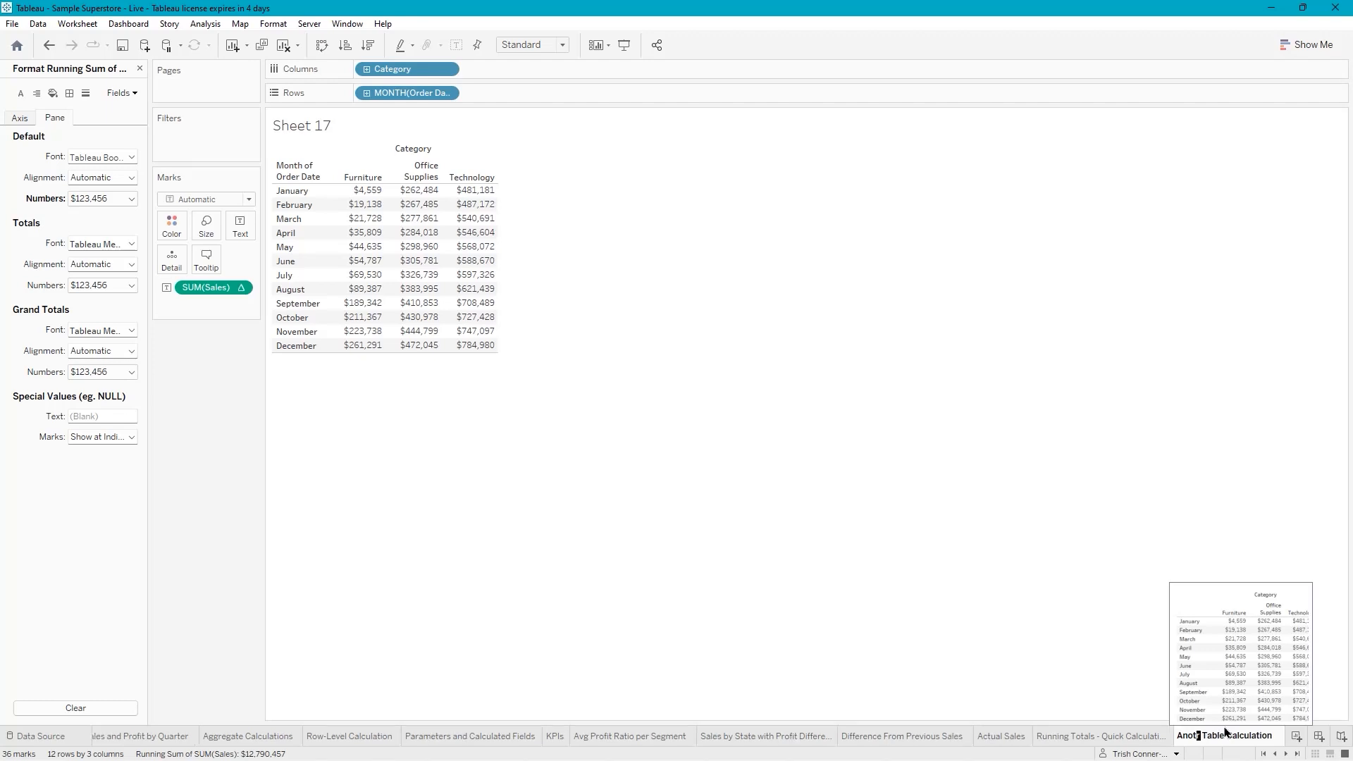
pyautogui.write('e')
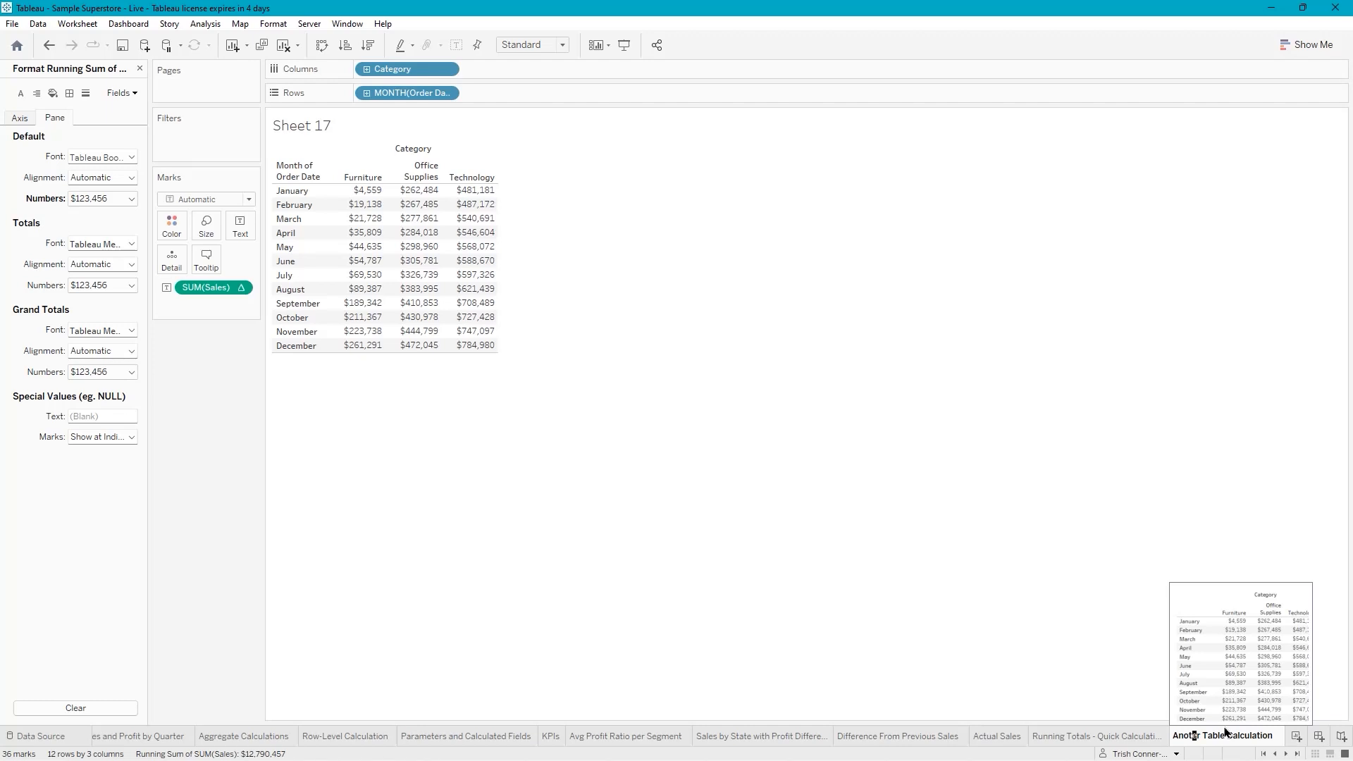
pyautogui.write('h')
pyautogui.press('Return')
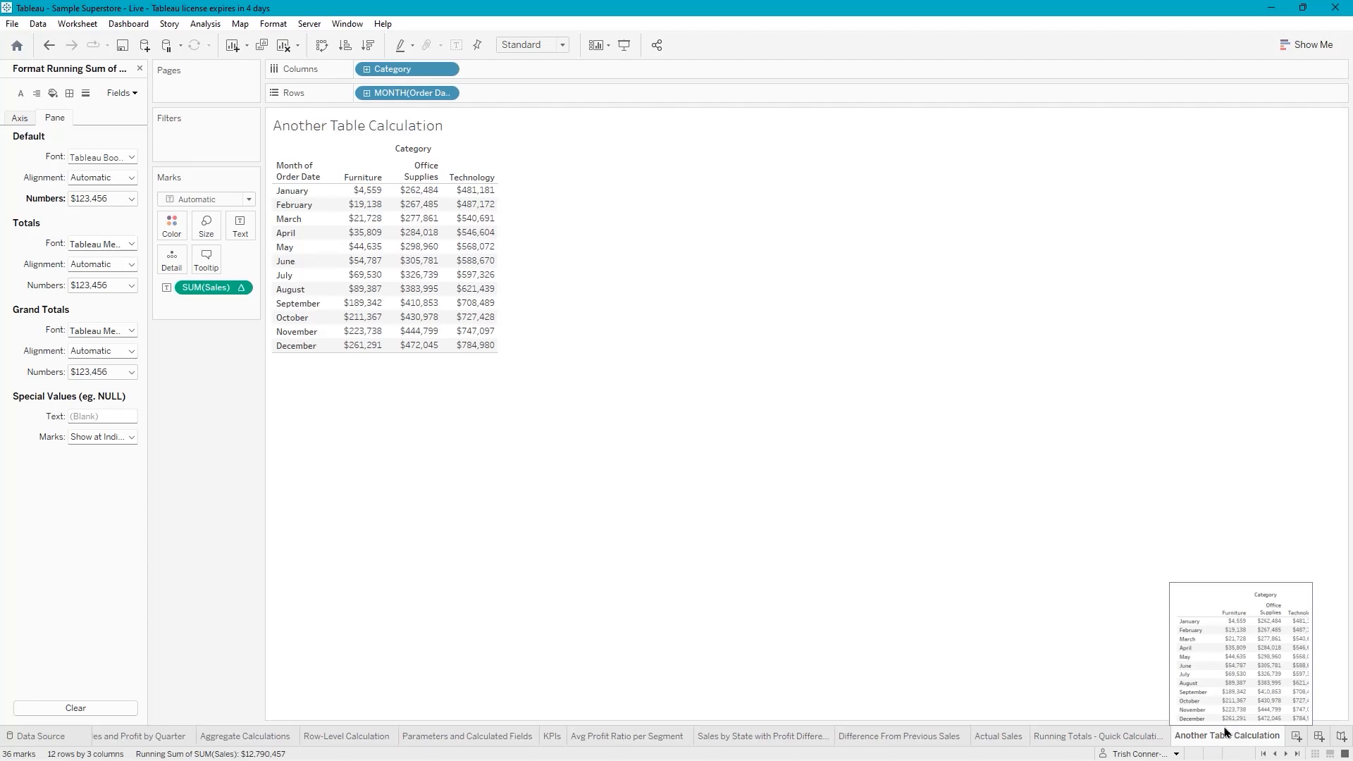
# Rename the Running Totals - Quick Calculation sheet as "Running Totals - Table Calculation", close the formatting pane and return to Another Table Calculation
pyautogui.press('Left')
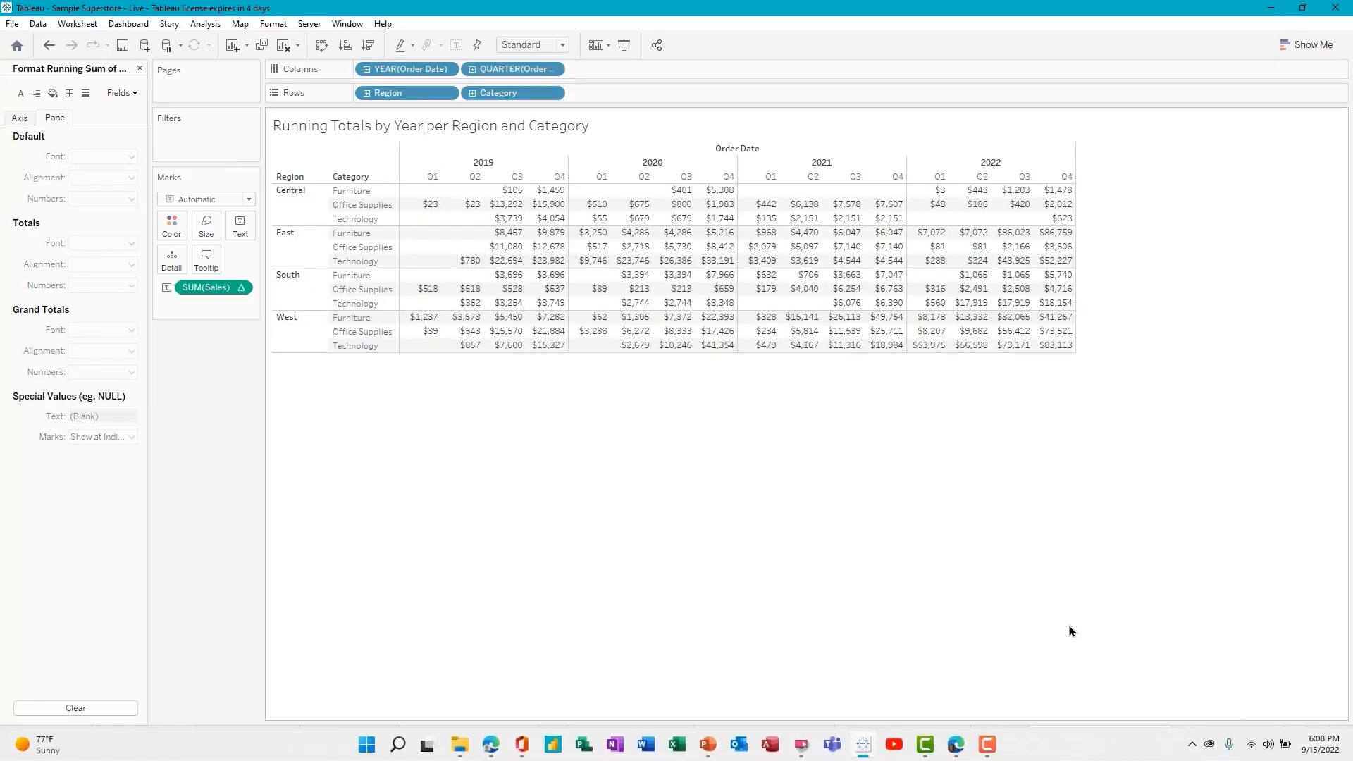
pyautogui.doubleClick(1115, 737)
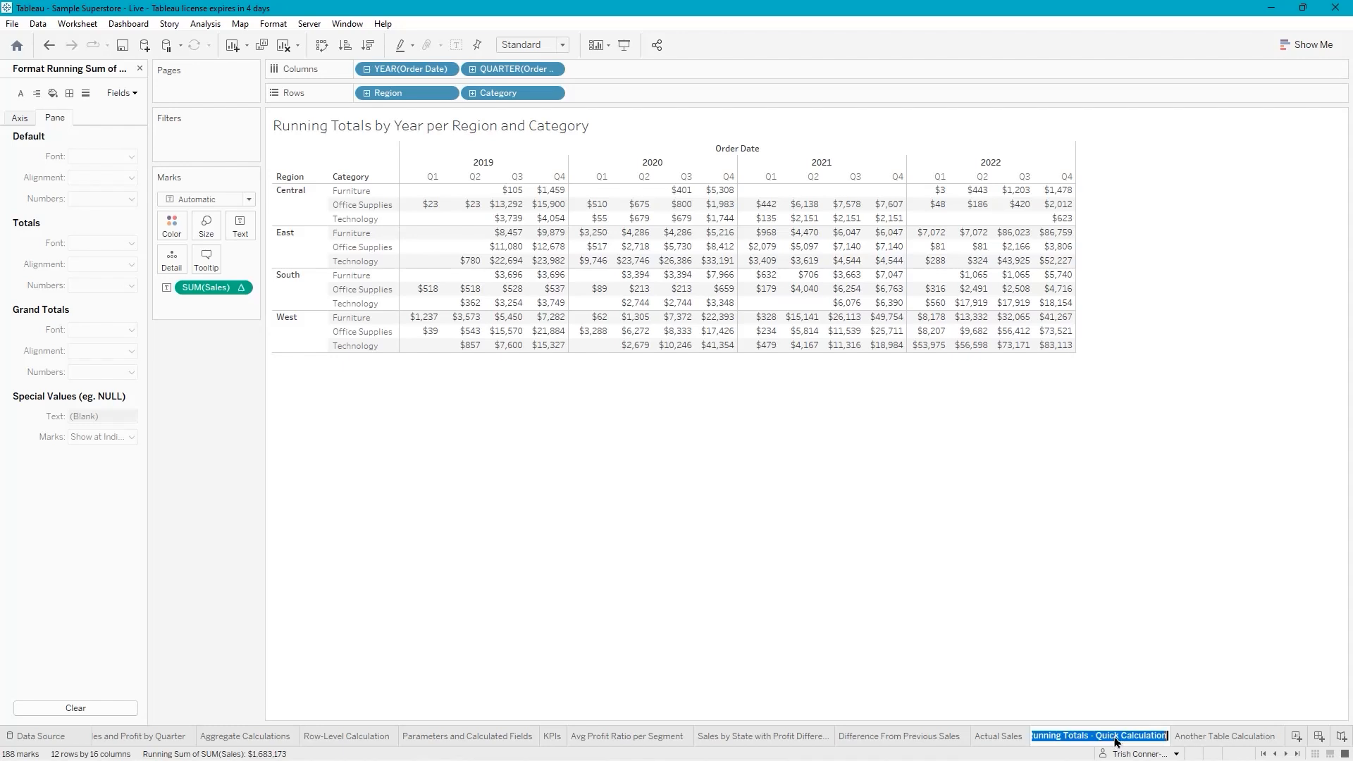
pyautogui.doubleClick(1103, 736)
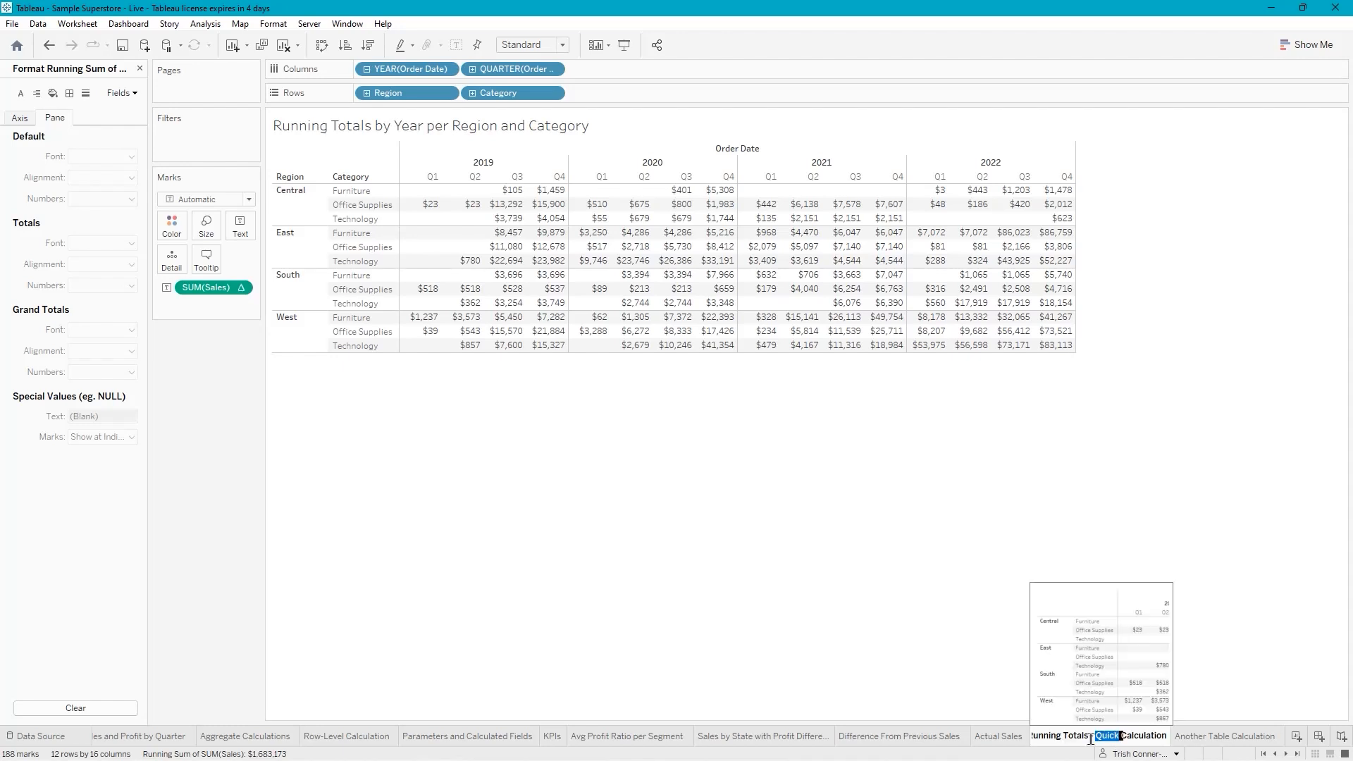
pyautogui.write('Table')
pyautogui.press('Return')
pyautogui.click(129, 53)
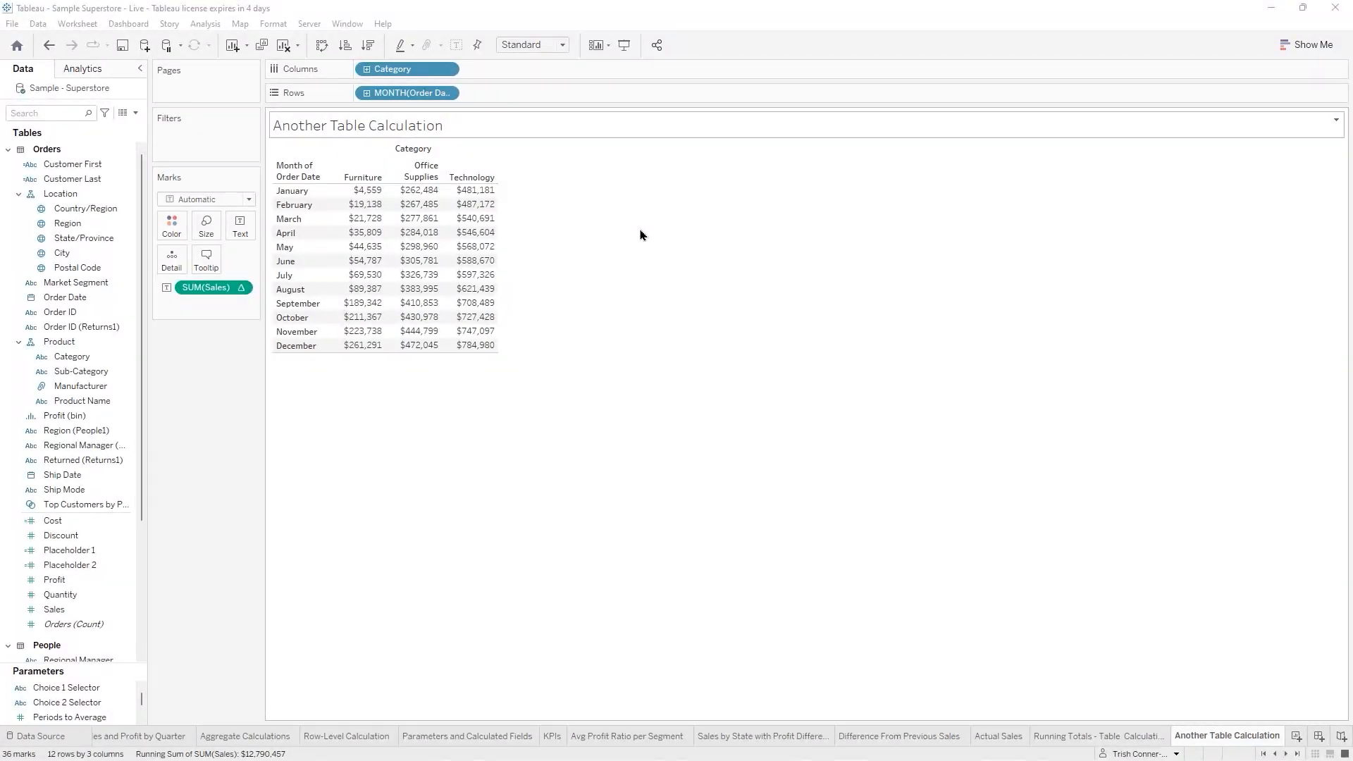
# Replace the Another Table Calculation sheet's title with "Running Totals - Entire Table"
pyautogui.rightClick(358, 131)
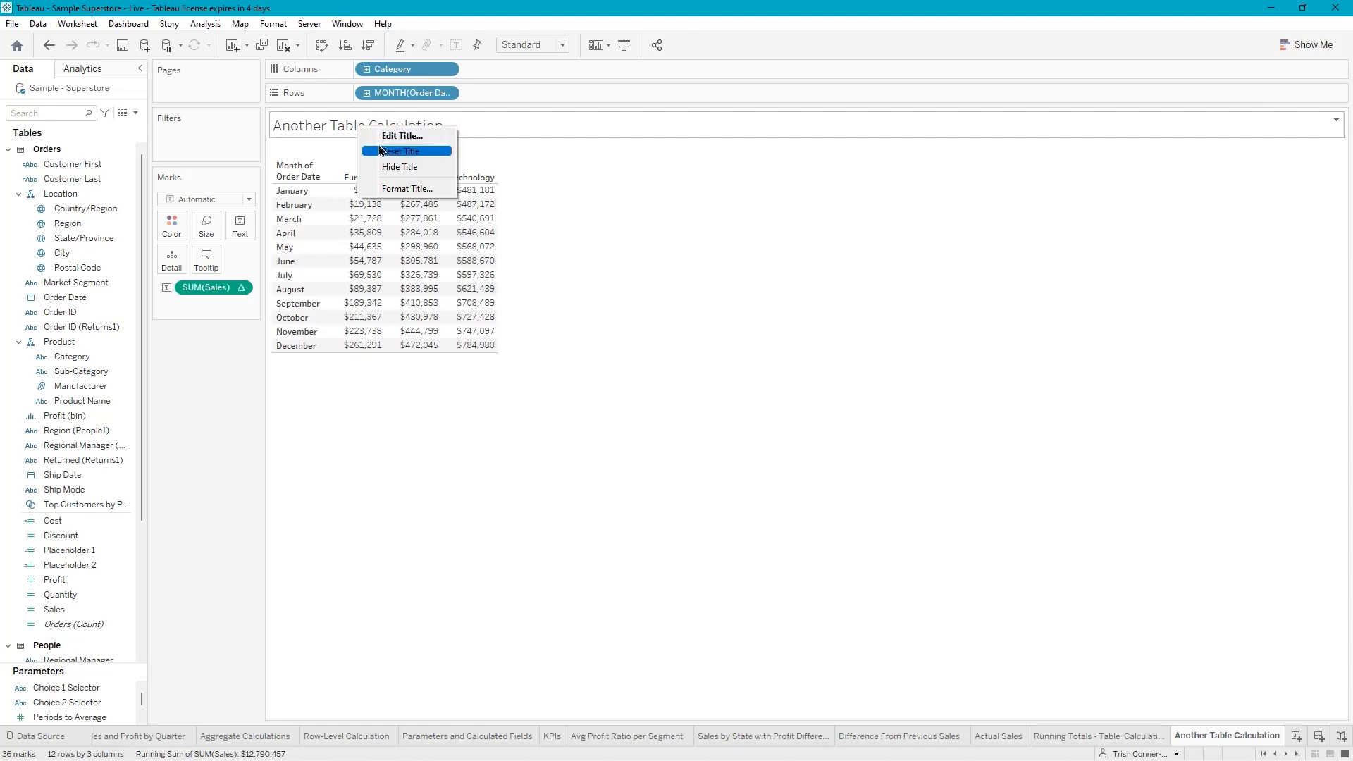
pyautogui.click(378, 136)
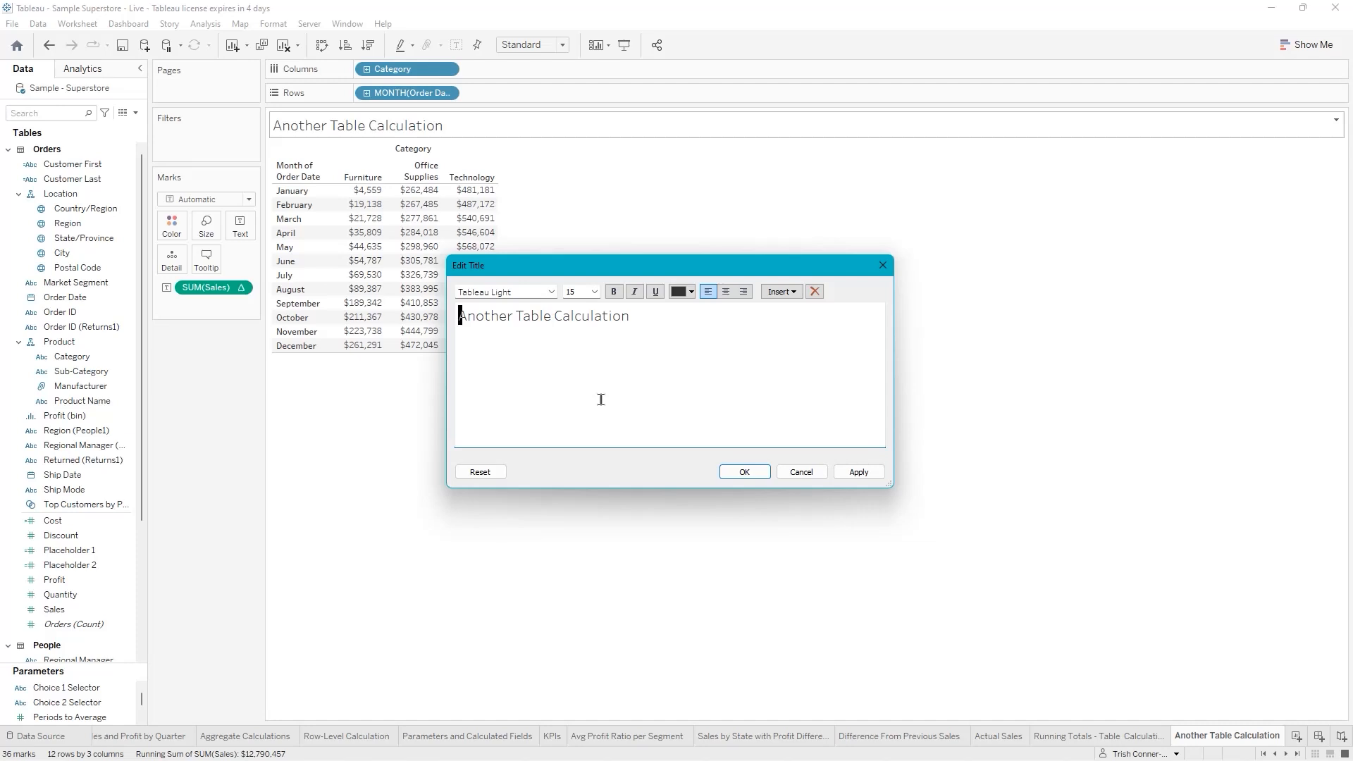
pyautogui.hotkey('ctrl', 'a')
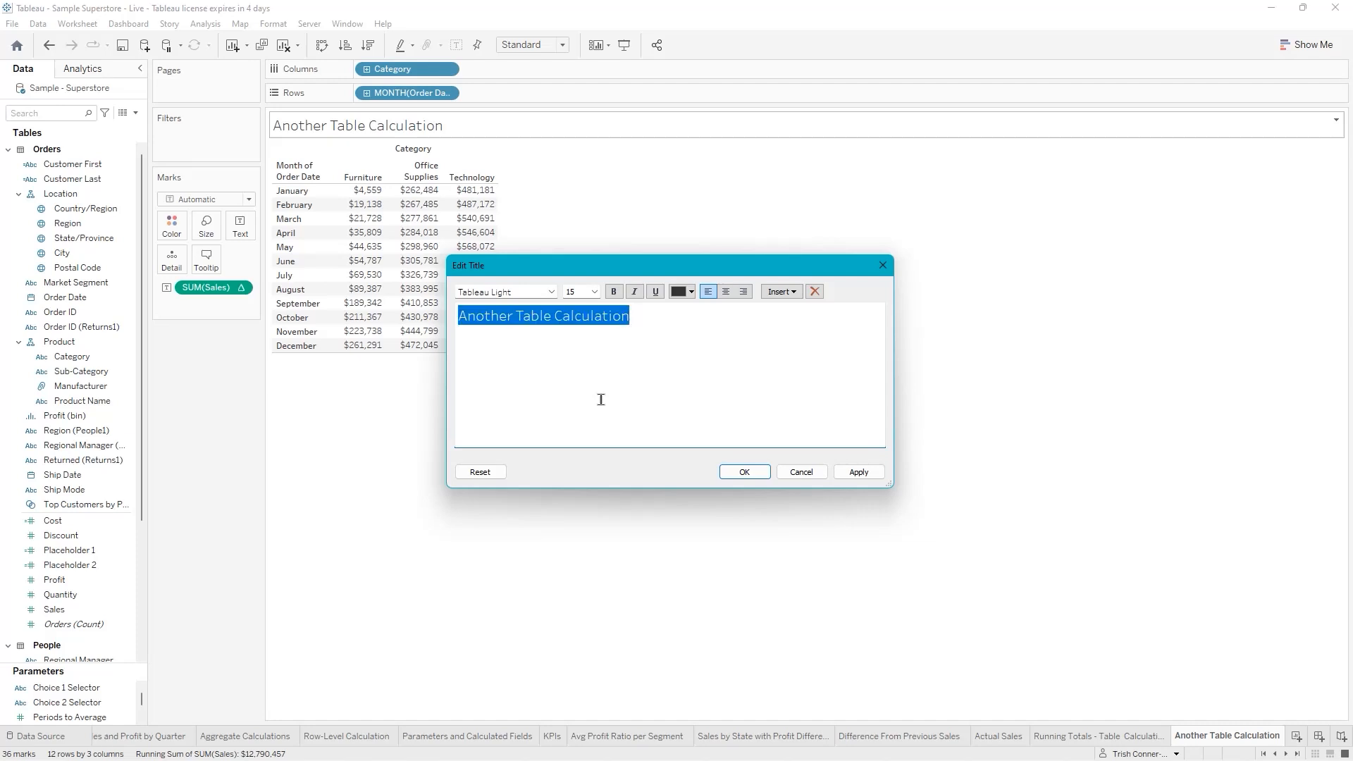
pyautogui.write('Running ')
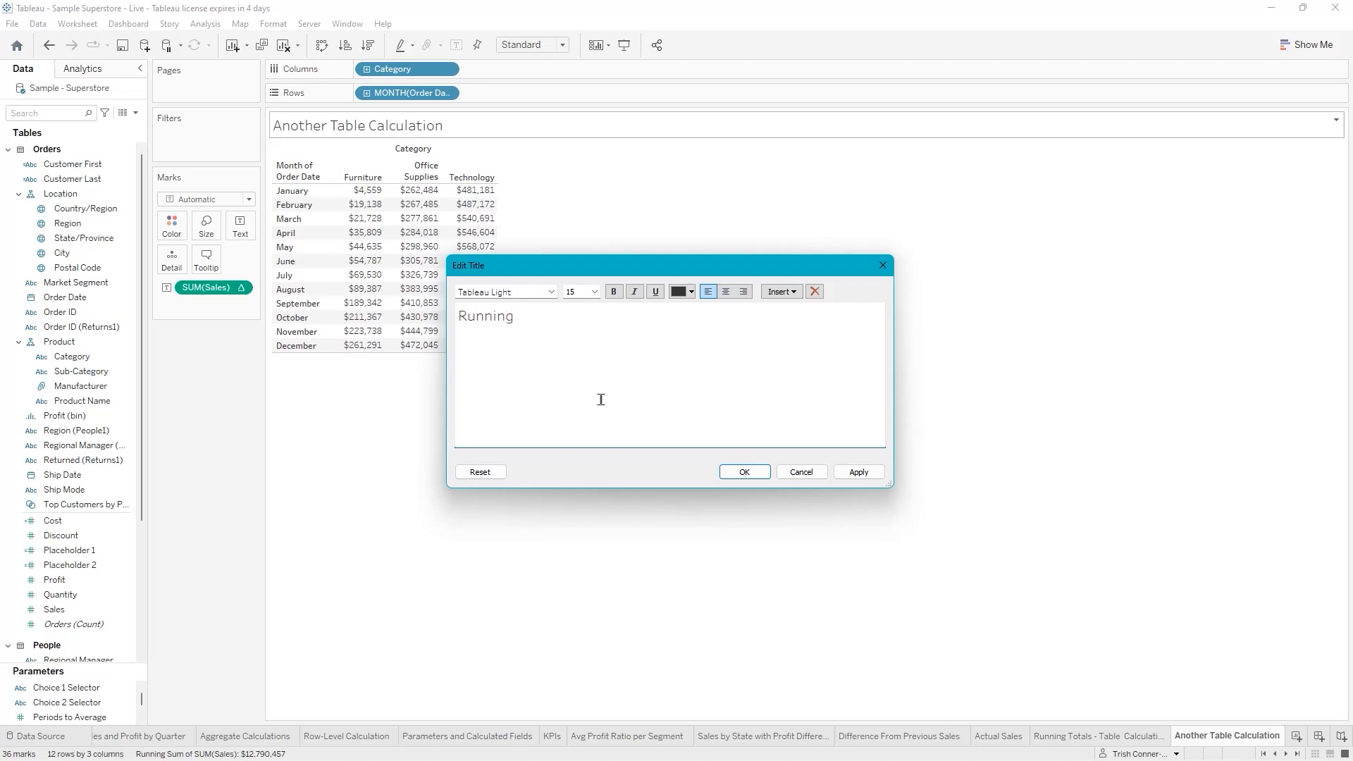
pyautogui.write('Totals - Entire Table')
pyautogui.click(737, 476)
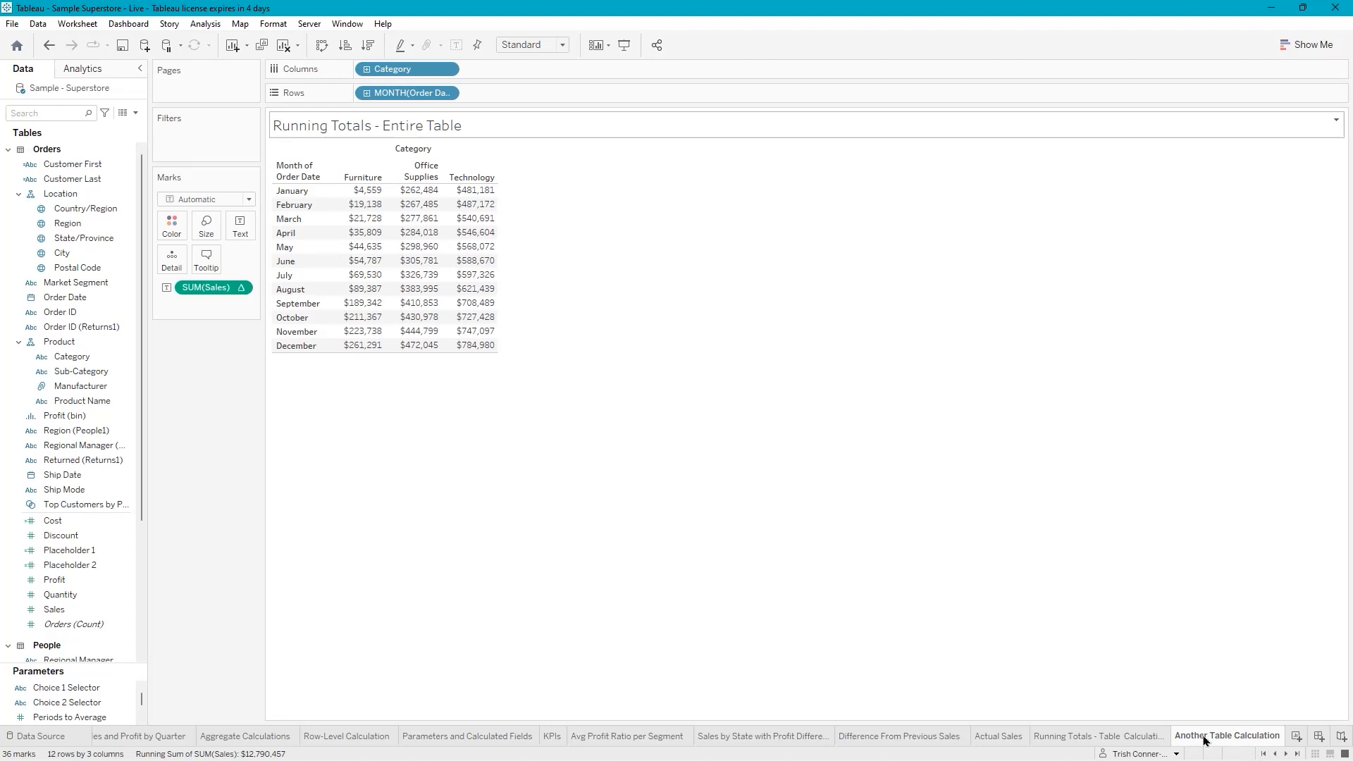
# Rename the Another Table Calculation sheet as "Table Calculation Running Totals Entire Table"
pyautogui.moveTo(1205, 739)
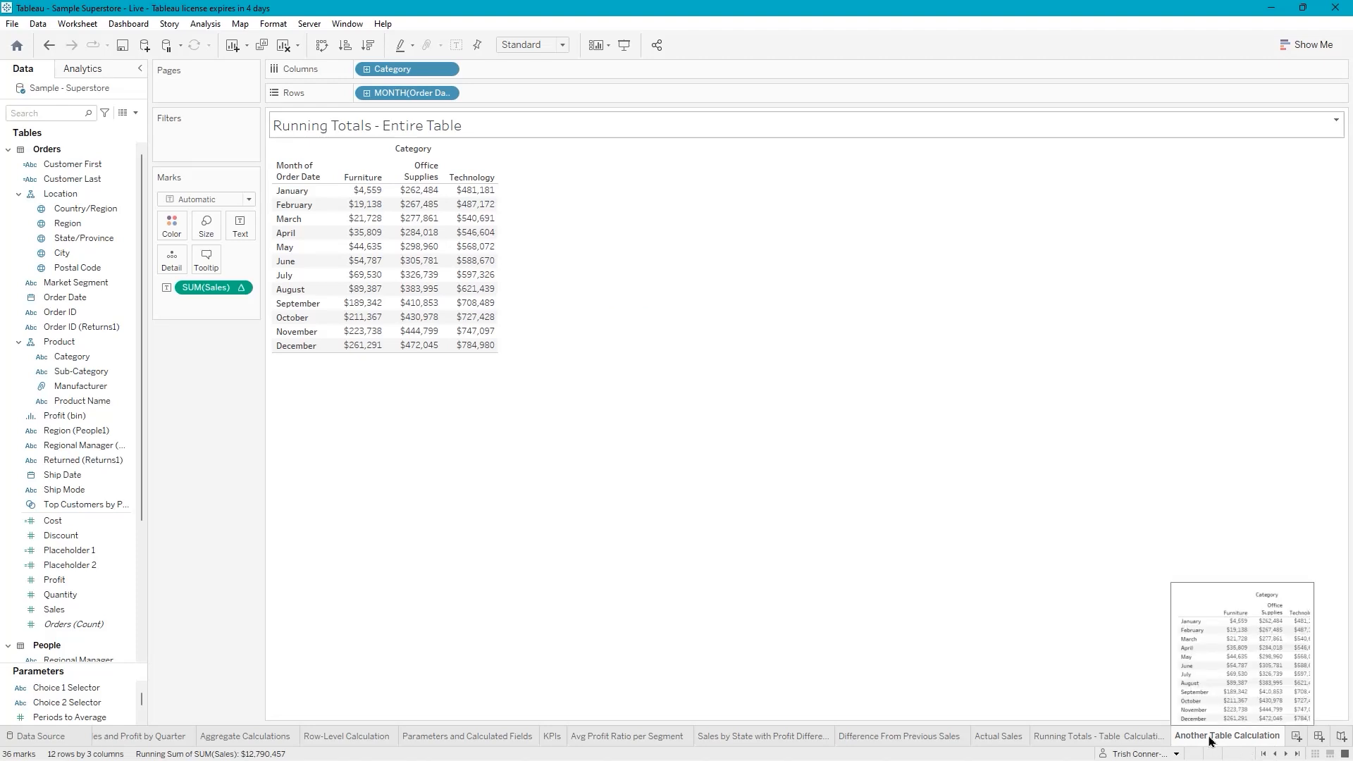
pyautogui.doubleClick(1210, 737)
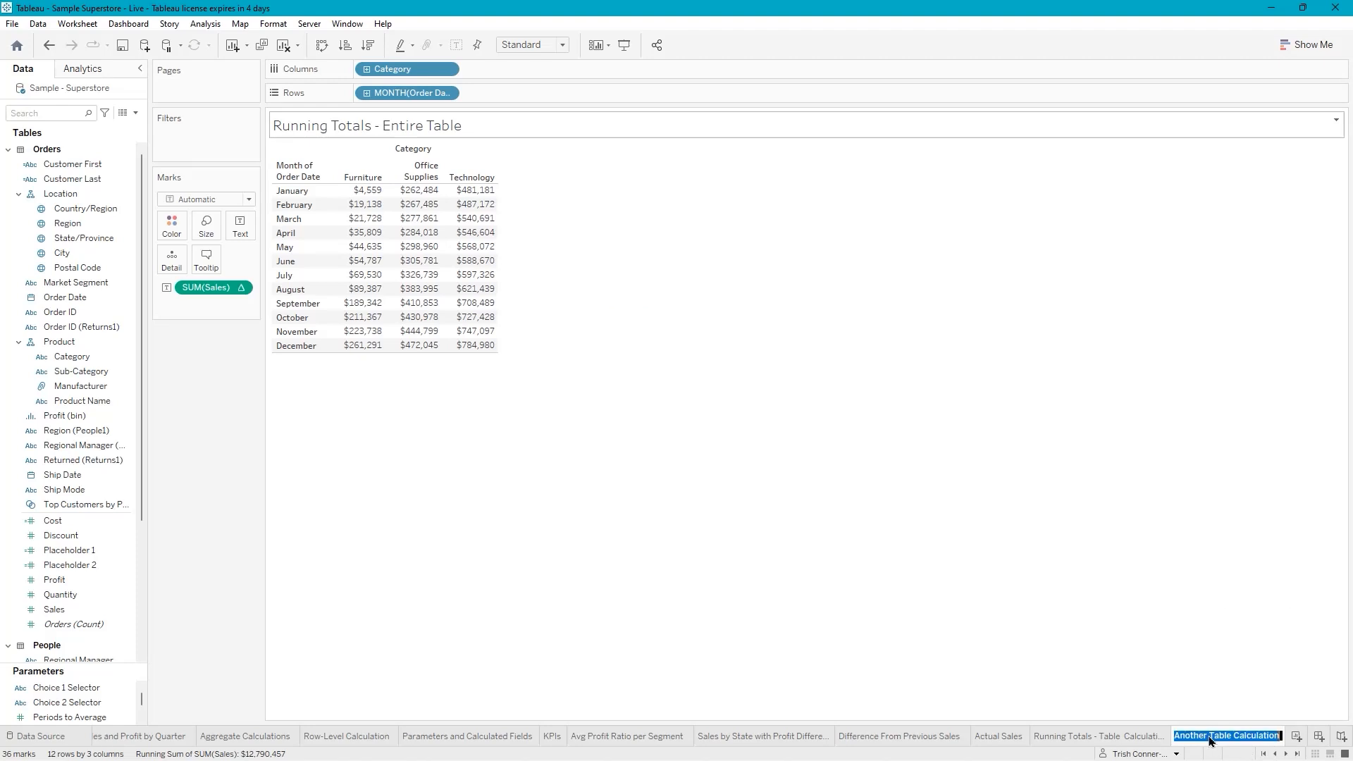
pyautogui.click(1180, 736)
pyautogui.doubleClick(1187, 736)
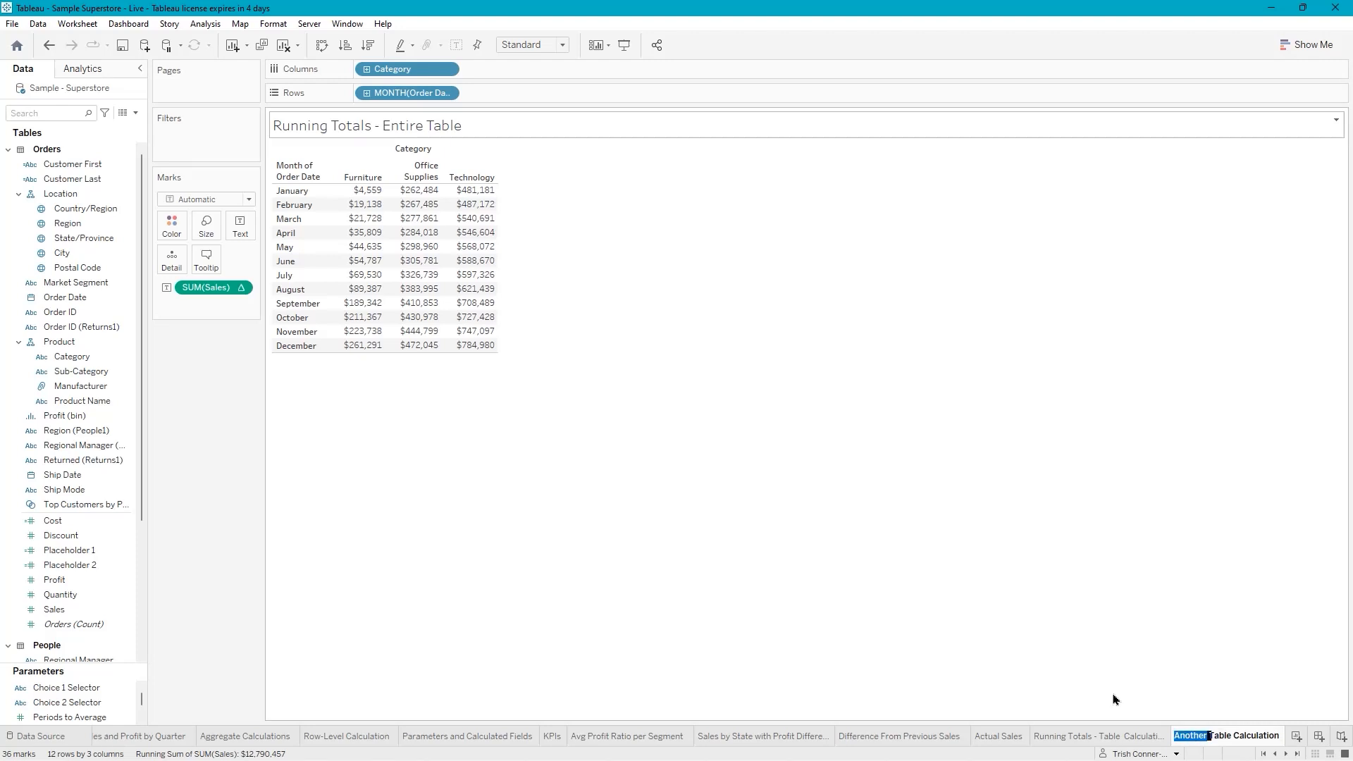
pyautogui.press('BackSpace')
pyautogui.press('End')
pyautogui.write('-')
pyautogui.press('BackSpace')
pyautogui.write('Runing')
pyautogui.press('BackSpace')
pyautogui.press('BackSpace')
pyautogui.press('BackSpace')
pyautogui.write('ning')
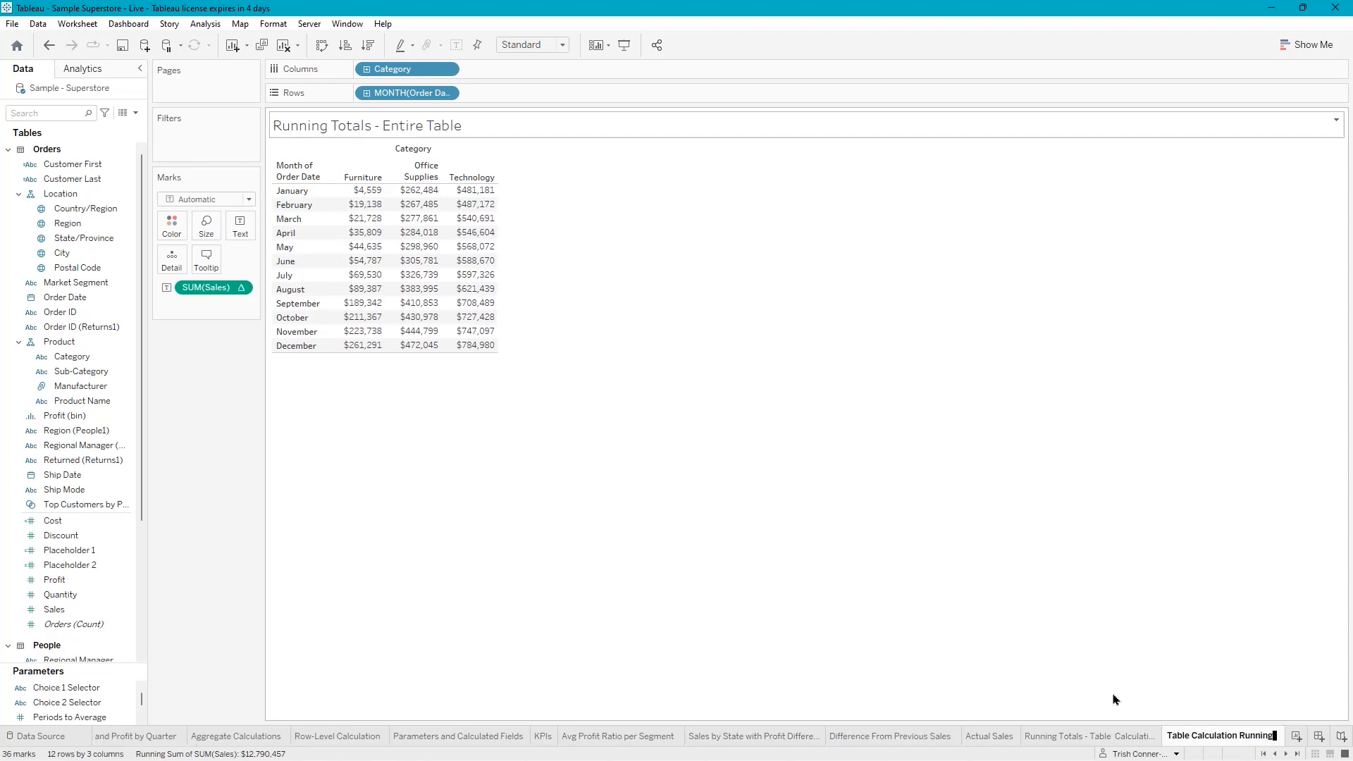
pyautogui.write(' Totals En')
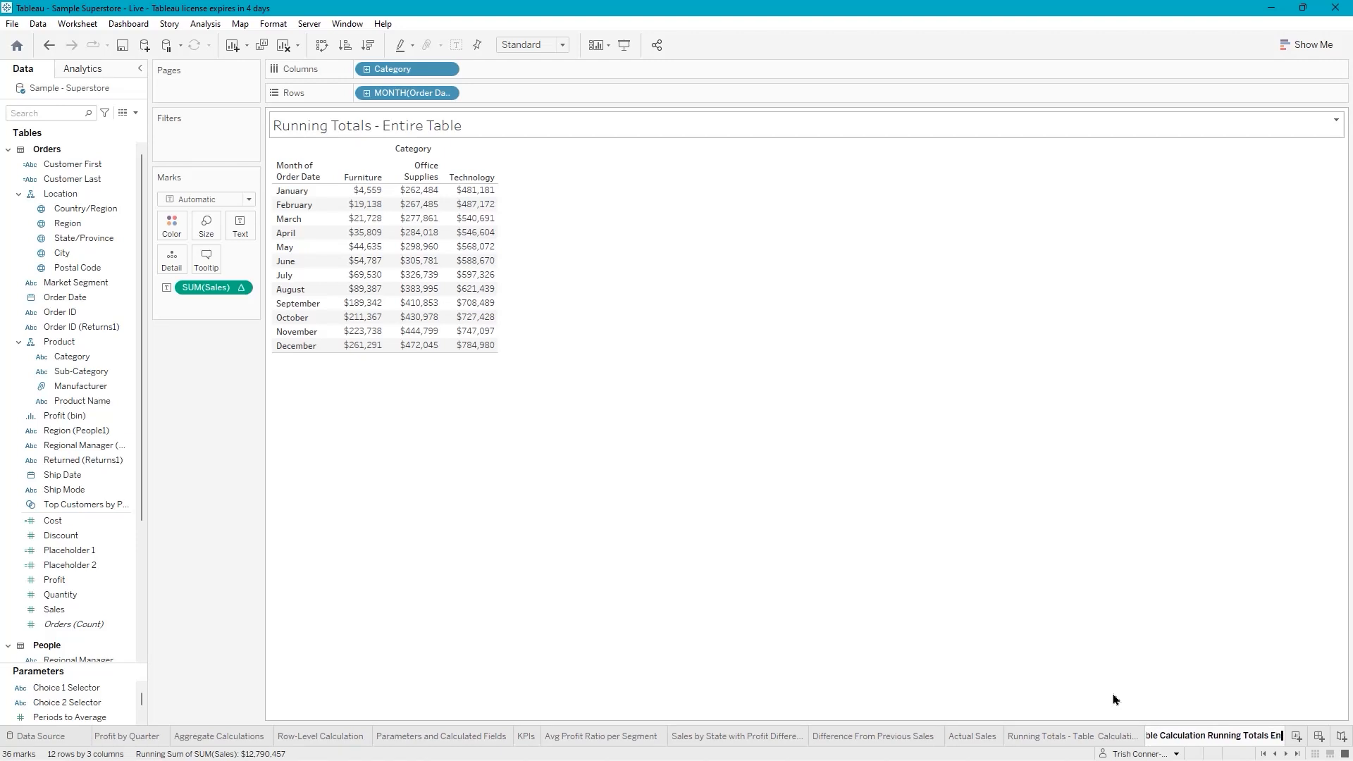
pyautogui.write('tire C')
pyautogui.press('BackSpace')
pyautogui.write('Tab')
pyautogui.press('Return')
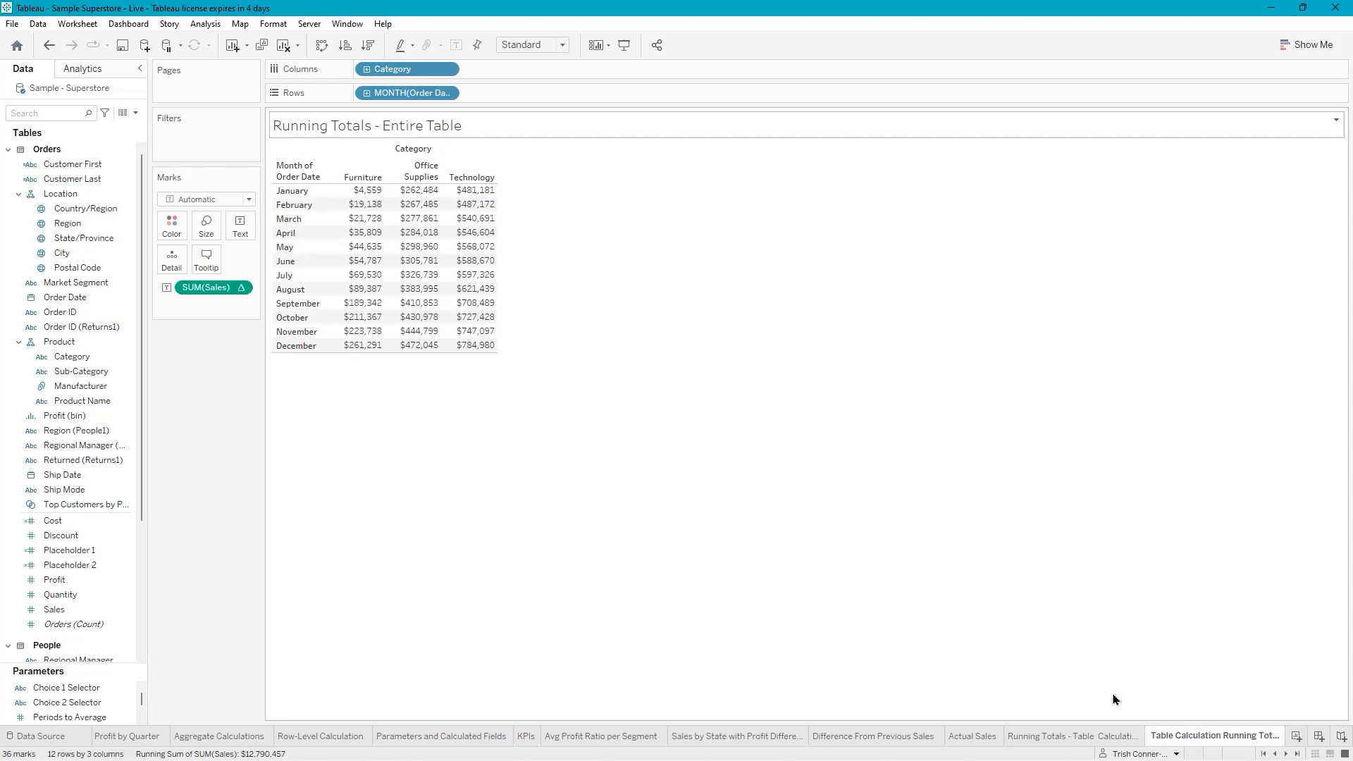
# Create a new worksheet with State/Province on the columns and Market Segment on the rows
pyautogui.click(1297, 737)
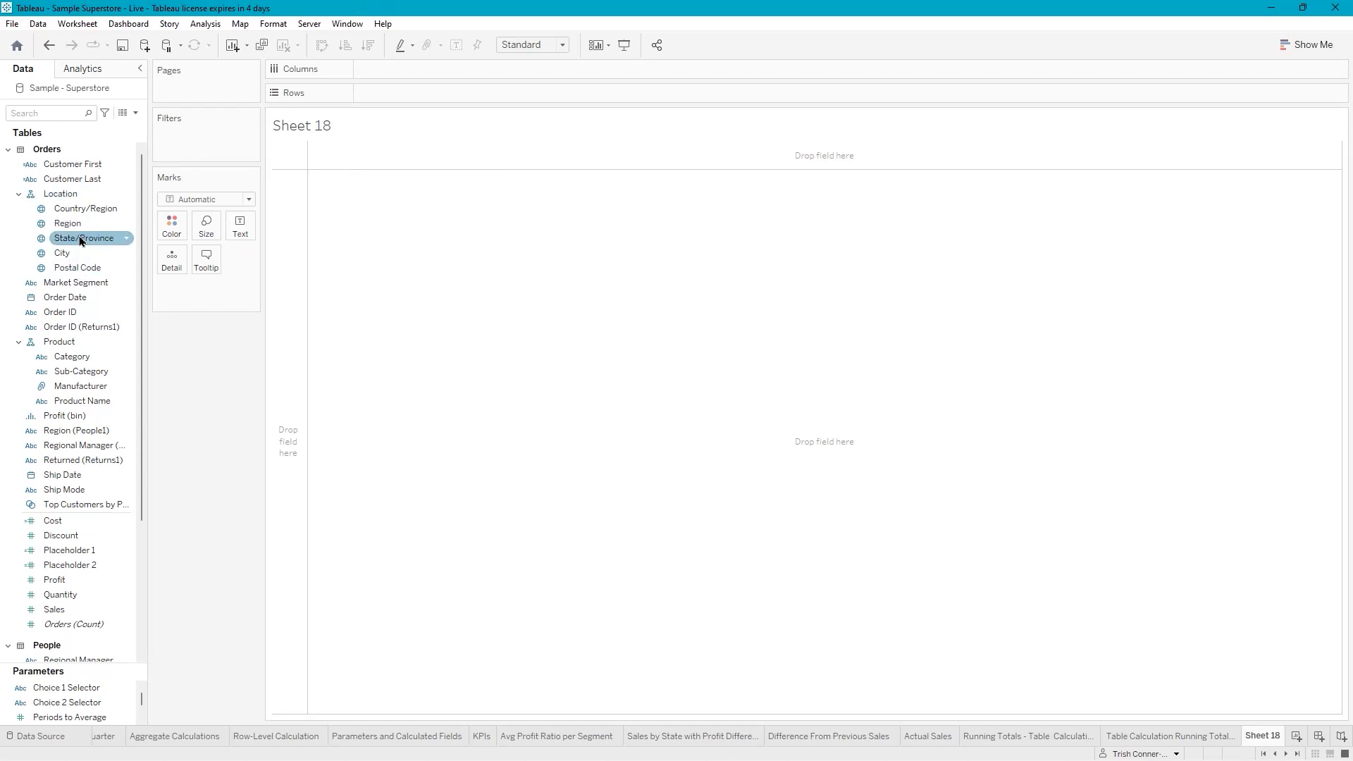
pyautogui.moveTo(82, 241); pyautogui.dragTo(387, 71)
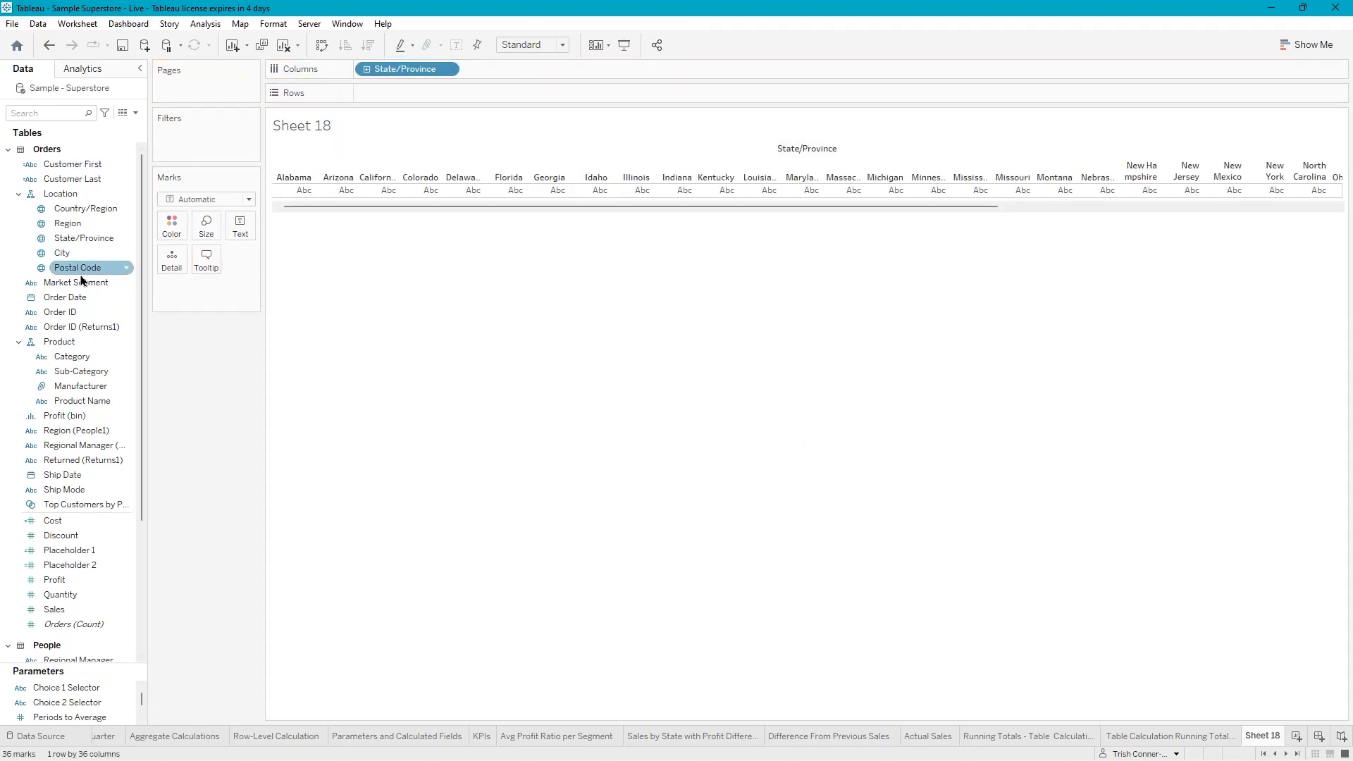
pyautogui.moveTo(79, 282); pyautogui.dragTo(426, 87)
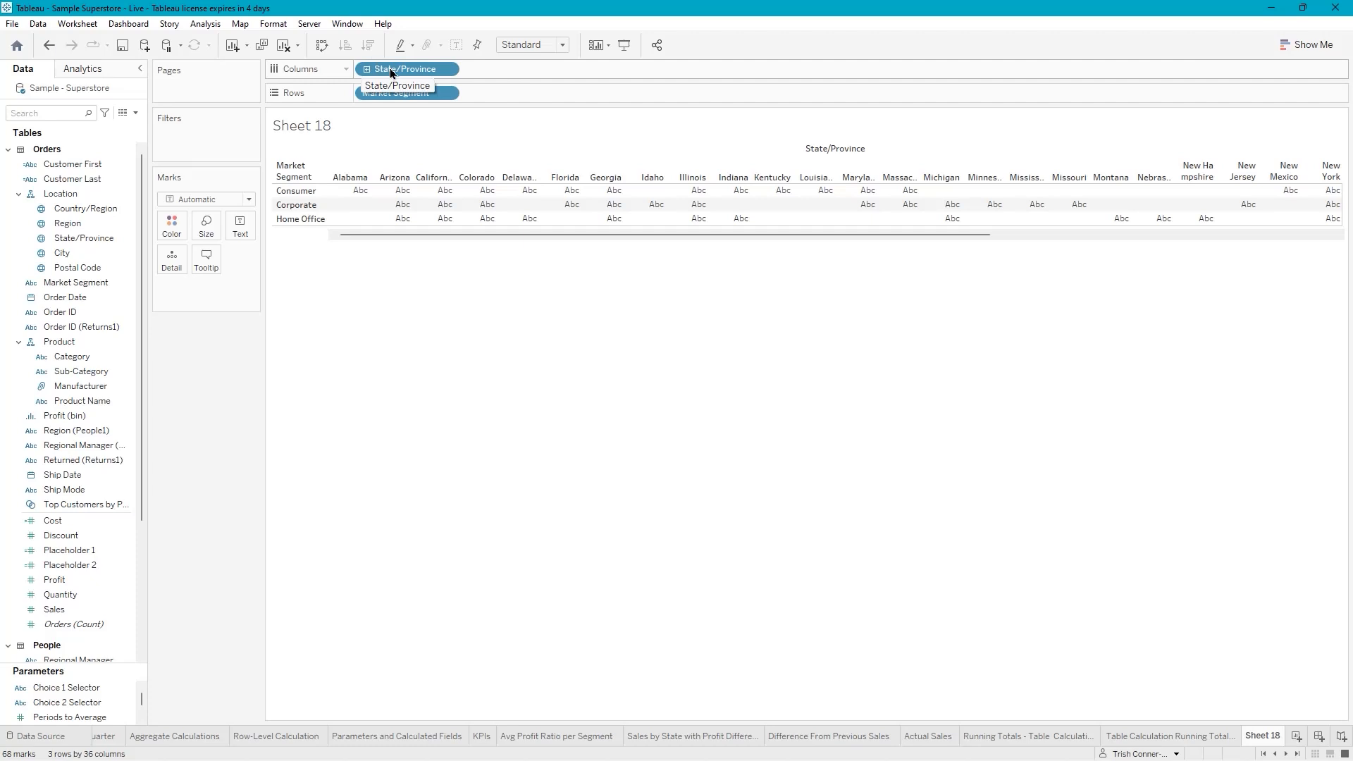
# Filter State/Province to only Arizona, California, Idaho, New Mexico, Oregon and Washington
pyautogui.rightClick(392, 73)
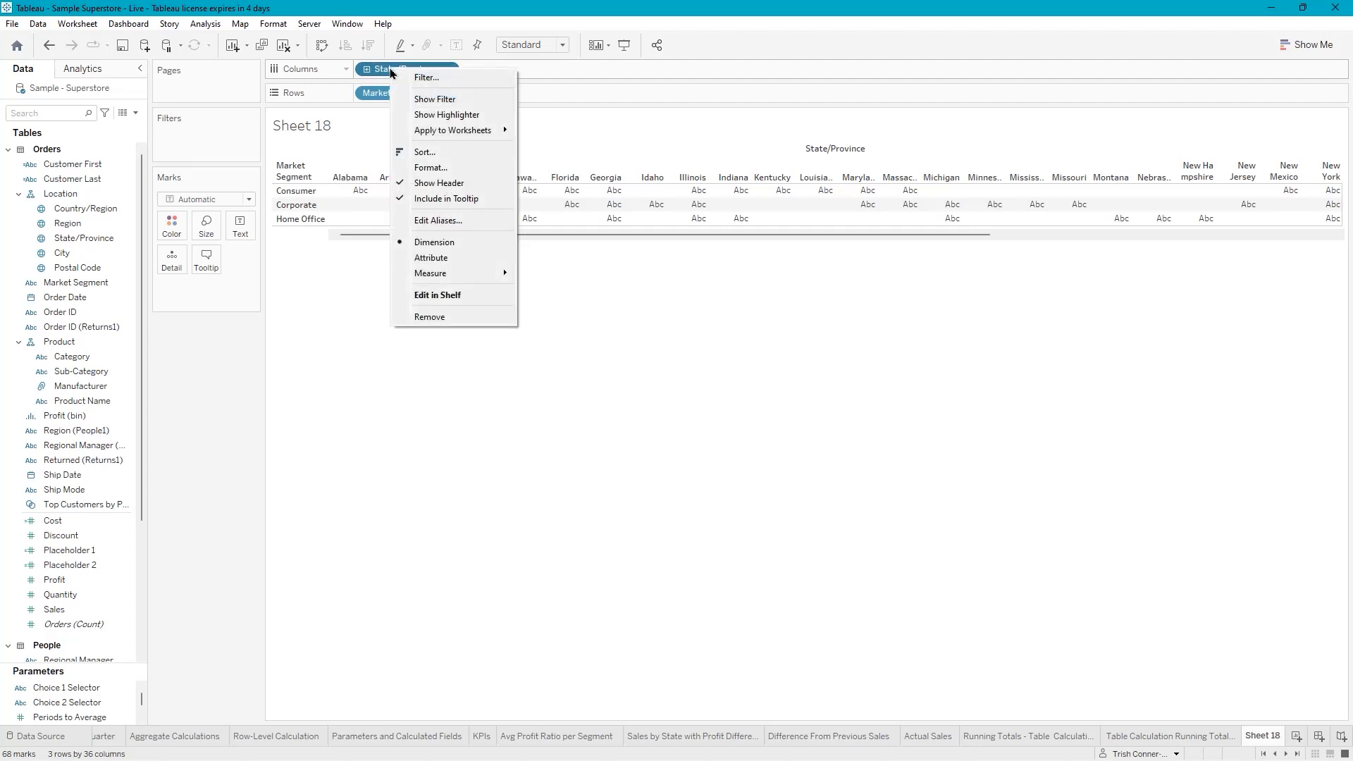
pyautogui.click(437, 80)
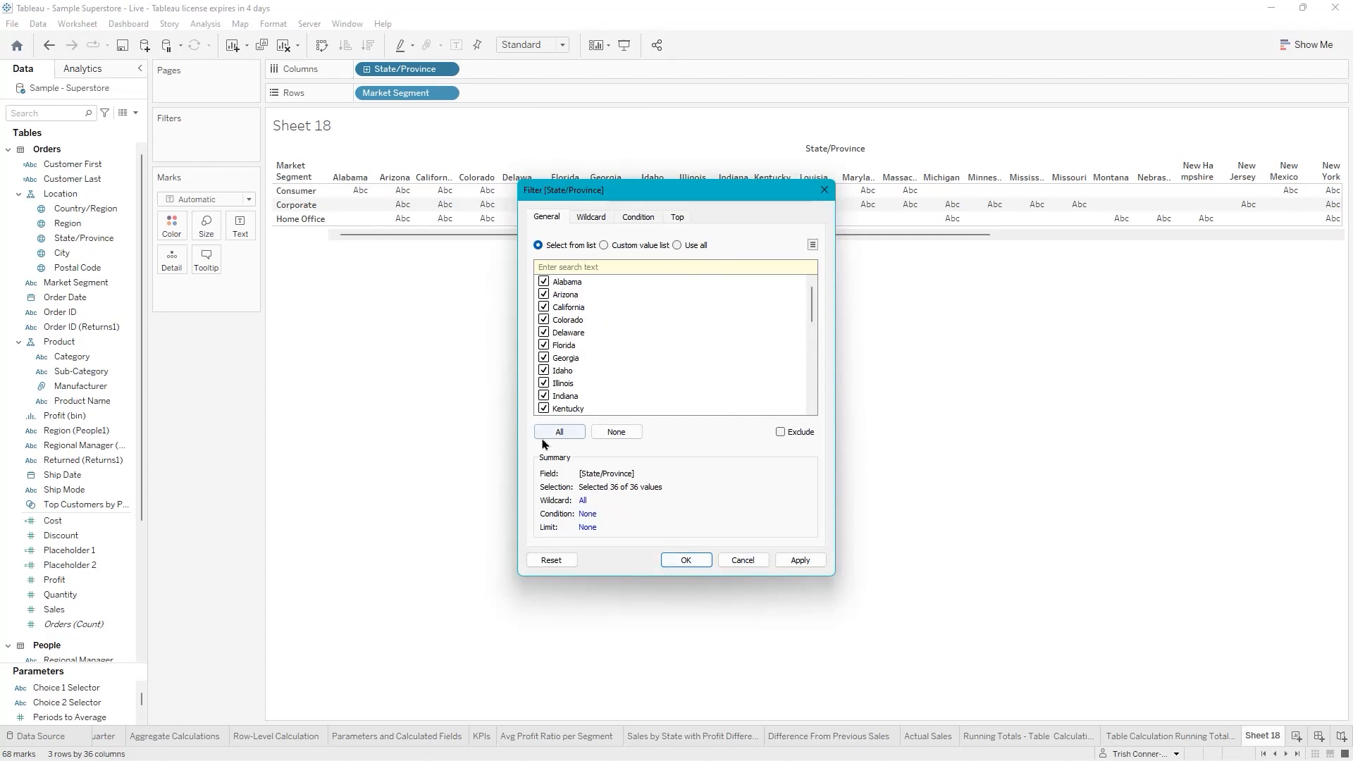
pyautogui.click(617, 432)
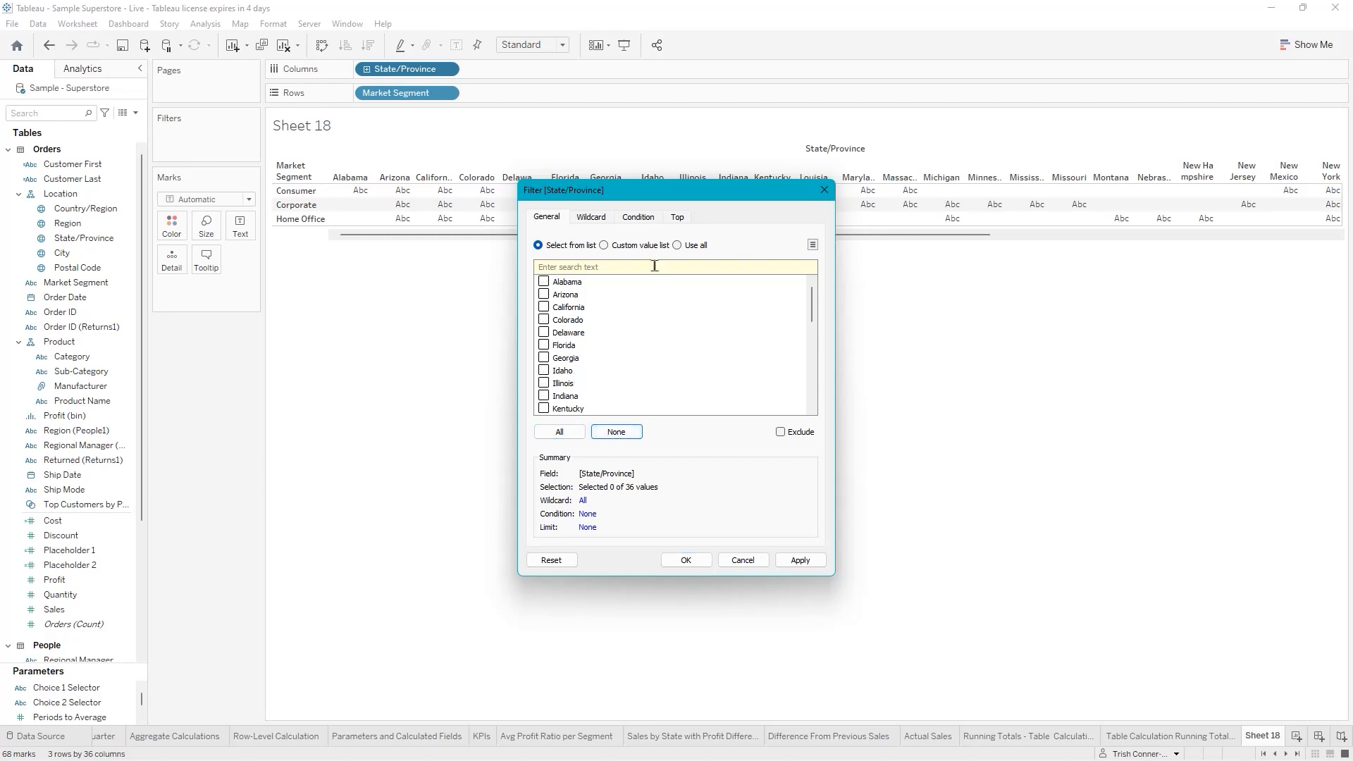
pyautogui.click(543, 296)
pyautogui.scroll(-3, 611, 361)
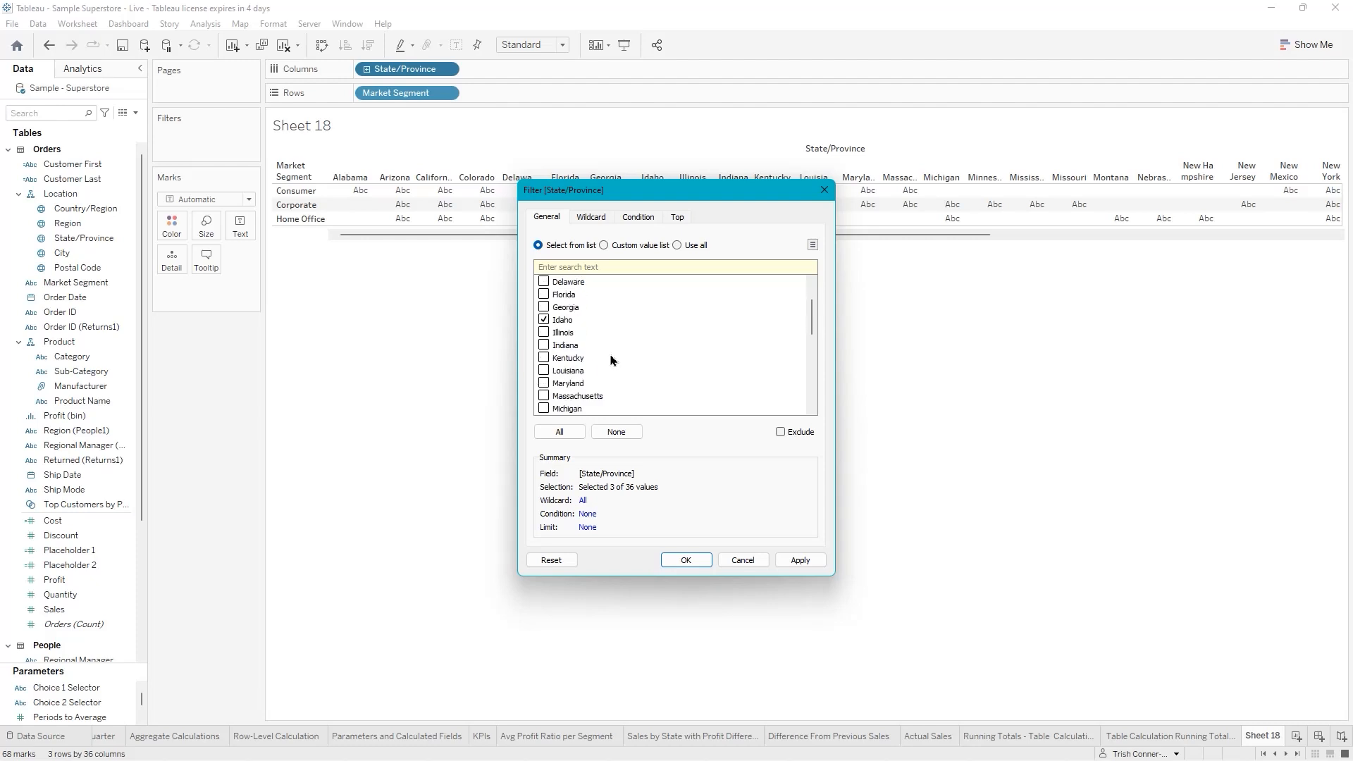
pyautogui.scroll(-2, 611, 360)
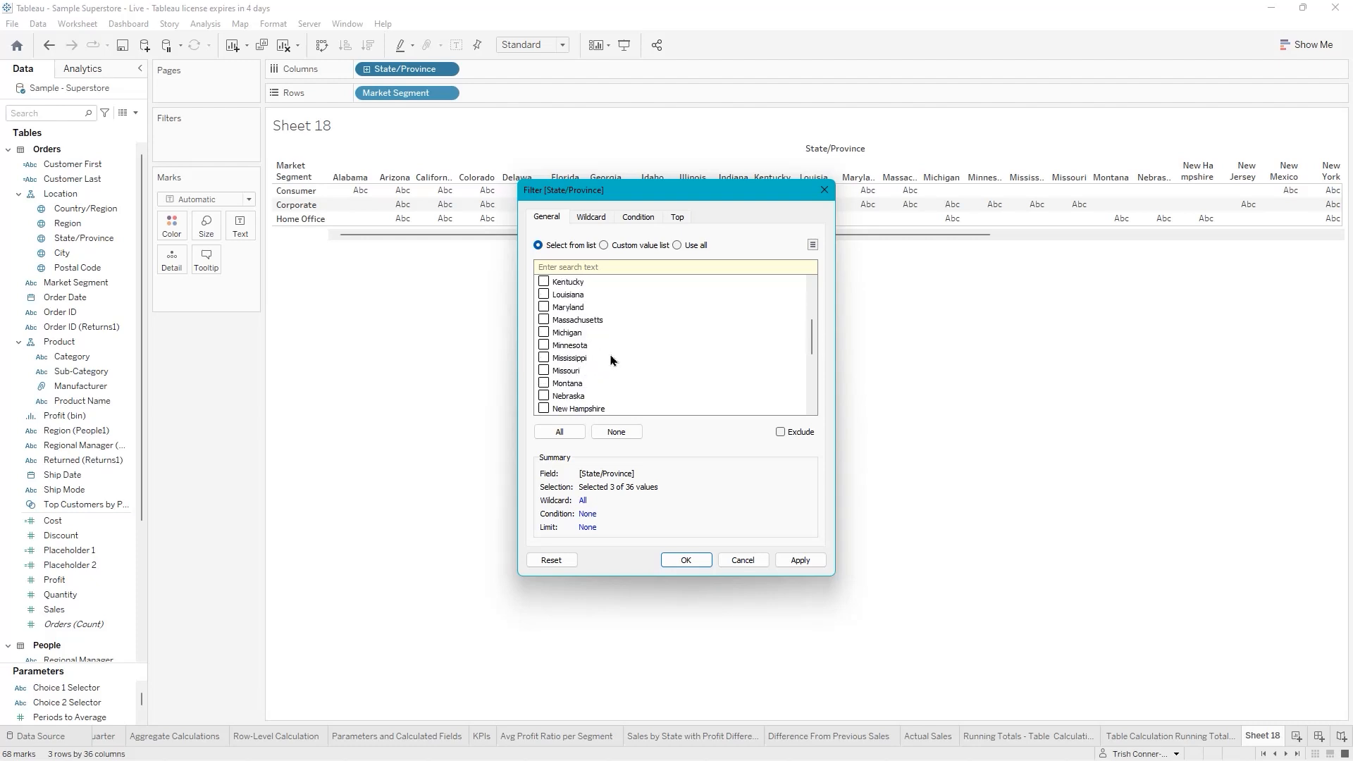
pyautogui.scroll(-2, 611, 360)
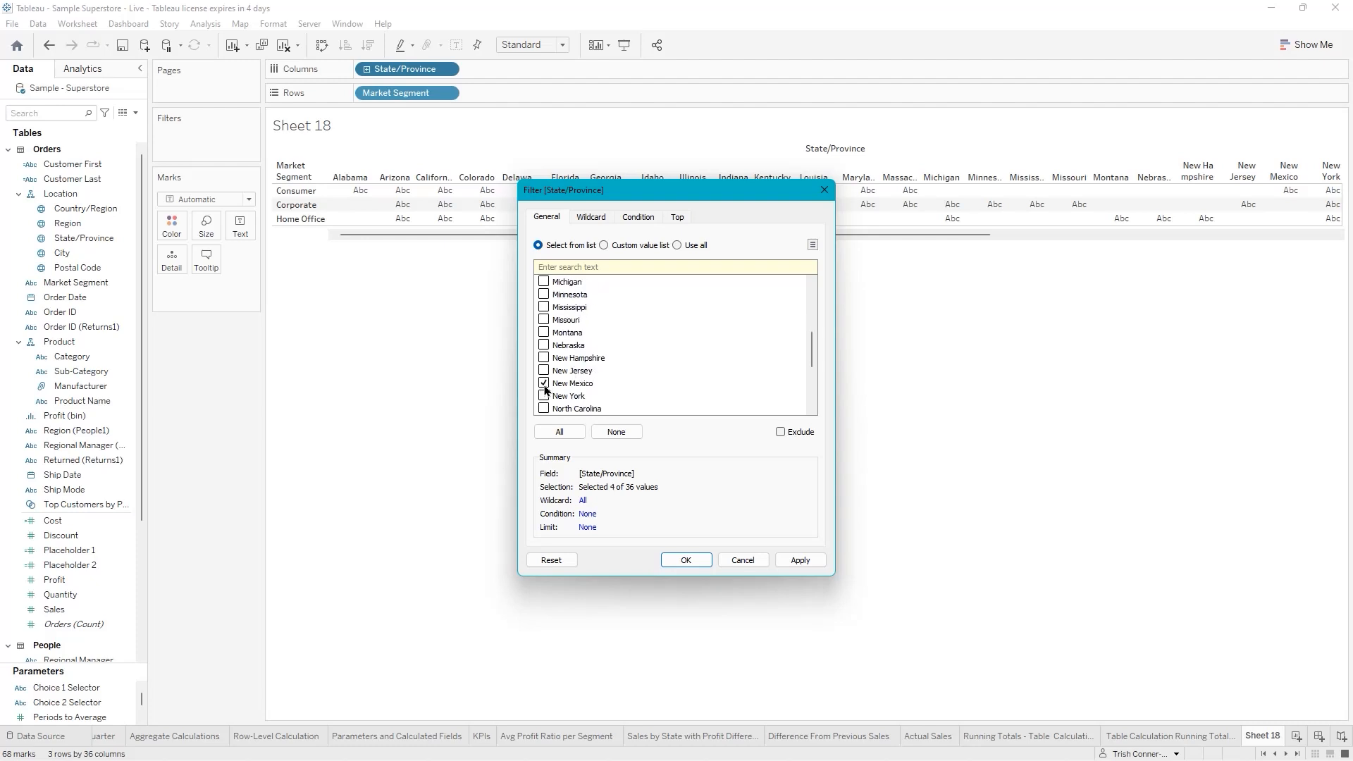
pyautogui.scroll(-2, 634, 379)
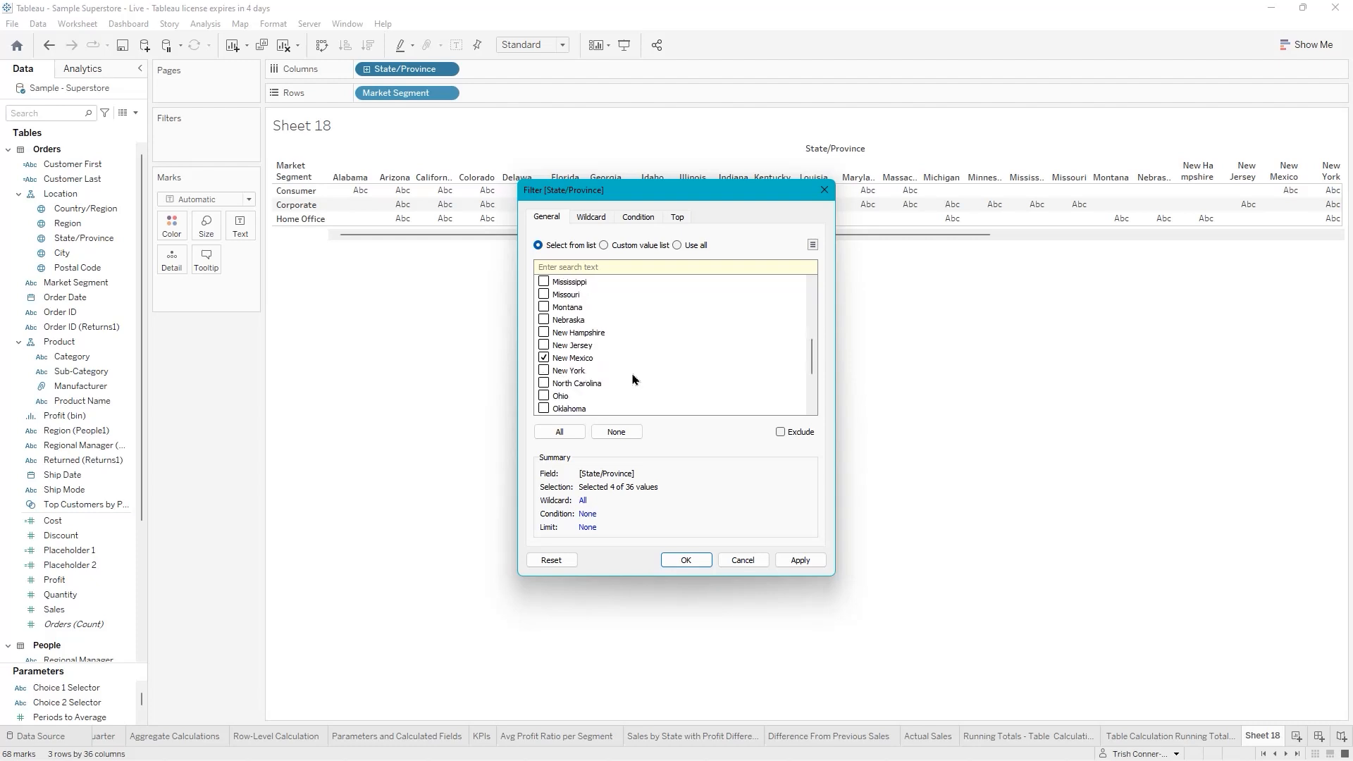
pyautogui.scroll(-1, 634, 379)
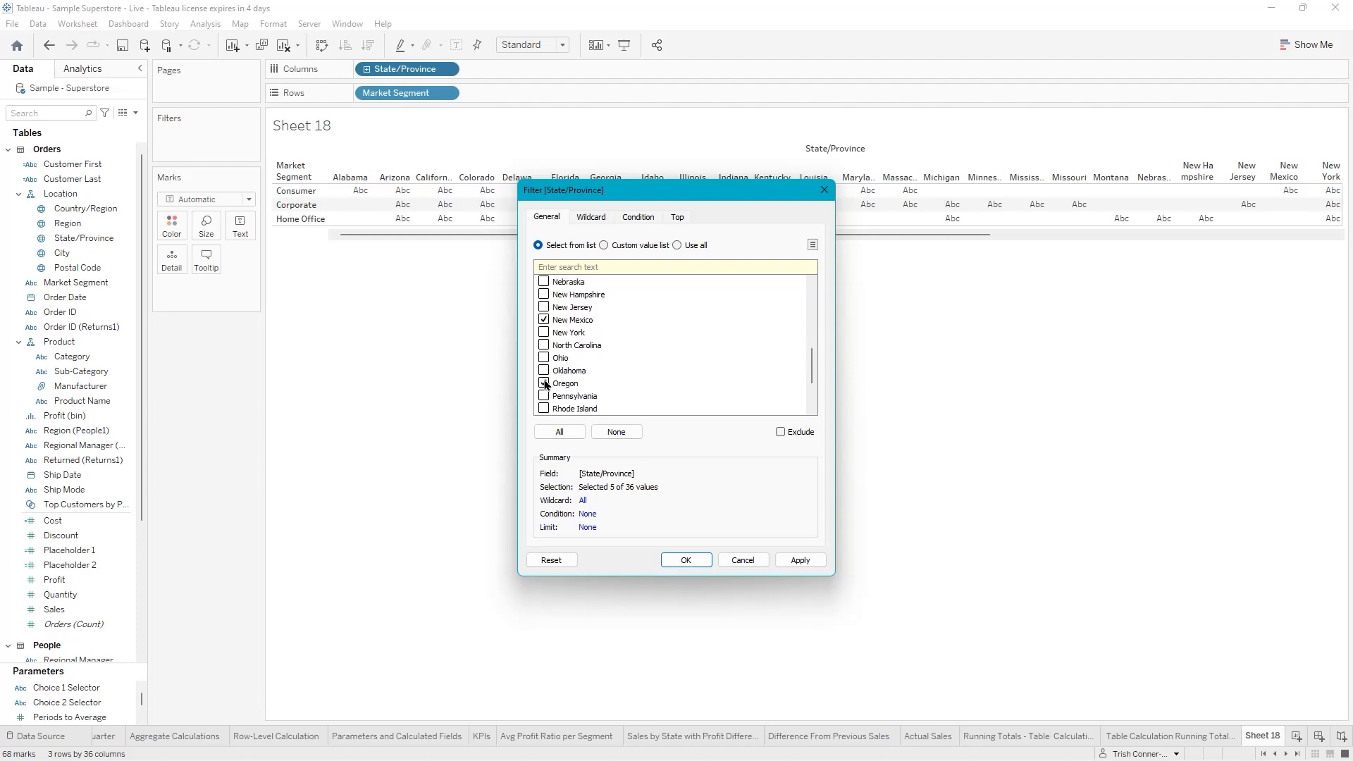
pyautogui.scroll(-3, 666, 356)
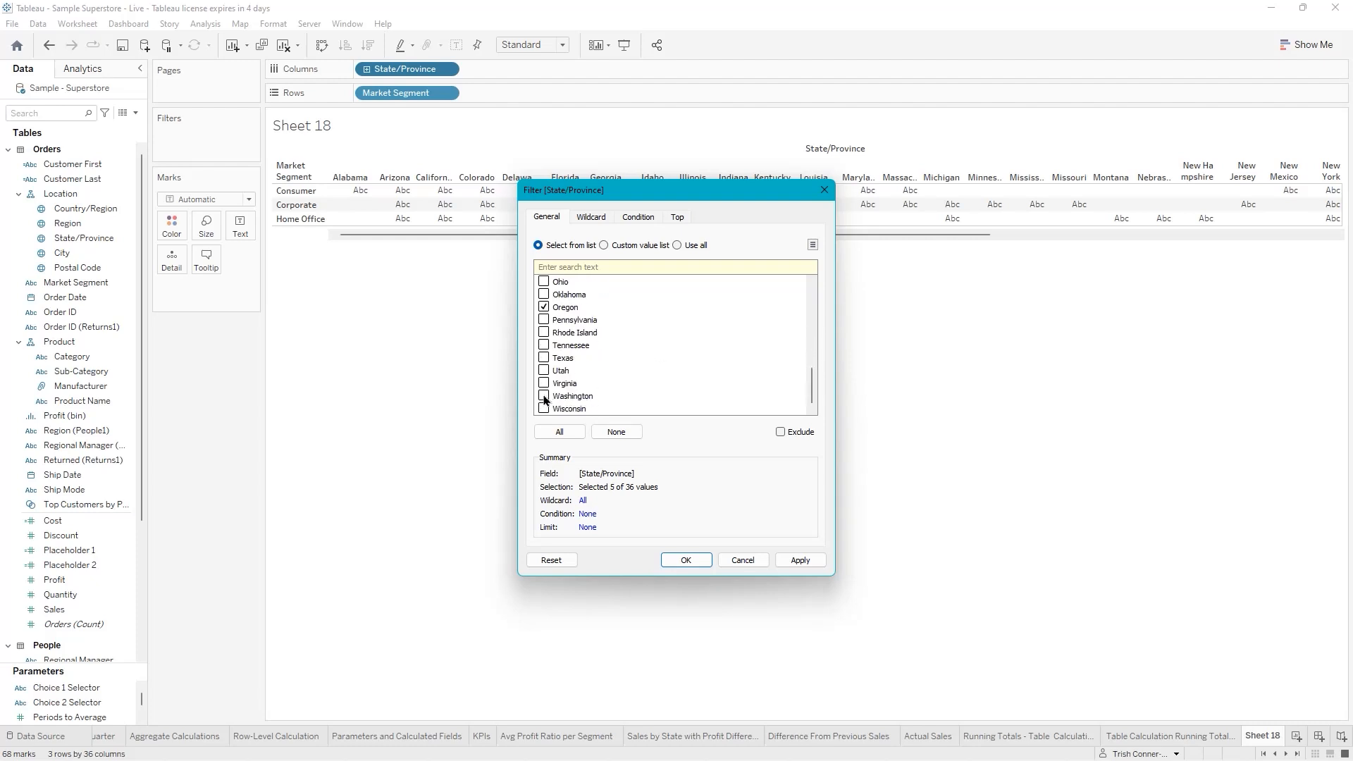
pyautogui.click(702, 563)
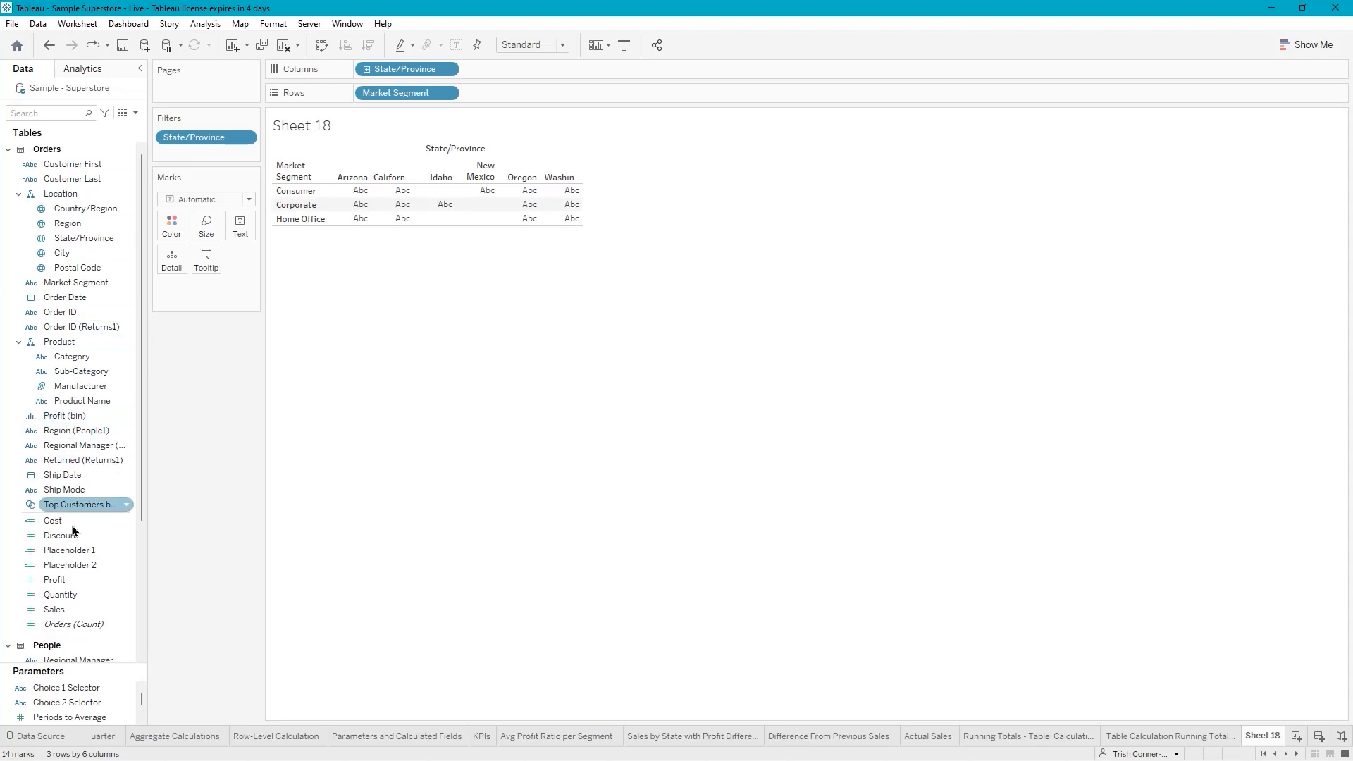
# Add Sales as the table's values and apply a Running Total table calculation using Sum
pyautogui.doubleClick(70, 610)
pyautogui.moveTo(70, 610); pyautogui.dragTo(82, 486)
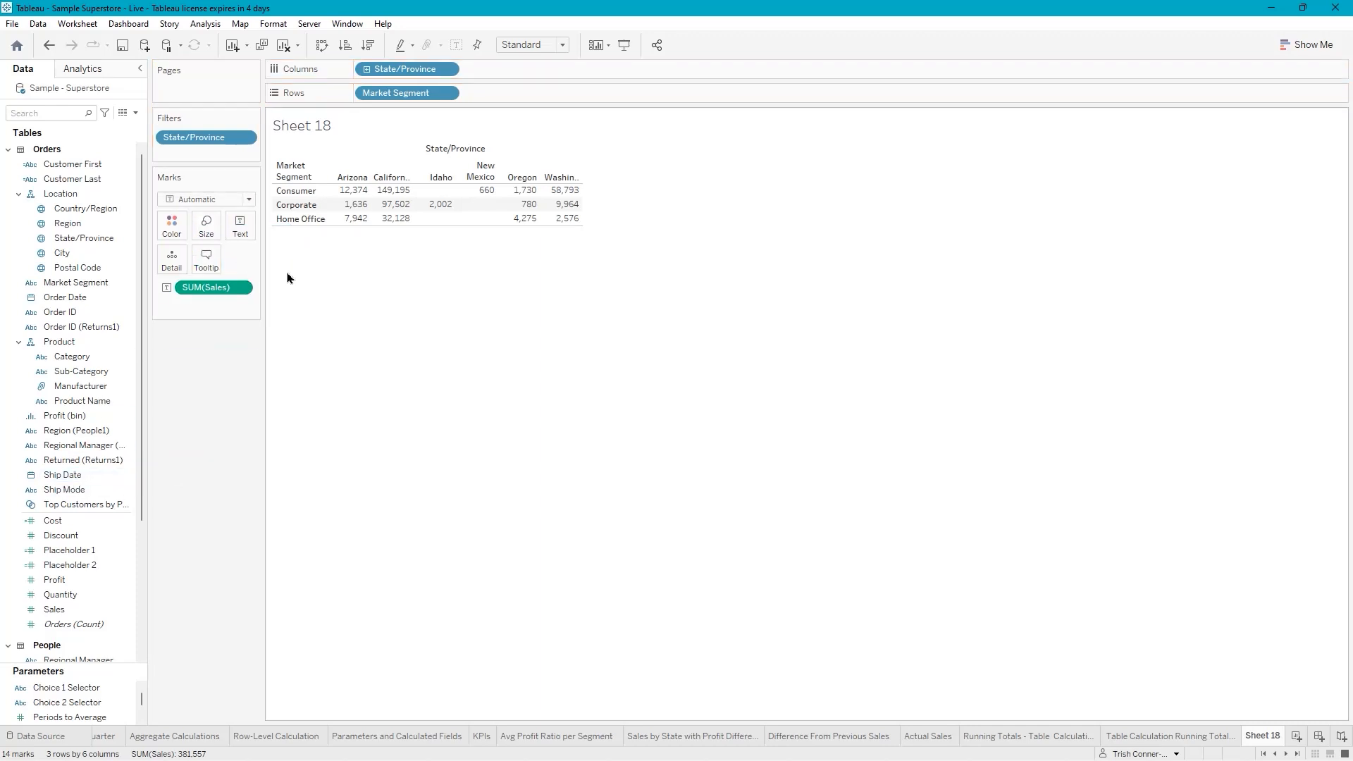
pyautogui.rightClick(203, 291)
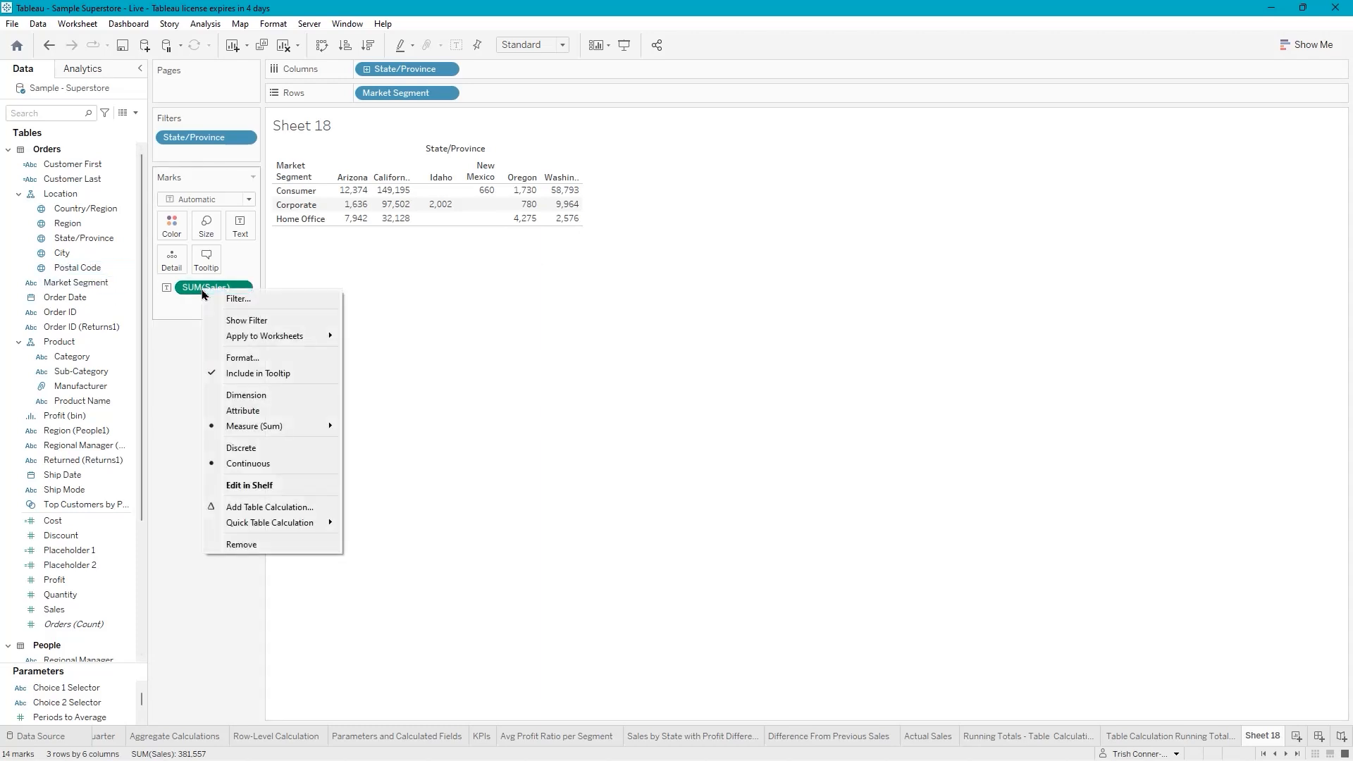
pyautogui.click(277, 507)
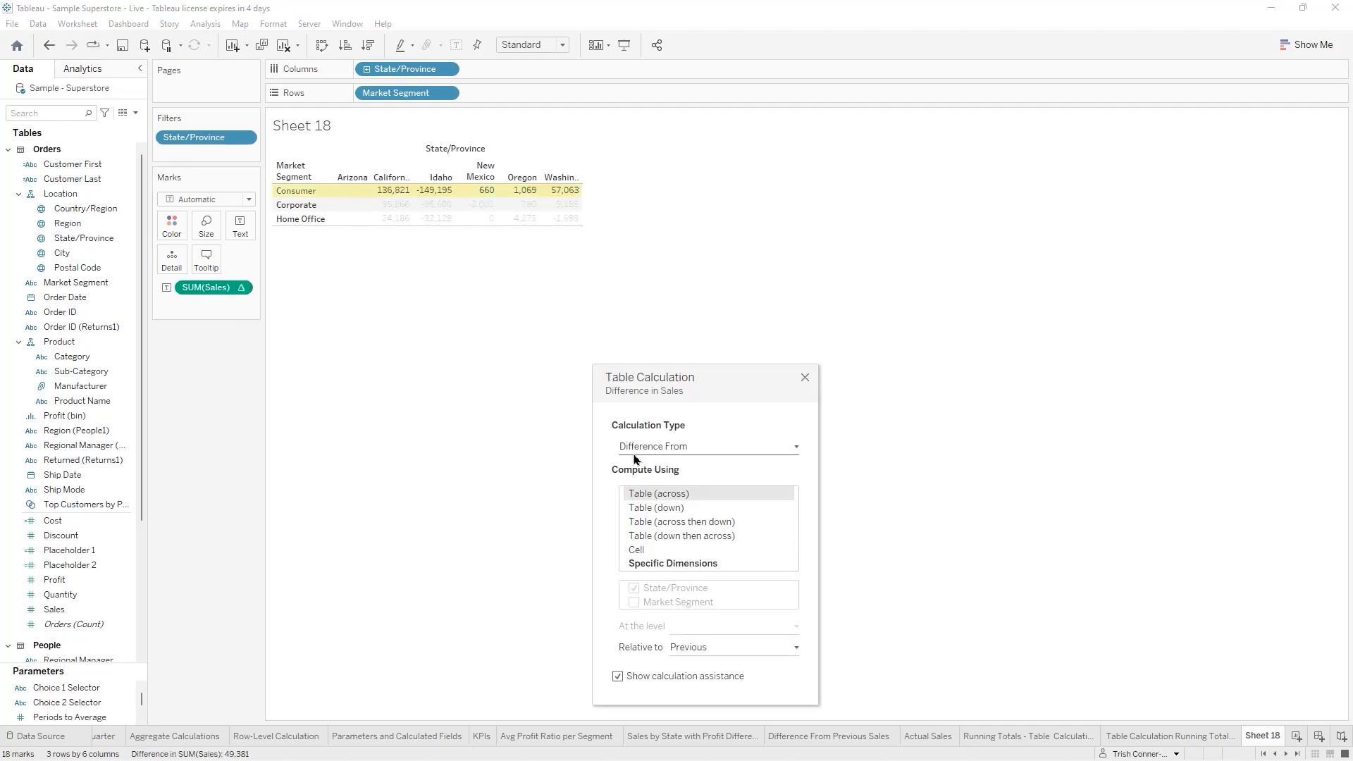
pyautogui.click(795, 448)
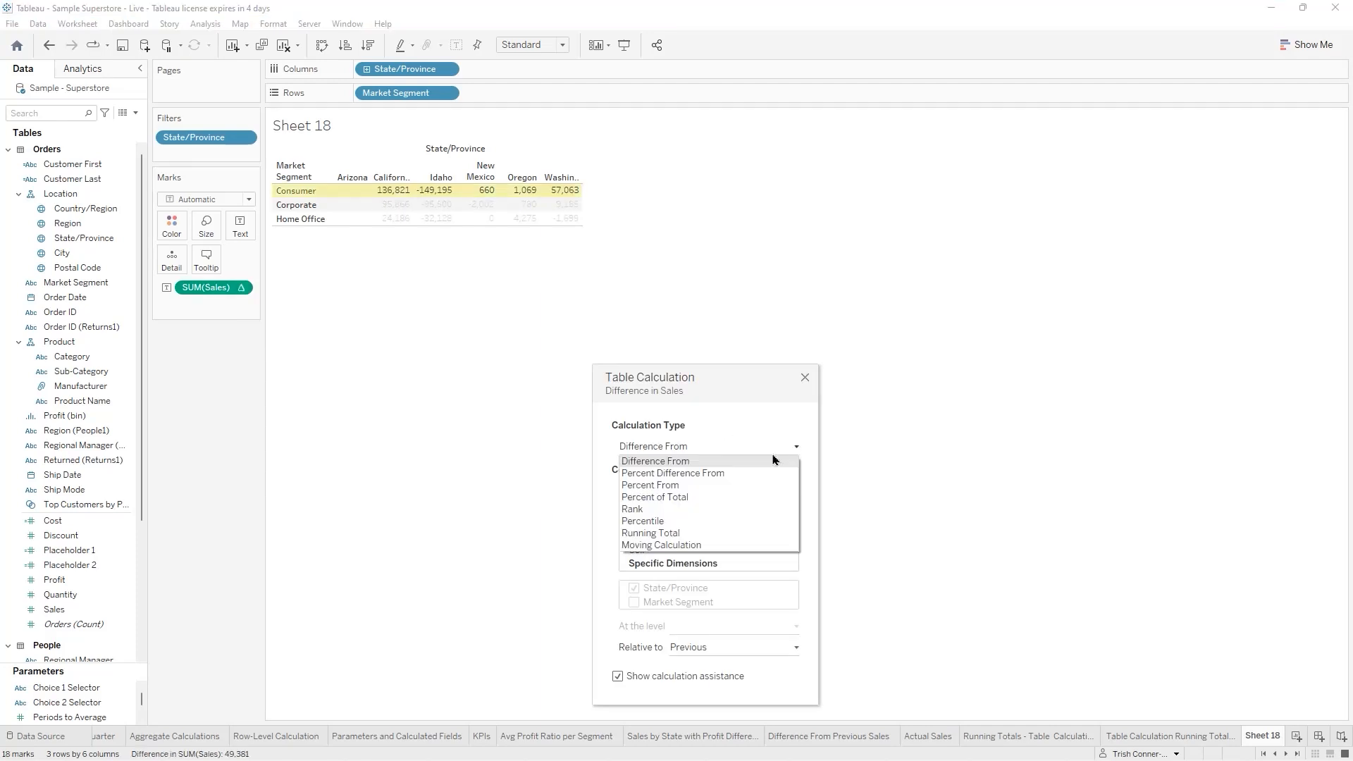
pyautogui.click(666, 534)
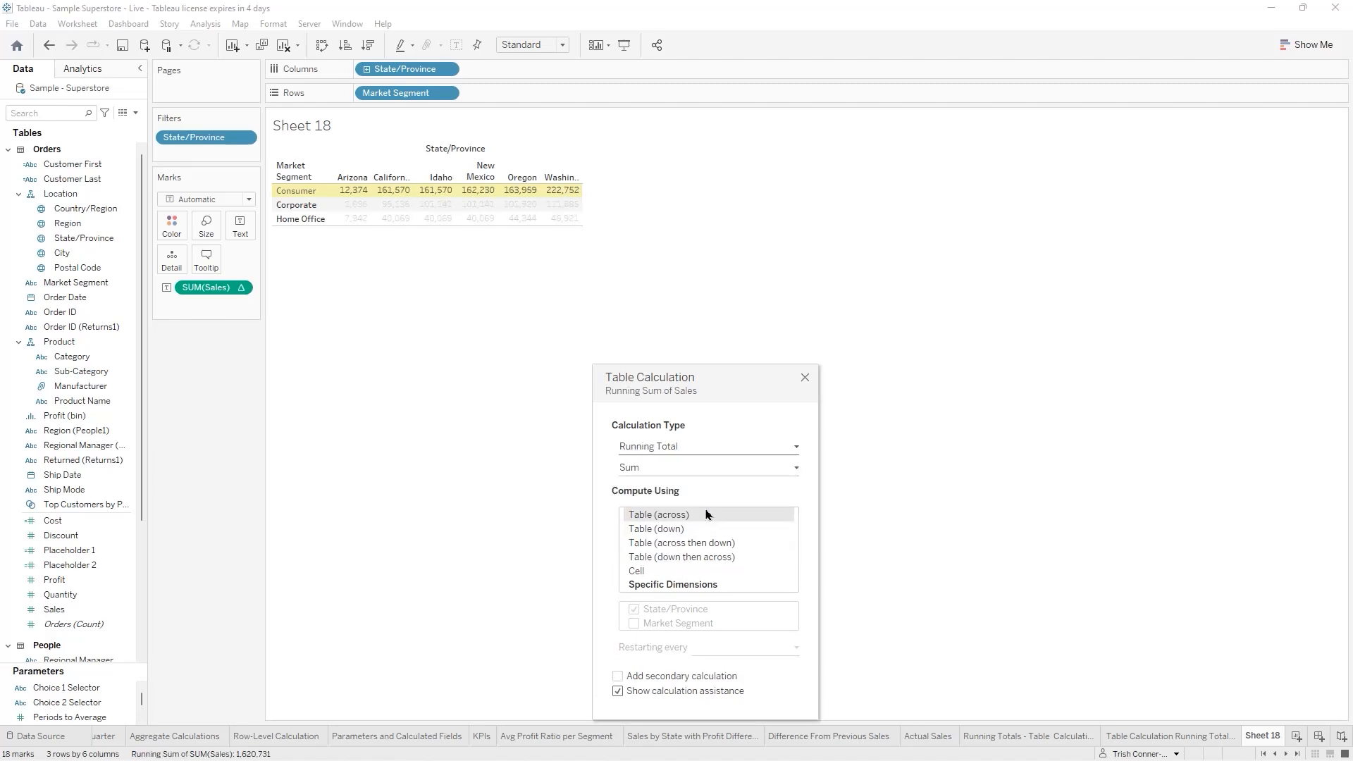
# Try computing the running total down then across, and try the Rank and Moving Calculation types in its place
pyautogui.click(689, 557)
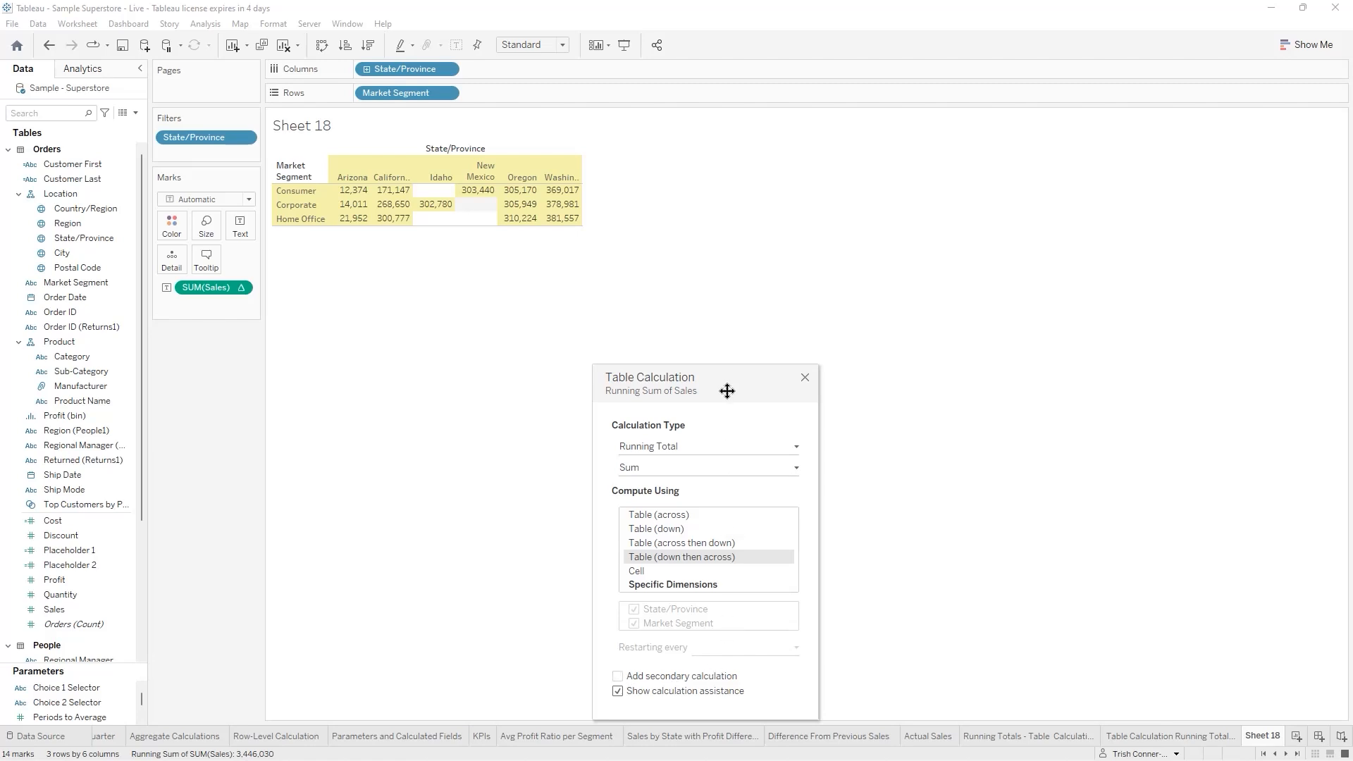
pyautogui.moveTo(727, 391); pyautogui.dragTo(763, 153)
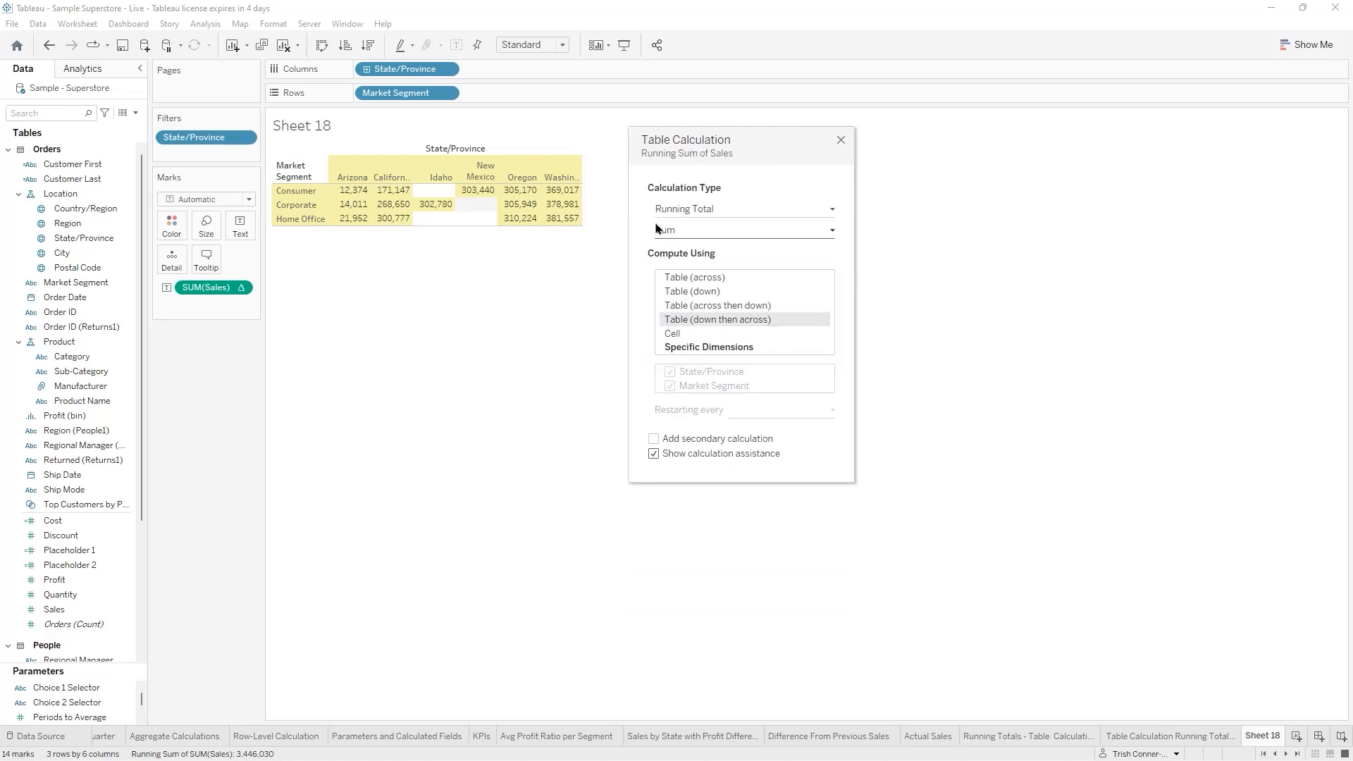
pyautogui.click(832, 211)
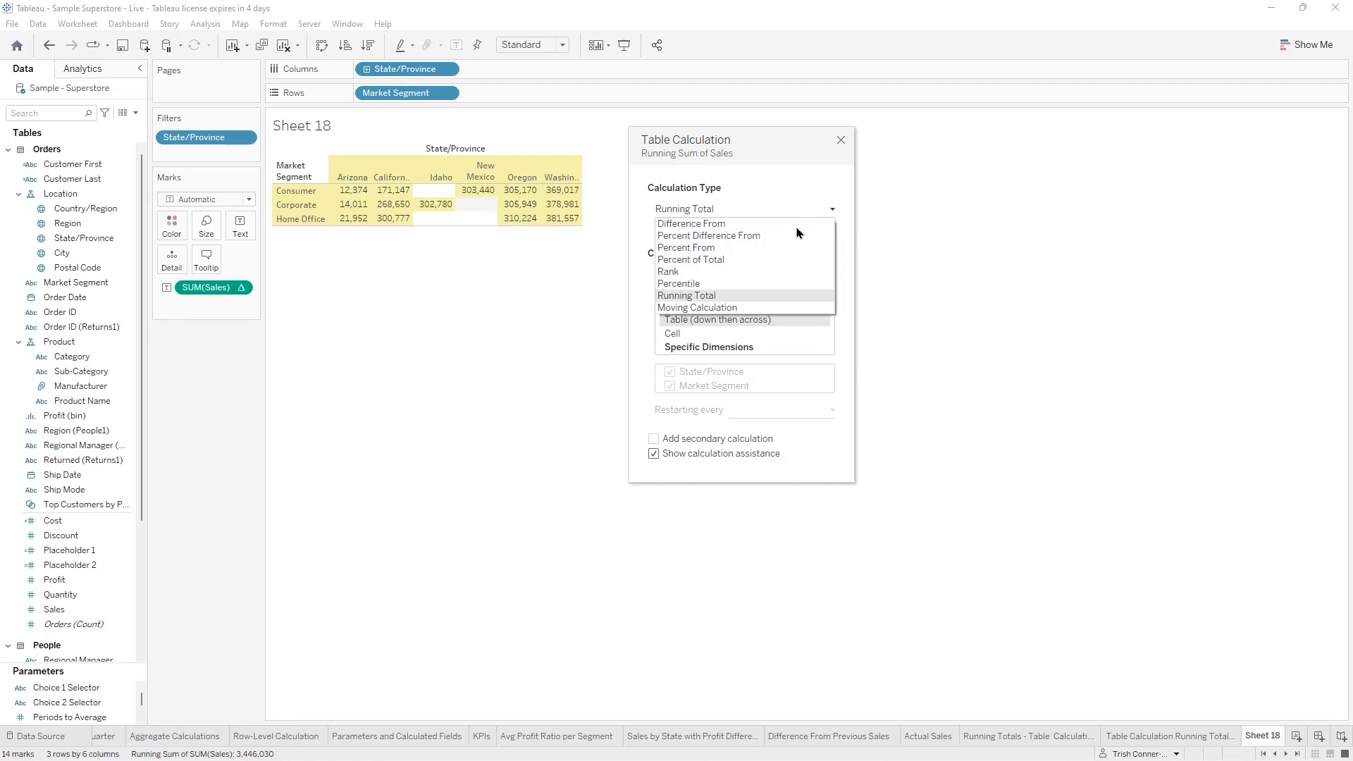
pyautogui.click(678, 272)
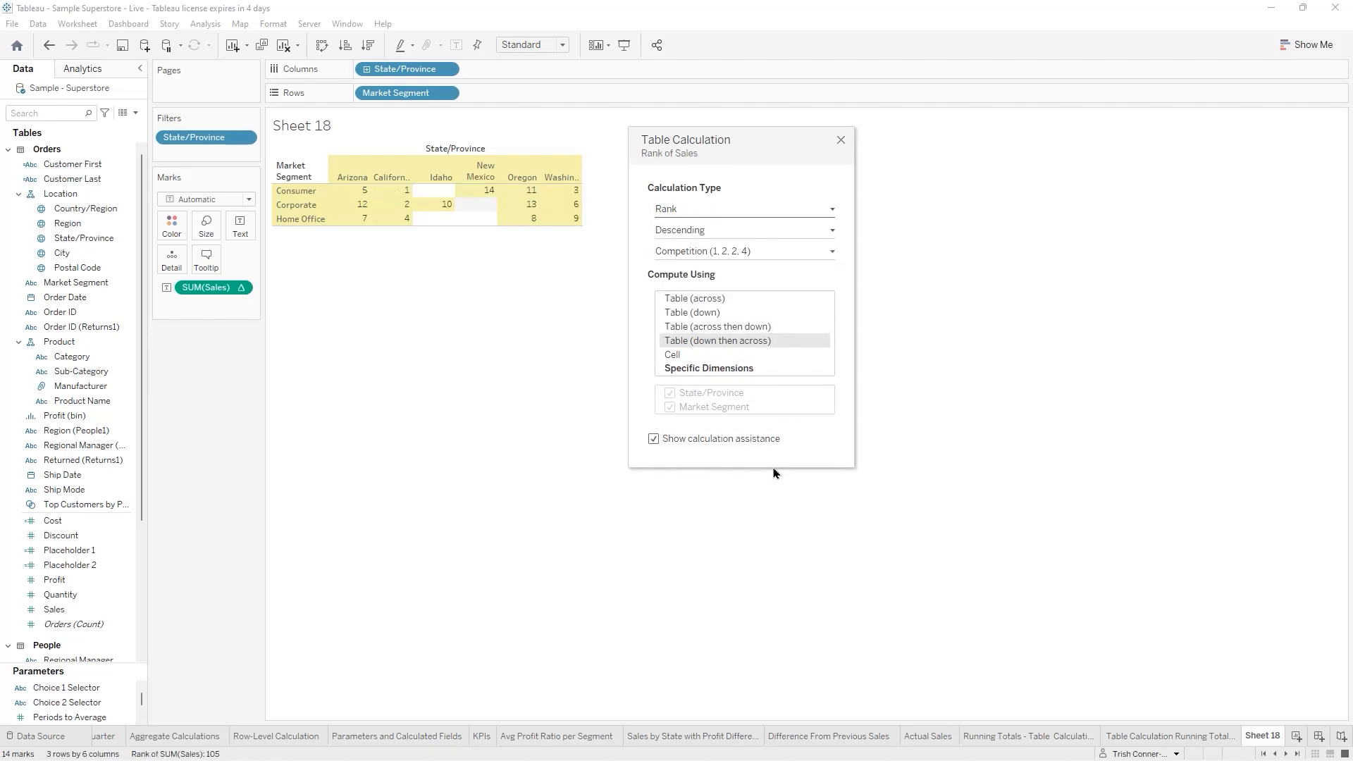
pyautogui.click(833, 209)
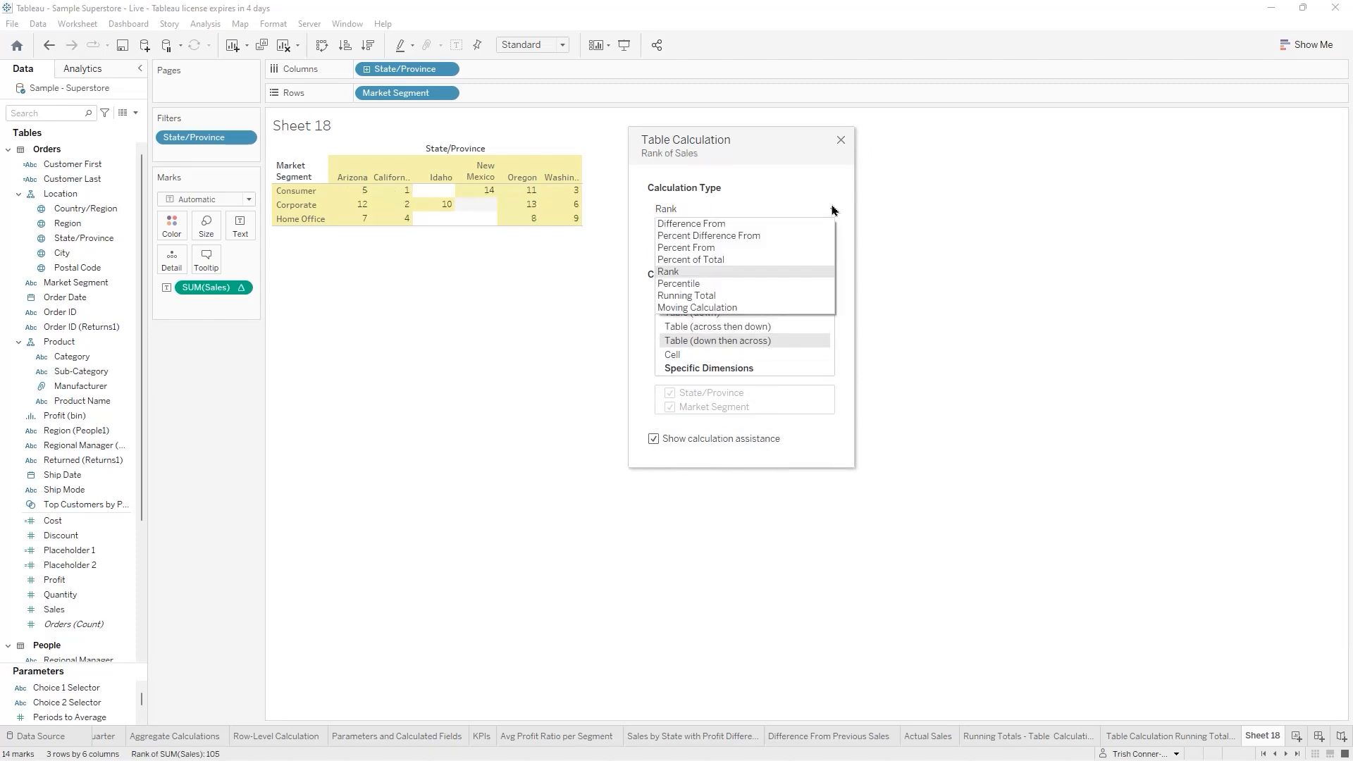
pyautogui.click(753, 224)
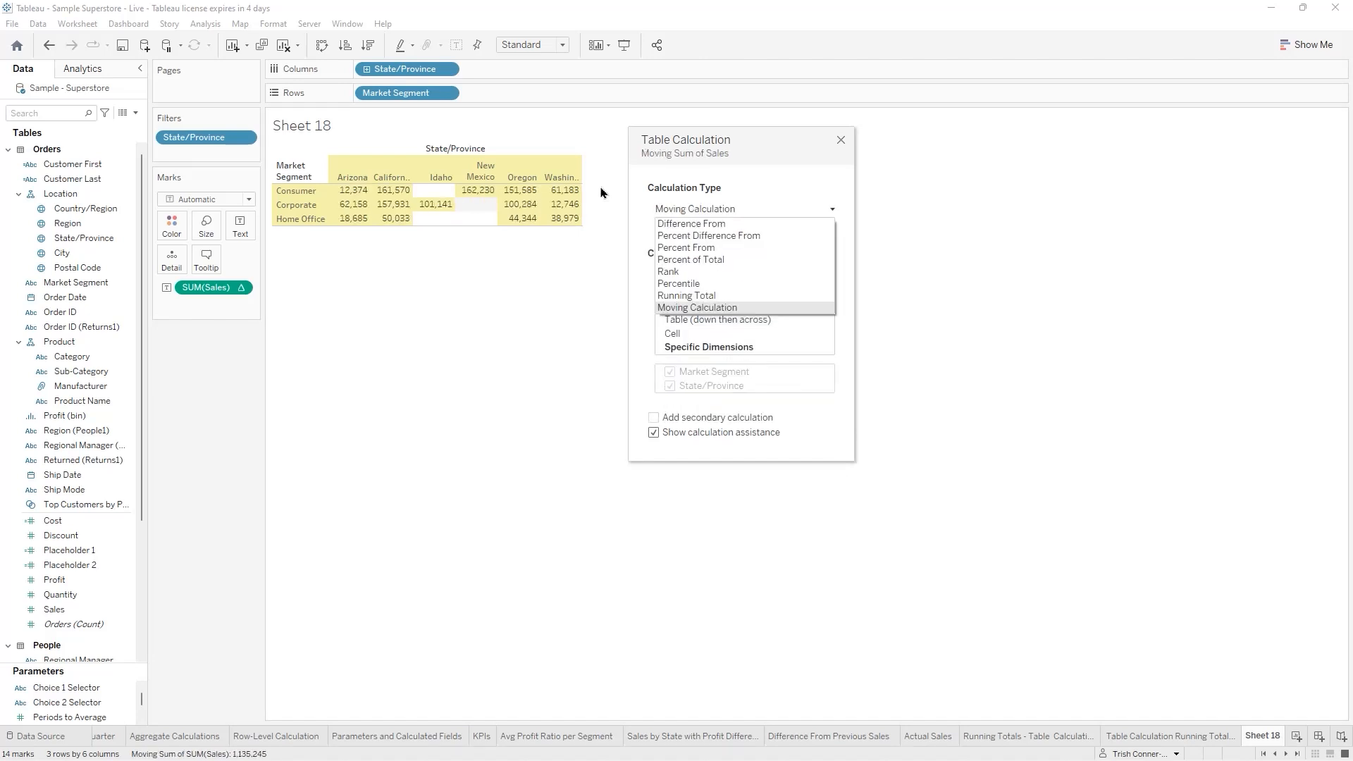
# Set the calculation to Running Total computed across then down and add a secondary Percent Difference From calculation
pyautogui.click(709, 297)
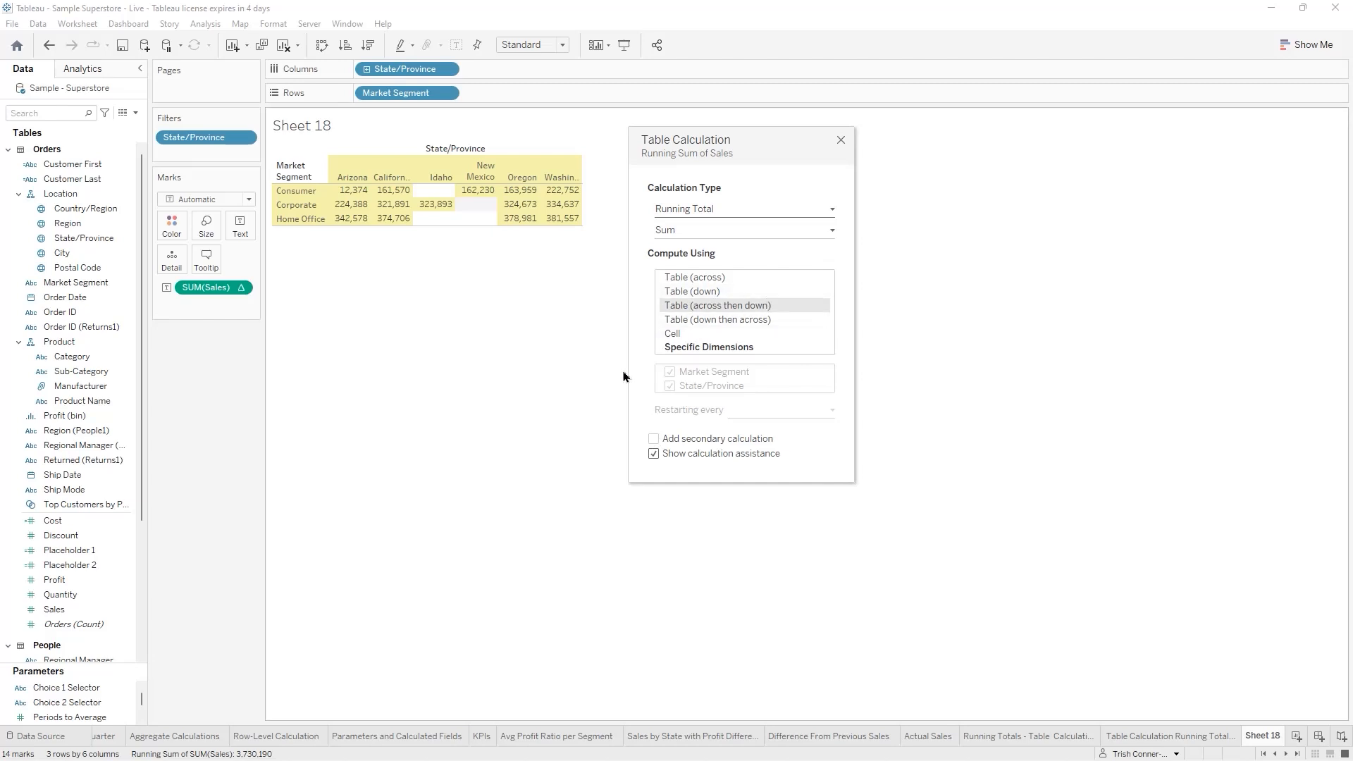
pyautogui.click(653, 454)
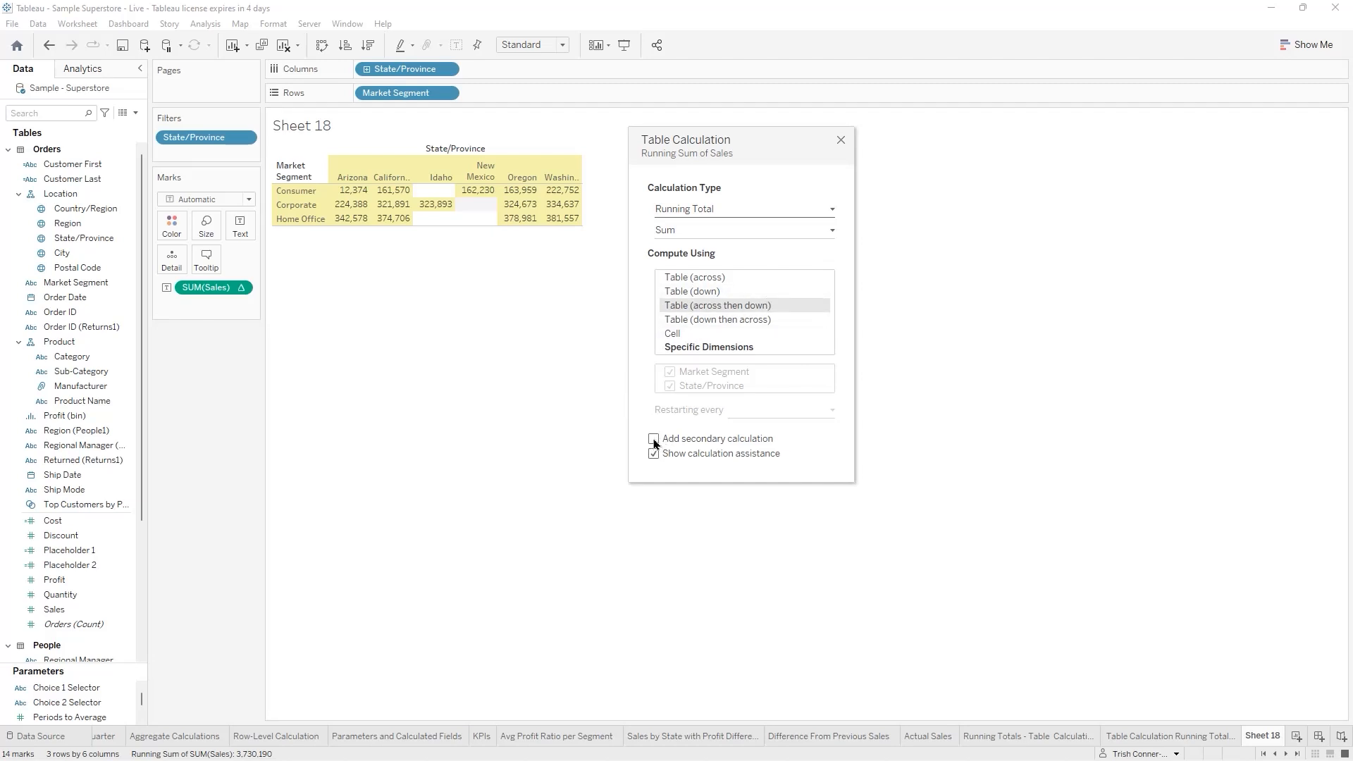
pyautogui.click(654, 440)
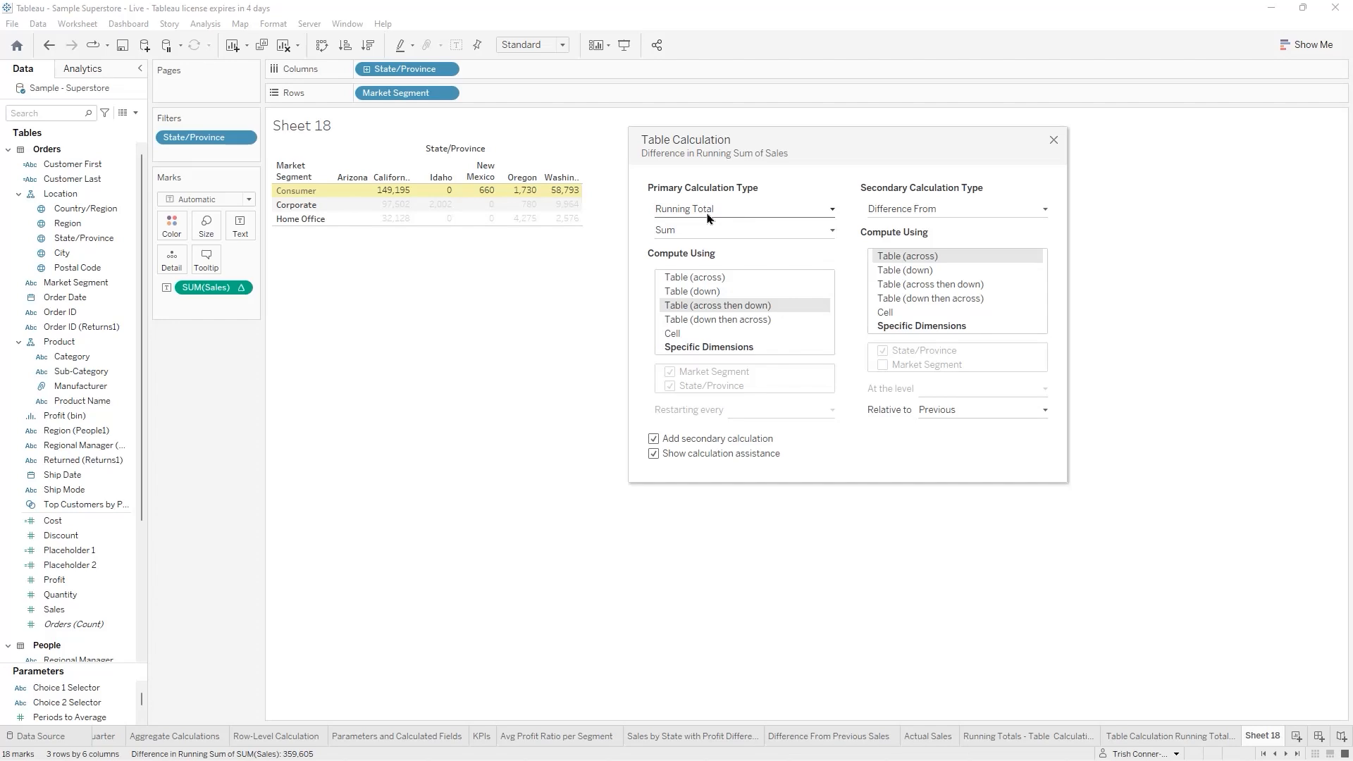
pyautogui.click(1045, 211)
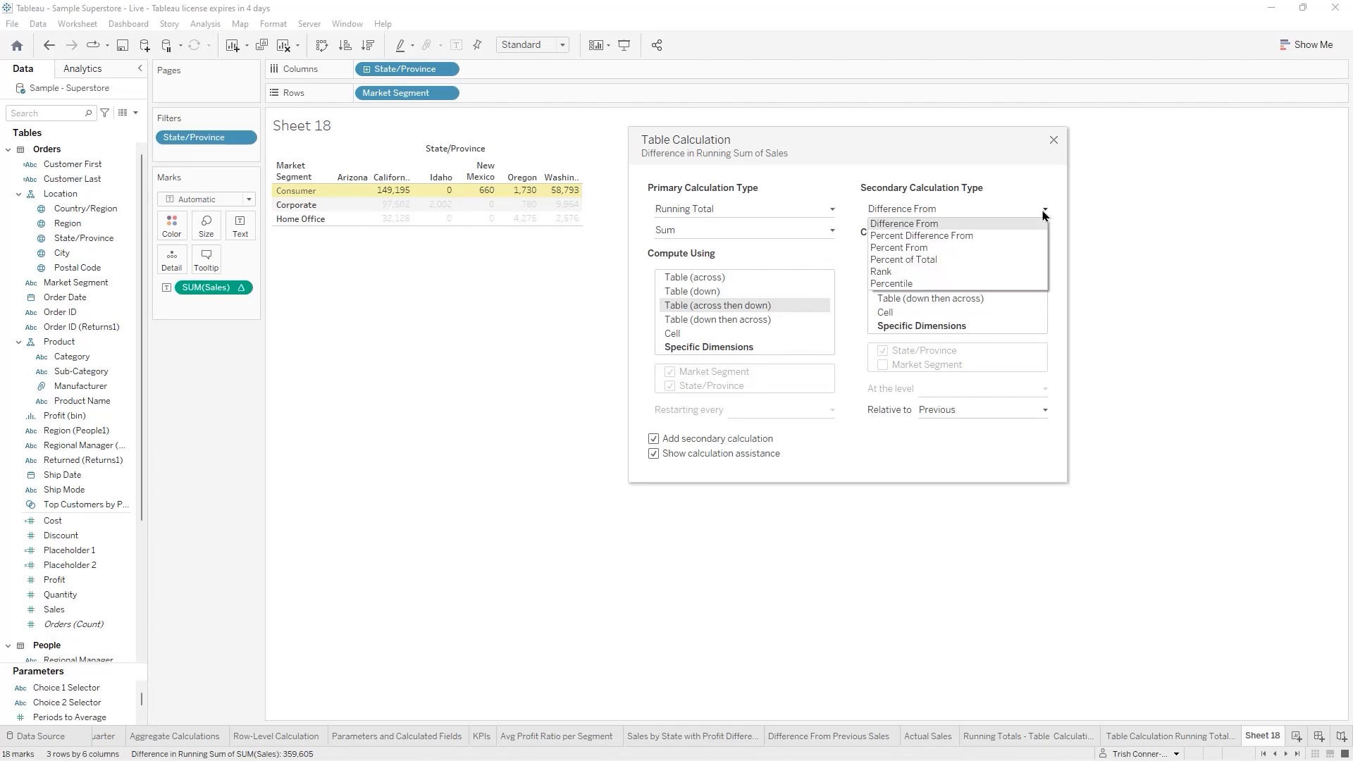
pyautogui.click(981, 237)
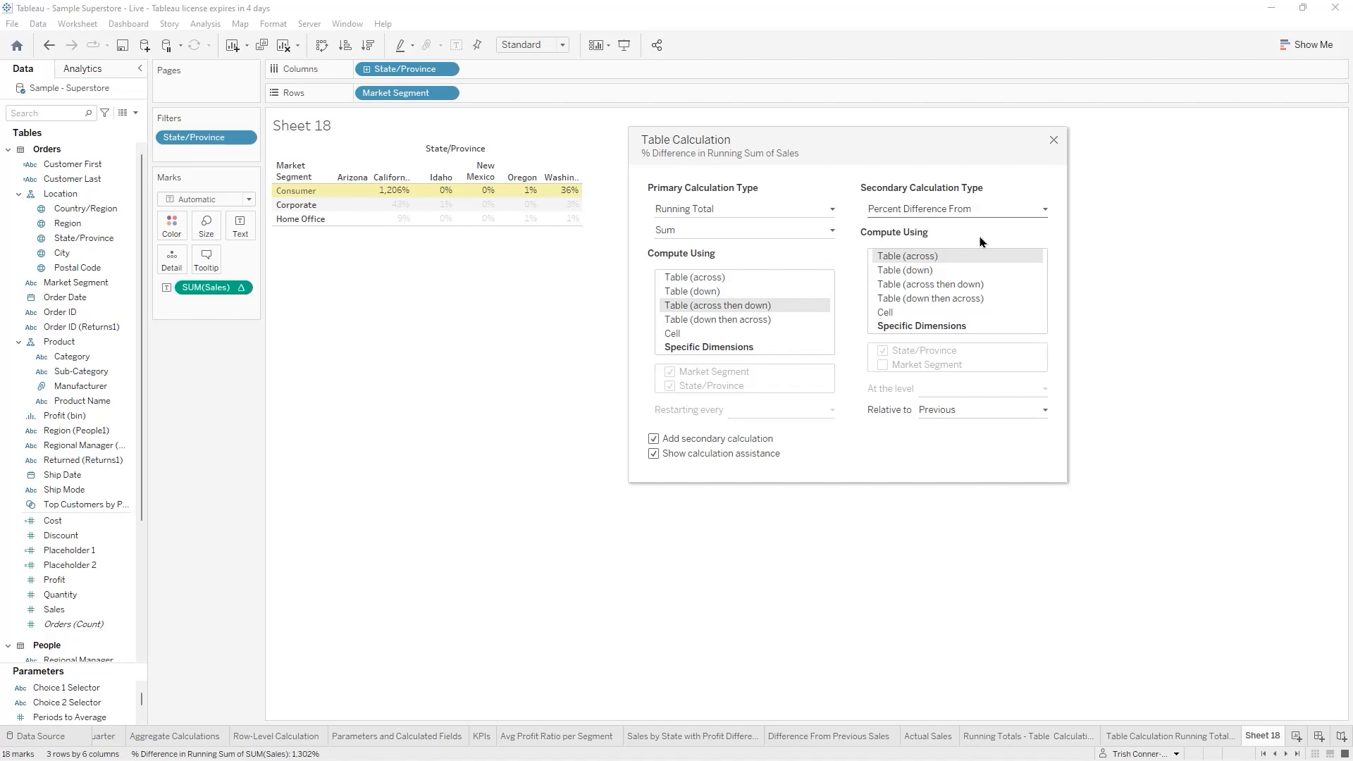
# Compute the secondary Percent Difference From calculation across then down and close the table calculation settings
pyautogui.click(918, 290)
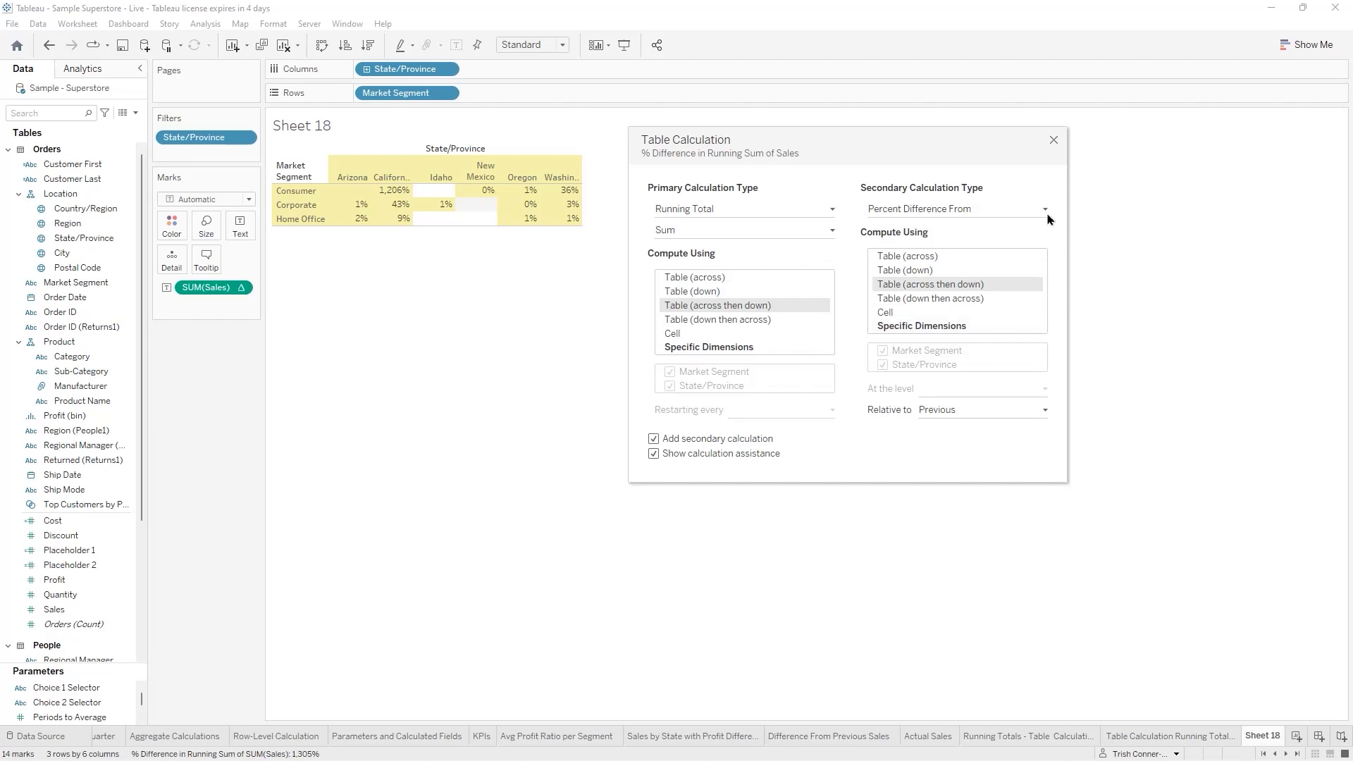
pyautogui.click(1053, 141)
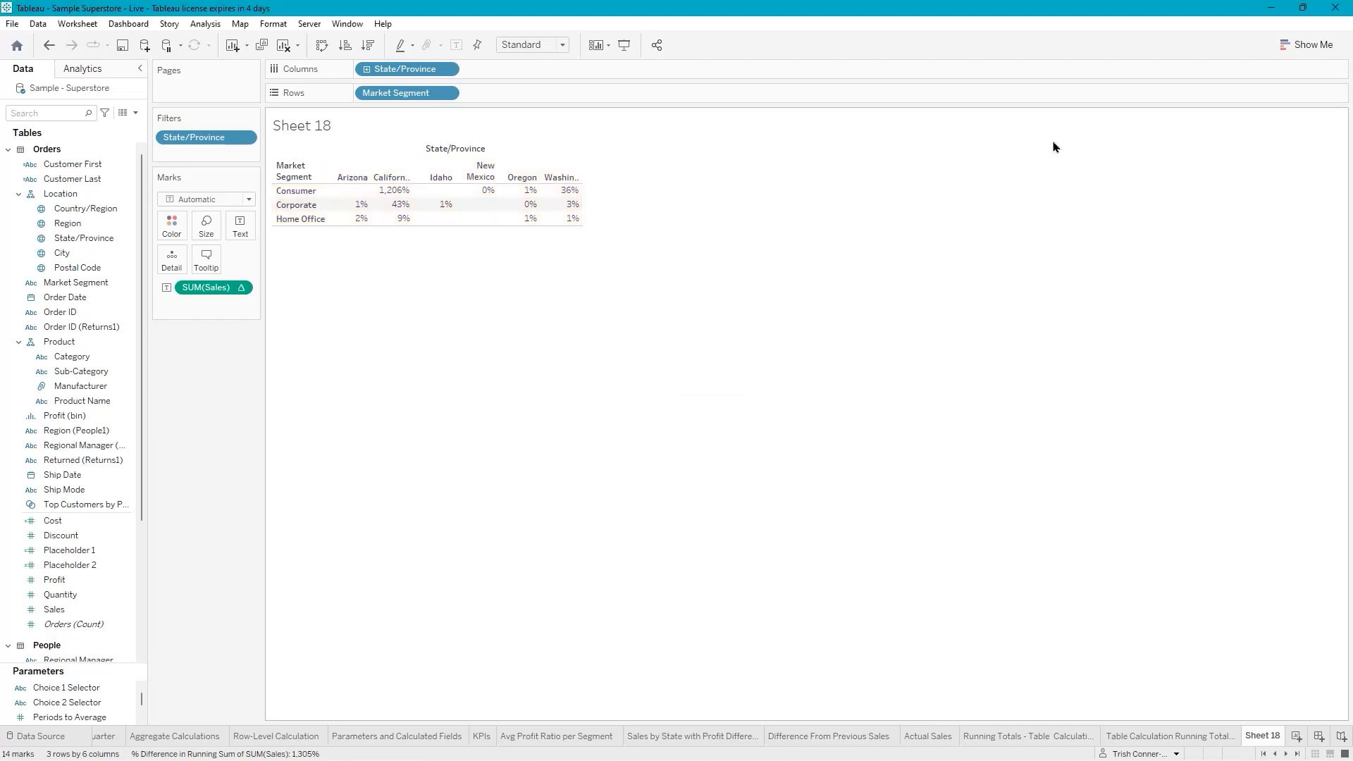
pyautogui.moveTo(353, 210)
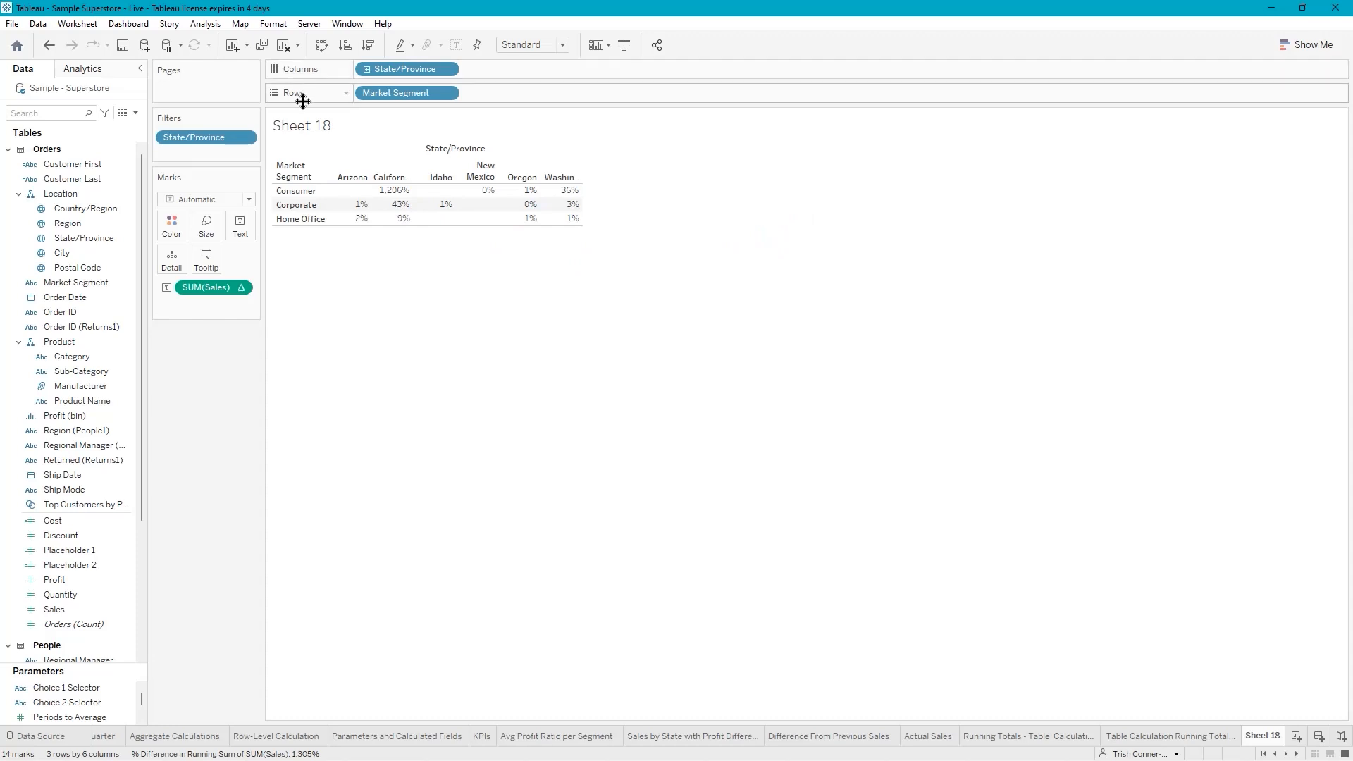
# Show the State/Province filter list beside the table
pyautogui.rightClick(386, 74)
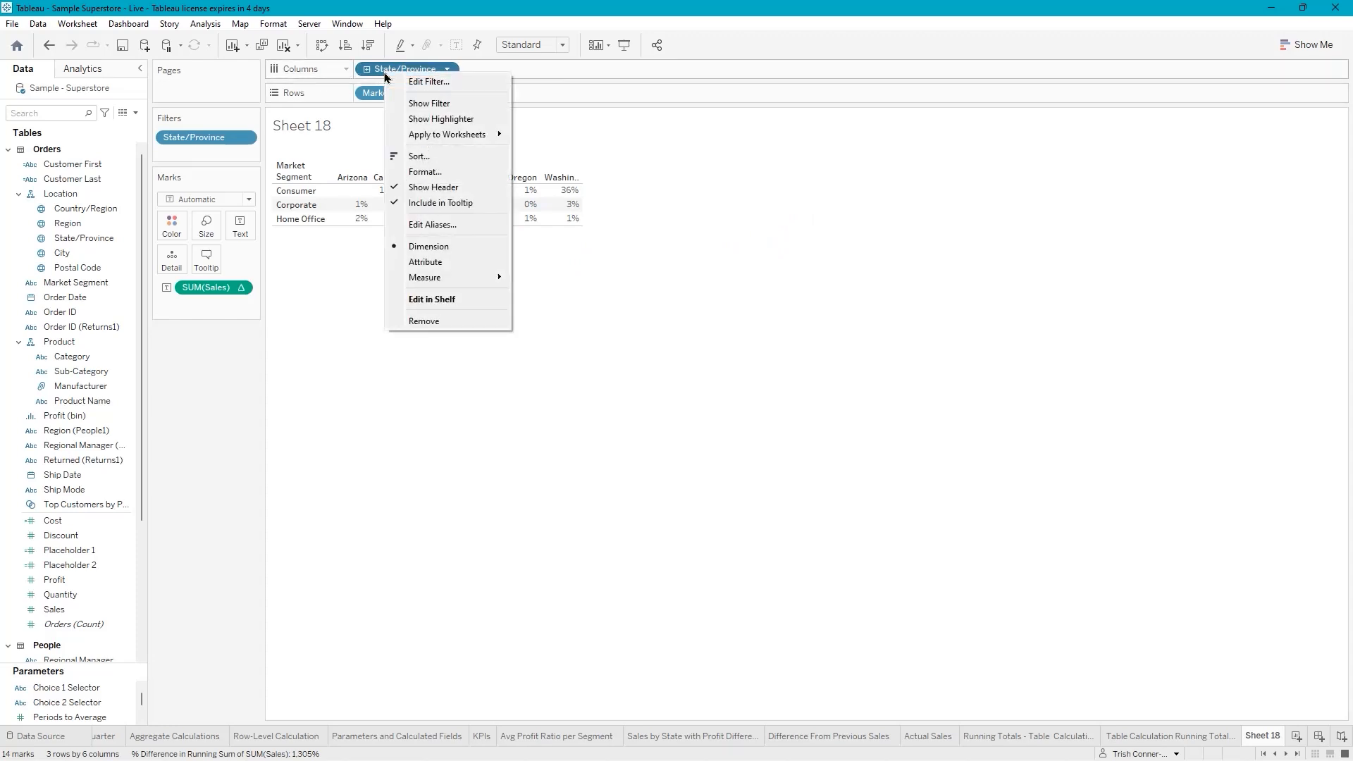
pyautogui.click(418, 104)
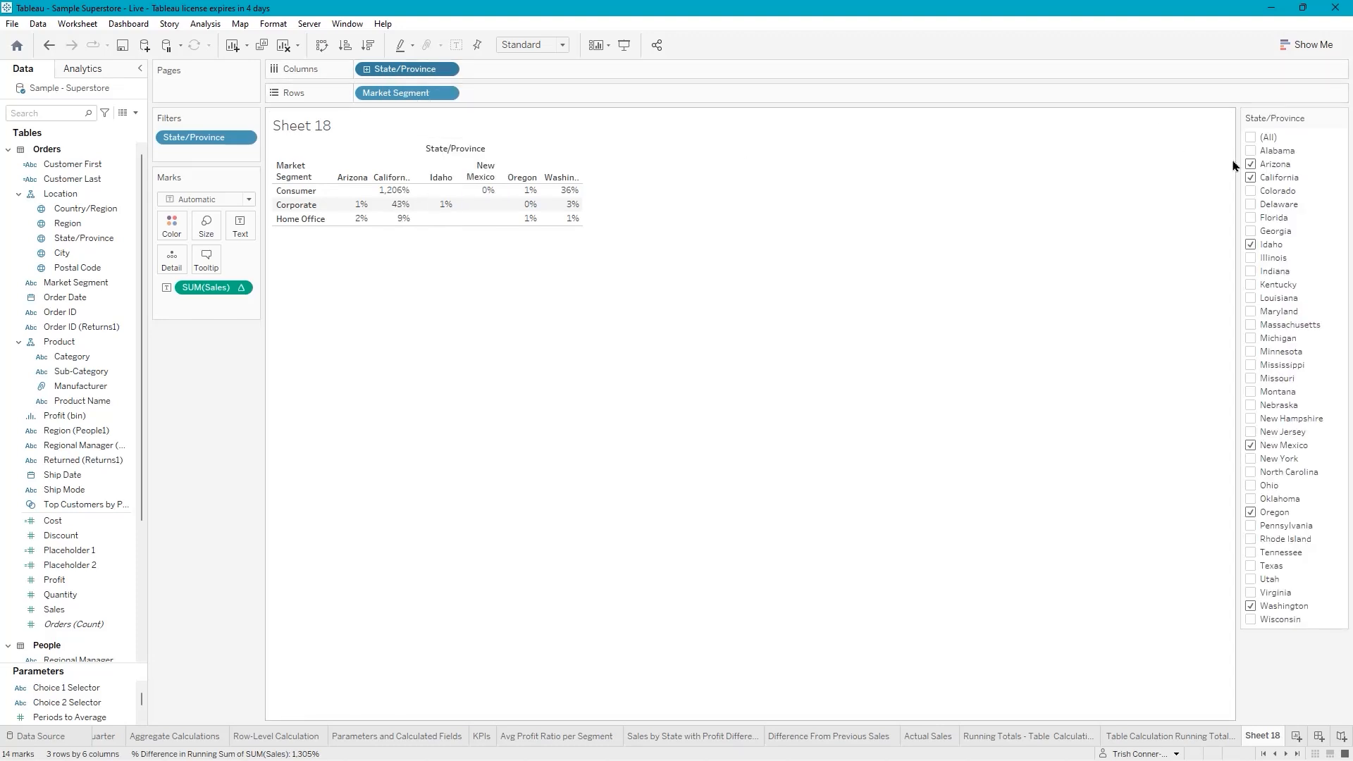
pyautogui.click(1257, 286)
pyautogui.moveTo(357, 205)
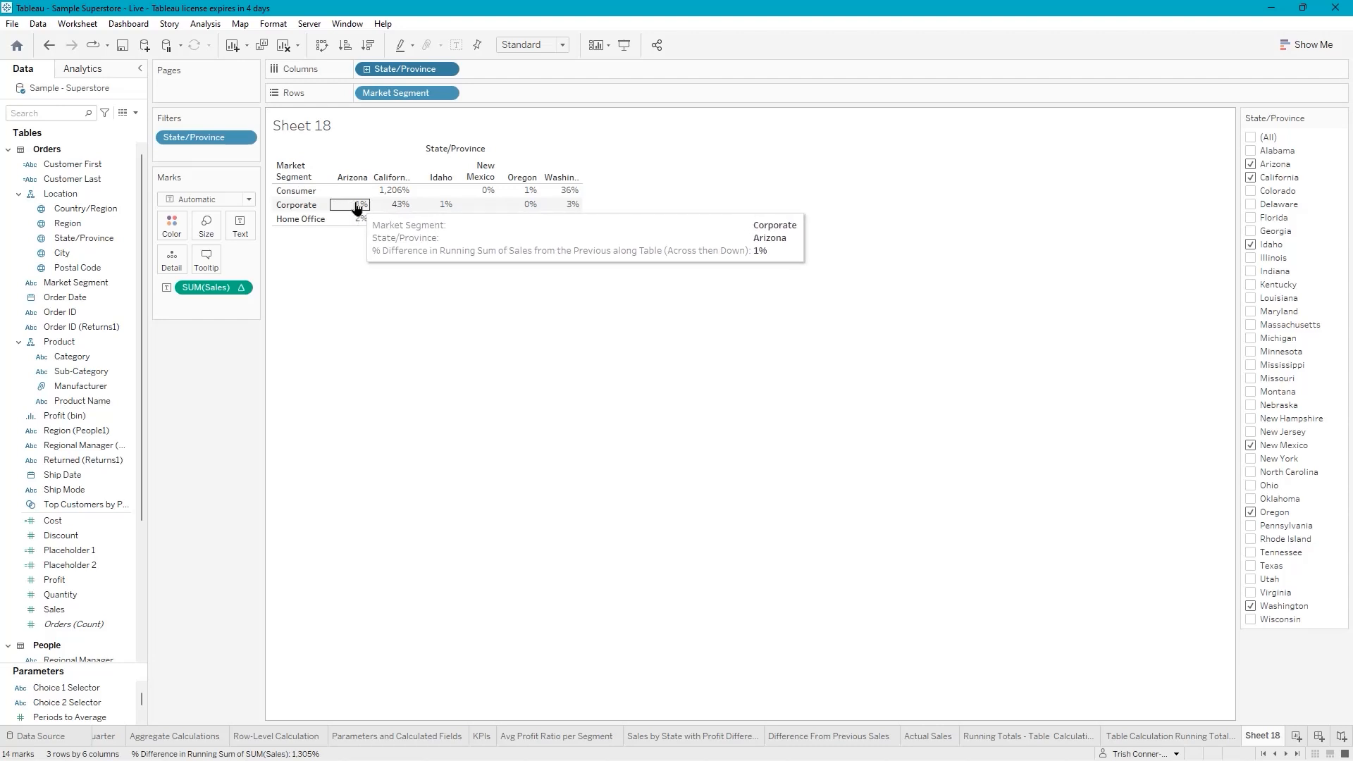
# Replace the sheet's title with "% Difference in Sales Running Totals"
pyautogui.rightClick(330, 130)
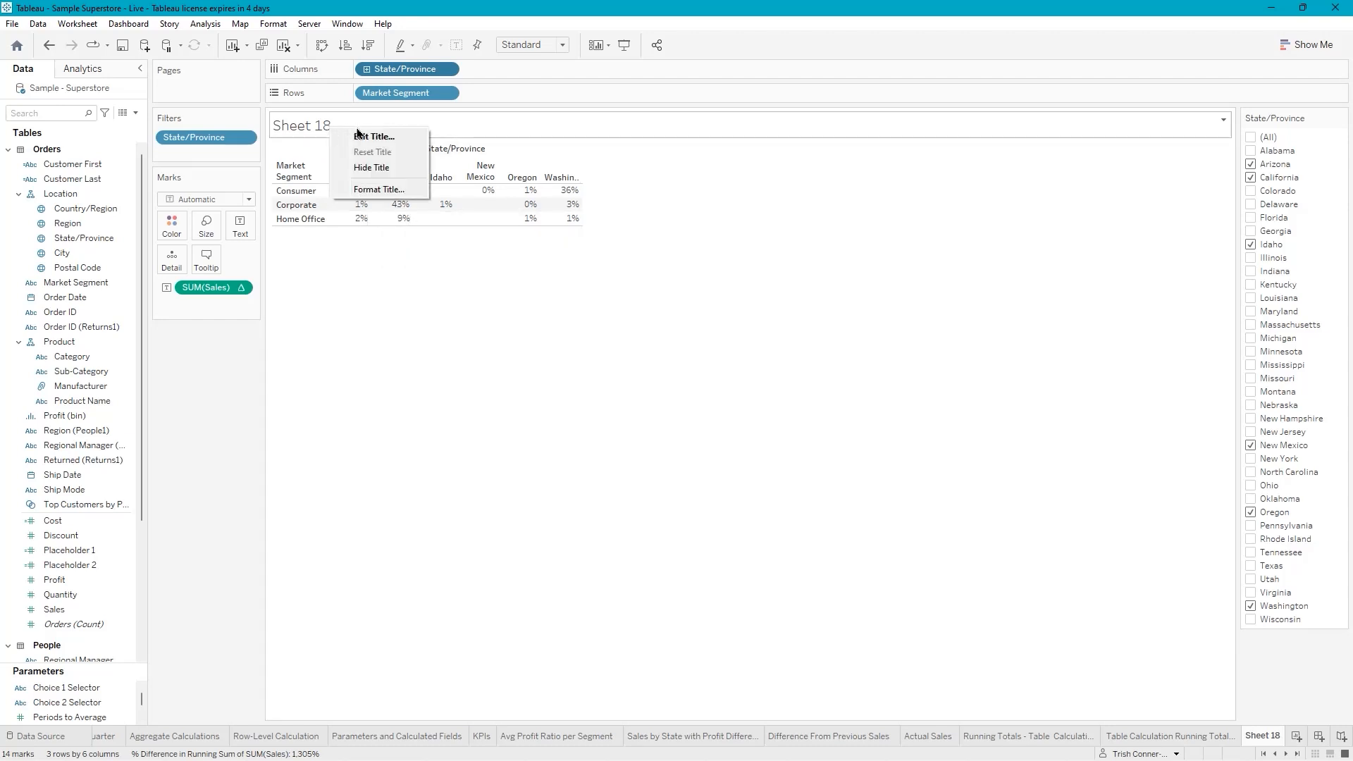
pyautogui.click(372, 137)
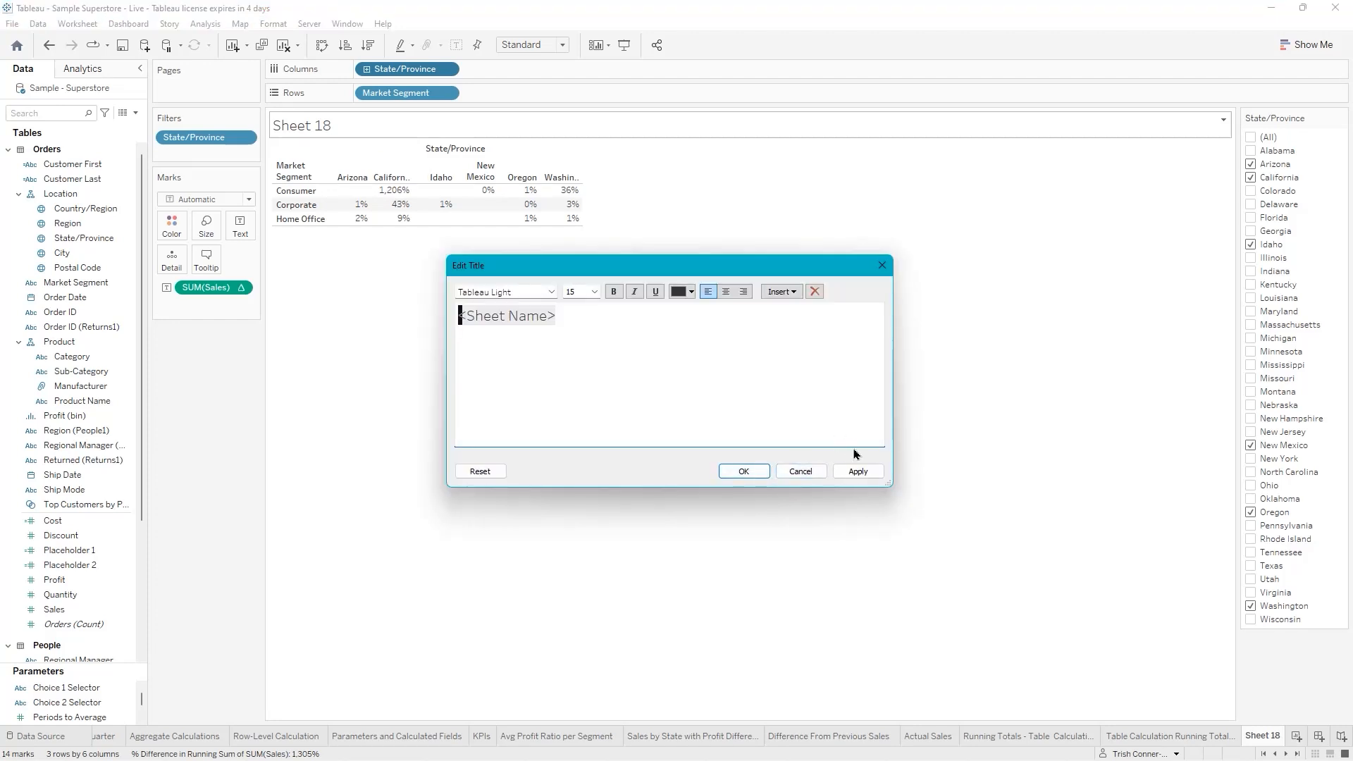
pyautogui.hotkey('ctrl', 'a')
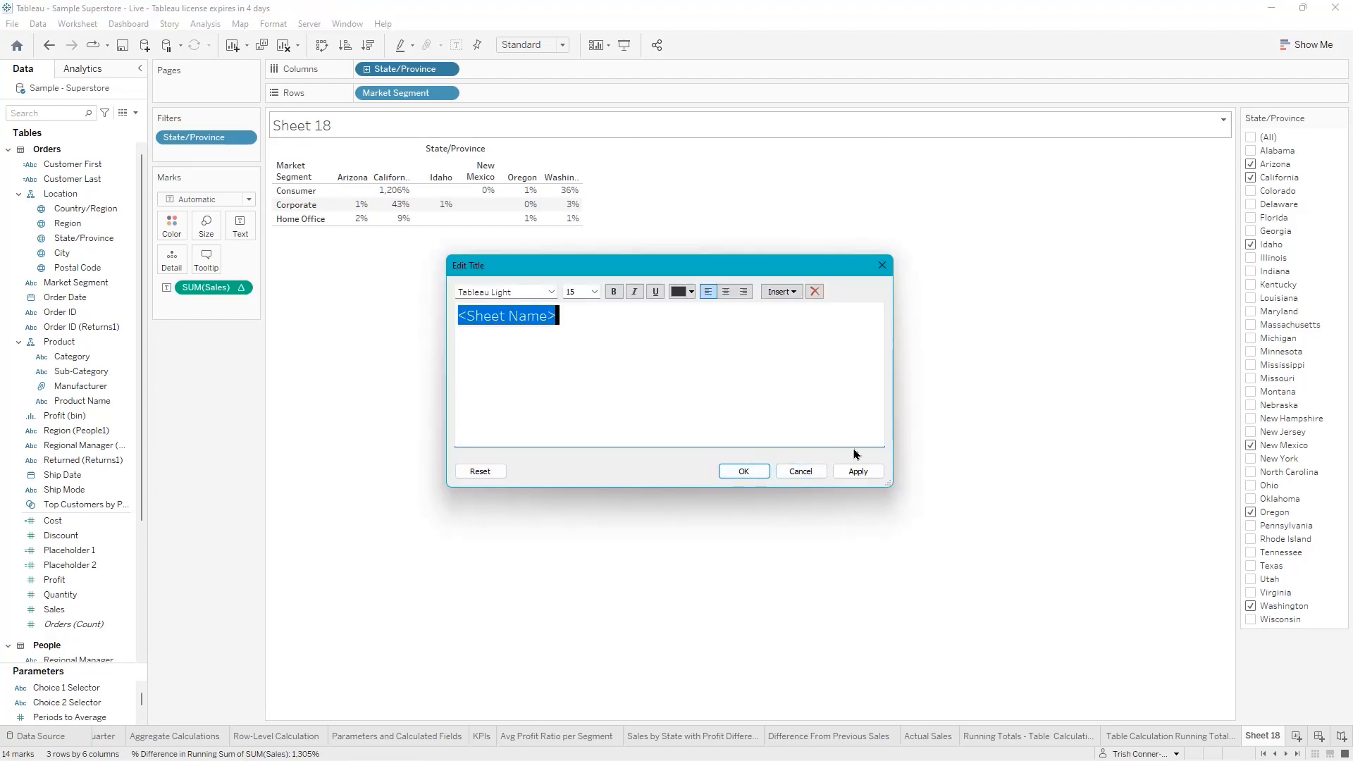
pyautogui.write('%')
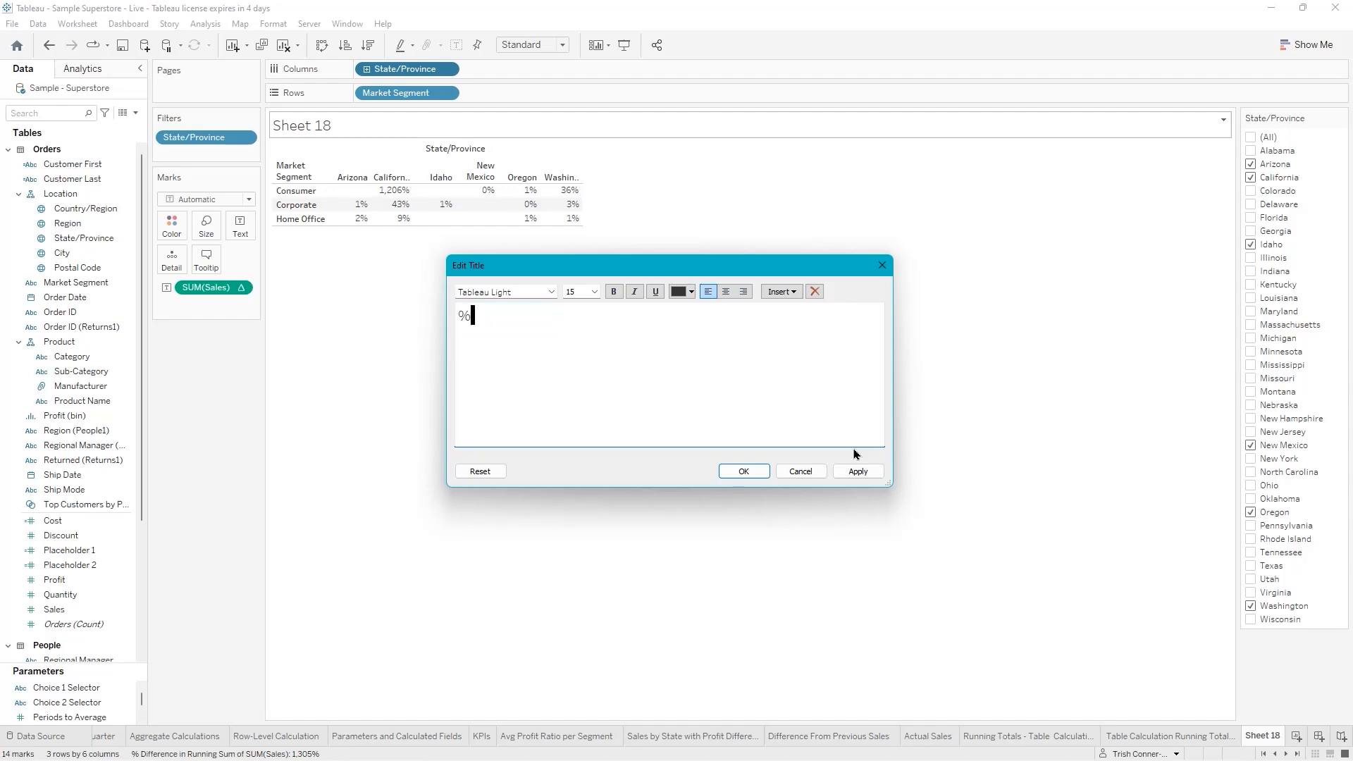
pyautogui.write(' Difference in Sales Running Totals')
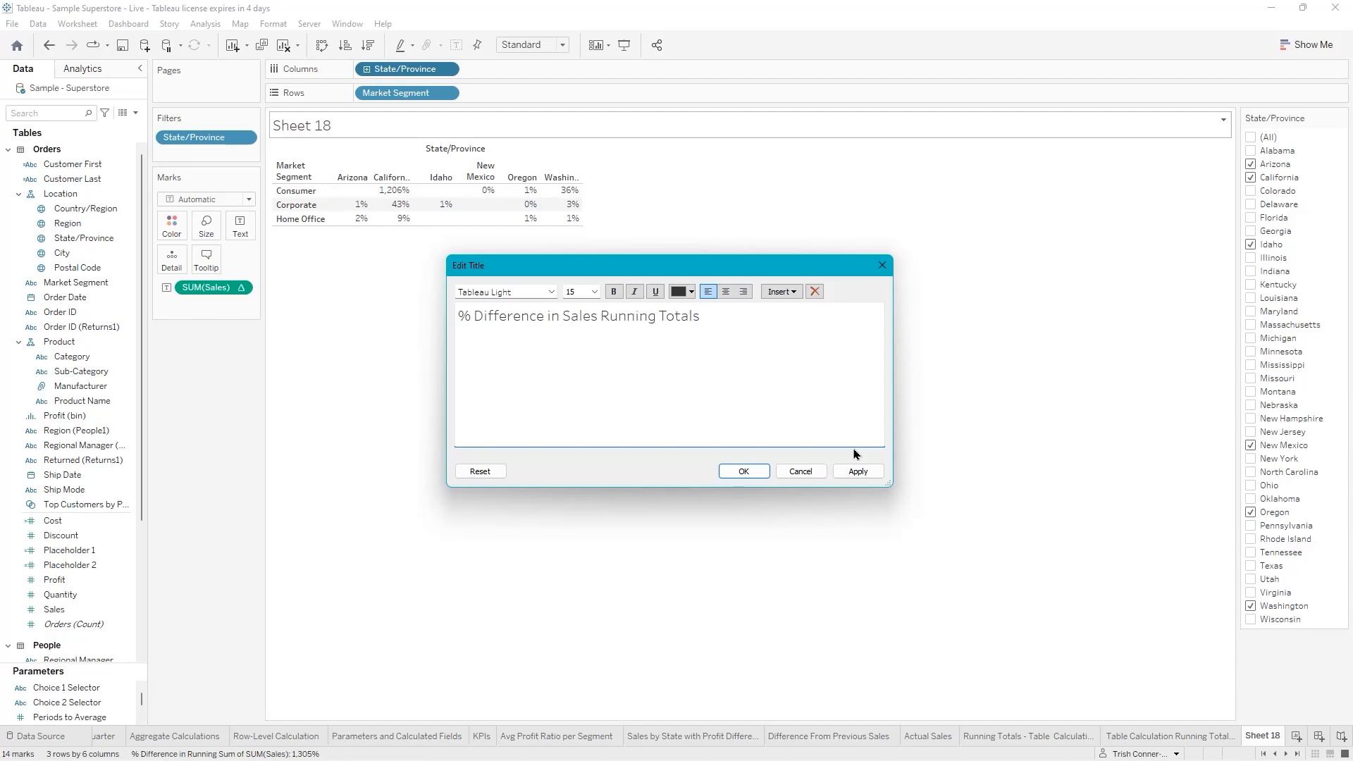
pyautogui.click(755, 469)
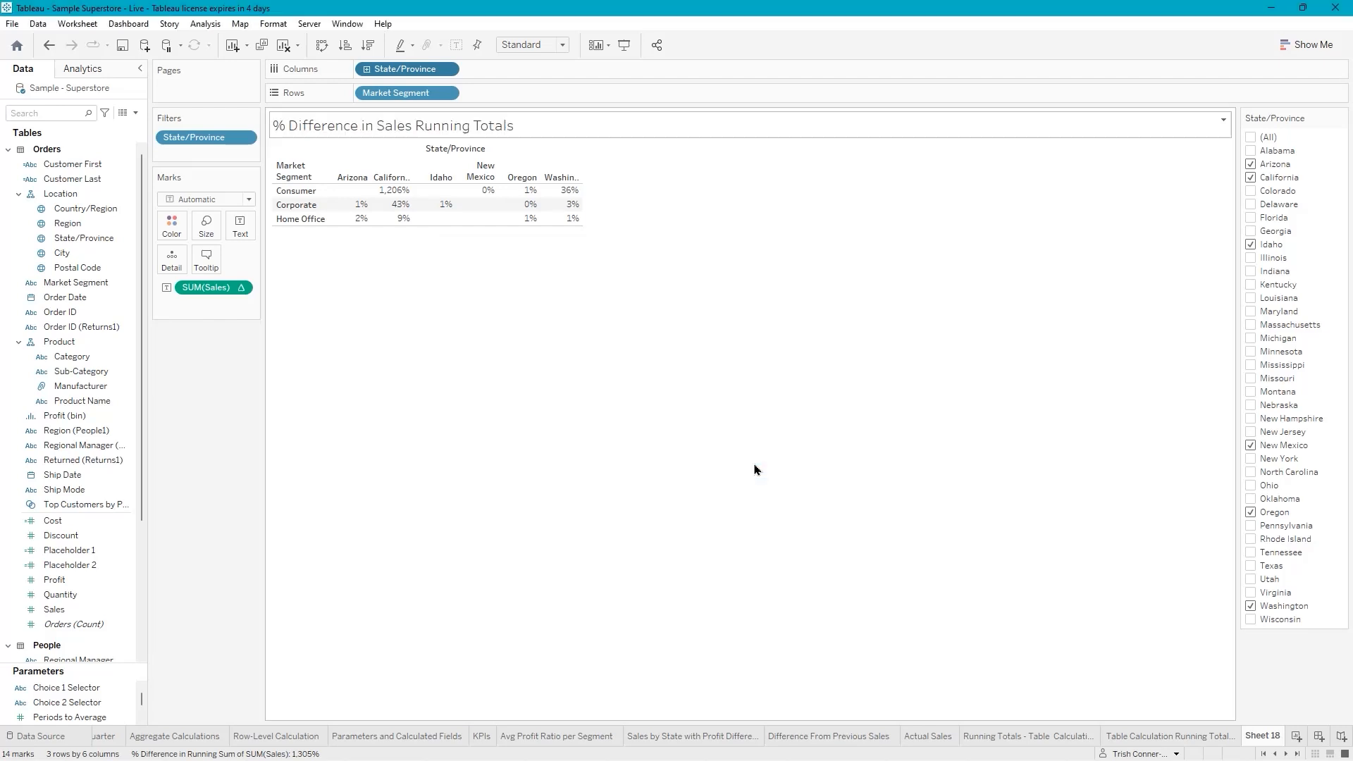
# Rename the Sheet 18 worksheet as "Table Calculation-Secondary Calculation" and save the workbook
pyautogui.doubleClick(1261, 738)
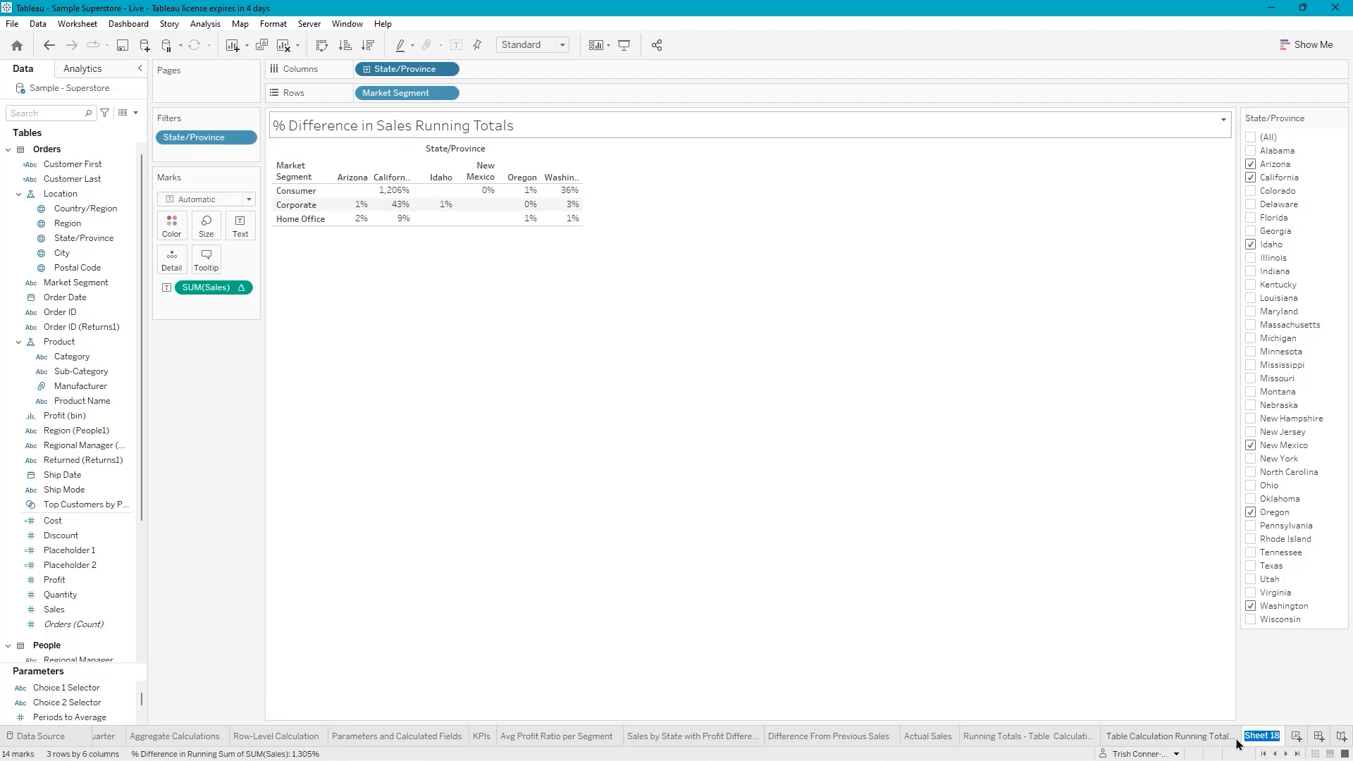
pyautogui.write('Ta')
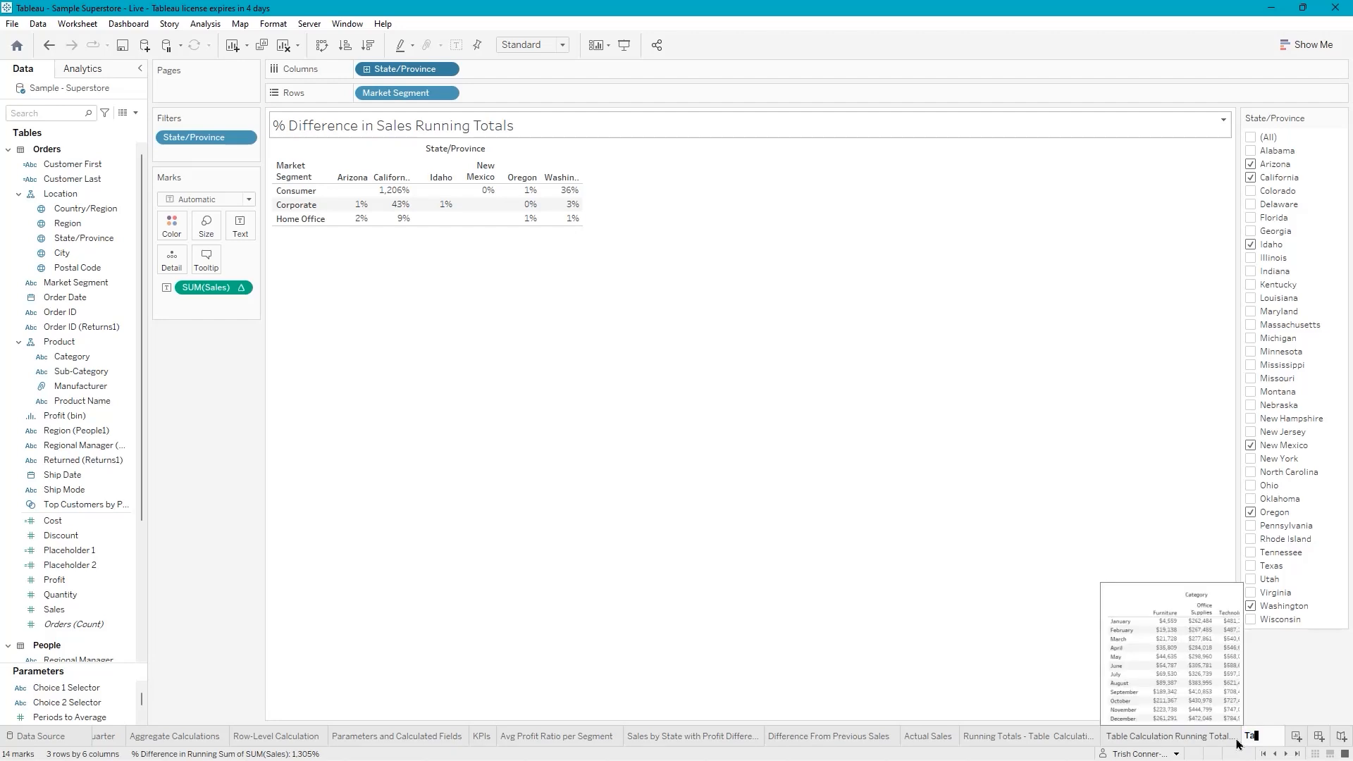
pyautogui.write('ble Calculatin')
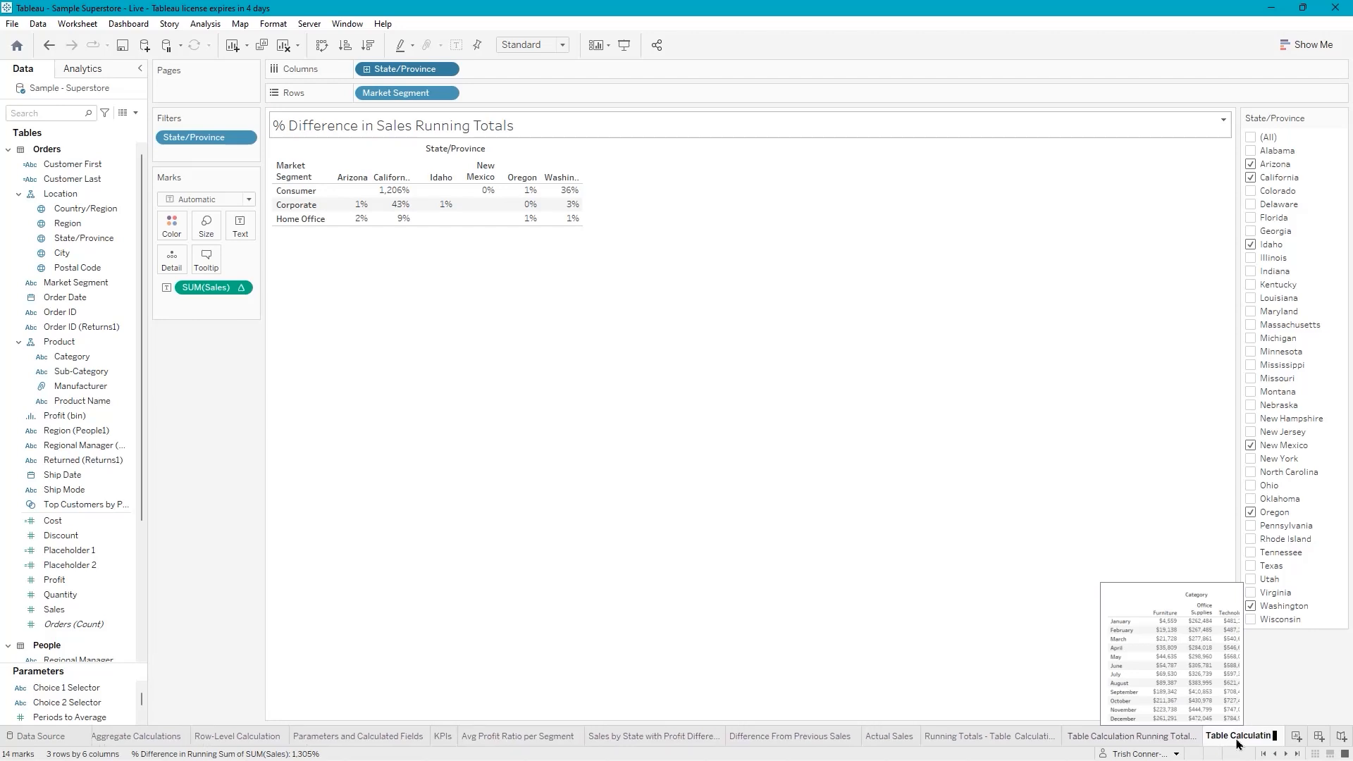
pyautogui.press('BackSpace')
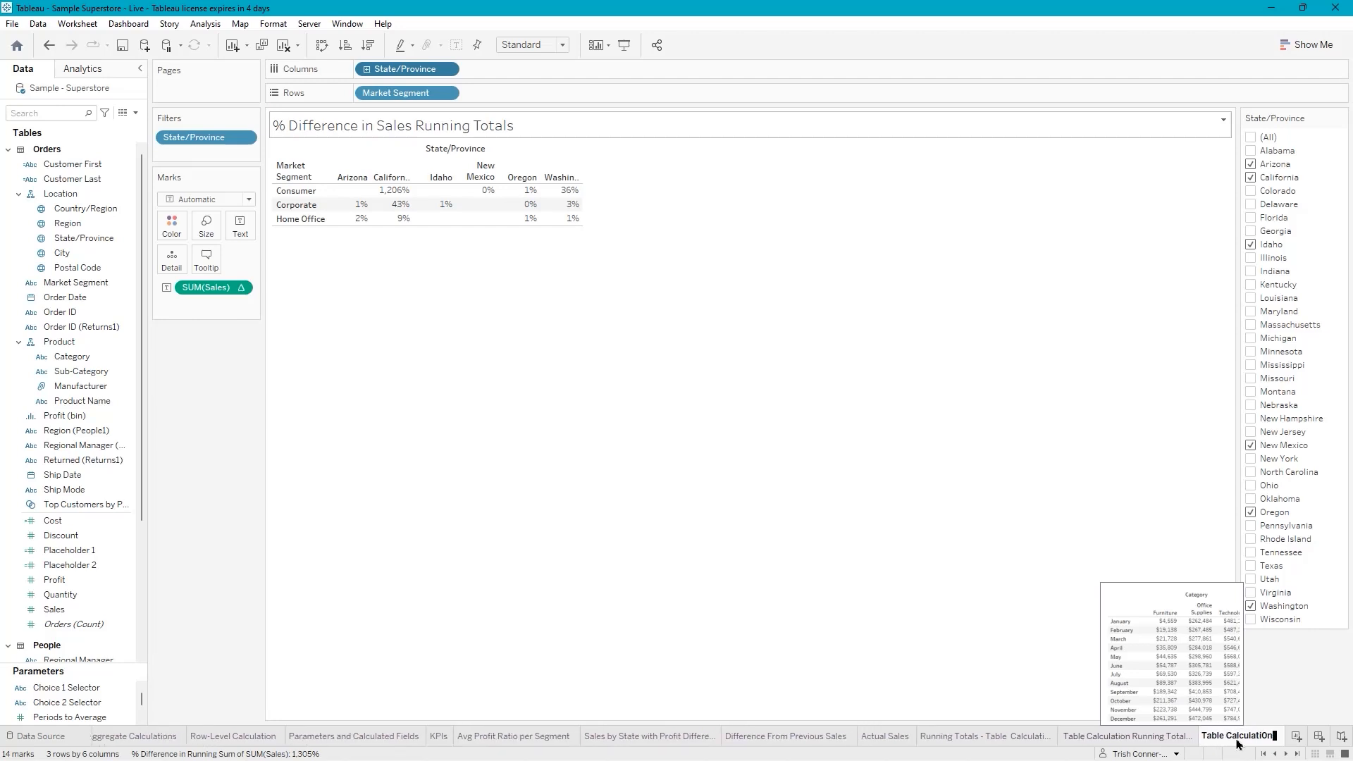
pyautogui.press('capslock')
pyautogui.write('ON')
pyautogui.press('BackSpace')
pyautogui.press('BackSpace')
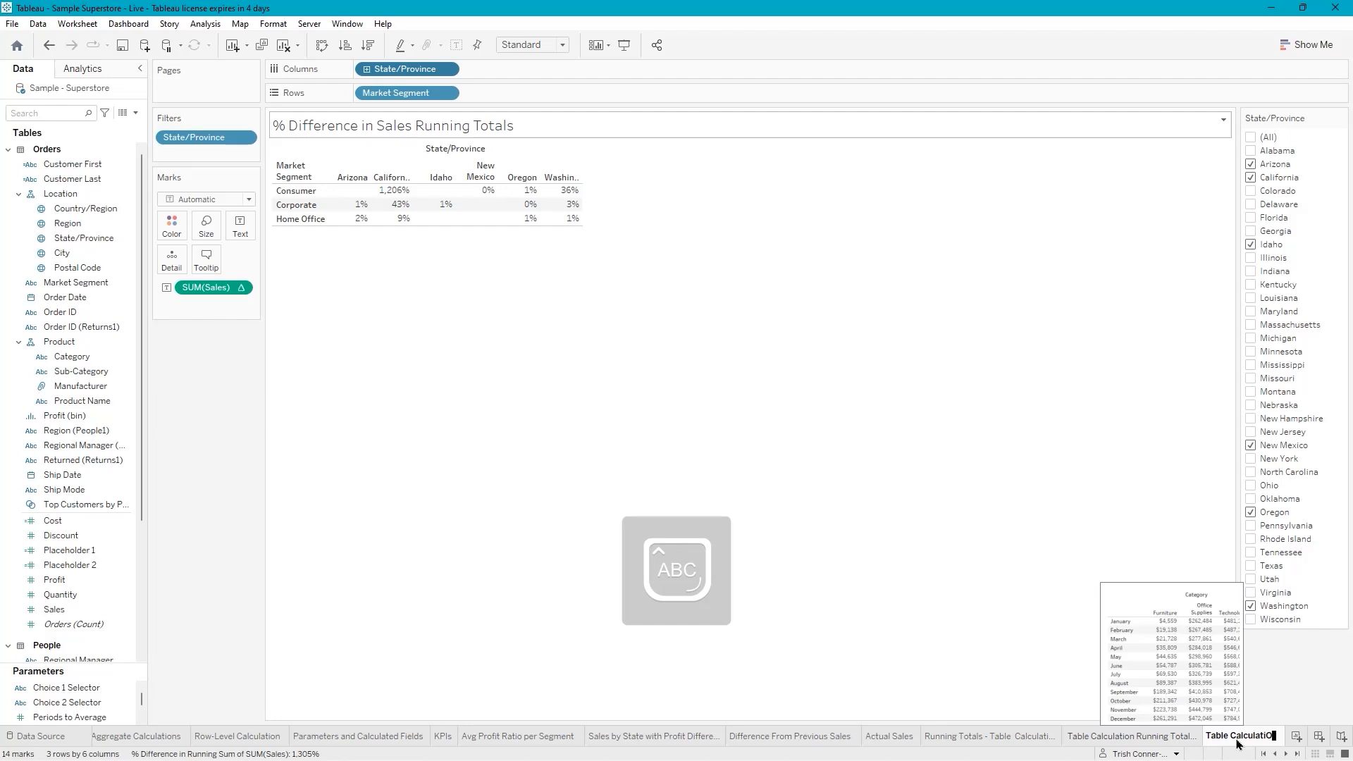
pyautogui.press('capslock')
pyautogui.write('on')
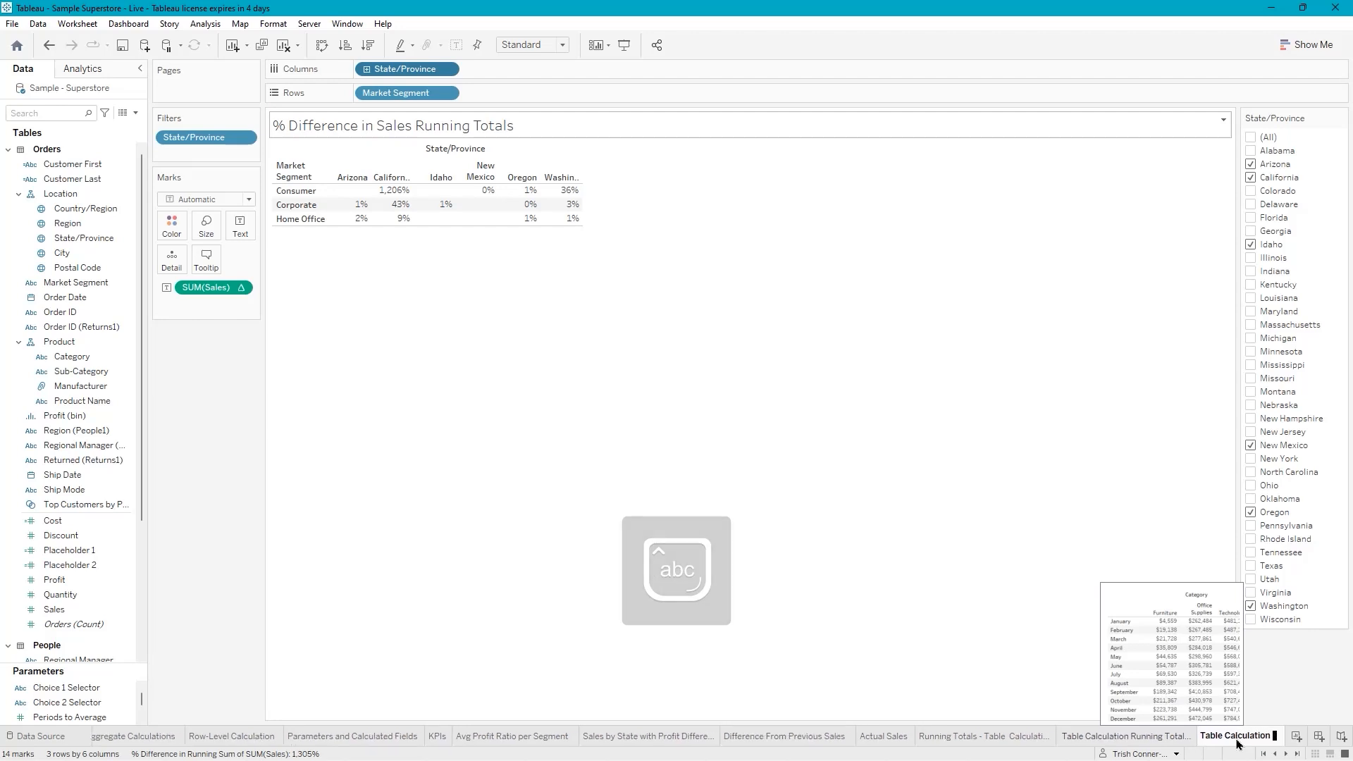
pyautogui.write('-')
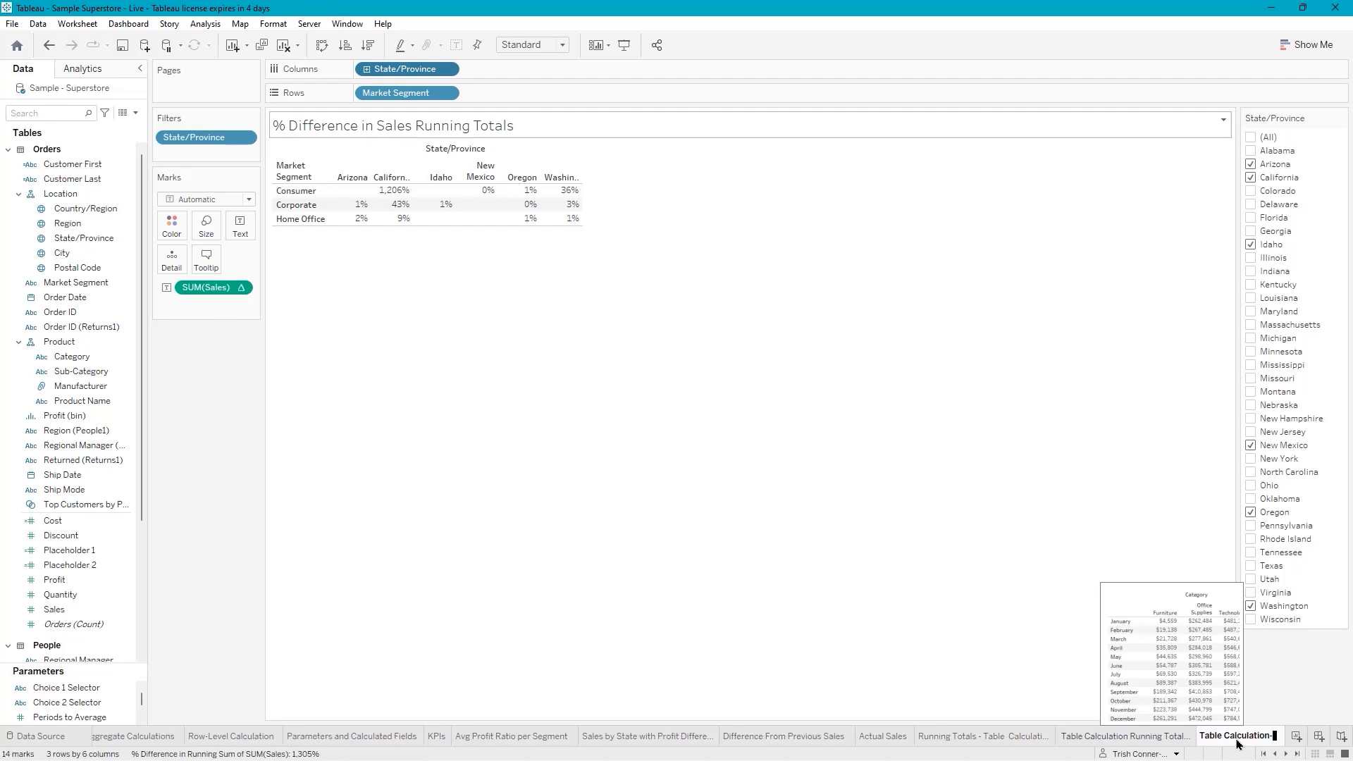
pyautogui.write('Second')
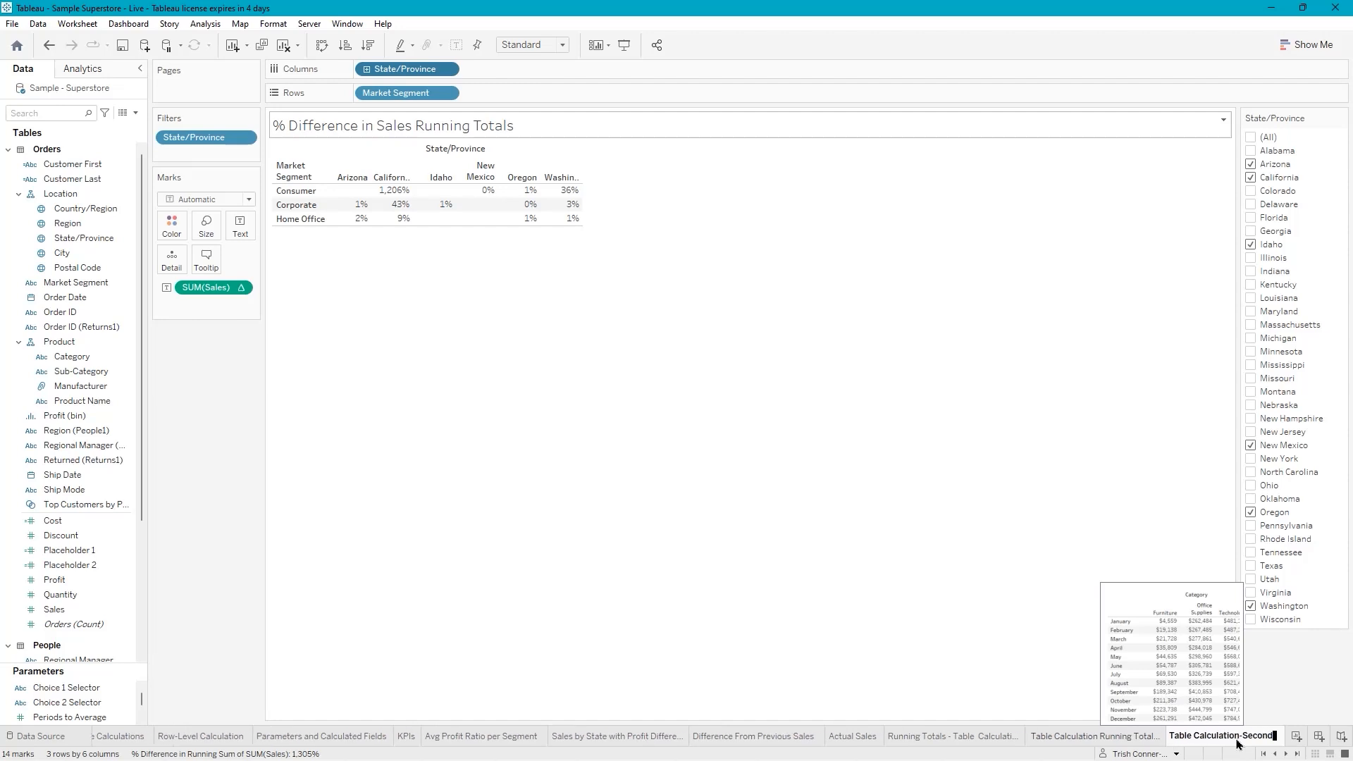
pyautogui.write('ary Calculation')
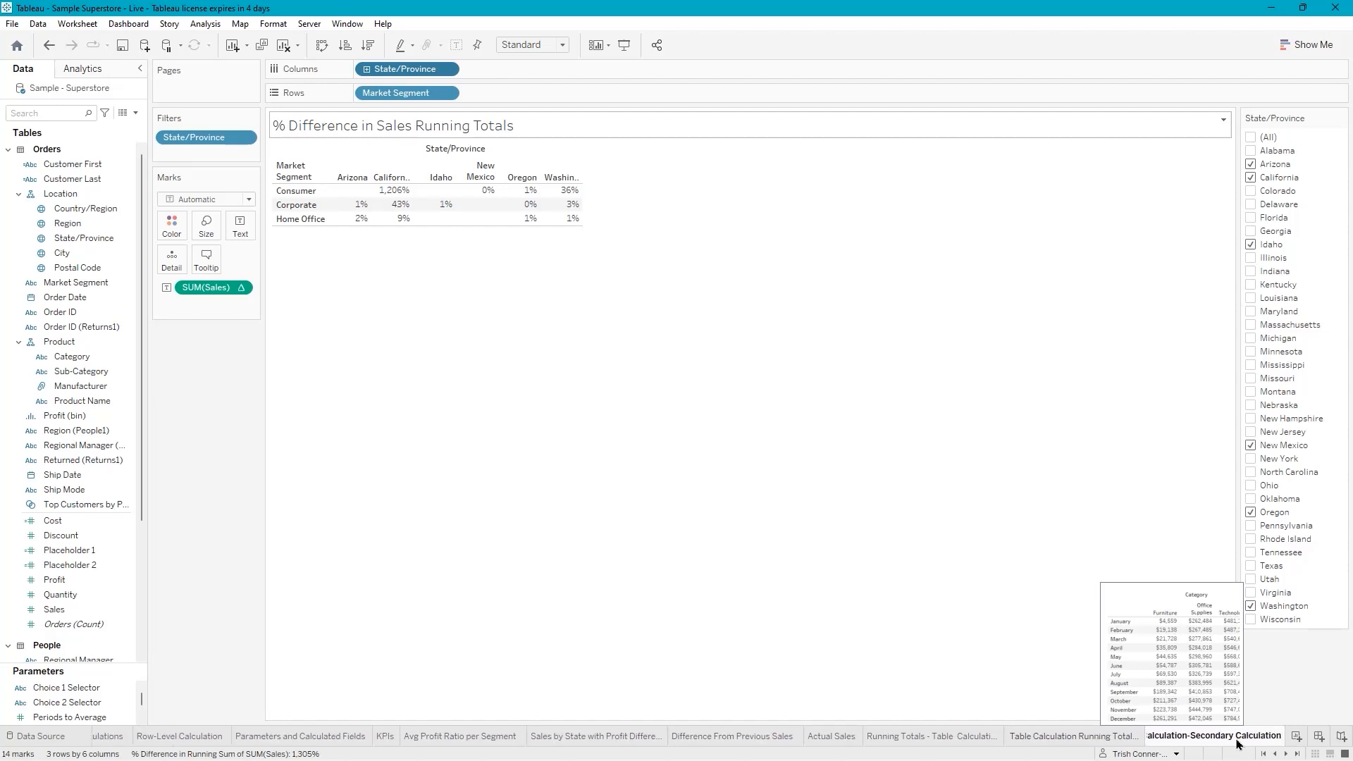
pyautogui.press('Return')
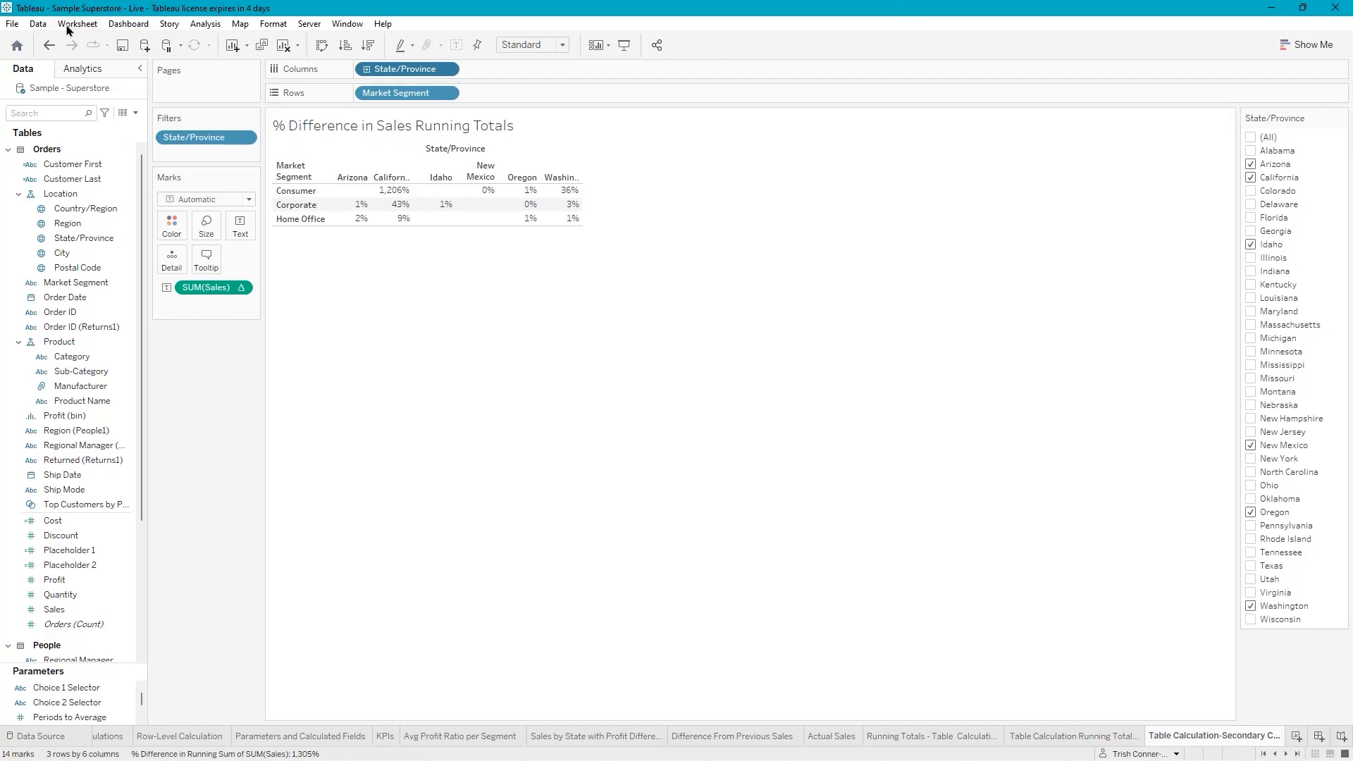
pyautogui.click(128, 54)
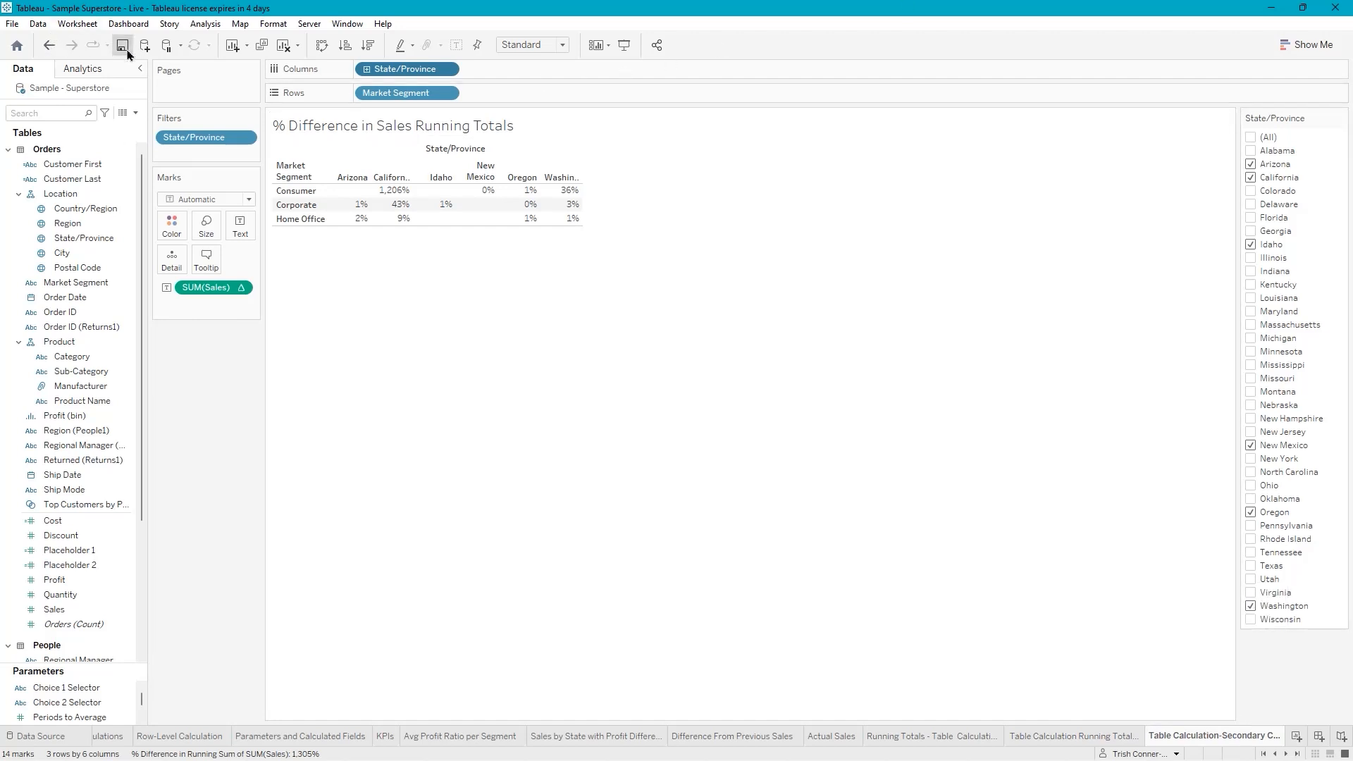